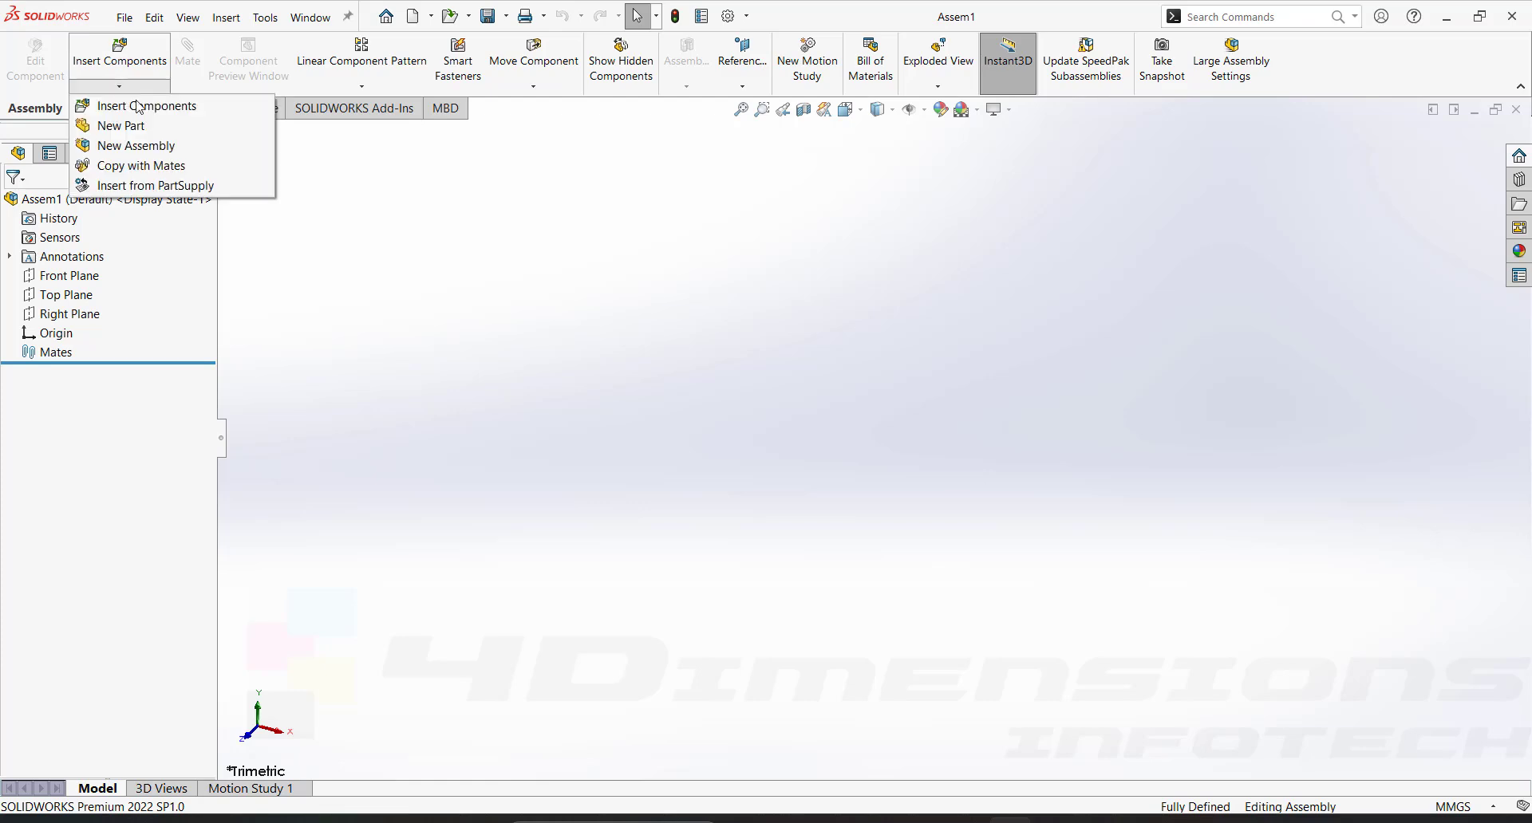
# Start inserting a component and browse to the assemblies > assembly done > butterfly ass folder on the F: drive
pyautogui.click(129, 106)
pyautogui.click(124, 550)
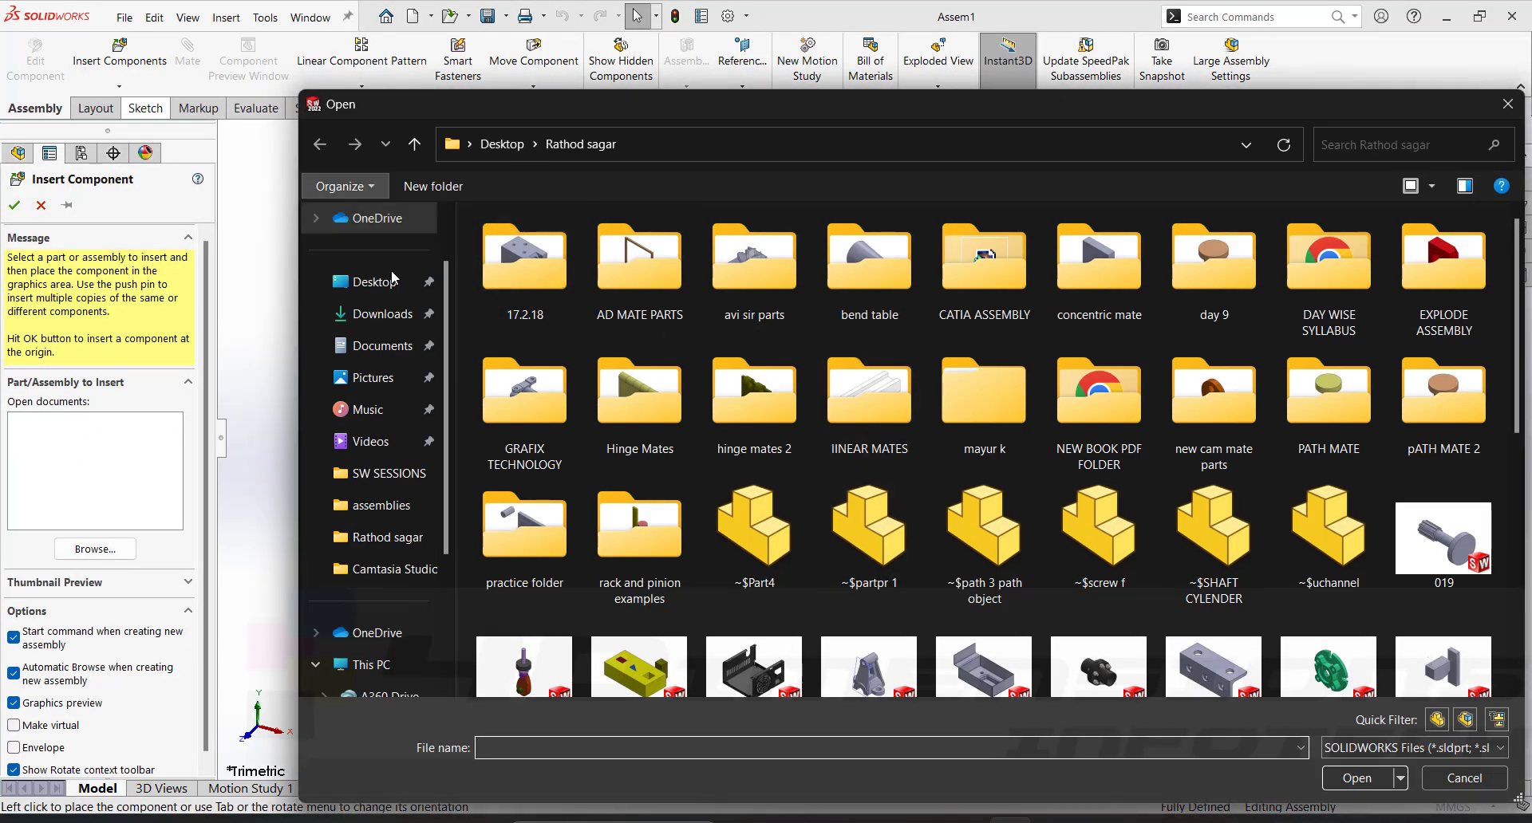
pyautogui.scroll(-1, 385, 667)
pyautogui.click(371, 633)
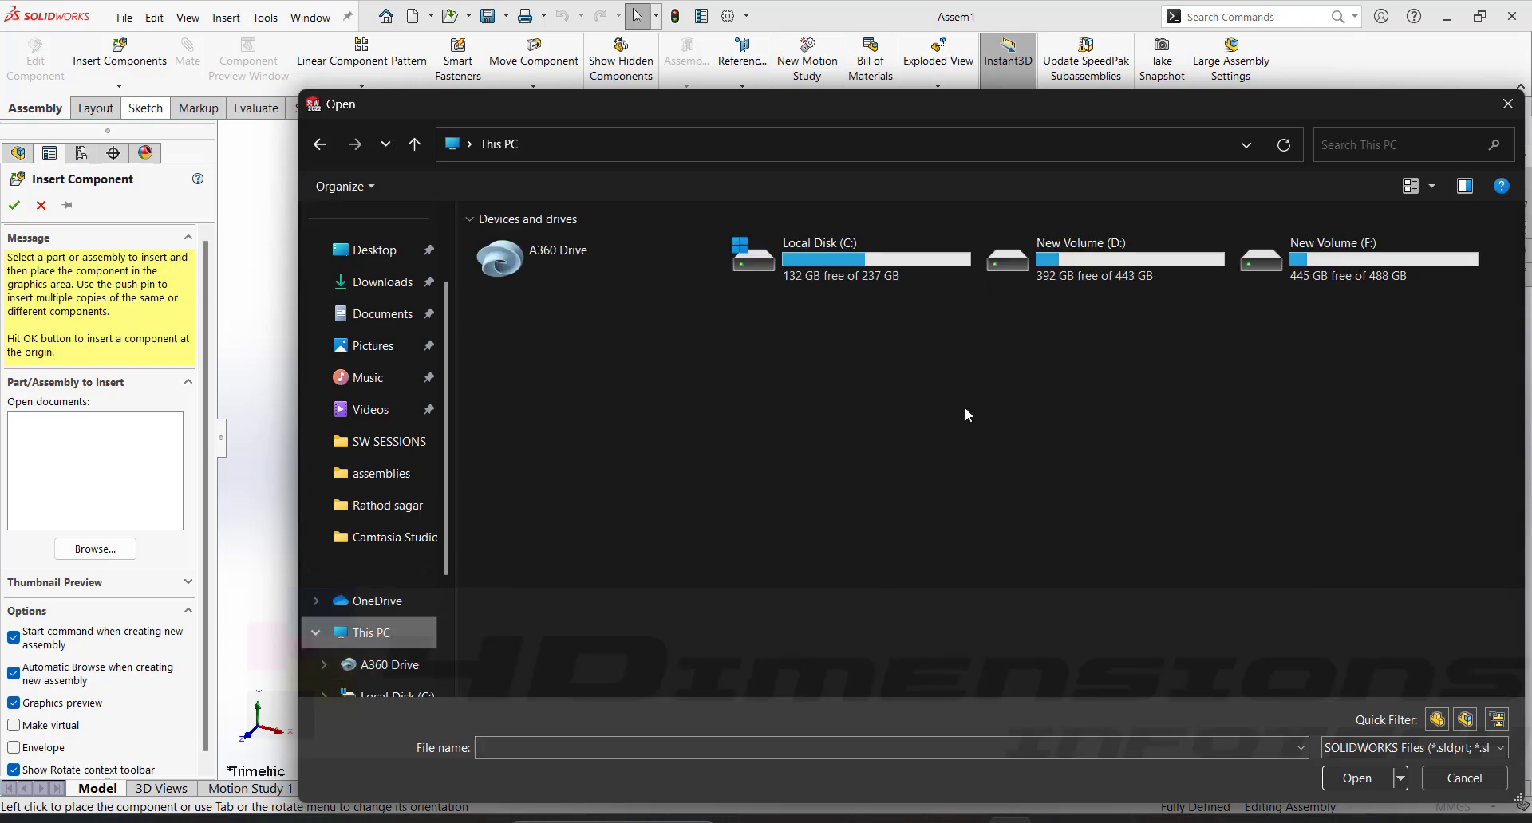
pyautogui.doubleClick(1276, 253)
pyautogui.doubleClick(1452, 252)
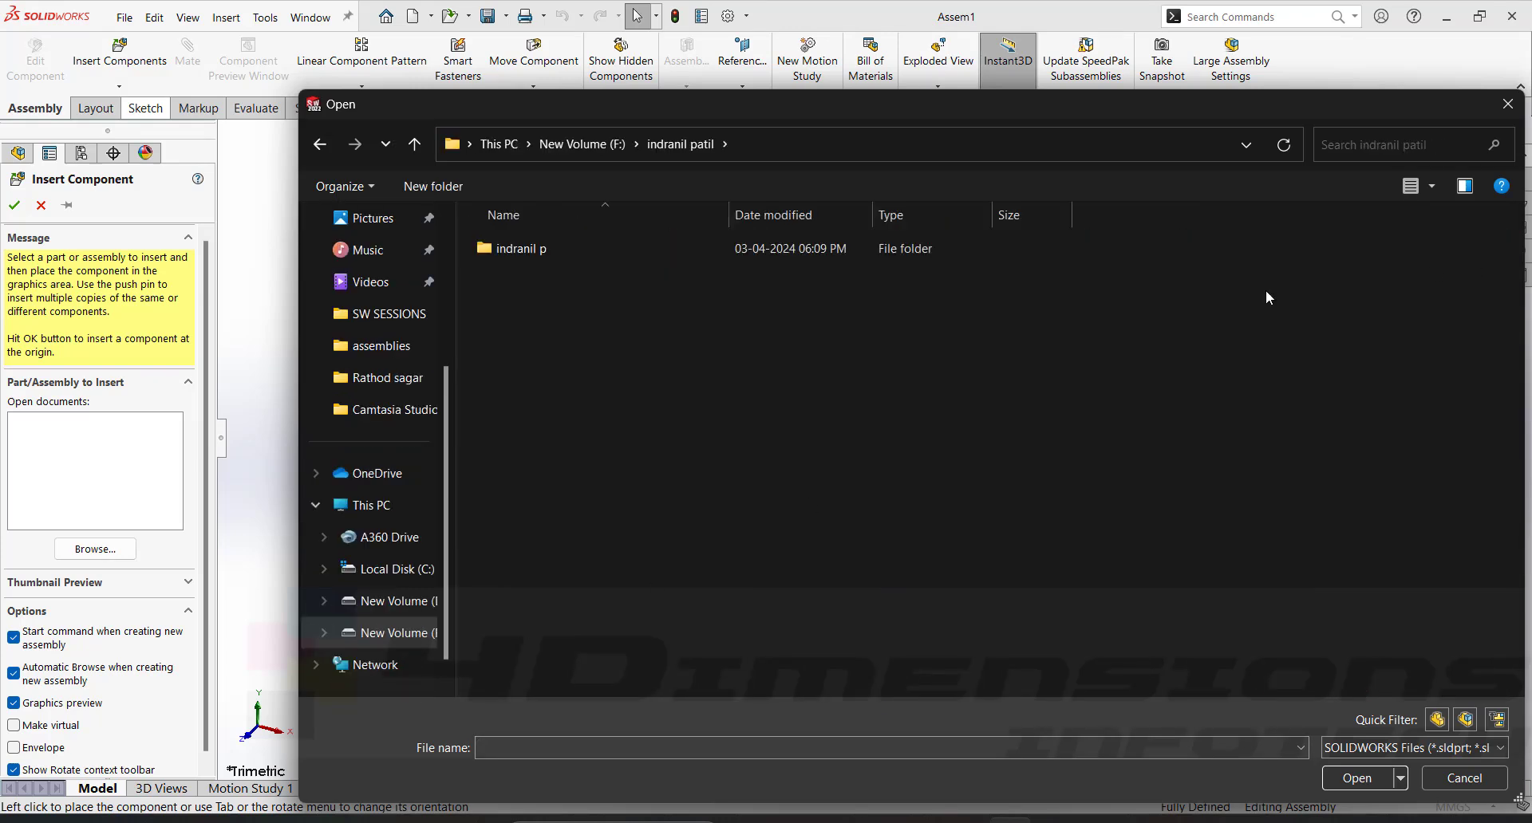
pyautogui.doubleClick(527, 249)
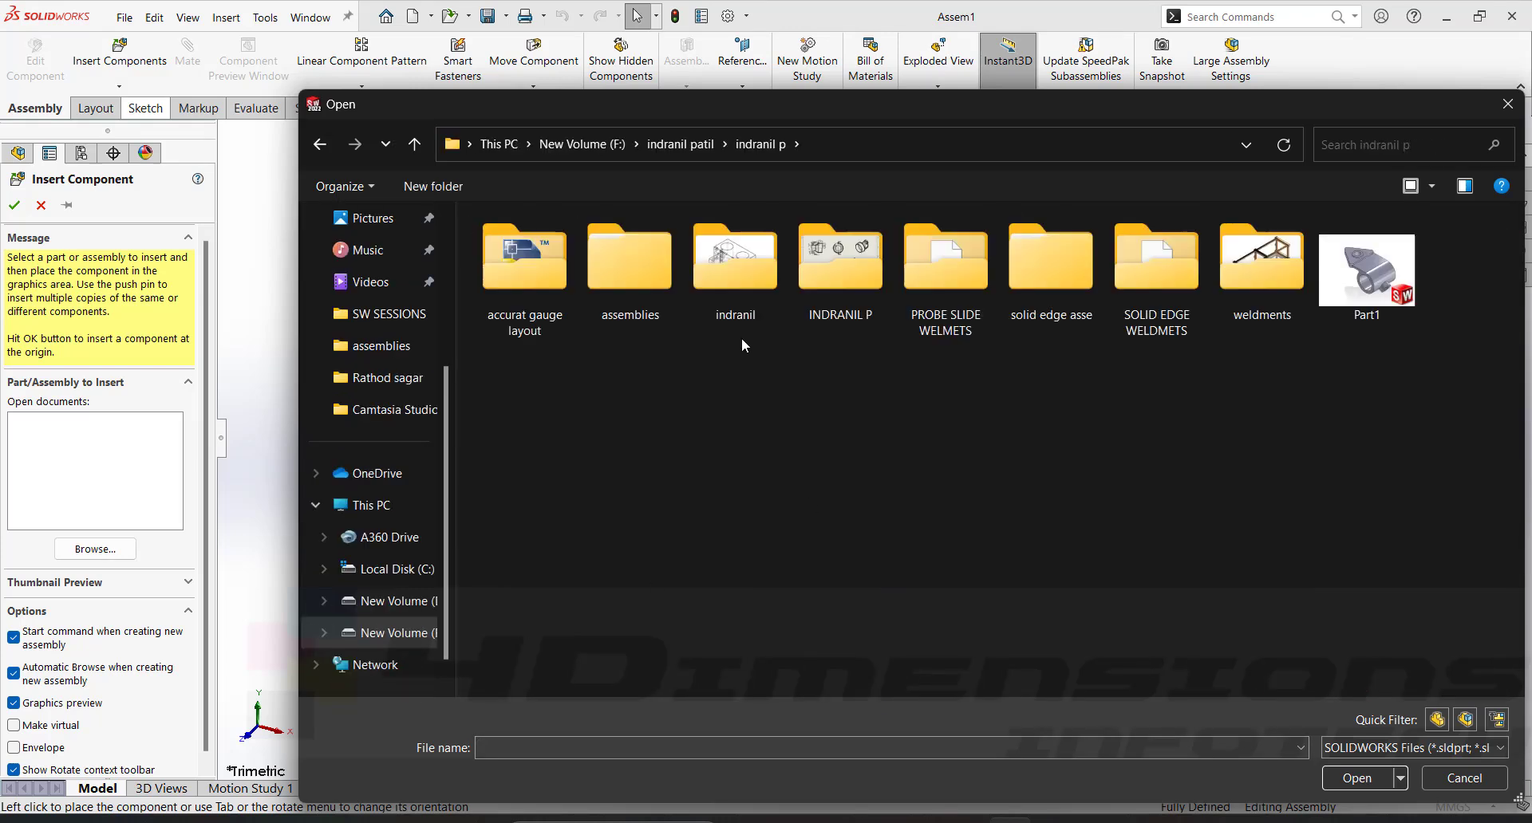
pyautogui.doubleClick(648, 281)
pyautogui.doubleClick(643, 262)
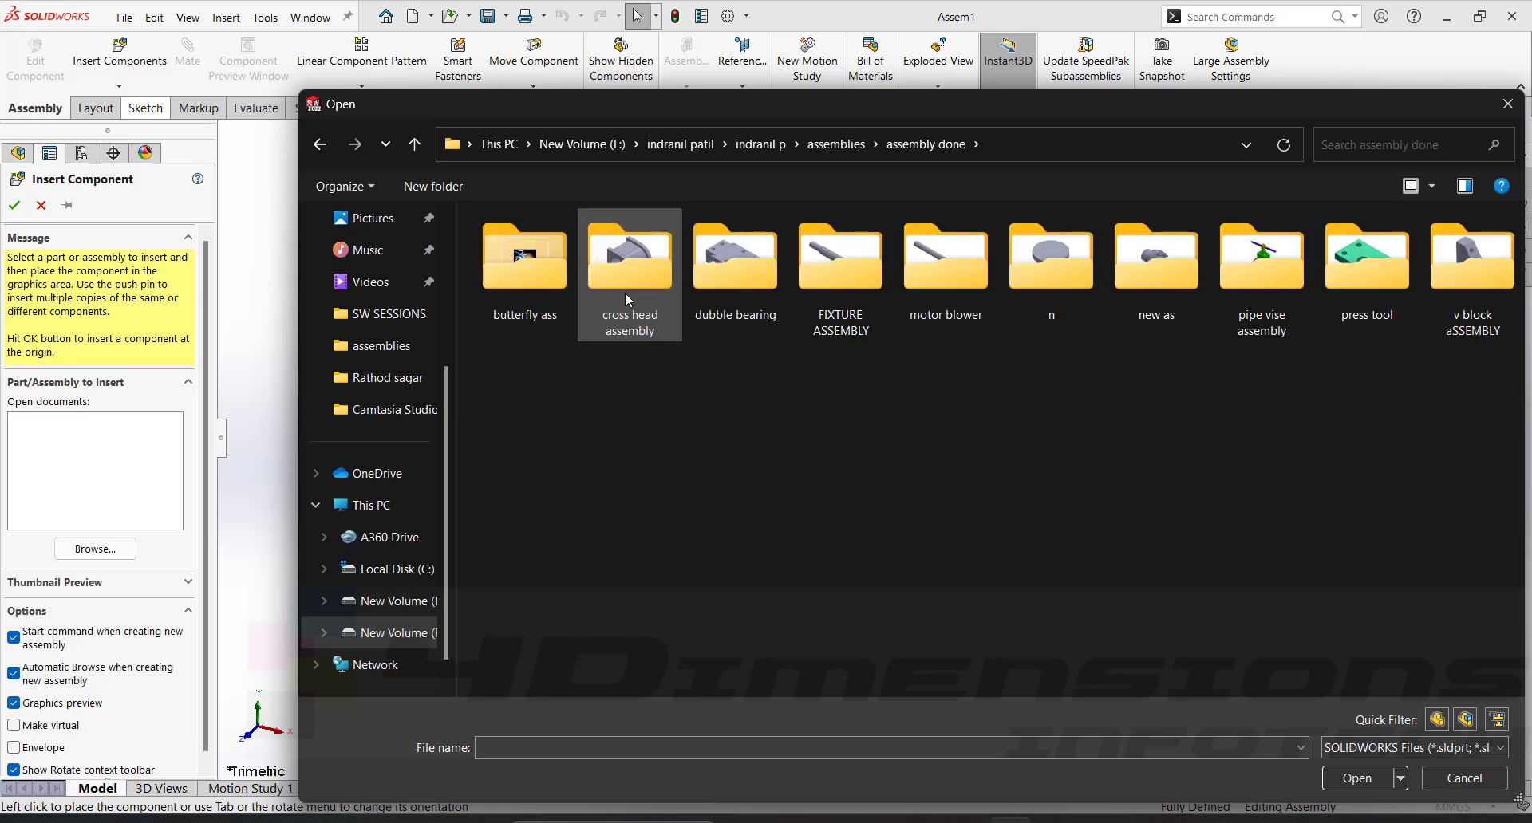
pyautogui.doubleClick(551, 270)
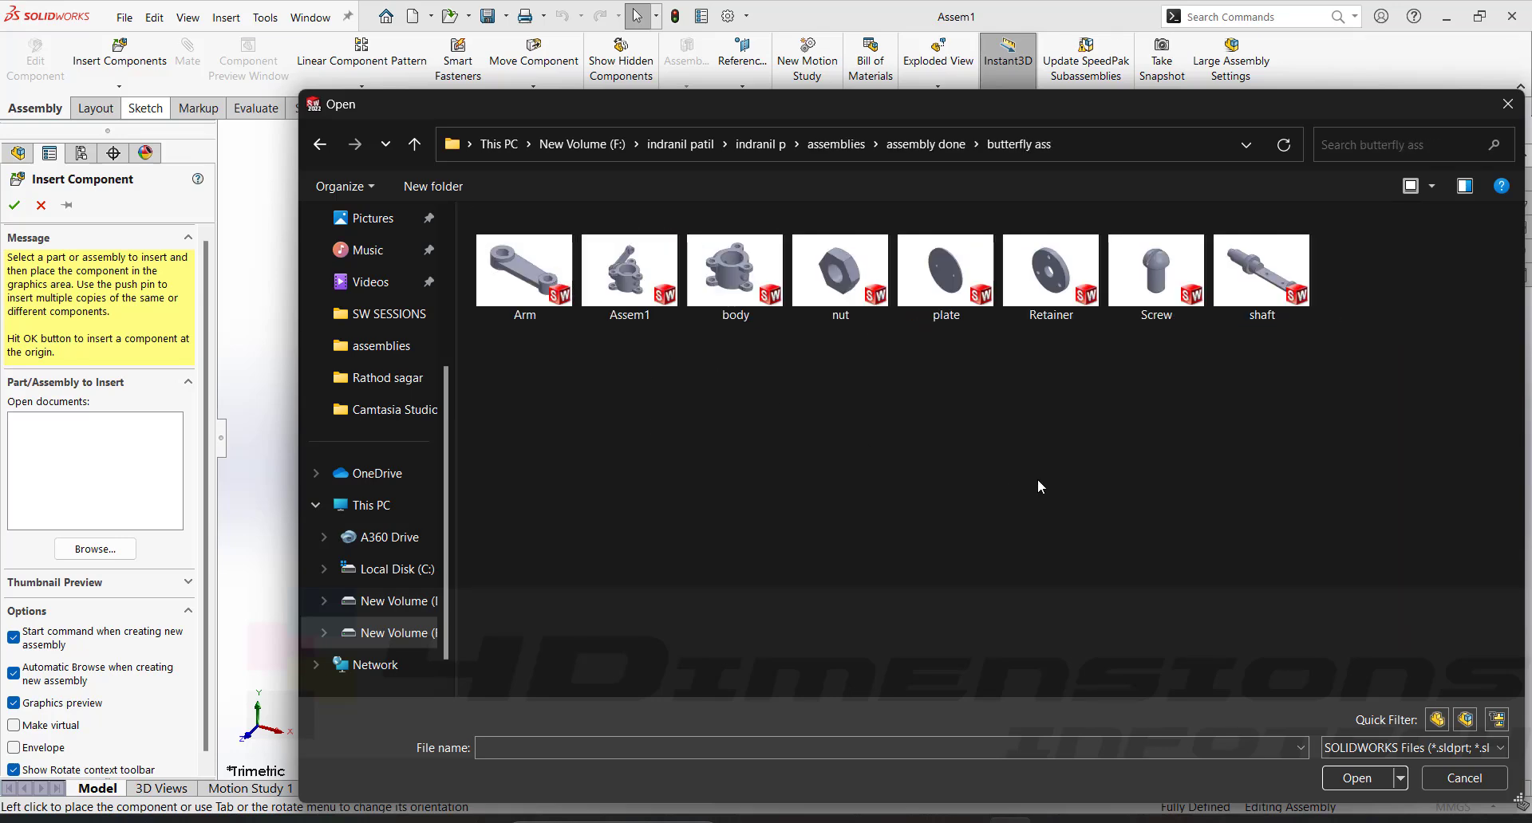
# Insert the body part from the folder and place it in the assembly
pyautogui.click(742, 279)
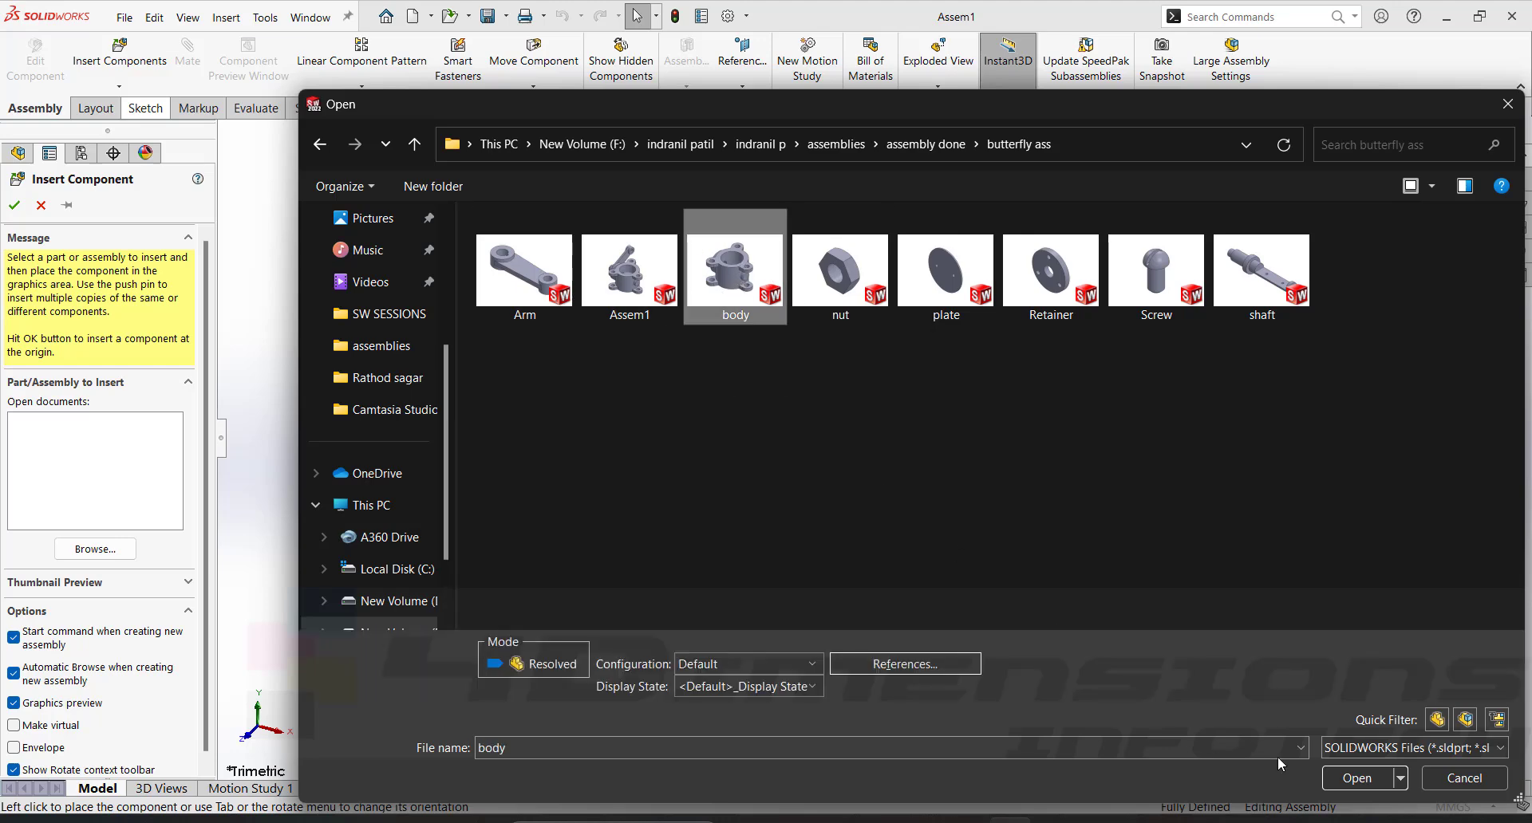
pyautogui.click(1345, 773)
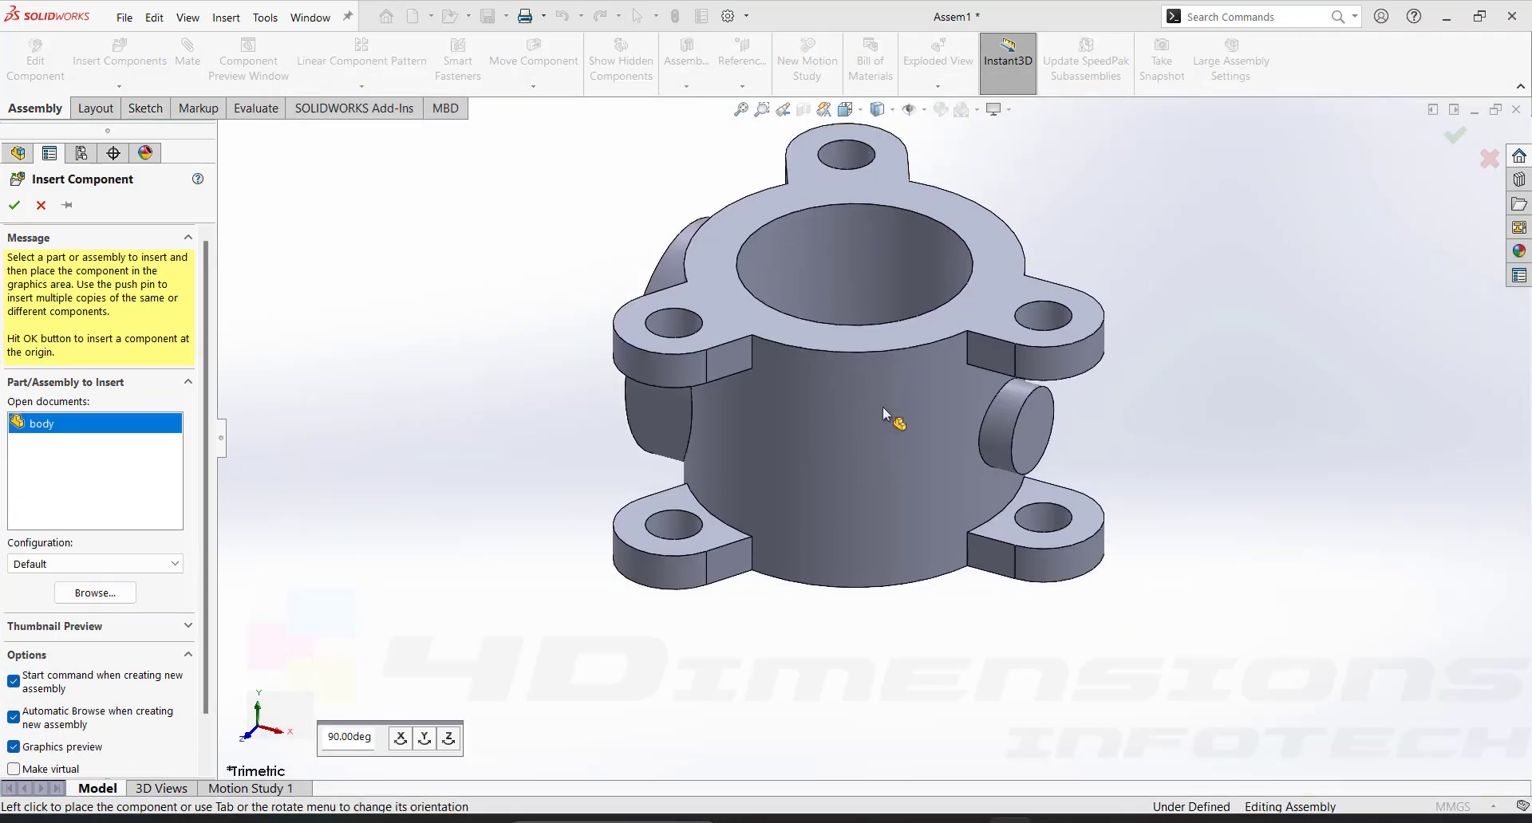
pyautogui.click(873, 423)
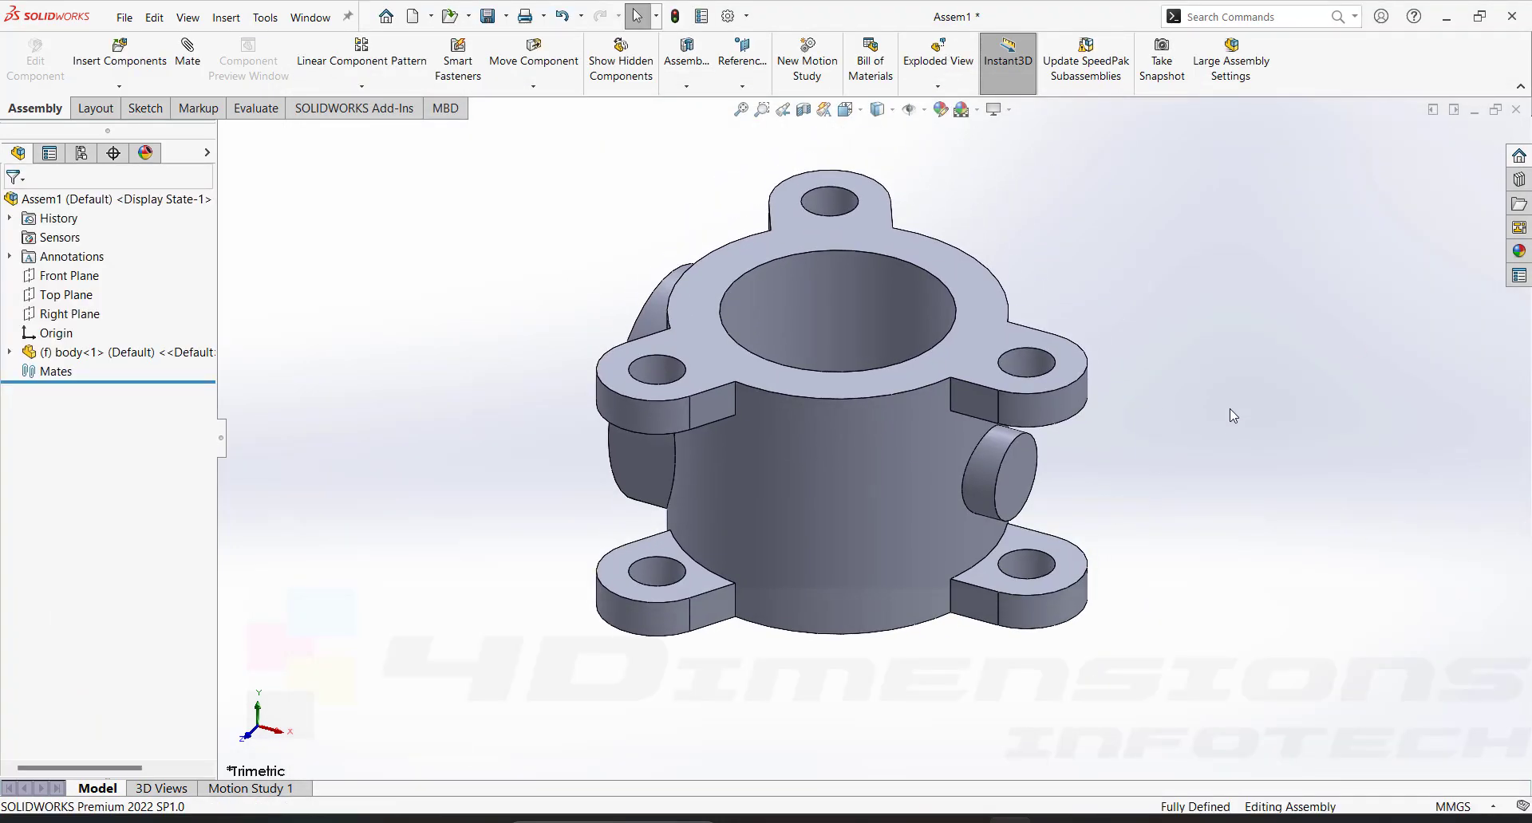
# Float the body component and move it away from the assembly origin
pyautogui.scroll(4, 1225, 410)
pyautogui.scroll(-2, 929, 443)
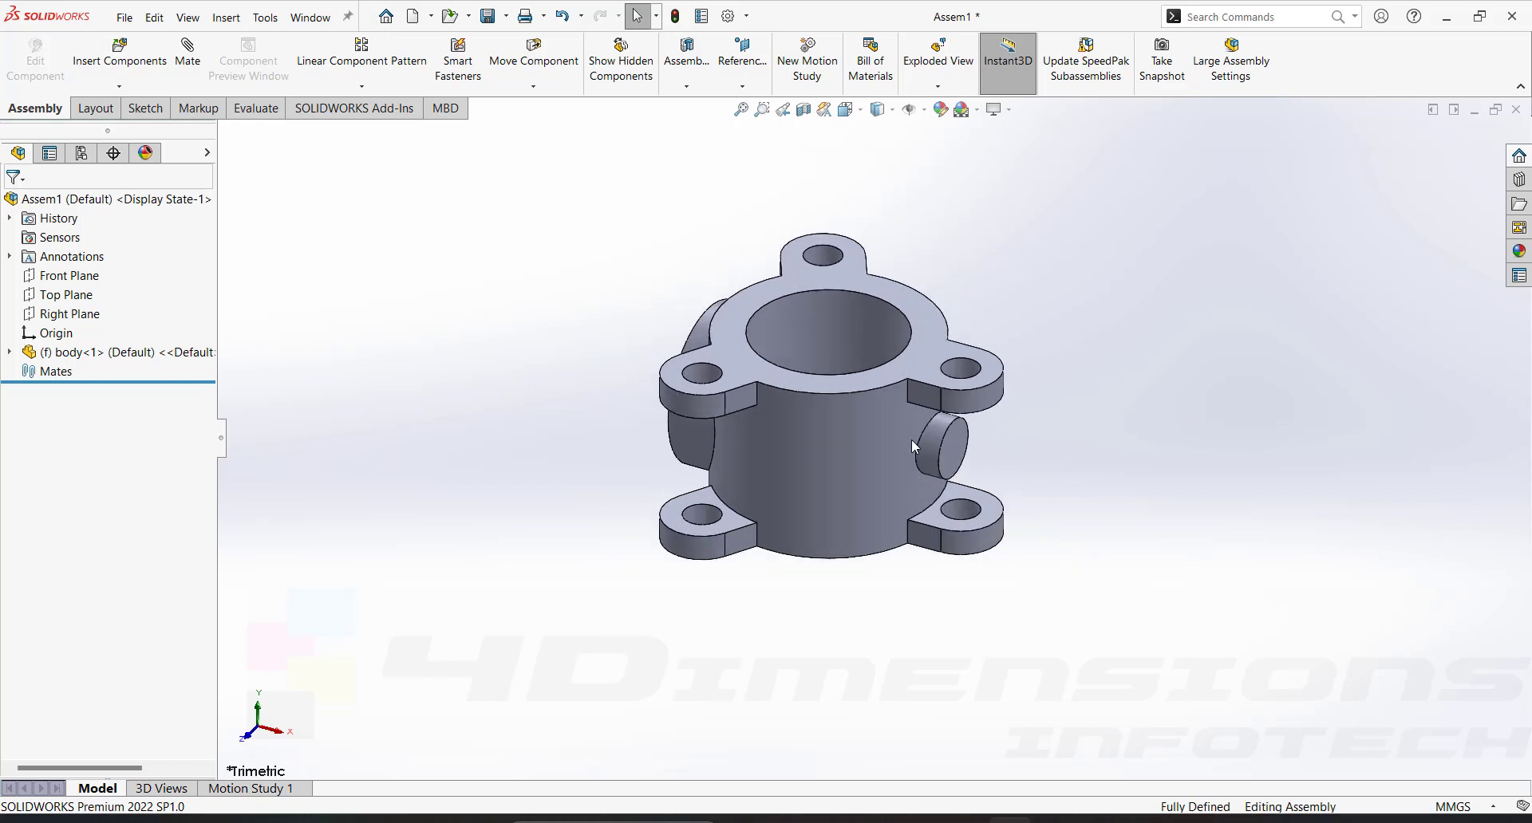
pyautogui.click(849, 434)
pyautogui.rightClick(849, 433)
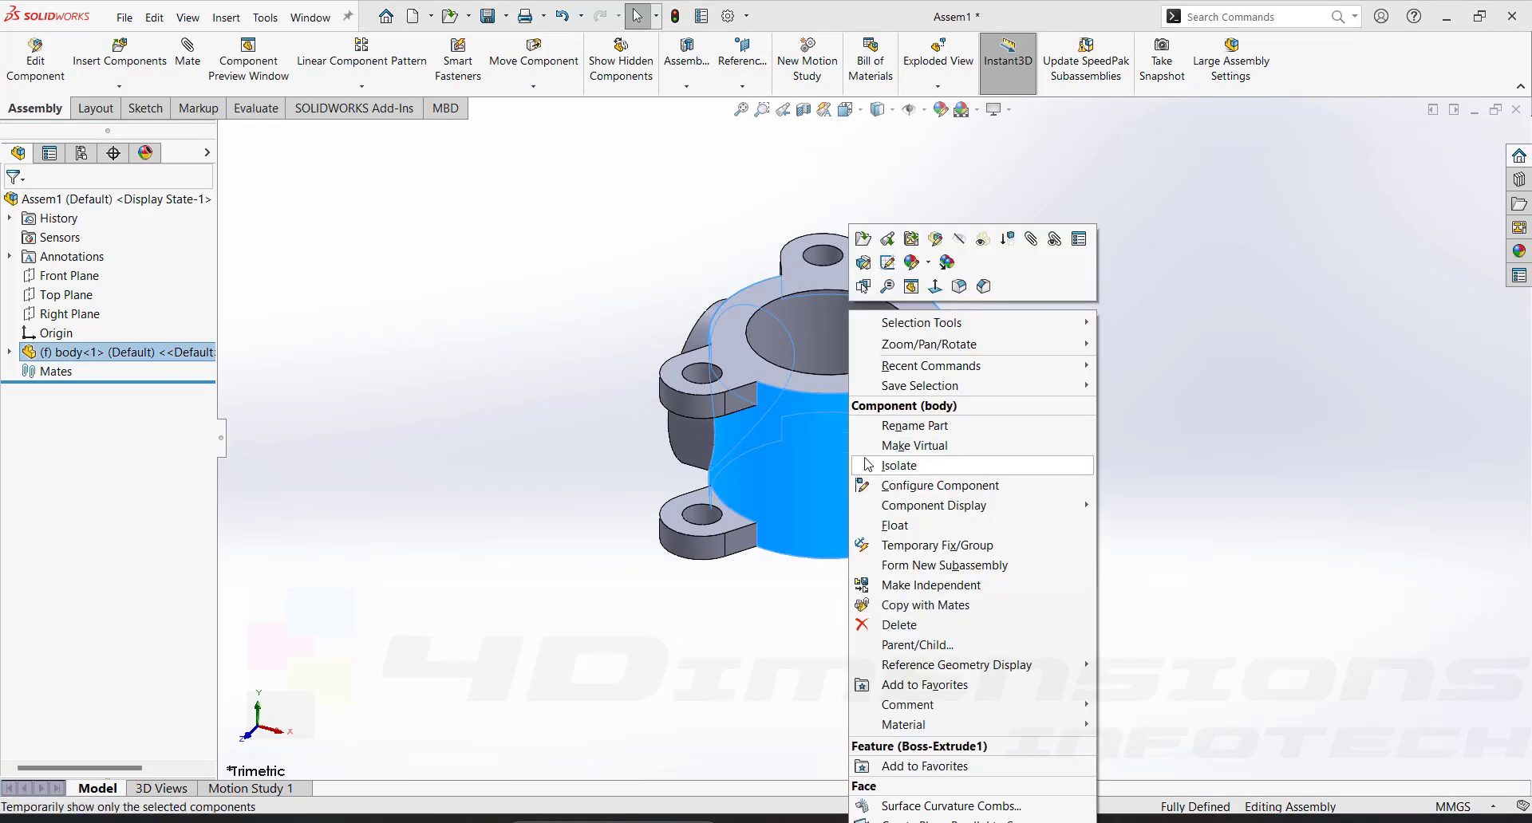
pyautogui.click(908, 526)
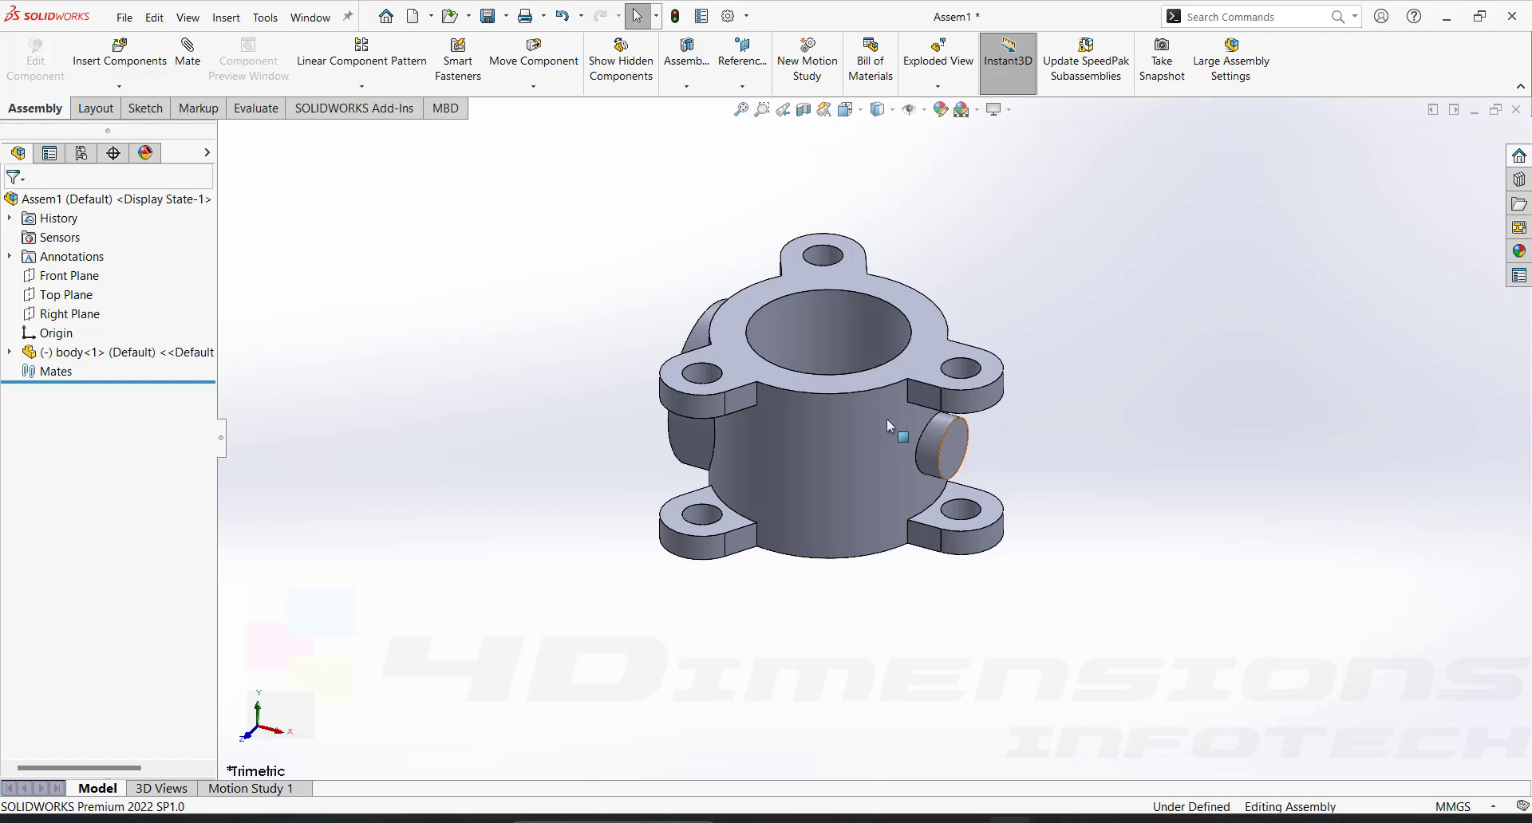
pyautogui.moveTo(980, 395); pyautogui.dragTo(822, 385)
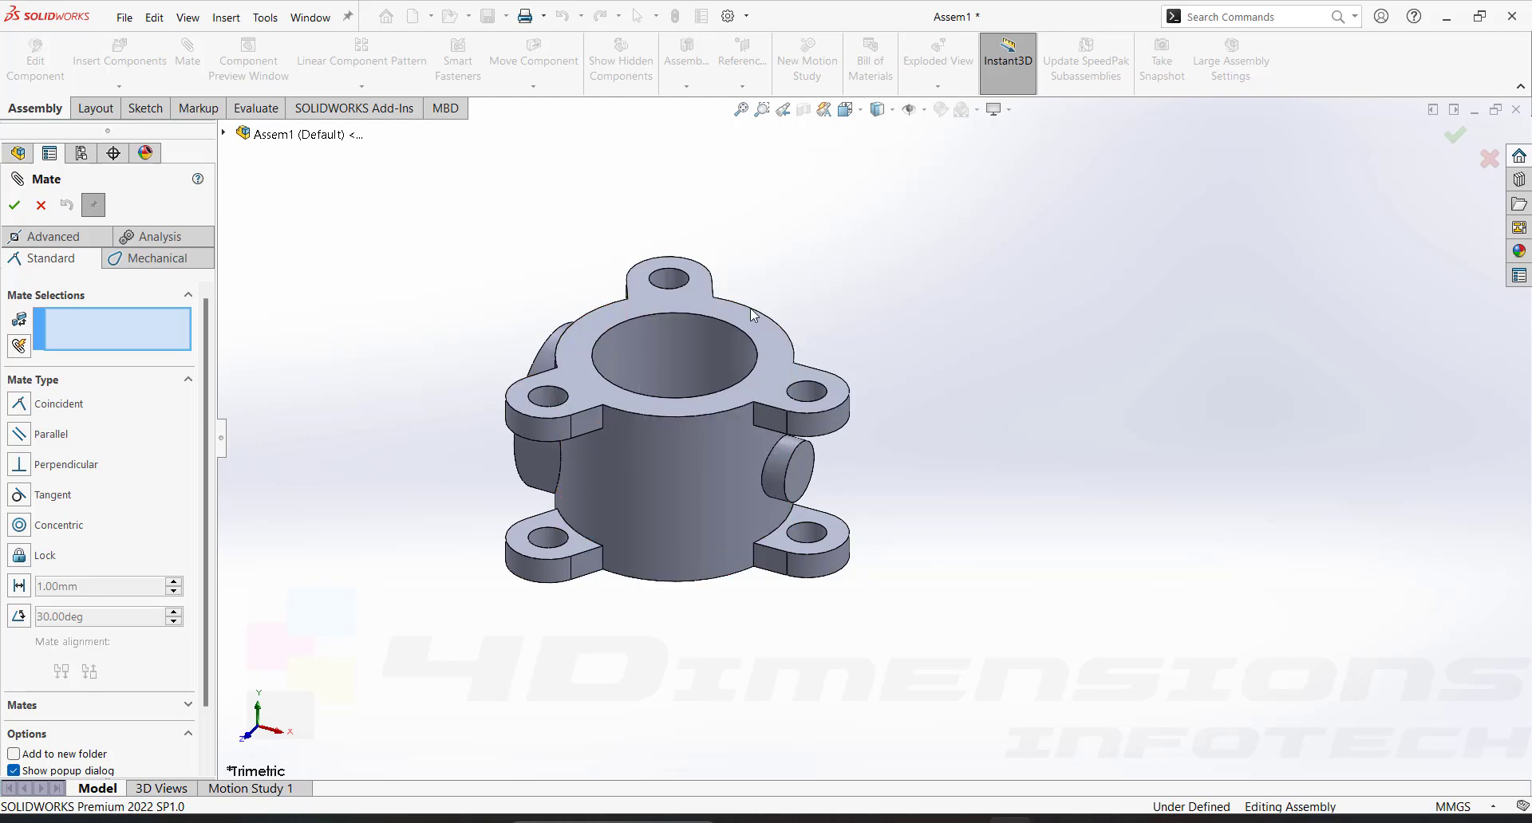
# Mate the body's origin coincident with the assembly origin, with the axes aligned
pyautogui.click(224, 134)
pyautogui.click(287, 268)
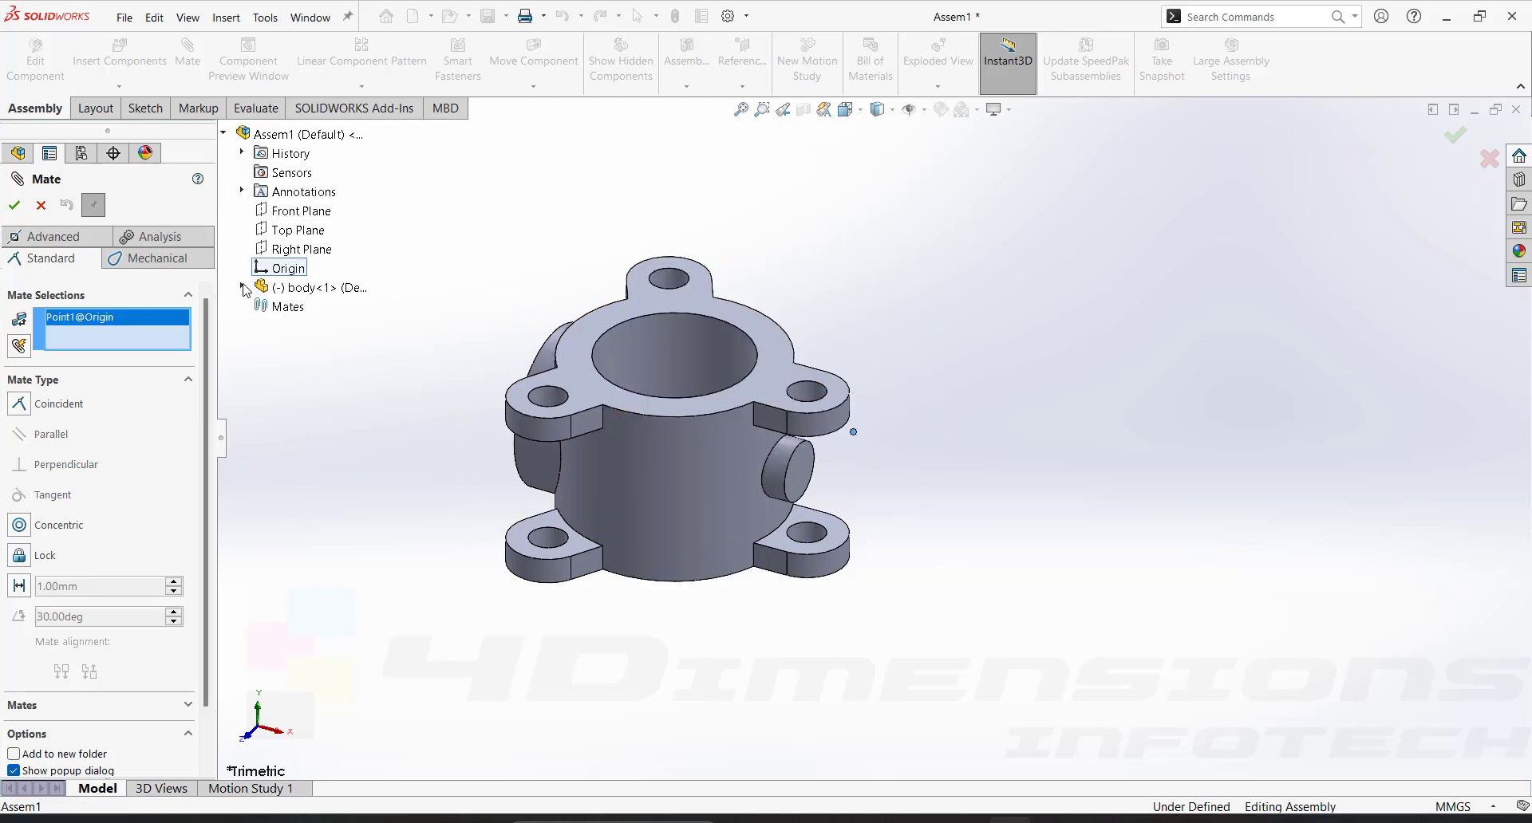
pyautogui.click(244, 288)
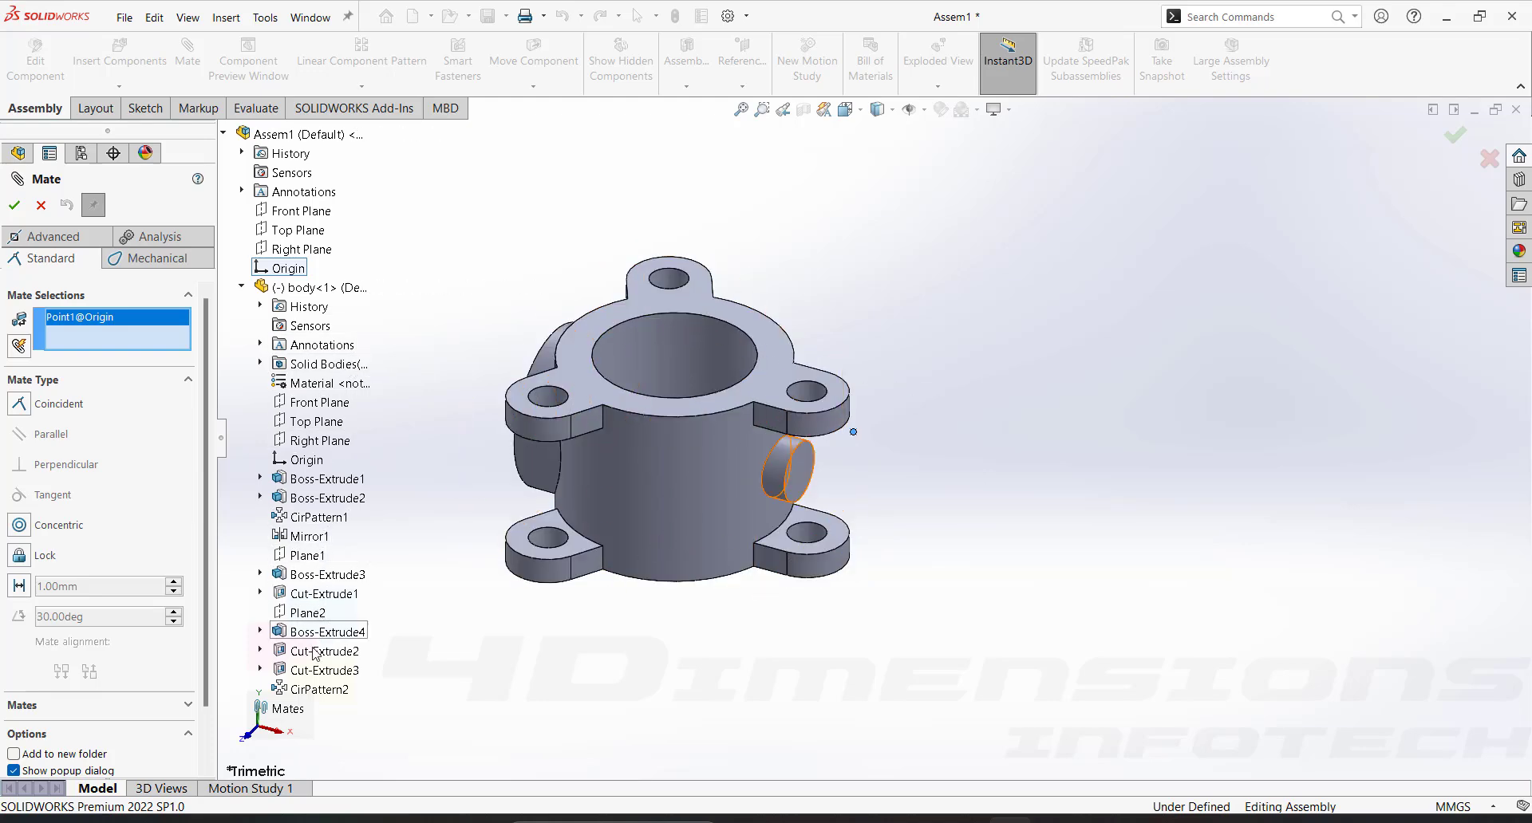
pyautogui.click(306, 460)
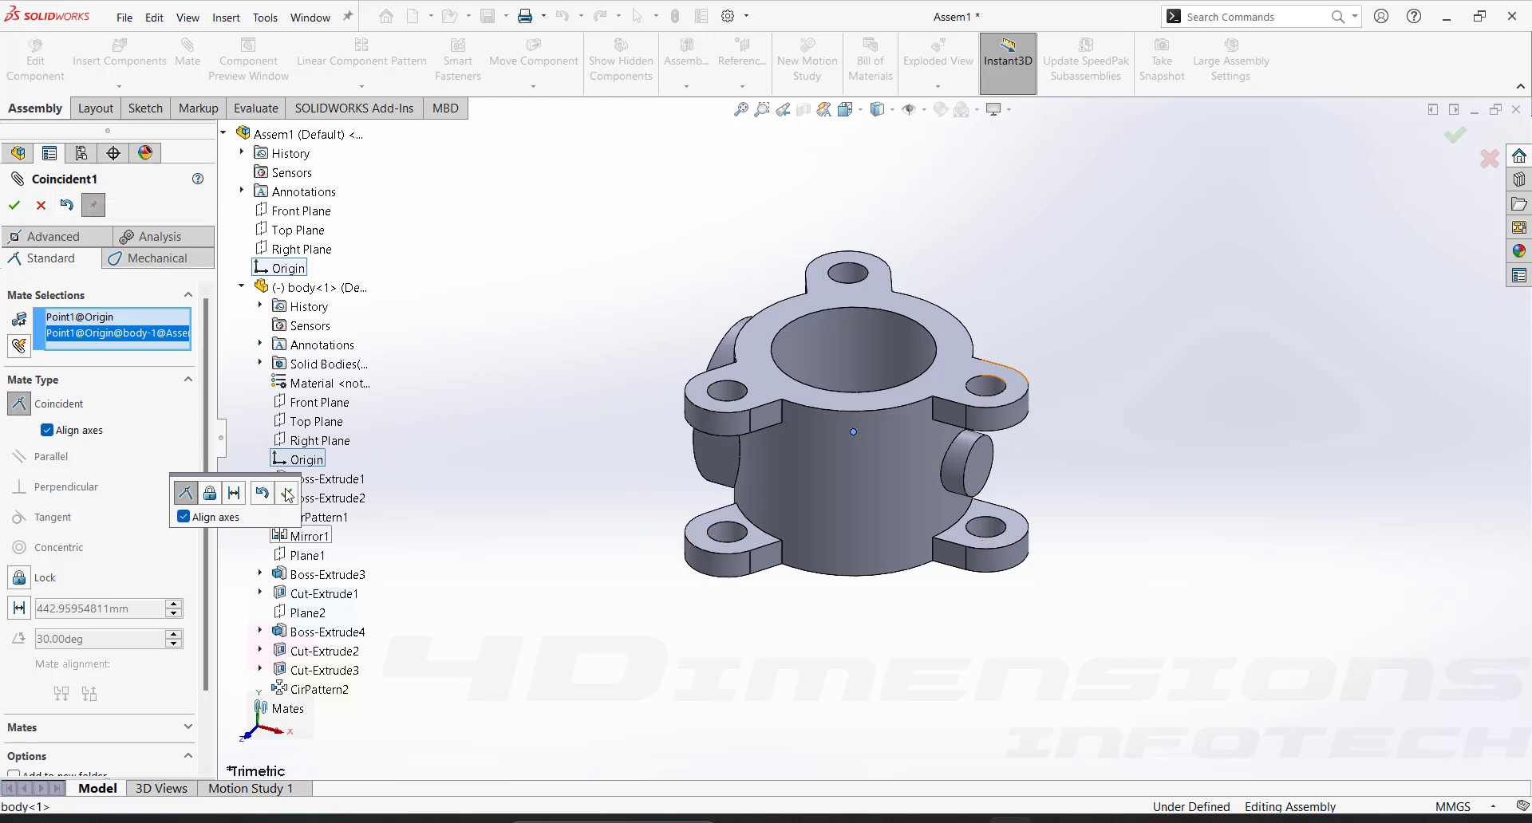
pyautogui.click(13, 206)
pyautogui.click(19, 206)
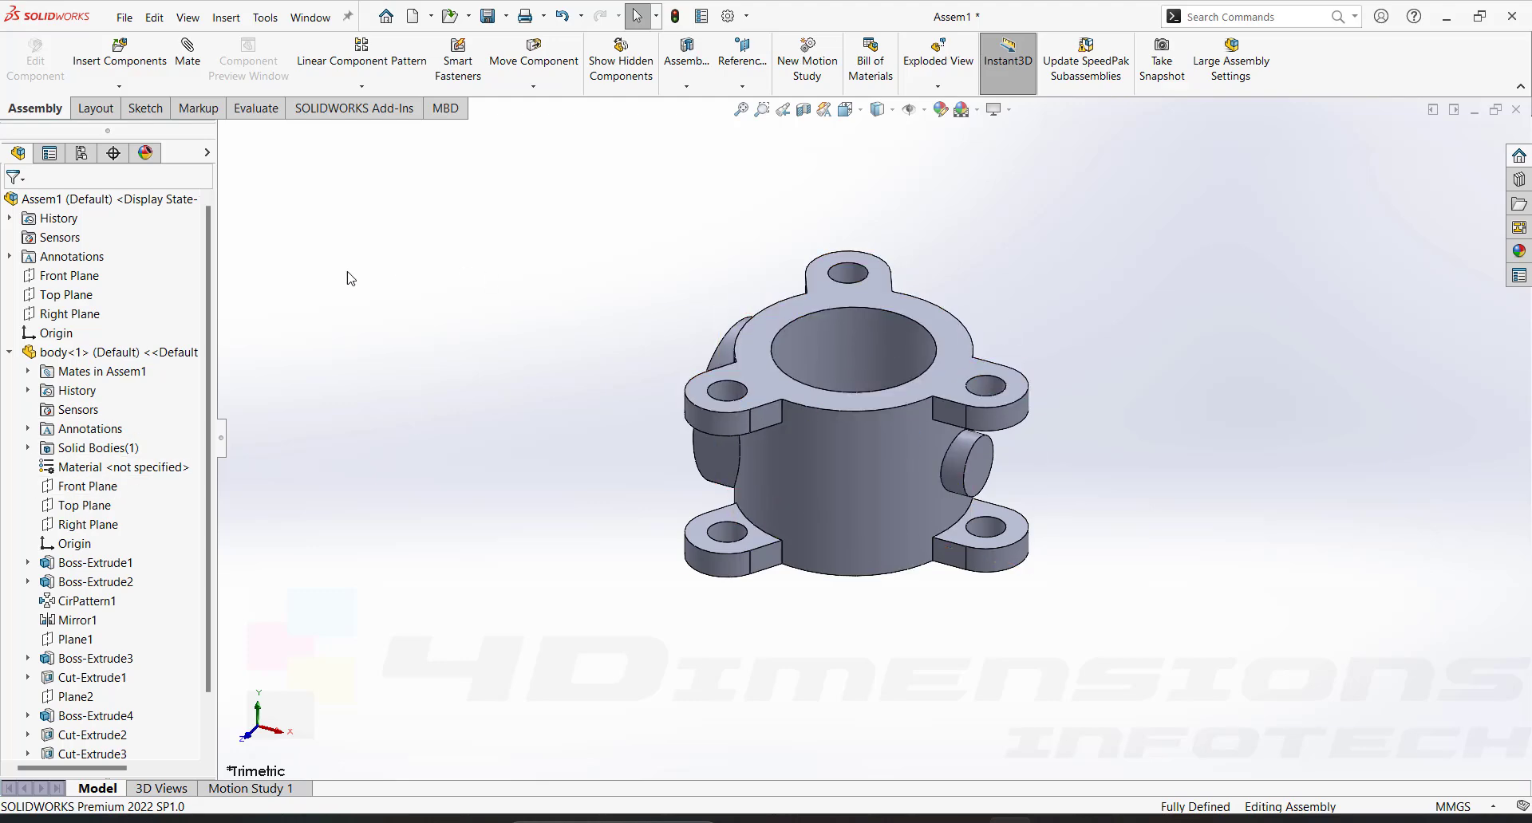
# Insert the shaft part from the same folder and place it beside the body
pyautogui.scroll(3, 779, 275)
pyautogui.moveTo(772, 446); pyautogui.dragTo(907, 465, button='middle')
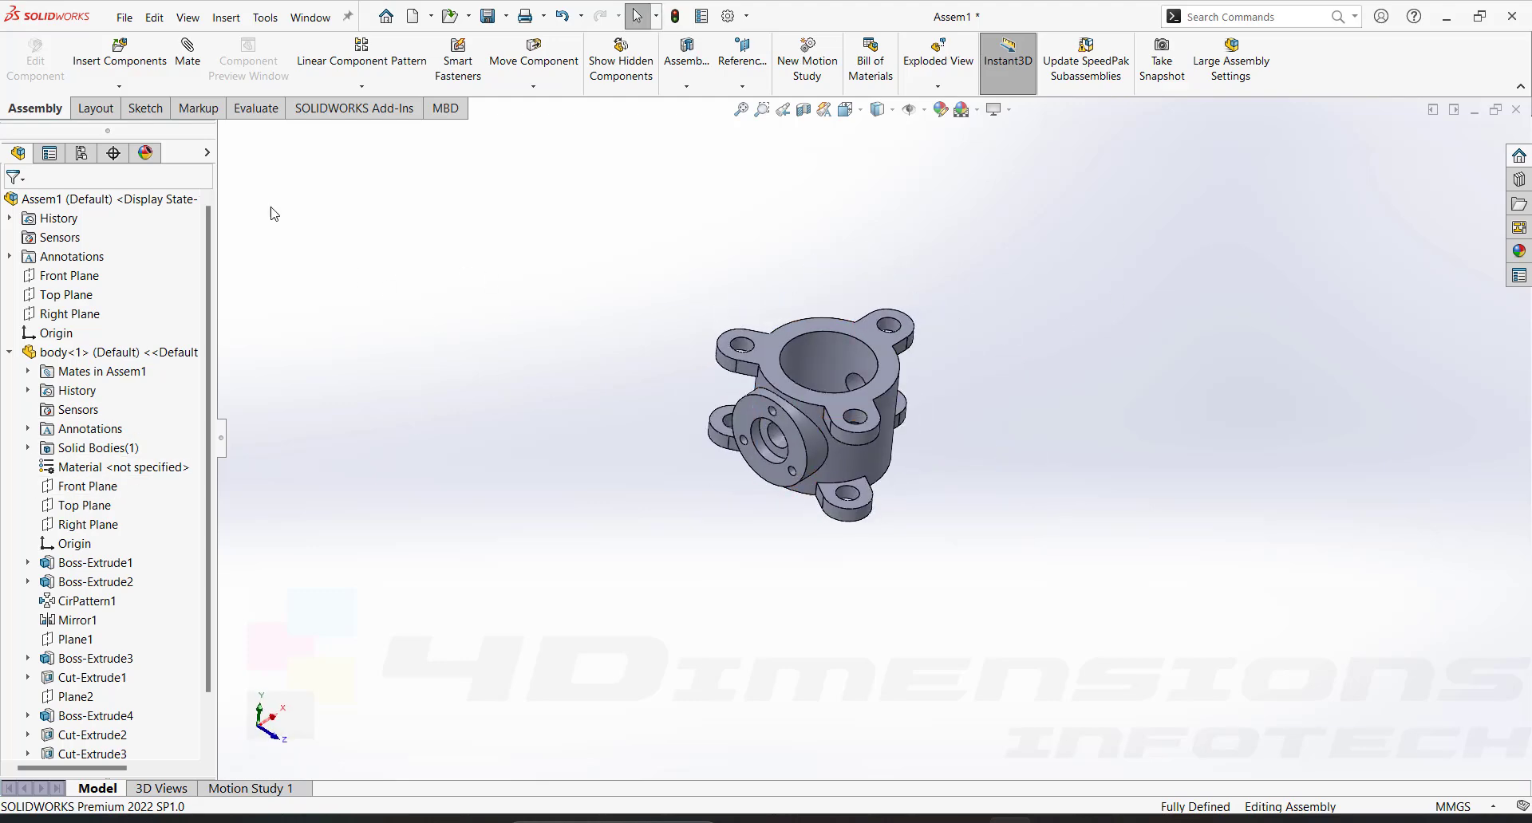
pyautogui.click(121, 87)
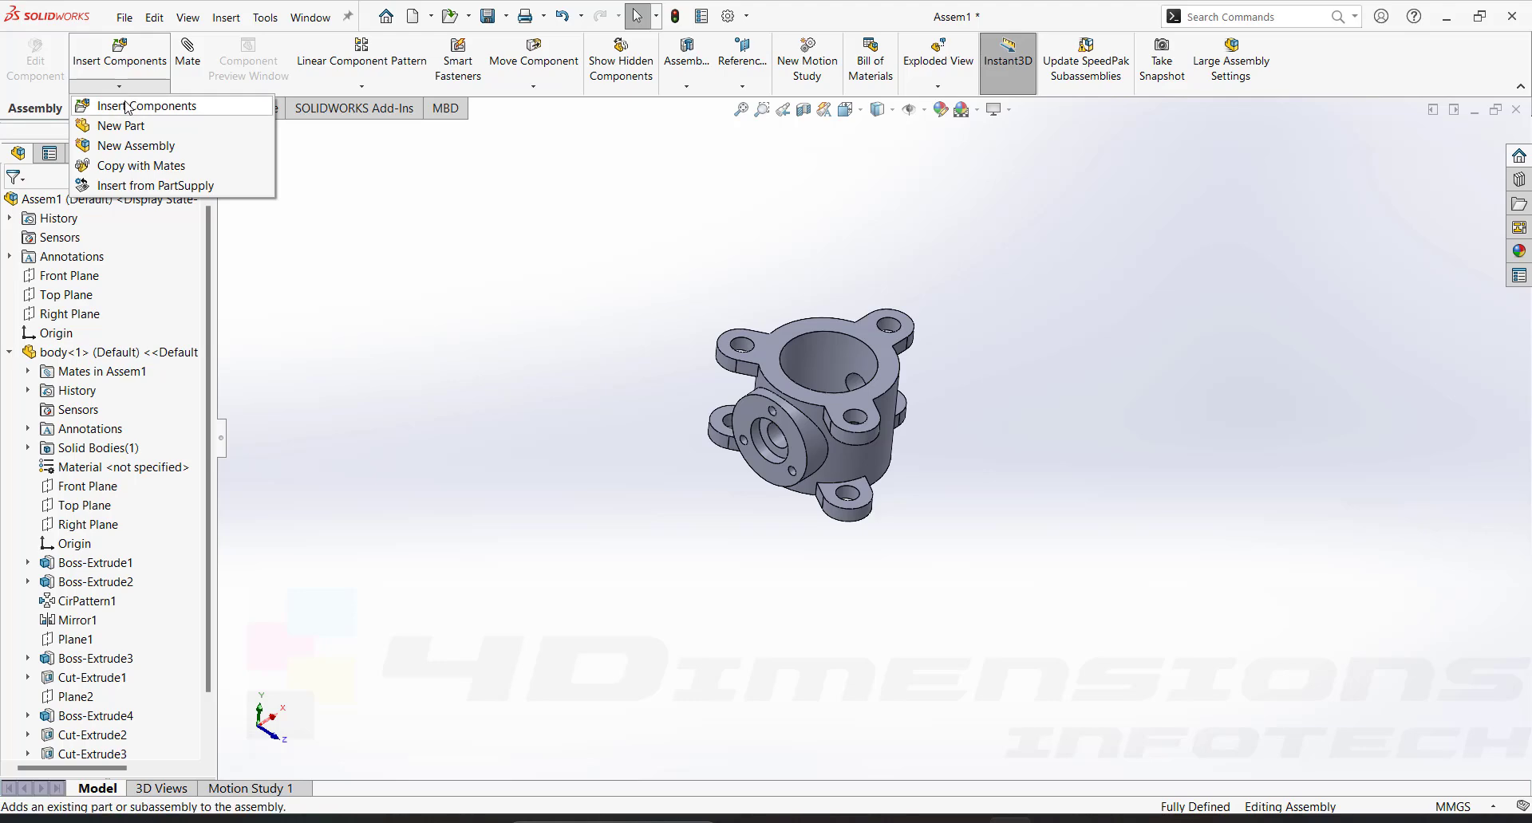
pyautogui.click(152, 109)
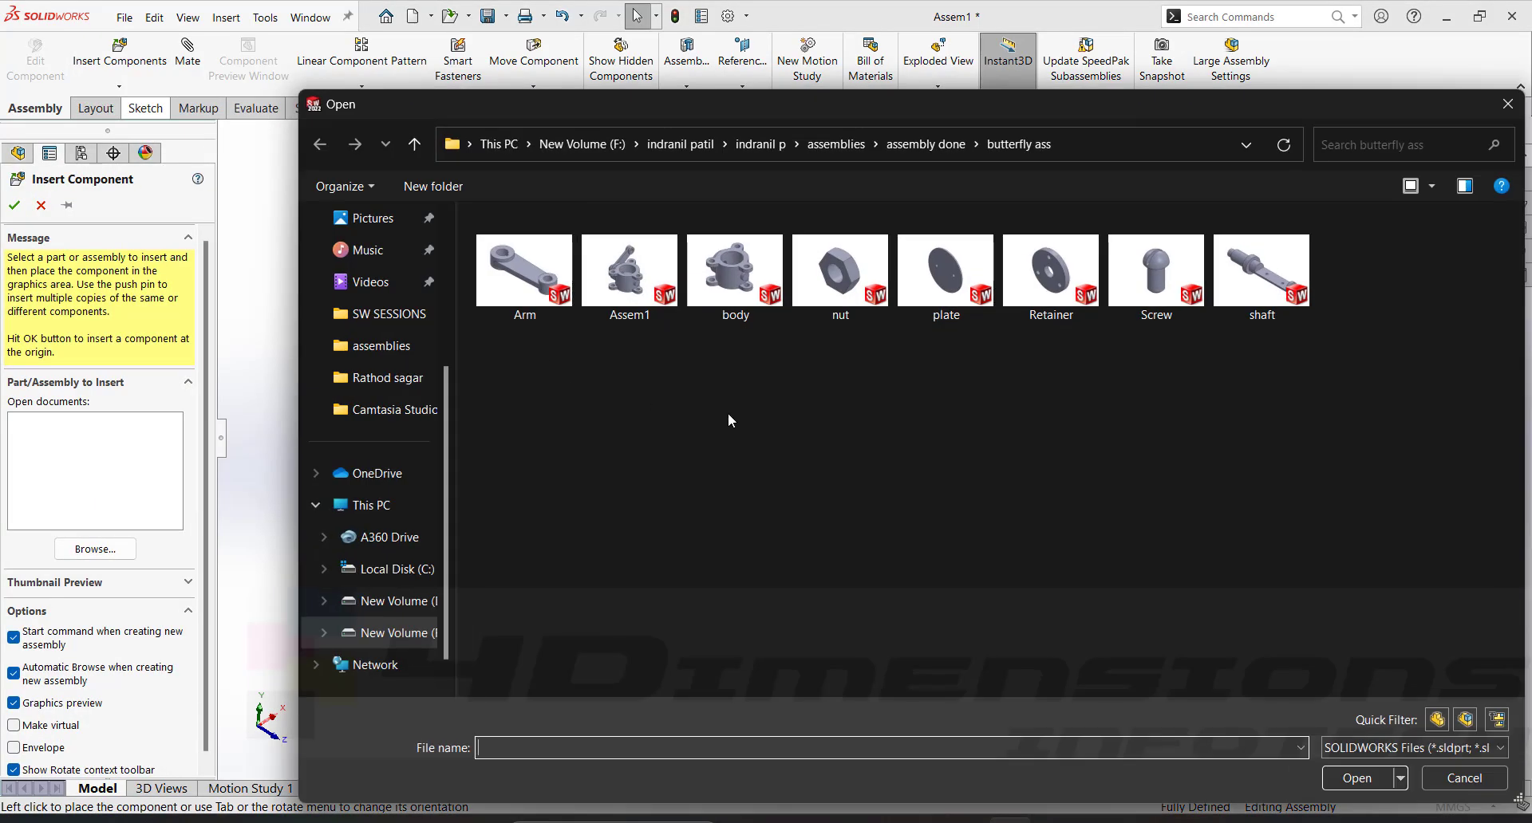
pyautogui.click(1272, 281)
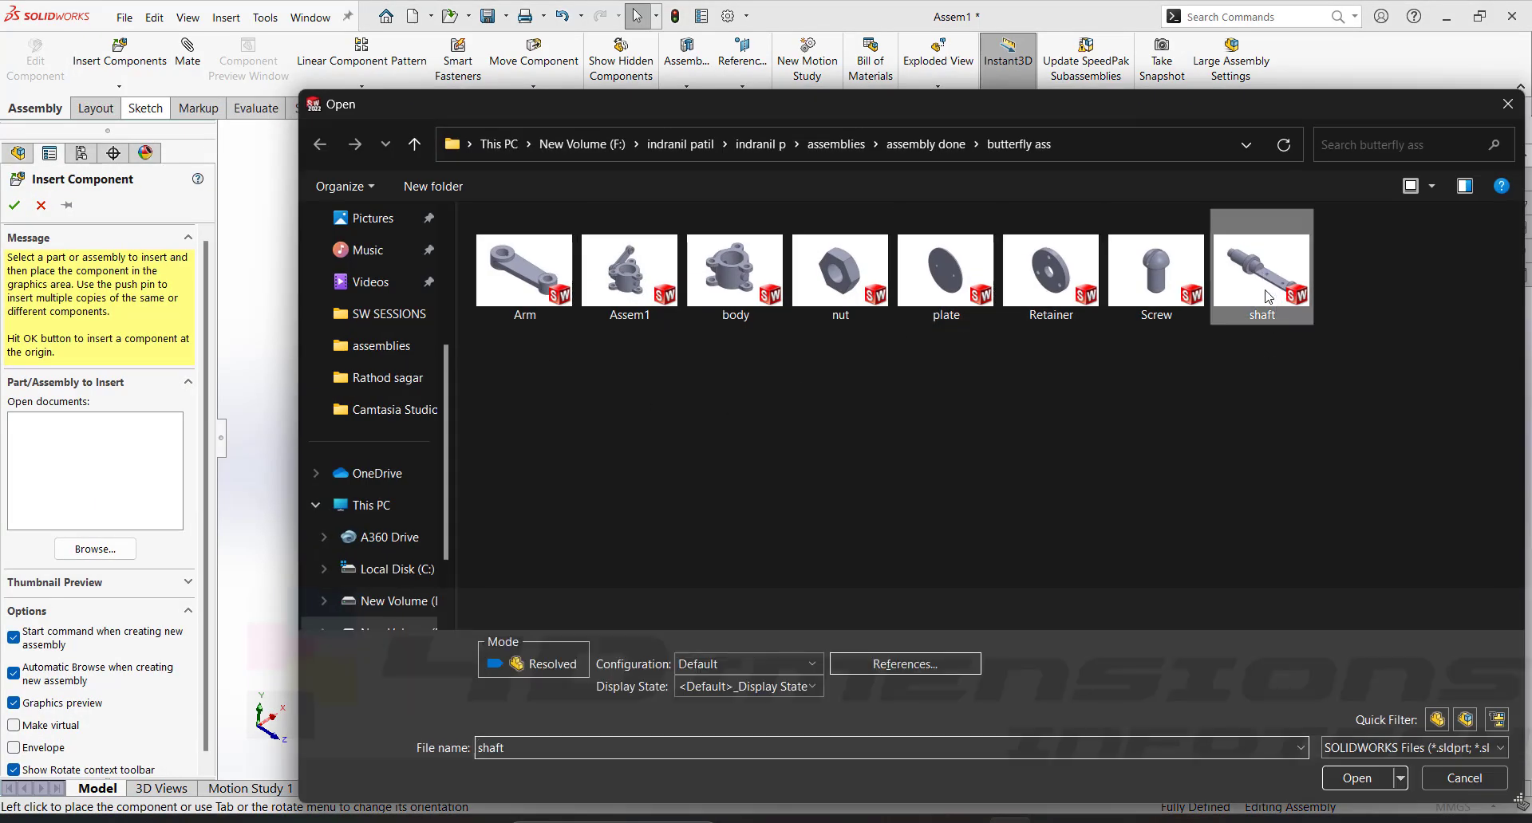
pyautogui.click(1356, 778)
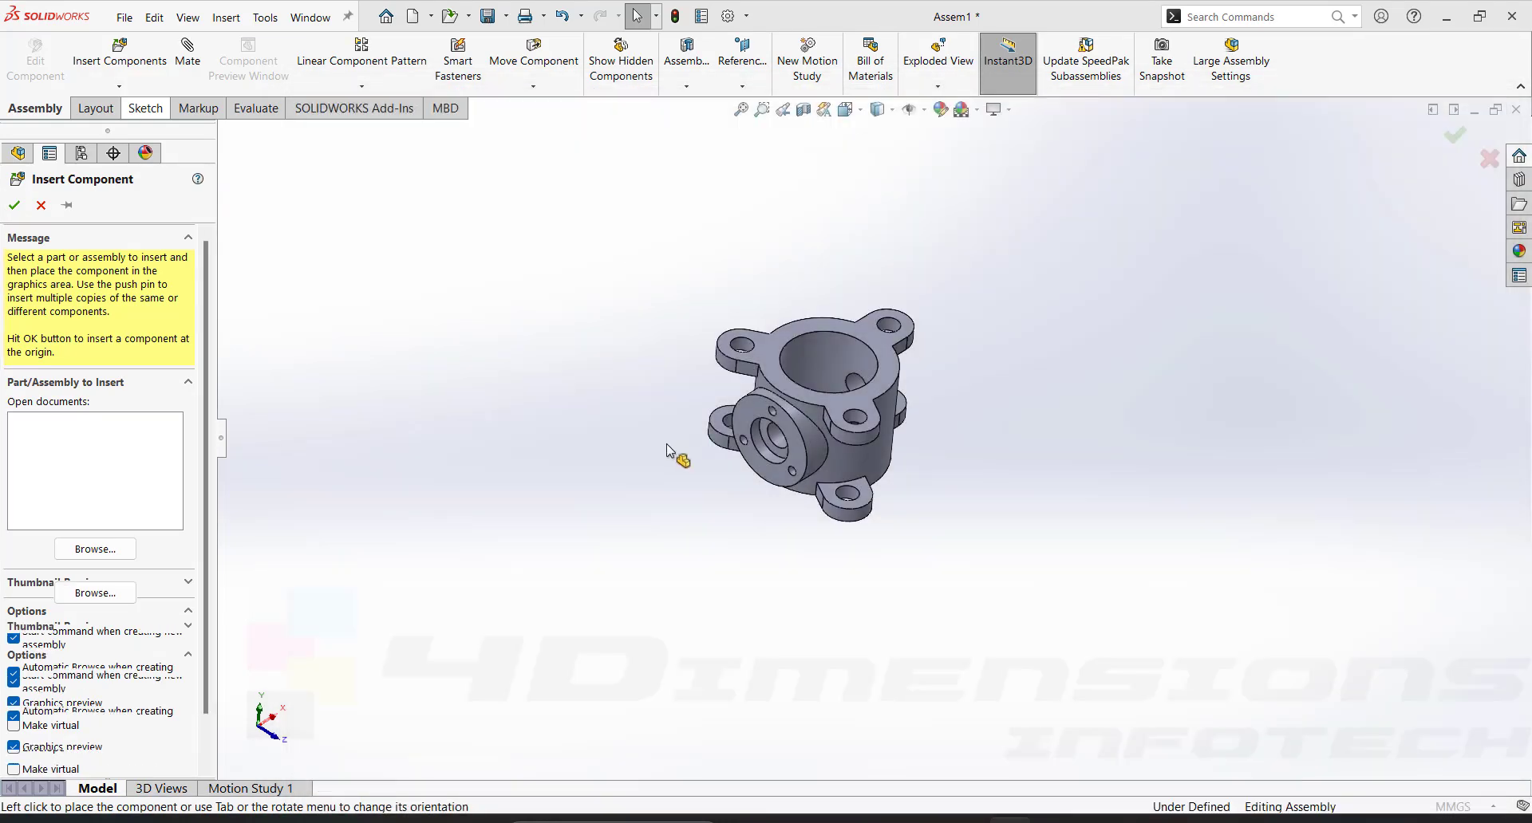
pyautogui.click(667, 443)
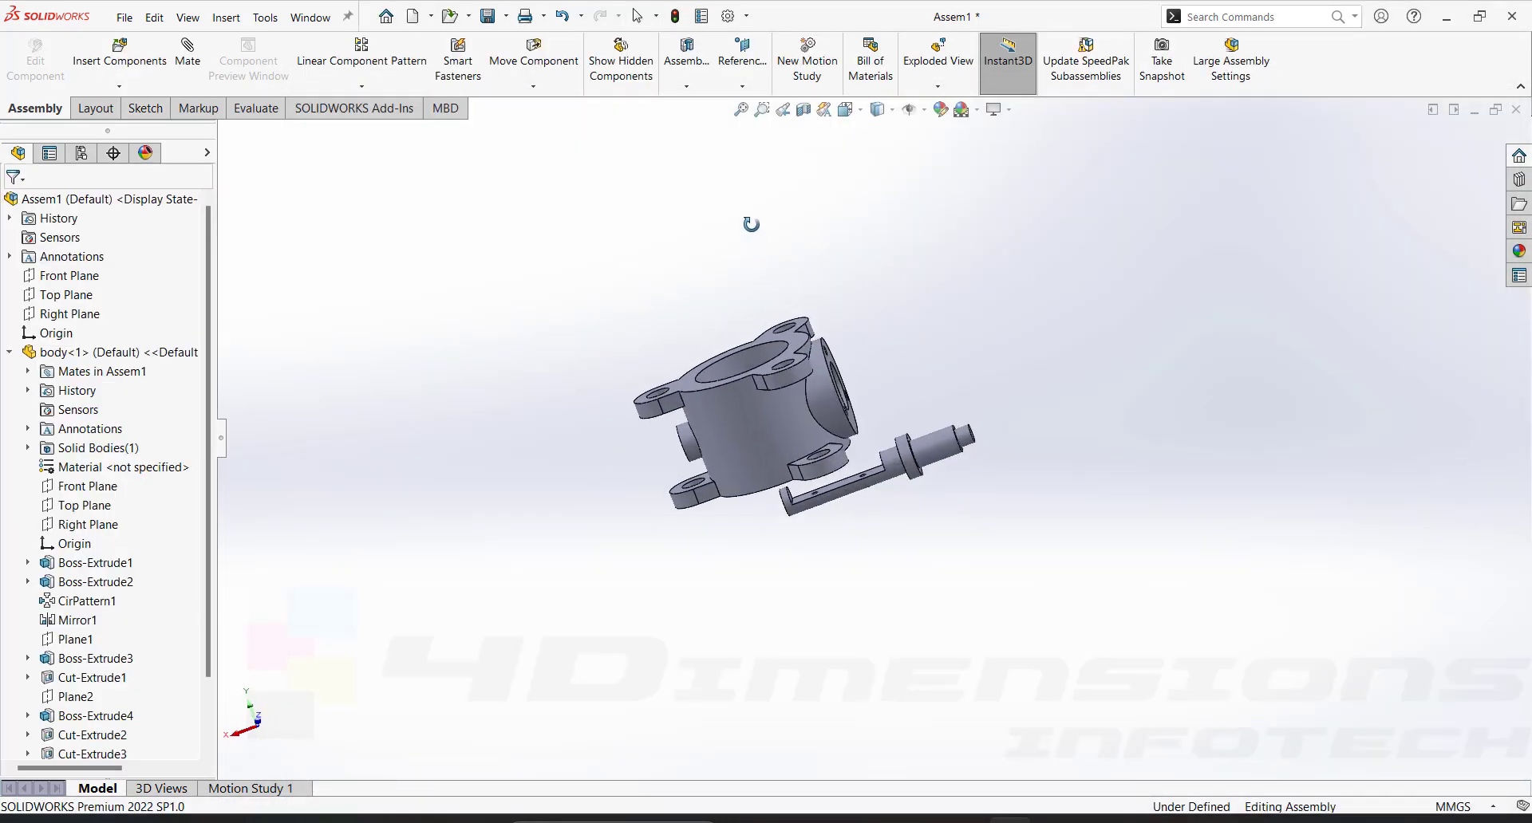
# Examine the shaft and the body's flanged side bore from several angles
pyautogui.scroll(-5, 903, 462)
pyautogui.click(904, 465)
pyautogui.moveTo(904, 465); pyautogui.dragTo(811, 516, button='middle')
pyautogui.click(746, 303)
pyautogui.scroll(1, 810, 393)
pyautogui.scroll(4, 915, 385)
pyautogui.click(995, 418)
pyautogui.scroll(-2, 872, 461)
pyautogui.scroll(-2, 854, 499)
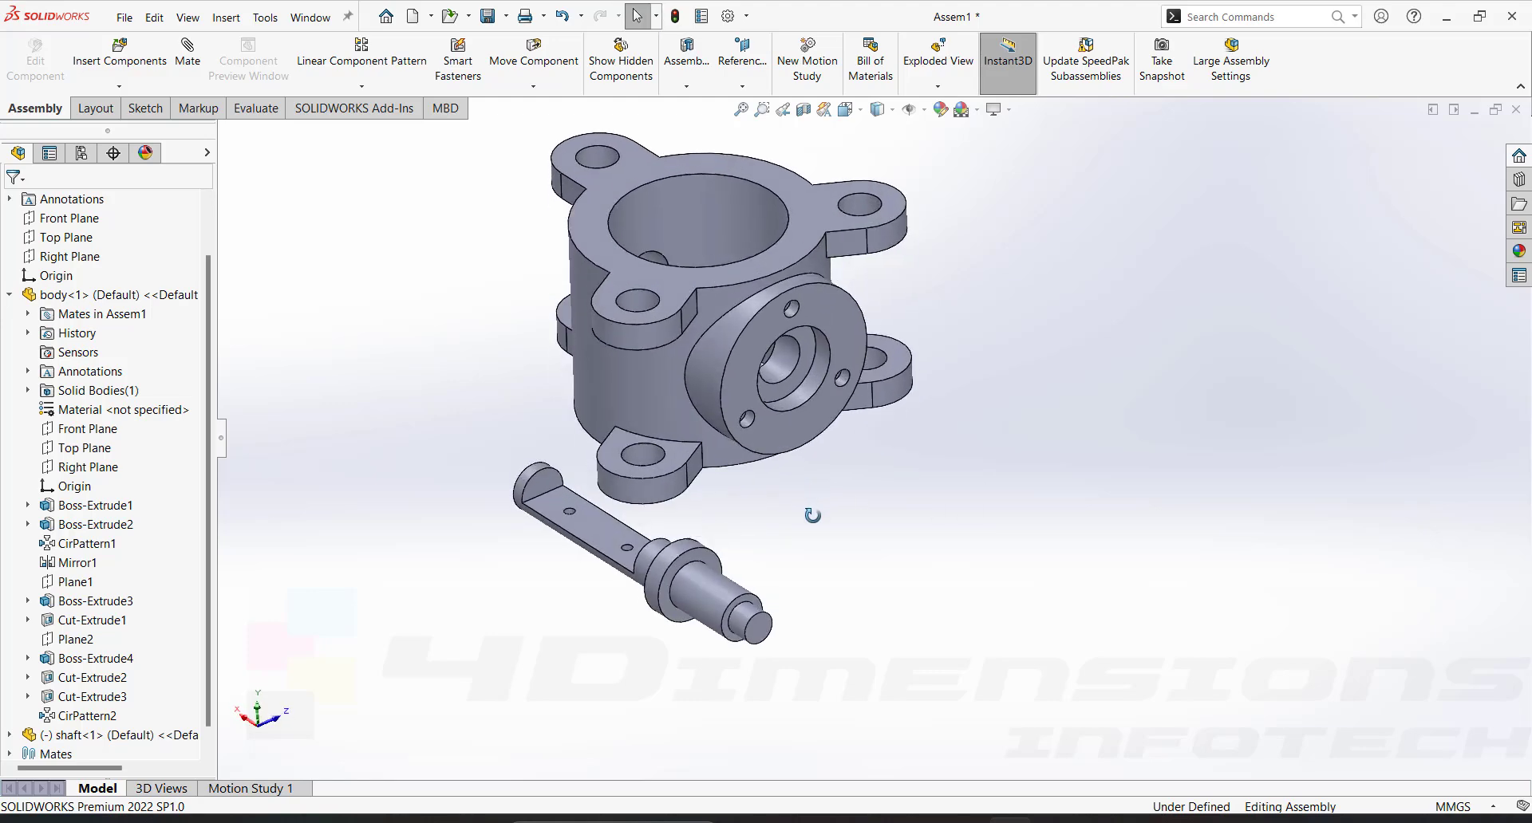
pyautogui.moveTo(738, 358); pyautogui.dragTo(991, 463, button='middle')
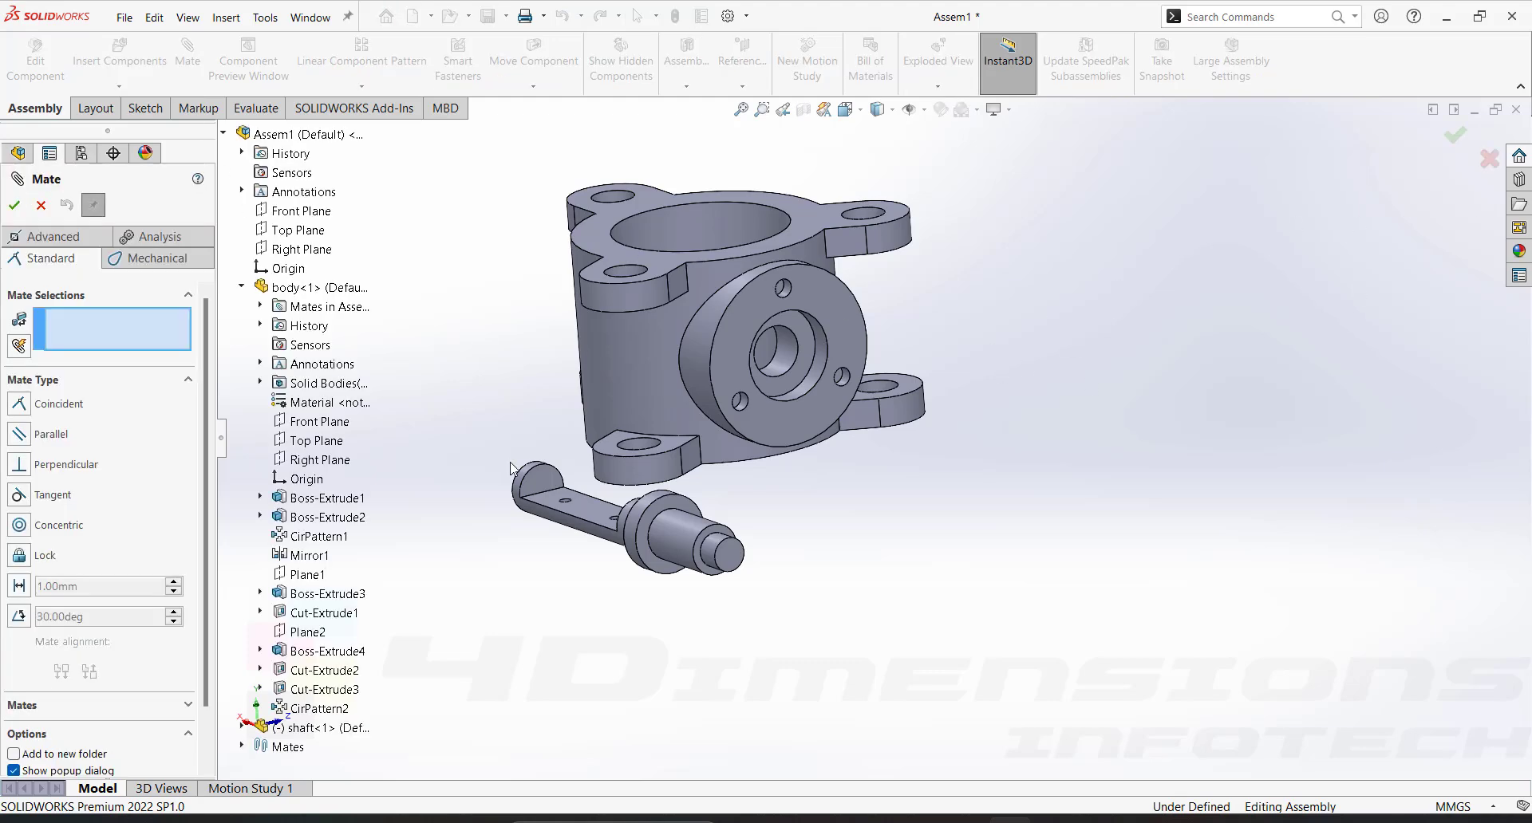
# Add a concentric mate between the shaft's cylindrical face and the body's side bore
pyautogui.scroll(-3, 642, 510)
pyautogui.click(661, 496)
pyautogui.scroll(3, 919, 388)
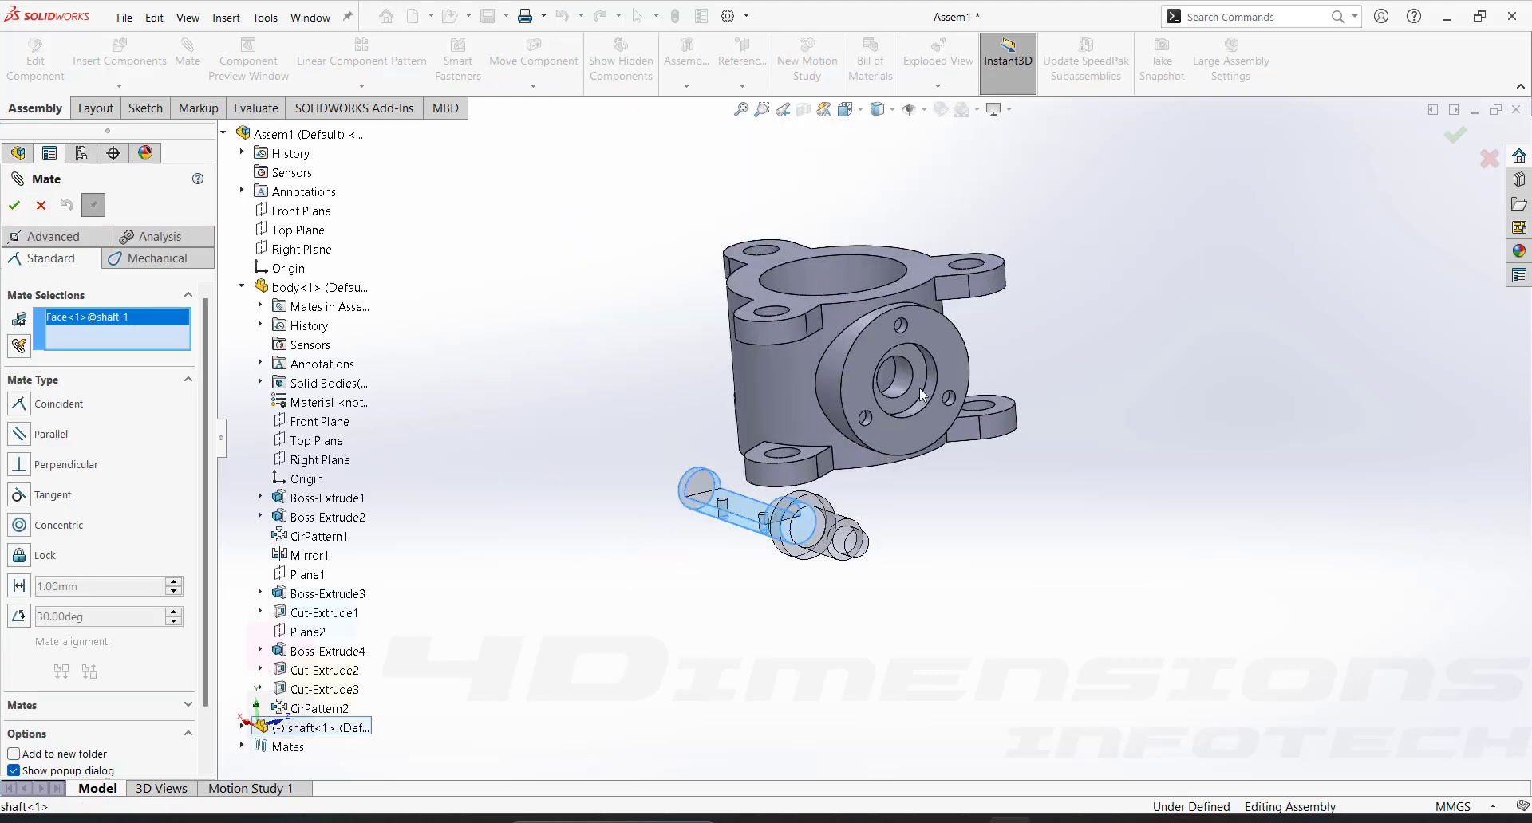
pyautogui.scroll(-2, 878, 381)
pyautogui.click(893, 379)
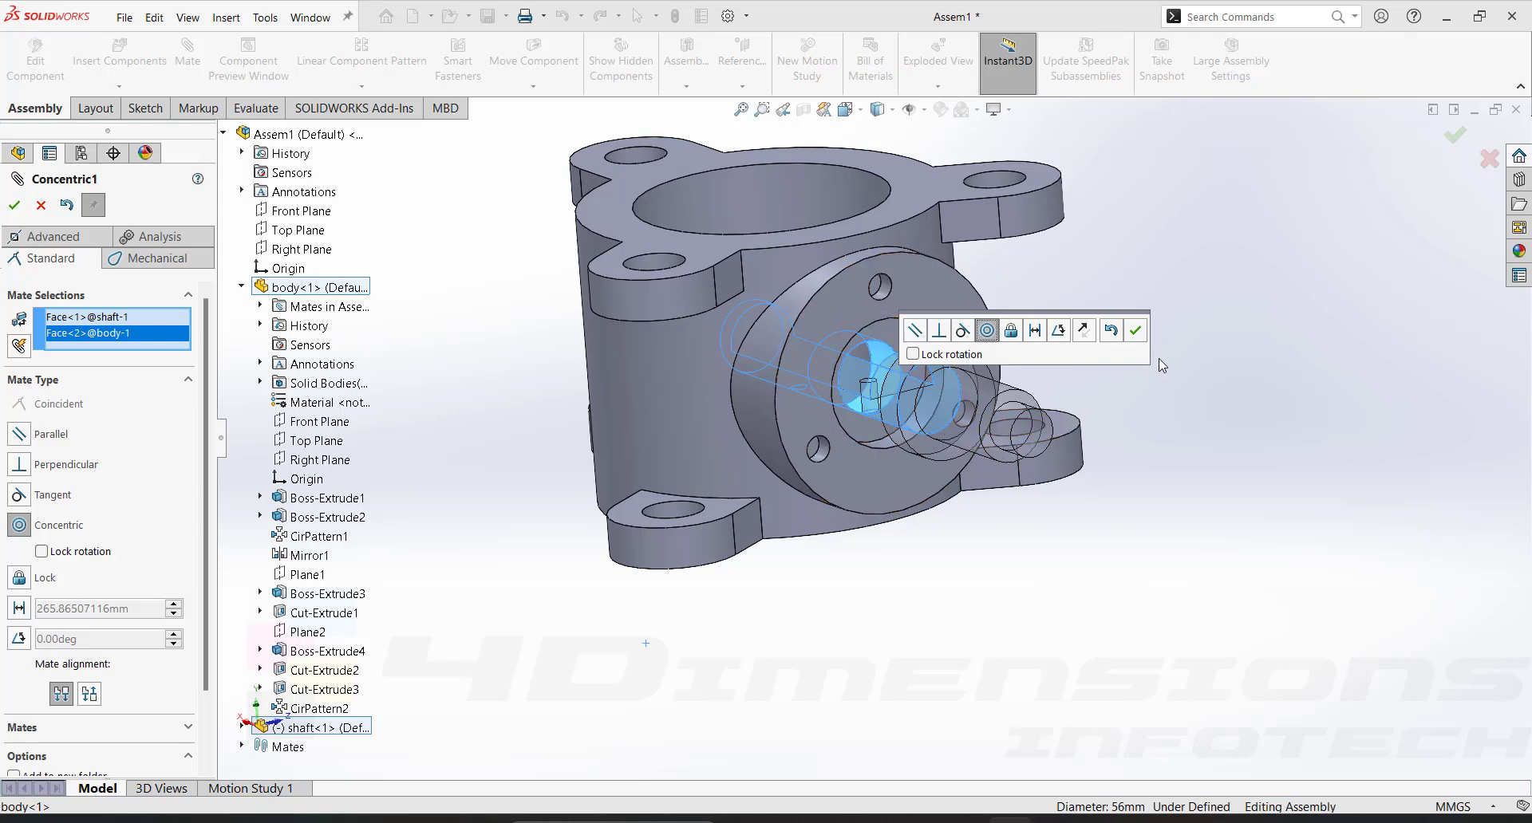
pyautogui.click(1136, 332)
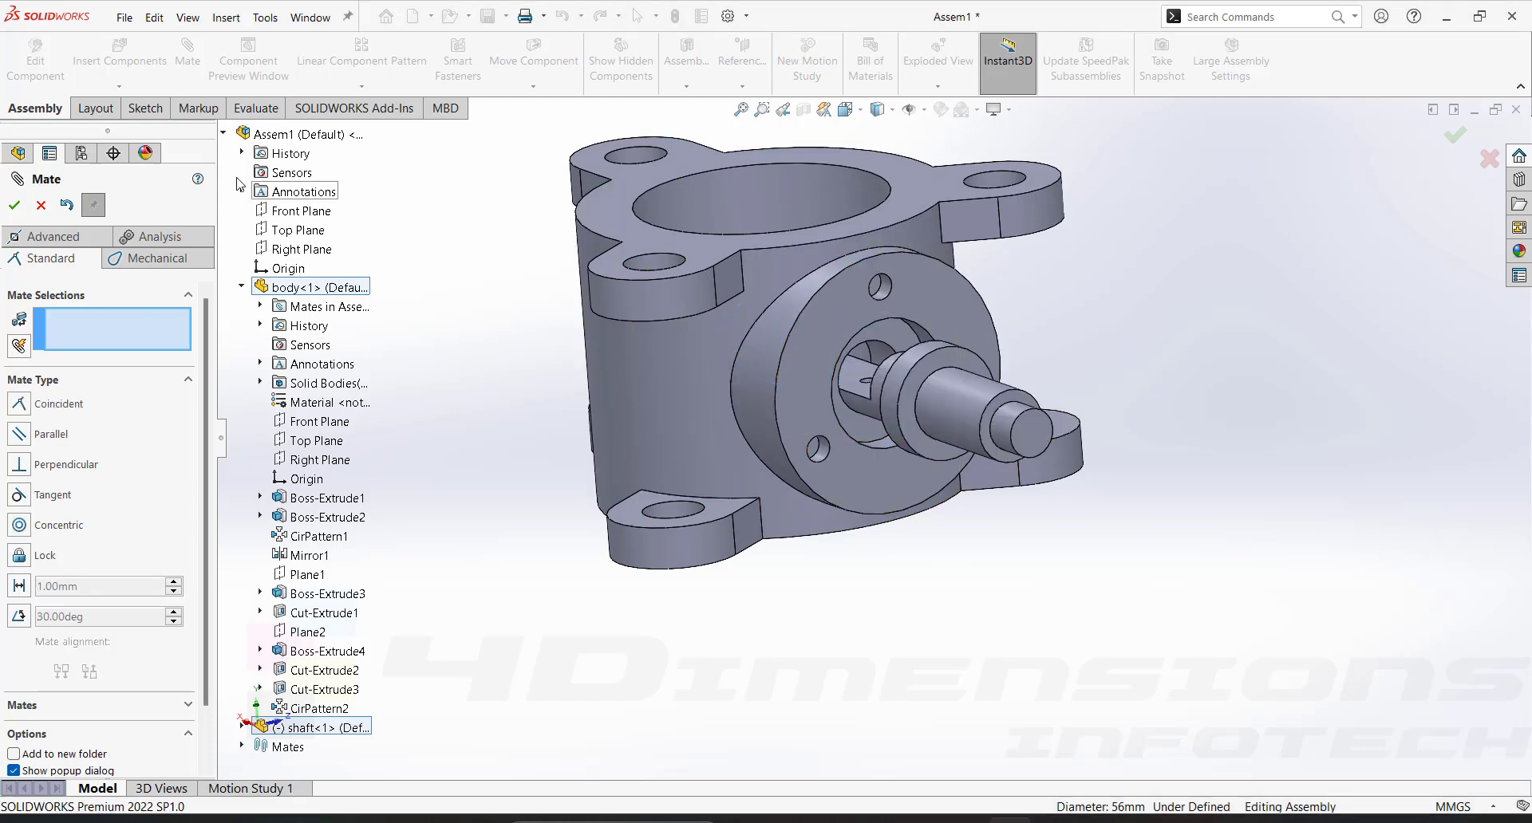
pyautogui.click(15, 205)
# Examine the shaft's collar and flat blade relative to the body's side bore from several angles
pyautogui.scroll(-5, 818, 408)
pyautogui.click(860, 359)
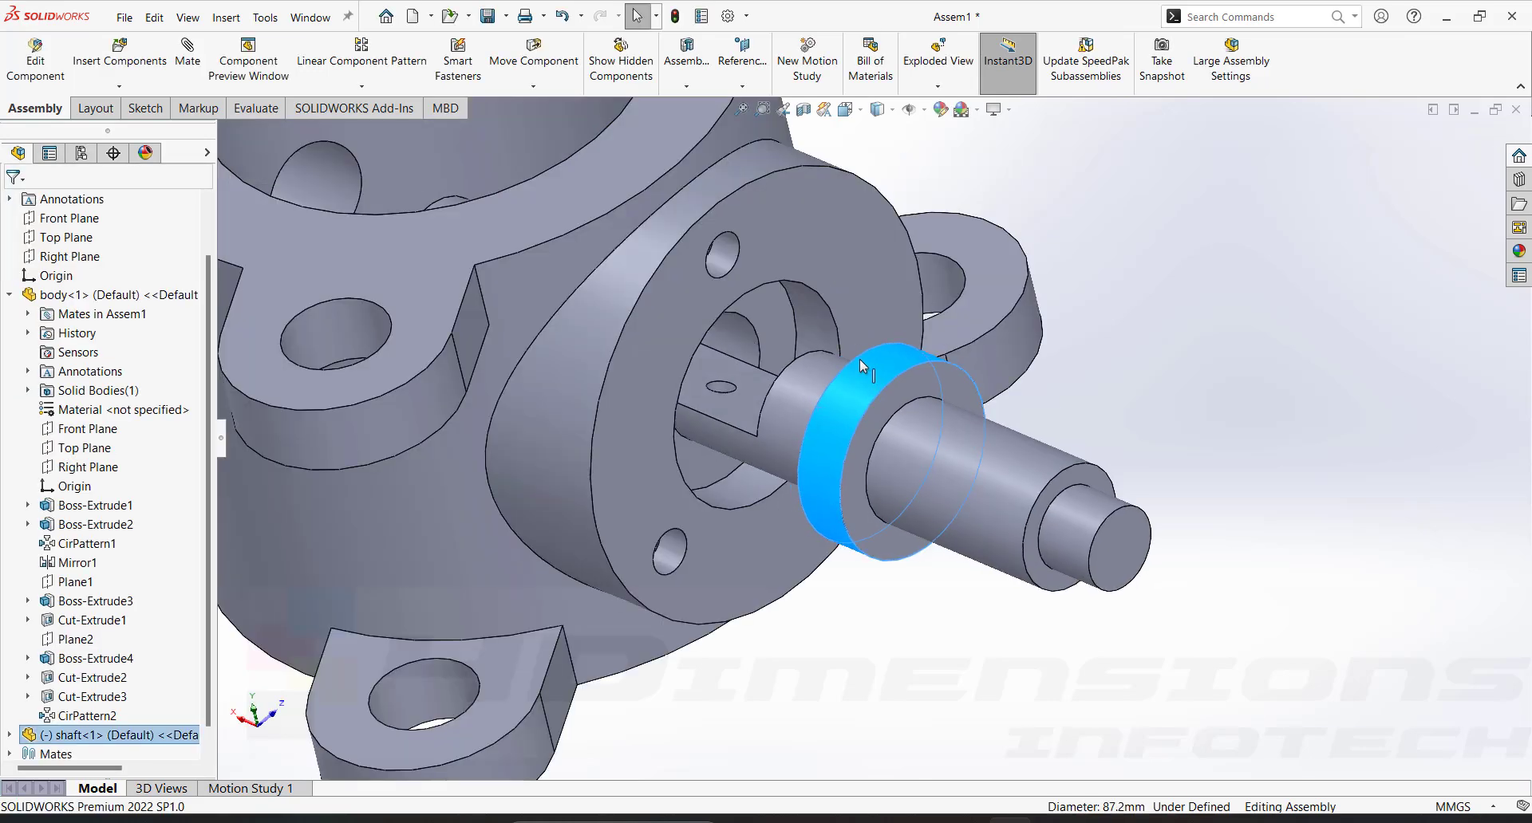
pyautogui.moveTo(859, 359)
pyautogui.mouseDown()
pyautogui.moveTo(826, 375)
pyautogui.moveTo(806, 437)
pyautogui.moveTo(872, 335)
pyautogui.moveTo(863, 362)
pyautogui.mouseUp()
pyautogui.scroll(5, 864, 361)
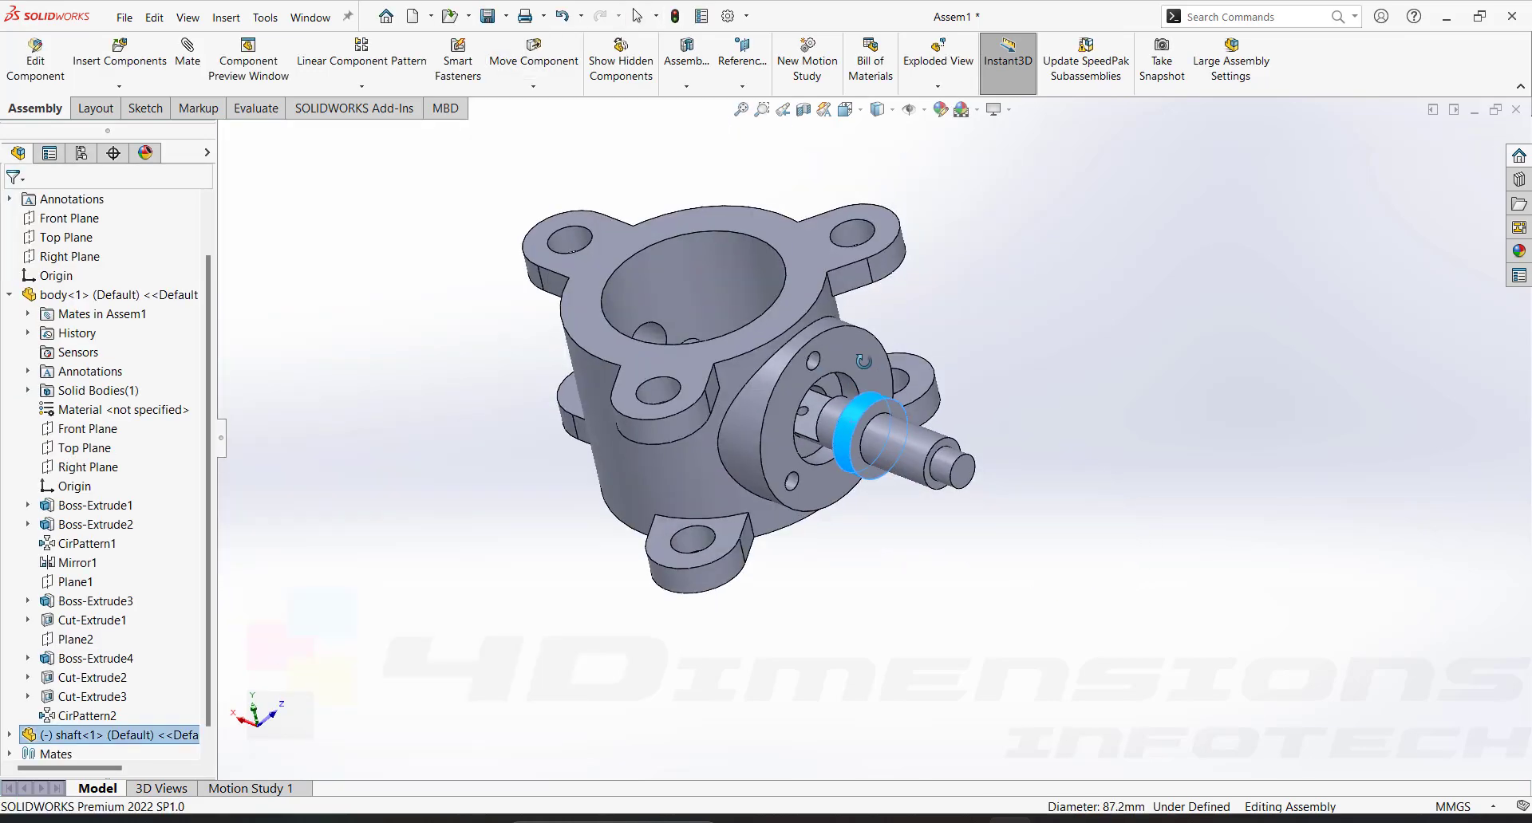
pyautogui.moveTo(864, 361); pyautogui.dragTo(894, 423, button='middle')
pyautogui.scroll(-3, 875, 440)
pyautogui.moveTo(893, 423)
pyautogui.mouseDown(button='middle')
pyautogui.moveTo(886, 434)
pyautogui.moveTo(920, 417)
pyautogui.moveTo(899, 401)
pyautogui.mouseUp(button='middle')
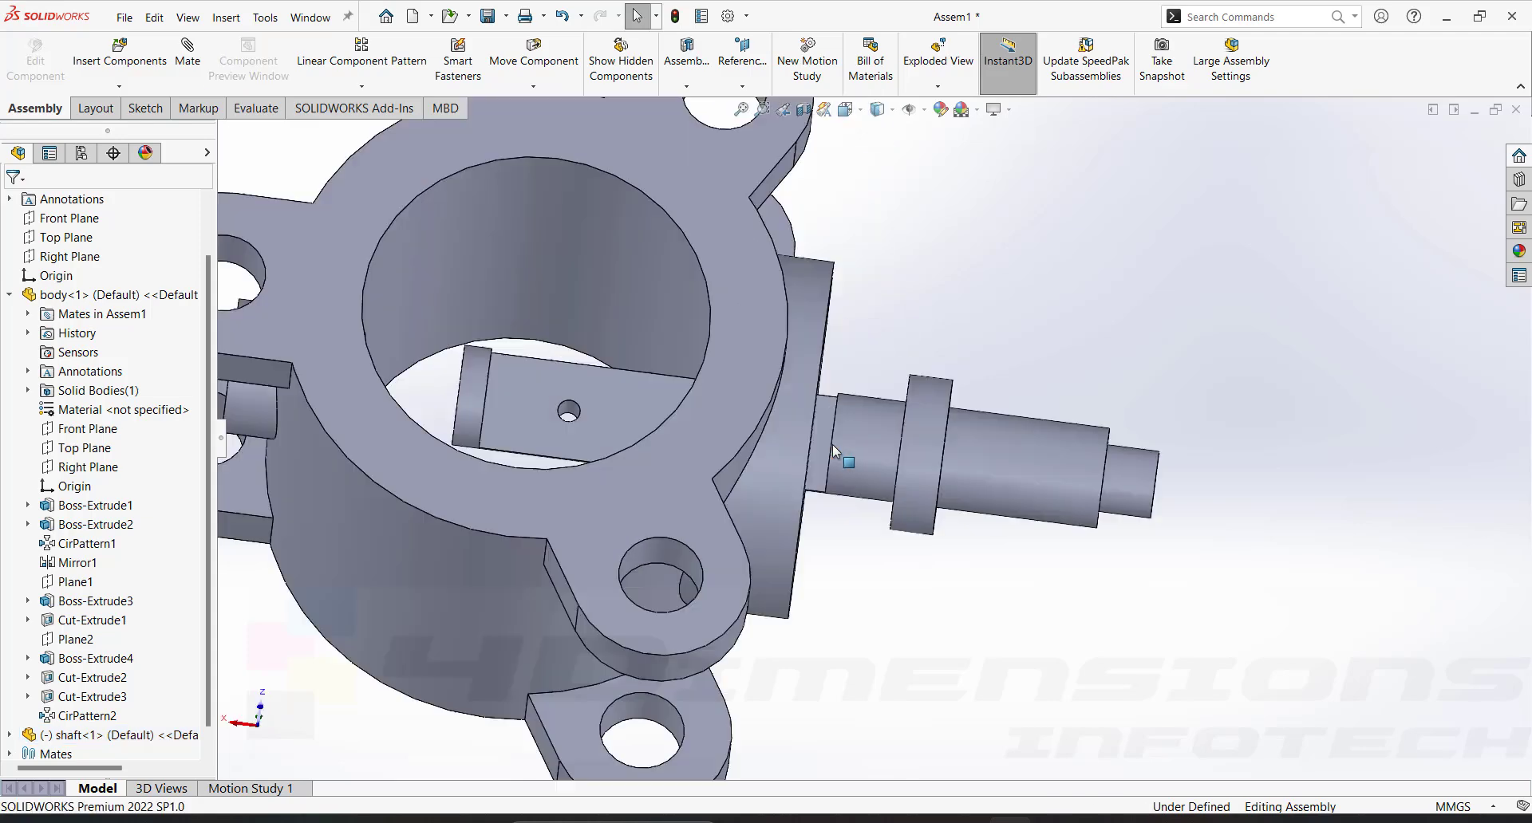
pyautogui.click(899, 392)
pyautogui.moveTo(968, 588); pyautogui.dragTo(900, 499, button='middle')
pyautogui.click(1015, 322)
pyautogui.moveTo(1016, 321); pyautogui.dragTo(974, 384, button='middle')
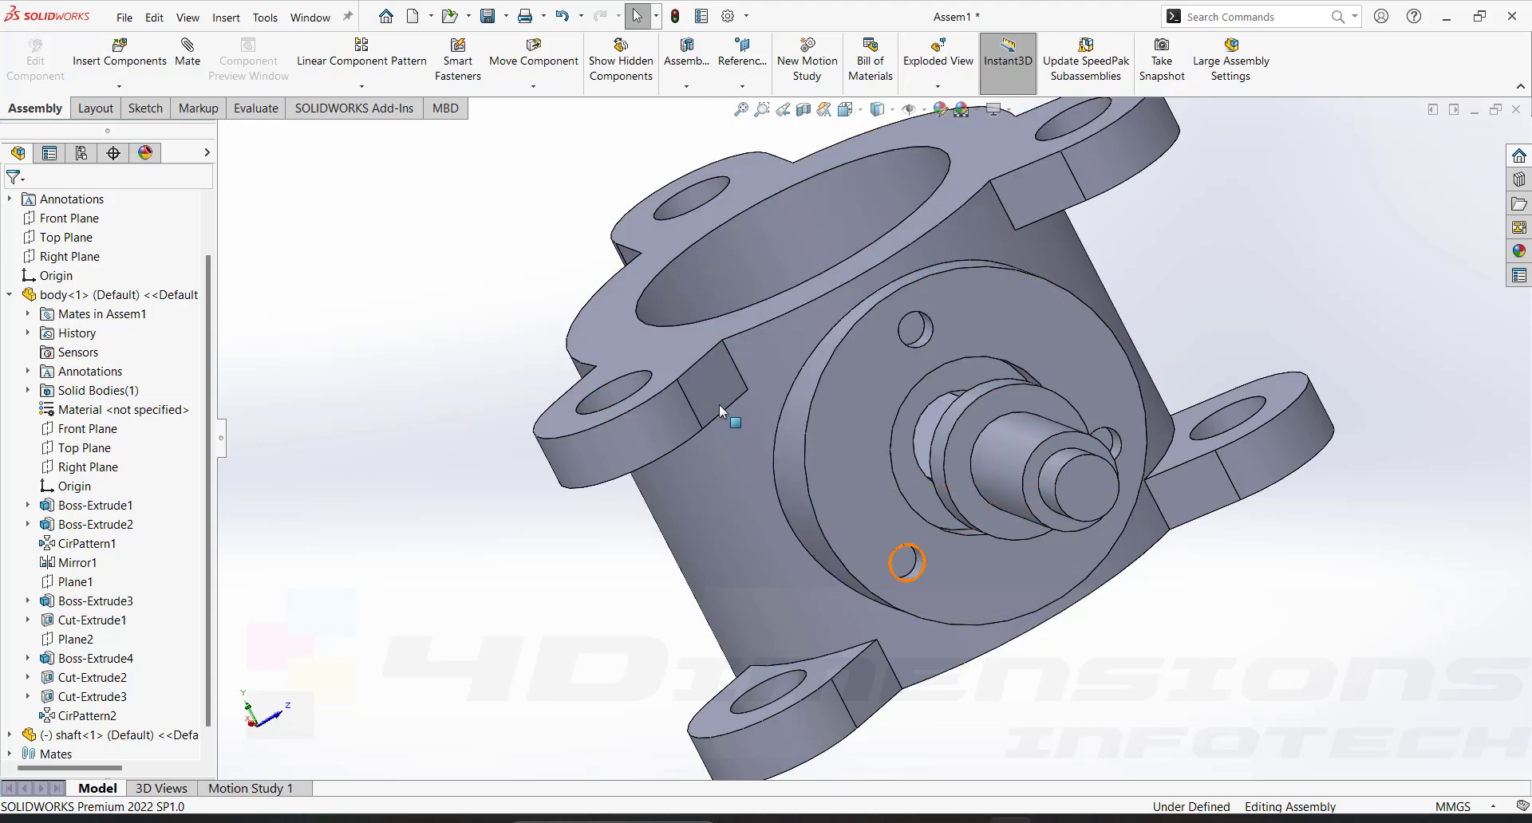
pyautogui.moveTo(720, 405); pyautogui.dragTo(1329, 334, button='middle')
pyautogui.scroll(5, 1261, 380)
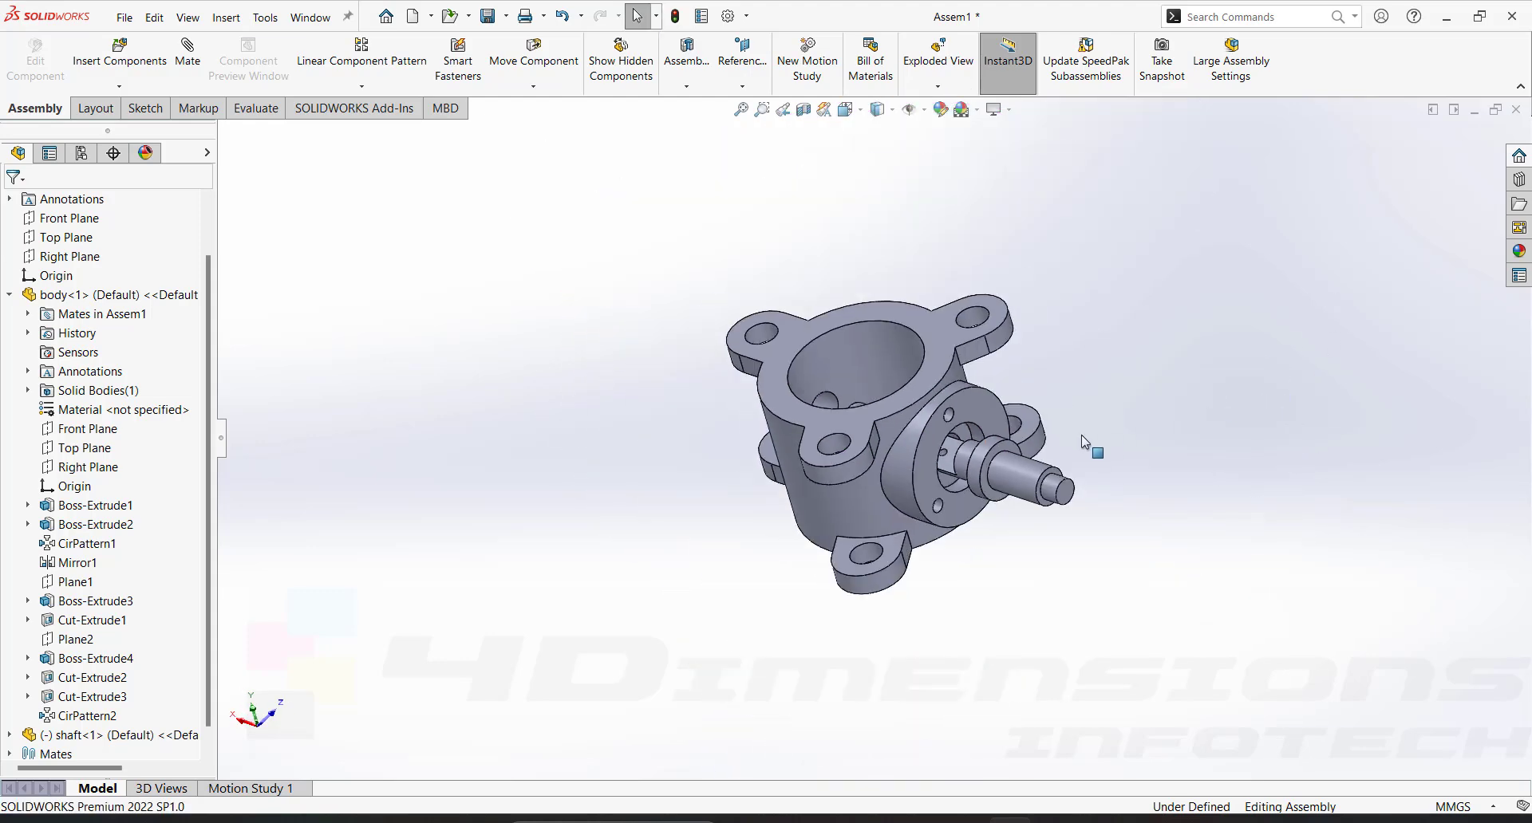
# Add a coincident mate between the shaft collar's flat face and the recessed seat face in the body's side bore
pyautogui.scroll(-3, 1080, 434)
pyautogui.click(188, 61)
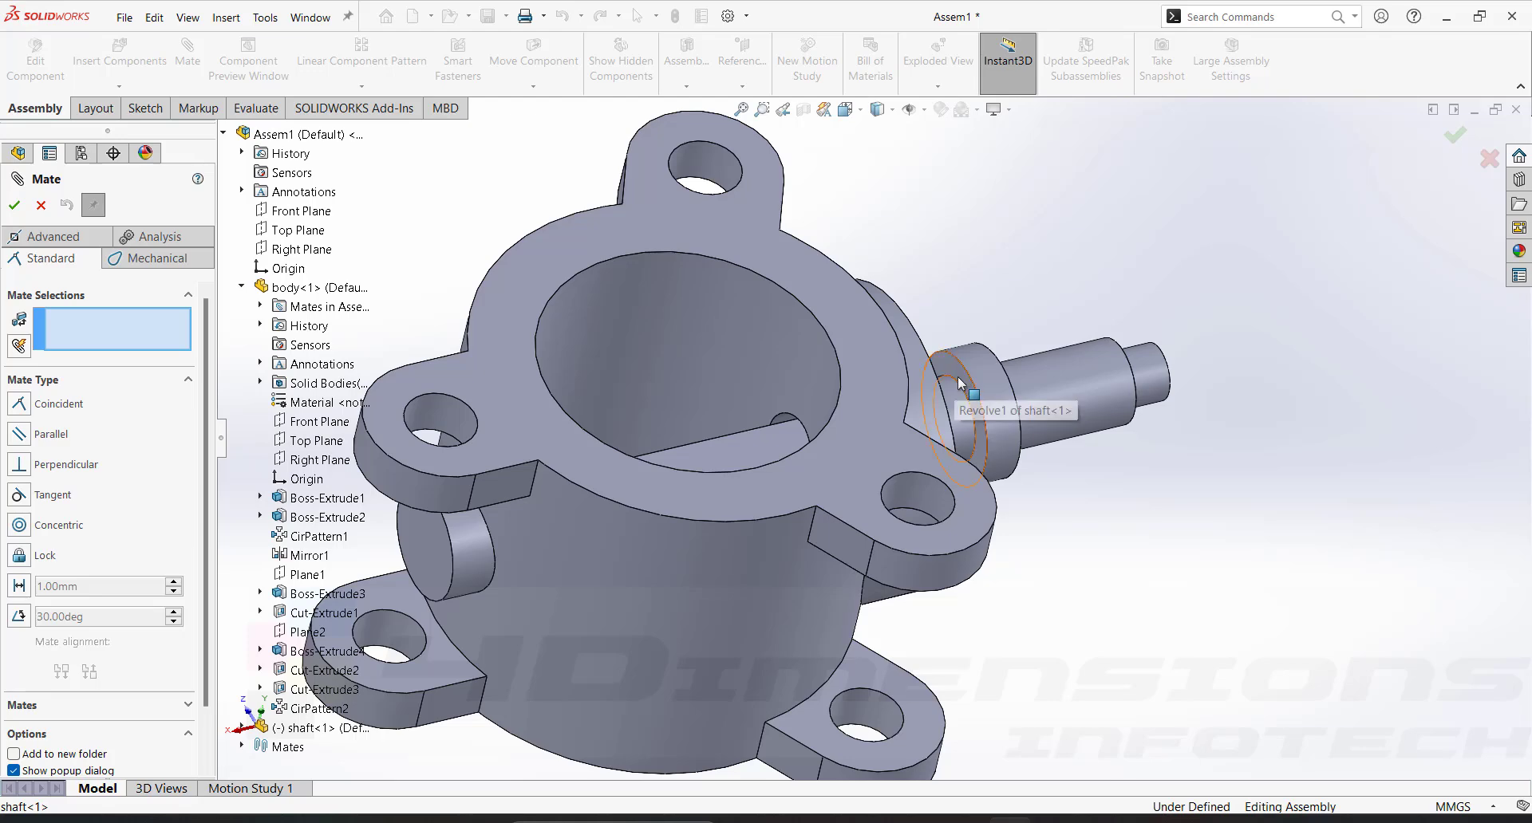
pyautogui.click(957, 374)
pyautogui.scroll(5, 1340, 507)
pyautogui.moveTo(1340, 507); pyautogui.dragTo(1038, 541, button='middle')
pyautogui.scroll(-4, 1178, 551)
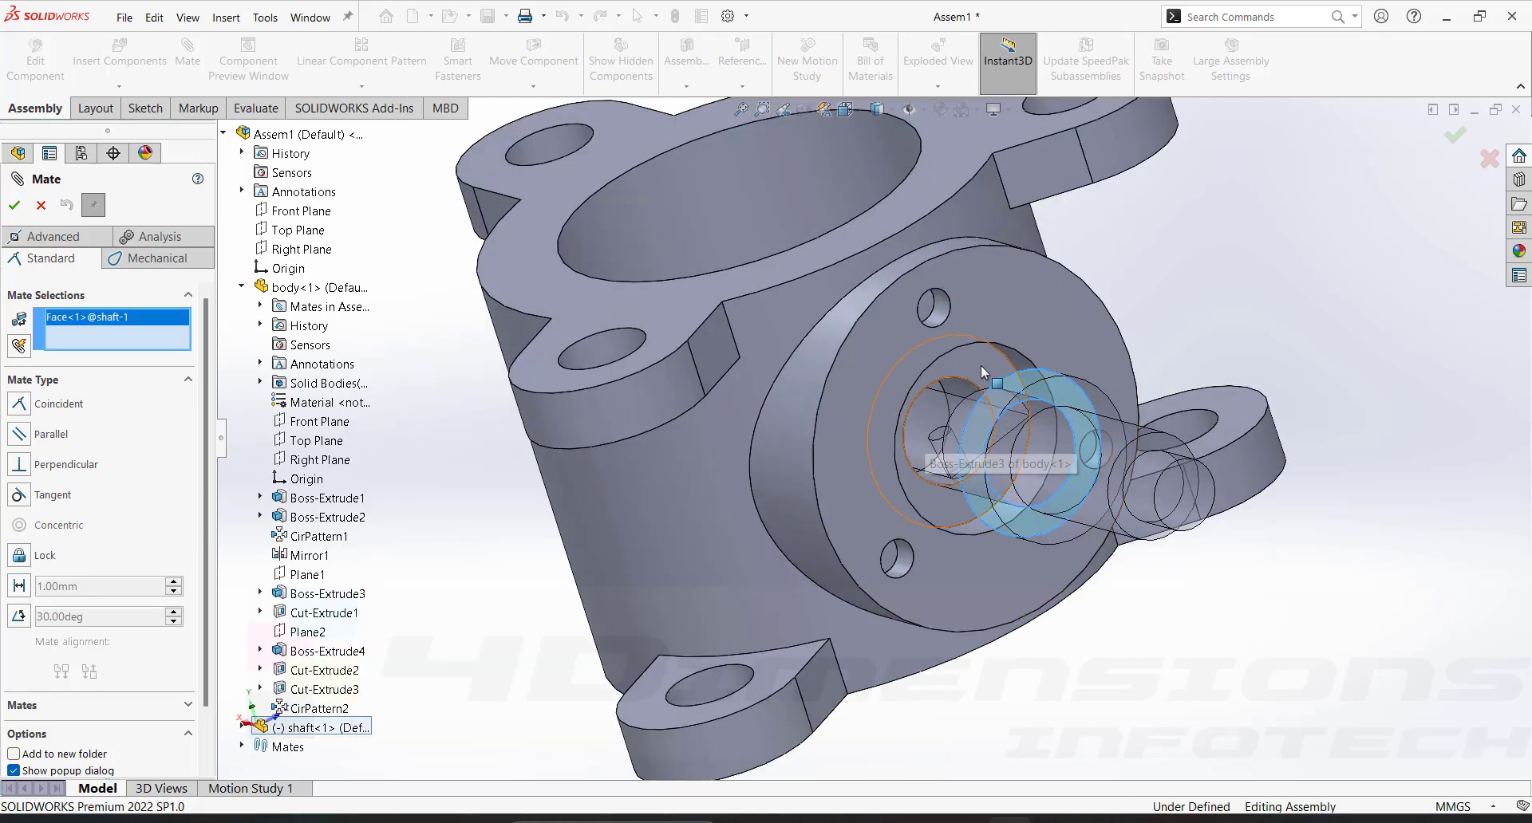
pyautogui.click(982, 367)
pyautogui.click(1201, 345)
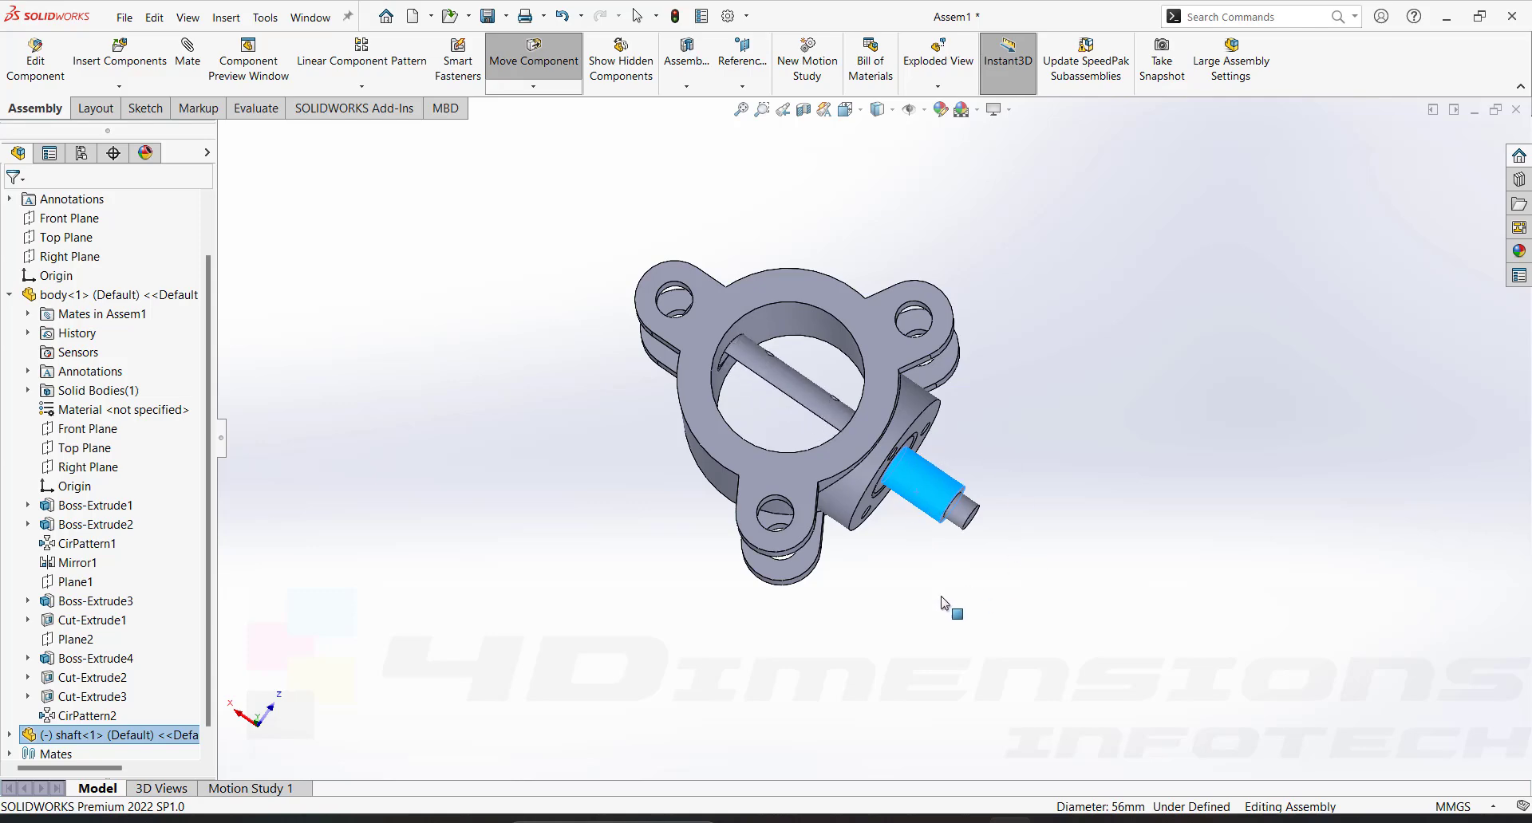
pyautogui.moveTo(944, 604); pyautogui.dragTo(930, 447)
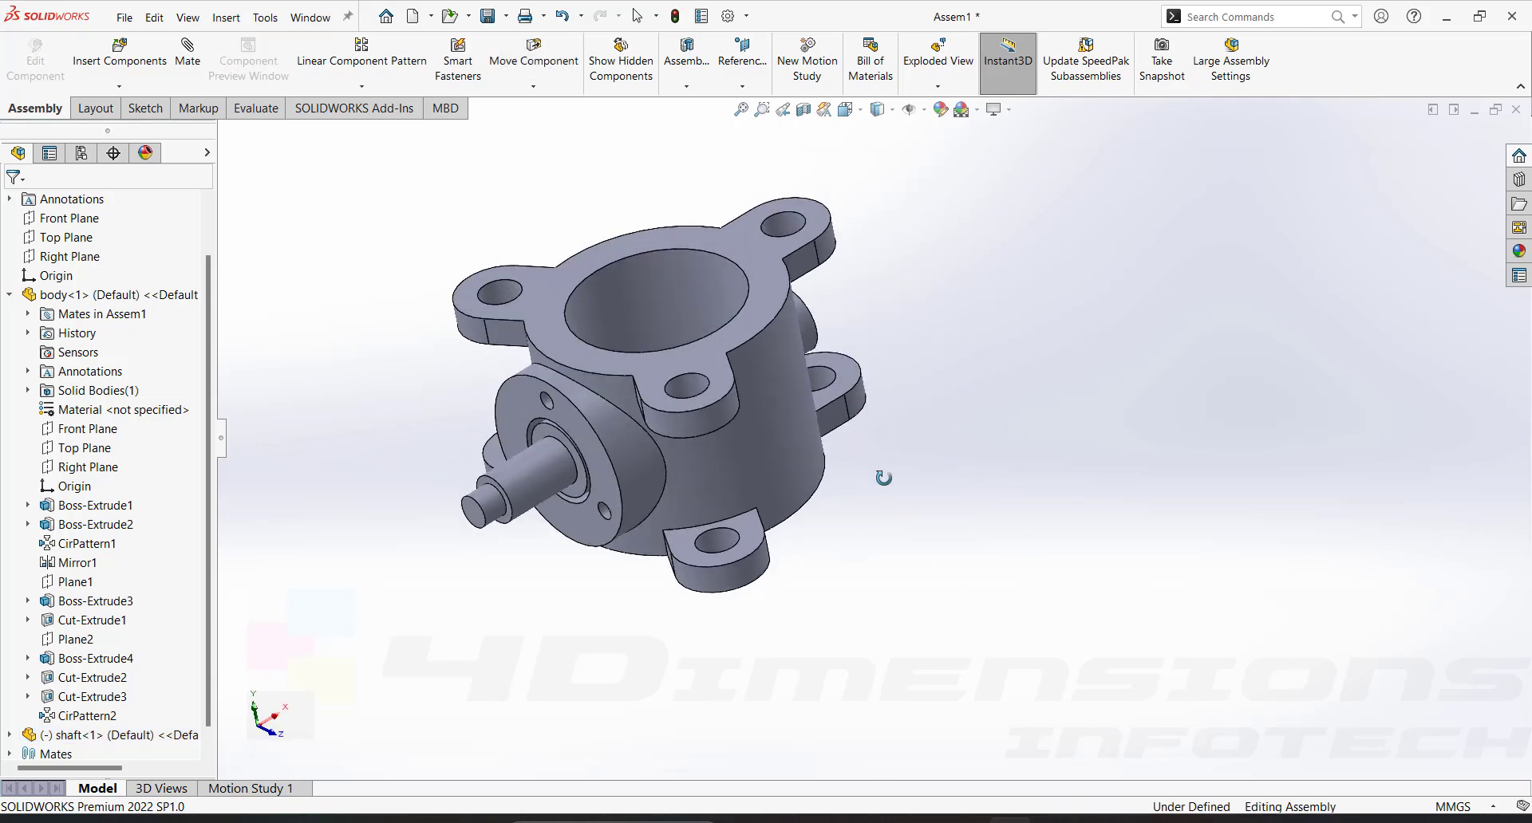
# Insert the Retainer part from the butterfly ass folder and place it beside the body's side flange
pyautogui.moveTo(883, 479); pyautogui.dragTo(885, 469, button='middle')
pyautogui.click(119, 85)
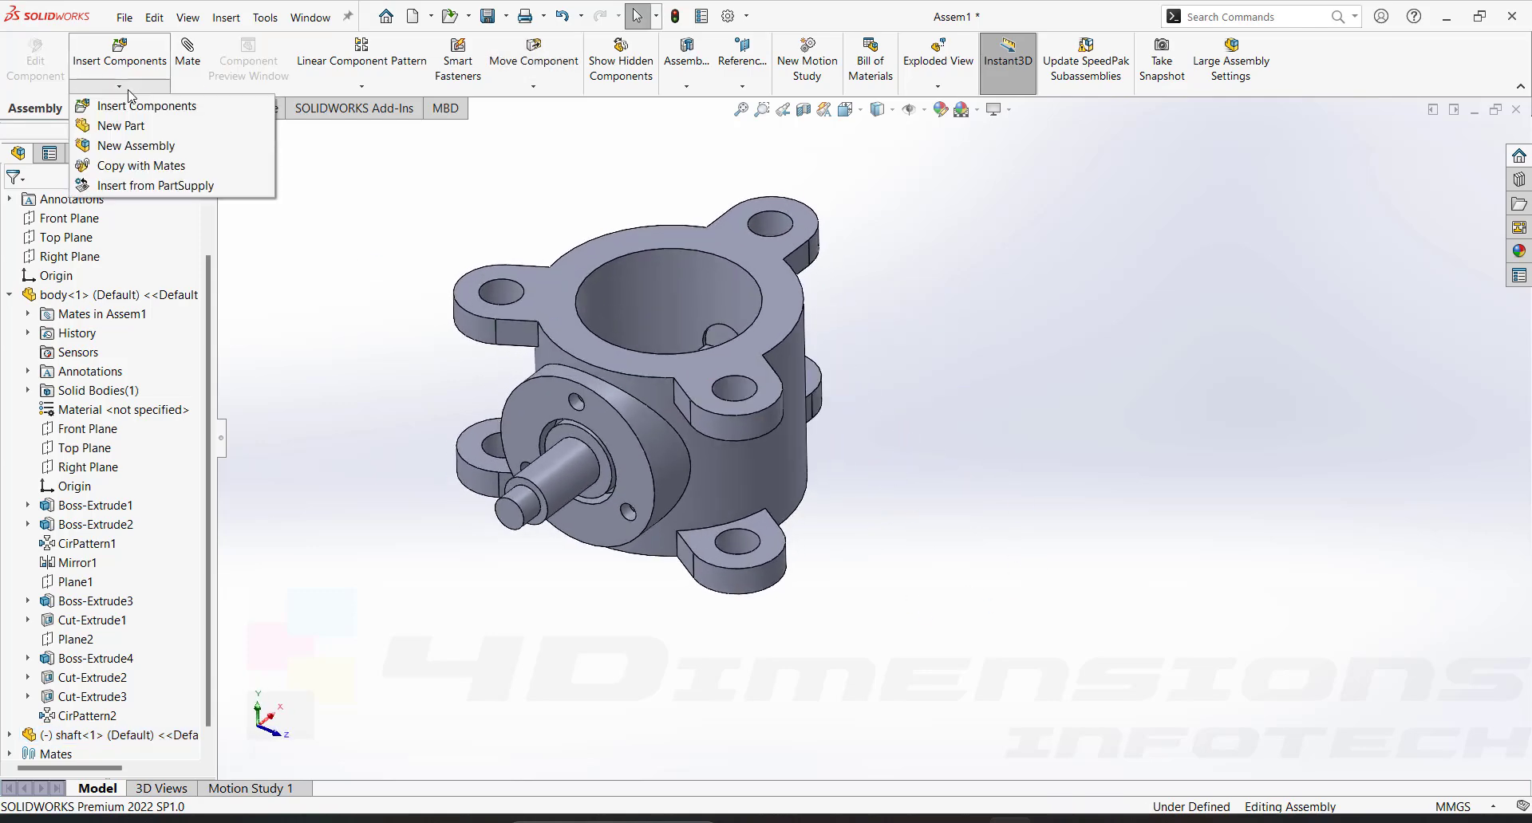
pyautogui.click(129, 96)
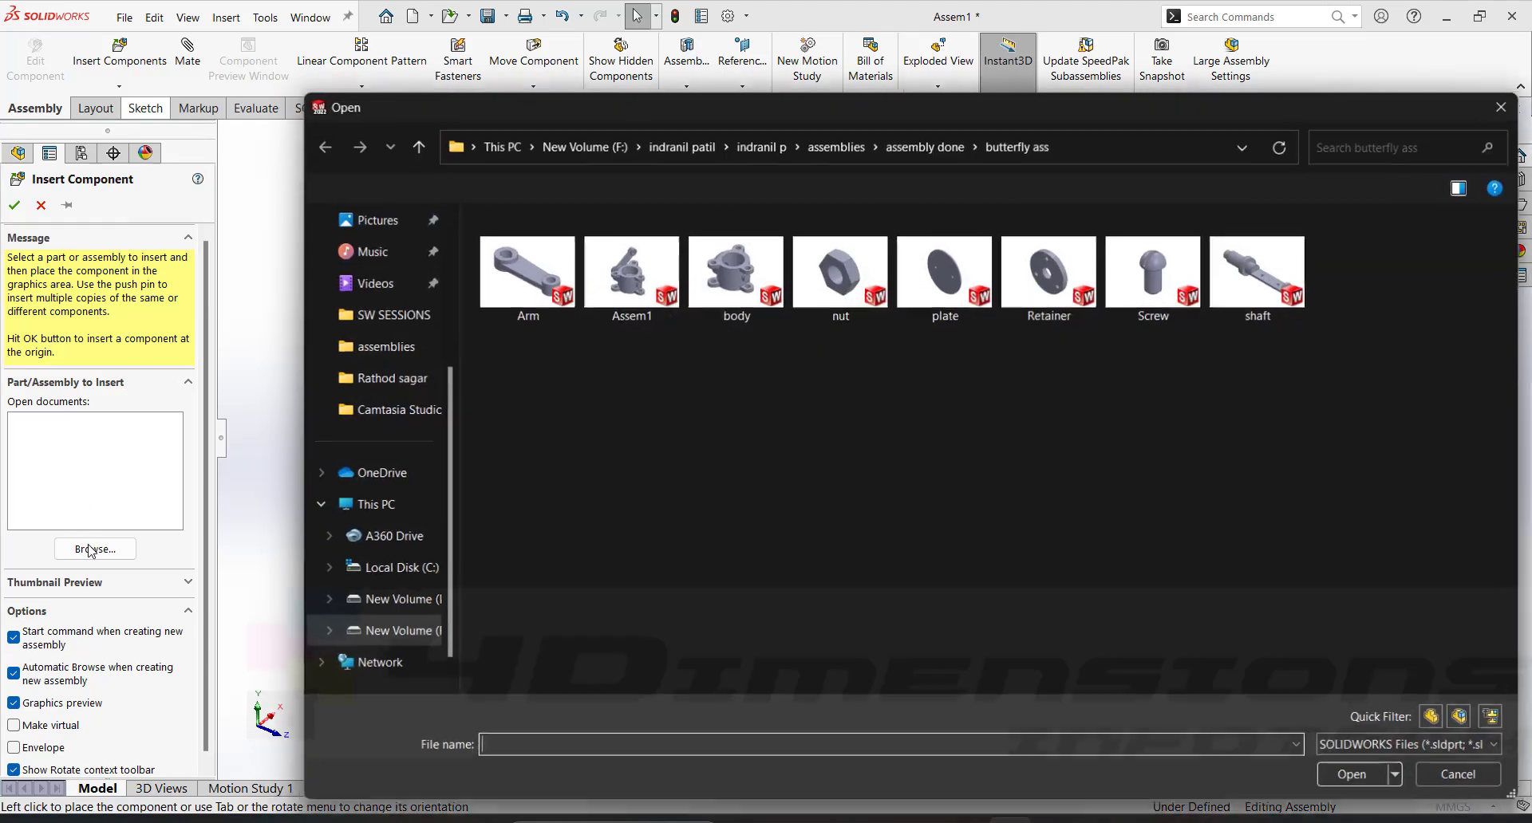
pyautogui.click(1051, 275)
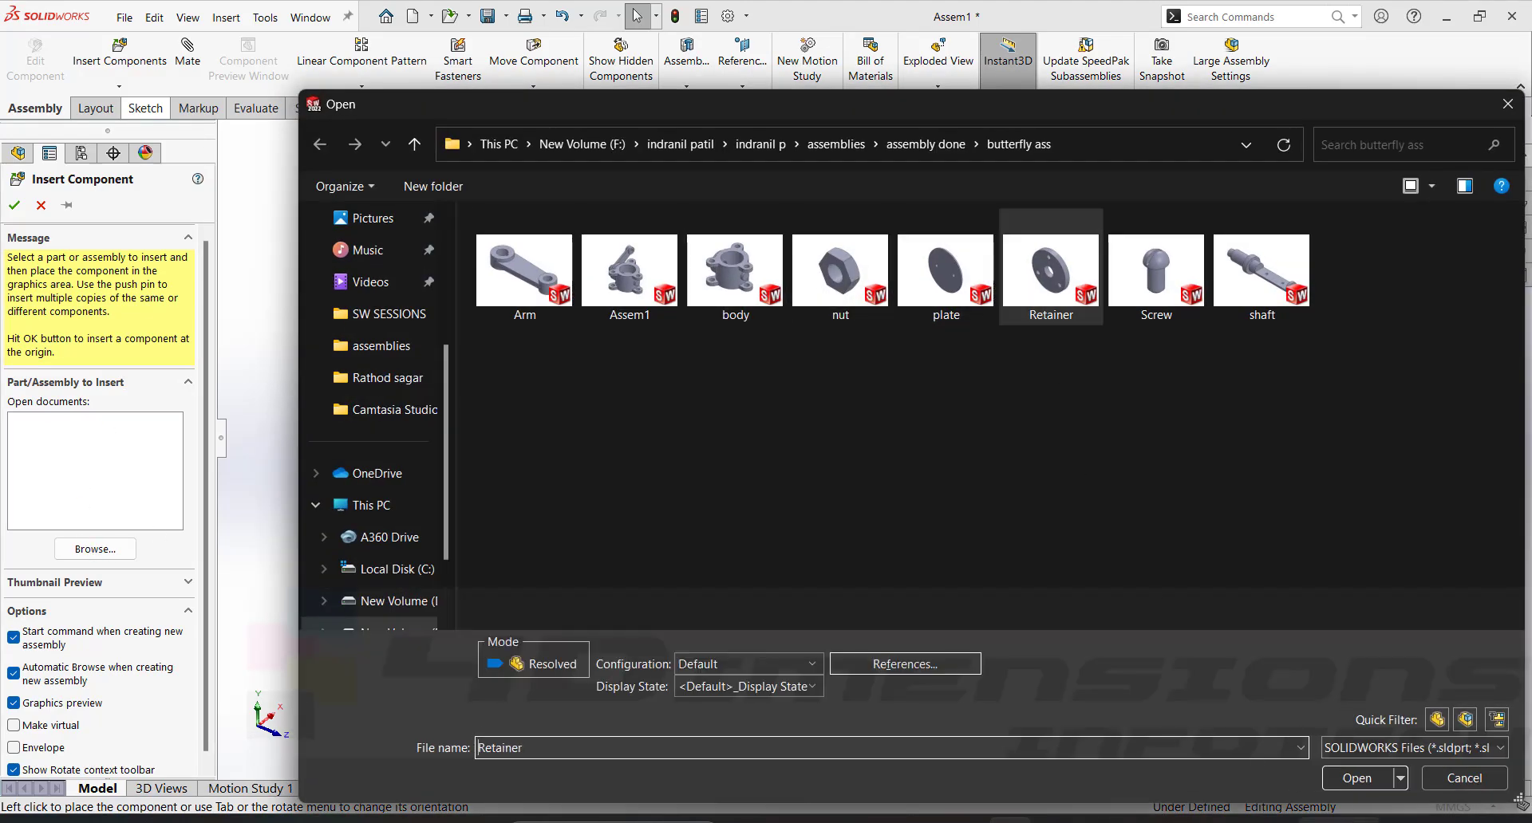
pyautogui.click(1356, 778)
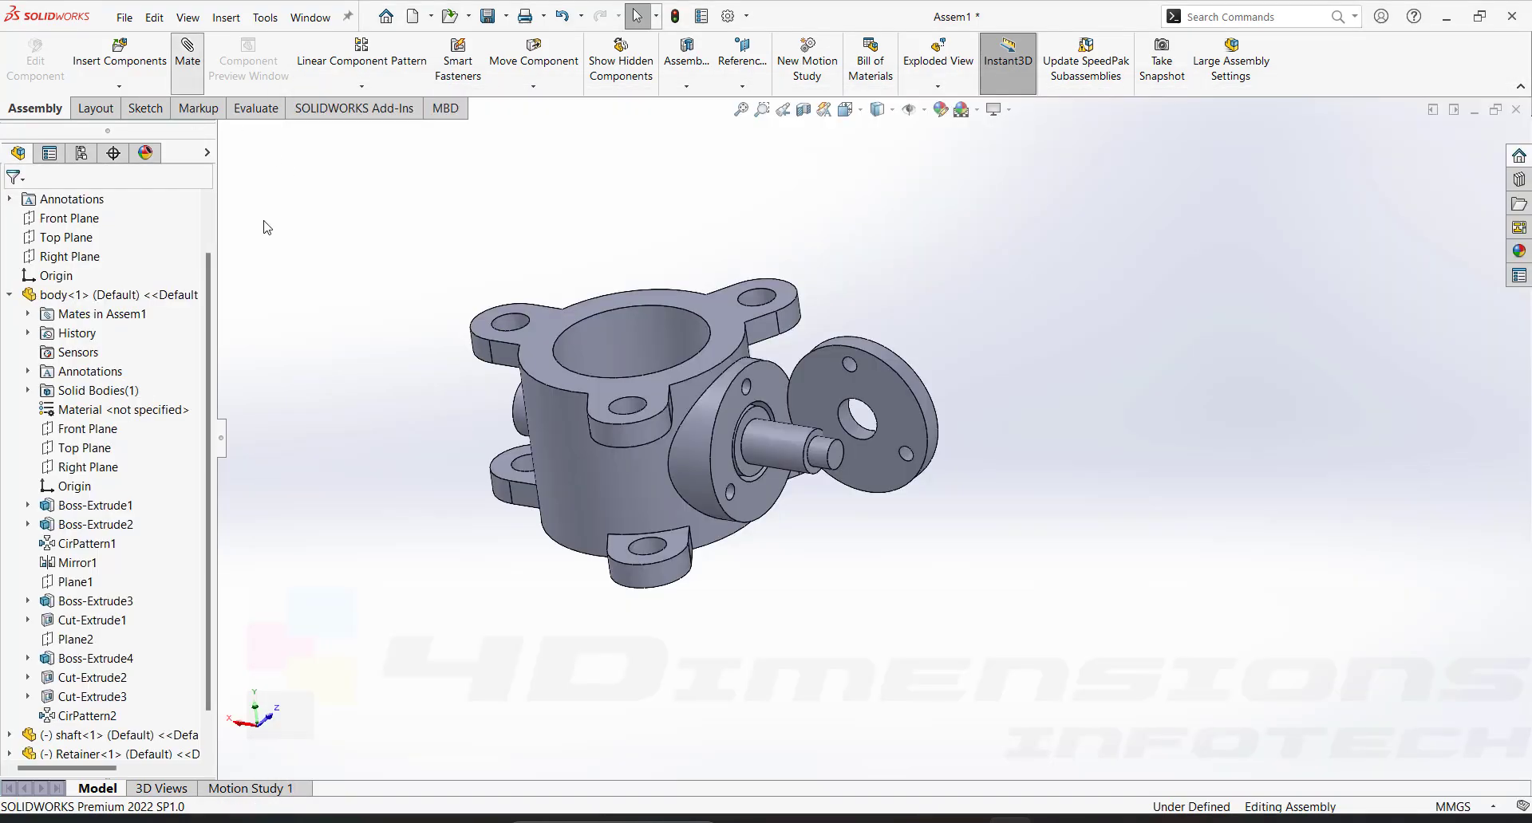
# Add a coincident mate between the retainer's flat face and the face of the body's side flange
pyautogui.click(889, 380)
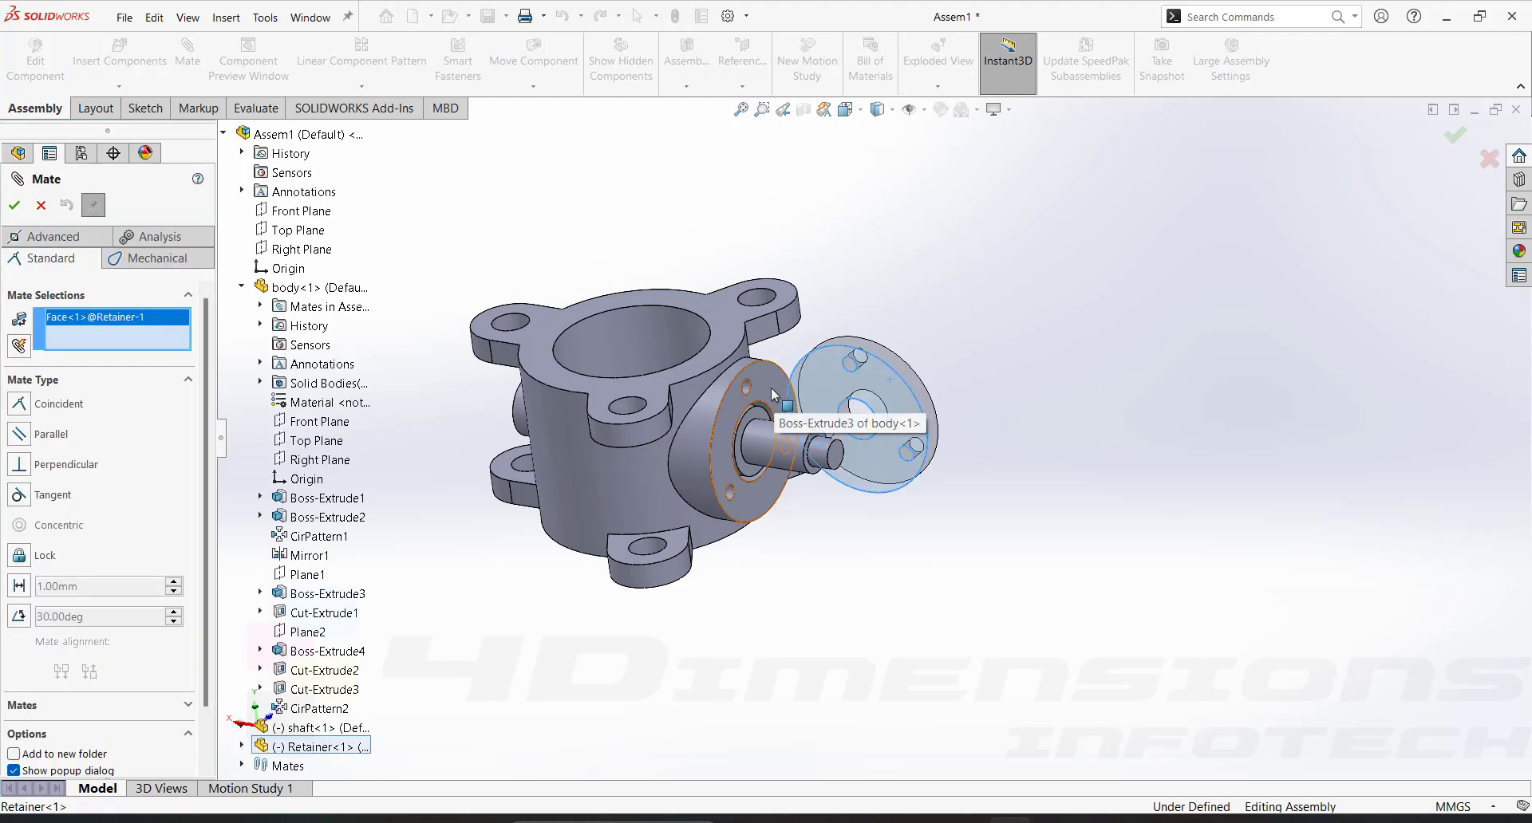
pyautogui.click(772, 394)
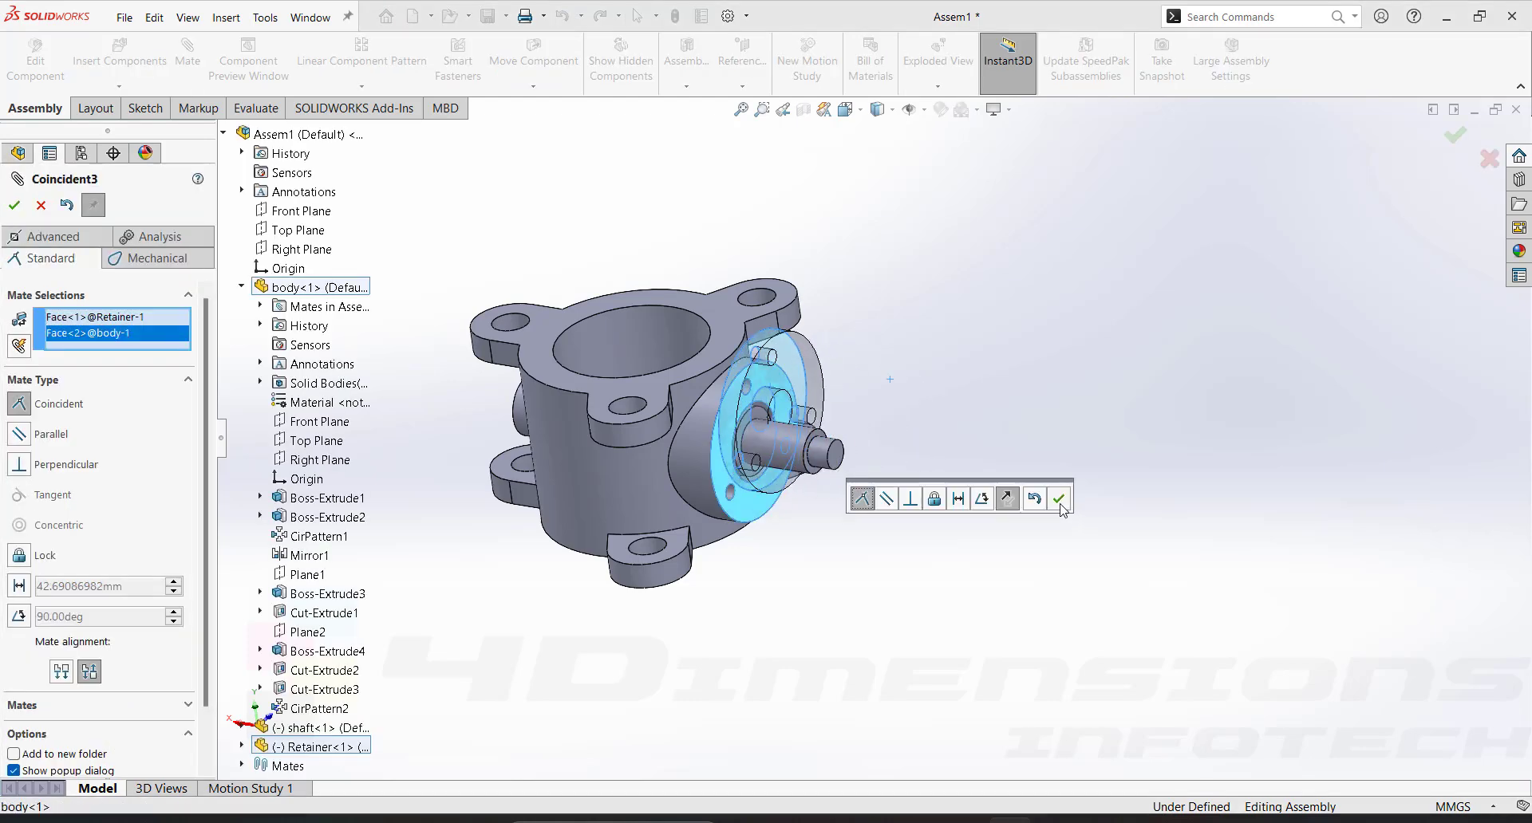
pyautogui.click(1033, 500)
# Add a concentric mate between the retainer's centre hole and the shaft
pyautogui.moveTo(1033, 499); pyautogui.dragTo(846, 415, button='middle')
pyautogui.scroll(-2, 718, 410)
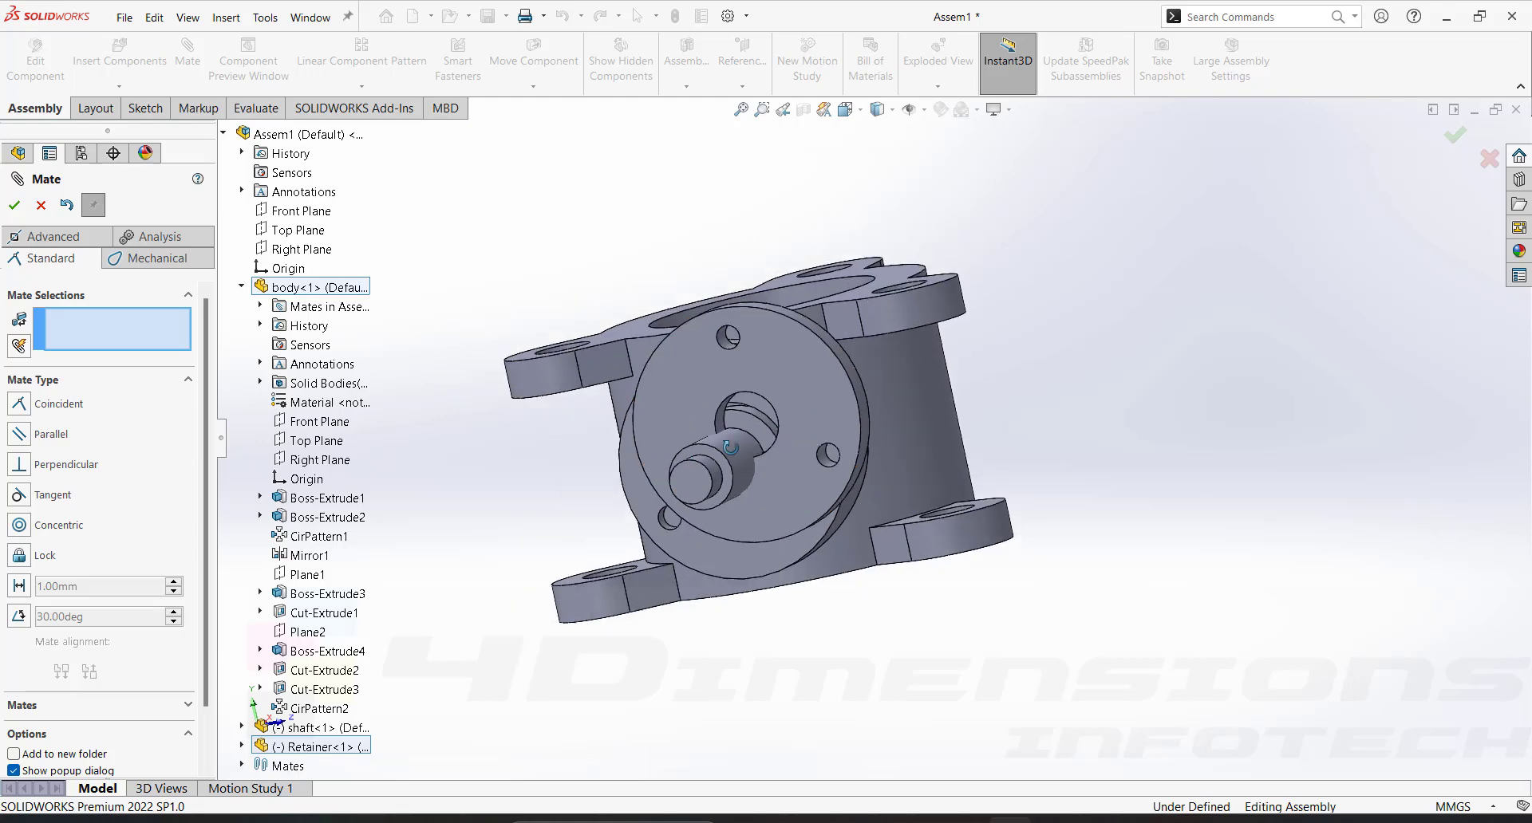
pyautogui.moveTo(702, 455); pyautogui.dragTo(729, 404, button='middle')
pyautogui.scroll(-3, 638, 485)
pyautogui.moveTo(687, 470); pyautogui.dragTo(798, 551, button='middle')
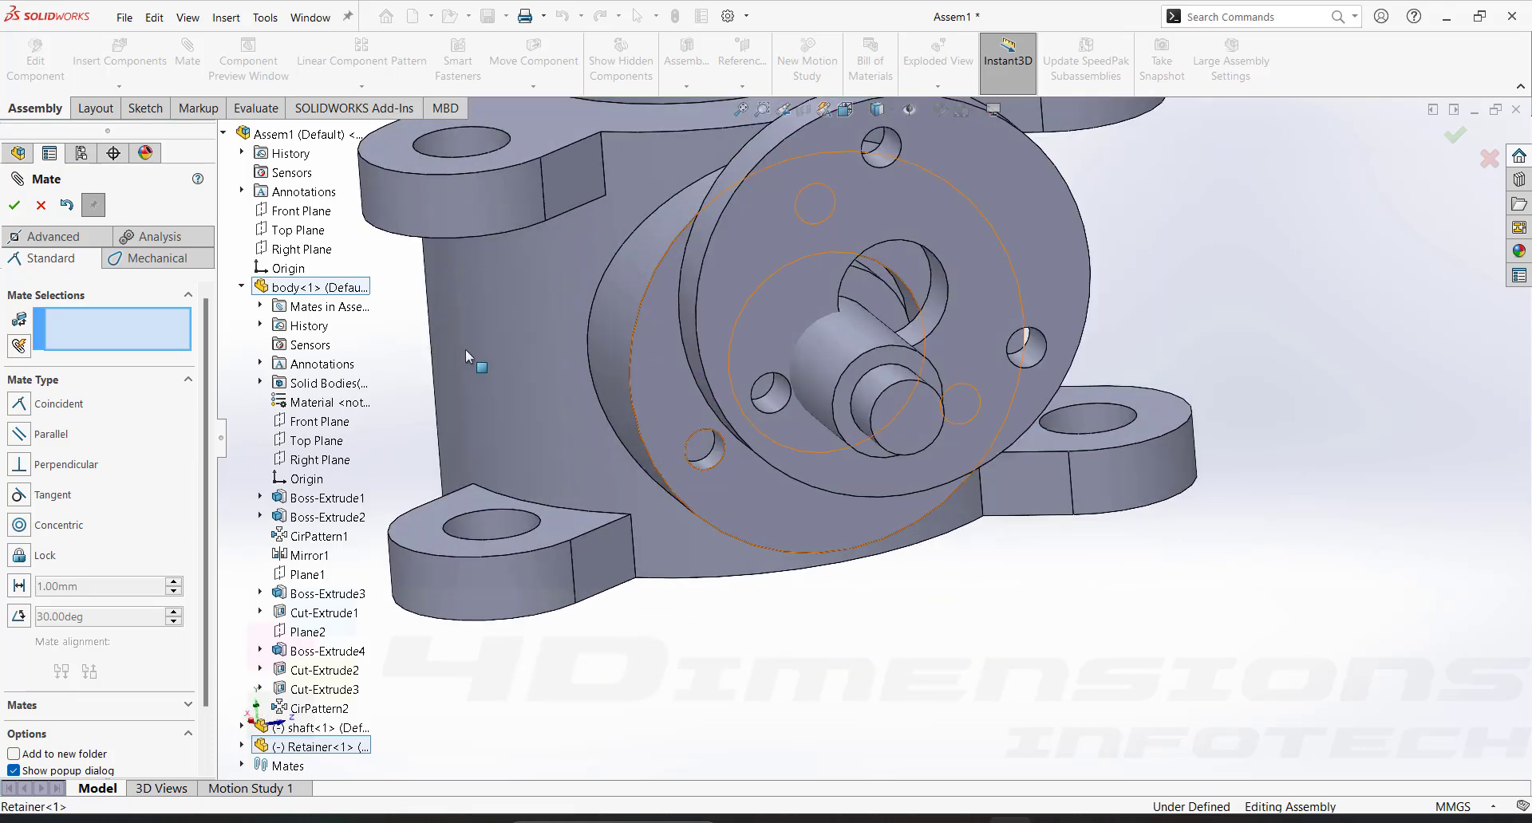
pyautogui.scroll(-1, 790, 546)
pyautogui.scroll(5, 886, 431)
pyautogui.scroll(-4, 901, 399)
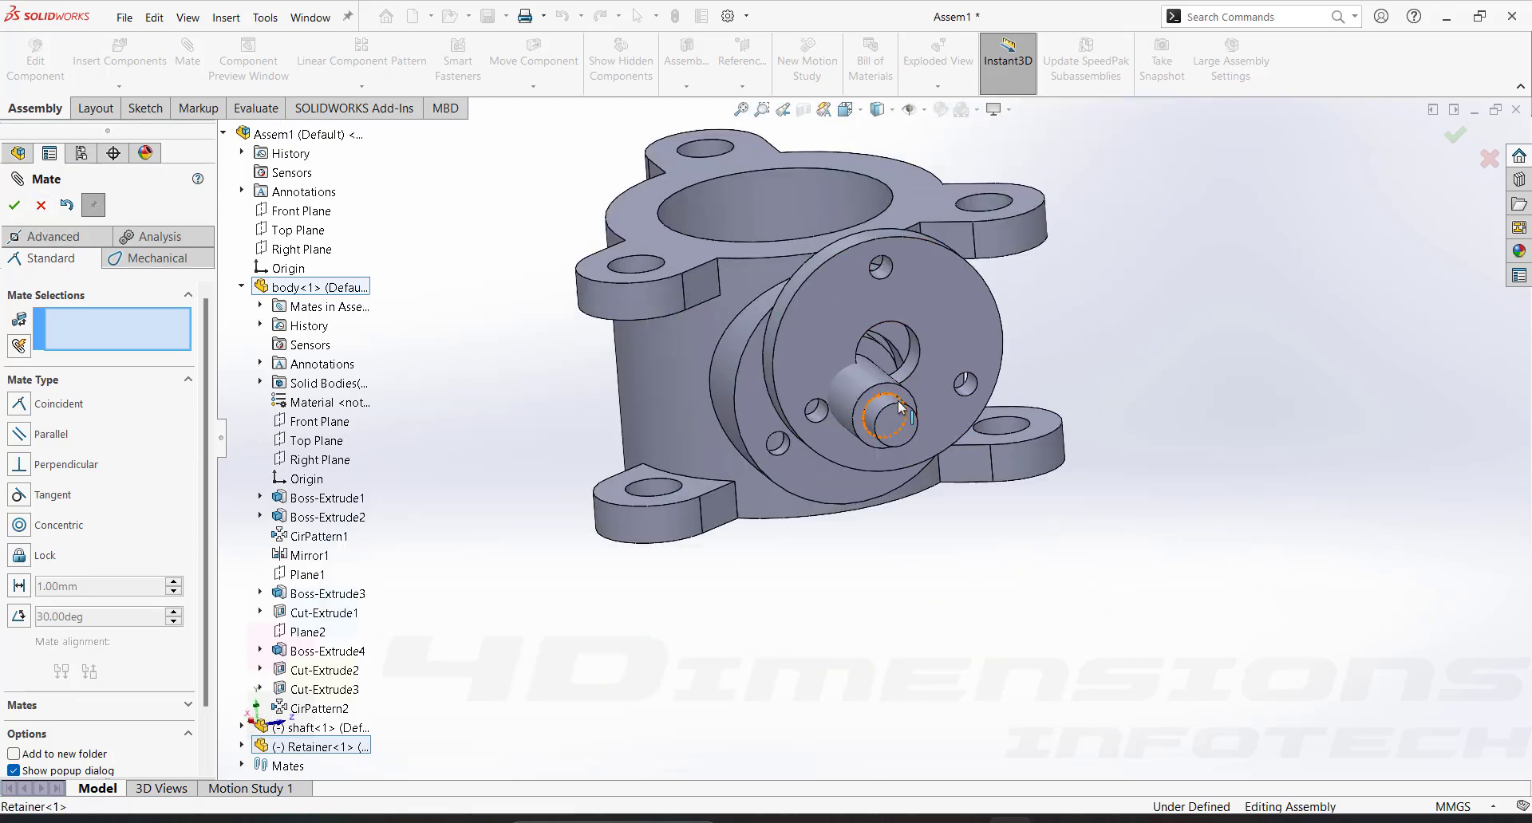
pyautogui.scroll(1, 950, 360)
pyautogui.moveTo(895, 373); pyautogui.dragTo(776, 314, button='middle')
pyautogui.scroll(1, 947, 384)
pyautogui.moveTo(774, 313); pyautogui.dragTo(726, 300)
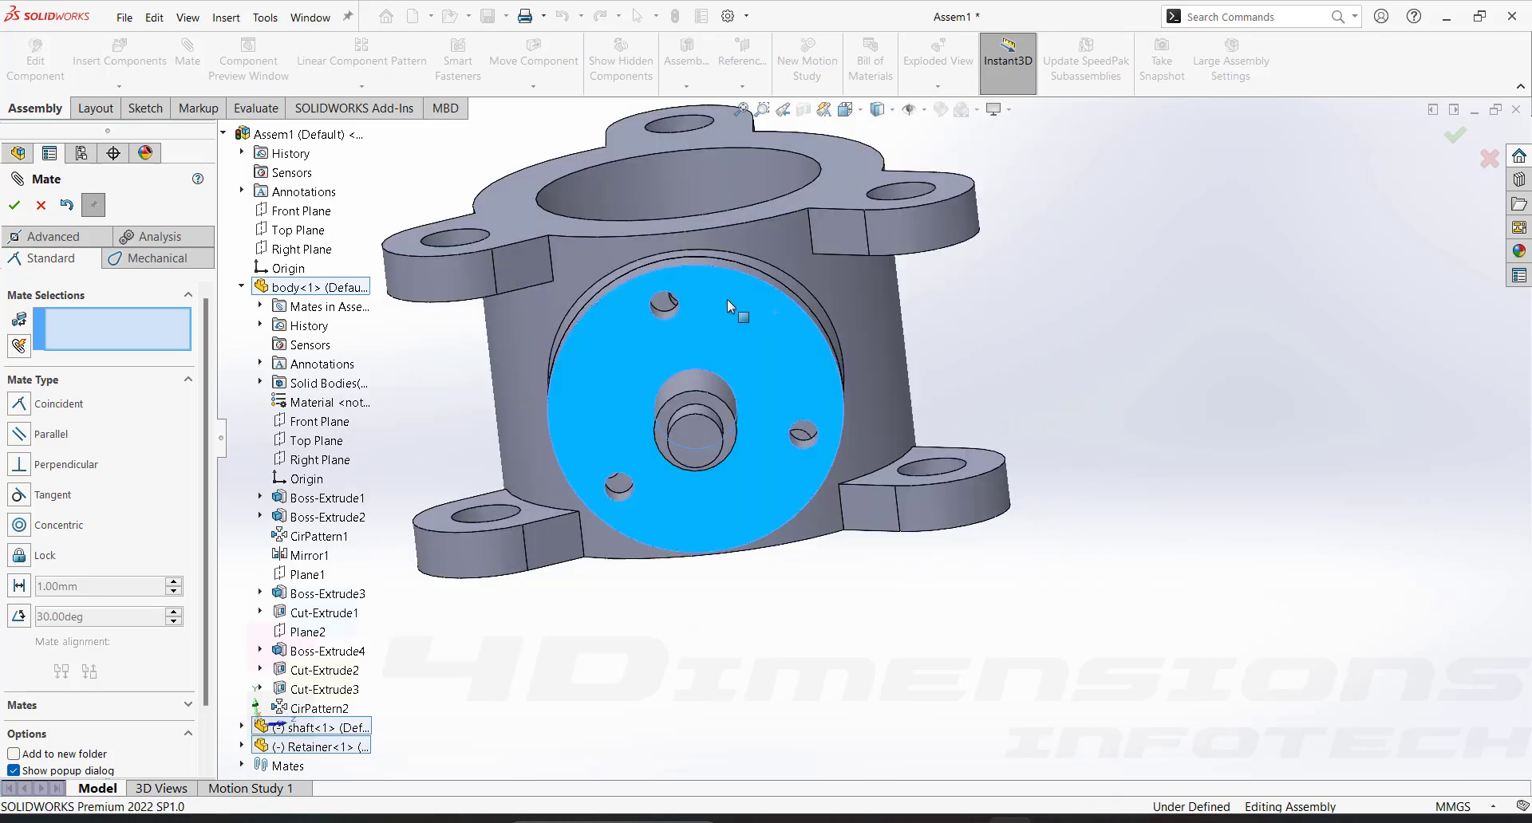
# Examine how the retainer's three screw holes line up with the holes in the body's side flange
pyautogui.scroll(1, 724, 299)
pyautogui.moveTo(724, 299); pyautogui.dragTo(730, 275, button='middle')
pyautogui.scroll(-3, 702, 310)
pyautogui.scroll(-2, 713, 313)
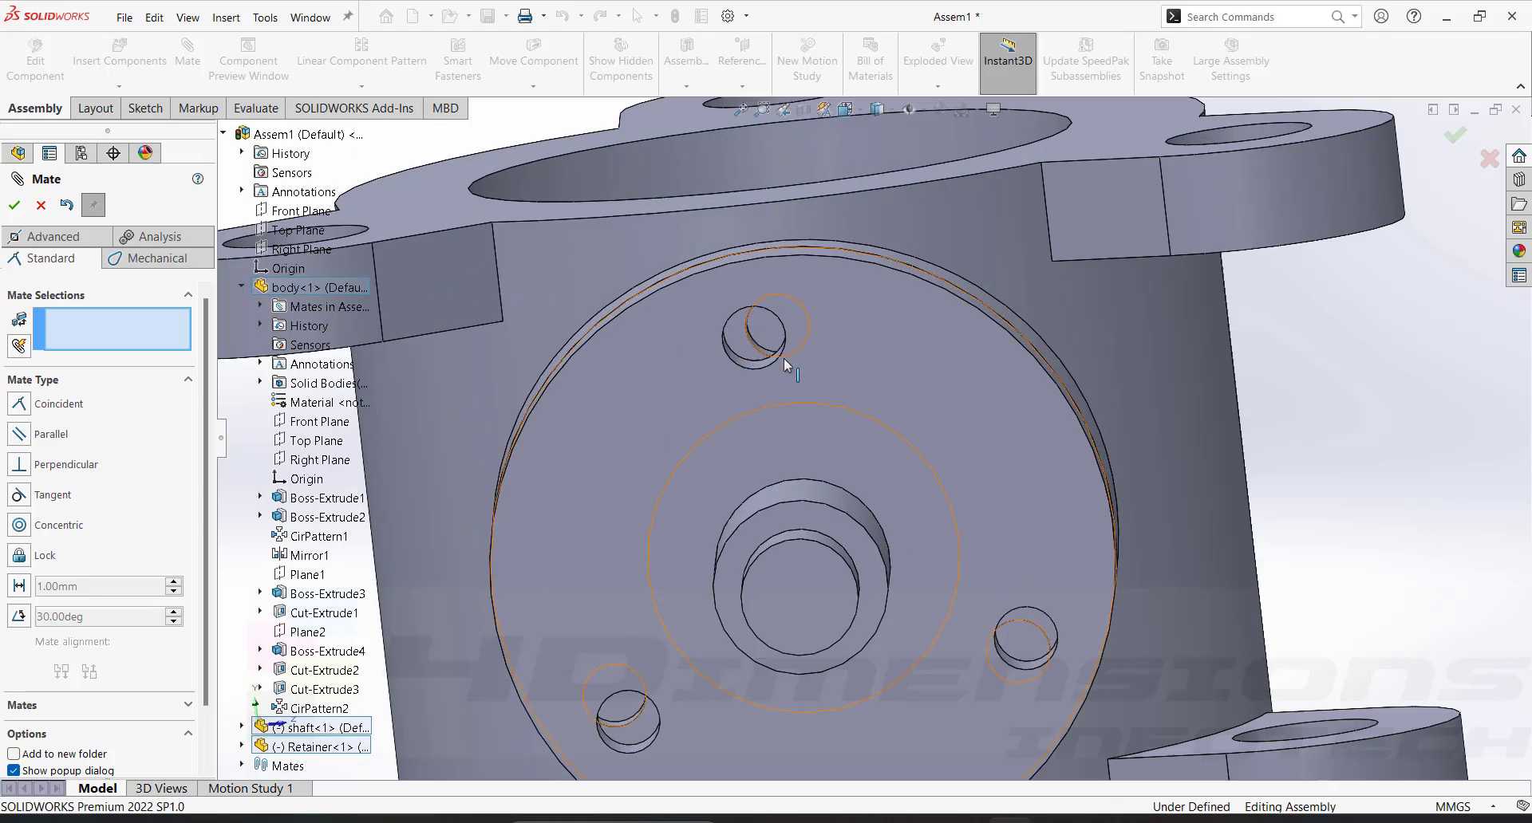
pyautogui.scroll(6, 786, 366)
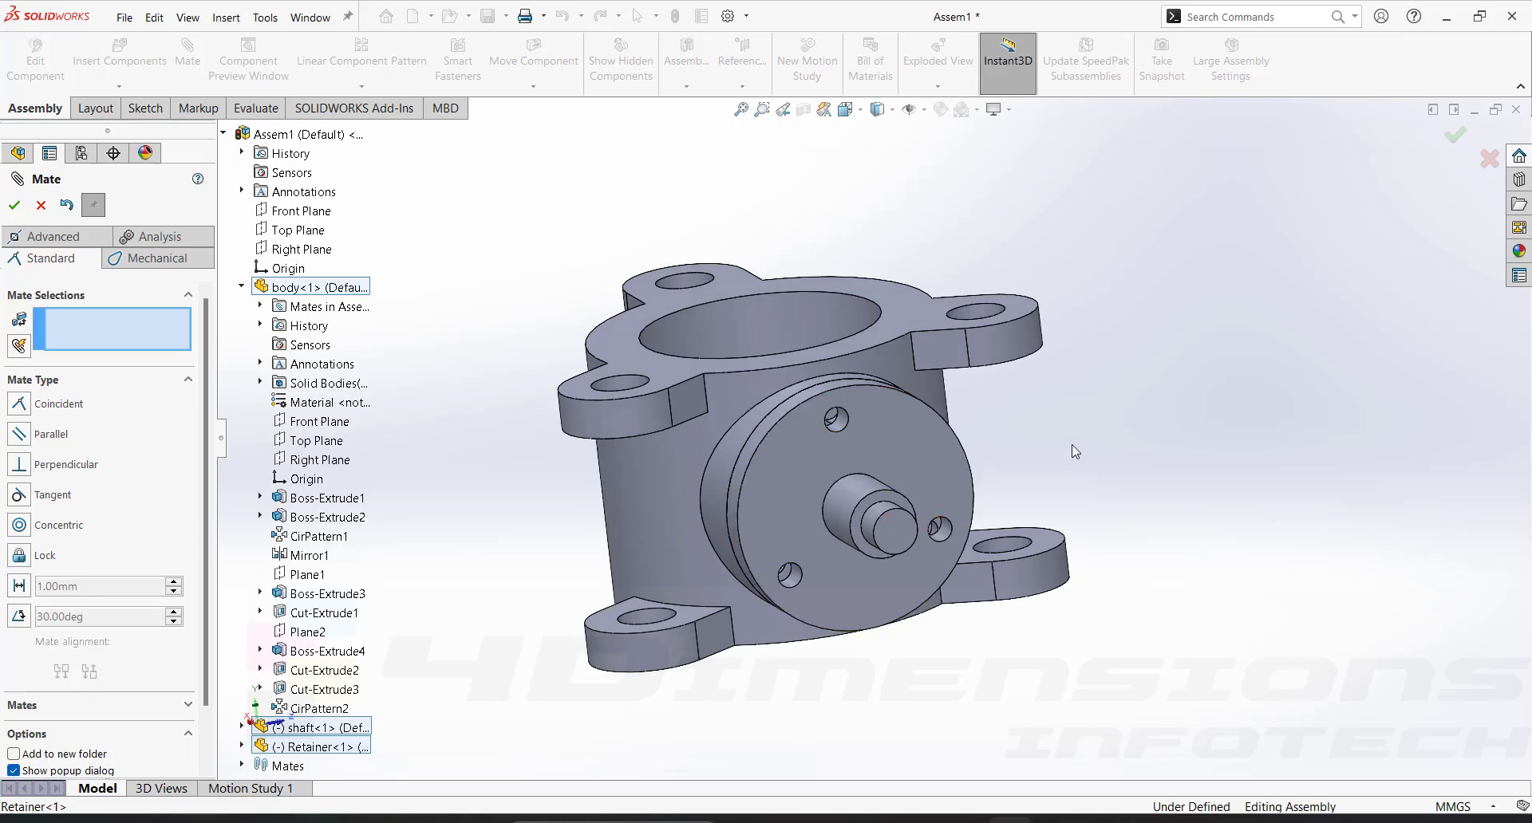
pyautogui.scroll(-5, 940, 529)
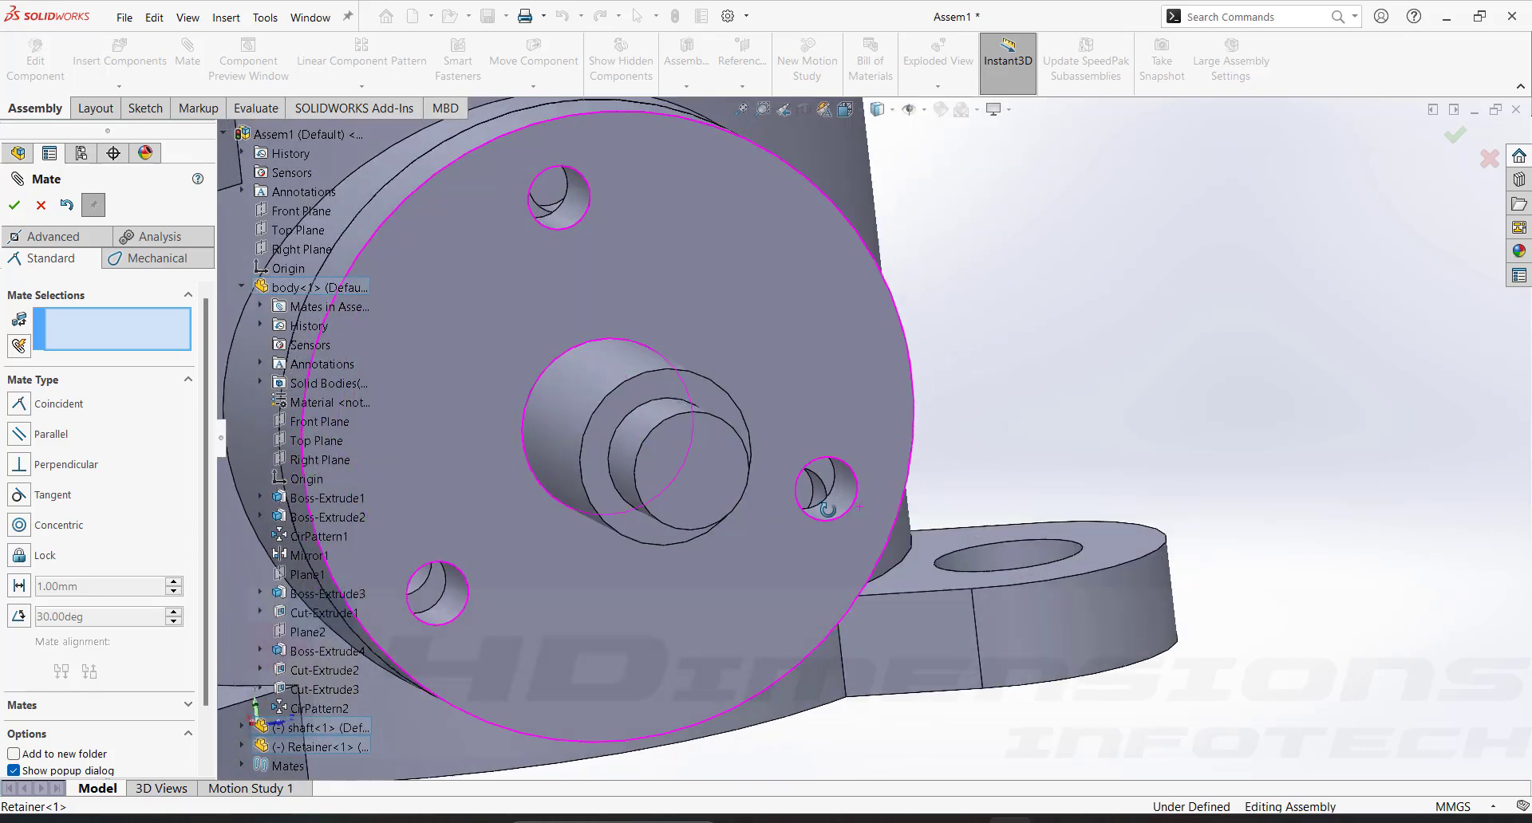
pyautogui.moveTo(827, 509); pyautogui.dragTo(810, 475, button='middle')
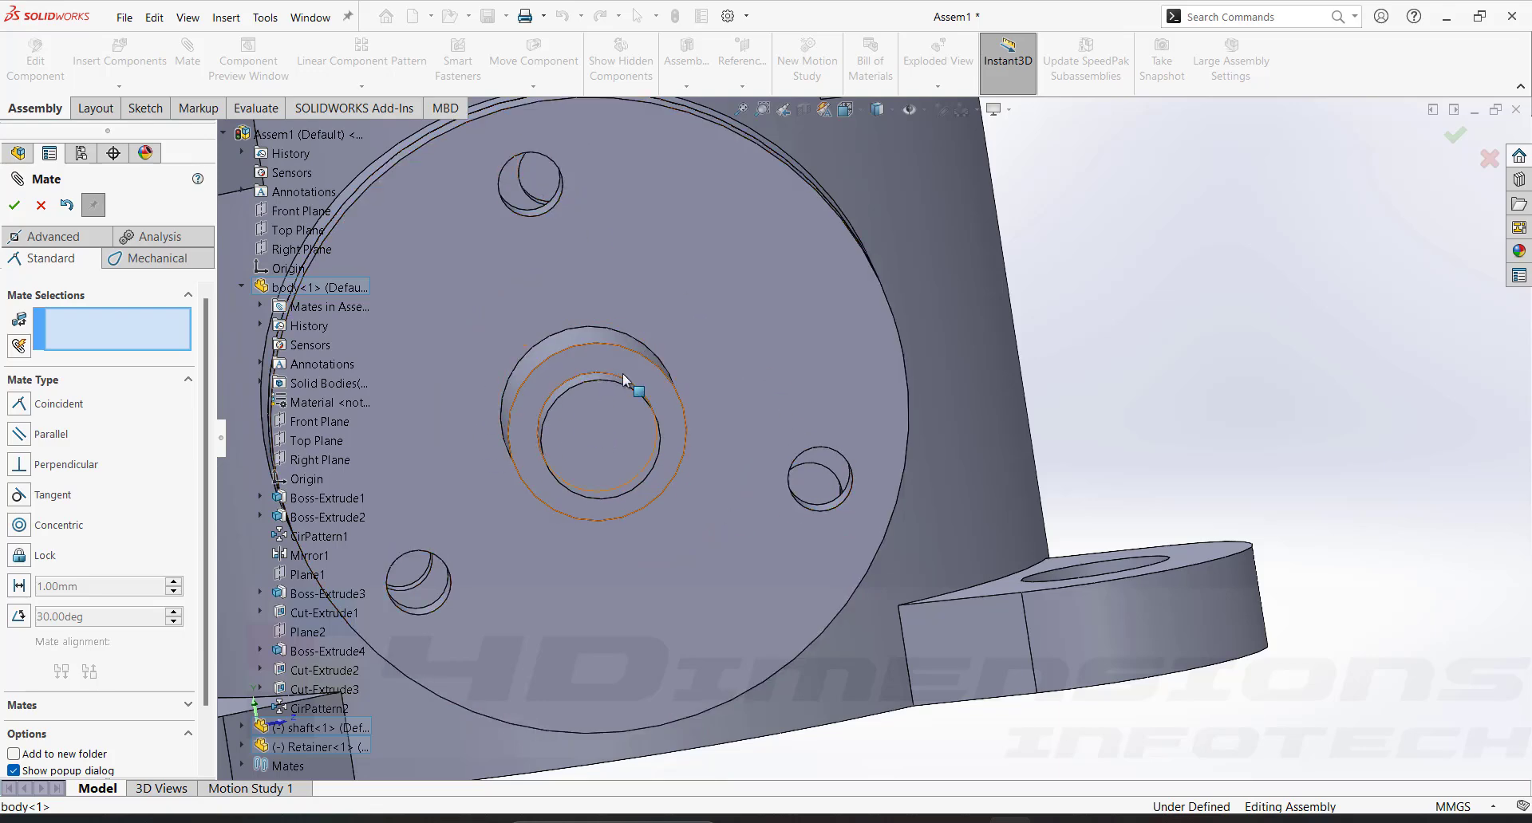
pyautogui.press('f')
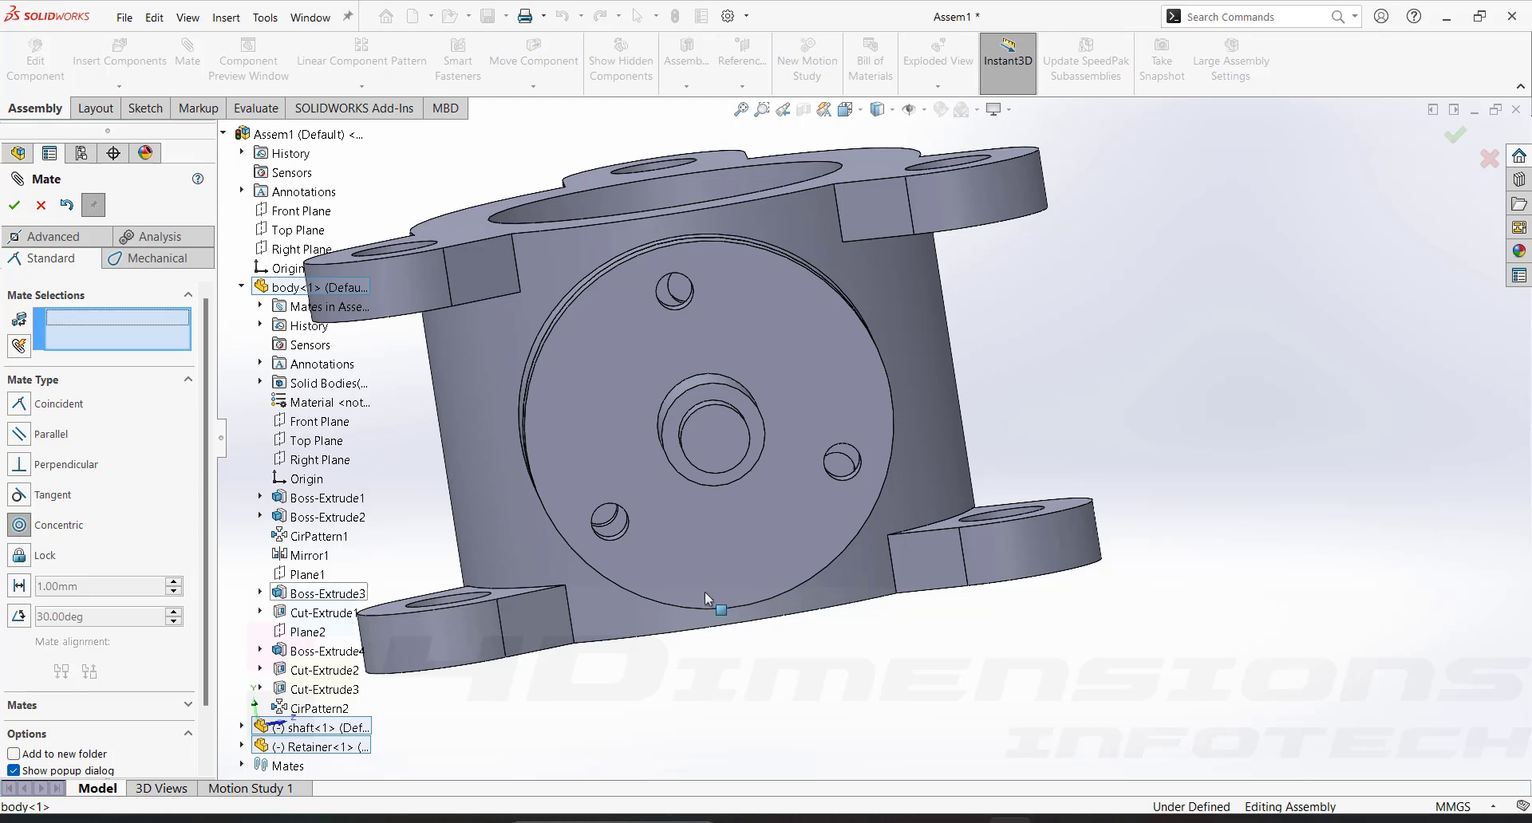
# Add a concentric mate between one of the retainer's screw holes and the matching hole in the body's side flange
pyautogui.scroll(-3, 861, 496)
pyautogui.moveTo(860, 501); pyautogui.dragTo(909, 508, button='middle')
pyautogui.click(841, 420)
pyautogui.click(835, 414)
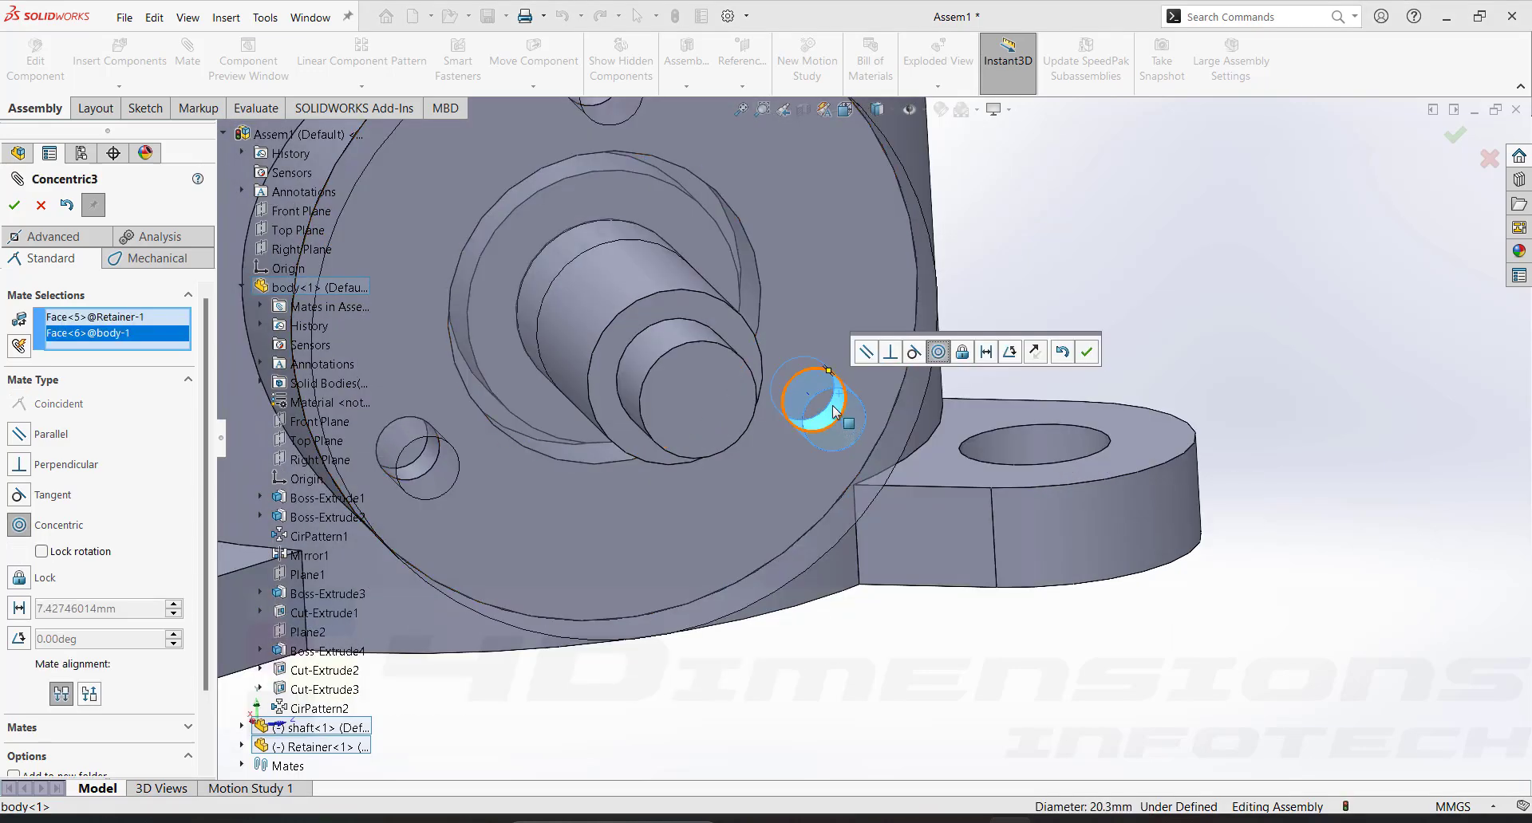
pyautogui.click(1090, 359)
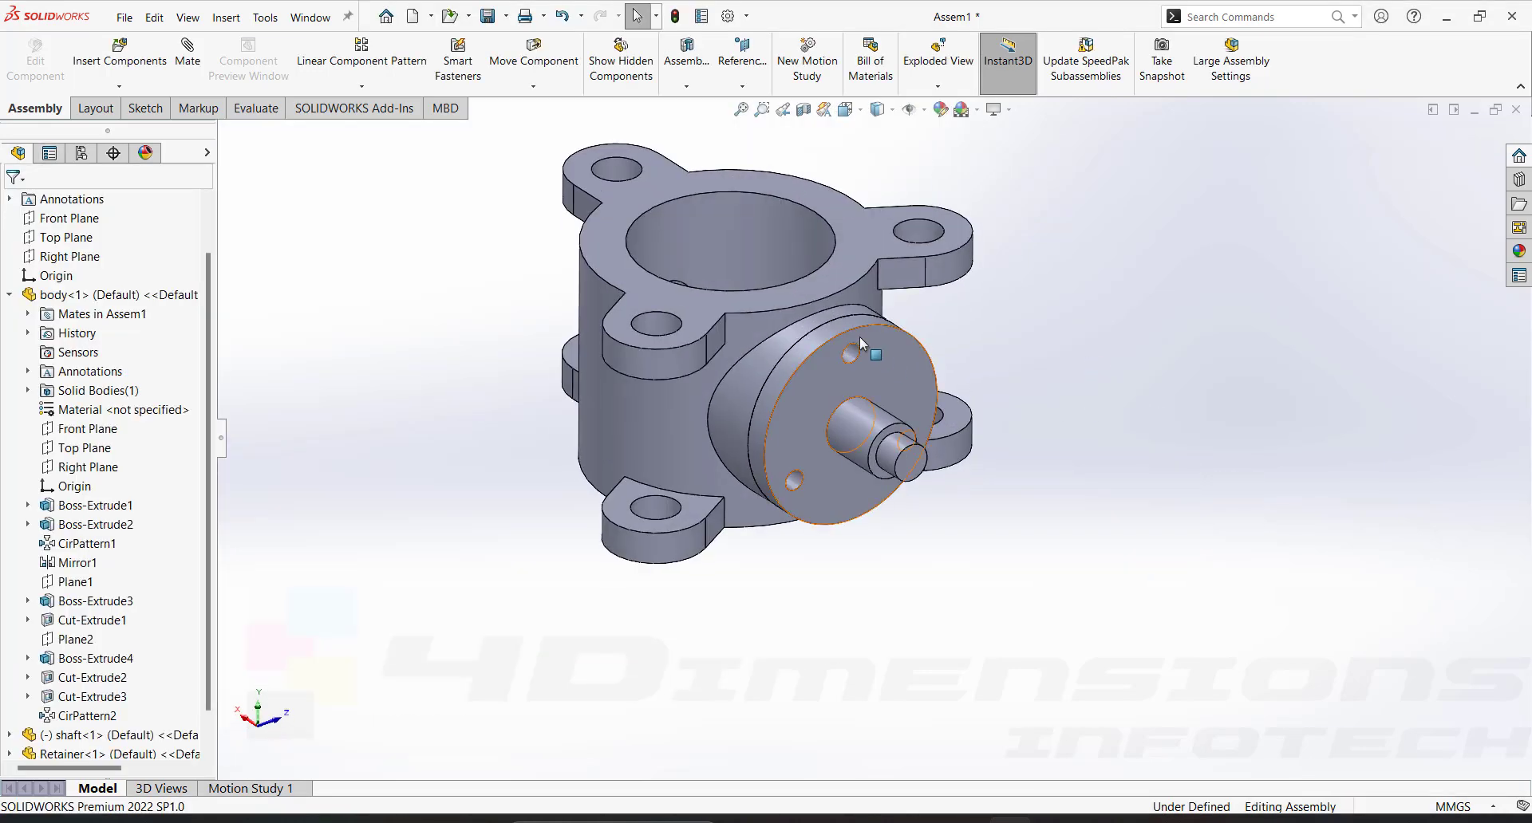
# Insert the Screw part from the same folder and place it beside the valve body
pyautogui.moveTo(860, 336); pyautogui.dragTo(873, 368)
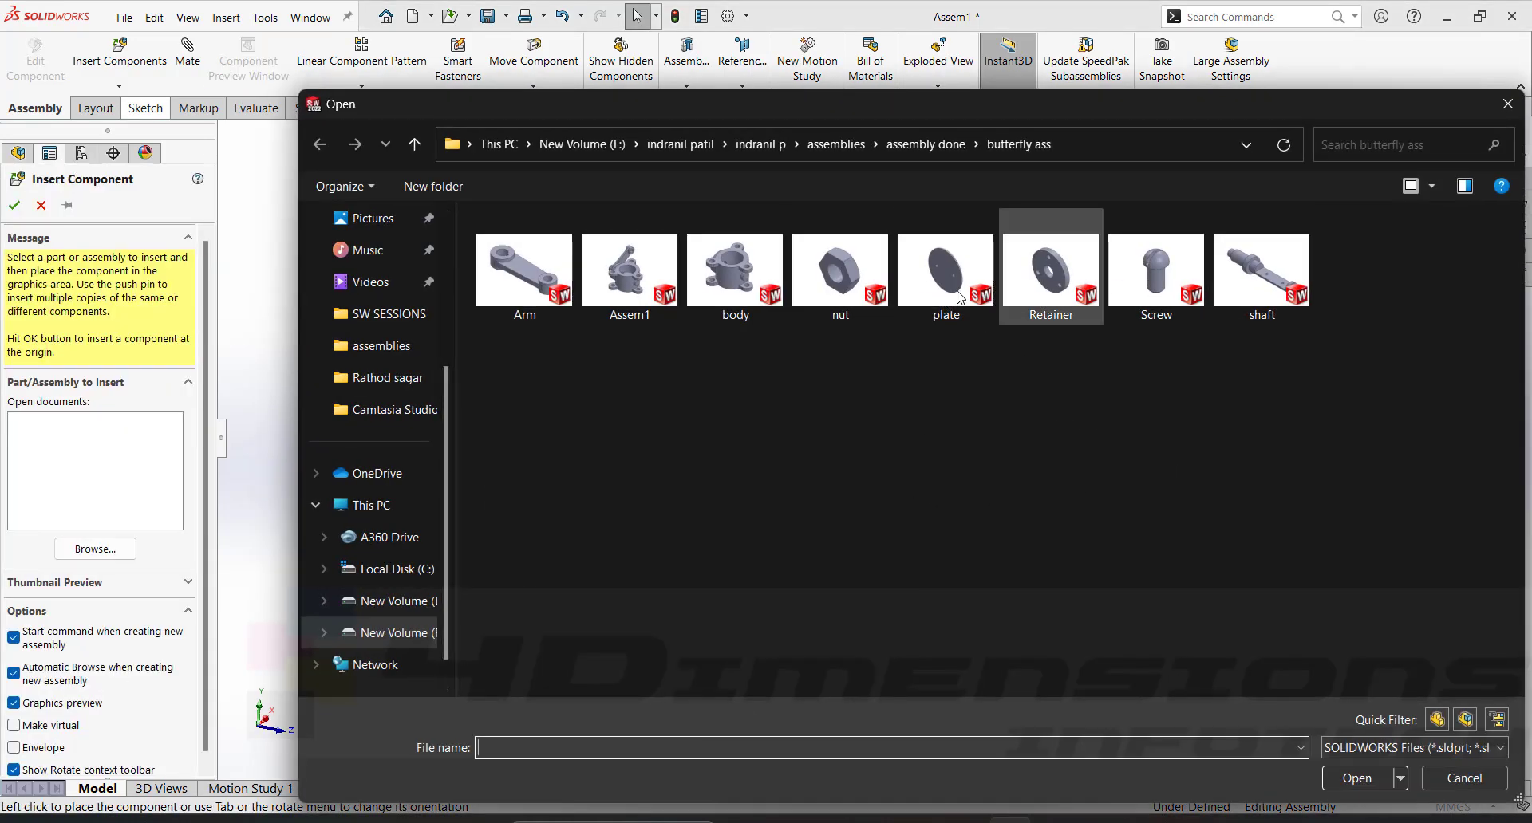
pyautogui.click(1155, 284)
pyautogui.doubleClick(1154, 284)
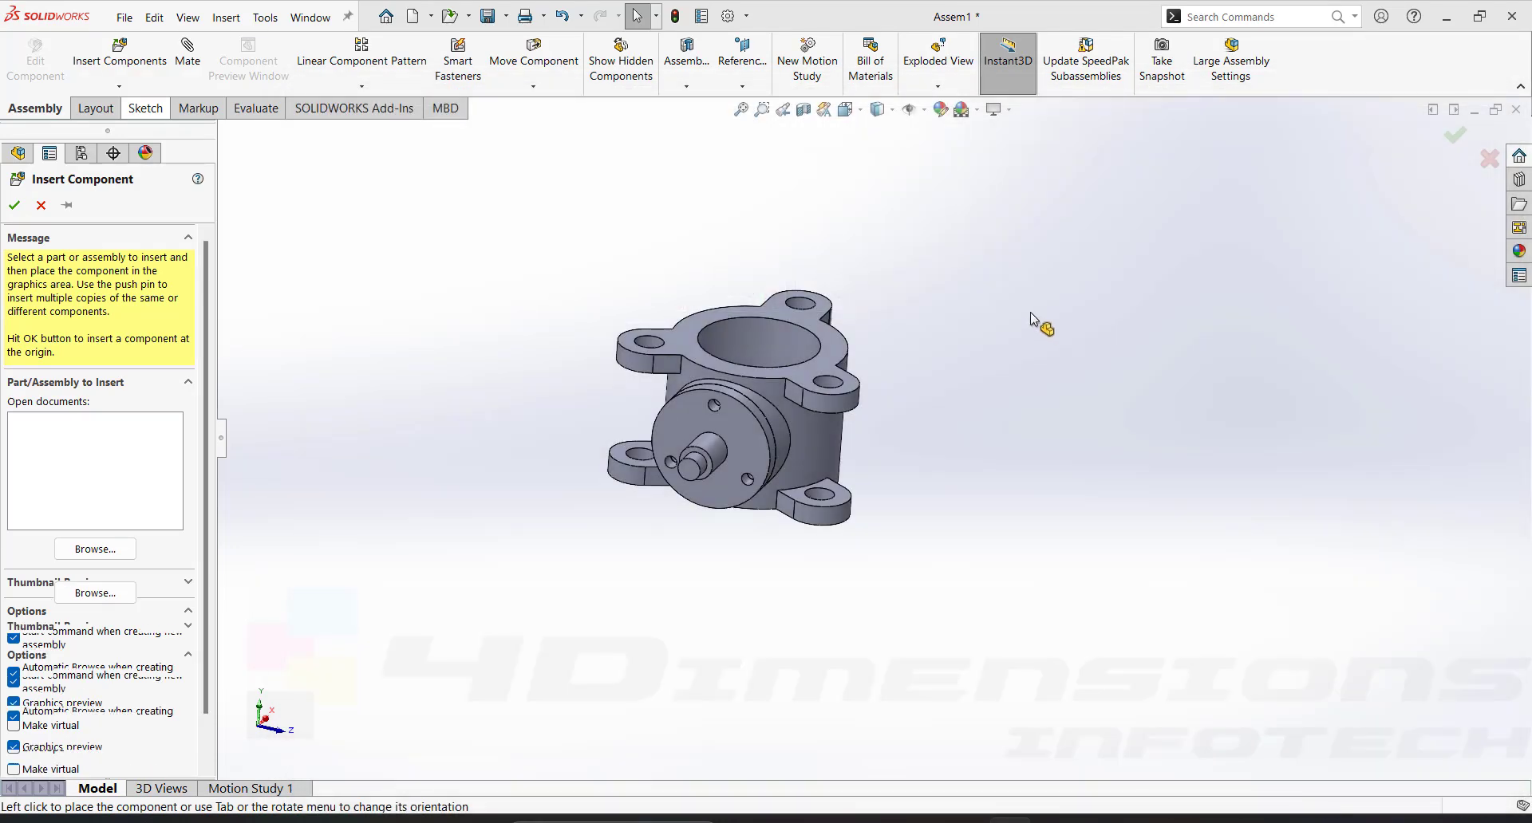
pyautogui.click(938, 482)
# Add a concentric mate between the screw's cylindrical shank and the retainer's upper screw hole
pyautogui.moveTo(935, 423); pyautogui.dragTo(906, 439, button='middle')
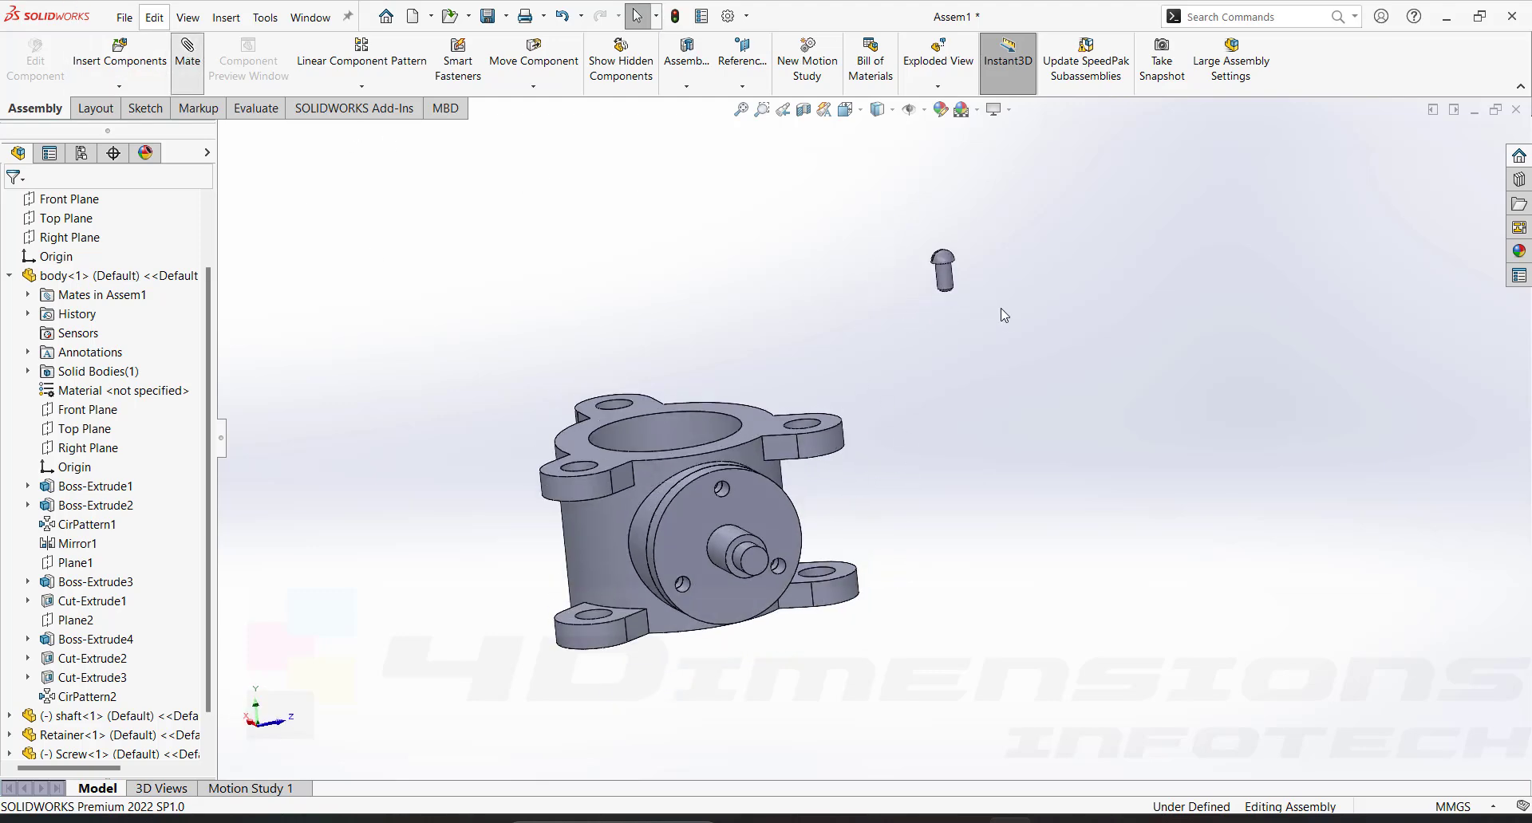
pyautogui.click(945, 280)
pyautogui.scroll(-1, 884, 433)
pyautogui.scroll(-2, 943, 281)
pyautogui.scroll(-4, 597, 559)
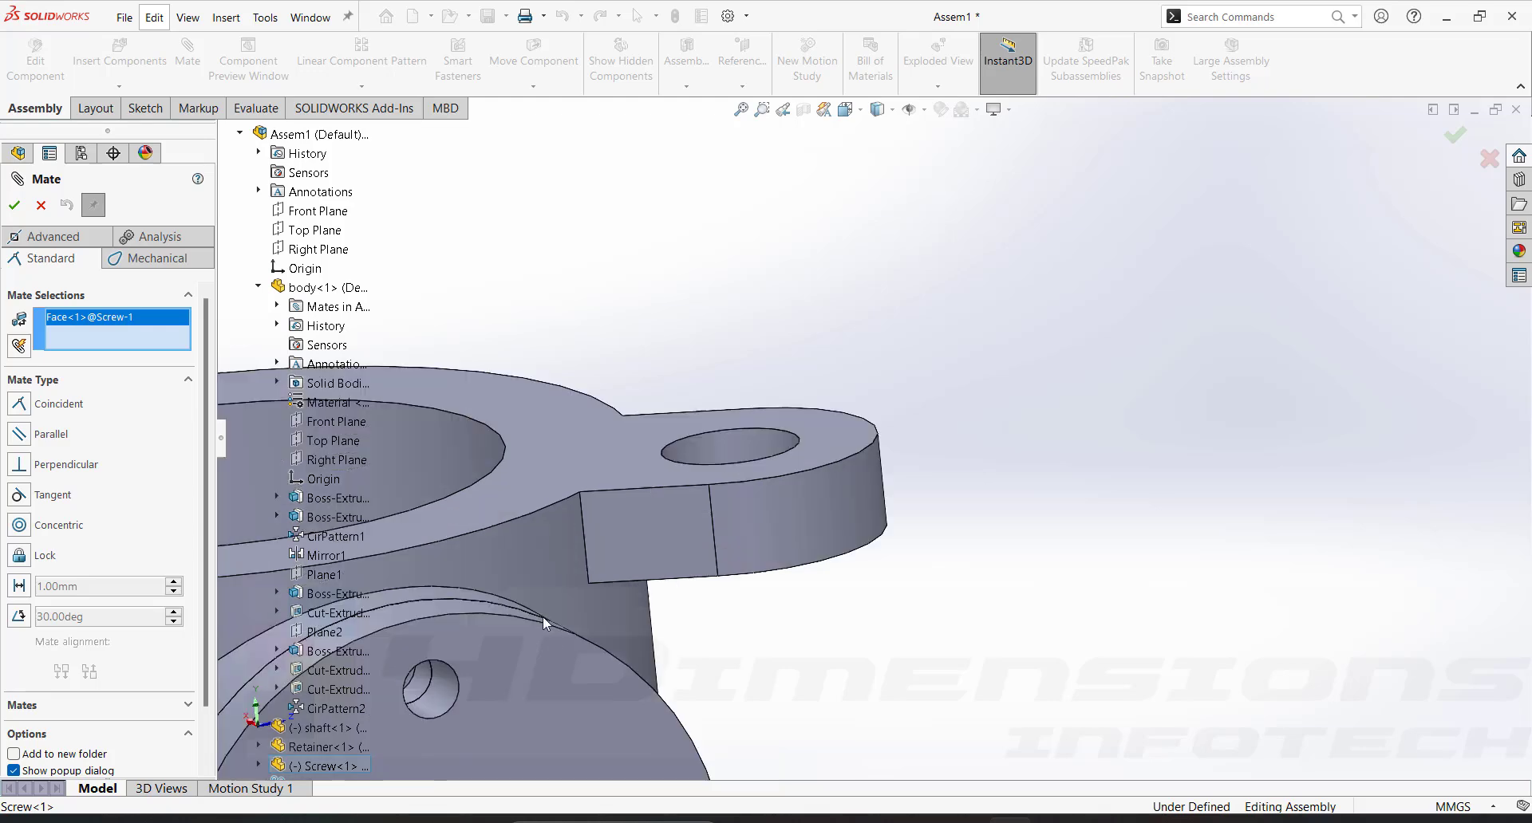
pyautogui.scroll(5, 534, 592)
pyautogui.scroll(-3, 755, 457)
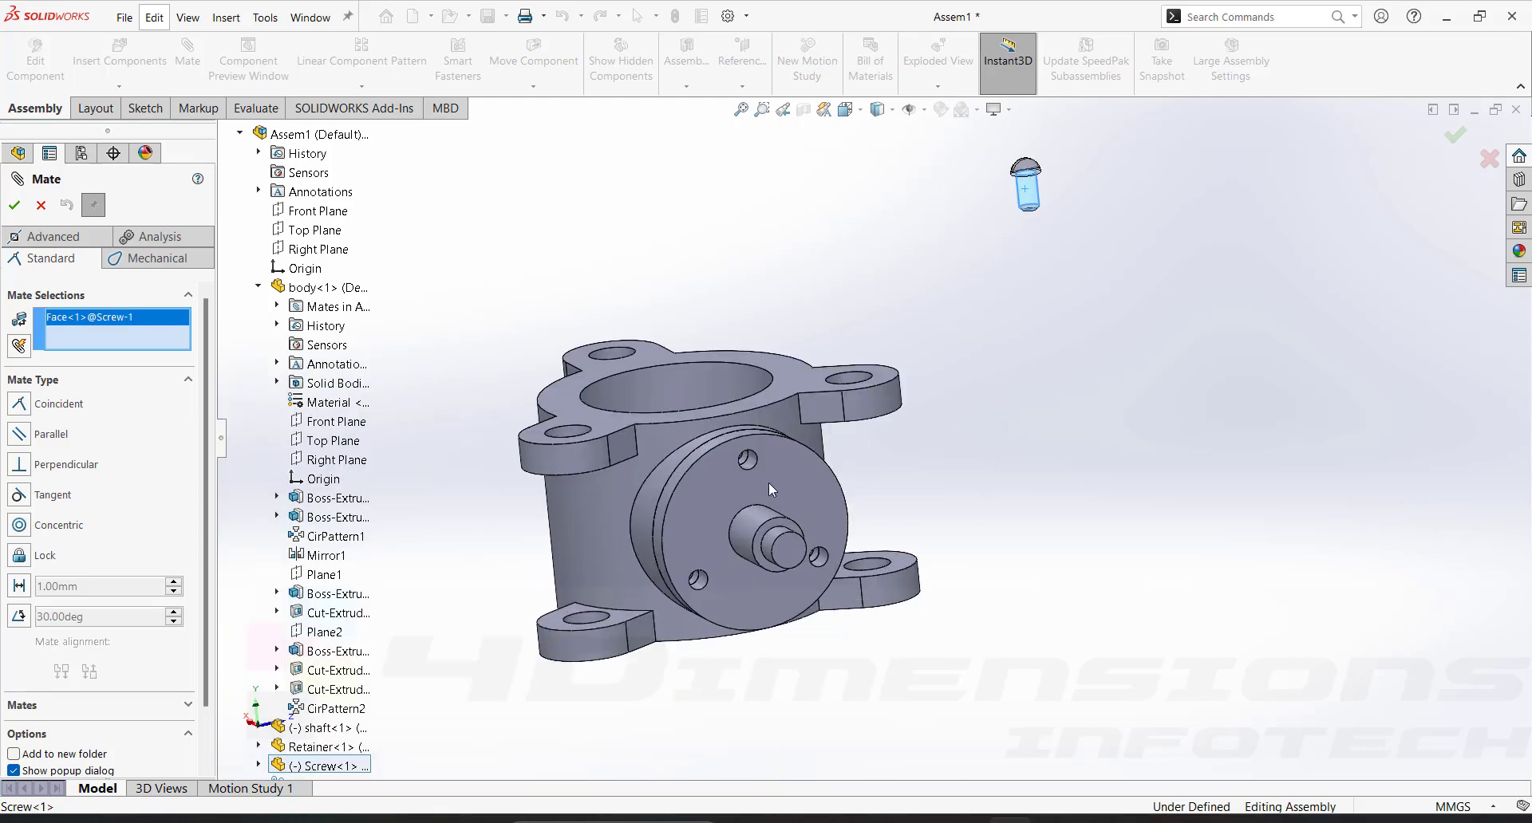
pyautogui.click(742, 441)
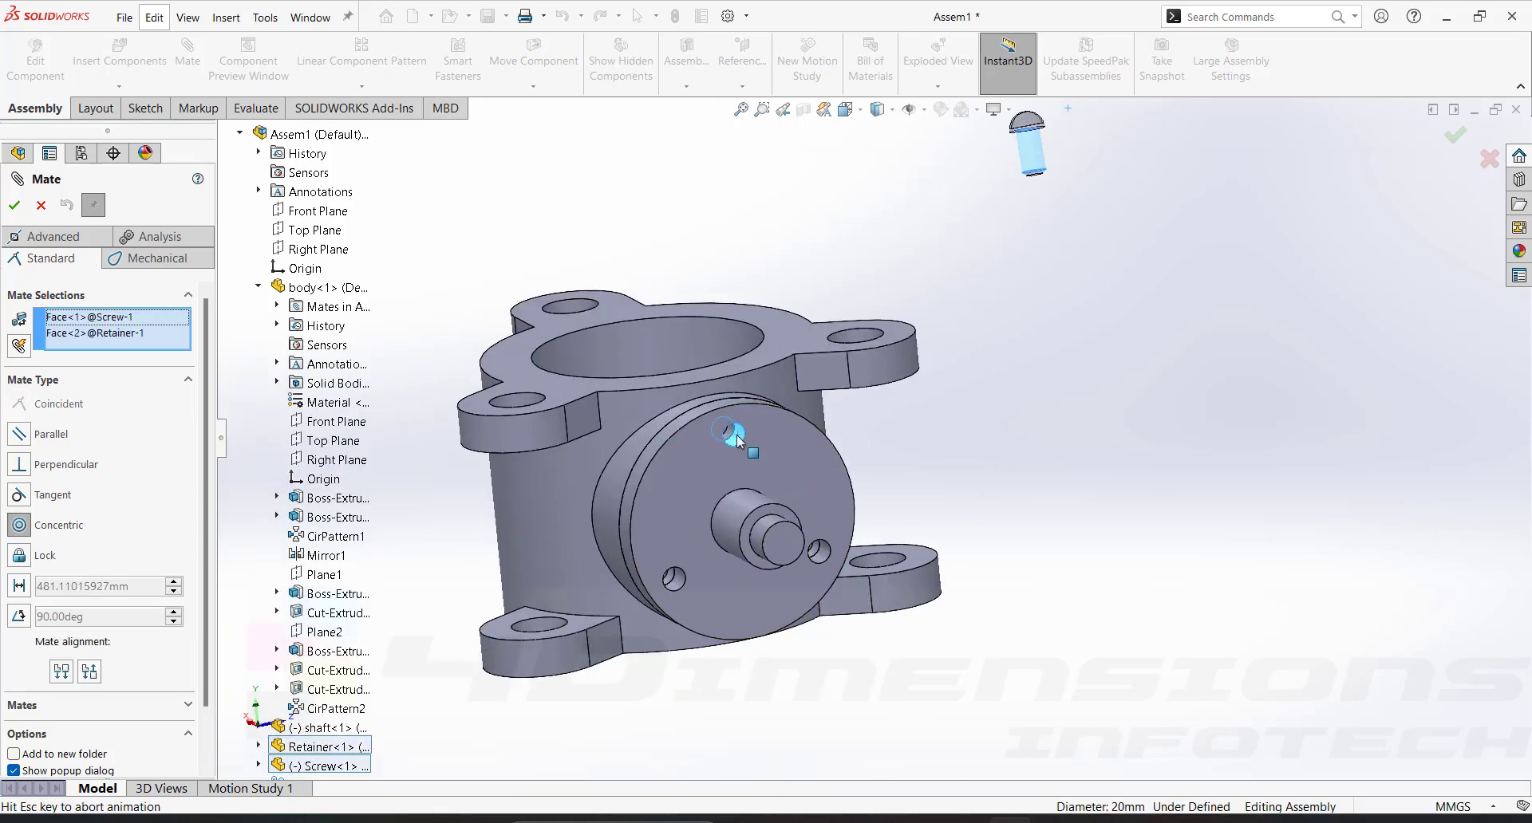
pyautogui.click(717, 395)
pyautogui.click(14, 205)
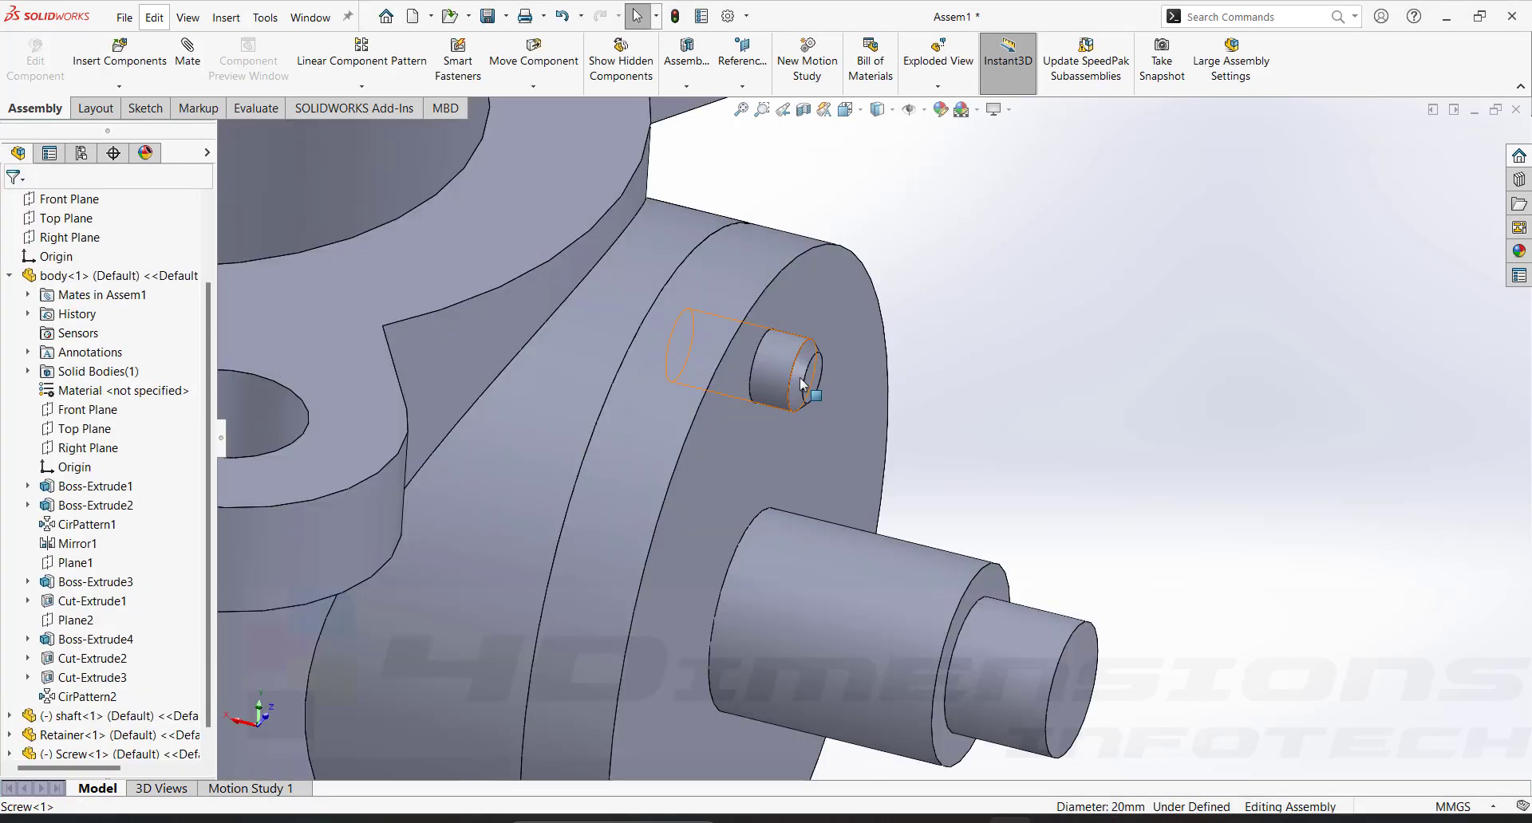
# Slide the screw out of the retainer's hole along its axis to check which way its head faces
pyautogui.moveTo(806, 381); pyautogui.dragTo(998, 422)
pyautogui.press('Escape')
pyautogui.scroll(3, 865, 391)
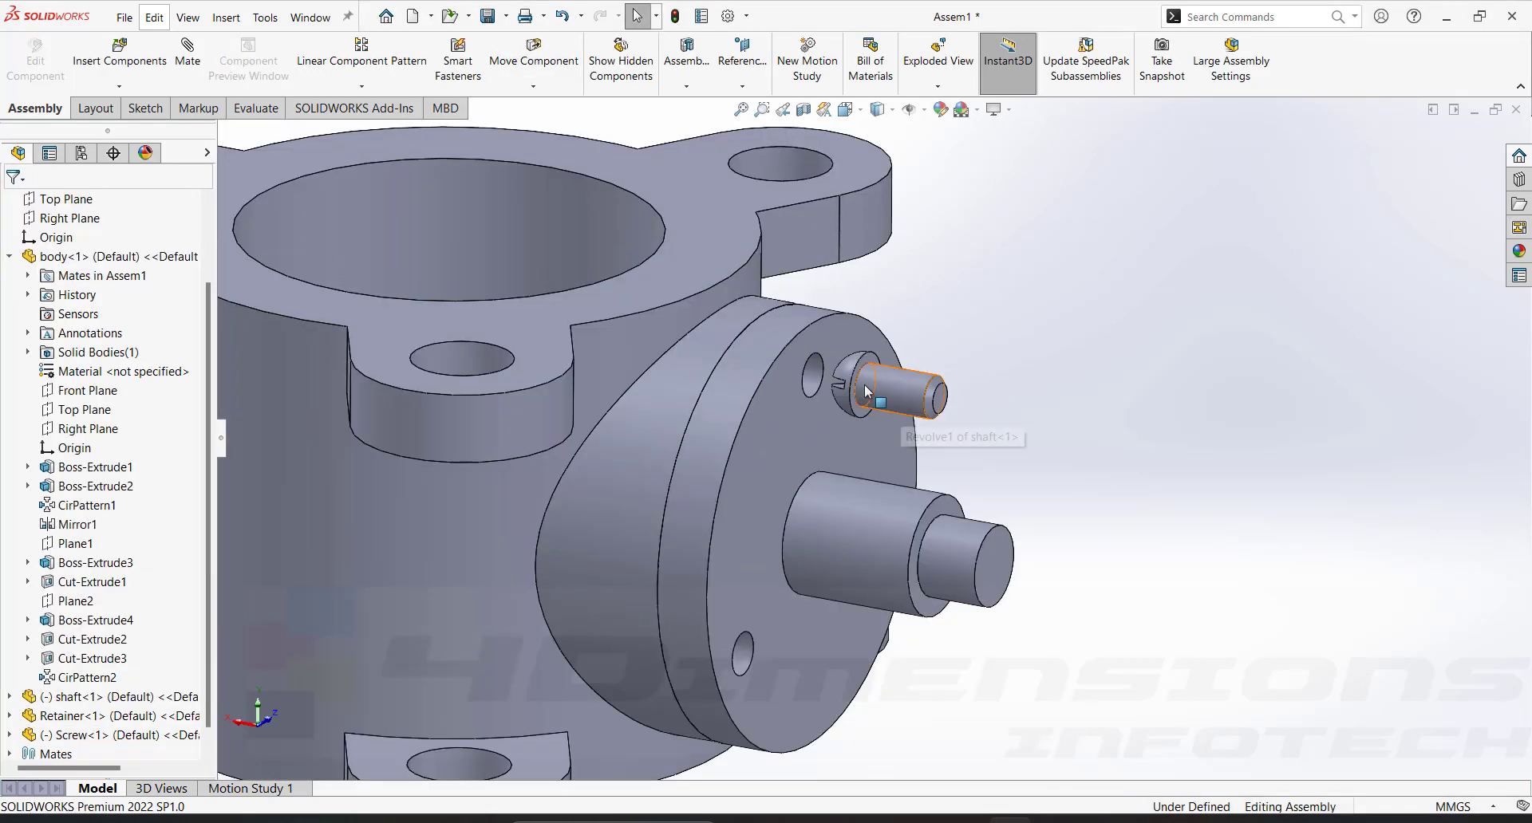
pyautogui.scroll(4, 873, 439)
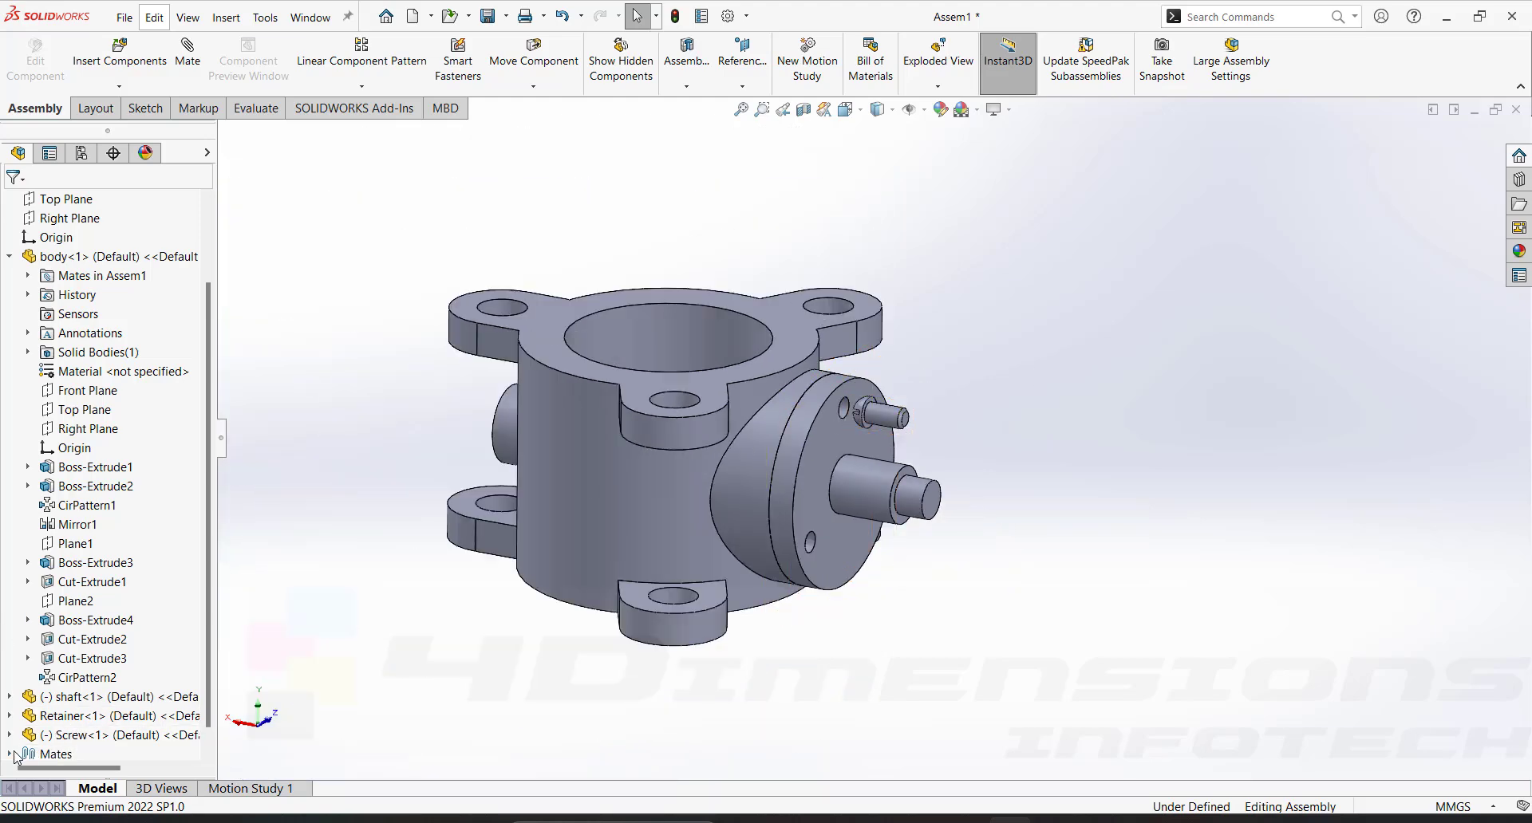
# Edit the concentric mate between the retainer and screw, switching its mate alignment to aligned
pyautogui.click(11, 754)
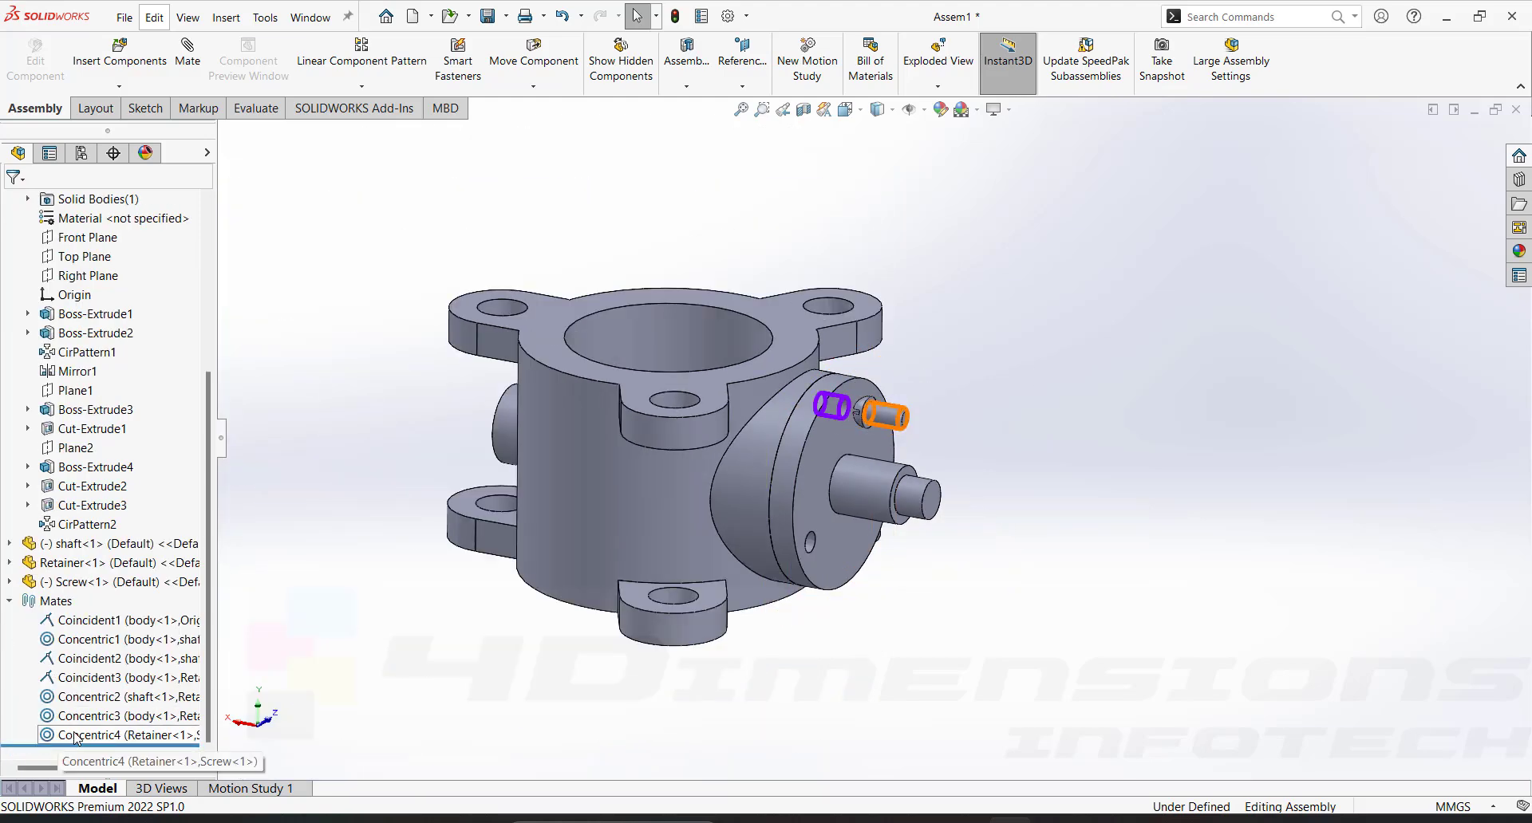
pyautogui.rightClick(76, 736)
pyautogui.click(88, 466)
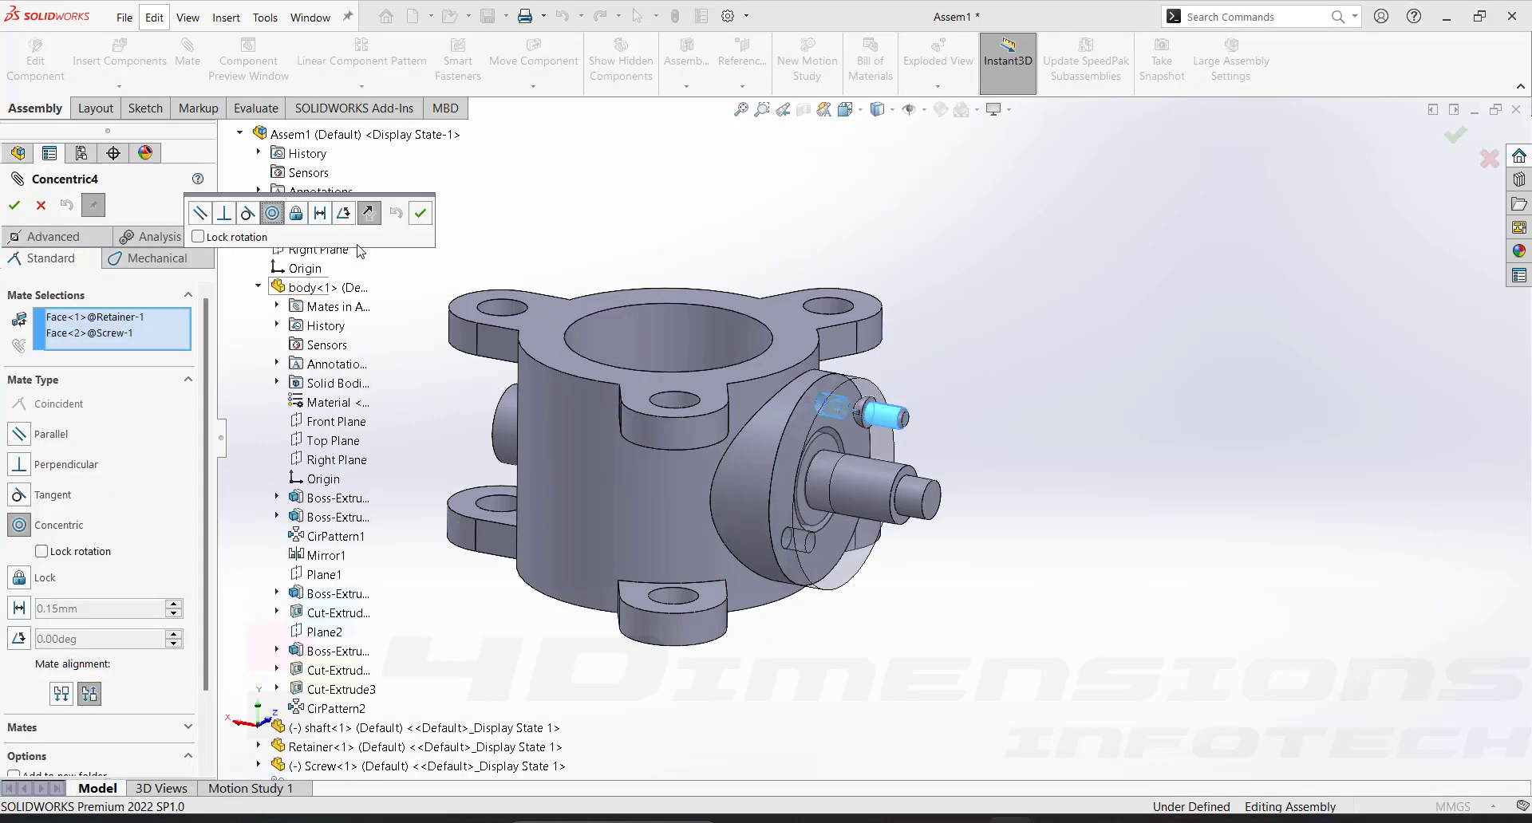
pyautogui.click(62, 694)
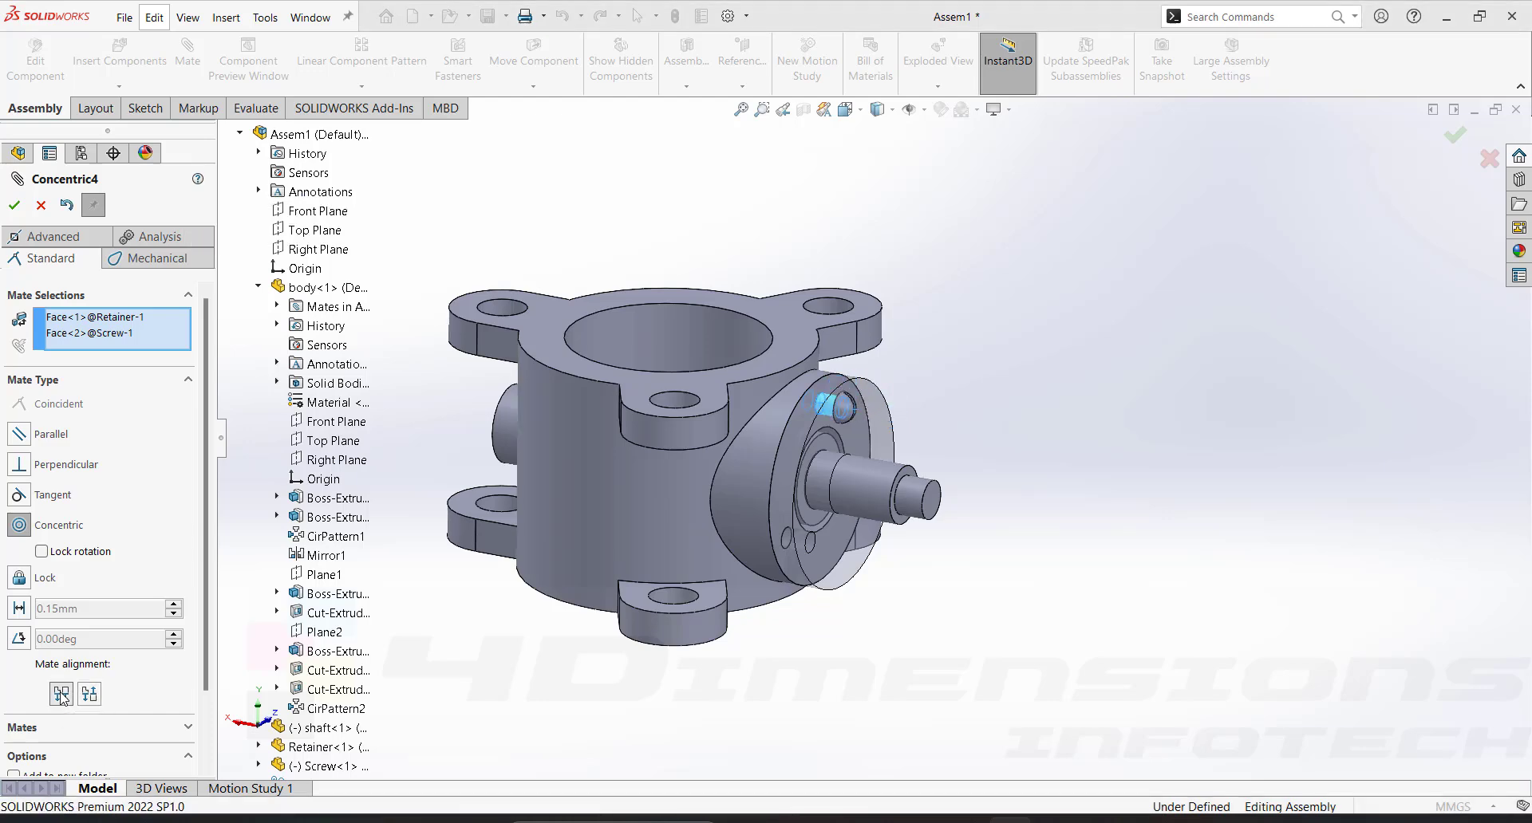
pyautogui.scroll(-5, 848, 413)
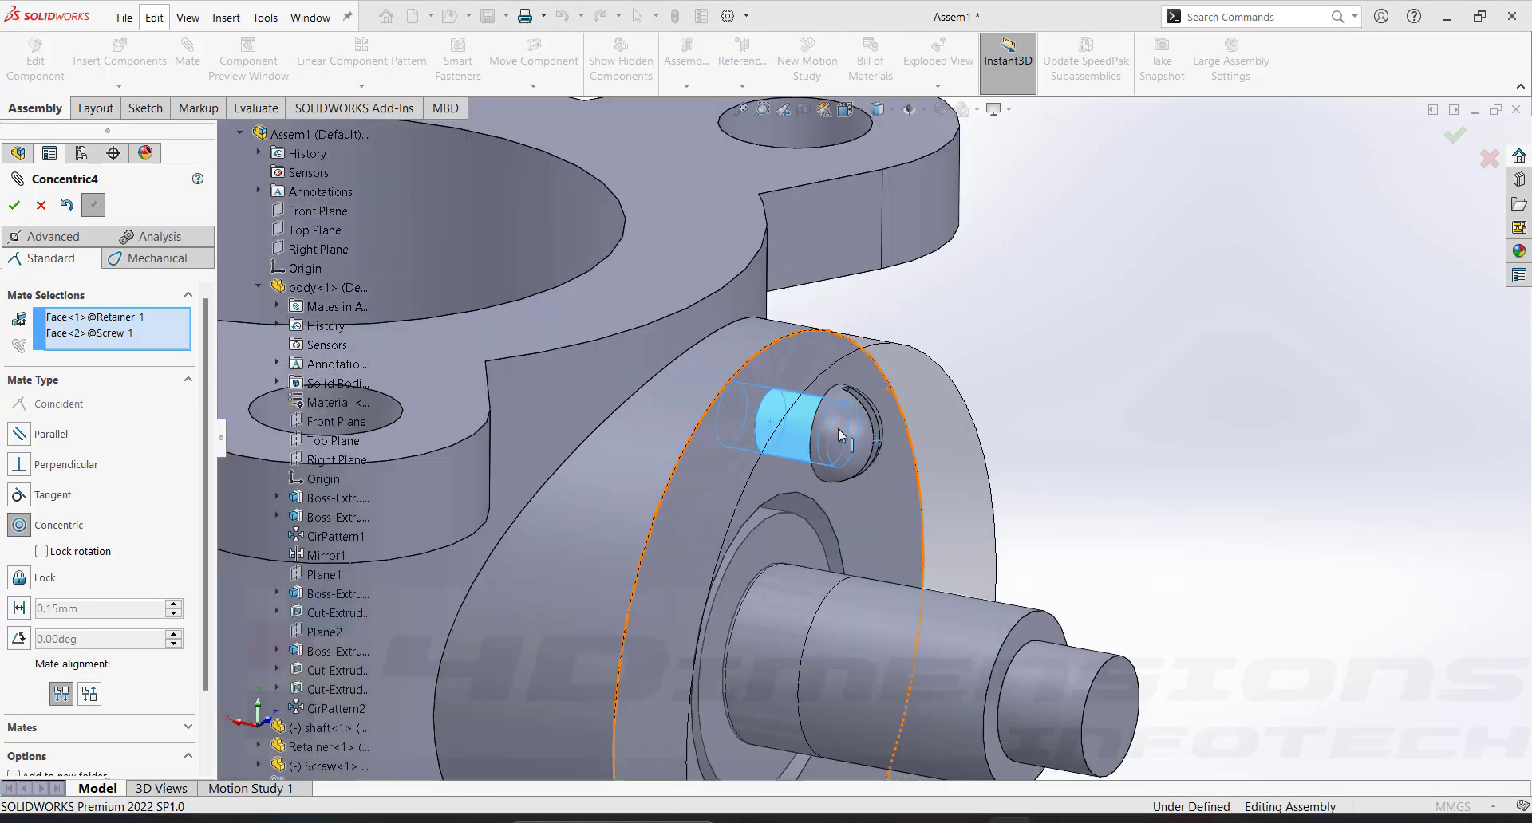
pyautogui.click(14, 206)
pyautogui.scroll(5, 918, 395)
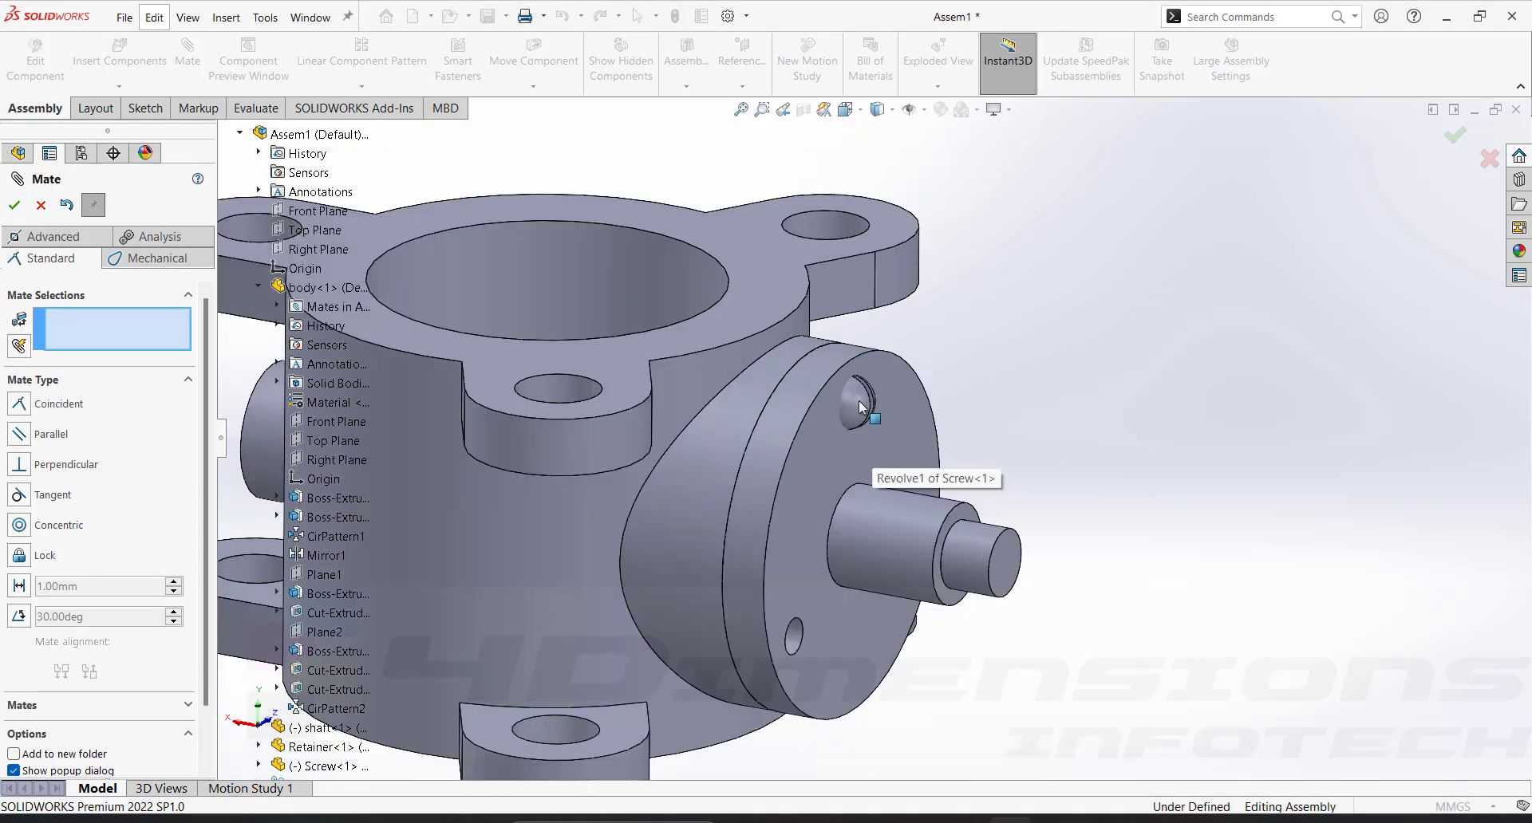
# Add a coincident mate between the flat underside of the screw's head and the retainer's outer face
pyautogui.moveTo(937, 419); pyautogui.dragTo(994, 367, button='middle')
pyautogui.scroll(-10, 995, 367)
pyautogui.click(995, 370)
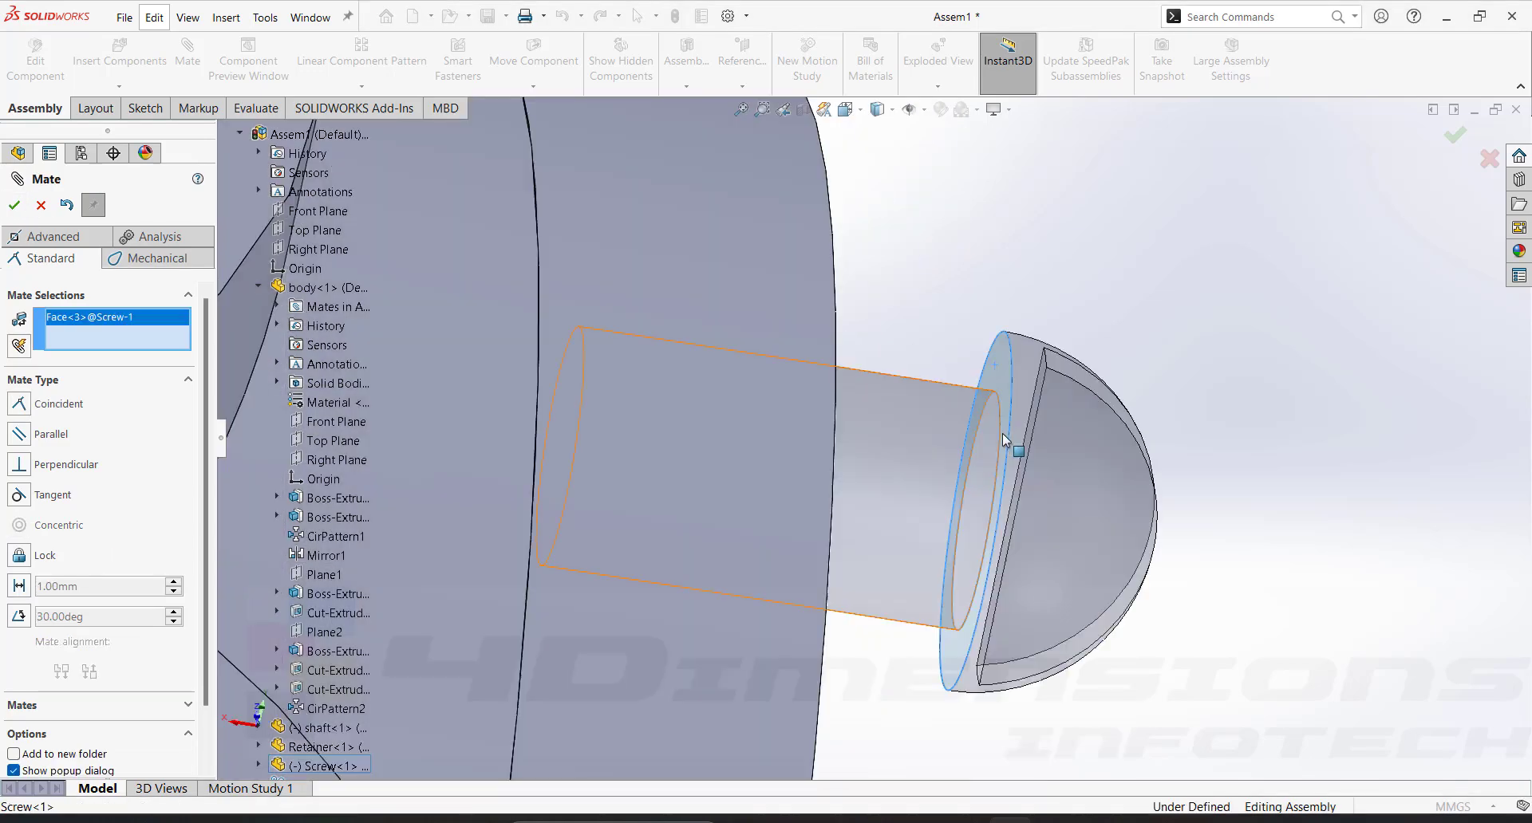
pyautogui.scroll(6, 1003, 447)
pyautogui.moveTo(1002, 491); pyautogui.dragTo(847, 403, button='middle')
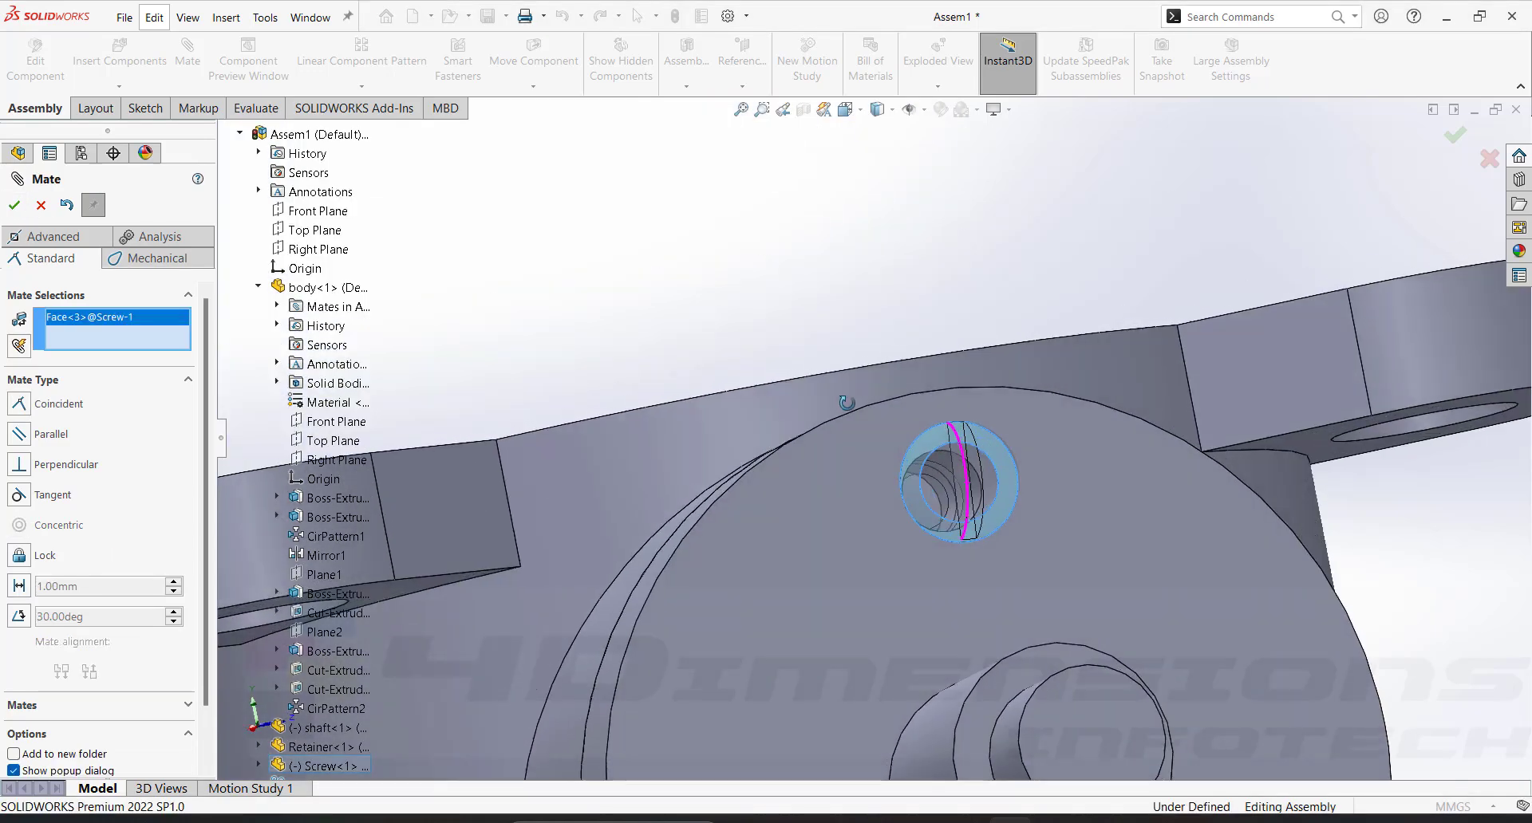
pyautogui.click(836, 453)
pyautogui.click(1056, 481)
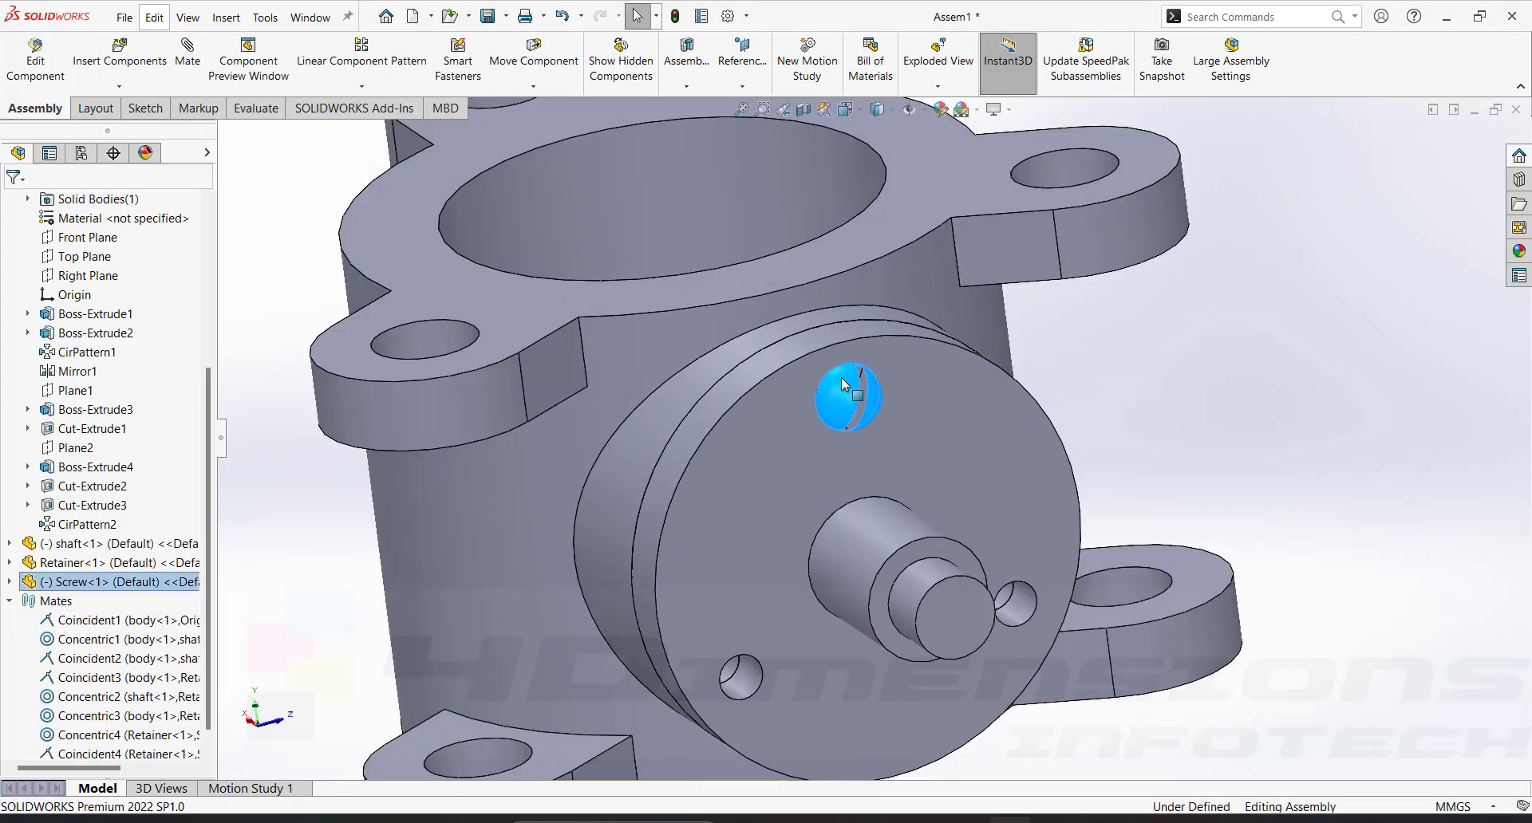
# Add a parallel mate between the screw's slot face and the top face of the valve body
pyautogui.moveTo(841, 379); pyautogui.dragTo(884, 404)
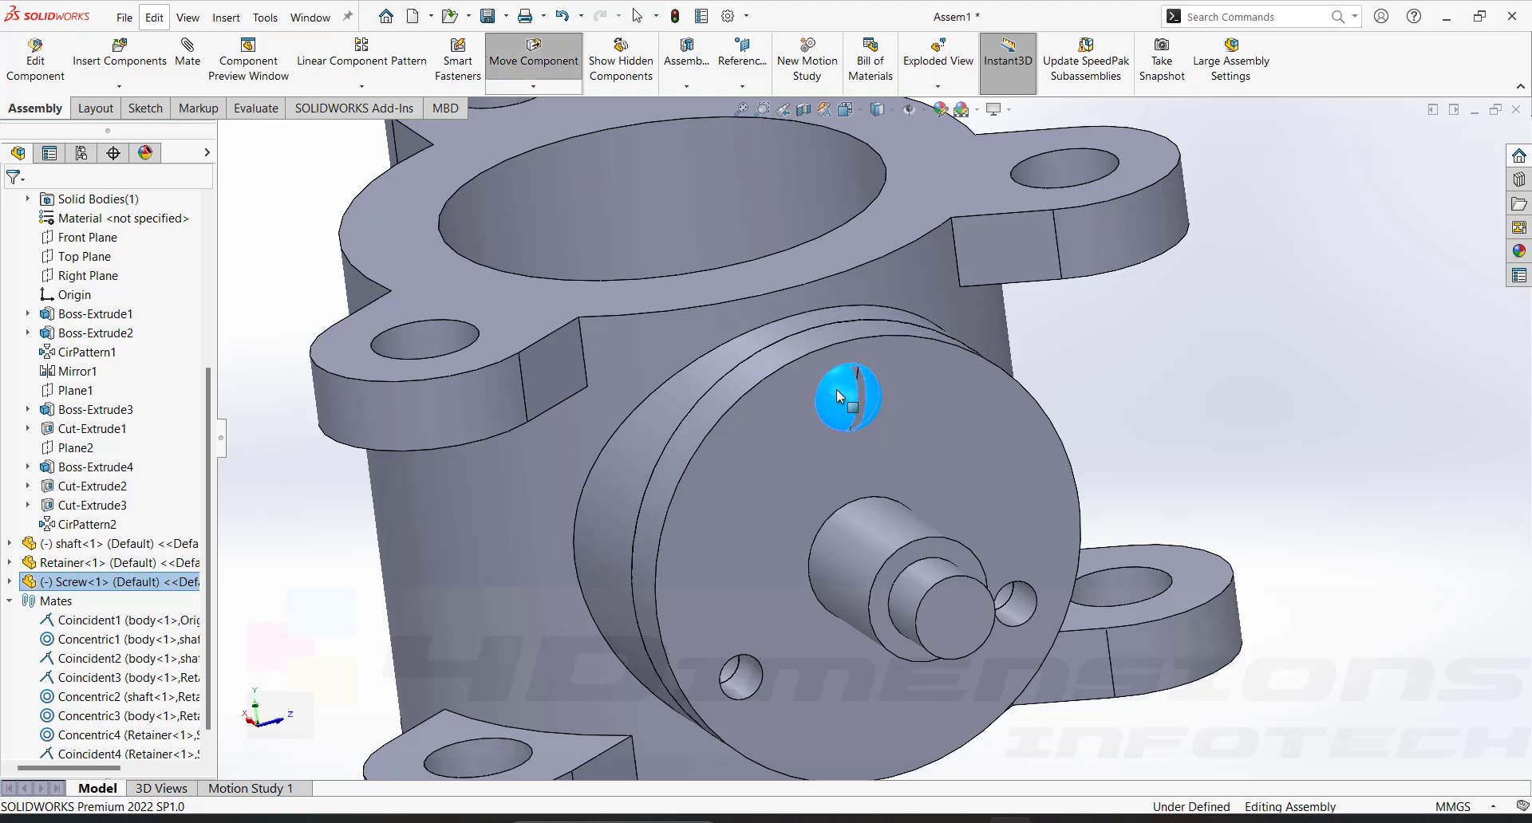
pyautogui.click(1124, 335)
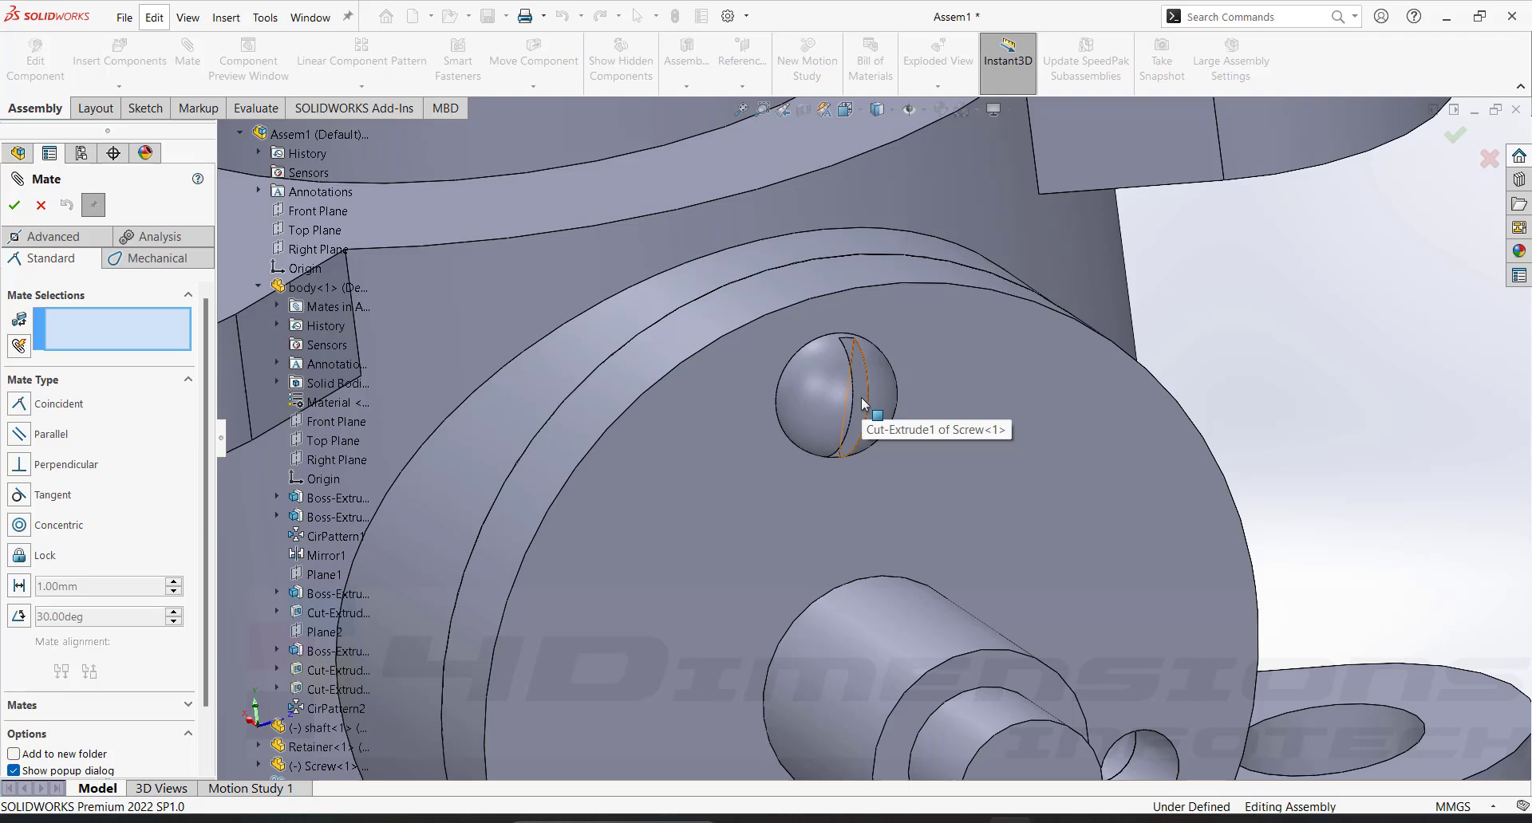
pyautogui.click(862, 404)
pyautogui.scroll(5, 886, 383)
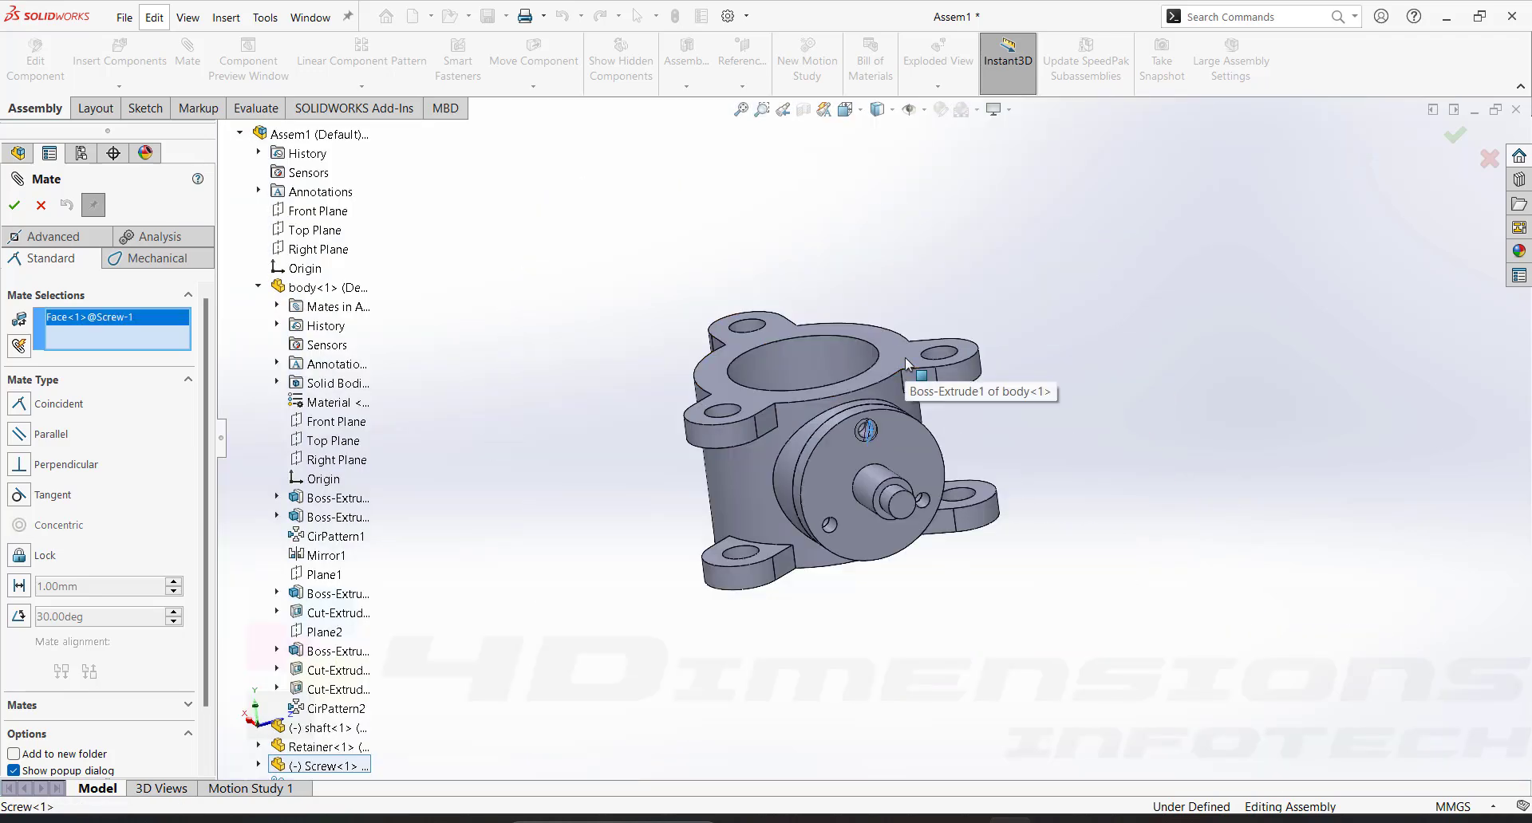
pyautogui.click(906, 365)
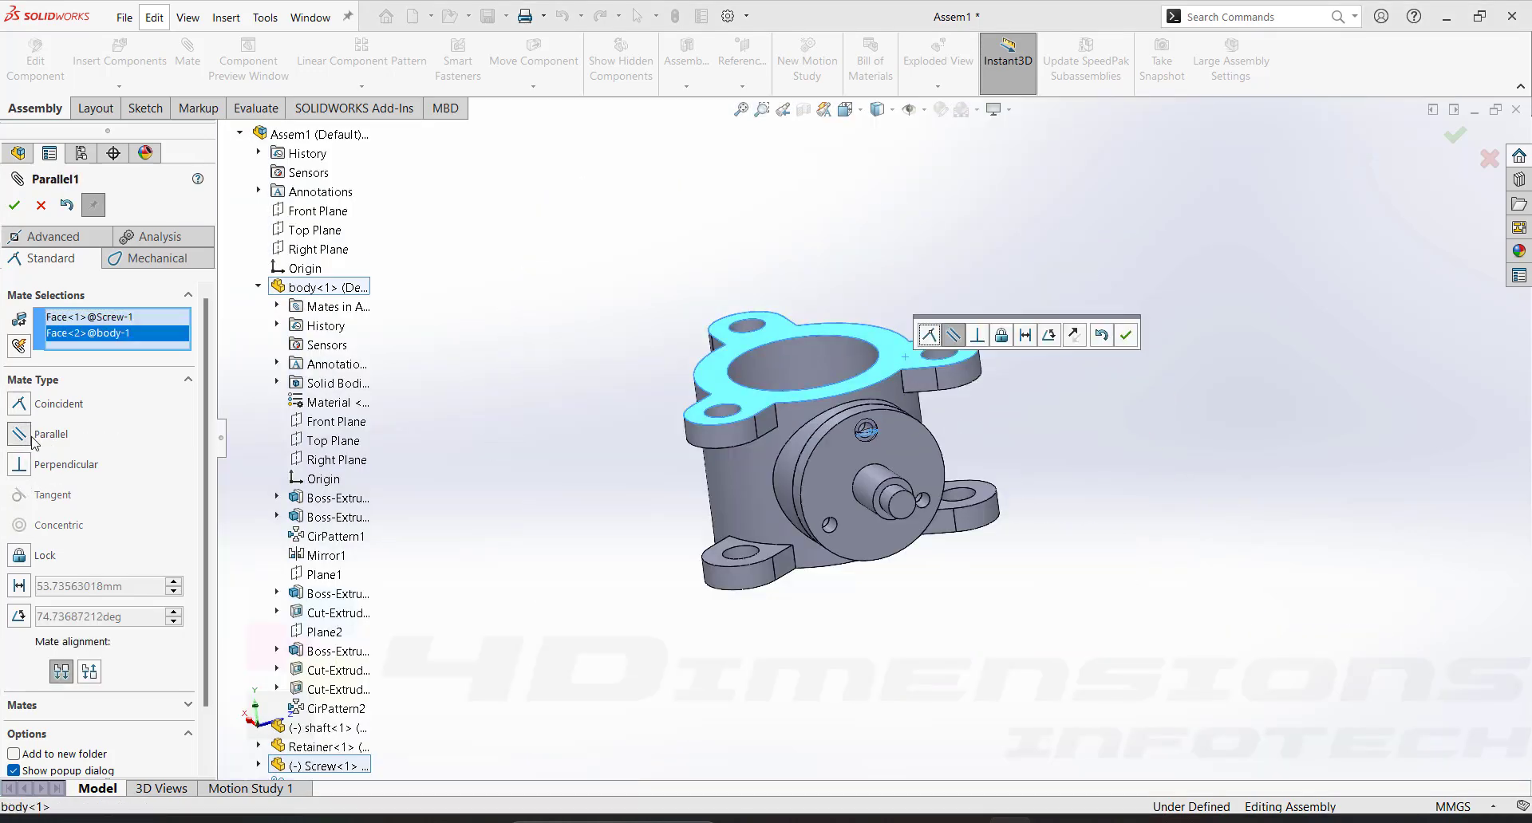
pyautogui.scroll(-8, 878, 435)
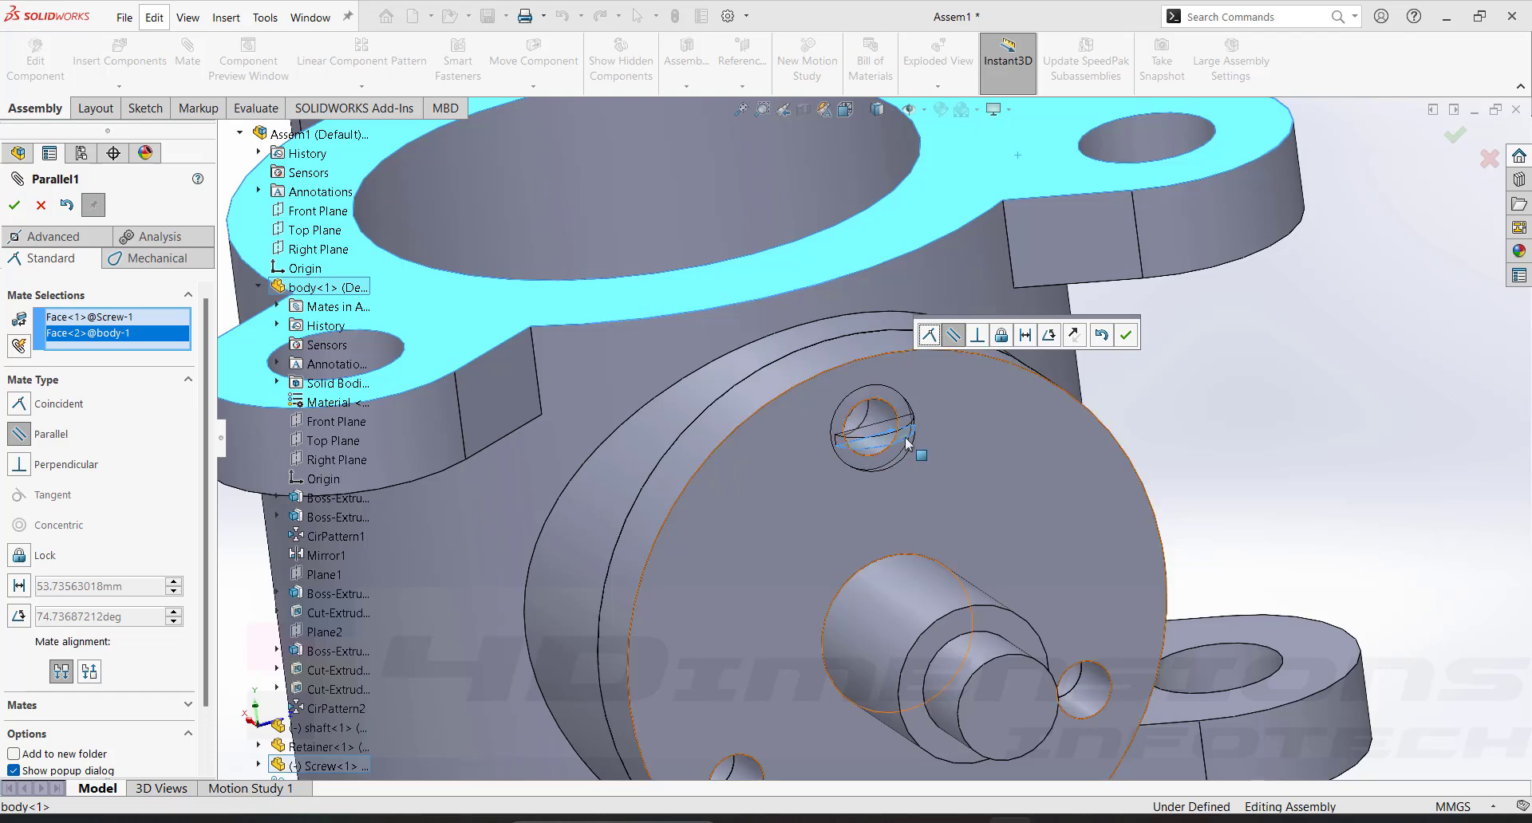
pyautogui.click(1126, 335)
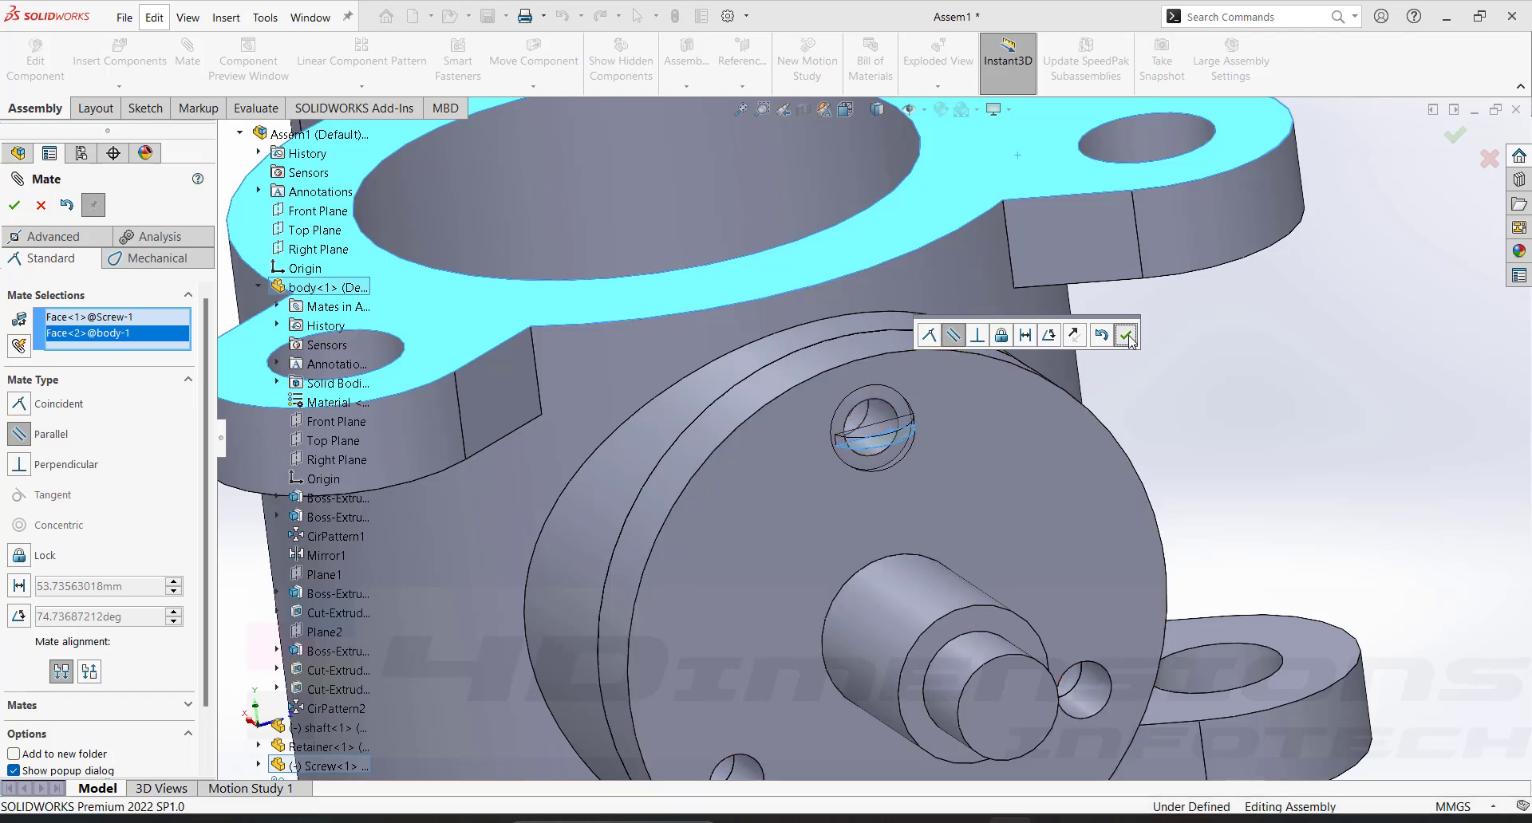
pyautogui.click(15, 205)
# Test whether the screw turns in the retainer's hole, with and without the parallel mate
pyautogui.moveTo(878, 406); pyautogui.dragTo(917, 419)
pyautogui.scroll(1, 890, 430)
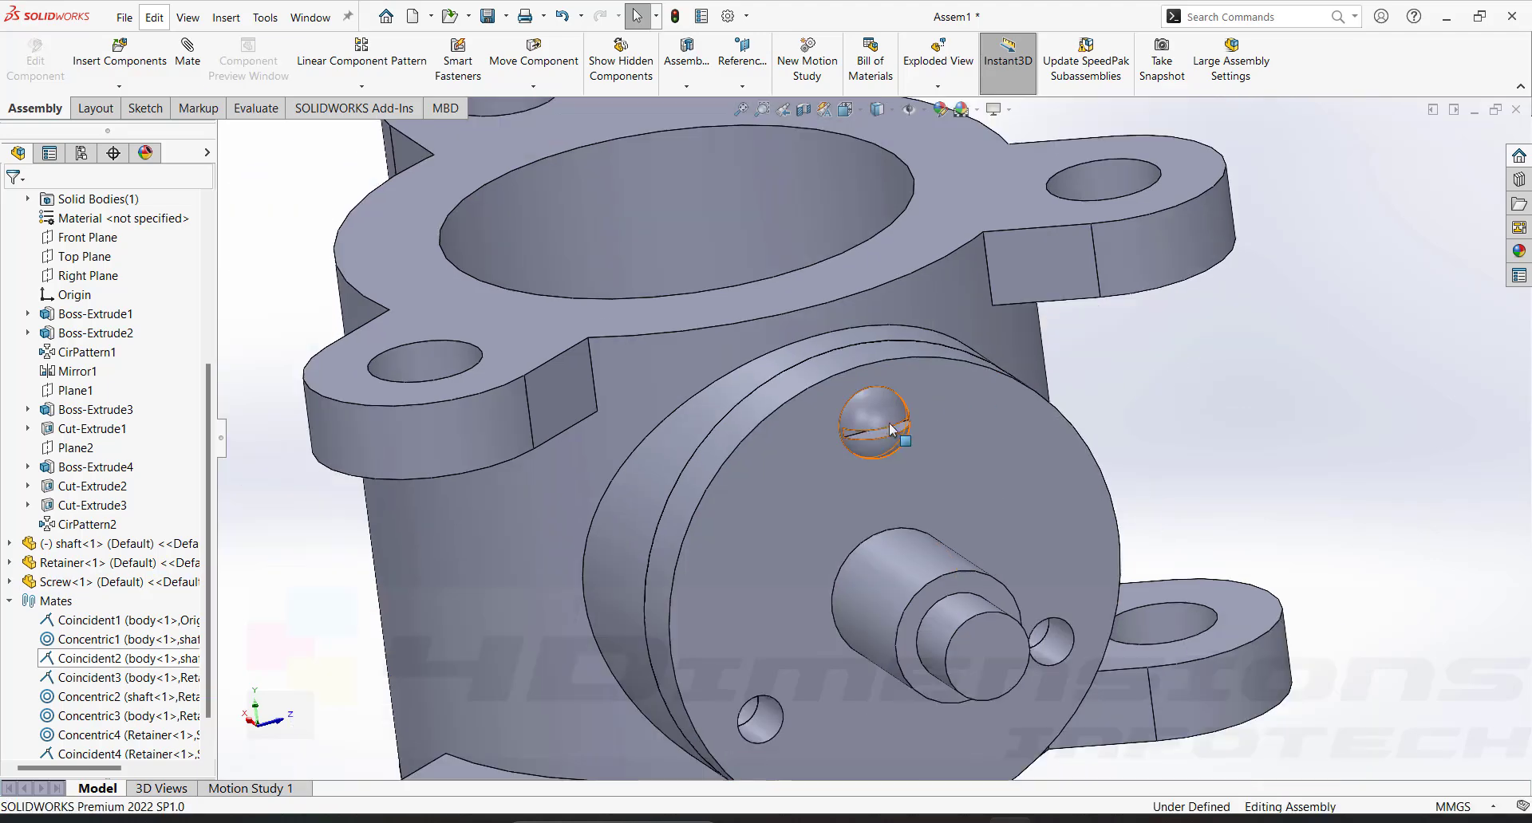
pyautogui.scroll(-3, 870, 444)
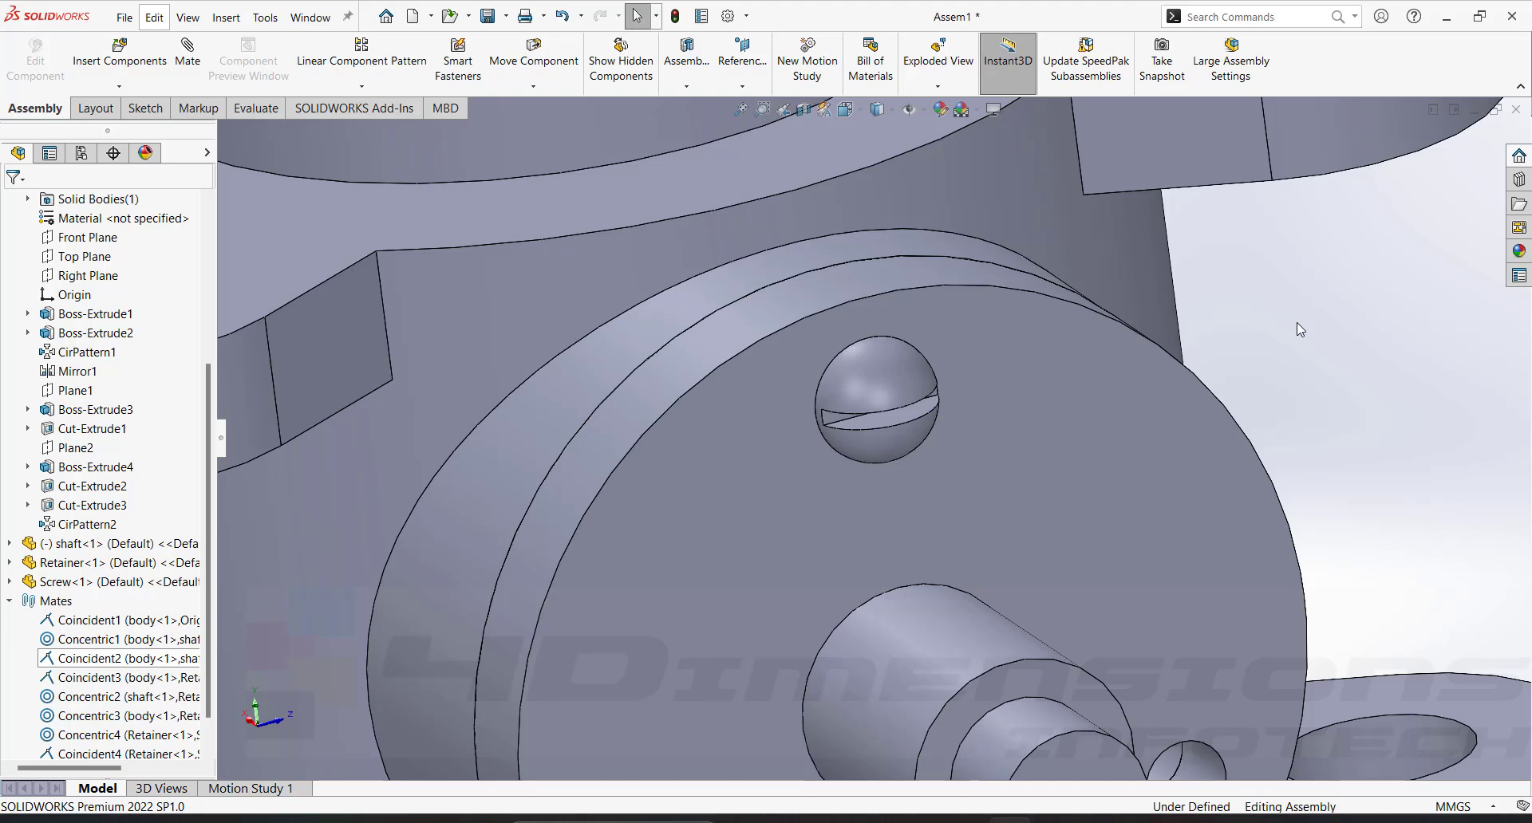
pyautogui.scroll(3, 961, 323)
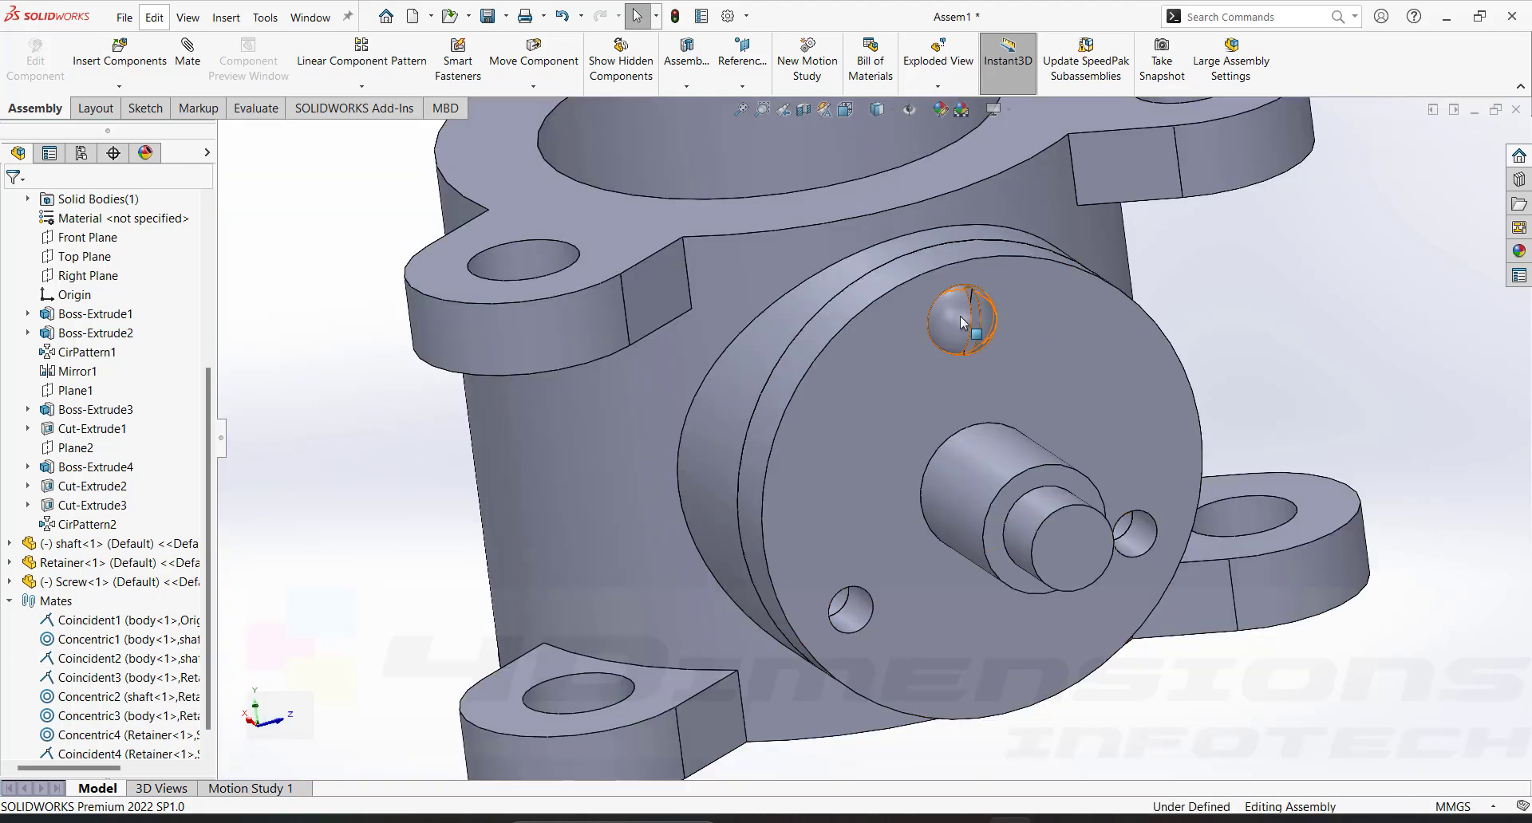
pyautogui.moveTo(954, 319); pyautogui.dragTo(963, 319)
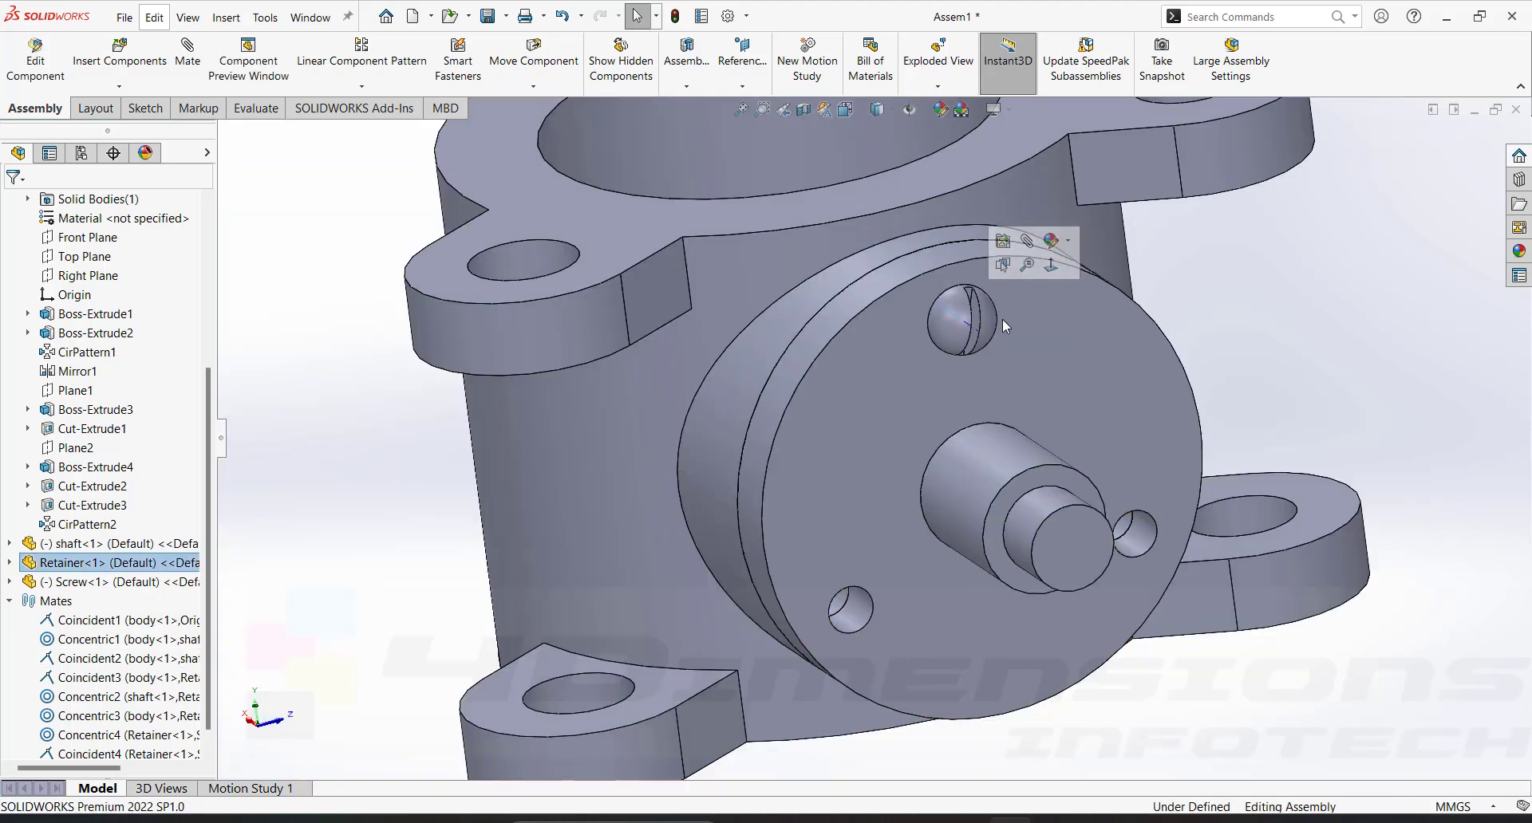
pyautogui.scroll(3, 1180, 351)
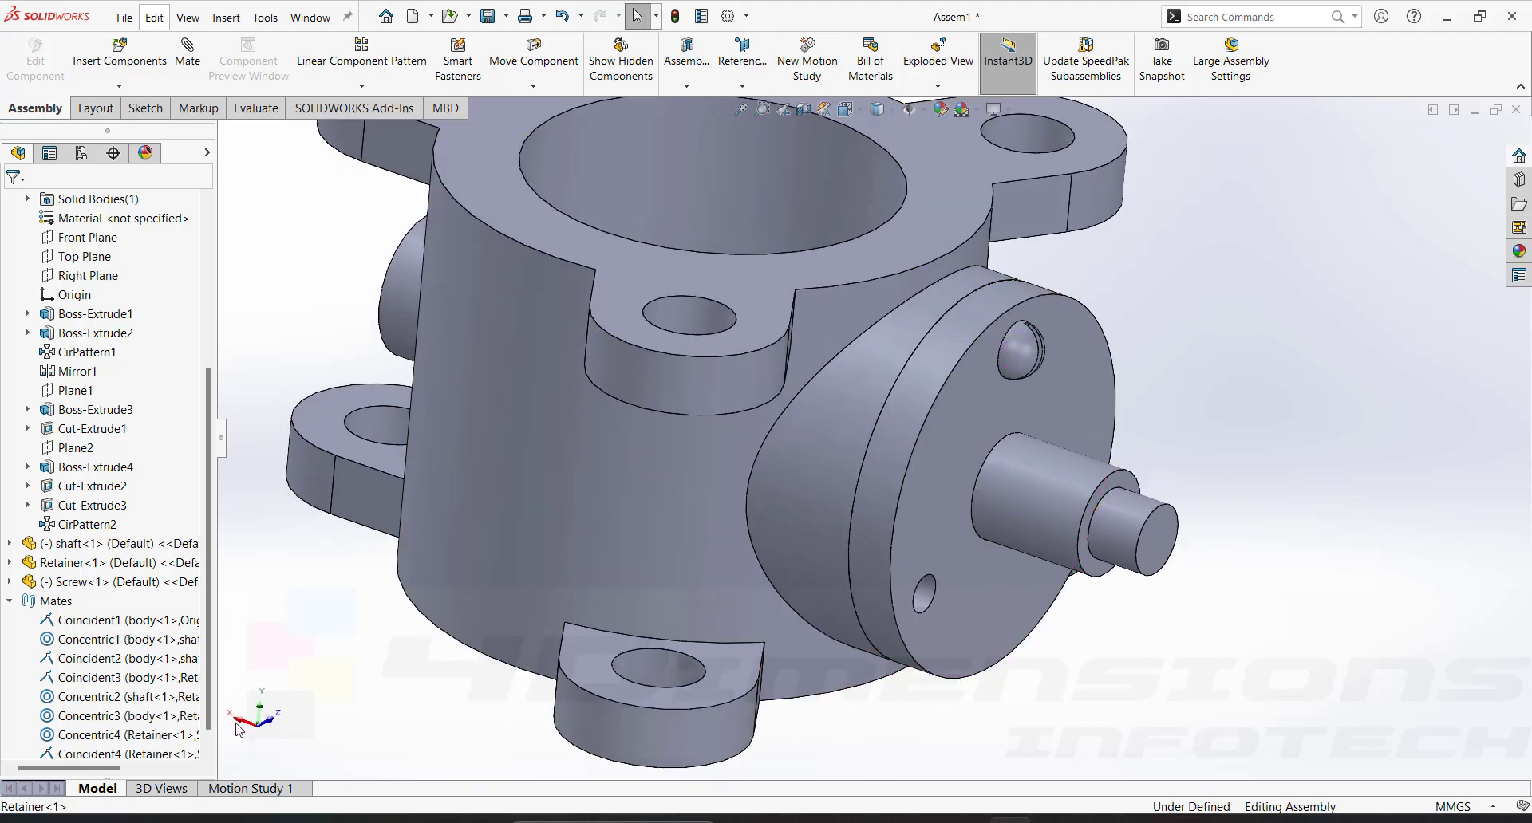
pyautogui.scroll(-3, 975, 380)
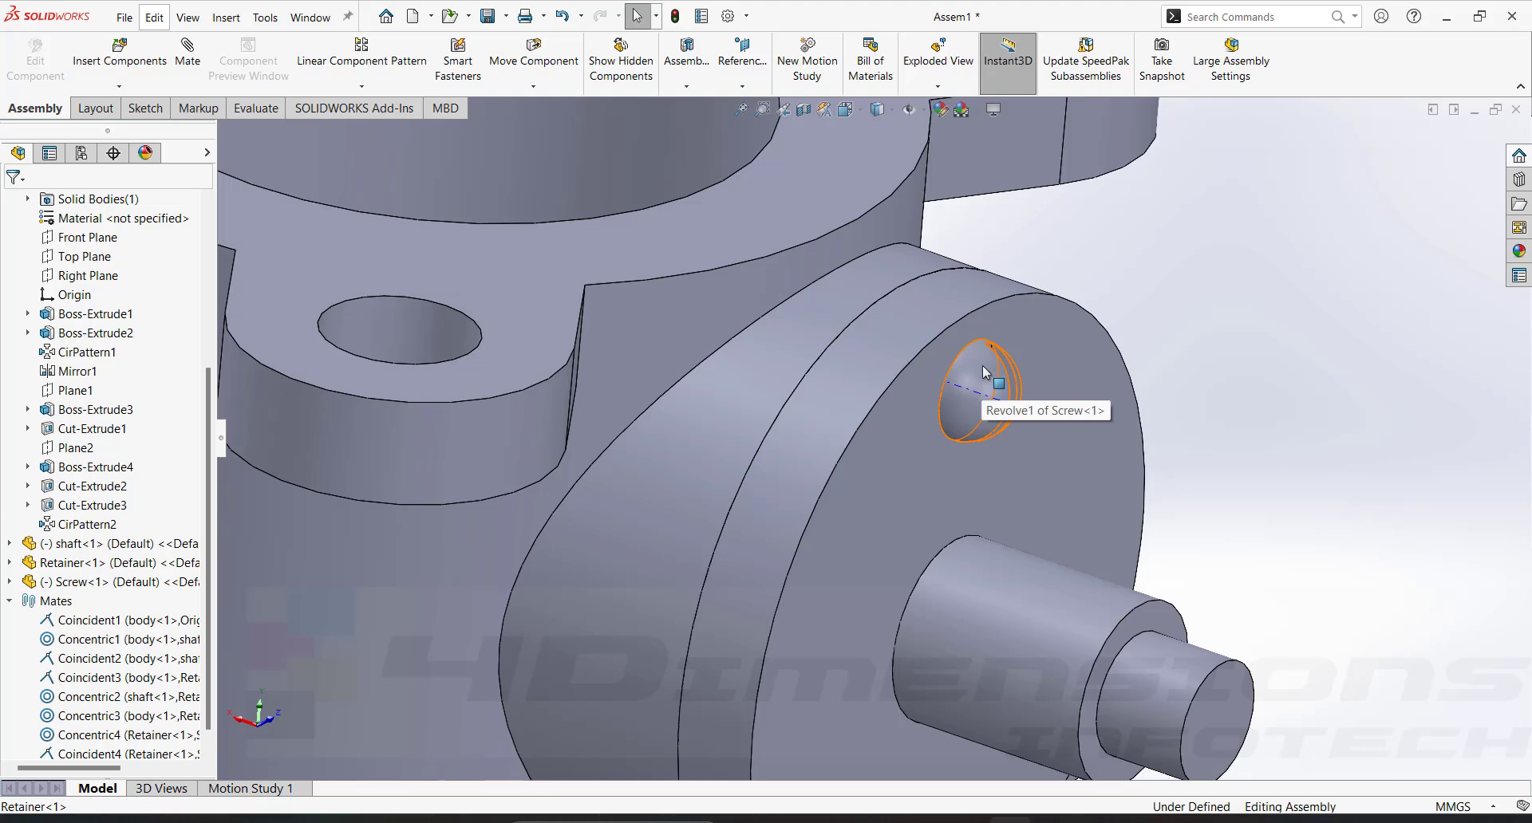
# List the screw's mates and lock the rotation of its concentric mate with the retainer
pyautogui.rightClick(983, 373)
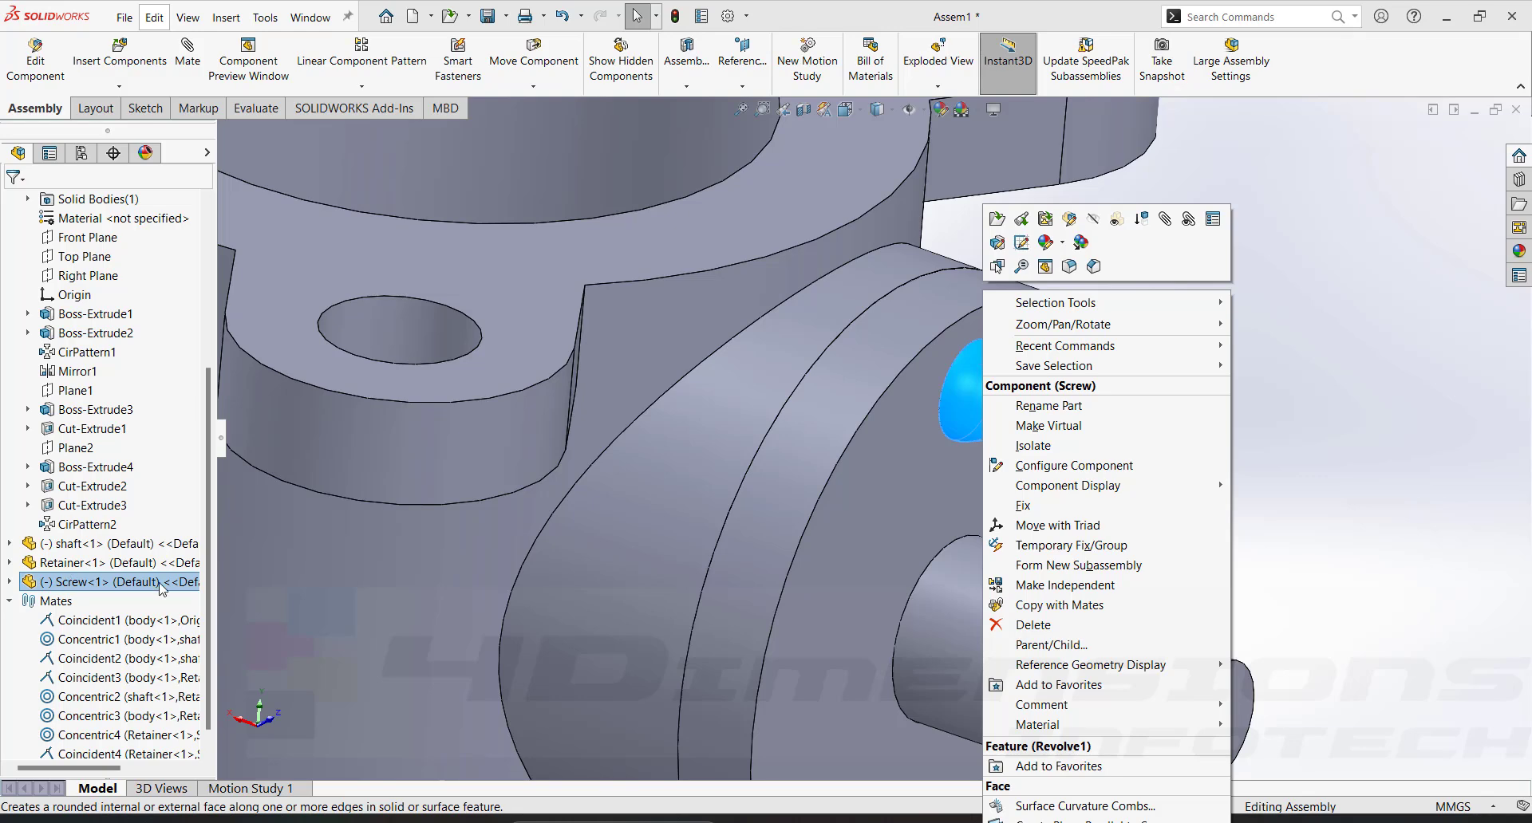
pyautogui.moveTo(207, 608); pyautogui.dragTo(207, 626)
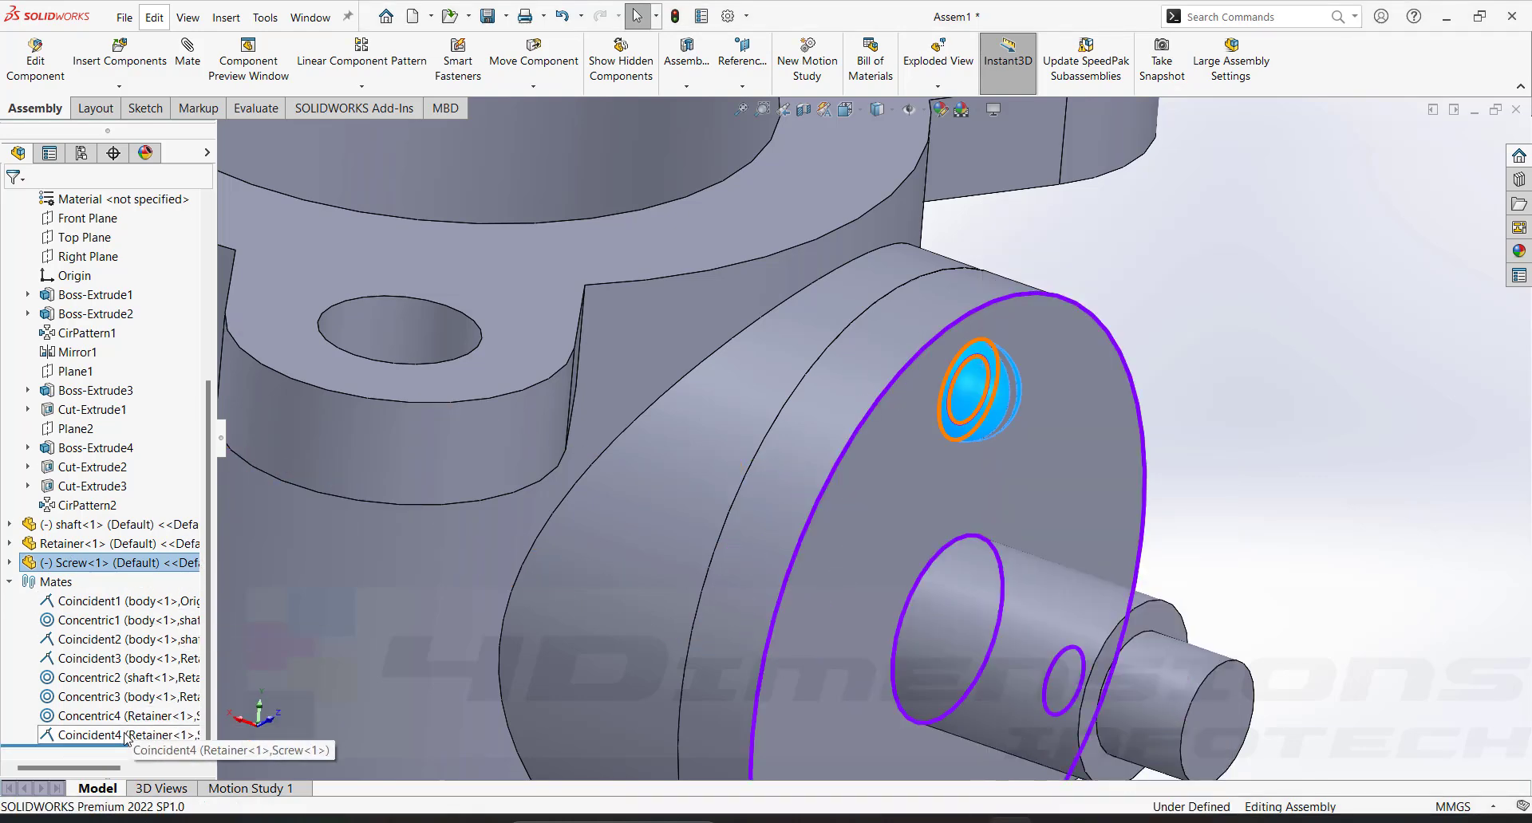
pyautogui.click(1332, 259)
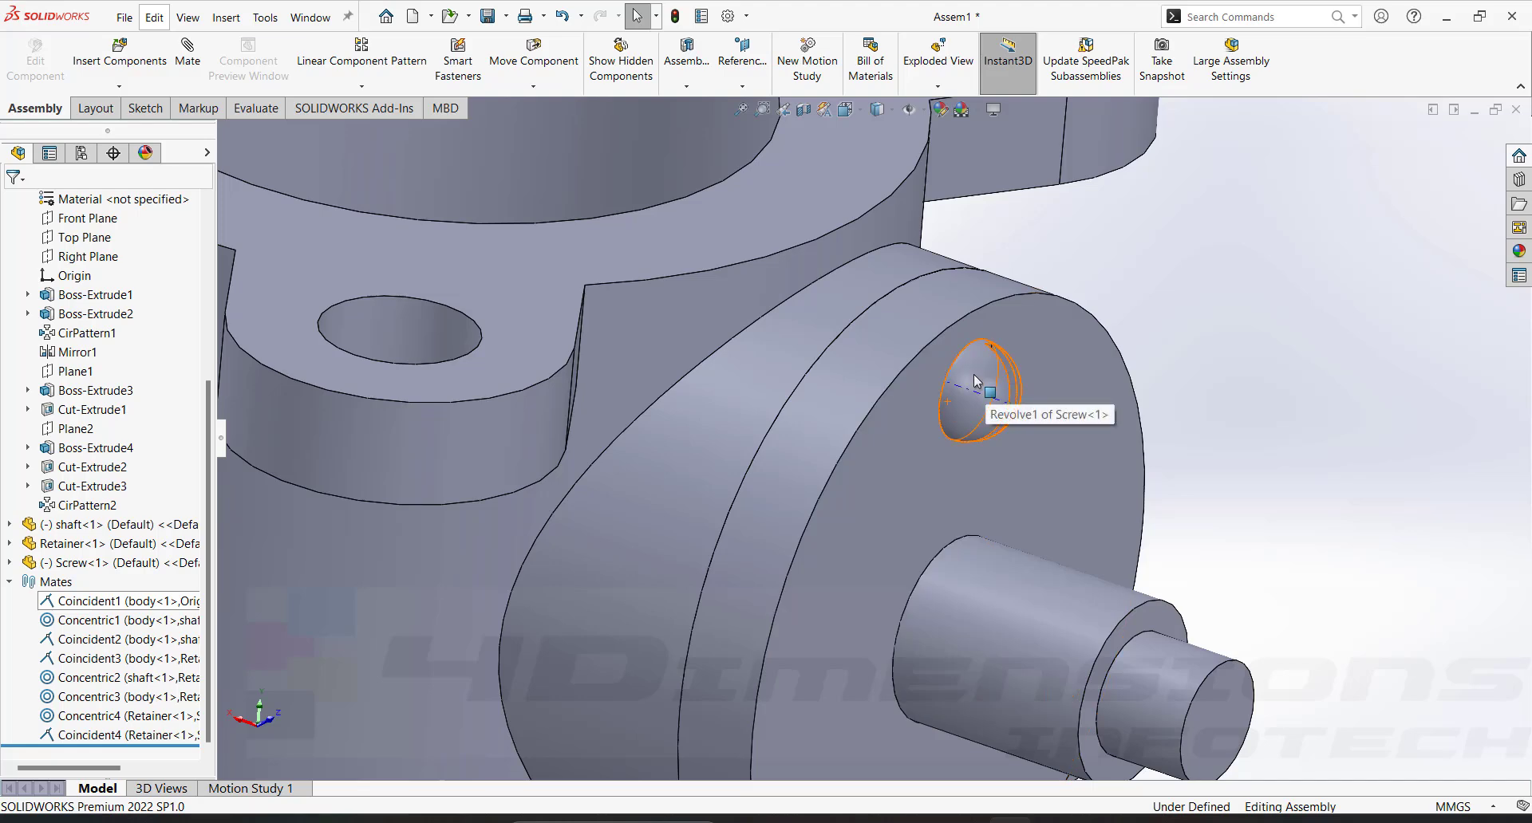
pyautogui.rightClick(987, 391)
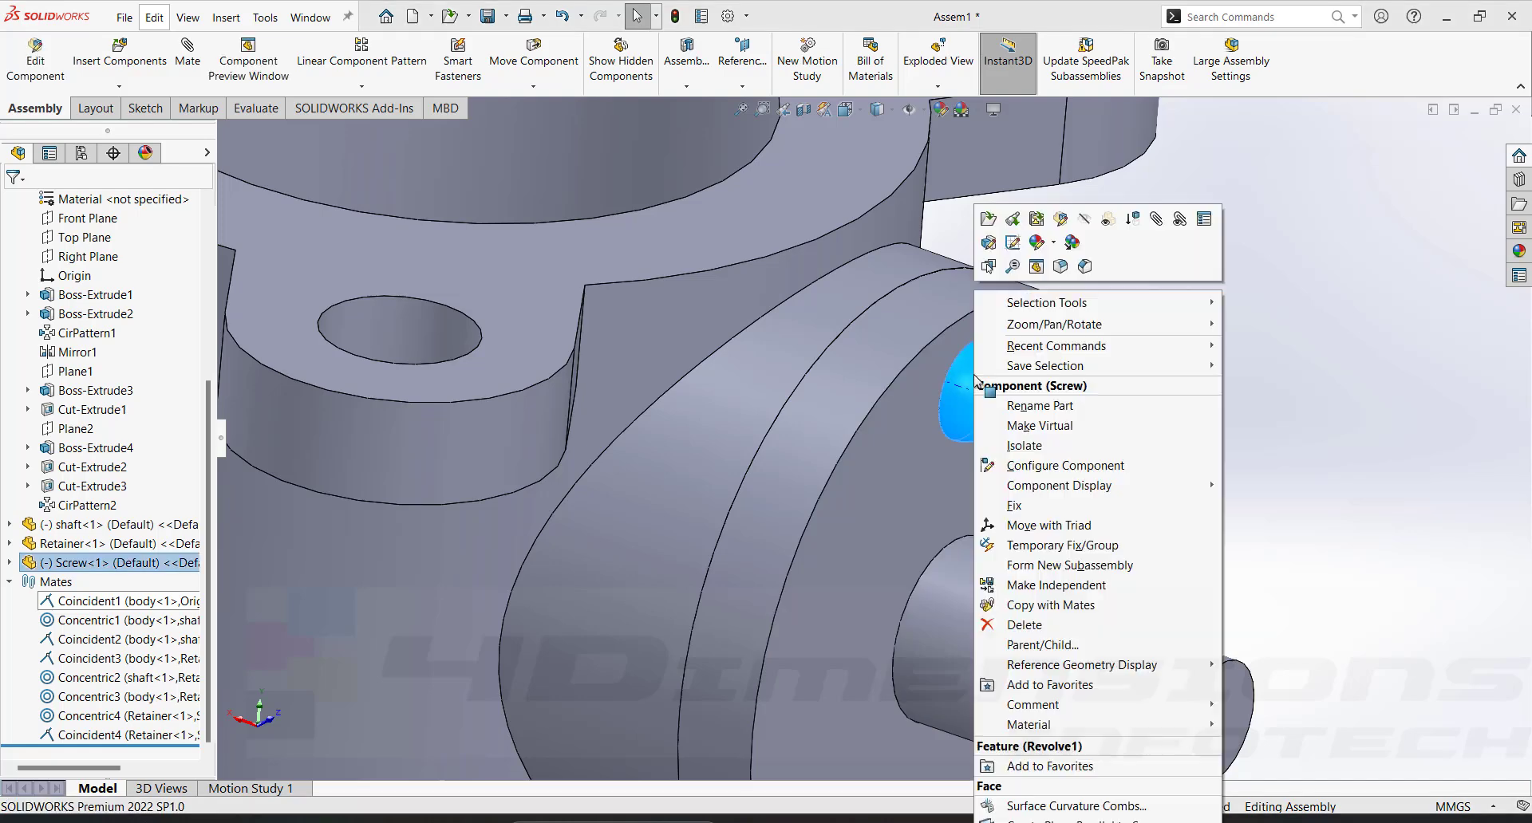
pyautogui.click(1180, 220)
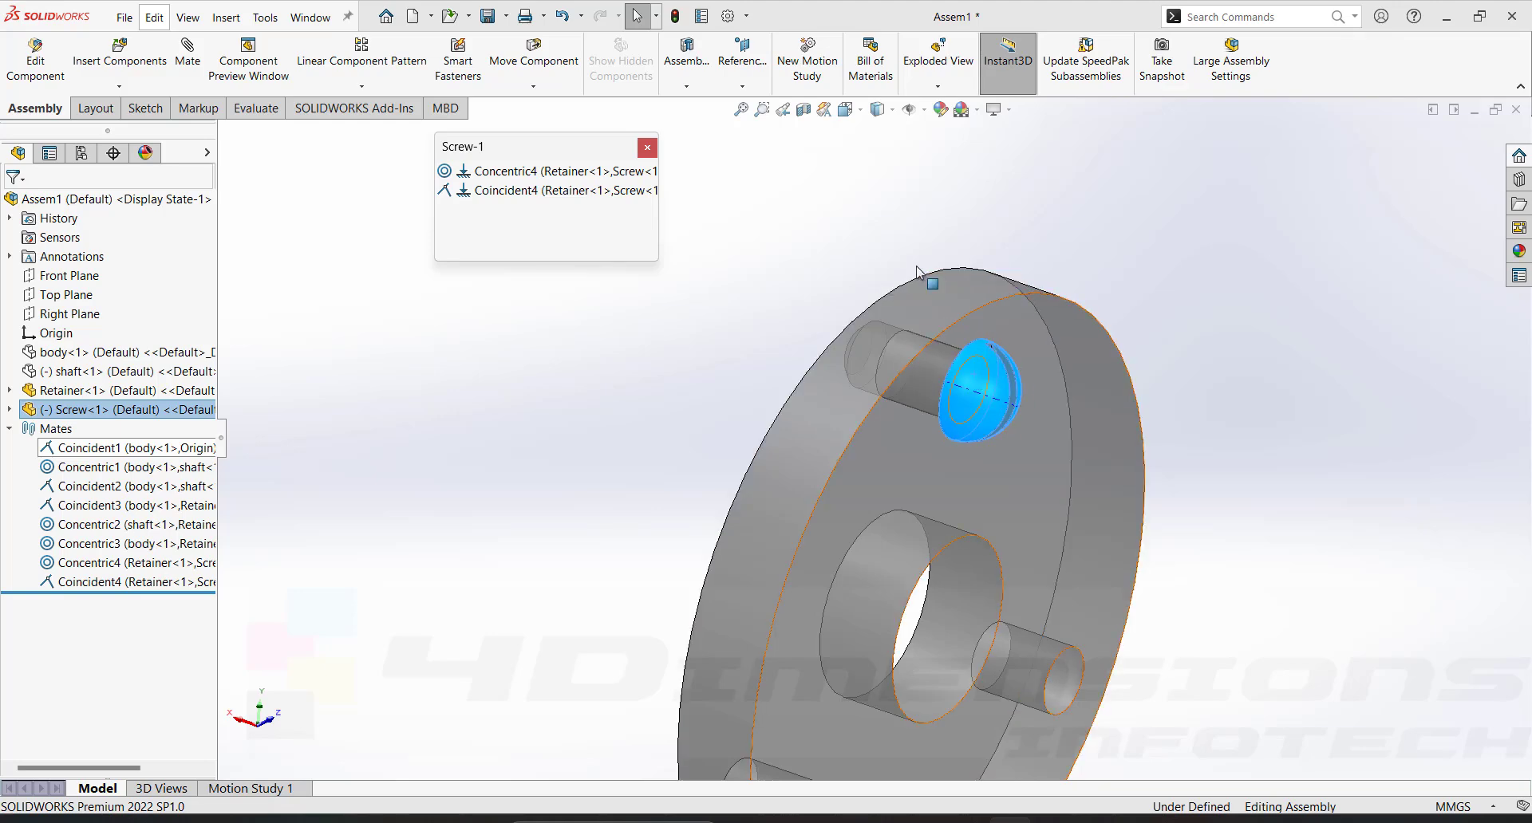
pyautogui.click(467, 190)
pyautogui.click(515, 172)
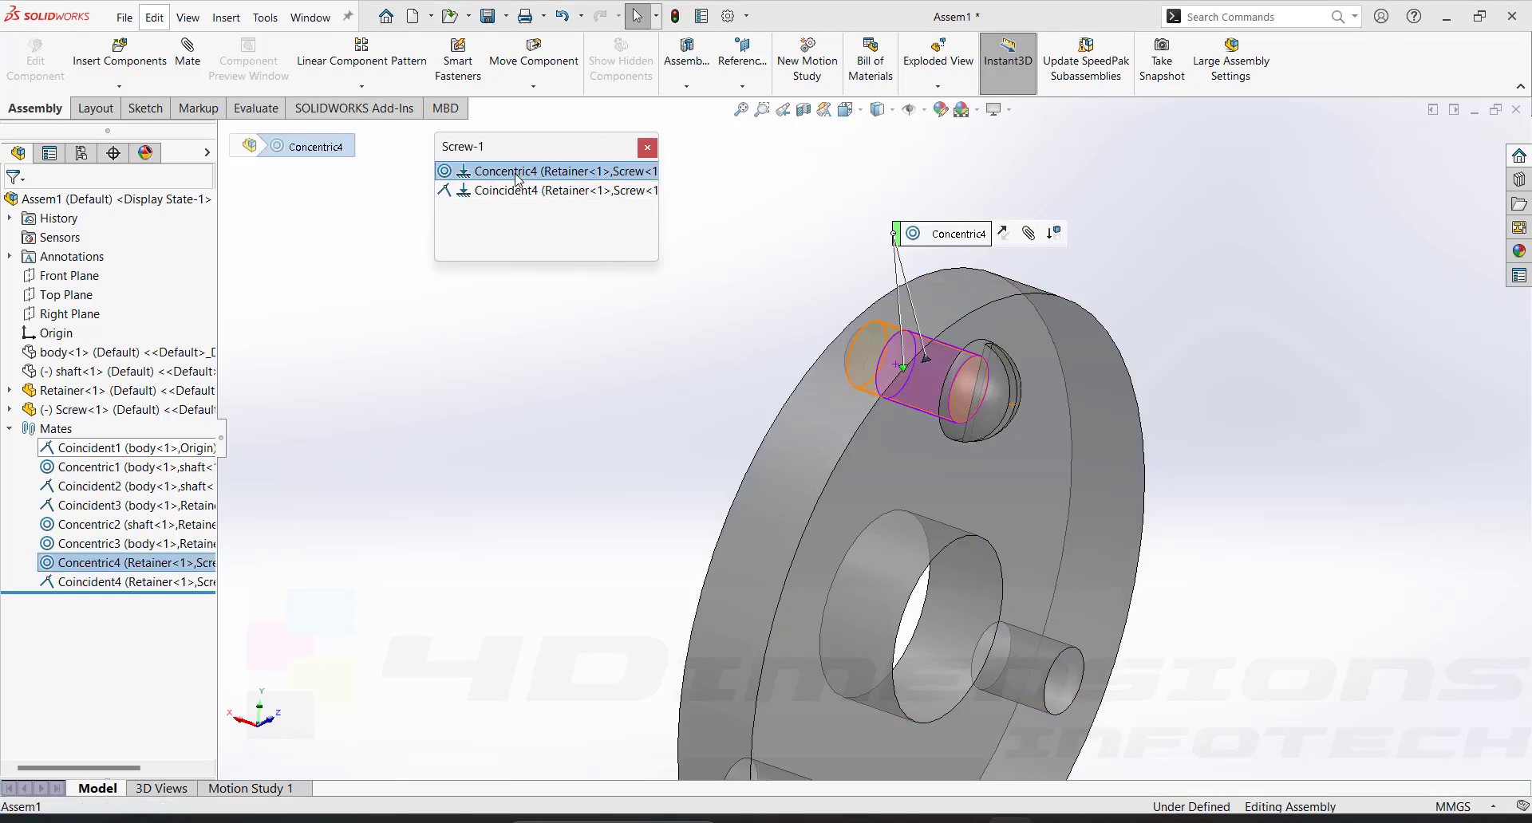
pyautogui.rightClick(516, 174)
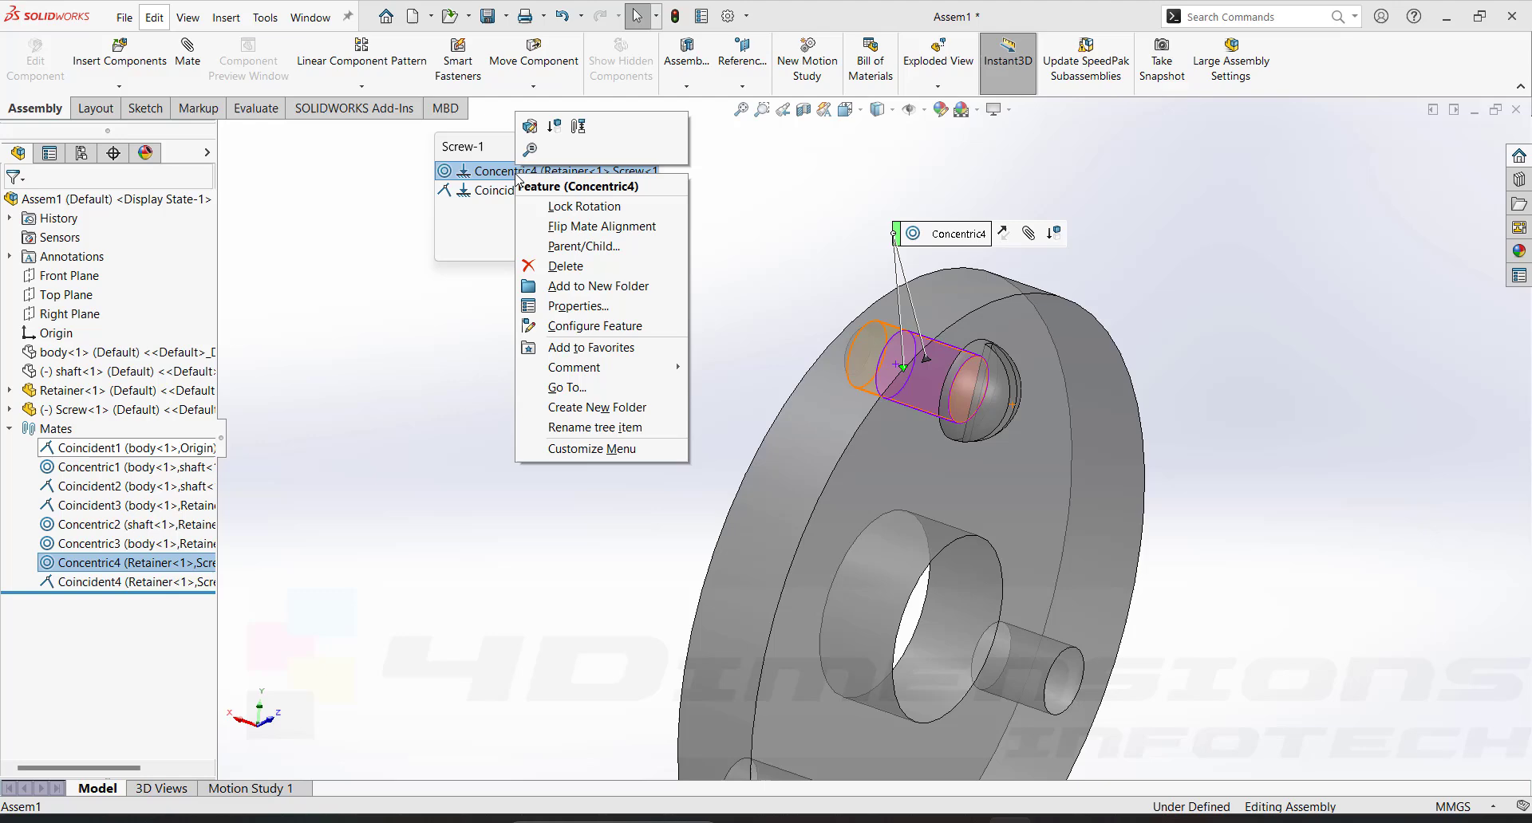
pyautogui.click(599, 209)
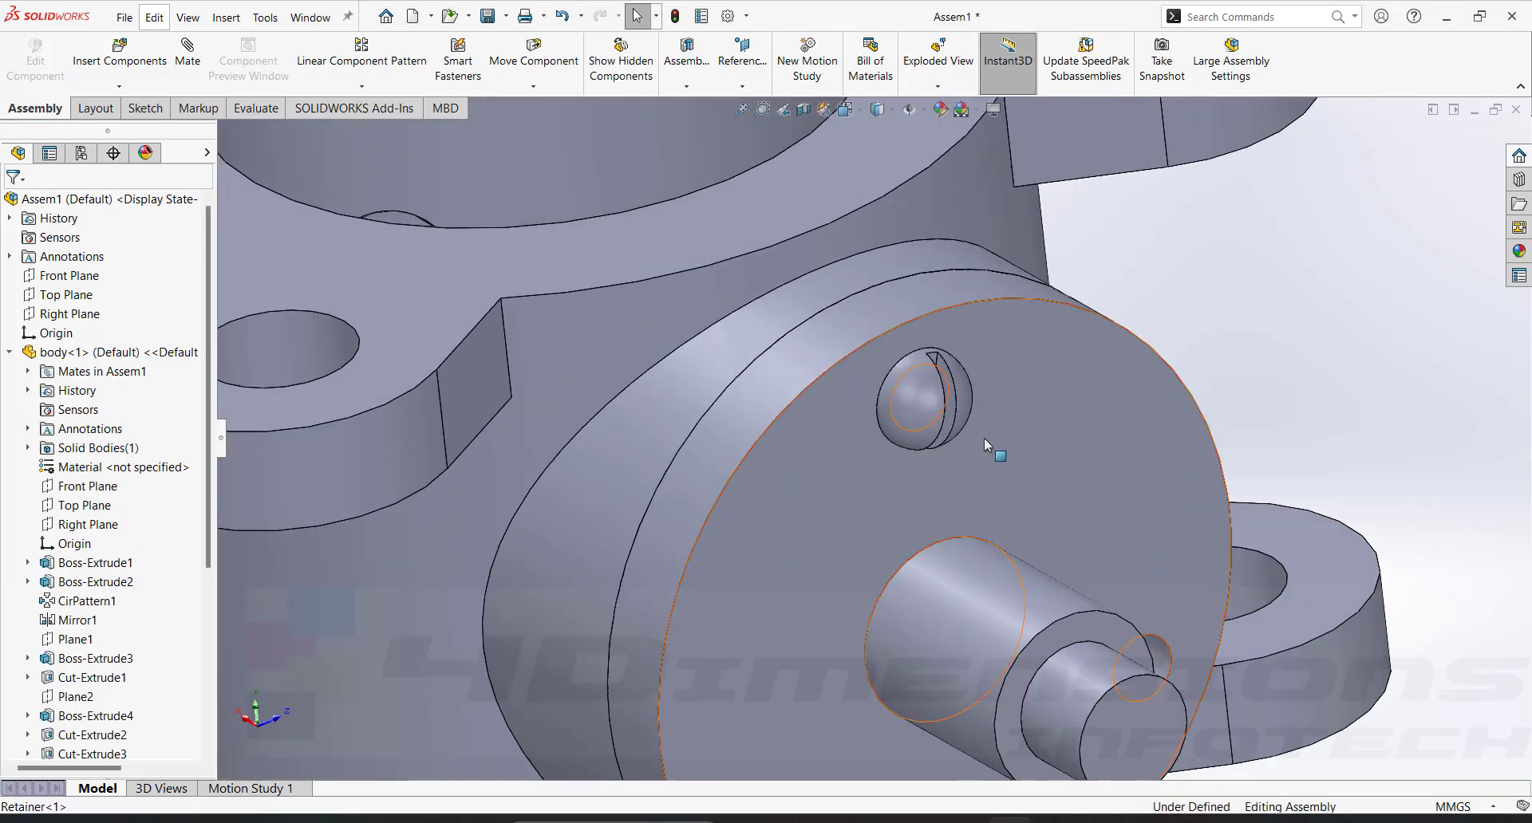
# Try to move and turn the screw by its head to check that it is fully defined
pyautogui.click(914, 399)
pyautogui.keyDown('ctrl'); pyautogui.moveTo(946, 393); pyautogui.dragTo(904, 417, button='middle'); pyautogui.keyUp('ctrl')
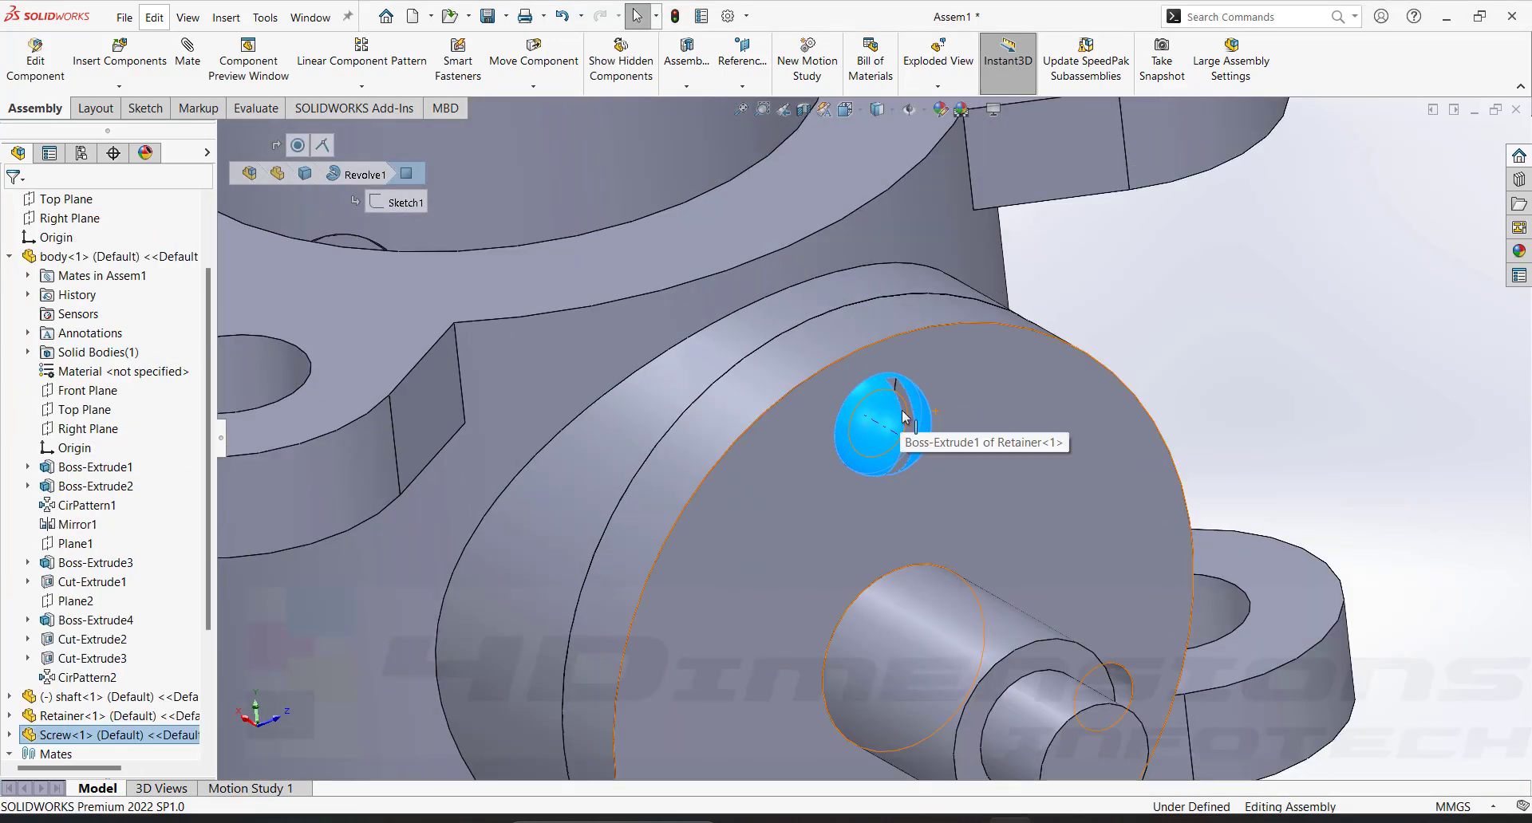
pyautogui.scroll(5, 886, 407)
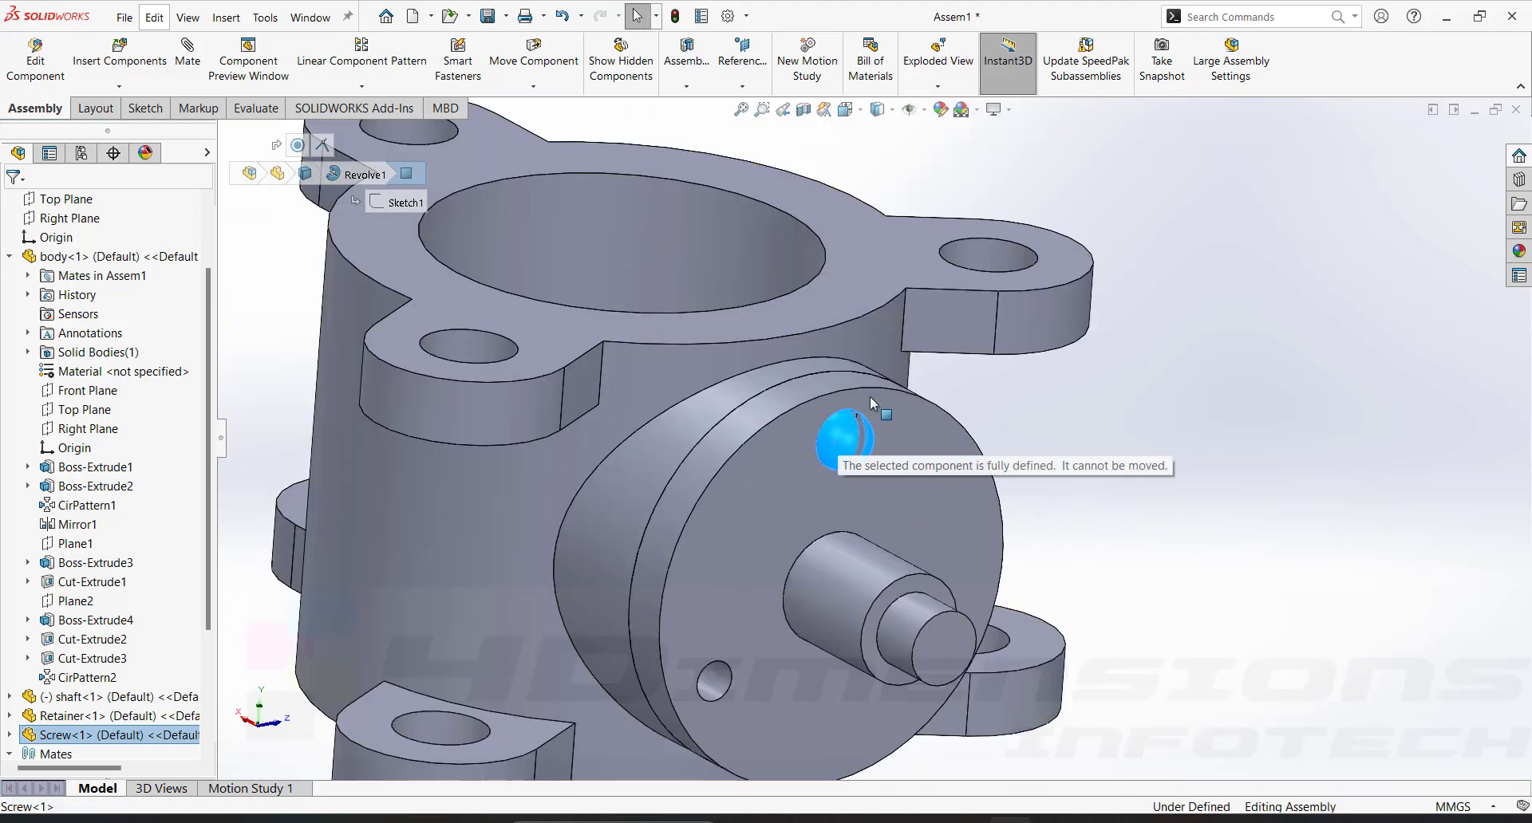
pyautogui.moveTo(870, 396); pyautogui.dragTo(990, 391)
pyautogui.click(985, 413)
pyautogui.moveTo(829, 444); pyautogui.dragTo(998, 399)
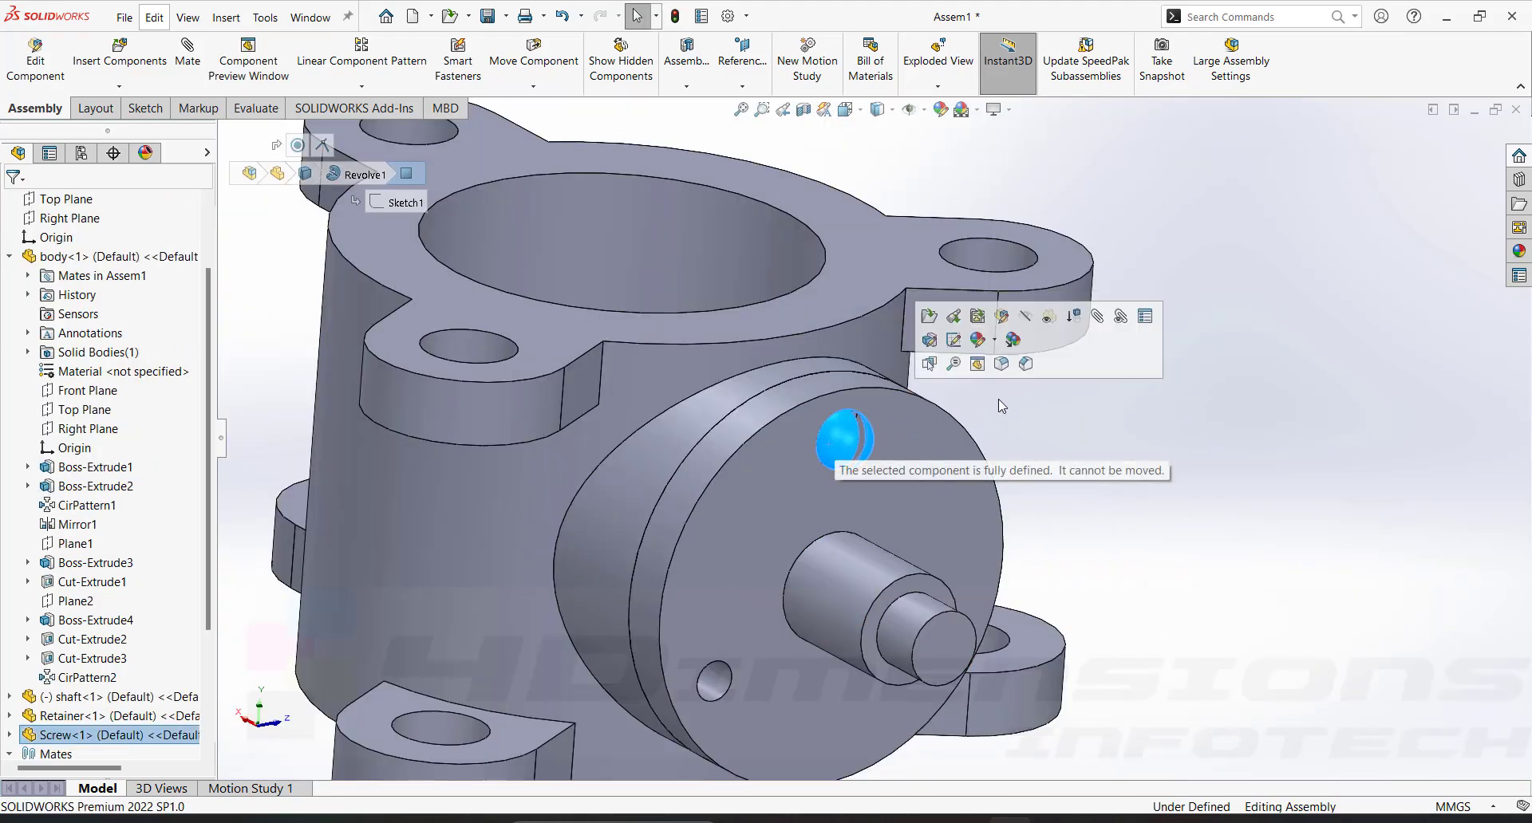
pyautogui.click(997, 402)
pyautogui.moveTo(988, 451); pyautogui.dragTo(964, 467, button='middle')
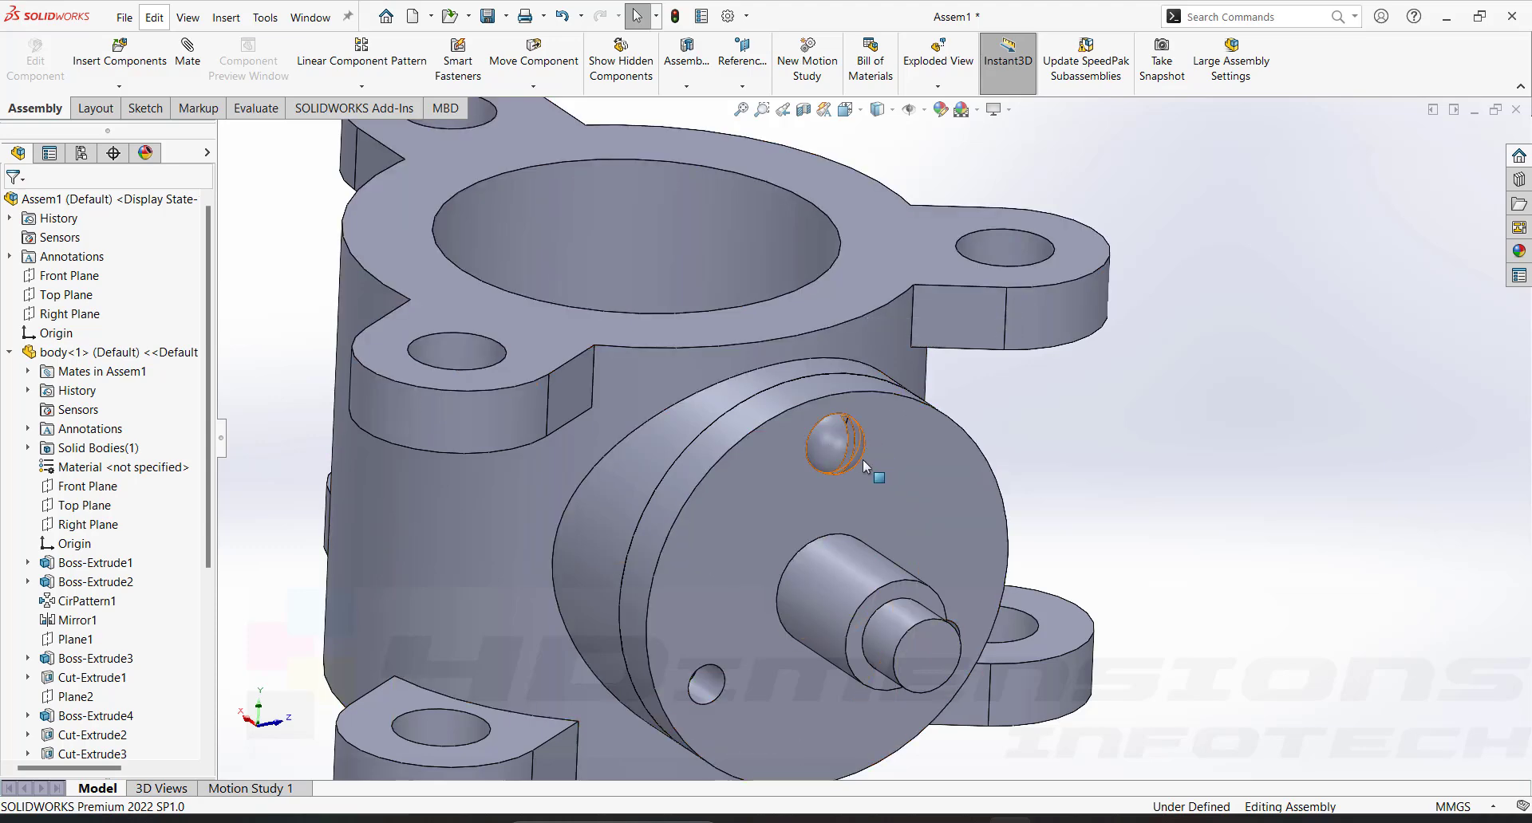
# Start a circular component pattern and choose the retainer's outer circular front edge as its rotation axis
pyautogui.scroll(3, 864, 467)
pyautogui.scroll(1, 911, 563)
pyautogui.moveTo(920, 570); pyautogui.dragTo(913, 519, button='middle')
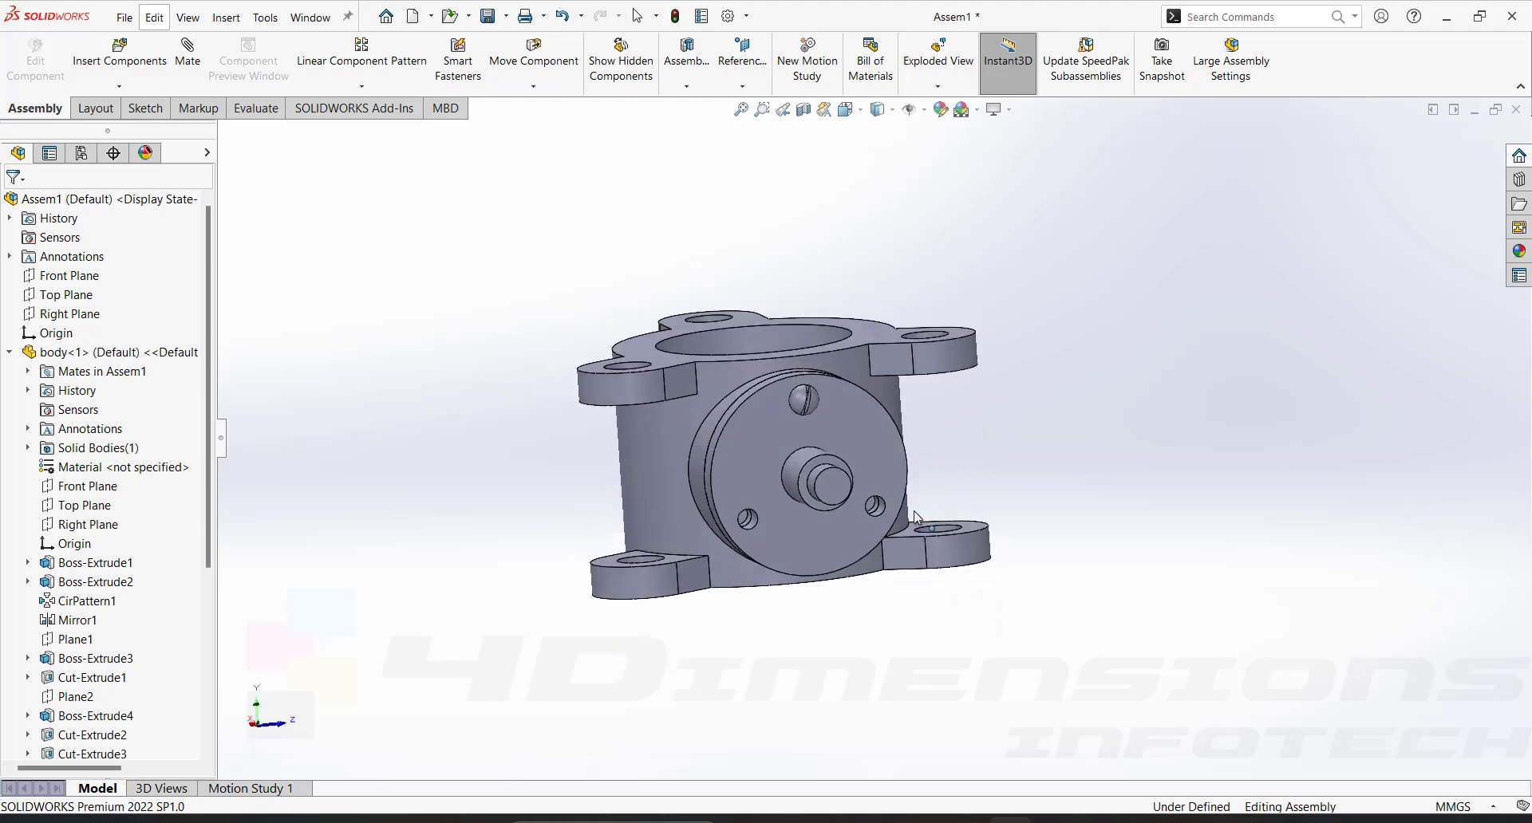
pyautogui.click(363, 87)
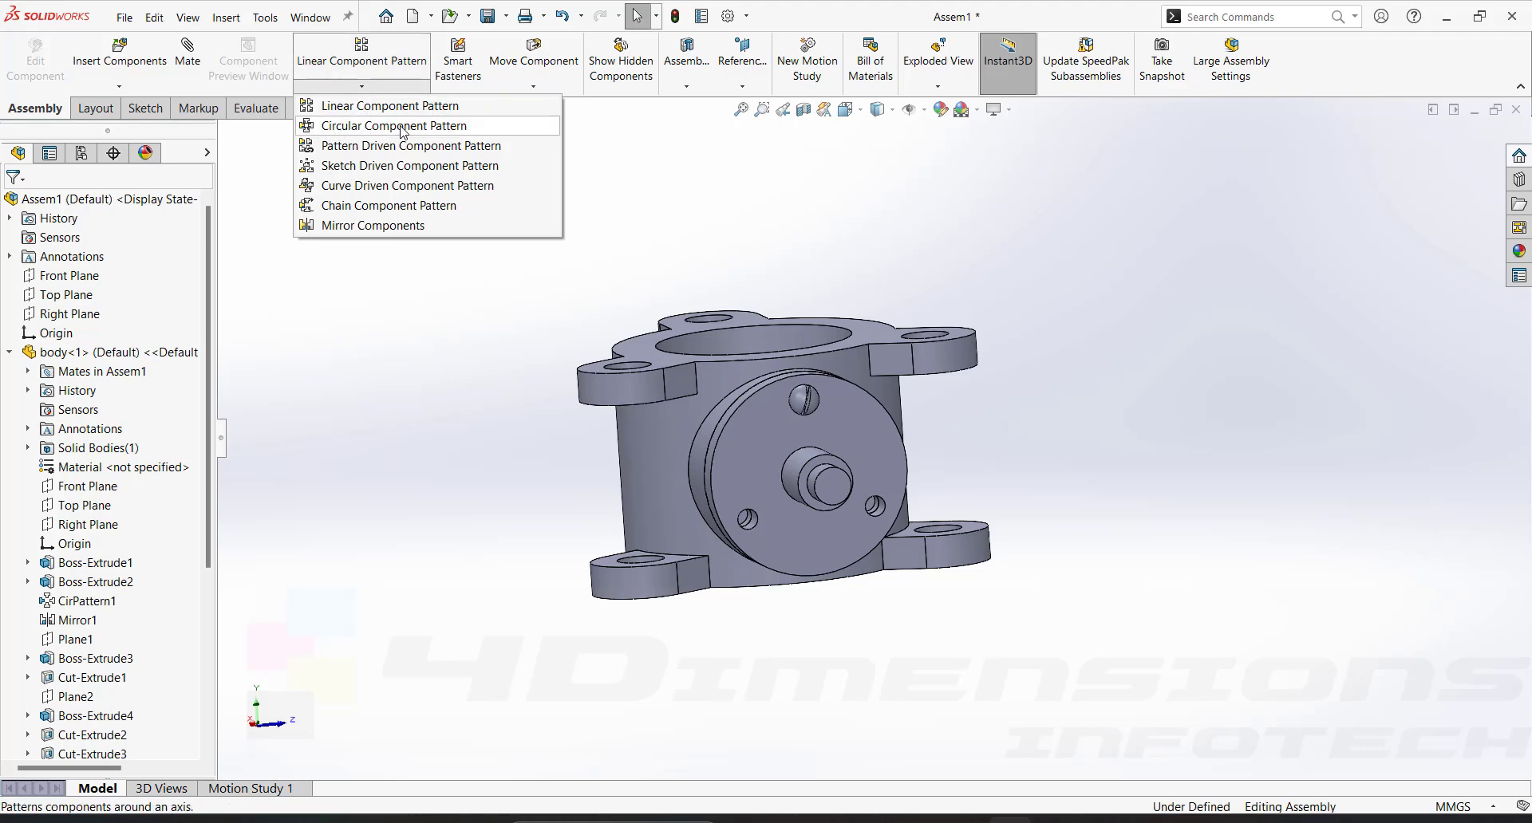
pyautogui.click(638, 264)
pyautogui.scroll(-1, 818, 365)
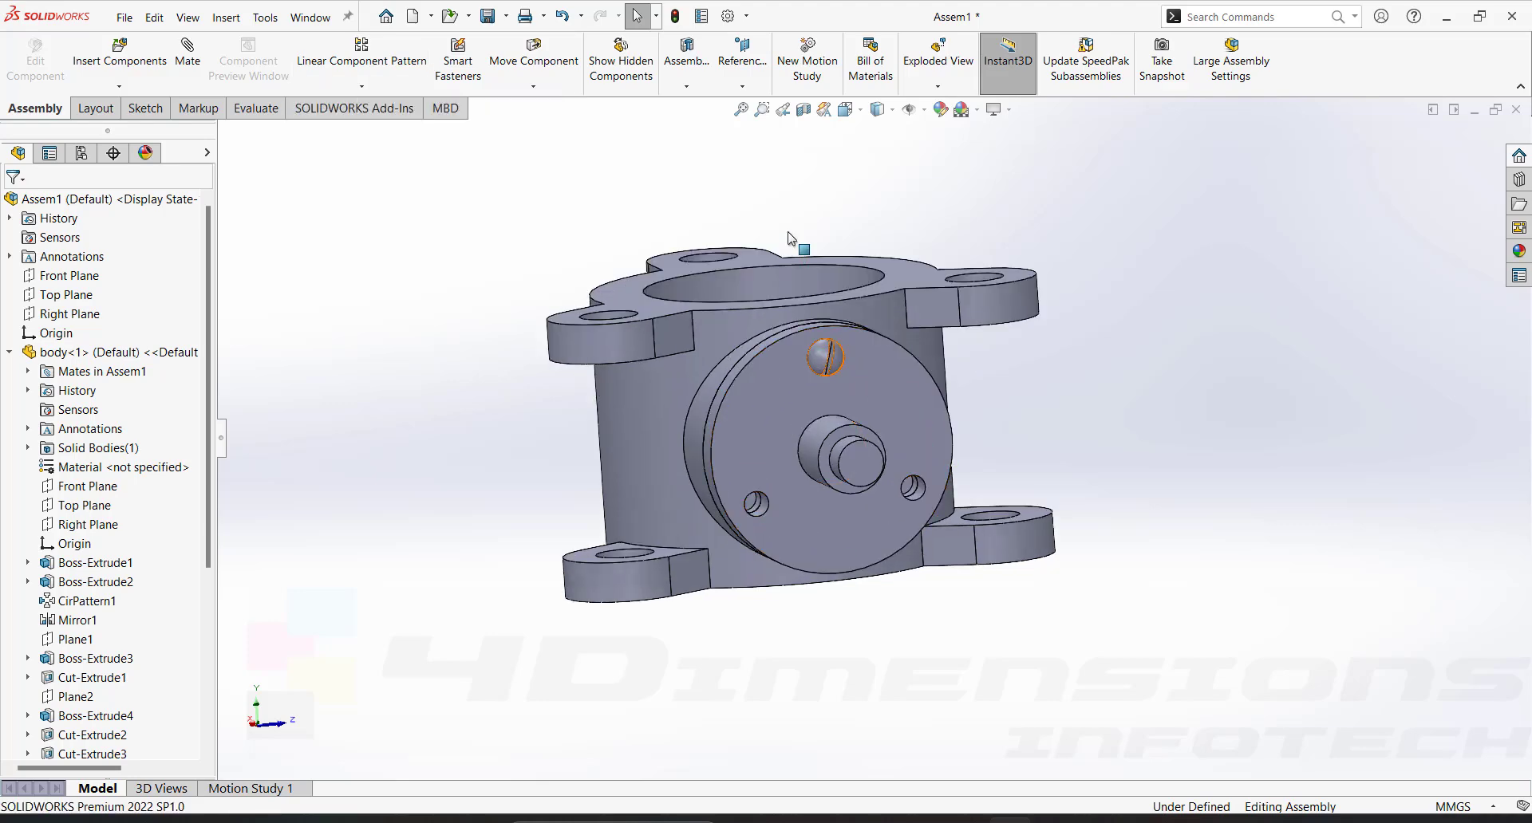
pyautogui.click(361, 85)
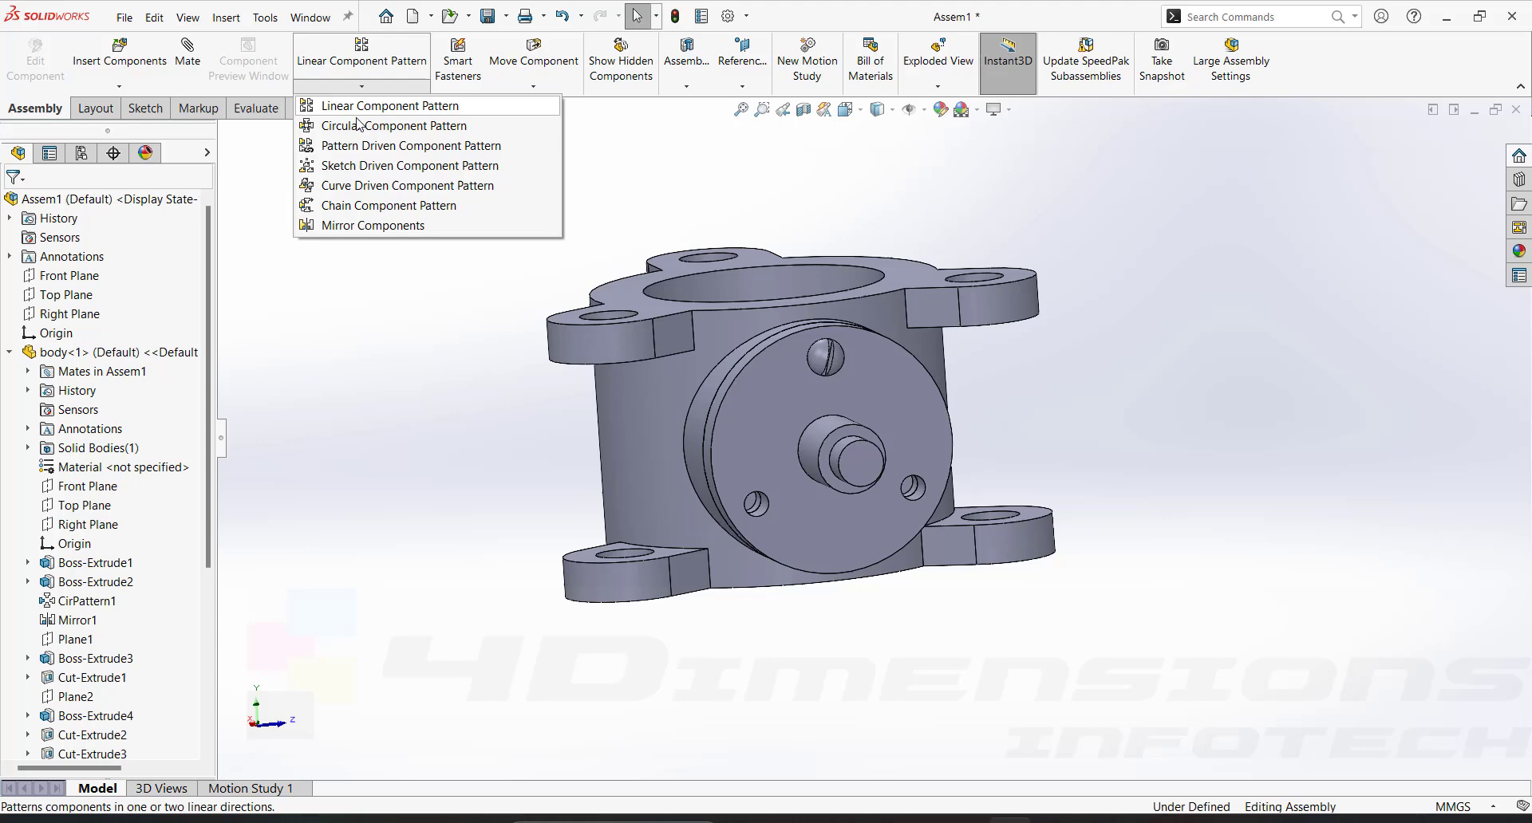
pyautogui.click(397, 127)
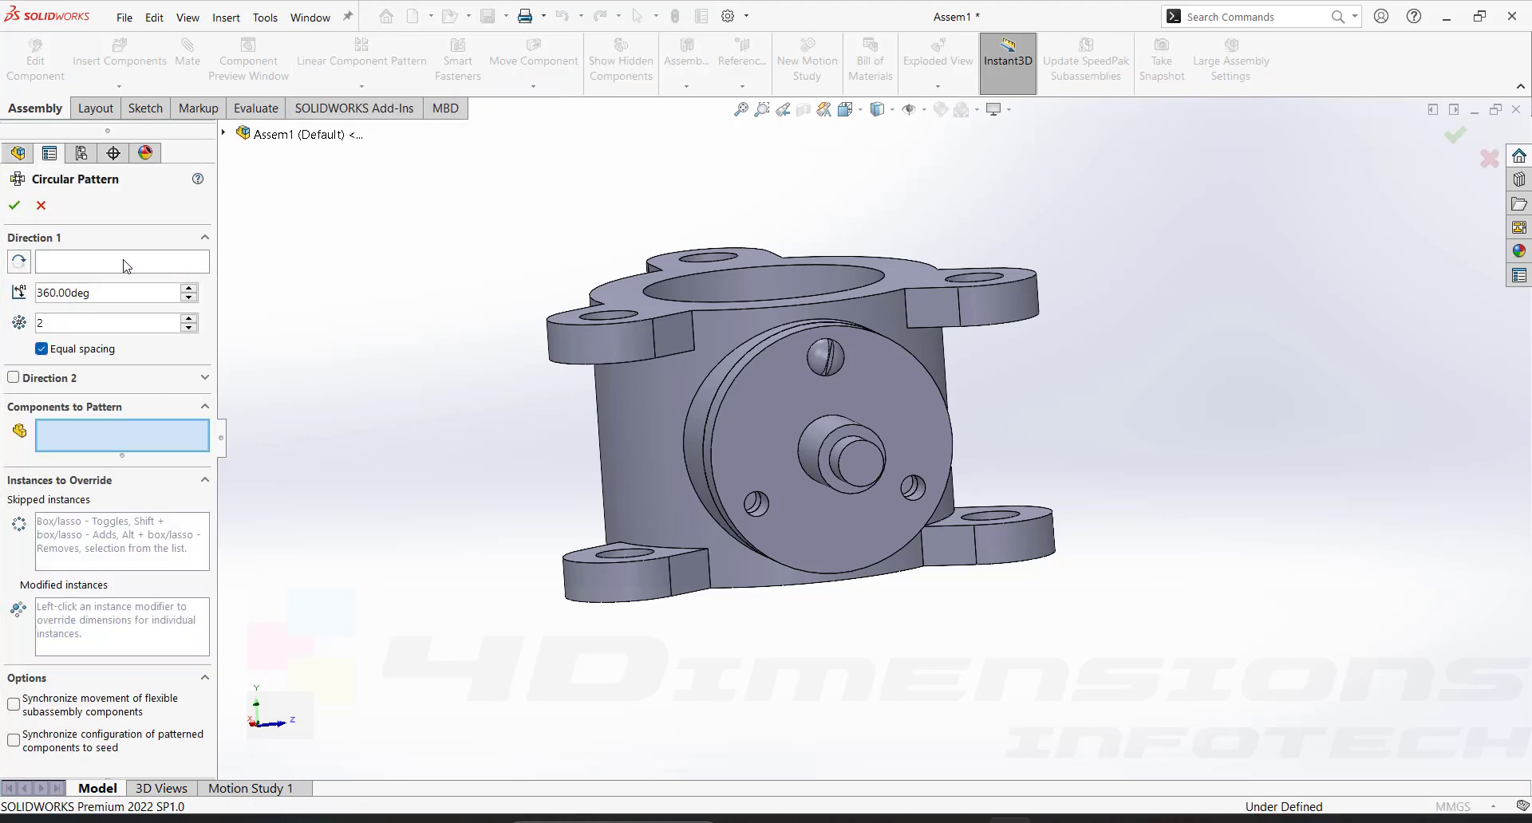
pyautogui.moveTo(90, 264); pyautogui.dragTo(186, 318, button='middle')
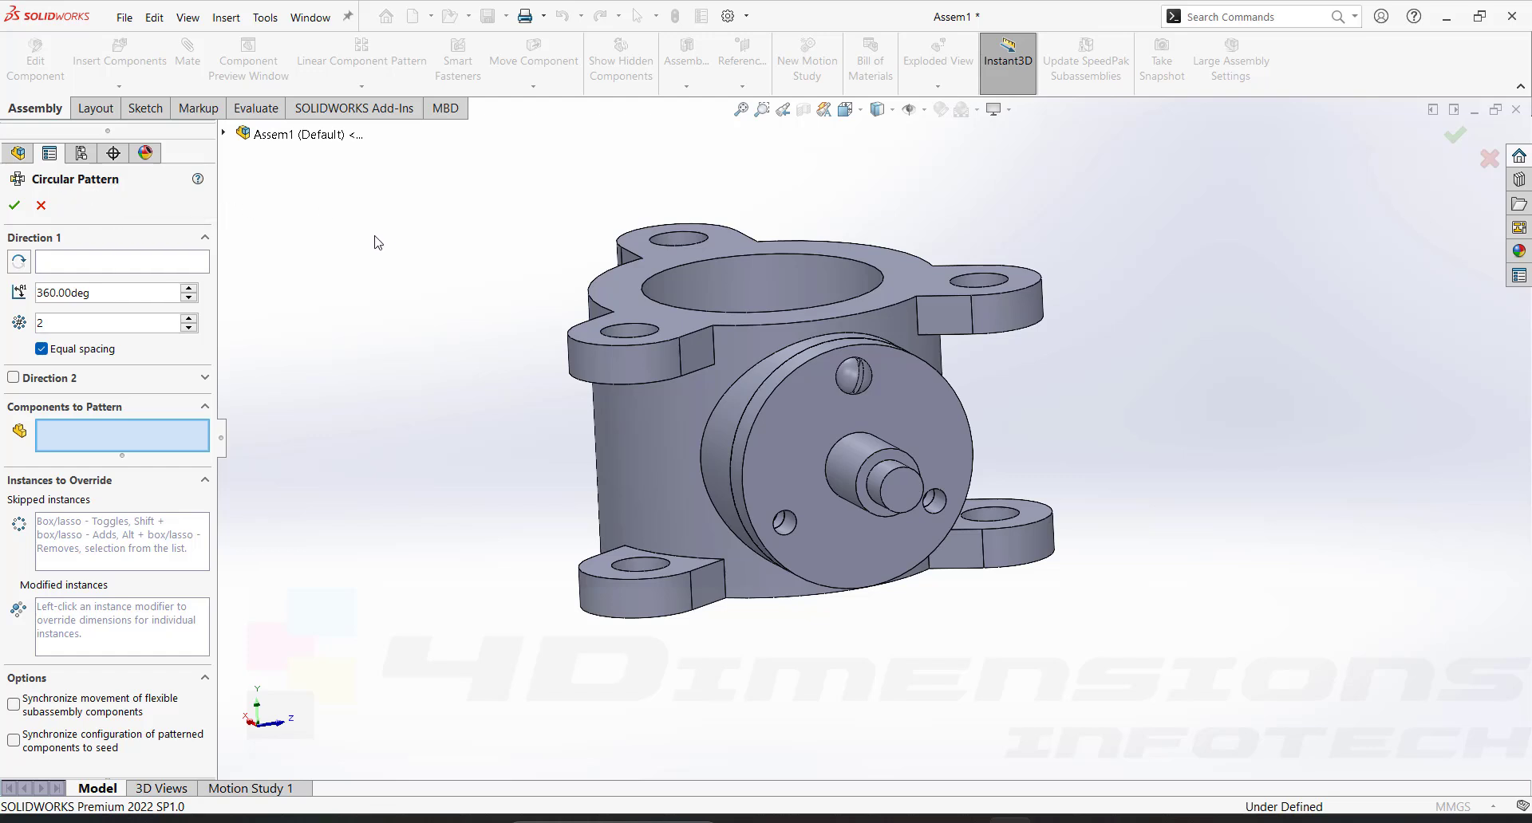
pyautogui.click(118, 265)
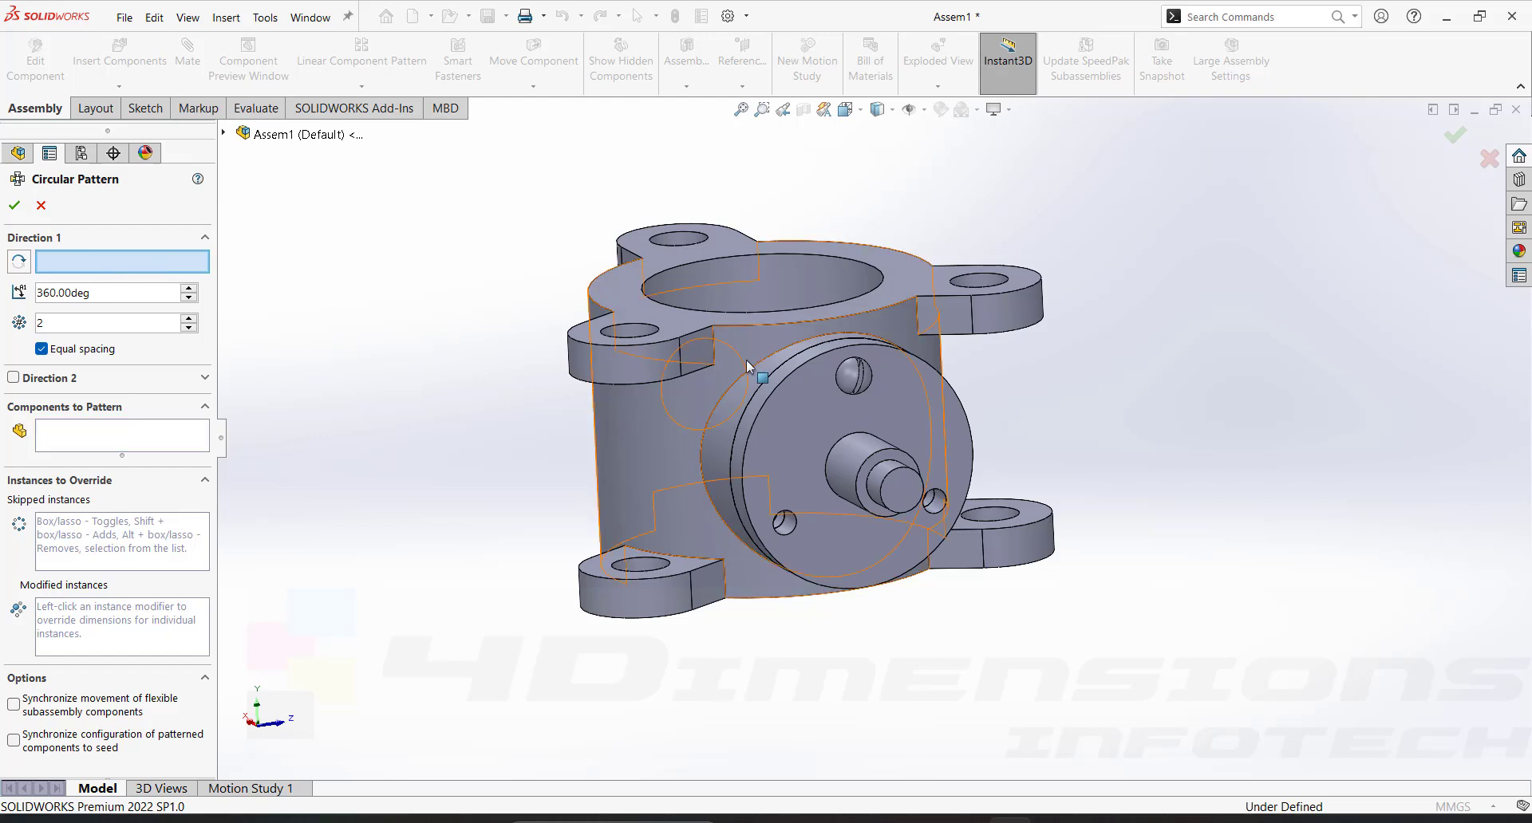
pyautogui.click(788, 375)
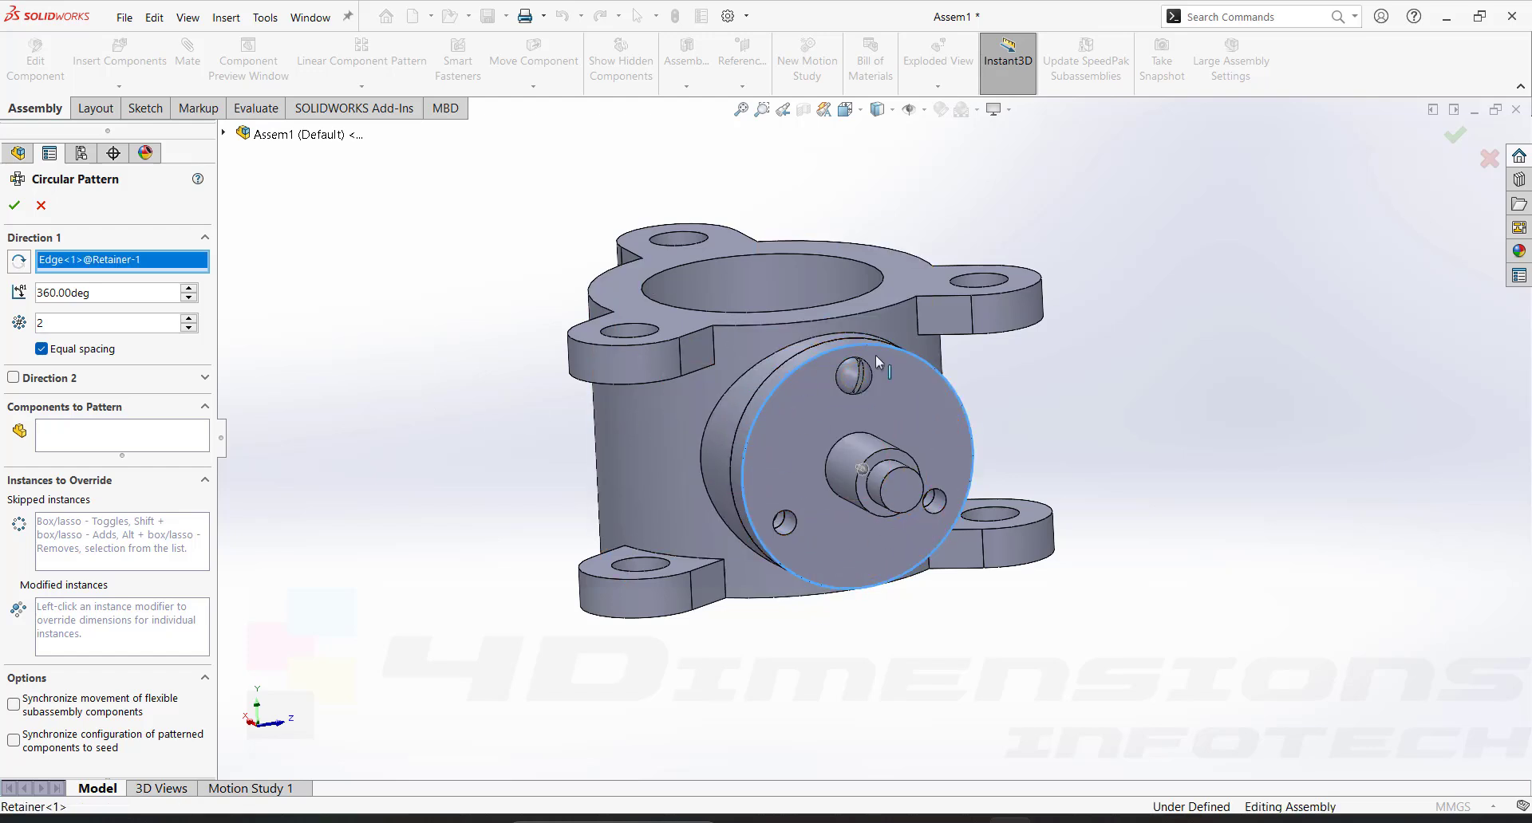
# Pattern the screw around the retainer with 3 equally spaced instances over 360 degrees
pyautogui.click(79, 439)
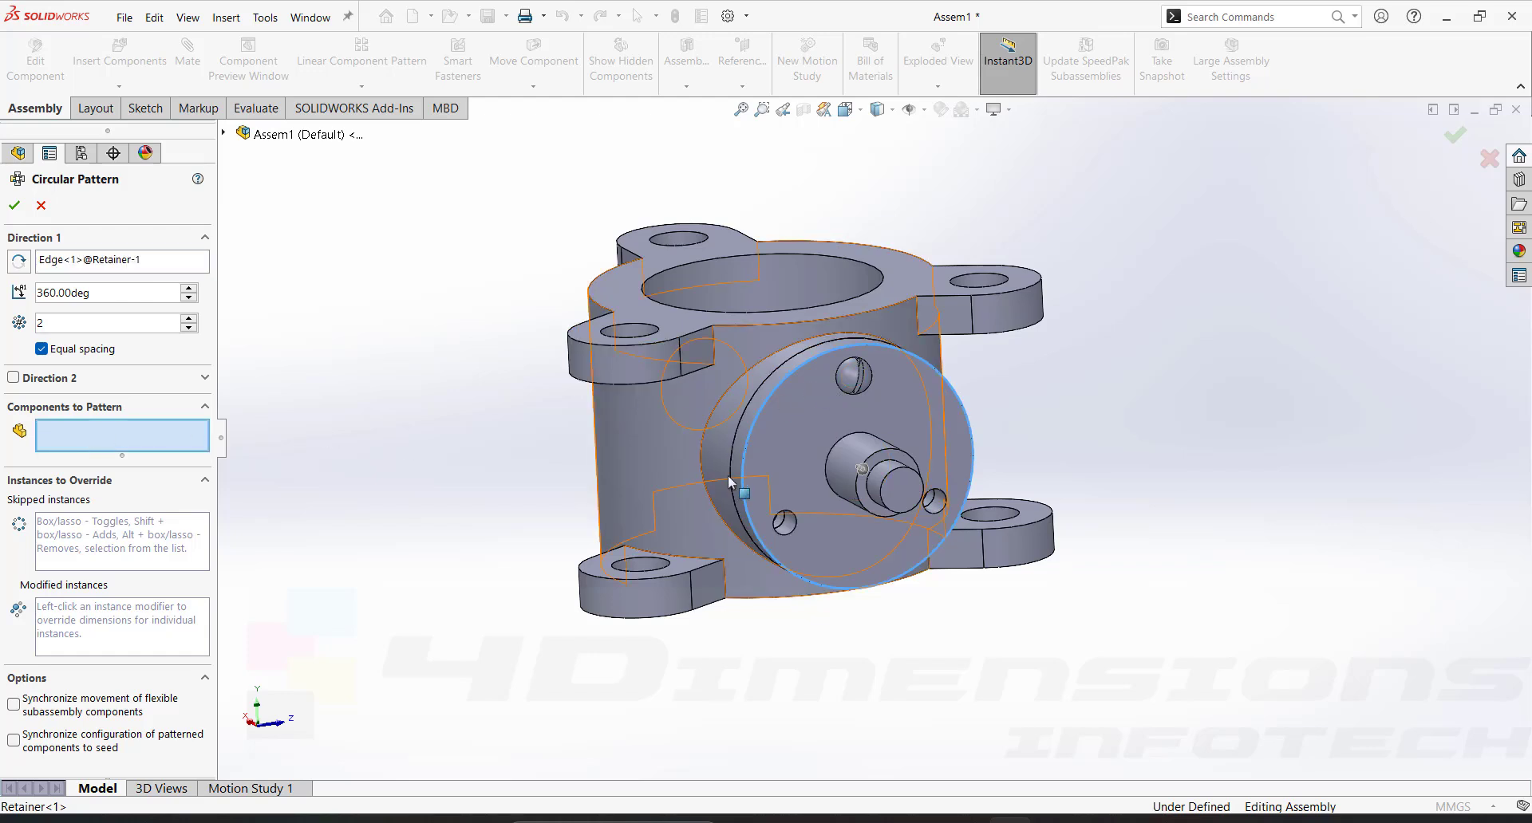
pyautogui.click(843, 391)
pyautogui.click(188, 319)
pyautogui.click(189, 328)
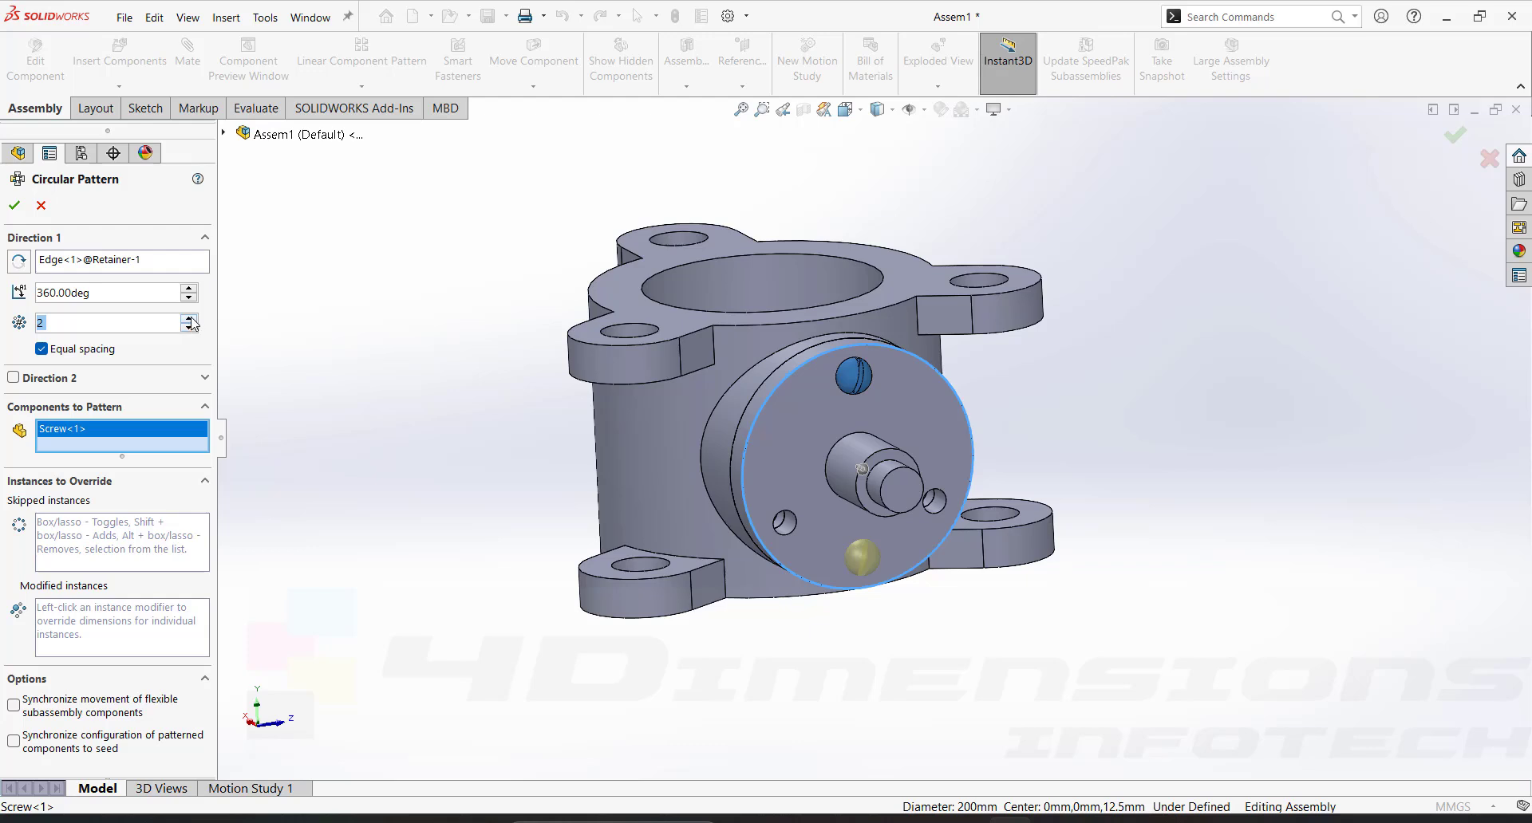
pyautogui.click(192, 320)
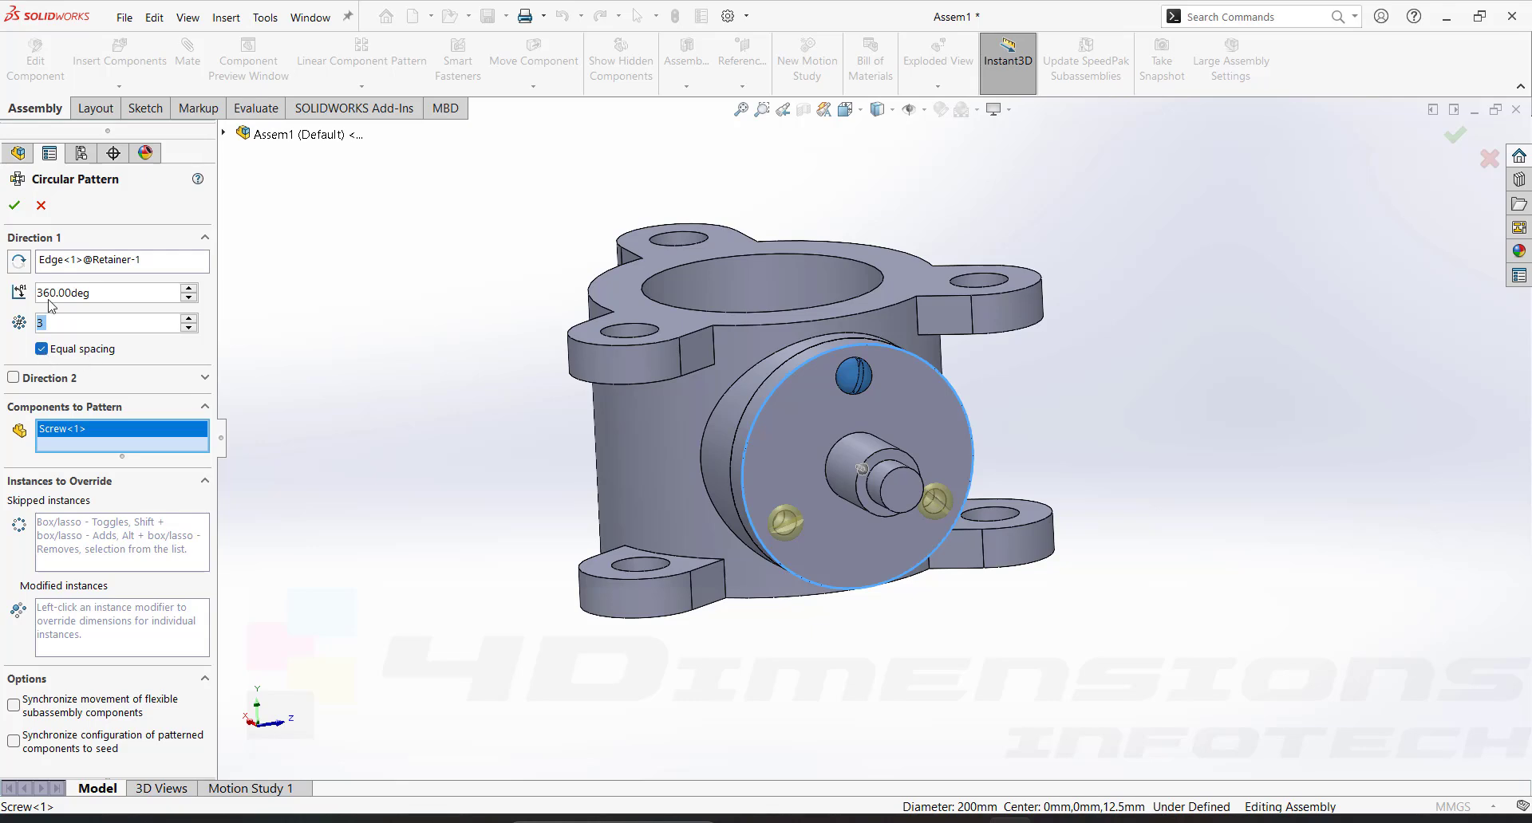
pyautogui.click(13, 212)
# Examine how the patterned screws sit in the retainer's holes and how their slots are oriented
pyautogui.scroll(-2, 958, 542)
pyautogui.moveTo(961, 495); pyautogui.dragTo(910, 389, button='middle')
pyautogui.scroll(4, 799, 429)
pyautogui.scroll(-2, 809, 404)
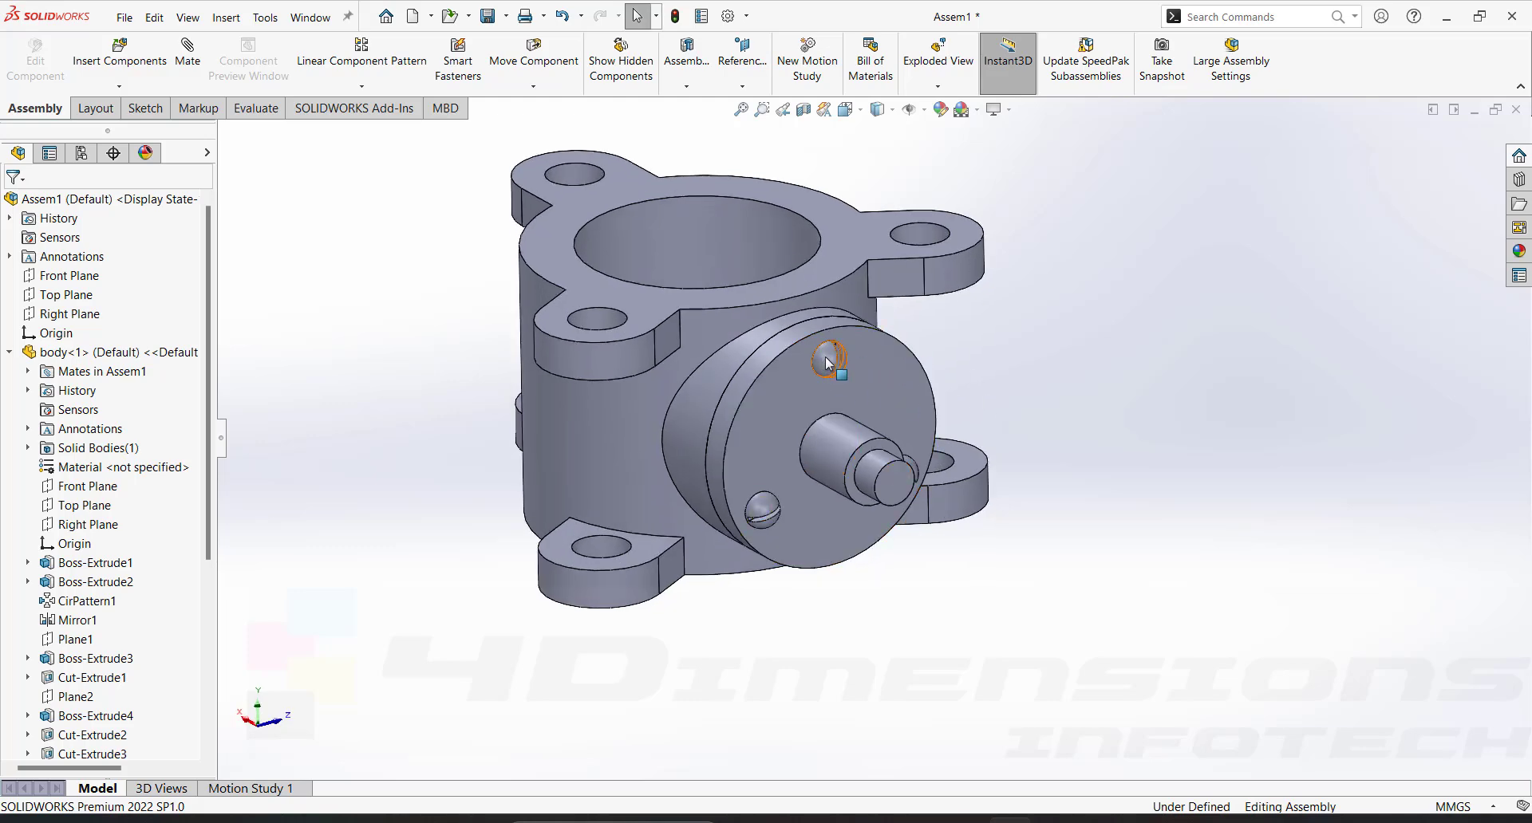
pyautogui.scroll(-2, 822, 363)
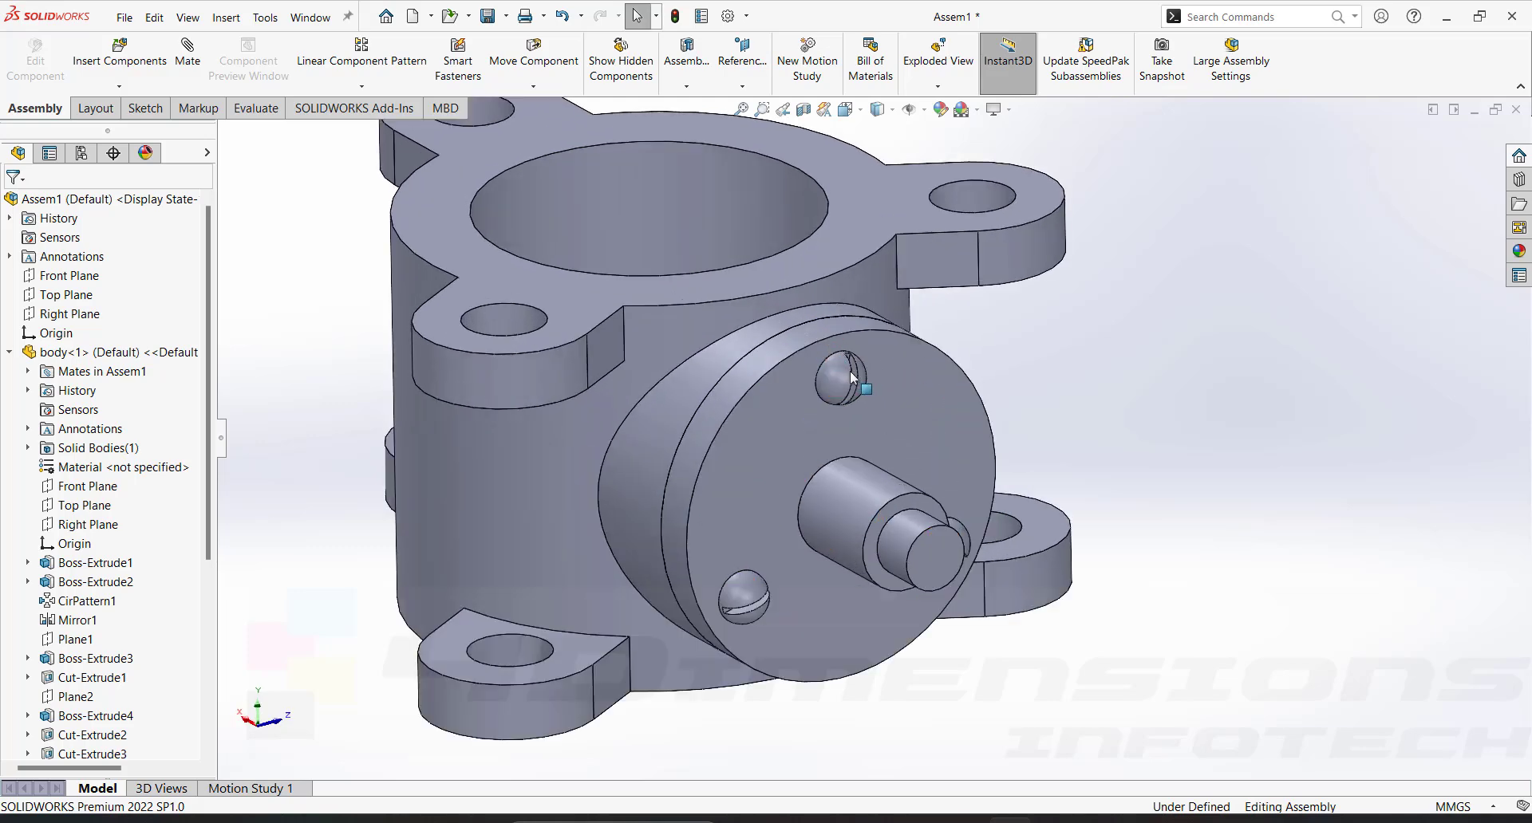
pyautogui.scroll(2, 860, 404)
pyautogui.scroll(-2, 858, 399)
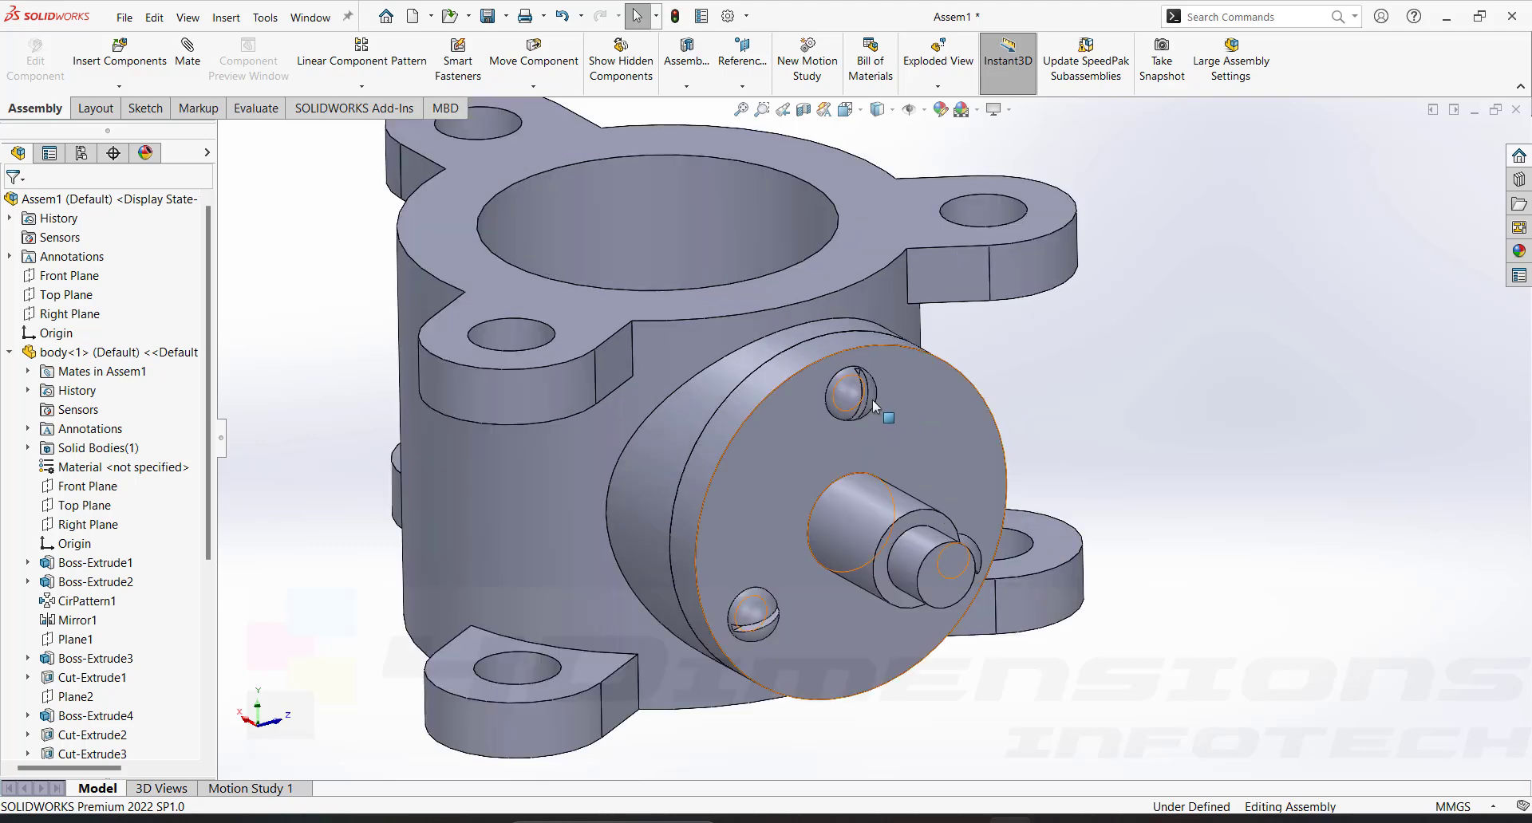
pyautogui.scroll(4, 802, 450)
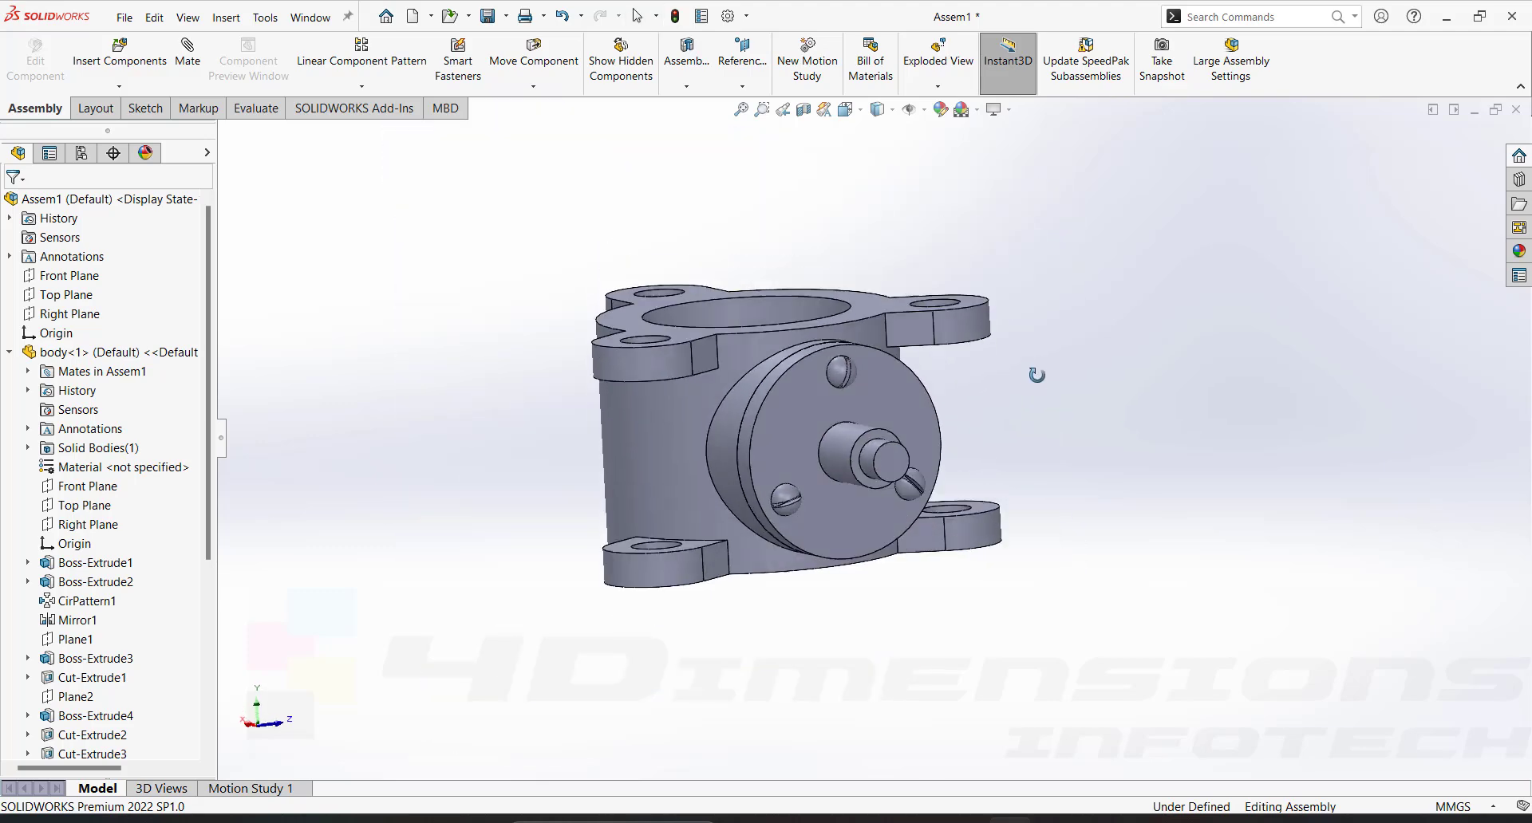
pyautogui.scroll(-3, 854, 439)
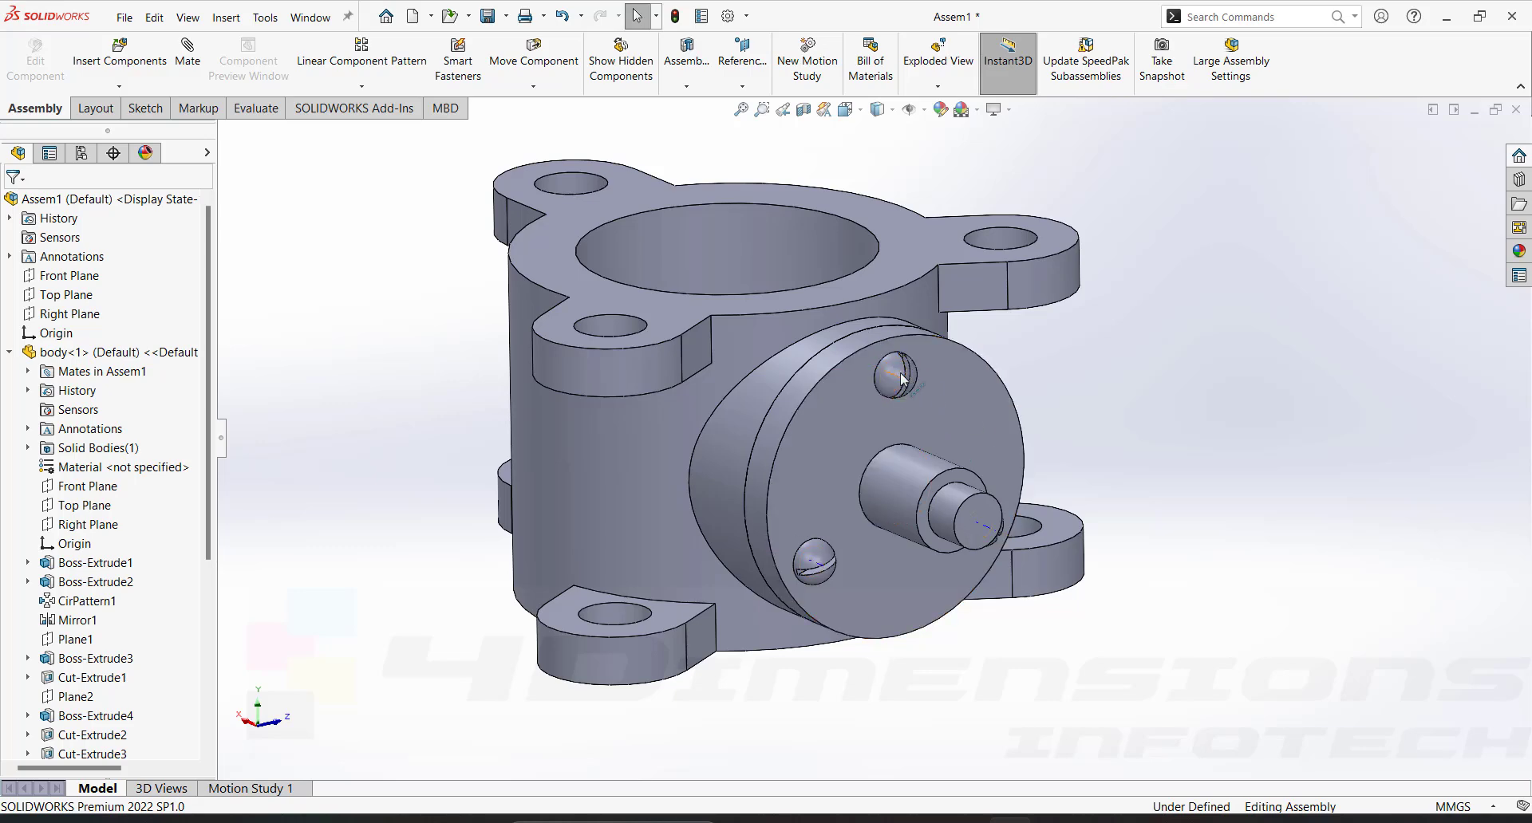
# Try to move and turn the upper screw on the retainer to check that it is fixed
pyautogui.moveTo(899, 372); pyautogui.dragTo(802, 568)
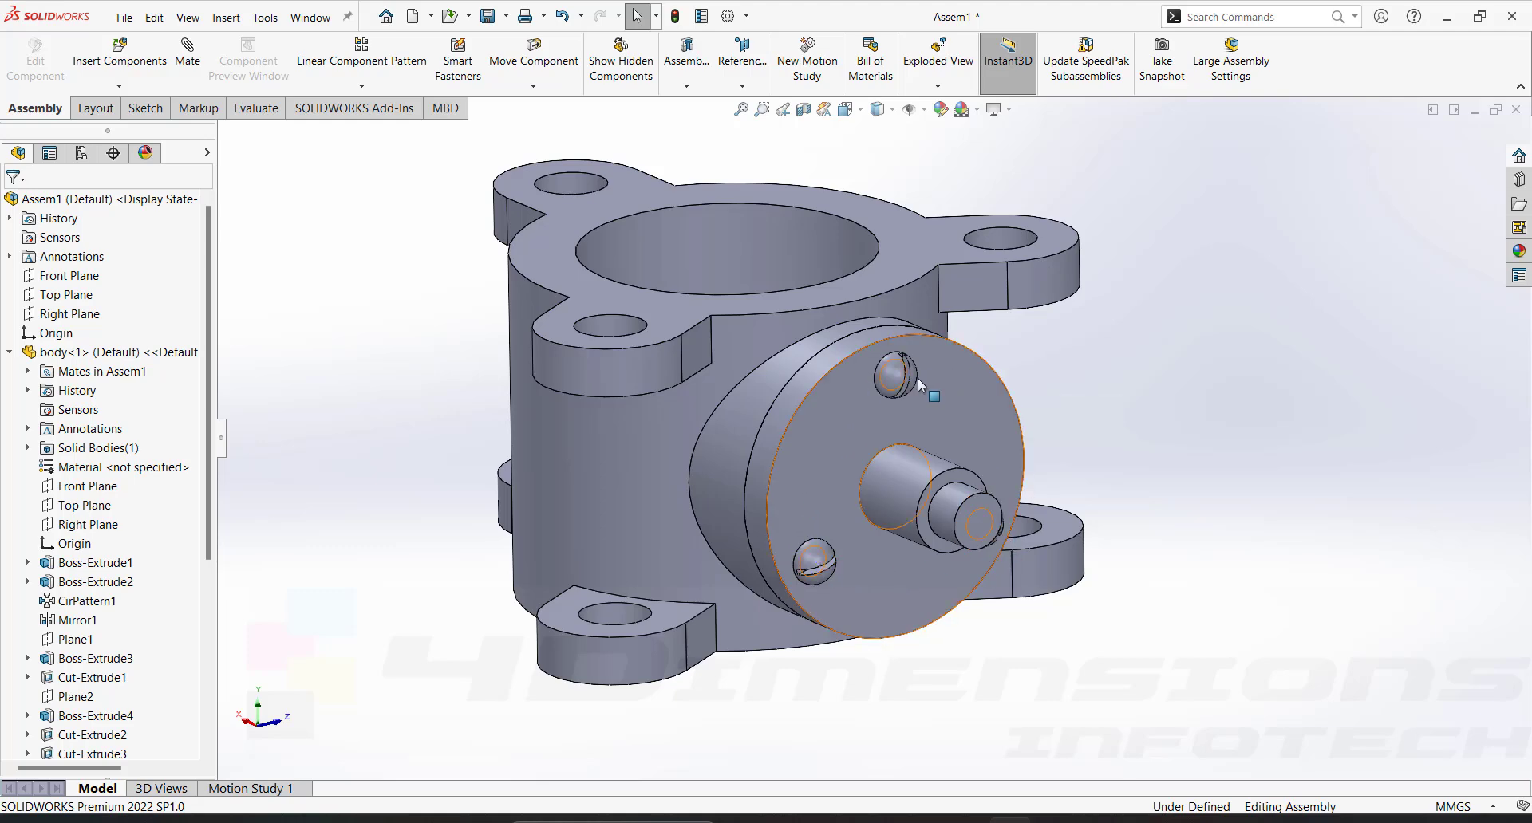
pyautogui.moveTo(904, 382); pyautogui.dragTo(950, 399)
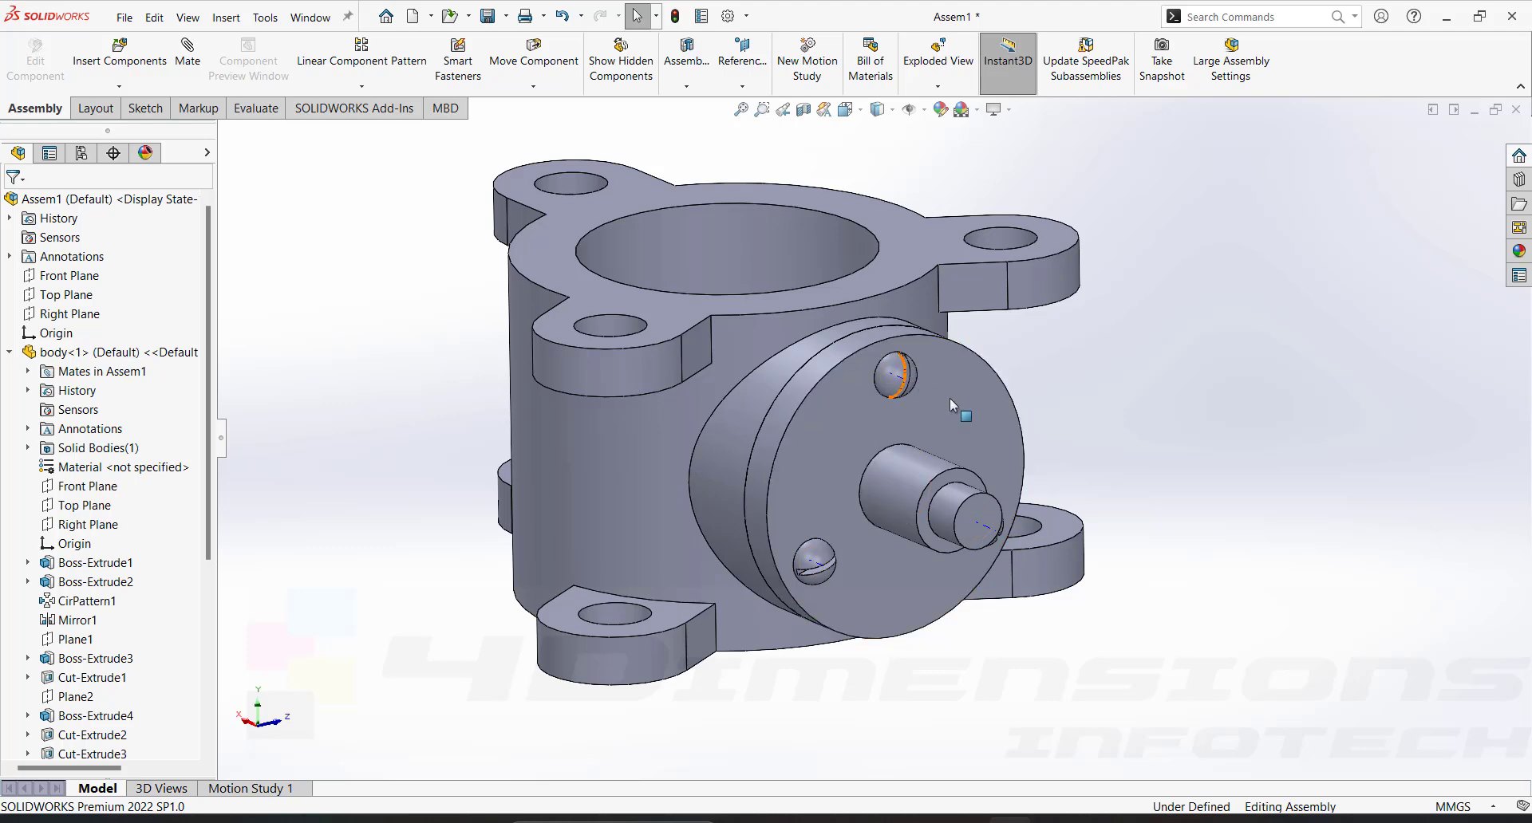
pyautogui.scroll(1, 1029, 444)
pyautogui.moveTo(975, 447); pyautogui.dragTo(1006, 434, button='middle')
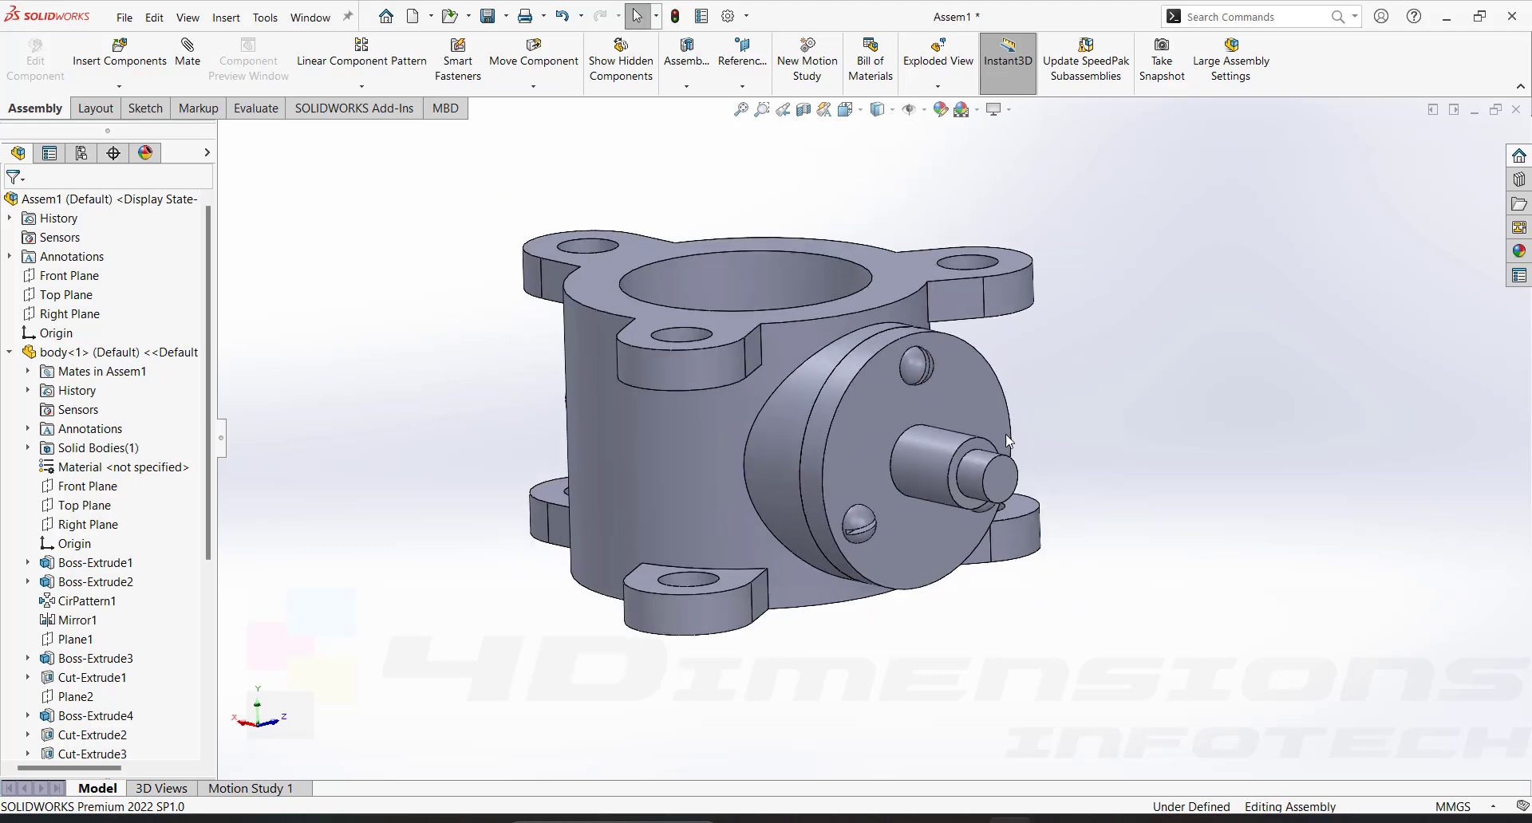
# Insert the Arm part into the assembly beside the valve body, viewing the assembly in isometric orientation
pyautogui.hotkey('ctrl', '7')
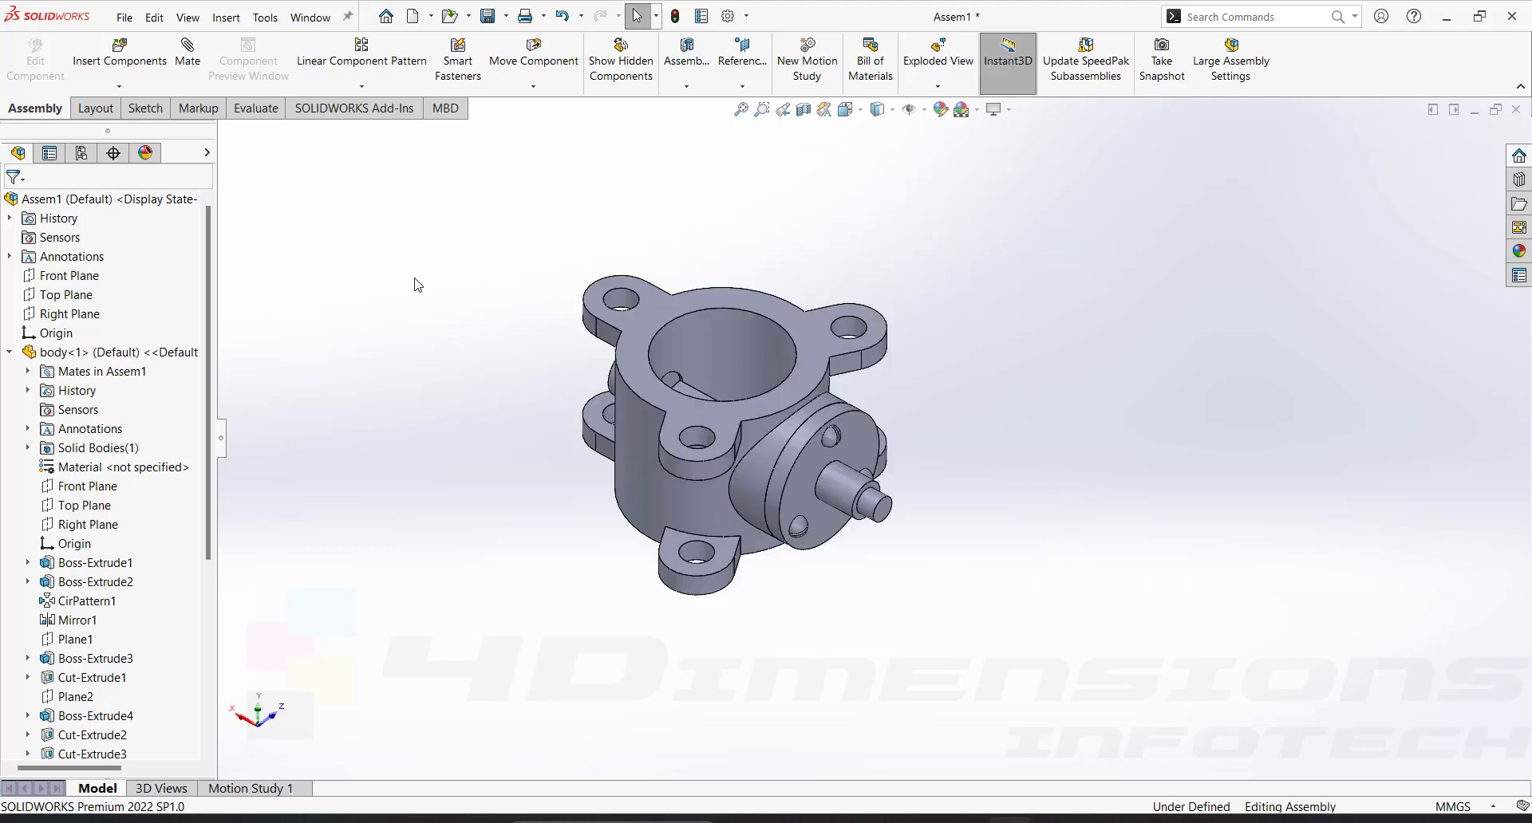
pyautogui.click(119, 86)
pyautogui.click(132, 107)
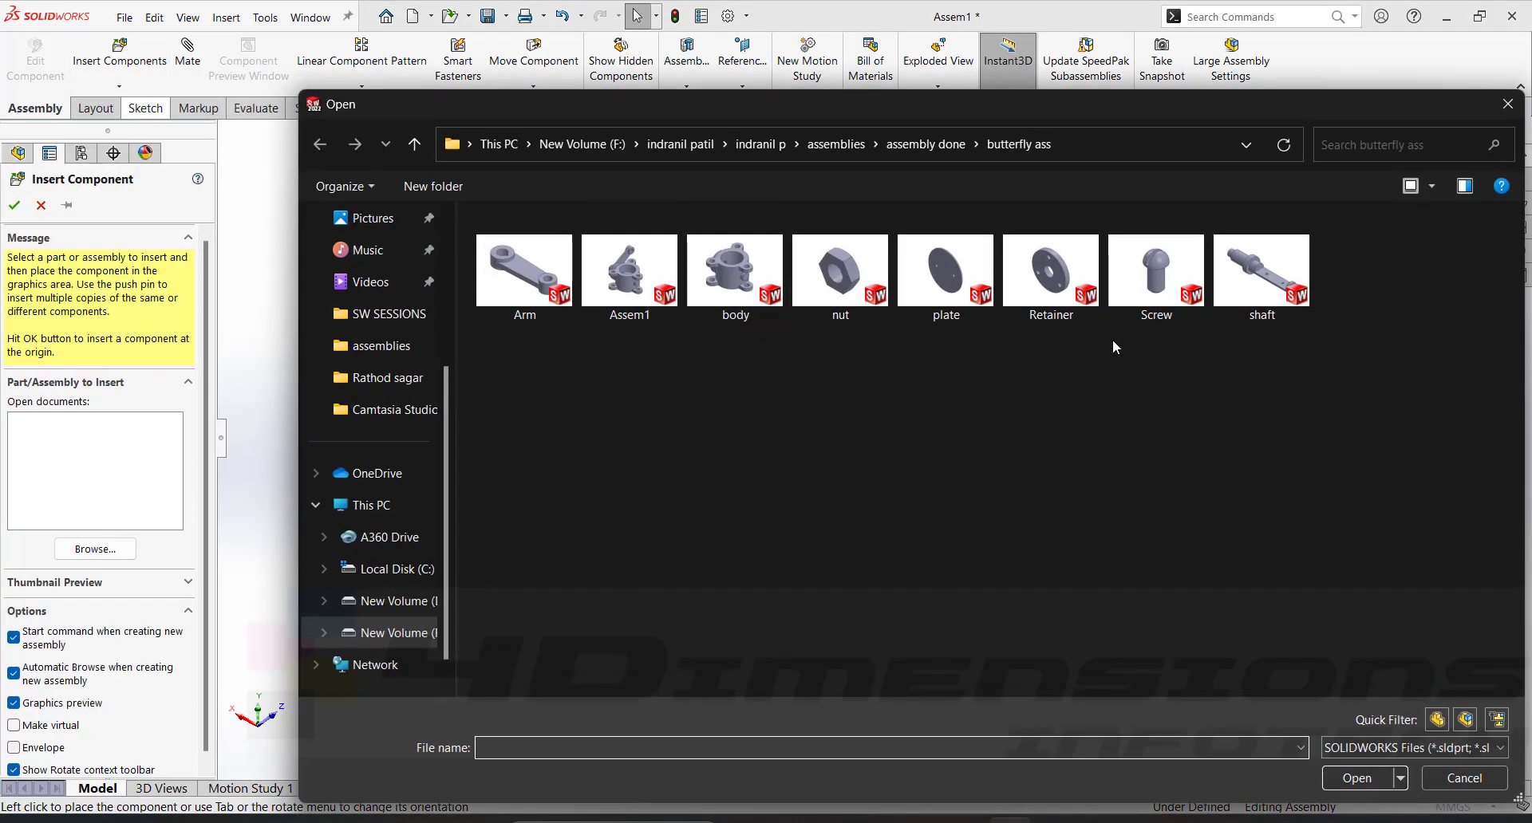
pyautogui.click(524, 272)
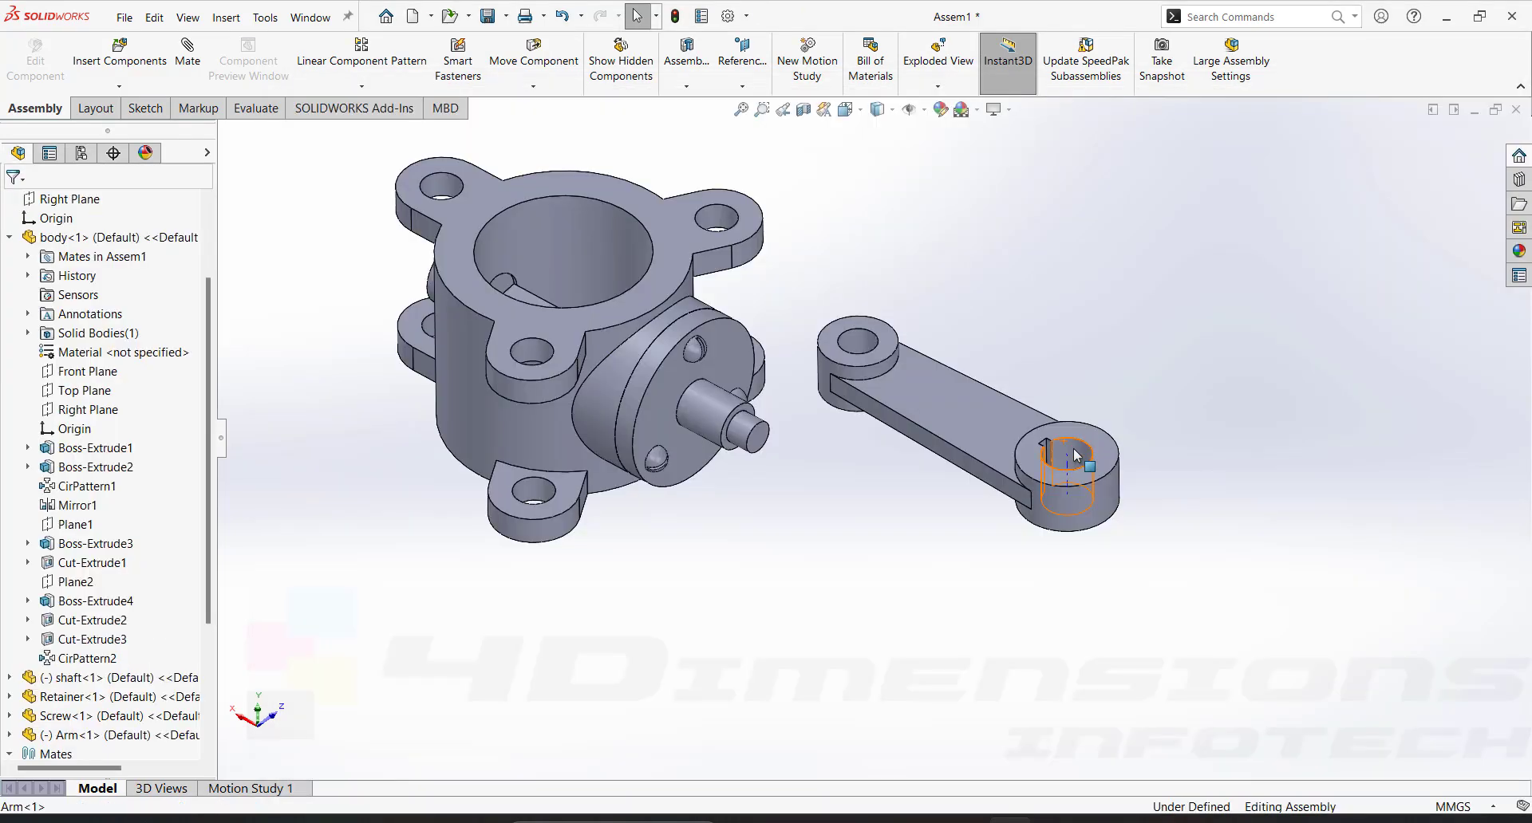
# Add a concentric mate between the arm's keyed hole and the cylindrical face of the protruding shaft
pyautogui.click(1074, 452)
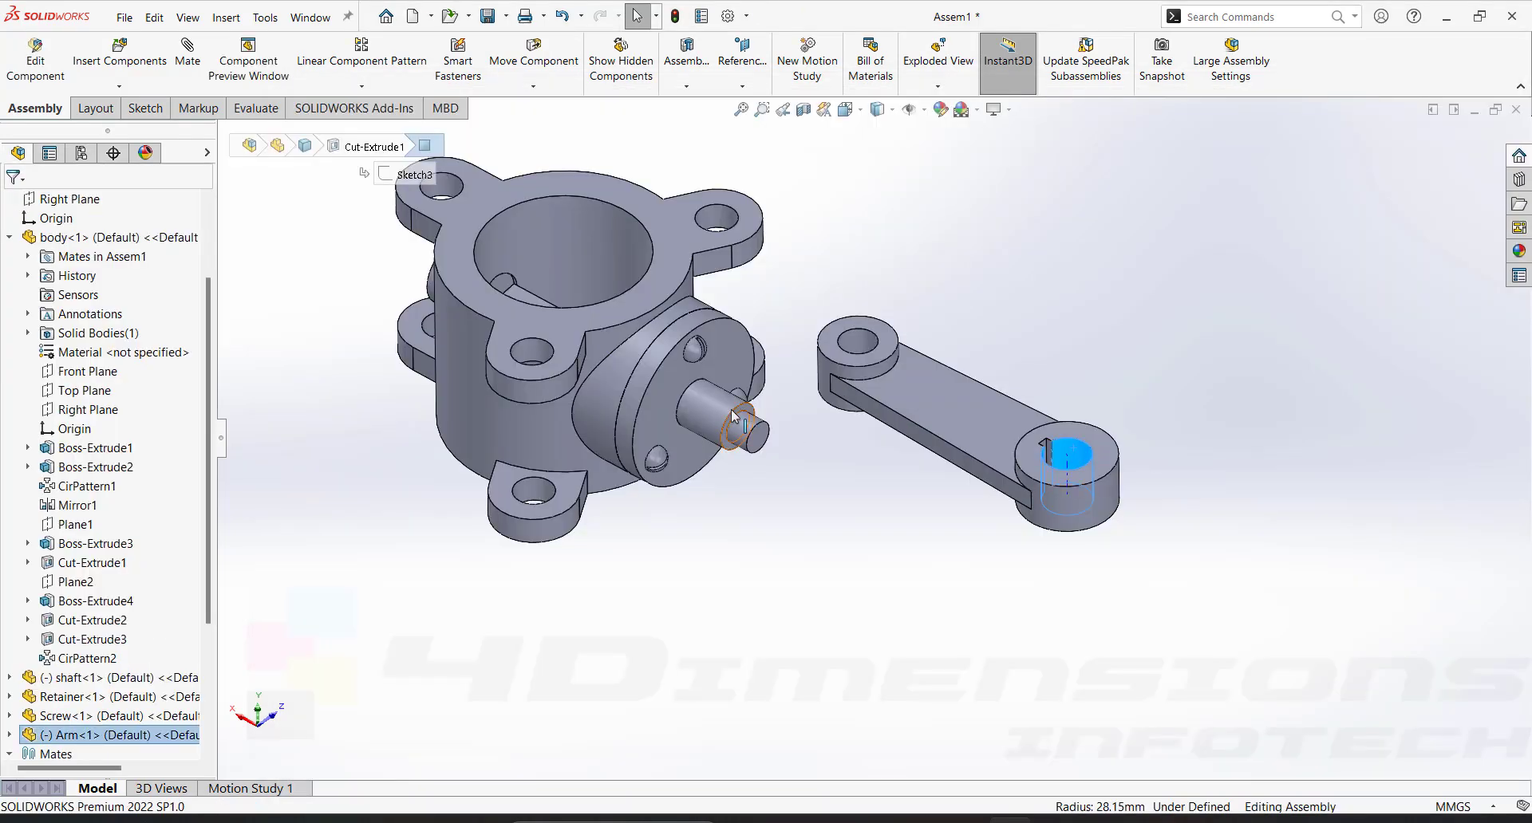
pyautogui.keyDown('ctrl'); pyautogui.click(720, 395); pyautogui.keyUp('ctrl')
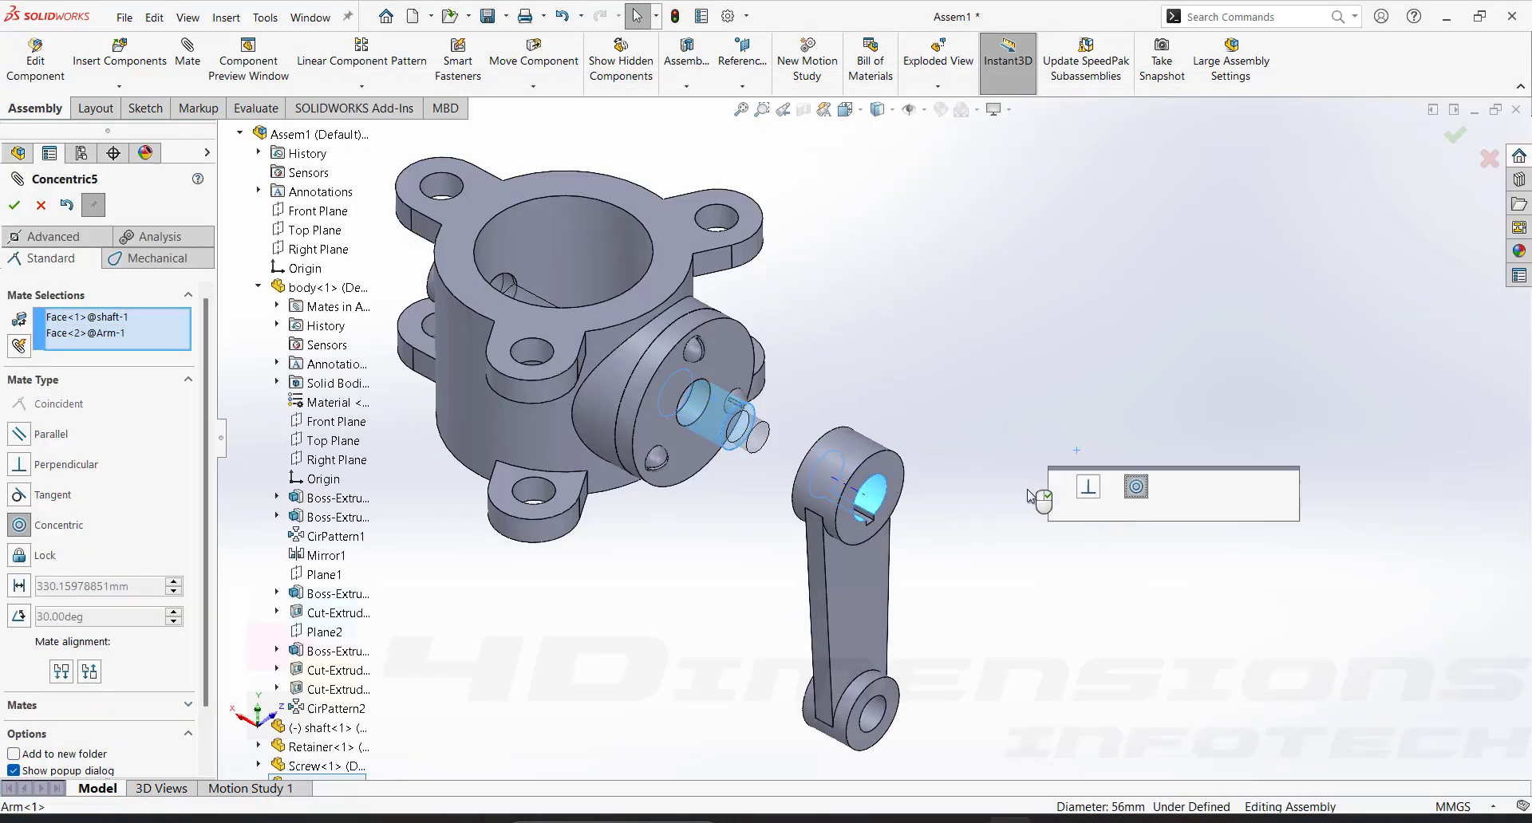
pyautogui.click(1283, 487)
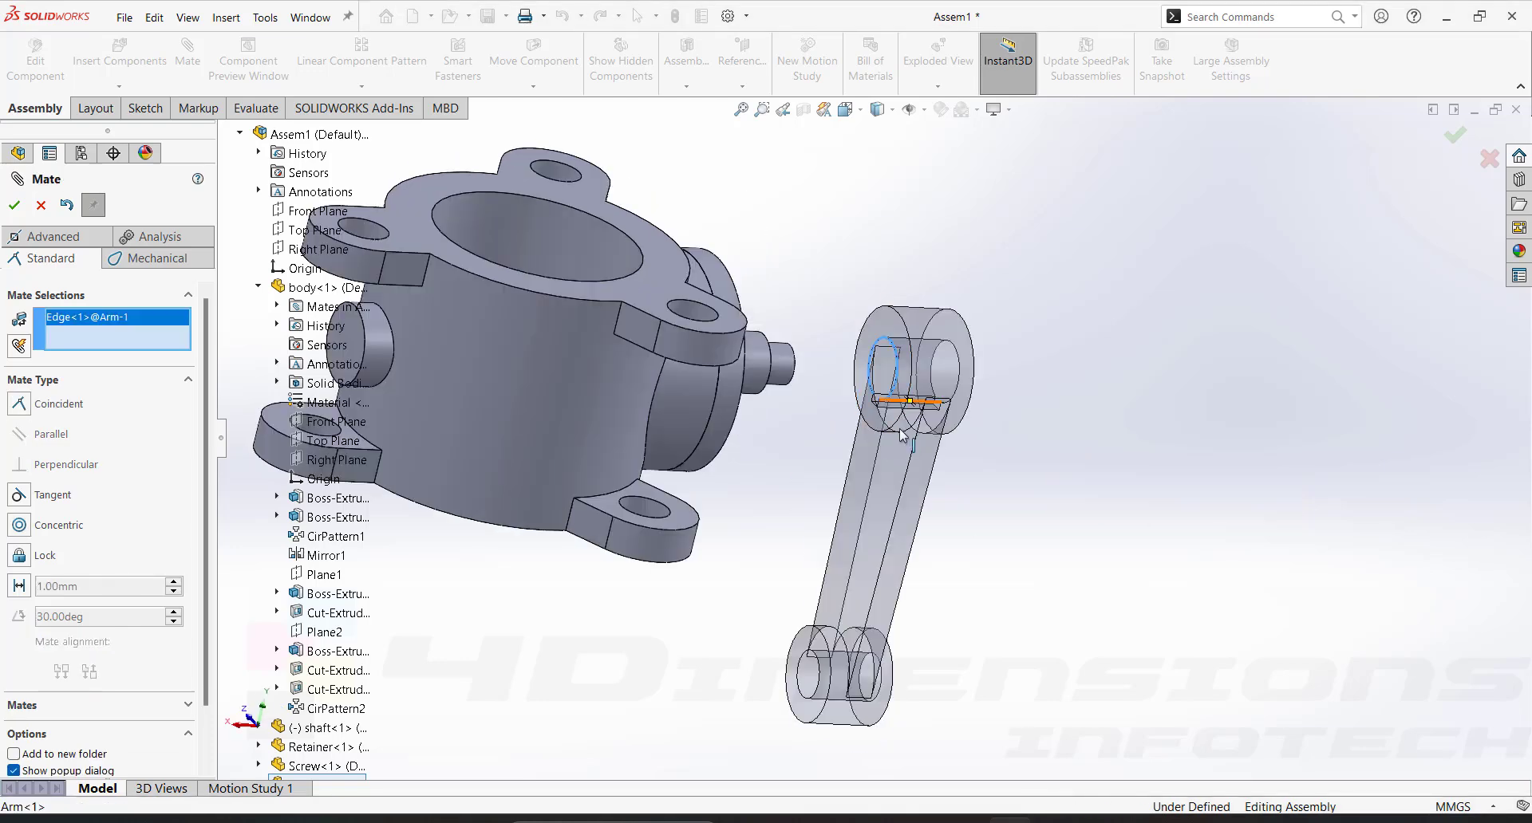
pyautogui.press('Escape')
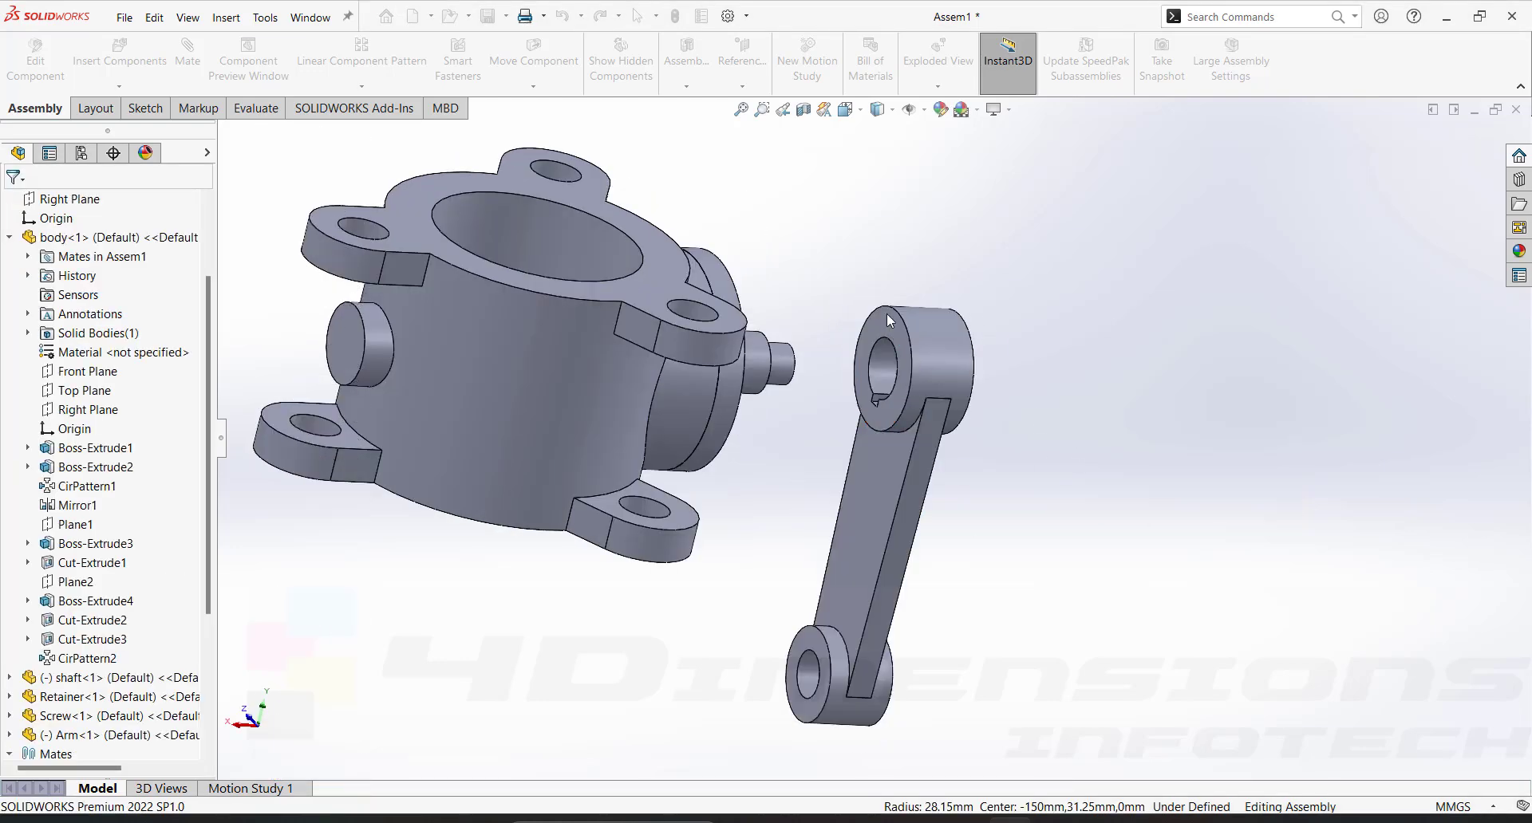
# Add a coincident mate between the end face of the arm's keyed boss and the retainer's front face
pyautogui.click(885, 324)
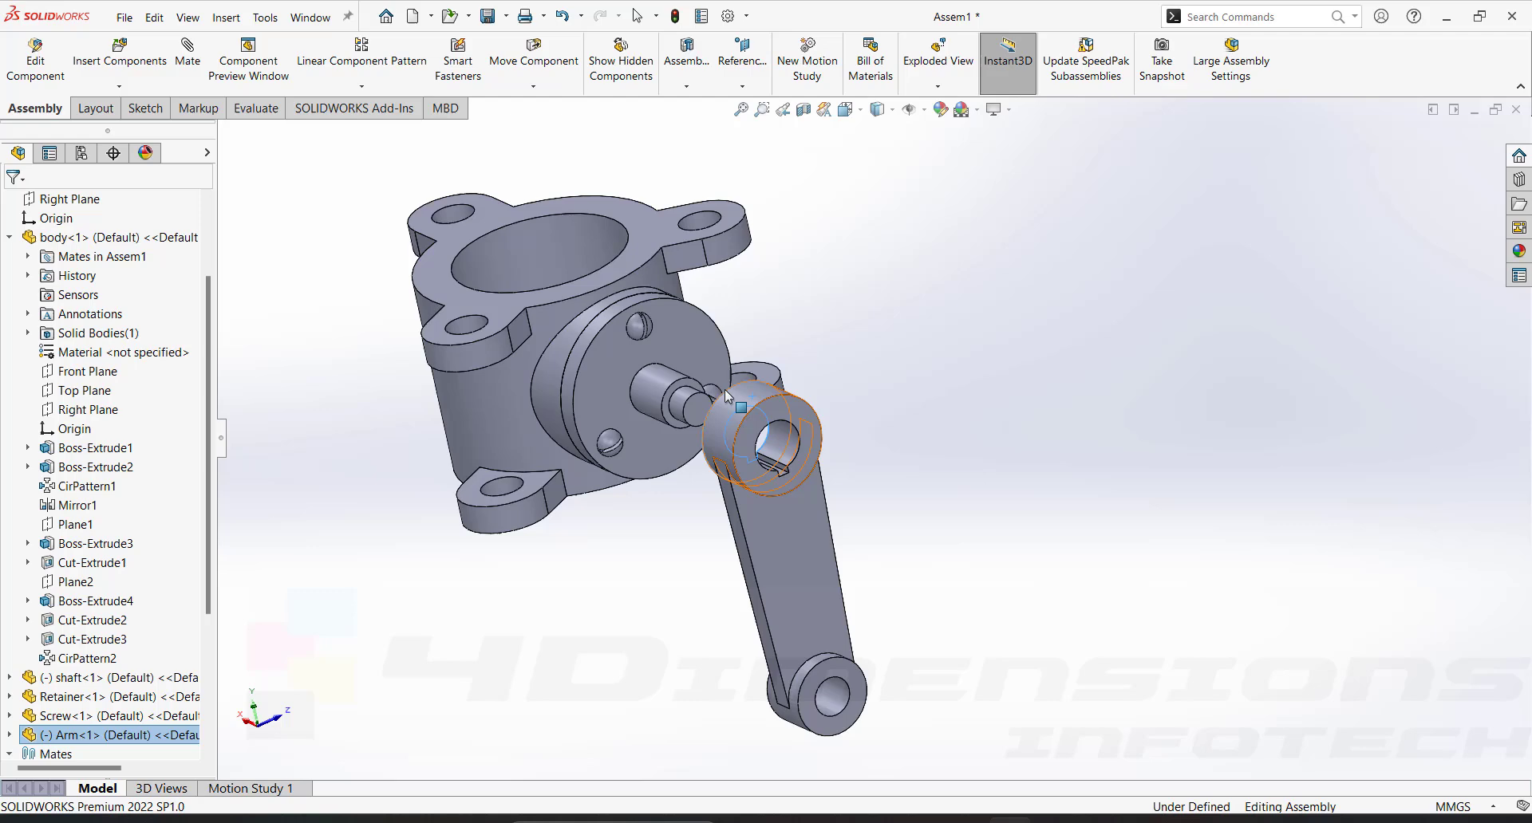
pyautogui.click(878, 471)
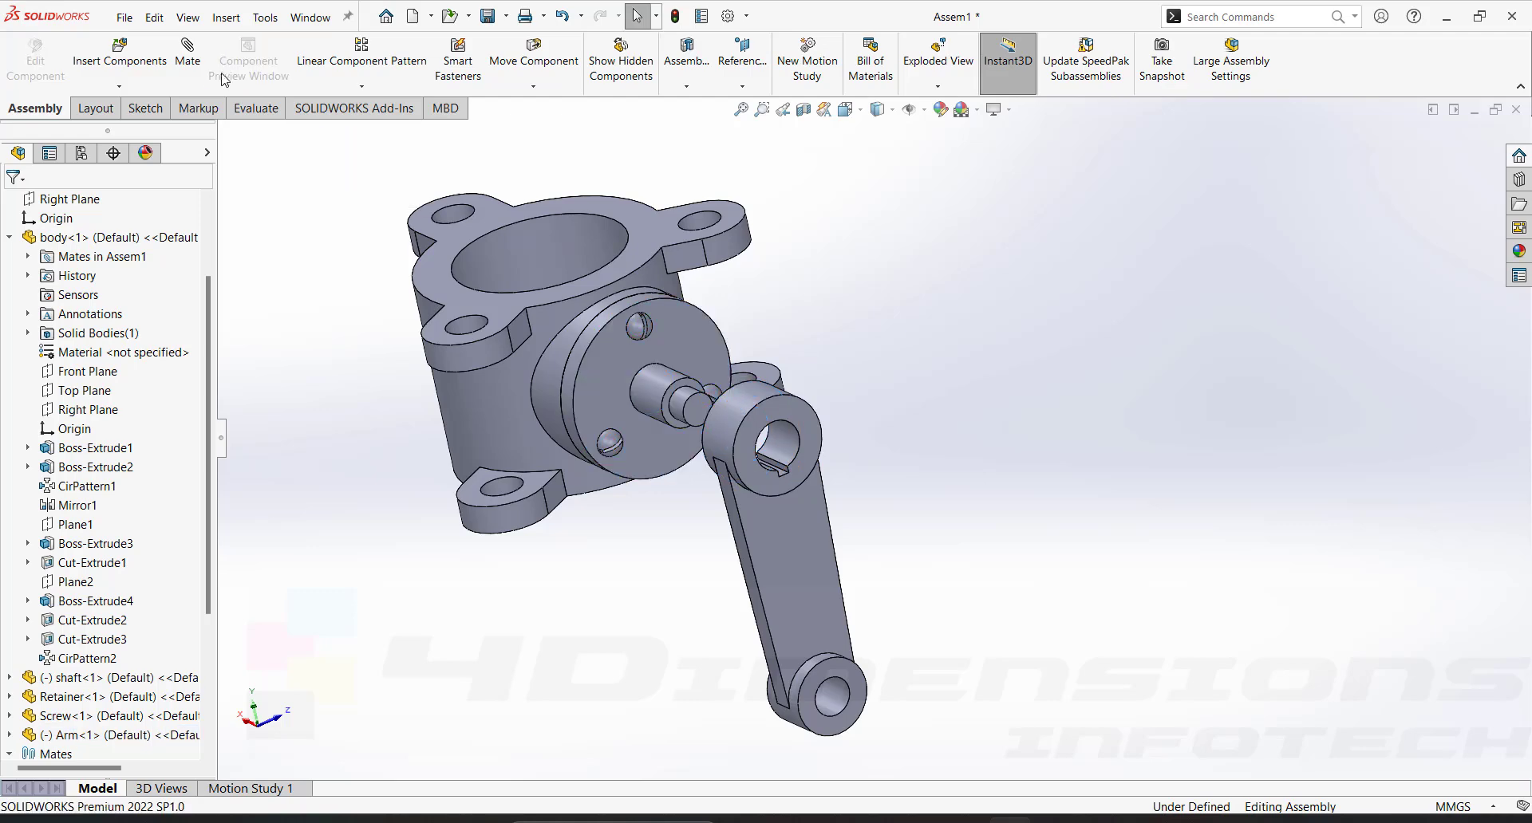
pyautogui.click(189, 58)
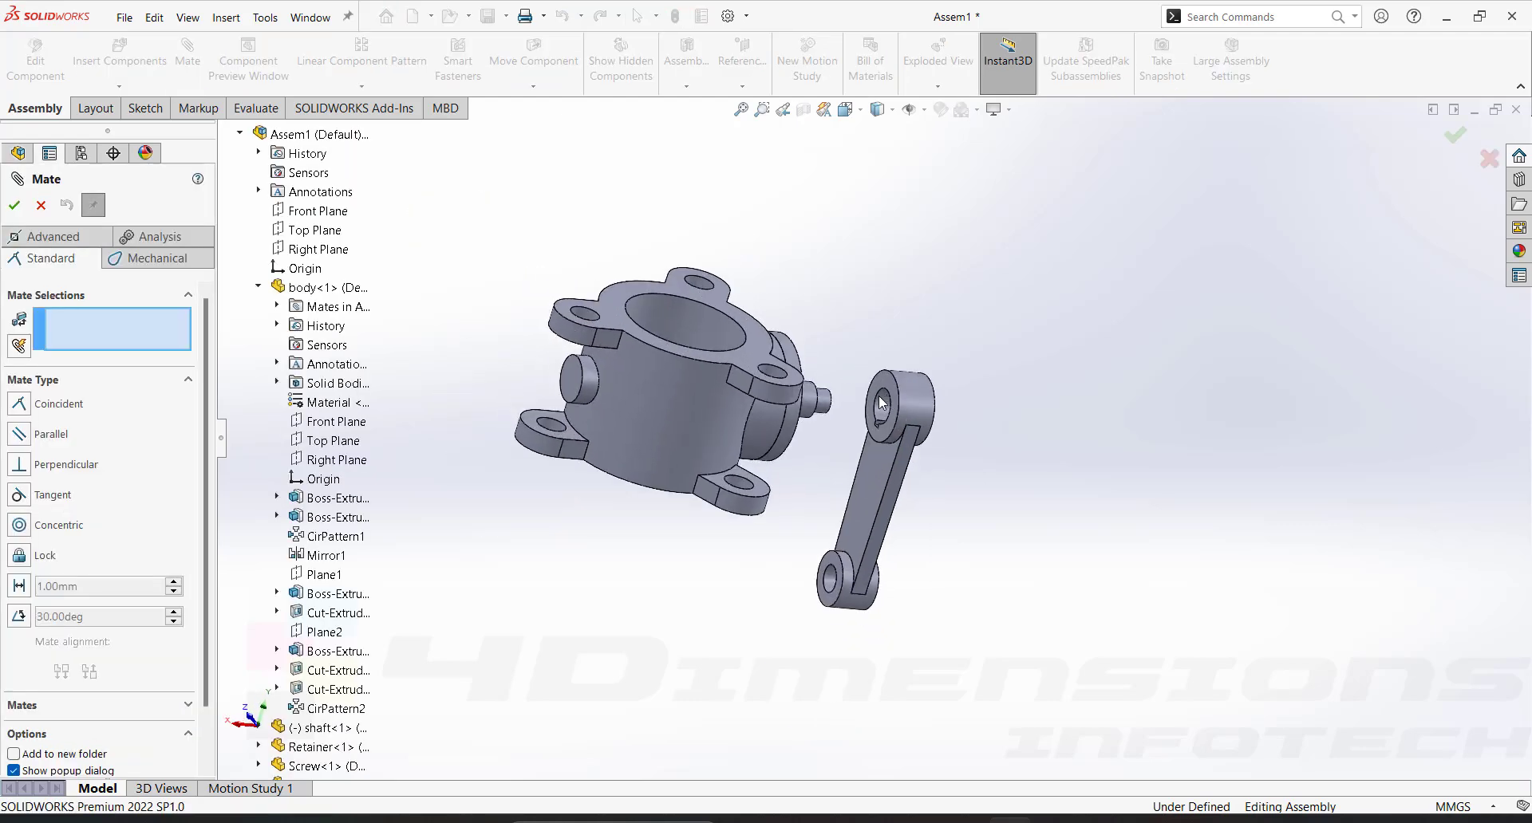
pyautogui.click(881, 386)
pyautogui.moveTo(881, 385); pyautogui.dragTo(694, 391, button='middle')
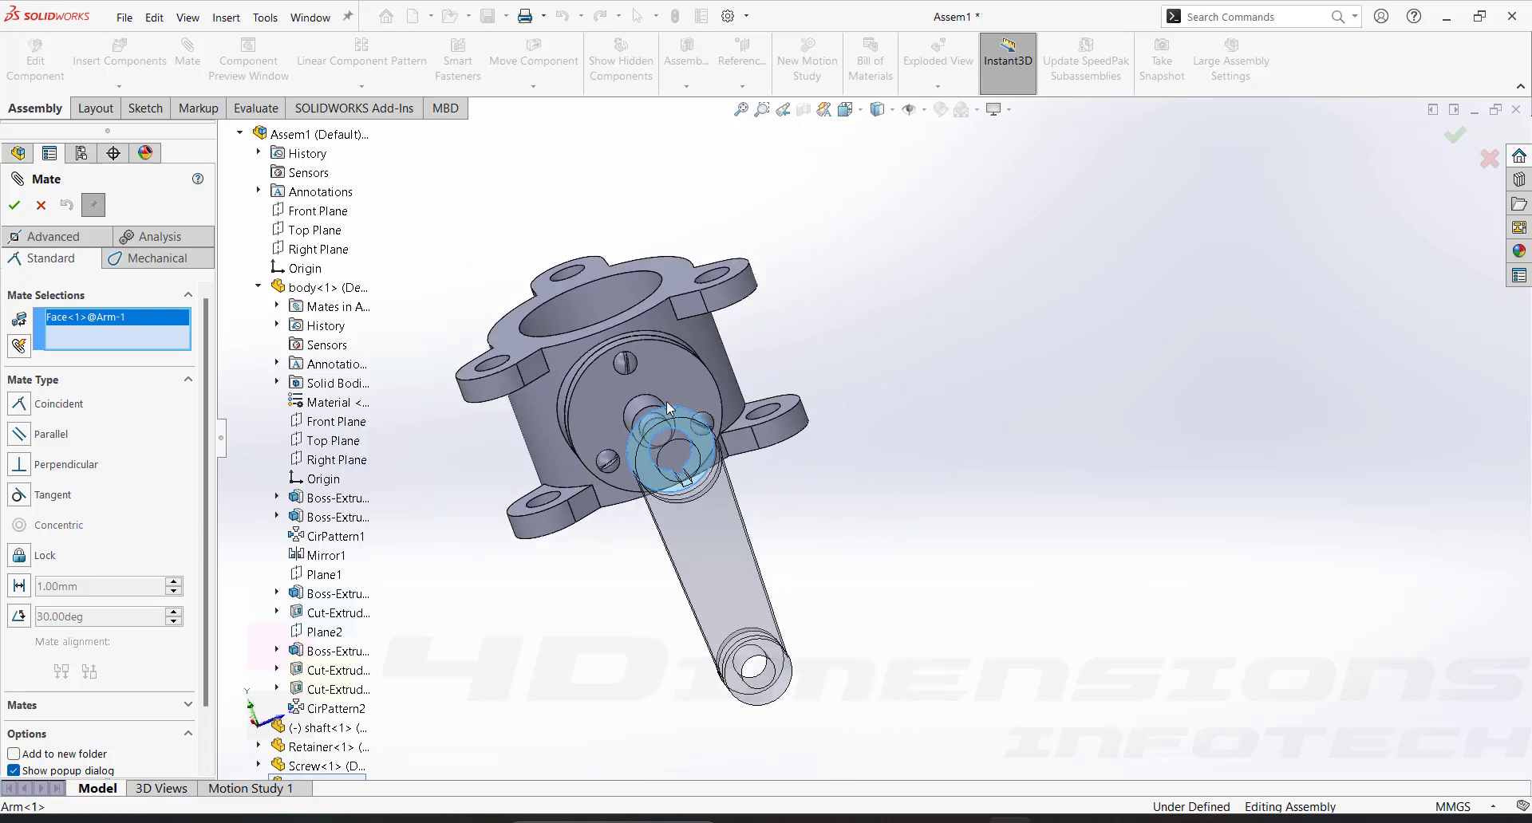
pyautogui.click(694, 391)
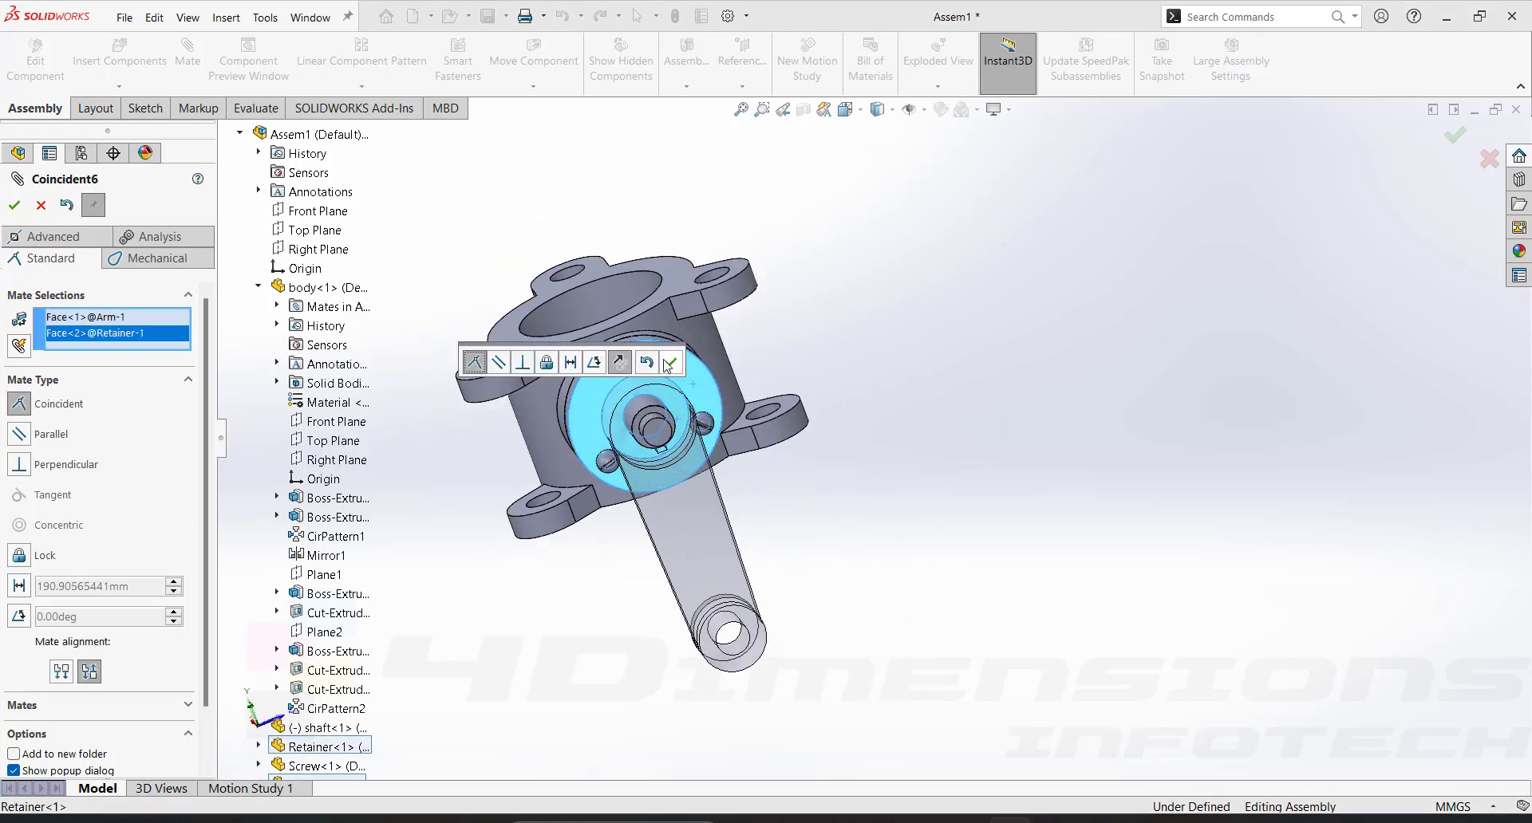
pyautogui.click(674, 367)
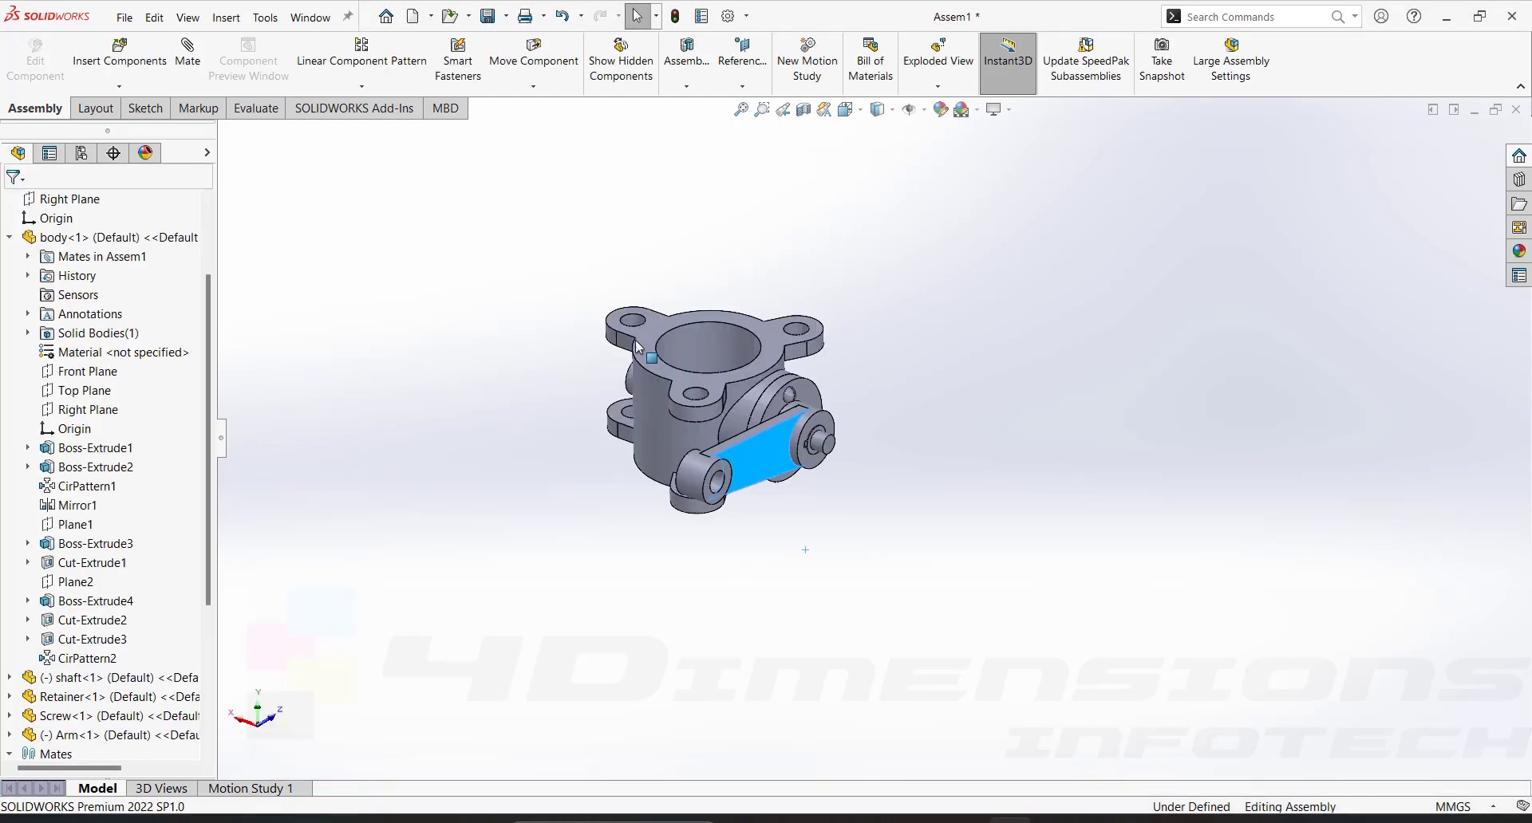
# Swing the arm around the shaft until its free end points upward, away from the valve body
pyautogui.moveTo(637, 343); pyautogui.dragTo(934, 372)
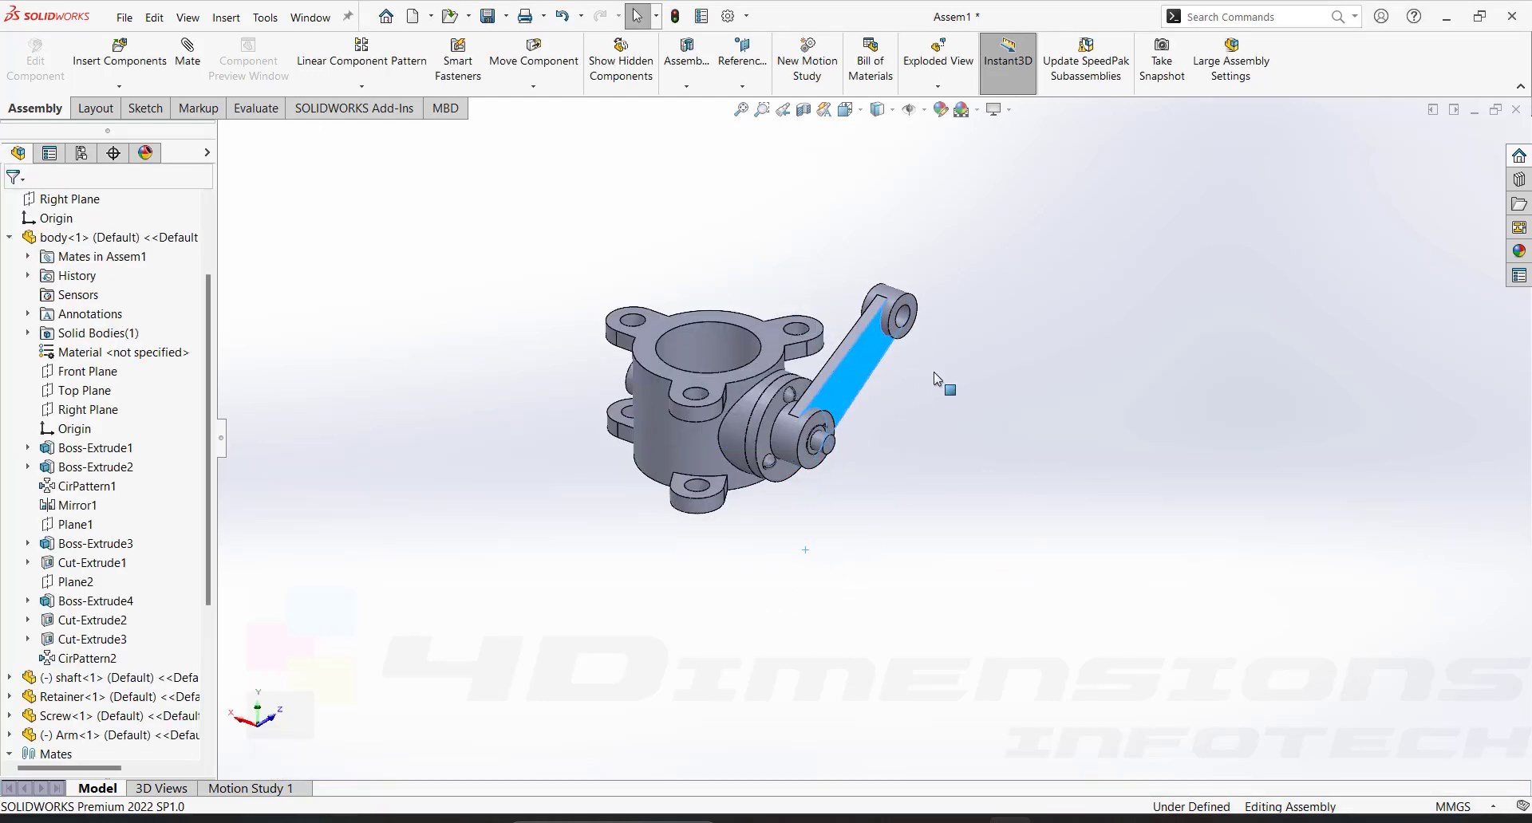
pyautogui.moveTo(934, 372); pyautogui.dragTo(948, 396)
# Insert the nut part into the assembly near the arm and the shaft end
pyautogui.scroll(-6, 834, 419)
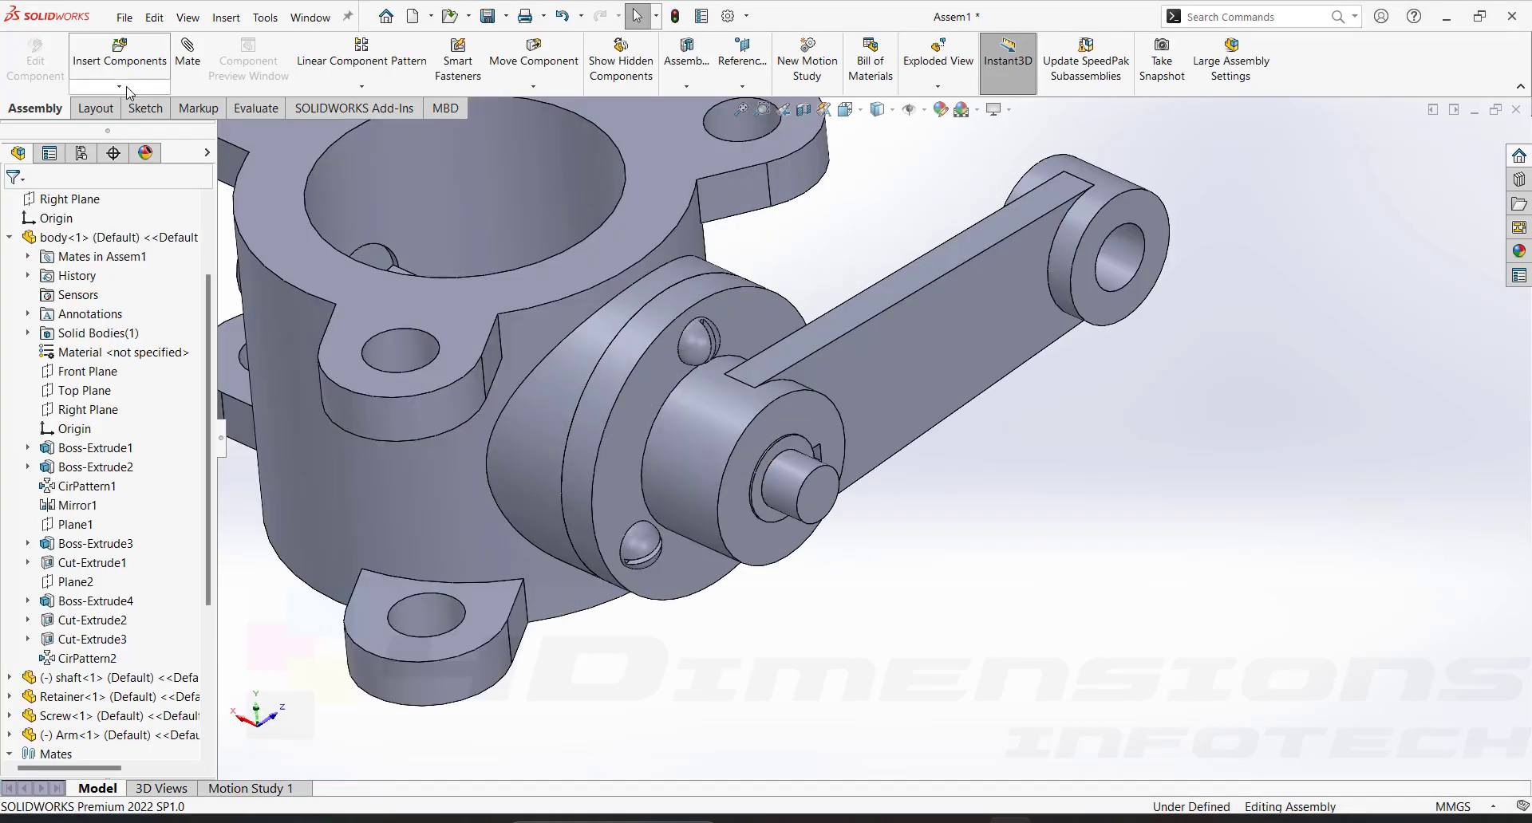
pyautogui.click(120, 86)
pyautogui.click(142, 109)
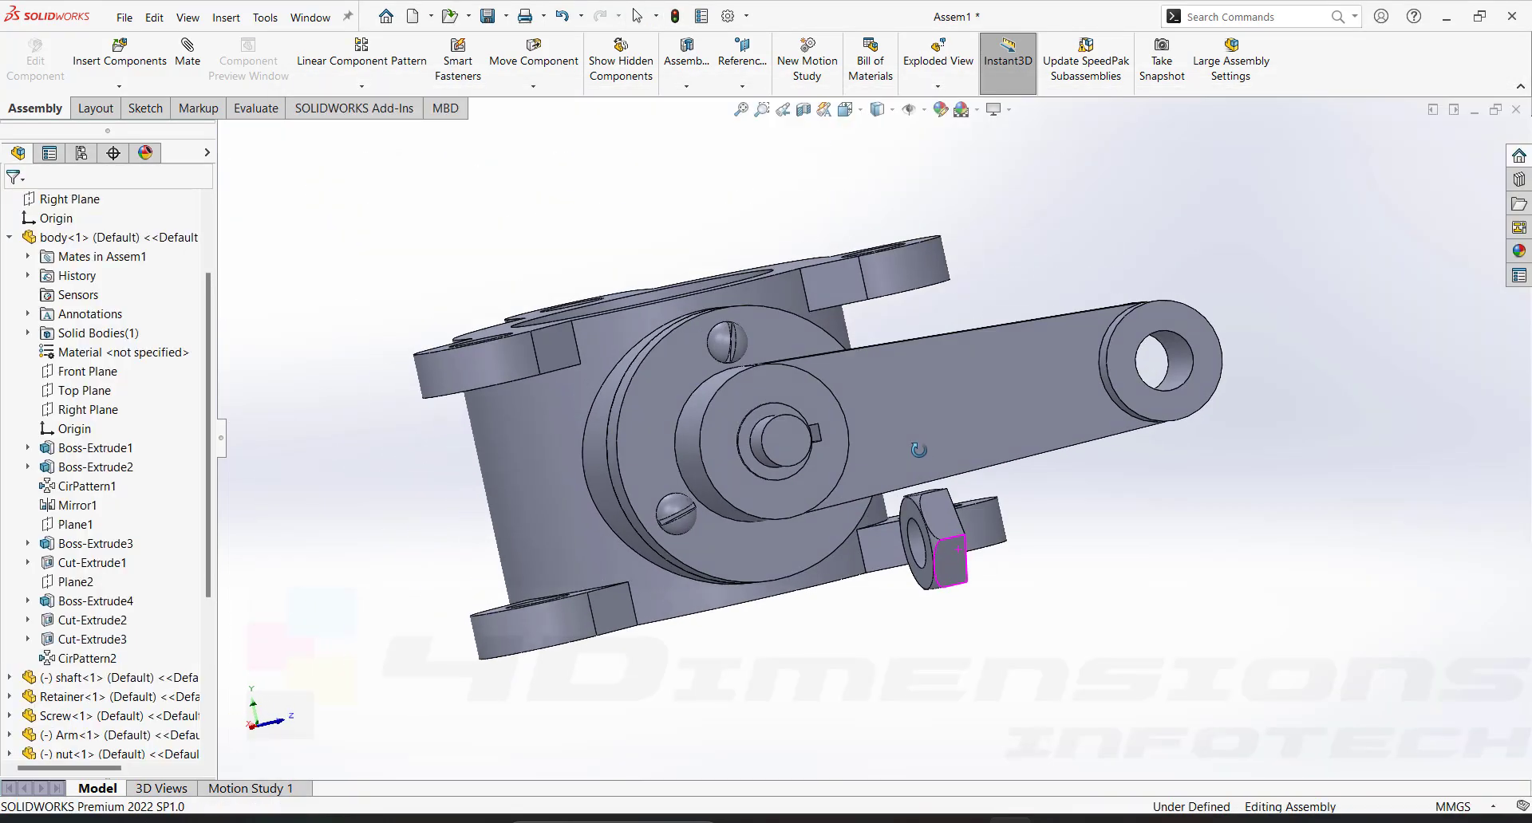
# Add a concentric mate between the nut's hole and the shaft's cylindrical end face, with the mate alignment flipped
pyautogui.moveTo(918, 450); pyautogui.dragTo(486, 345, button='middle')
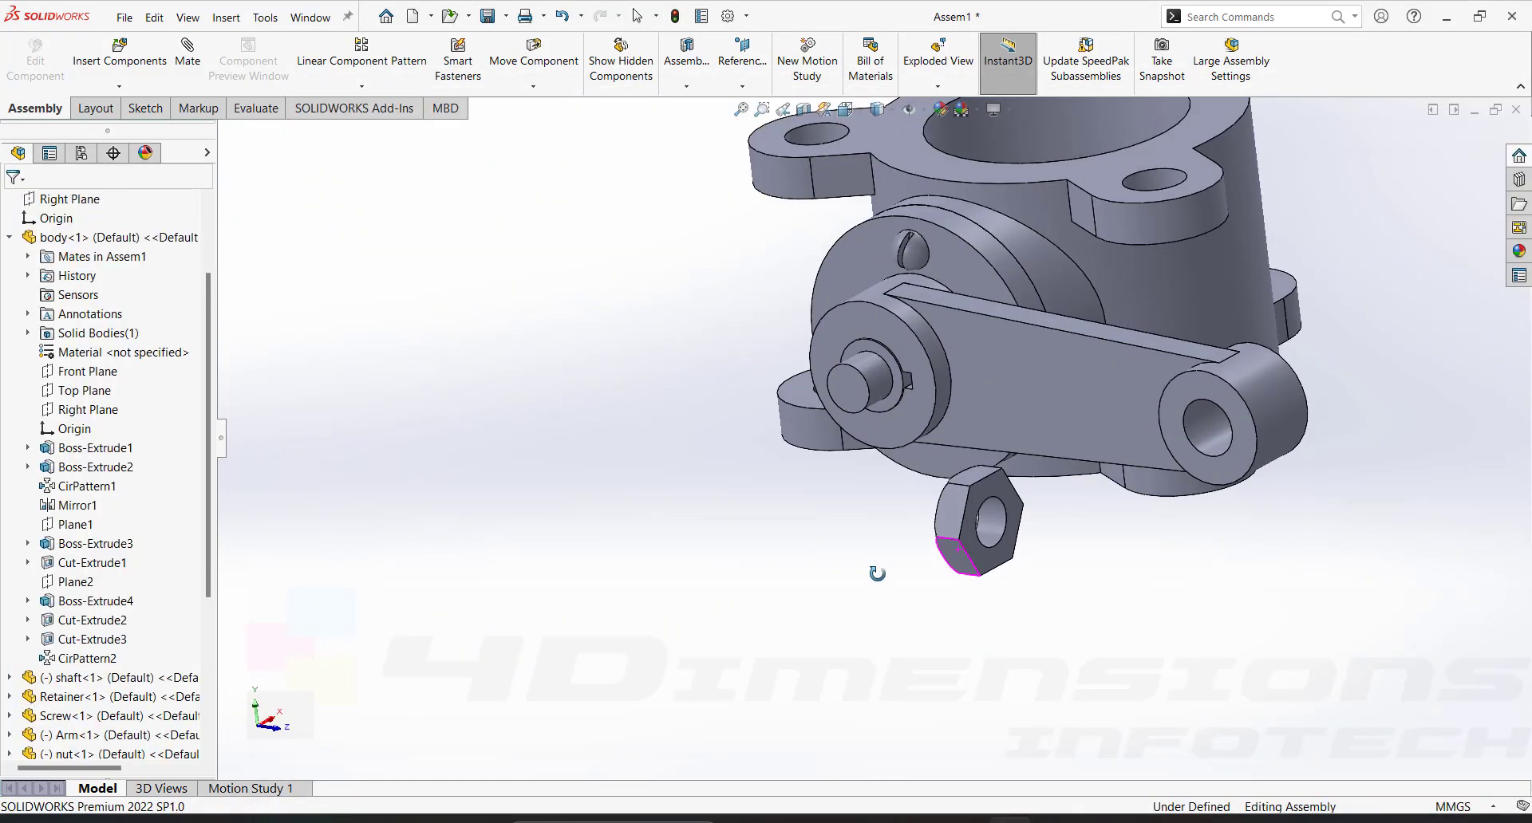
pyautogui.scroll(-5, 982, 503)
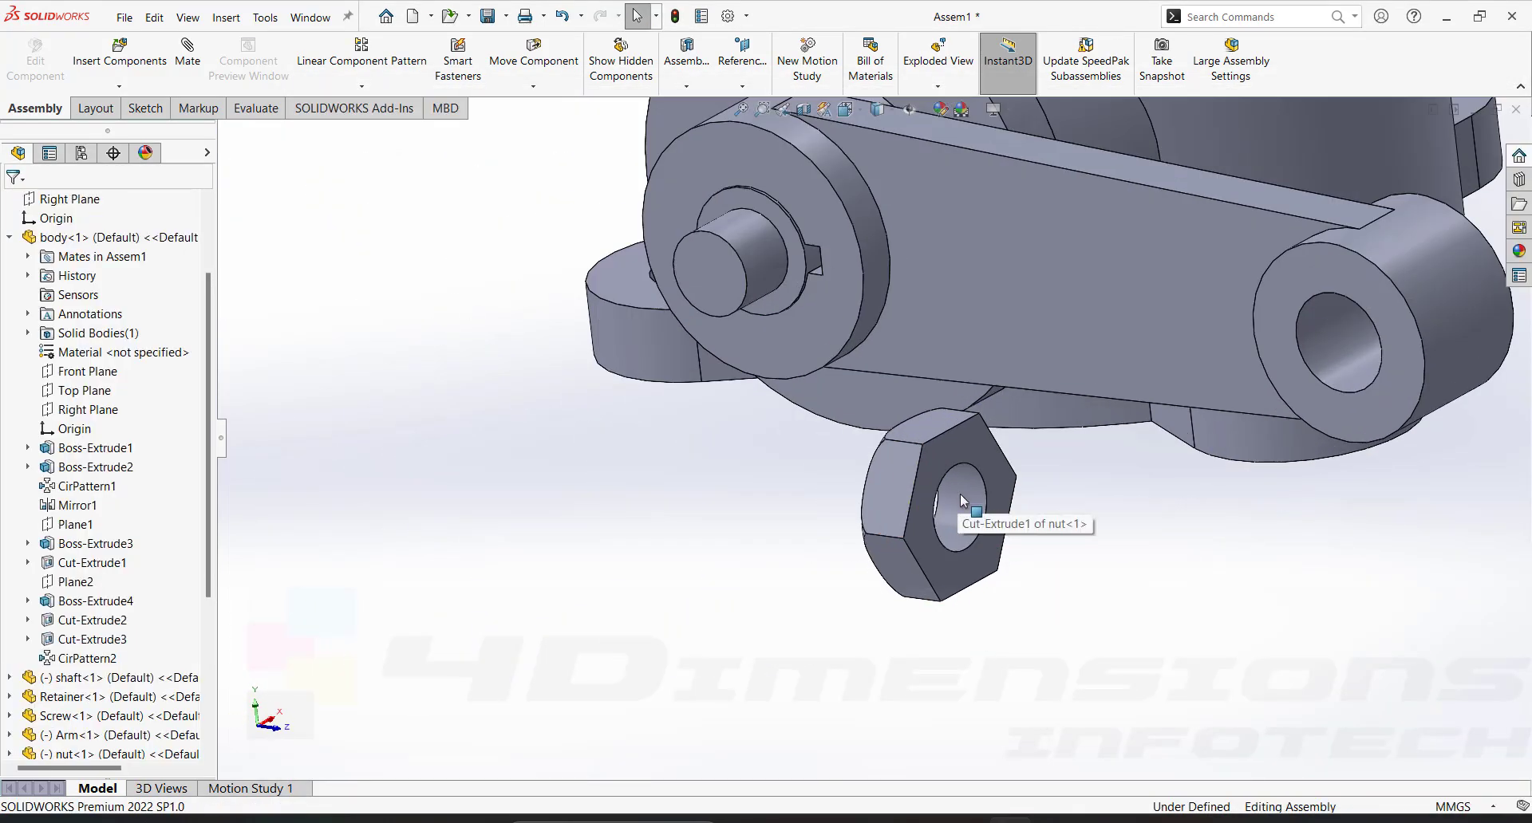
pyautogui.click(960, 495)
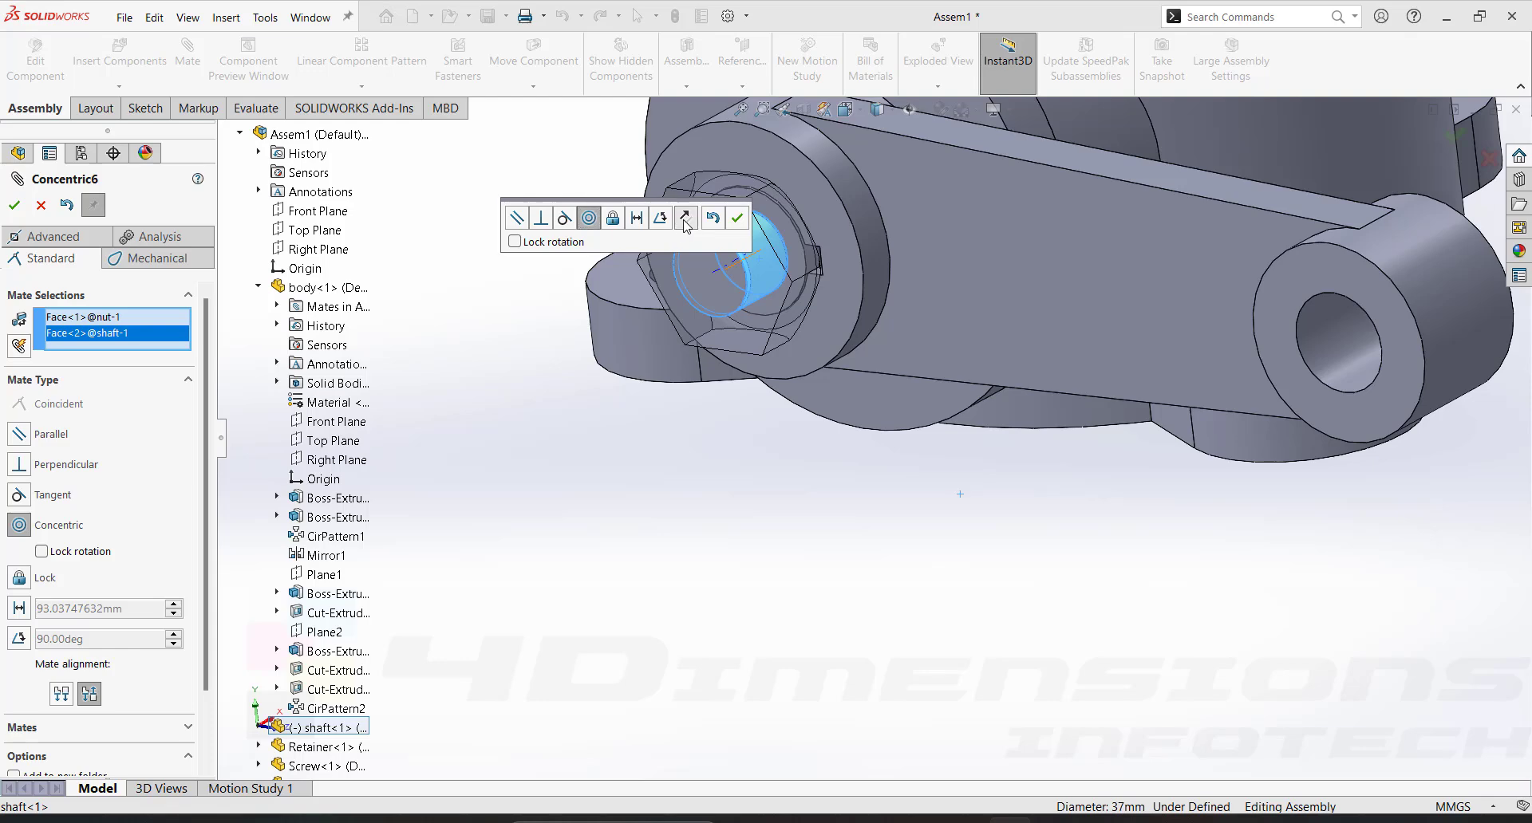
pyautogui.click(684, 219)
pyautogui.click(737, 218)
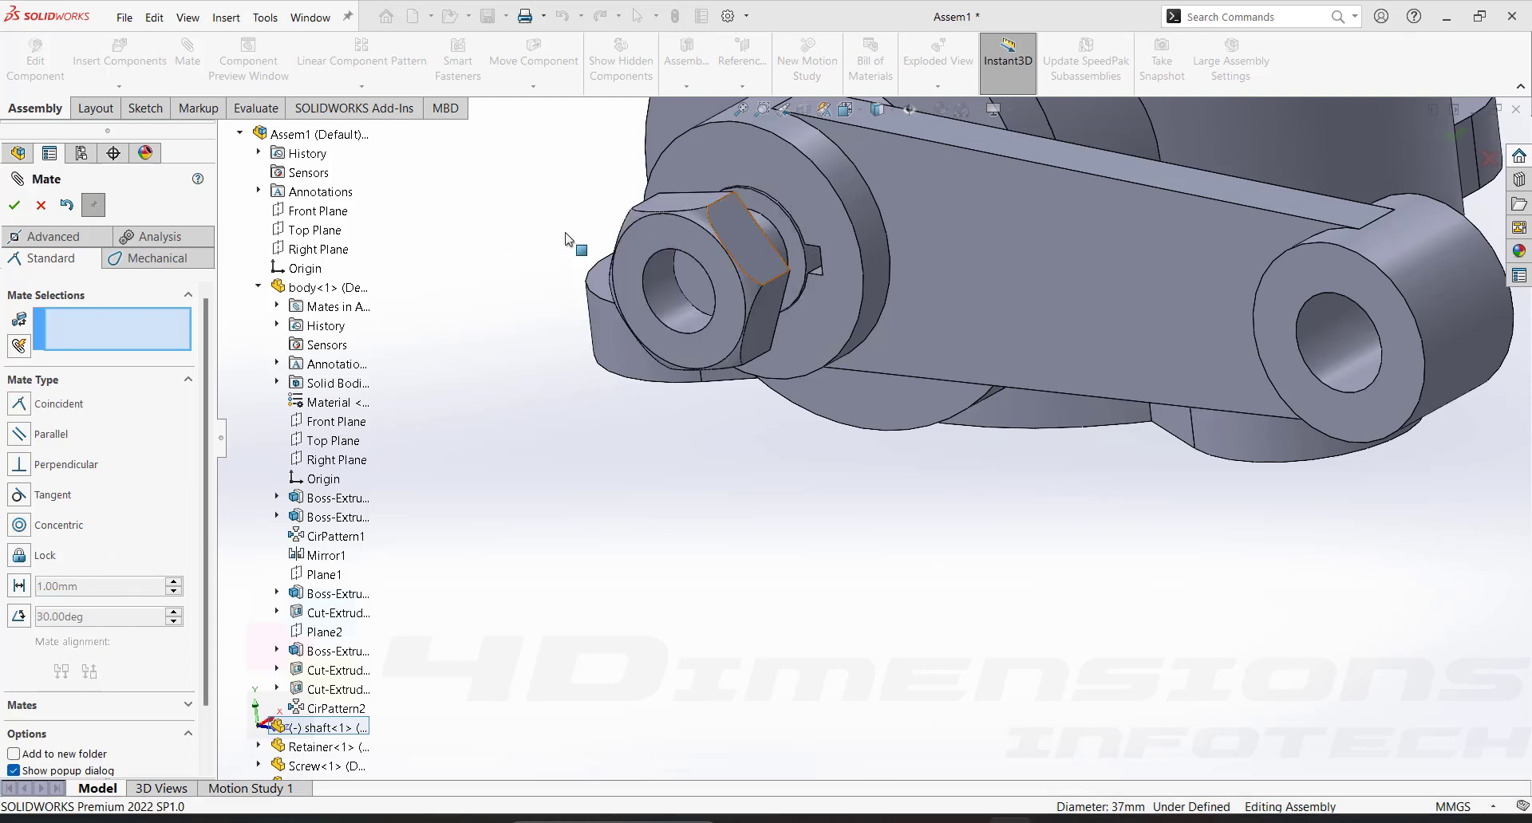
pyautogui.press('Return')
# Add a coincident mate between the nut's inner face and the outer end face of the arm's boss
pyautogui.moveTo(878, 359); pyautogui.dragTo(765, 466, button='middle')
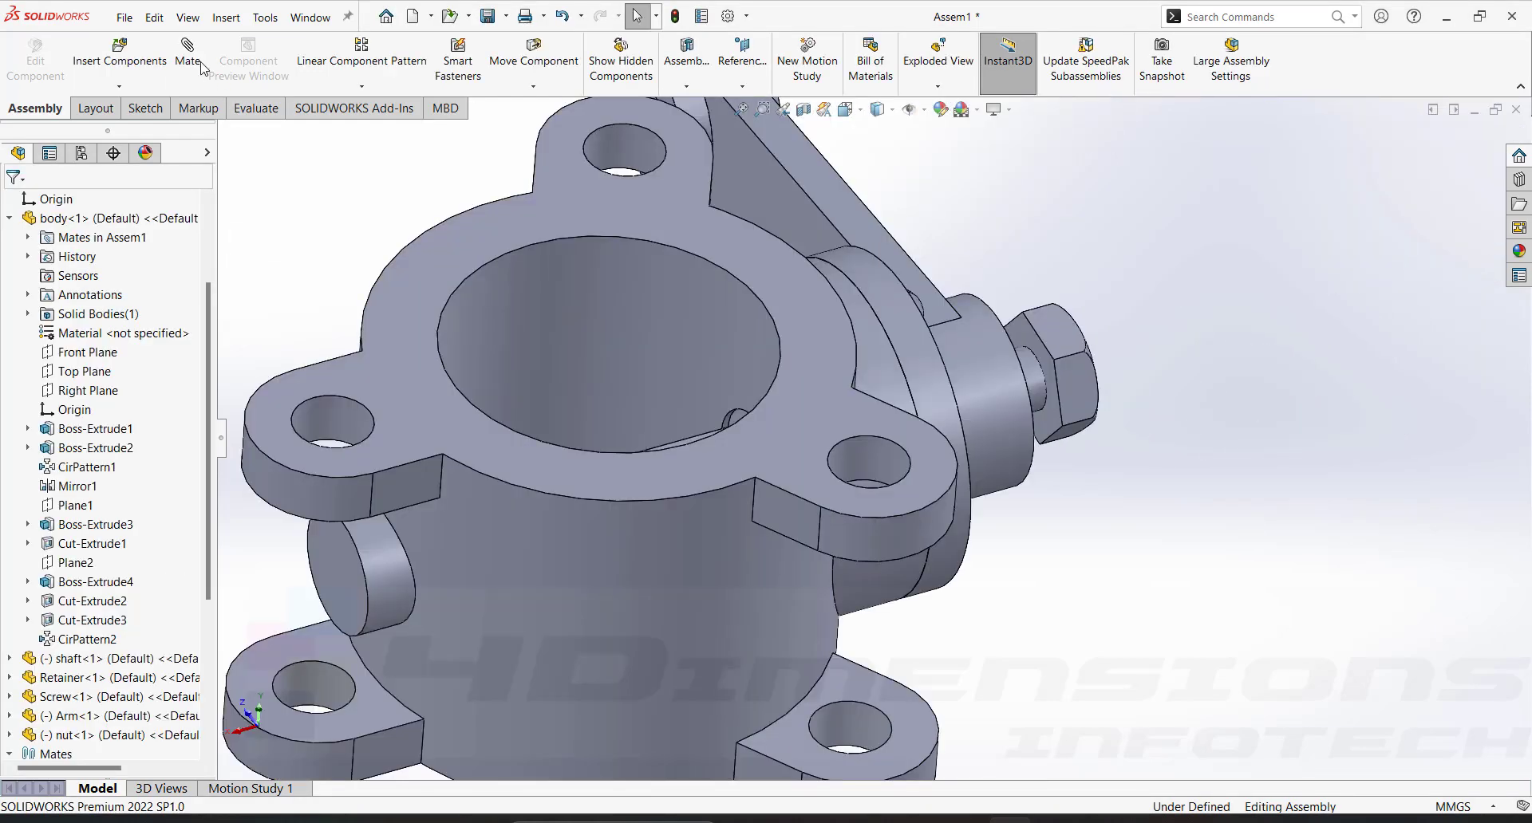
pyautogui.click(197, 63)
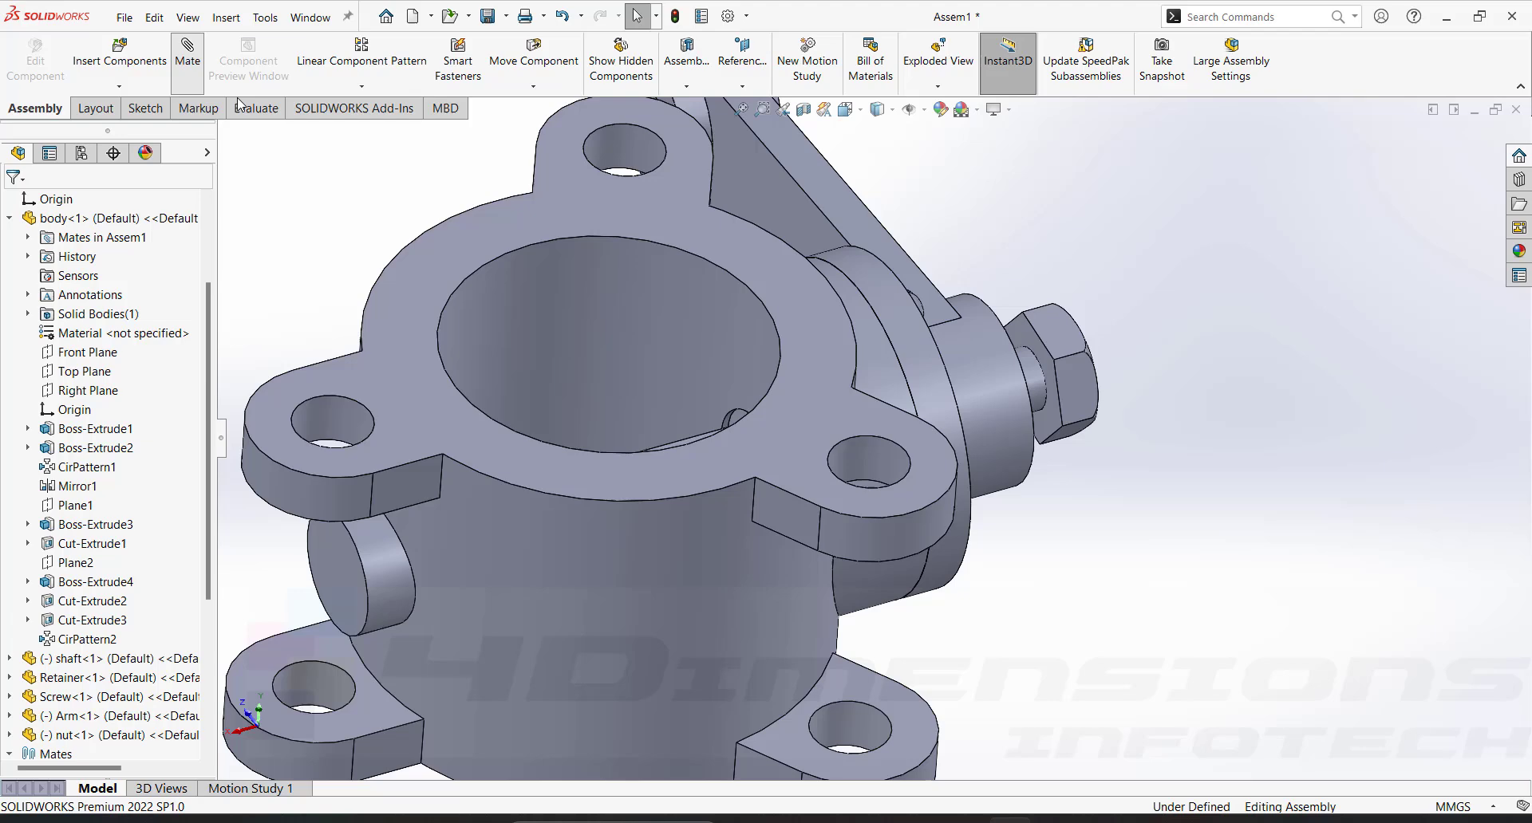
pyautogui.click(1033, 351)
pyautogui.moveTo(1118, 629); pyautogui.dragTo(1011, 674, button='middle')
pyautogui.click(1023, 355)
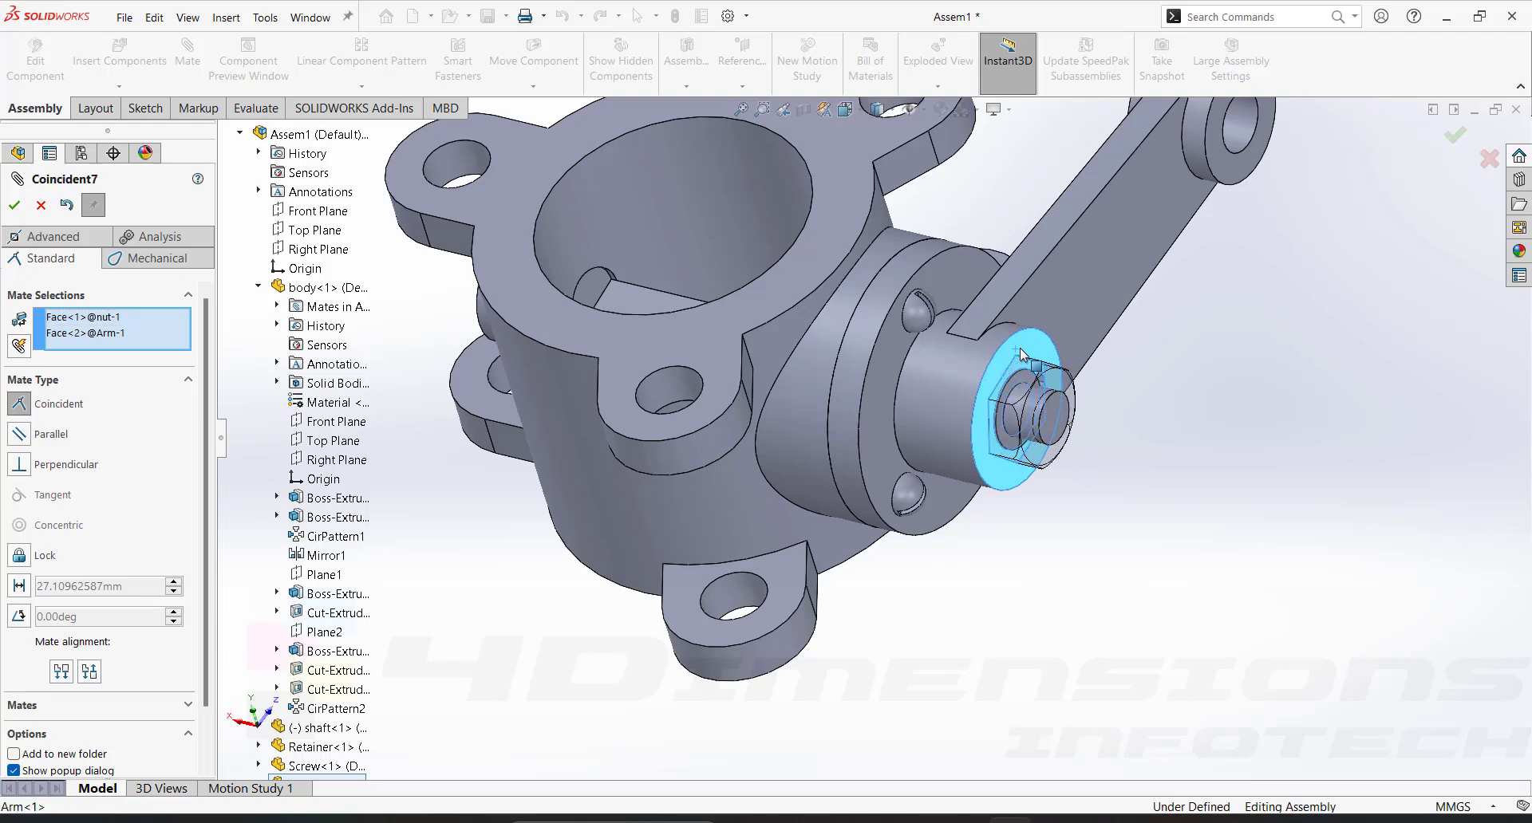
pyautogui.click(1241, 327)
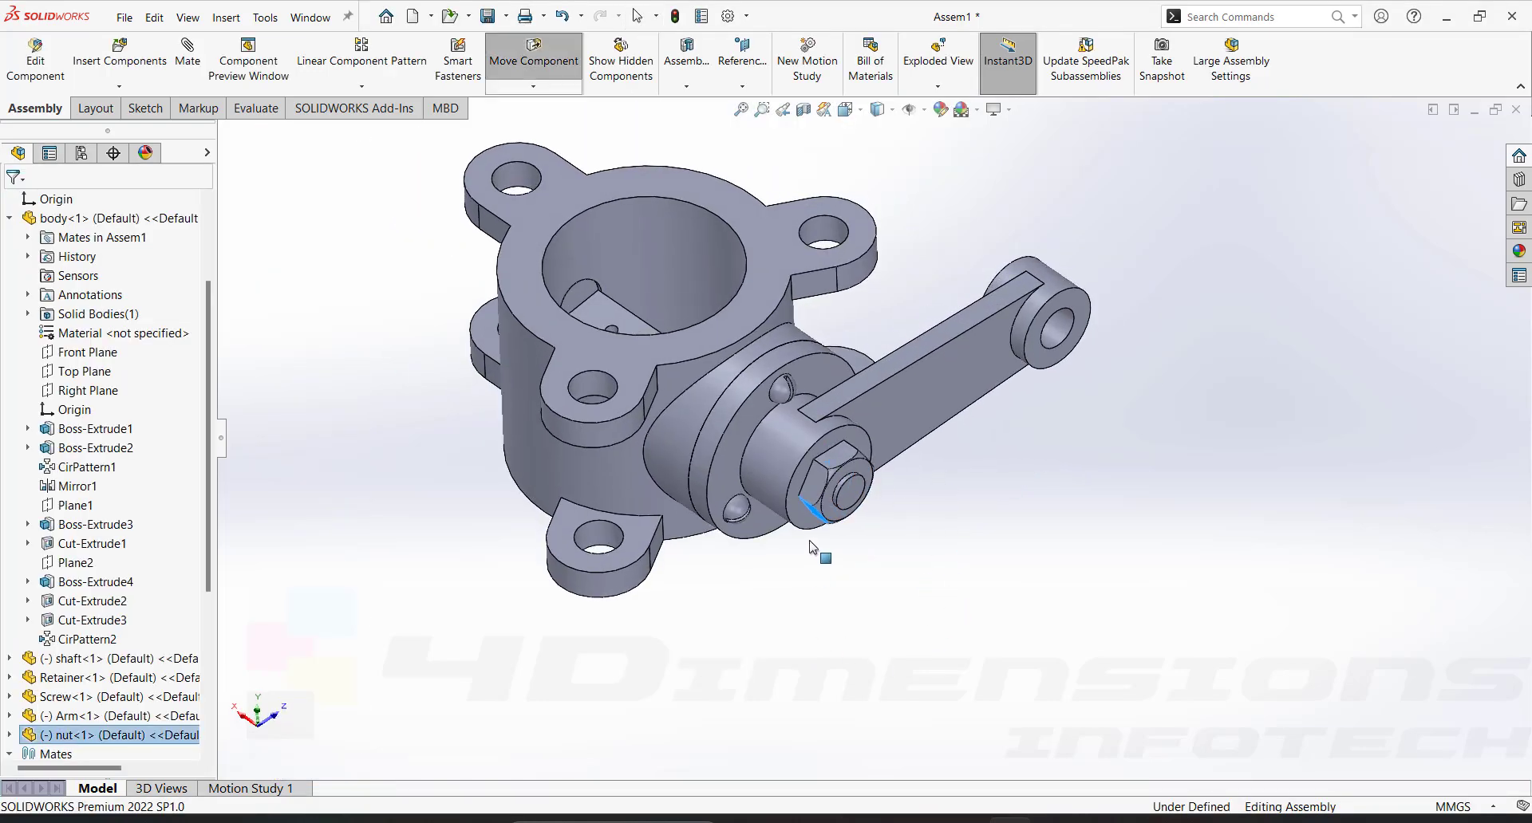
# Add a parallel mate between one of the nut's hexagonal flats and the body's top flange face
pyautogui.click(846, 459)
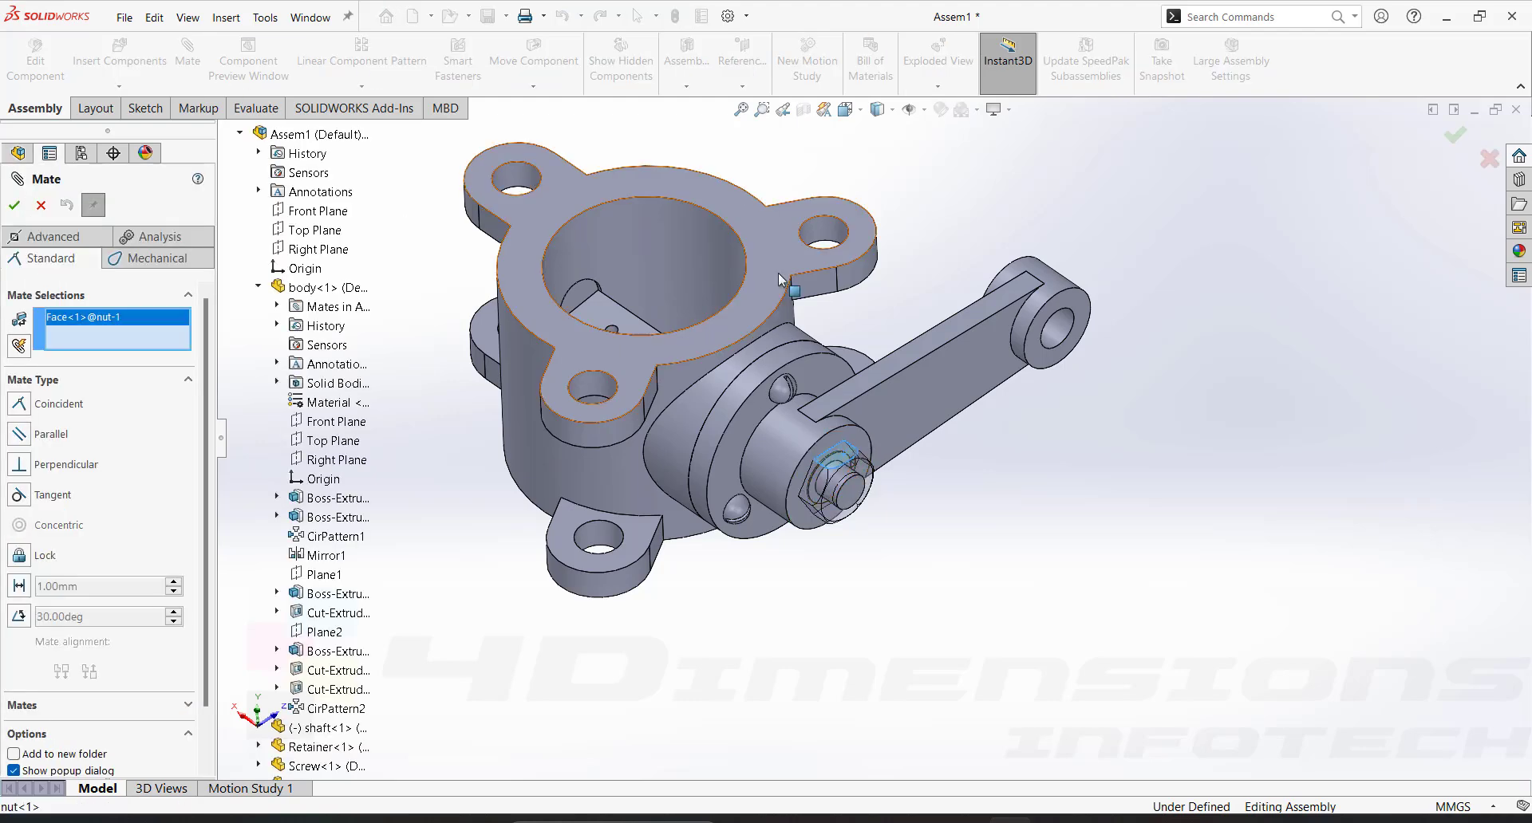
pyautogui.click(780, 280)
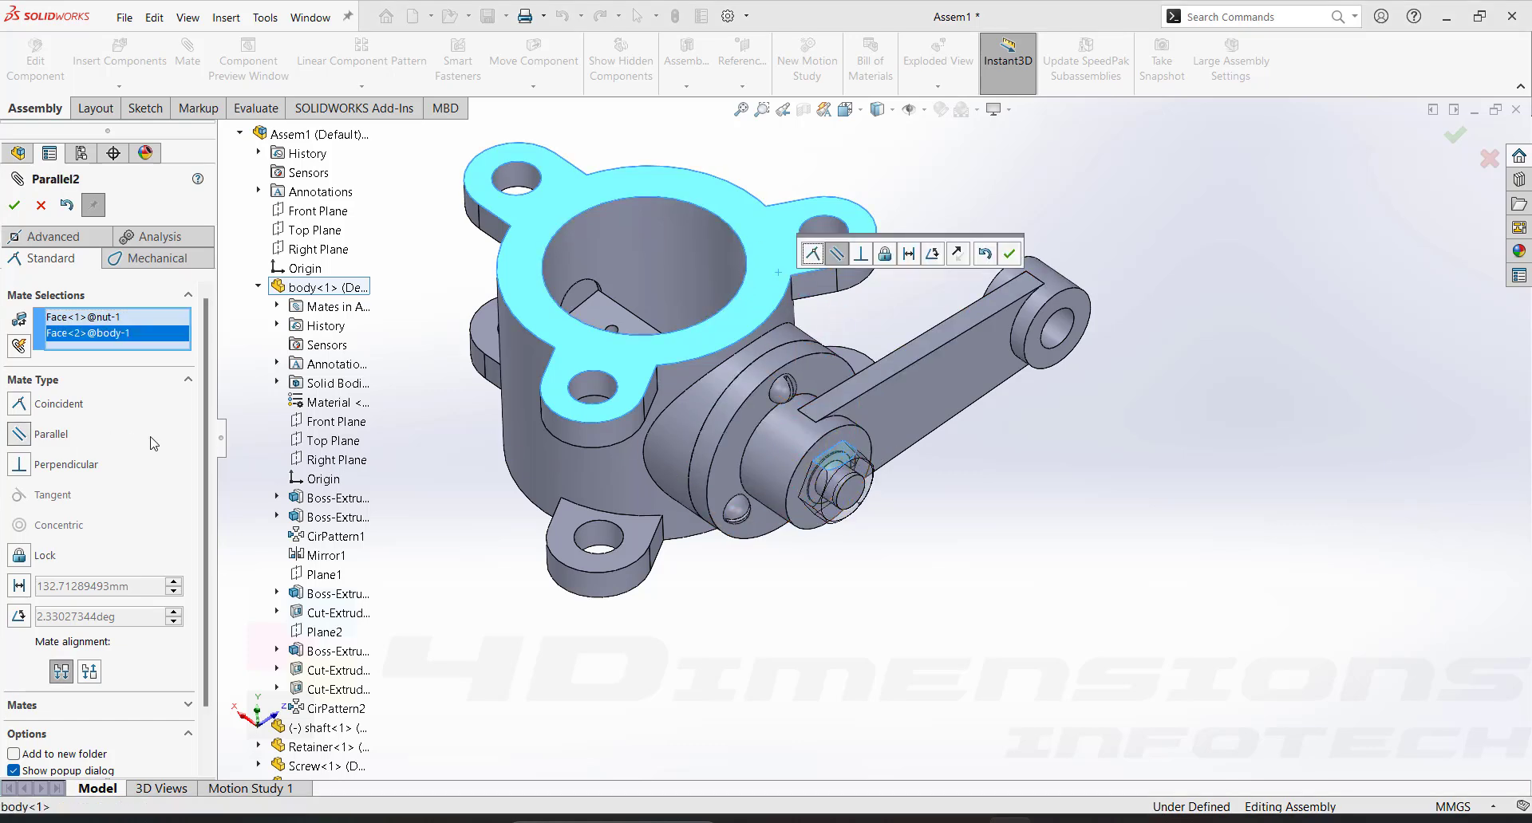
pyautogui.click(15, 205)
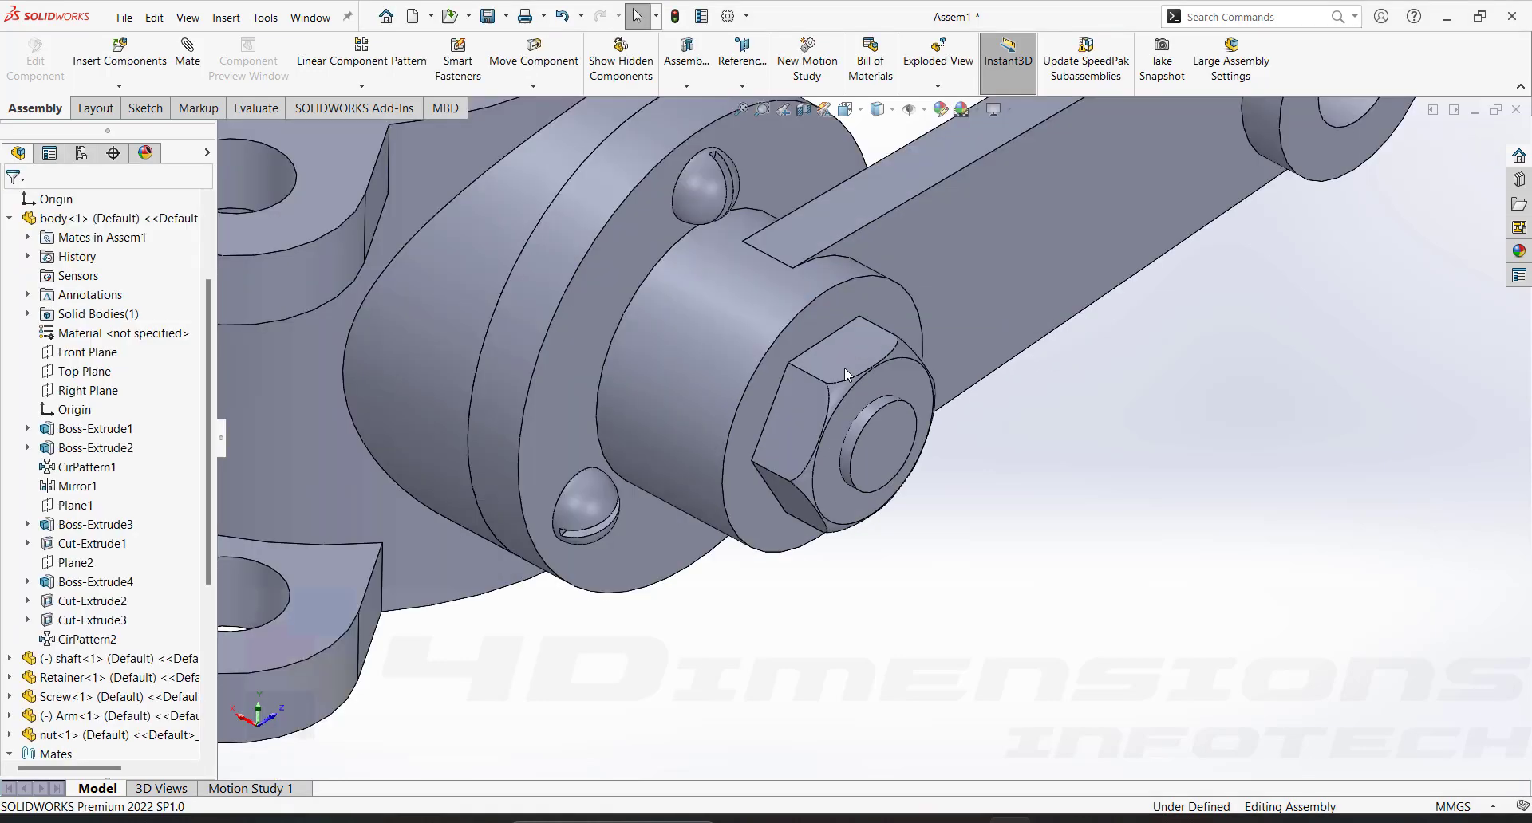
pyautogui.click(844, 367)
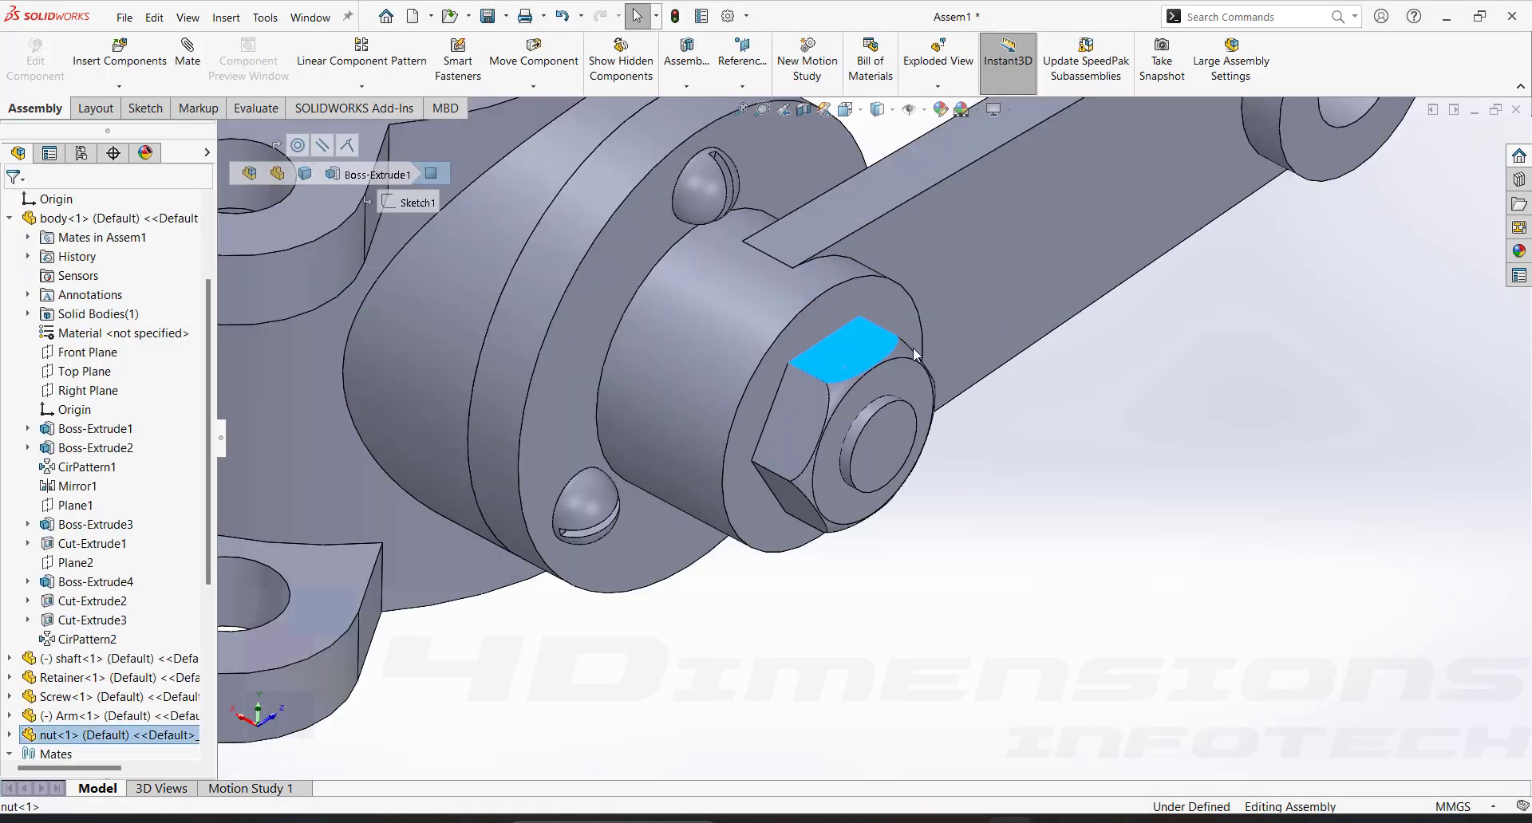
pyautogui.click(1022, 526)
# Insert the plate part into the assembly, placing it beside the valve body
pyautogui.scroll(10, 1022, 527)
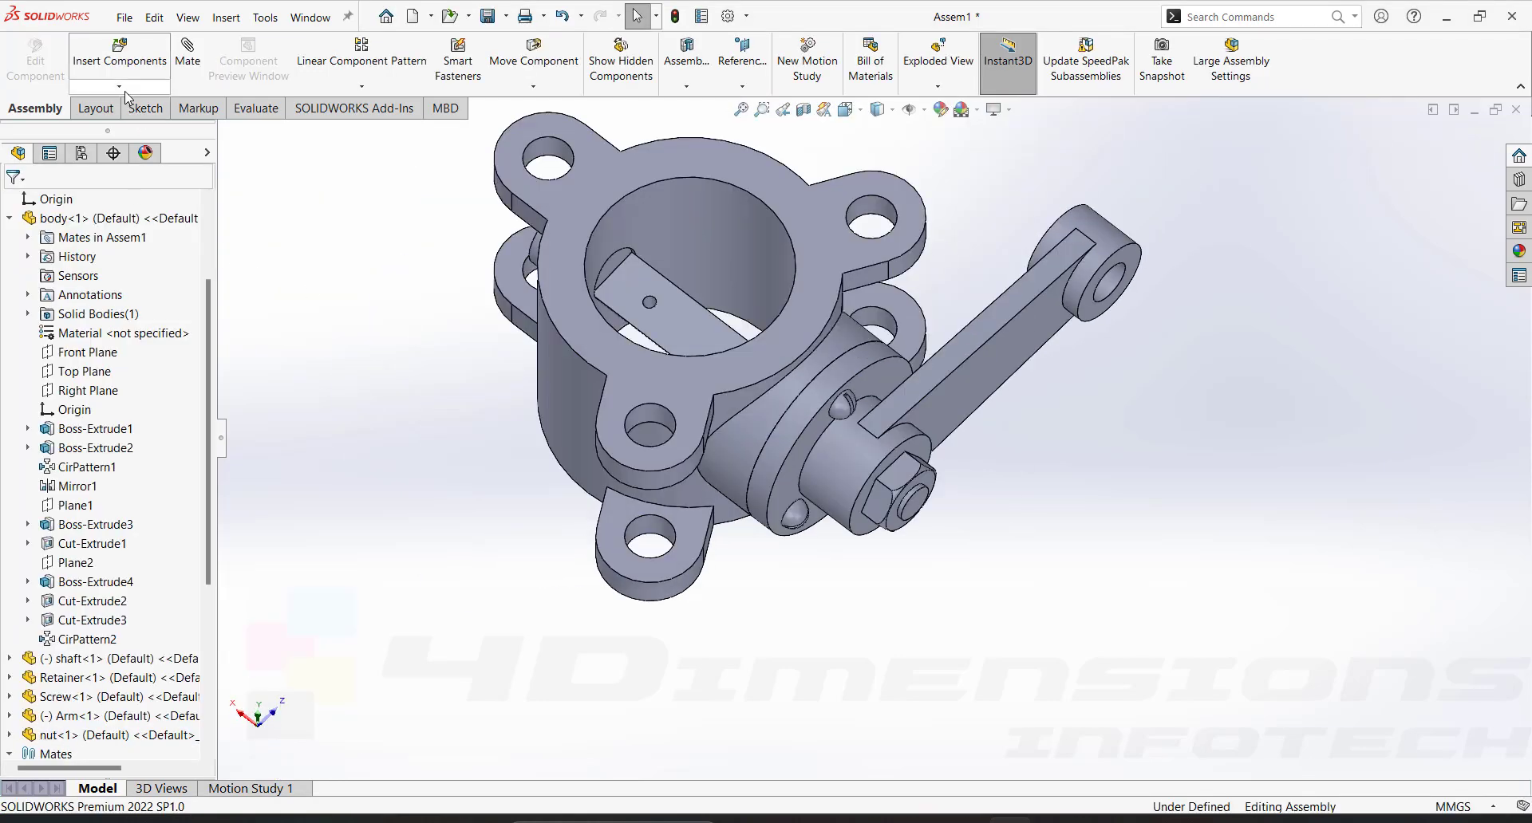
pyautogui.click(119, 86)
pyautogui.click(111, 106)
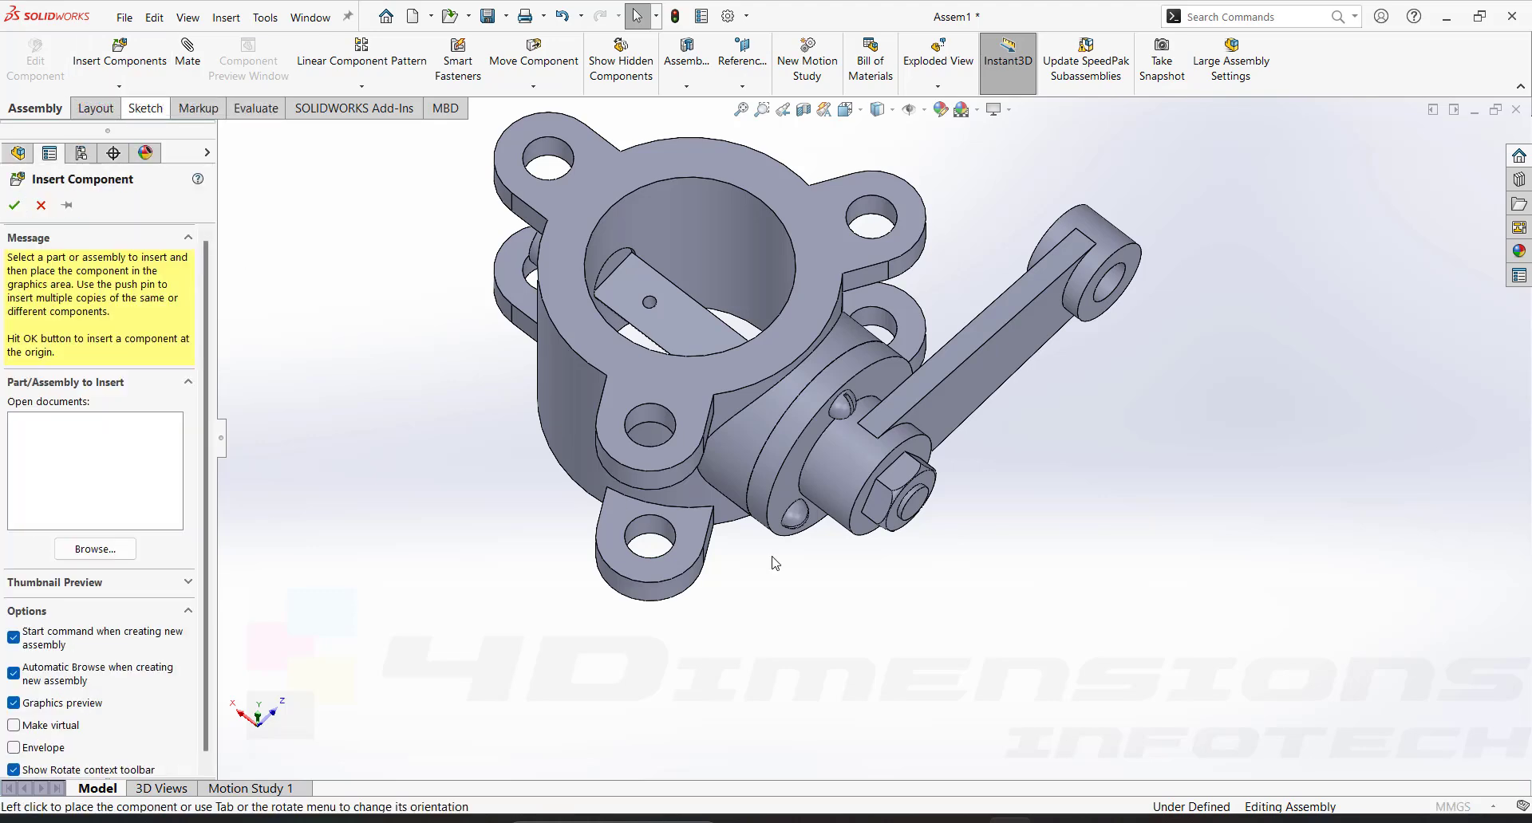
pyautogui.click(948, 301)
pyautogui.click(1354, 779)
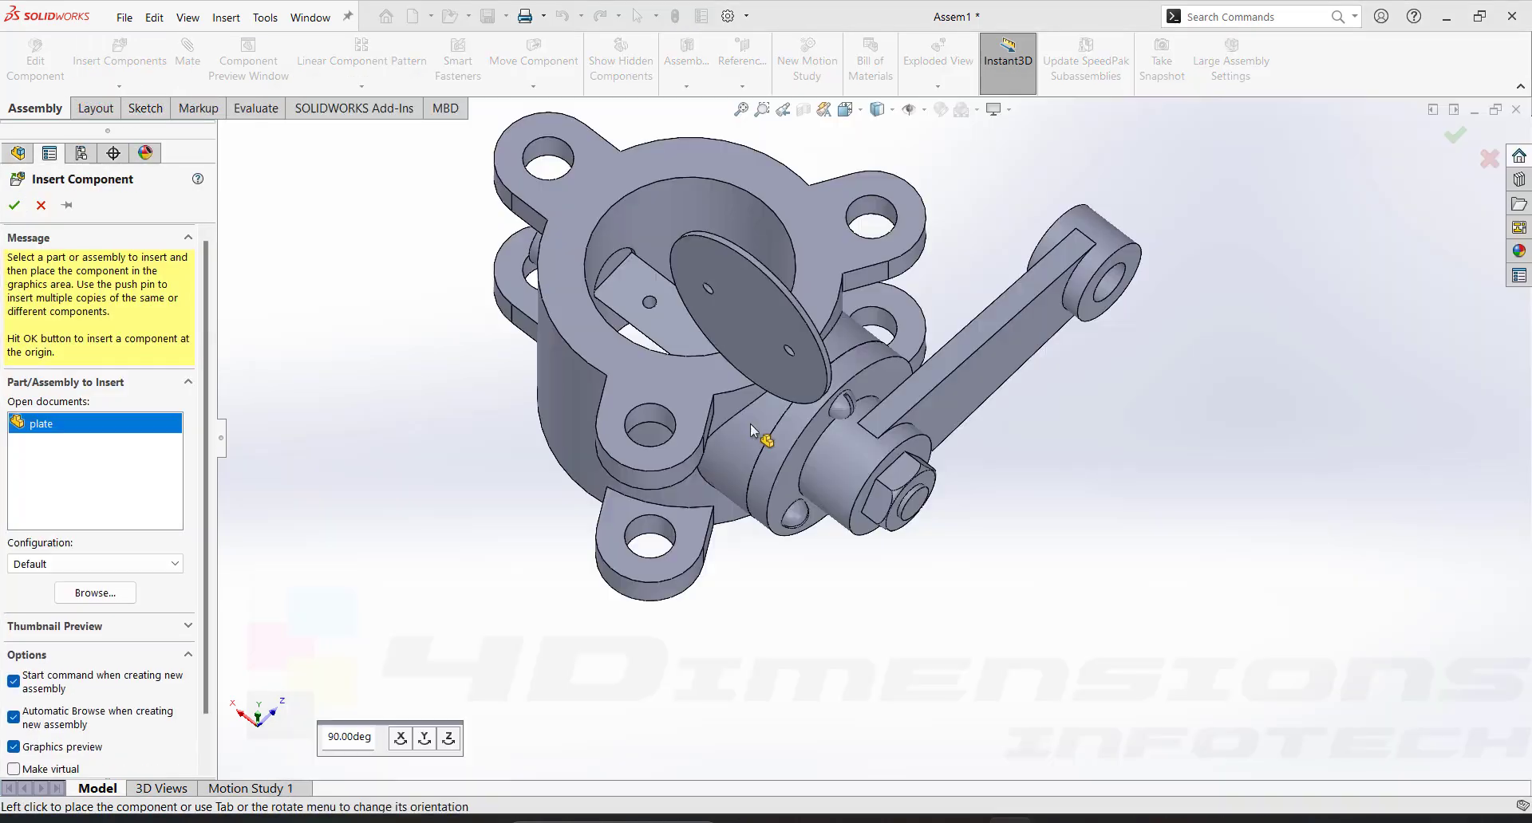
pyautogui.click(632, 382)
# Add a concentric mate between one small hole of the plate and the matching hole in the shaft's flat
pyautogui.scroll(-1, 649, 447)
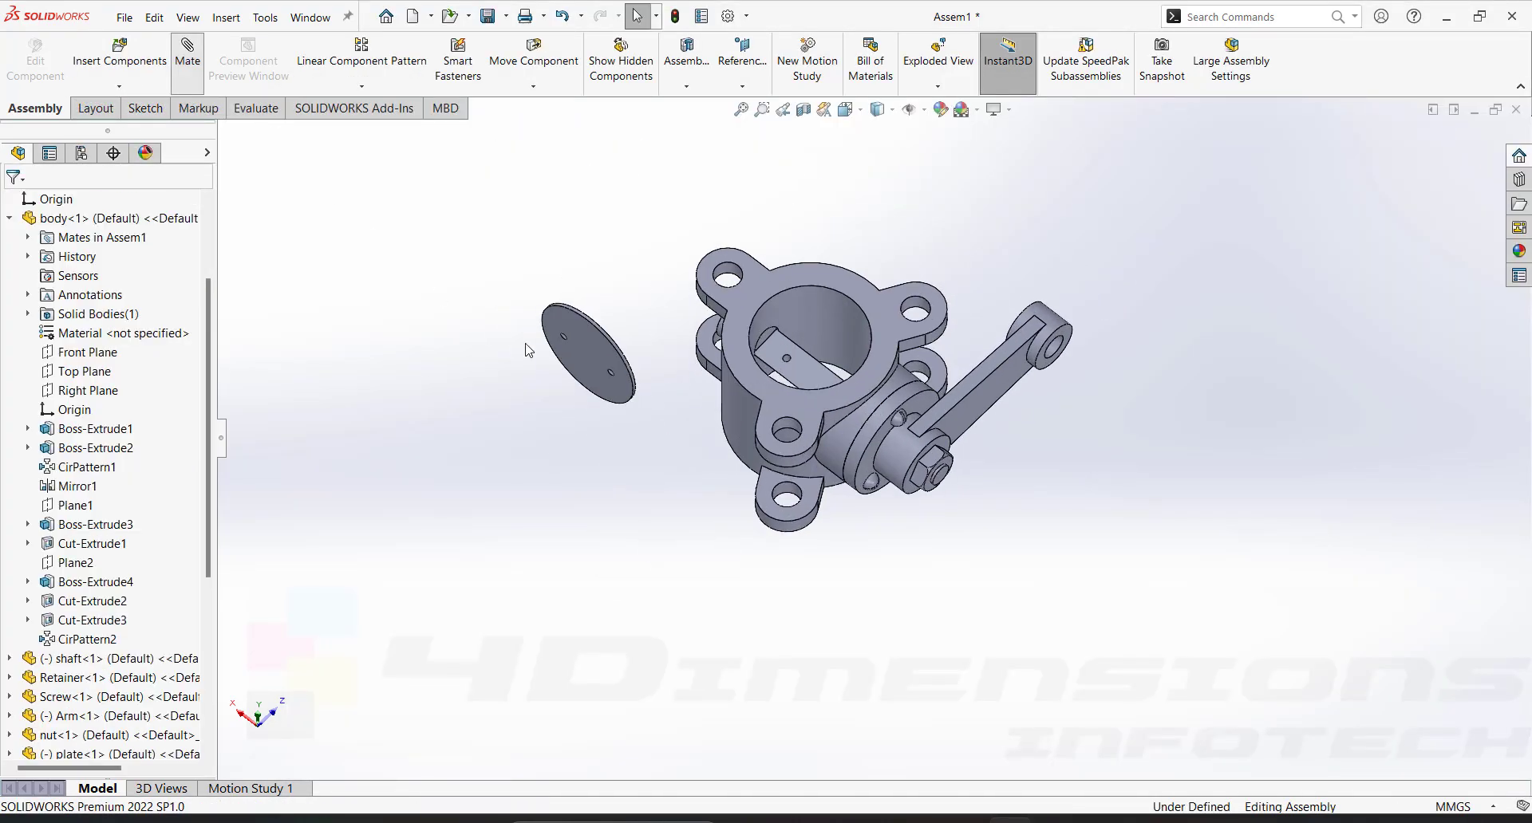
pyautogui.scroll(-2, 798, 367)
pyautogui.scroll(1, 797, 371)
pyautogui.moveTo(797, 375); pyautogui.dragTo(766, 415, button='middle')
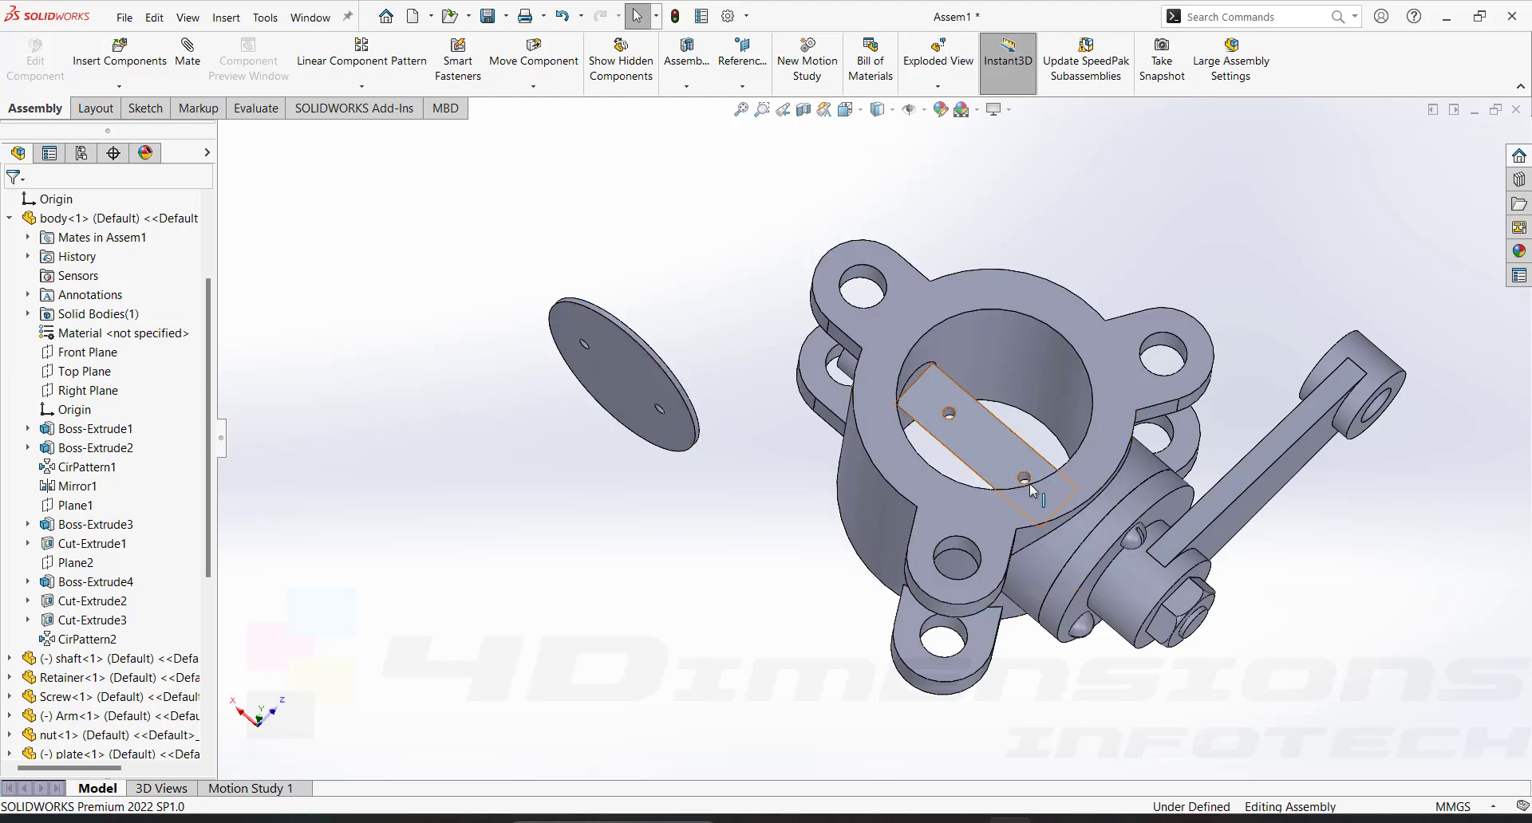
pyautogui.click(188, 58)
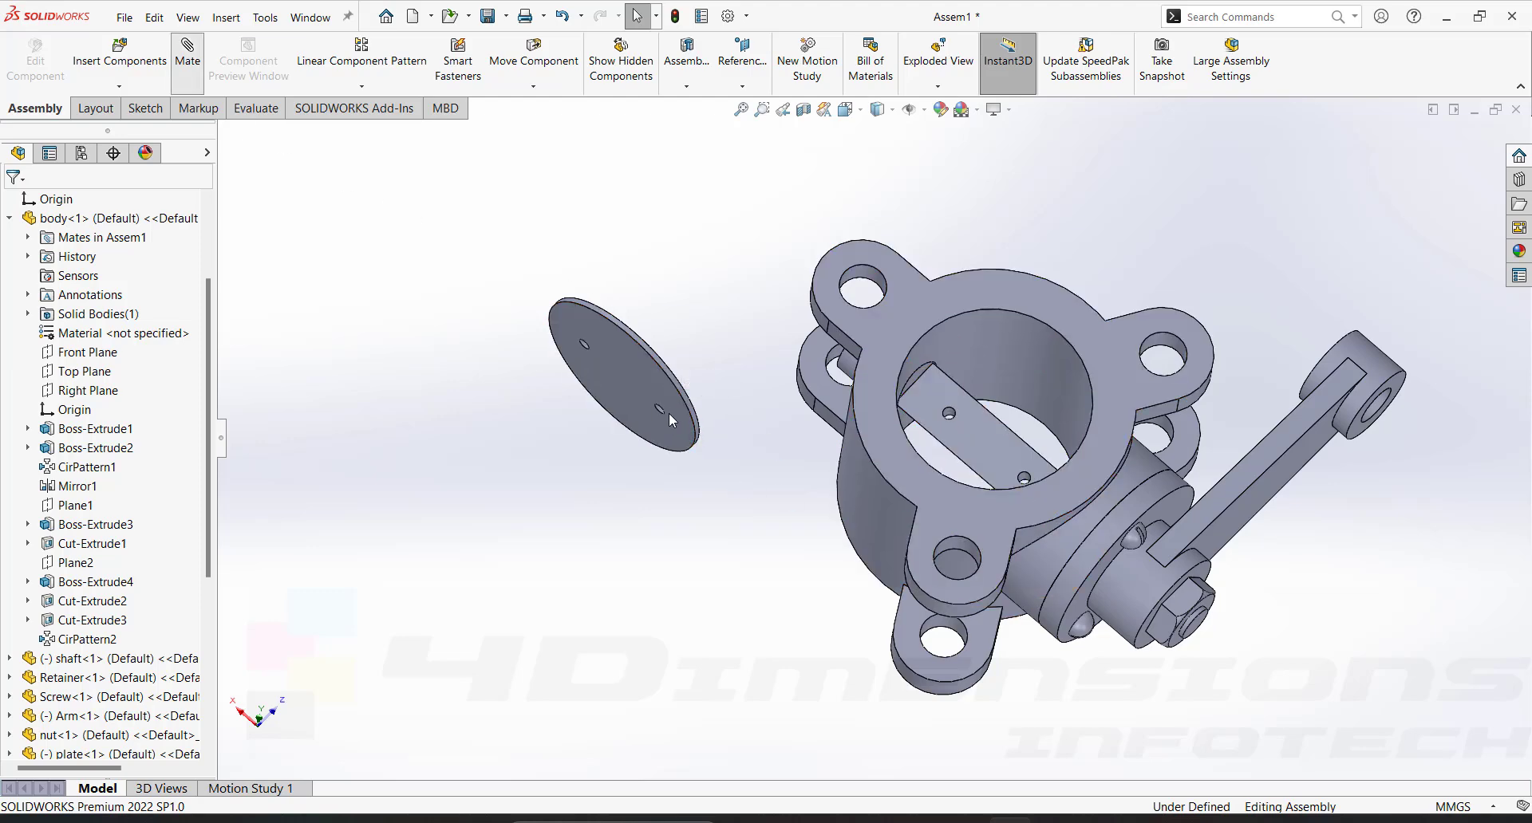
pyautogui.scroll(-8, 673, 409)
pyautogui.click(722, 414)
pyautogui.scroll(8, 728, 421)
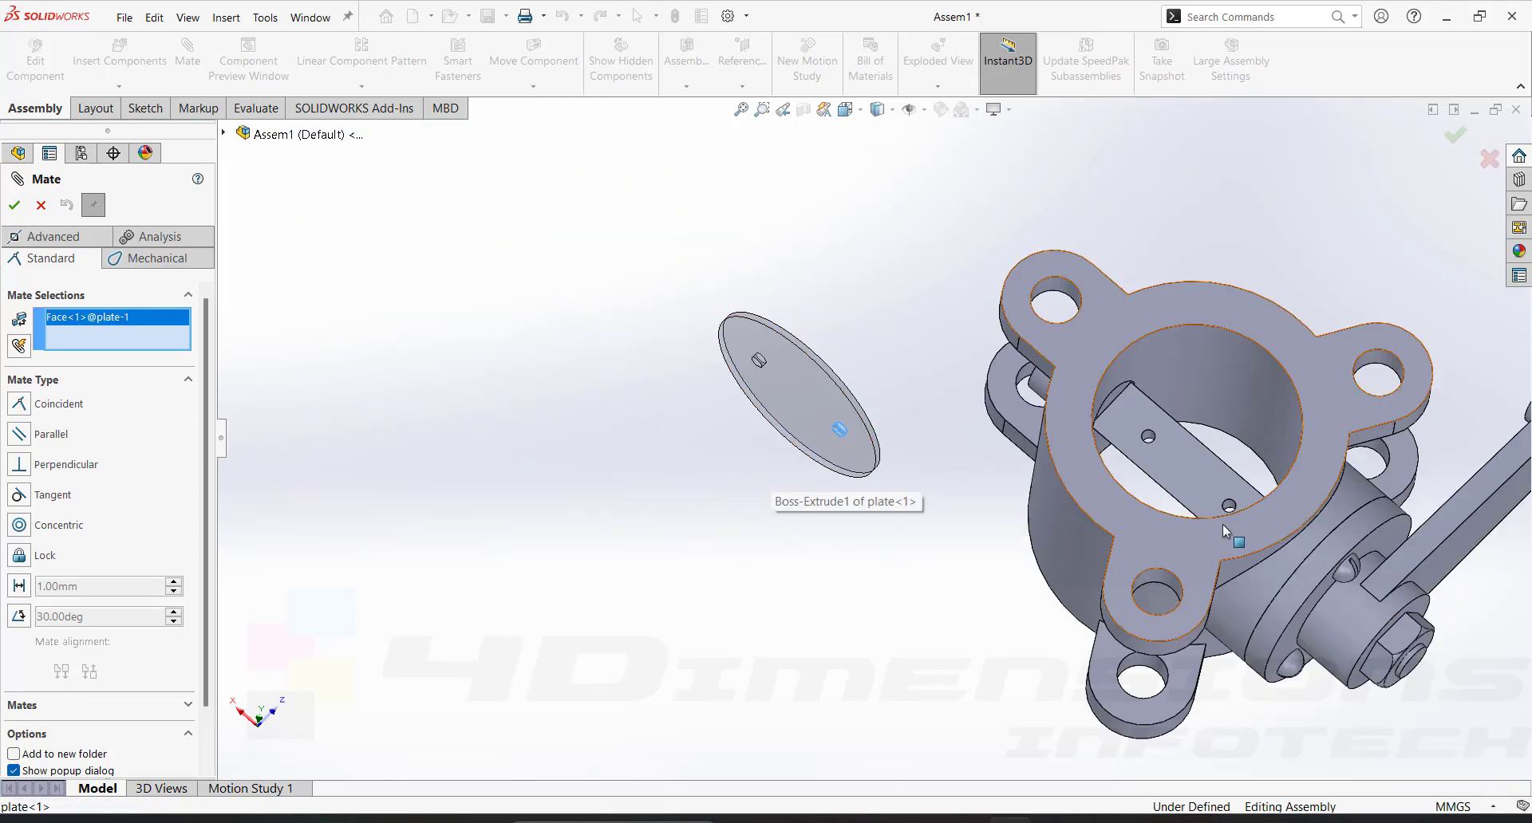
pyautogui.scroll(-6, 1222, 524)
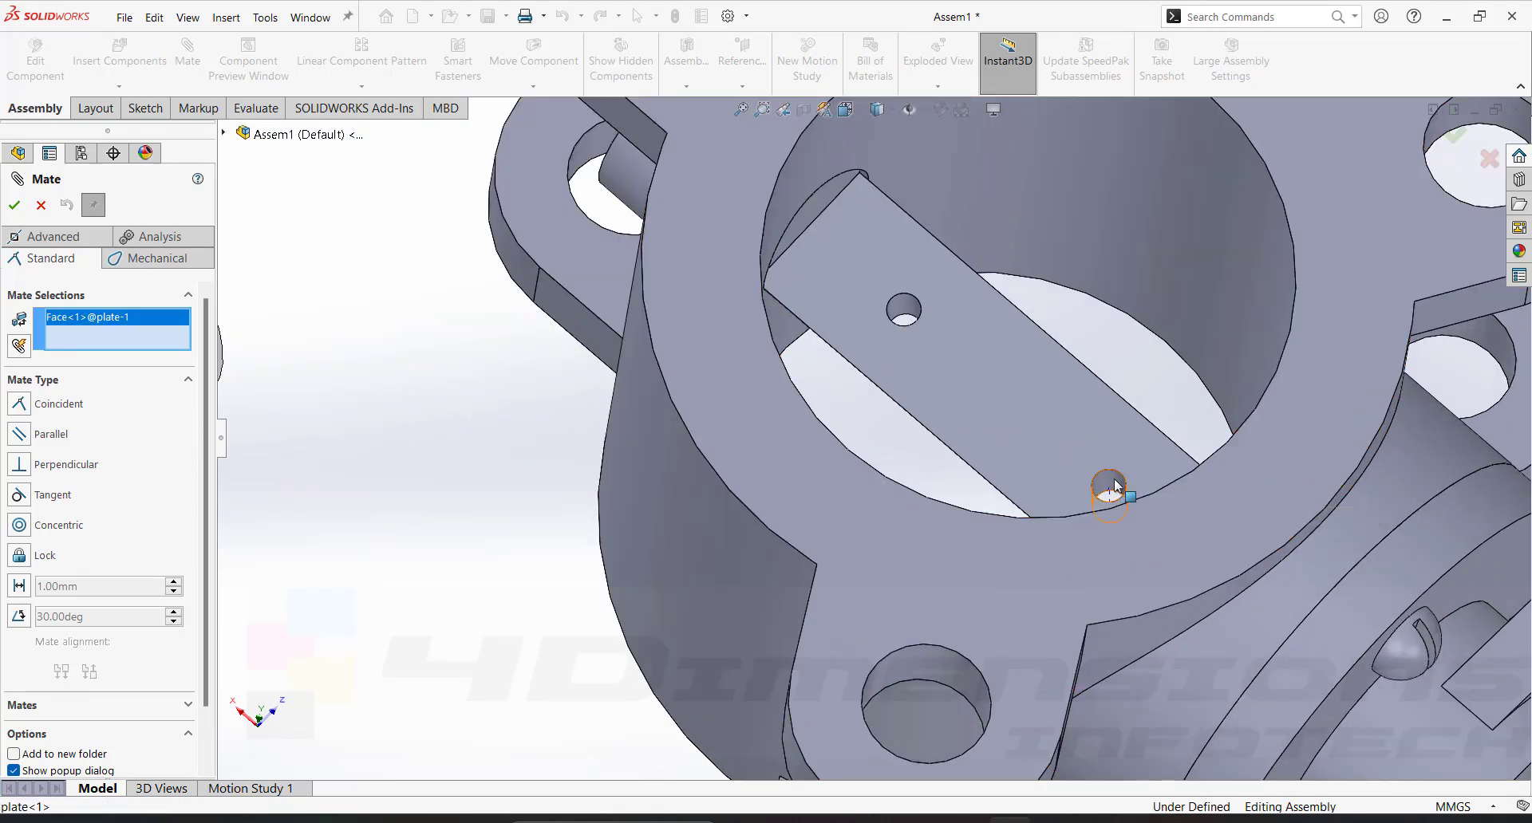
pyautogui.click(1116, 485)
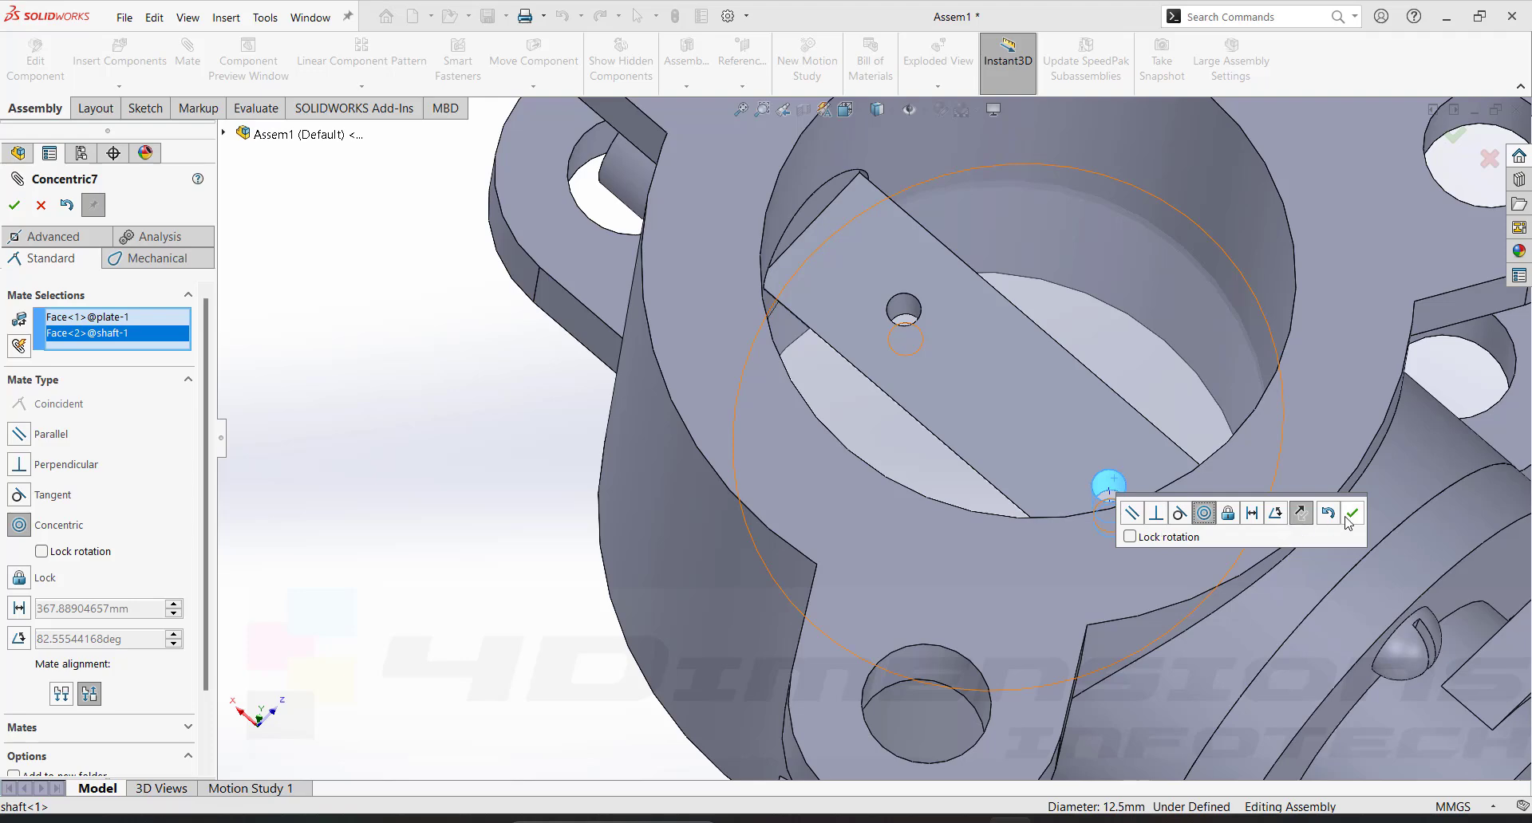
pyautogui.click(1352, 513)
# Slide the plate out below the body to test its freedom, end mating, and move it back to the valve bore
pyautogui.scroll(8, 1062, 398)
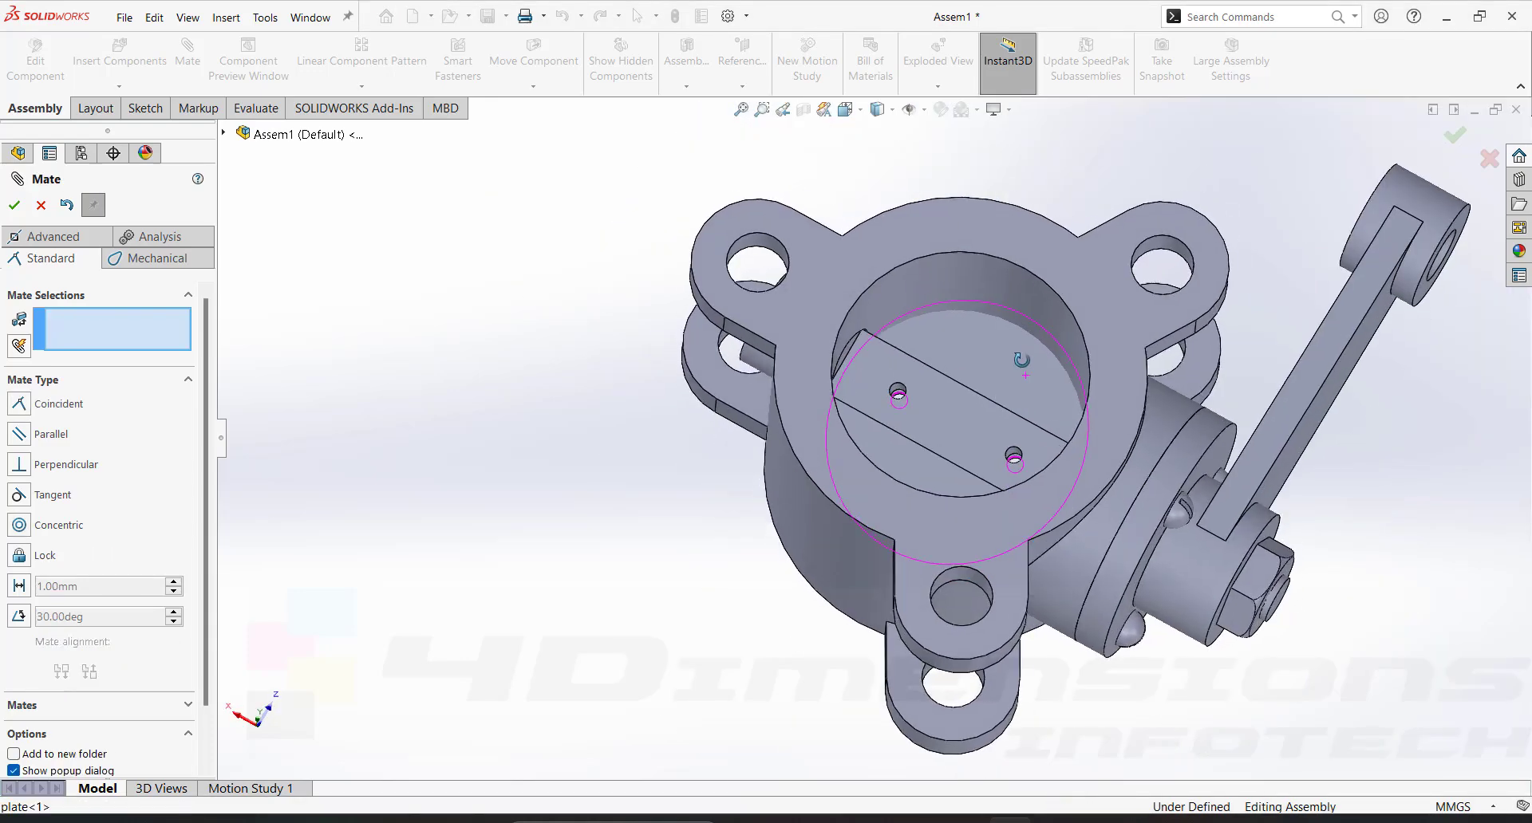
pyautogui.scroll(-2, 979, 402)
pyautogui.moveTo(978, 383); pyautogui.dragTo(1067, 353)
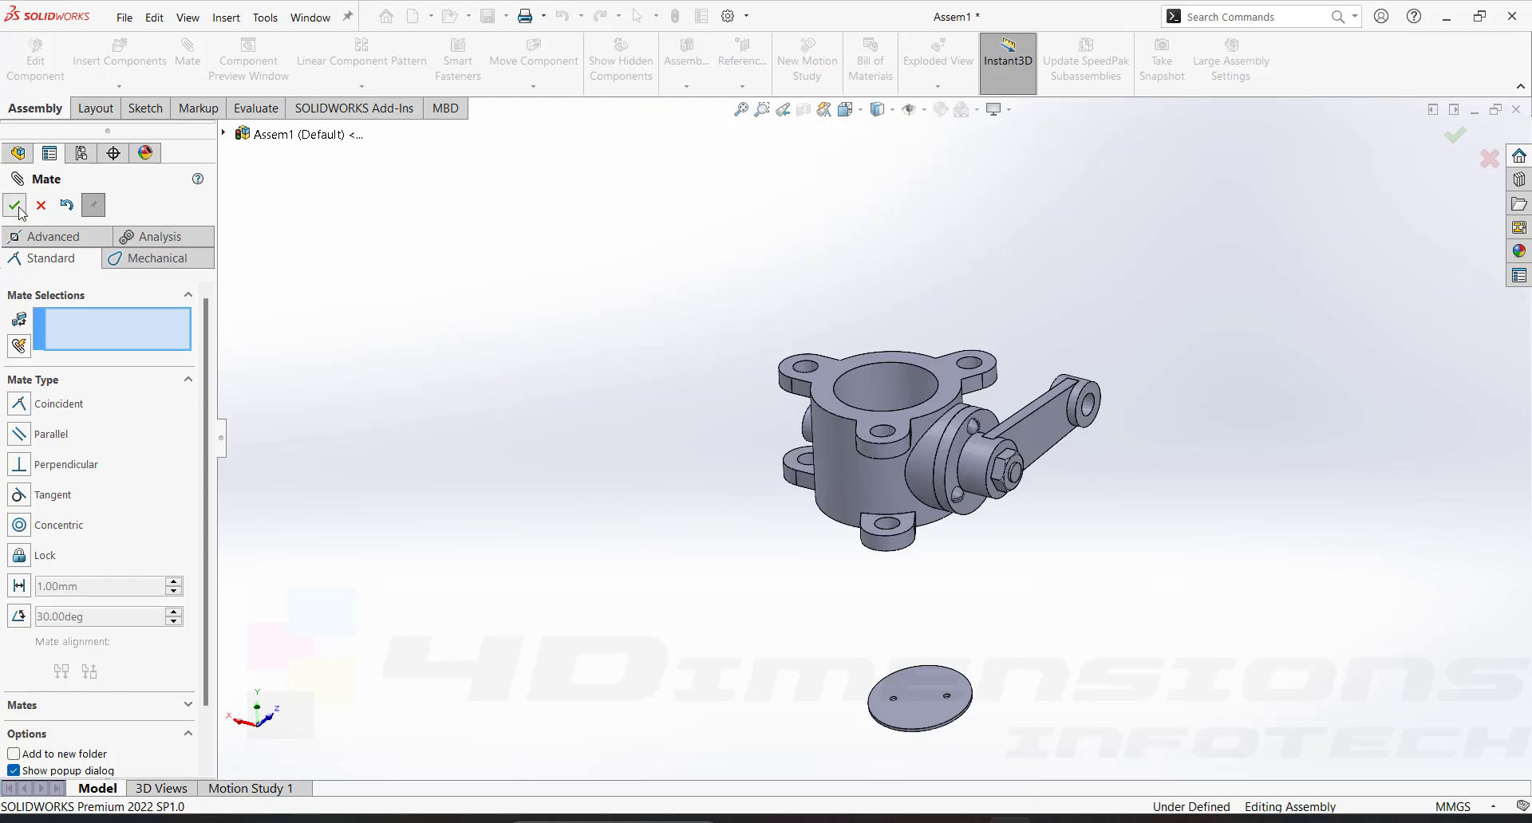
pyautogui.press('Escape')
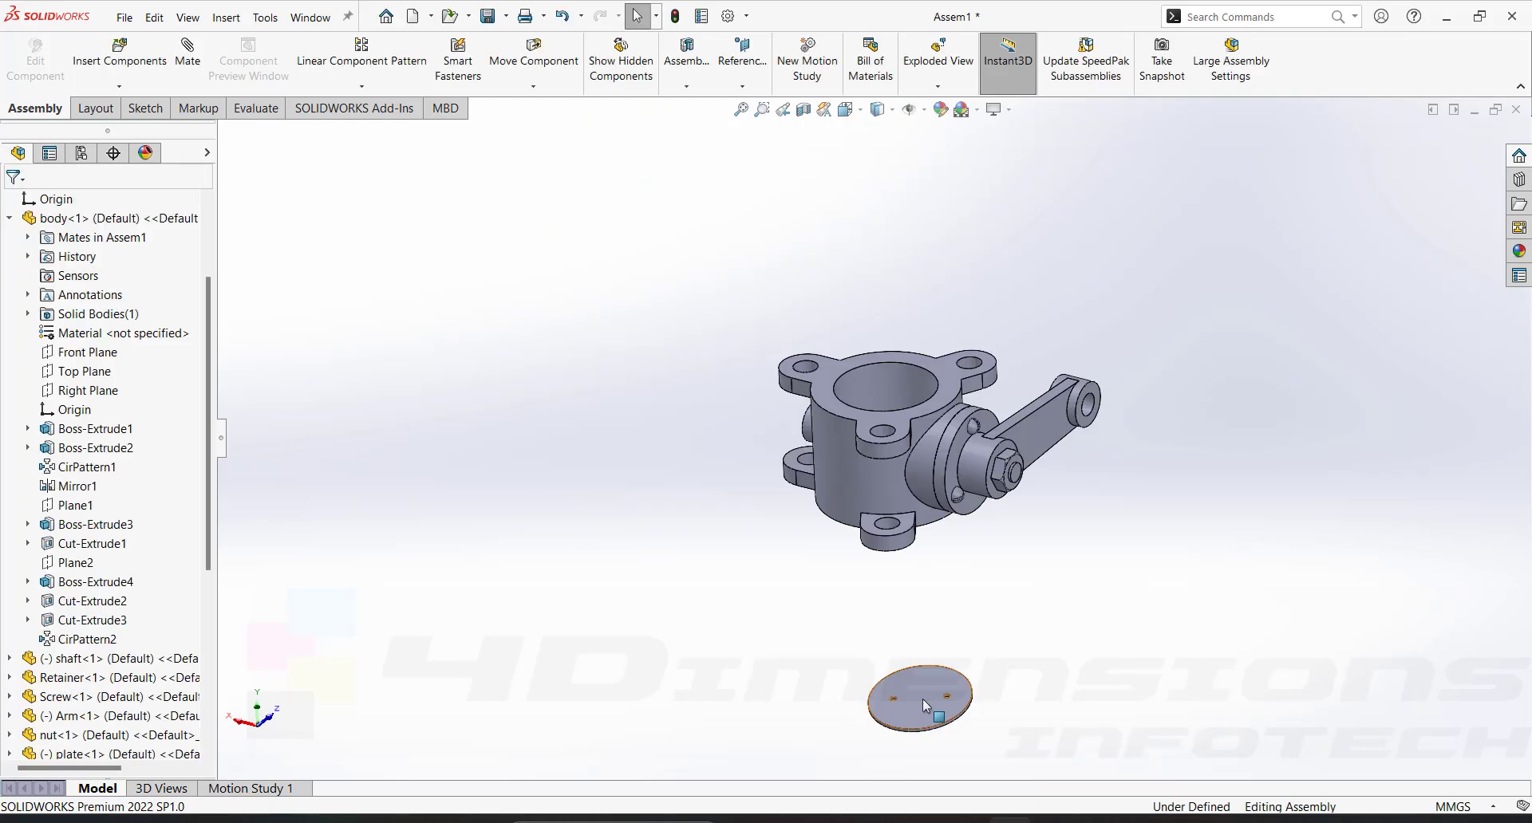
pyautogui.moveTo(923, 705); pyautogui.dragTo(843, 416)
# Add a concentric mate between the plate's other small hole and the second hole in the shaft
pyautogui.moveTo(843, 416); pyautogui.dragTo(954, 558, button='middle')
pyautogui.scroll(-4, 935, 527)
pyautogui.click(1077, 348)
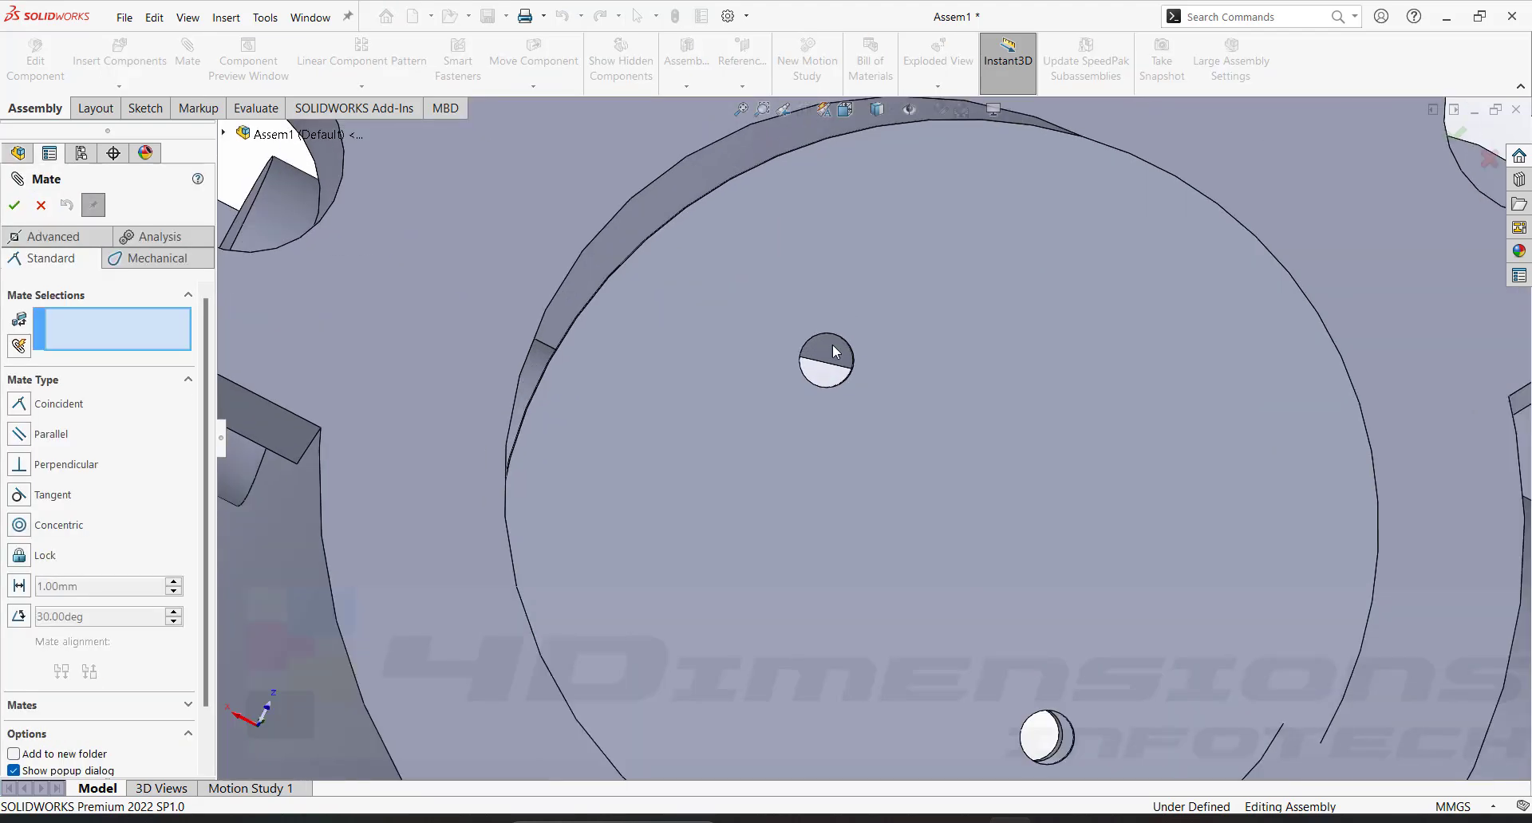
pyautogui.click(831, 343)
pyautogui.moveTo(831, 343); pyautogui.dragTo(770, 516, button='middle')
pyautogui.scroll(-3, 769, 515)
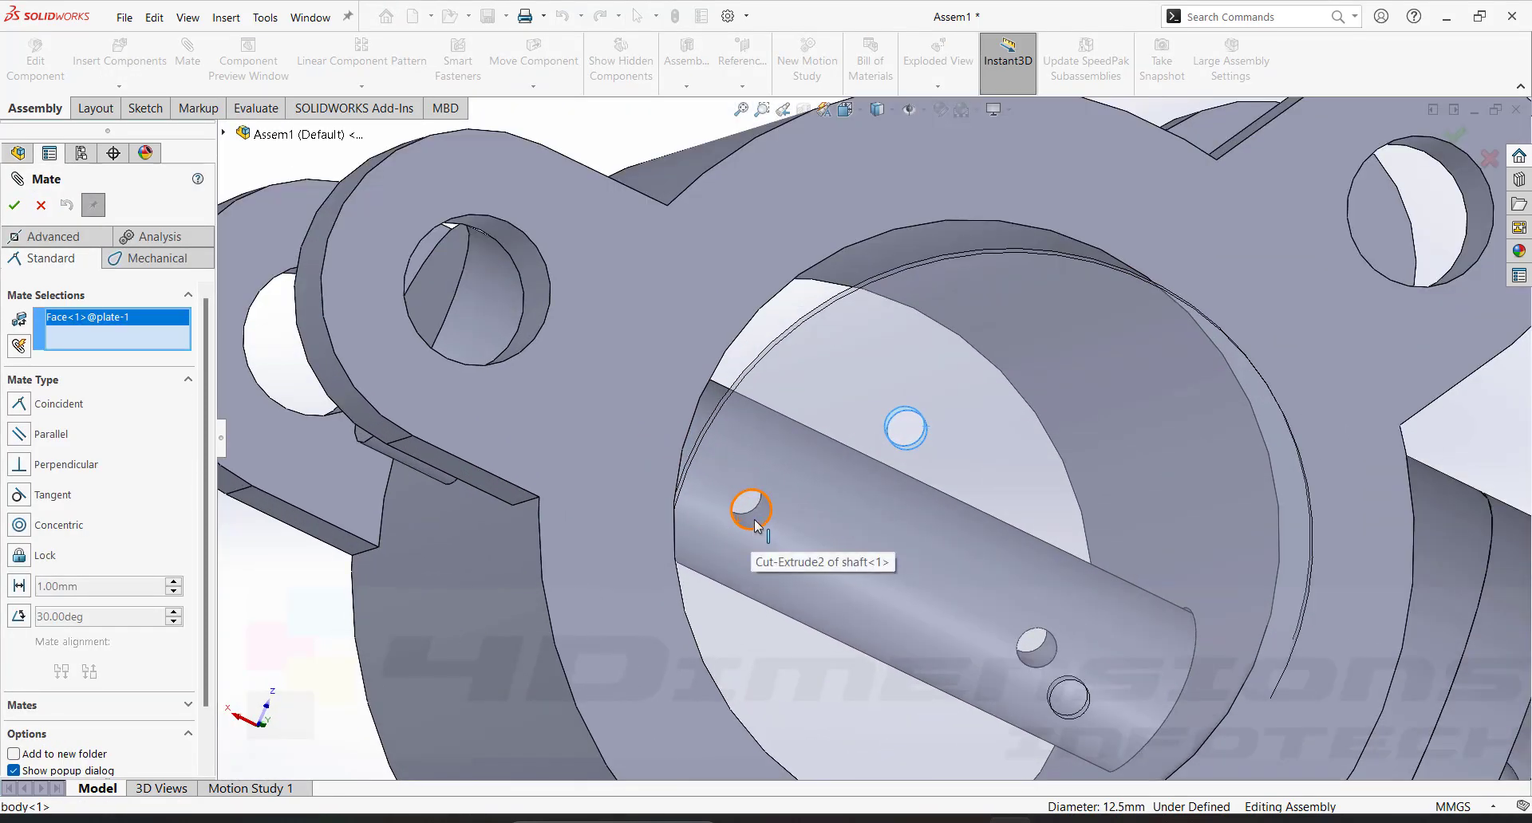
pyautogui.click(762, 515)
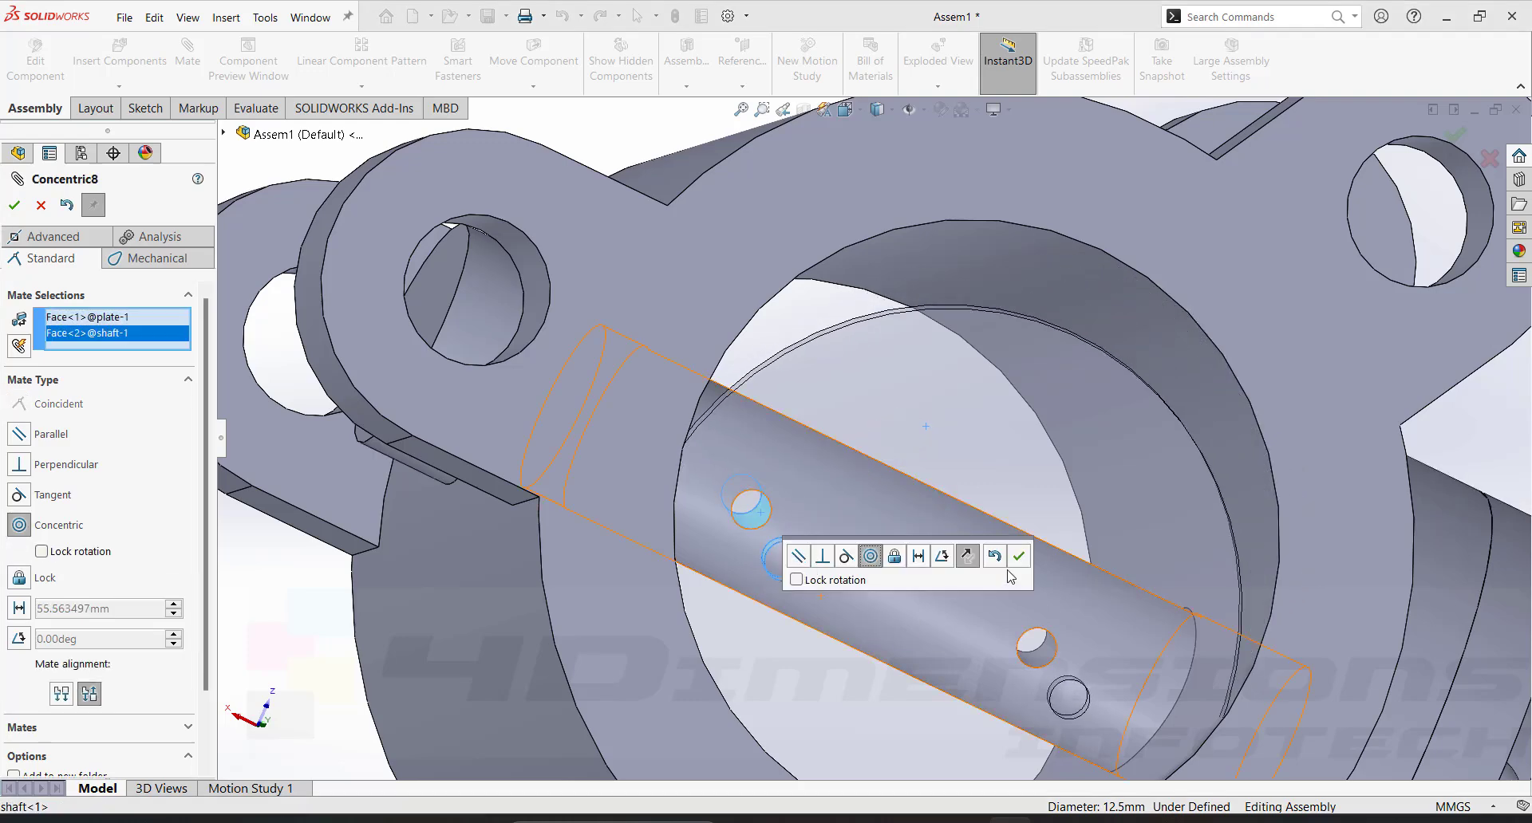
pyautogui.click(1018, 556)
pyautogui.scroll(5, 853, 547)
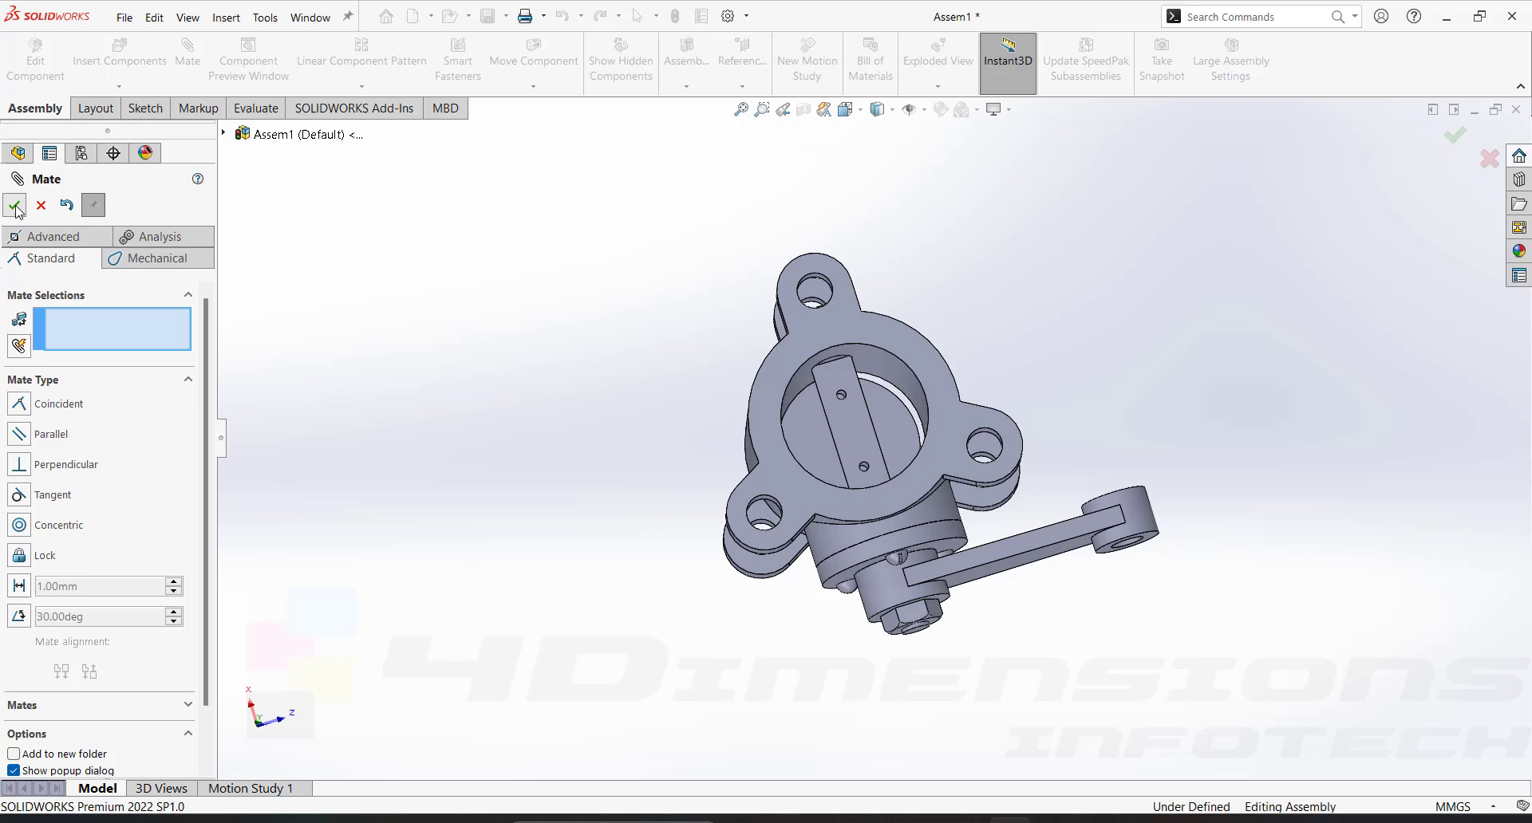
pyautogui.click(14, 205)
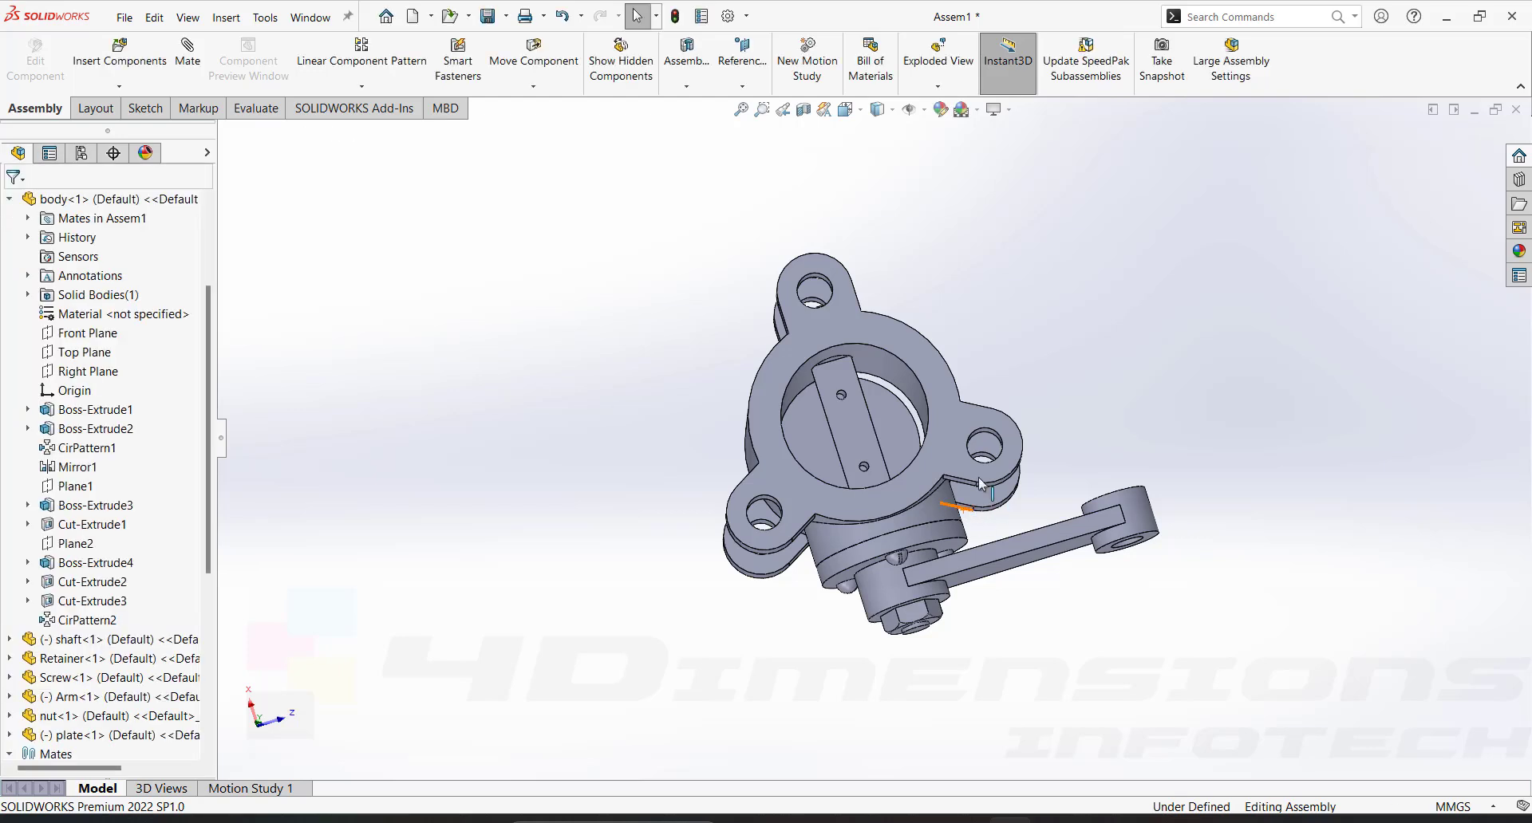
# Move the plate to the flat side of the shaft and mate its face coincident with the shaft's flat face
pyautogui.moveTo(899, 436); pyautogui.dragTo(893, 377)
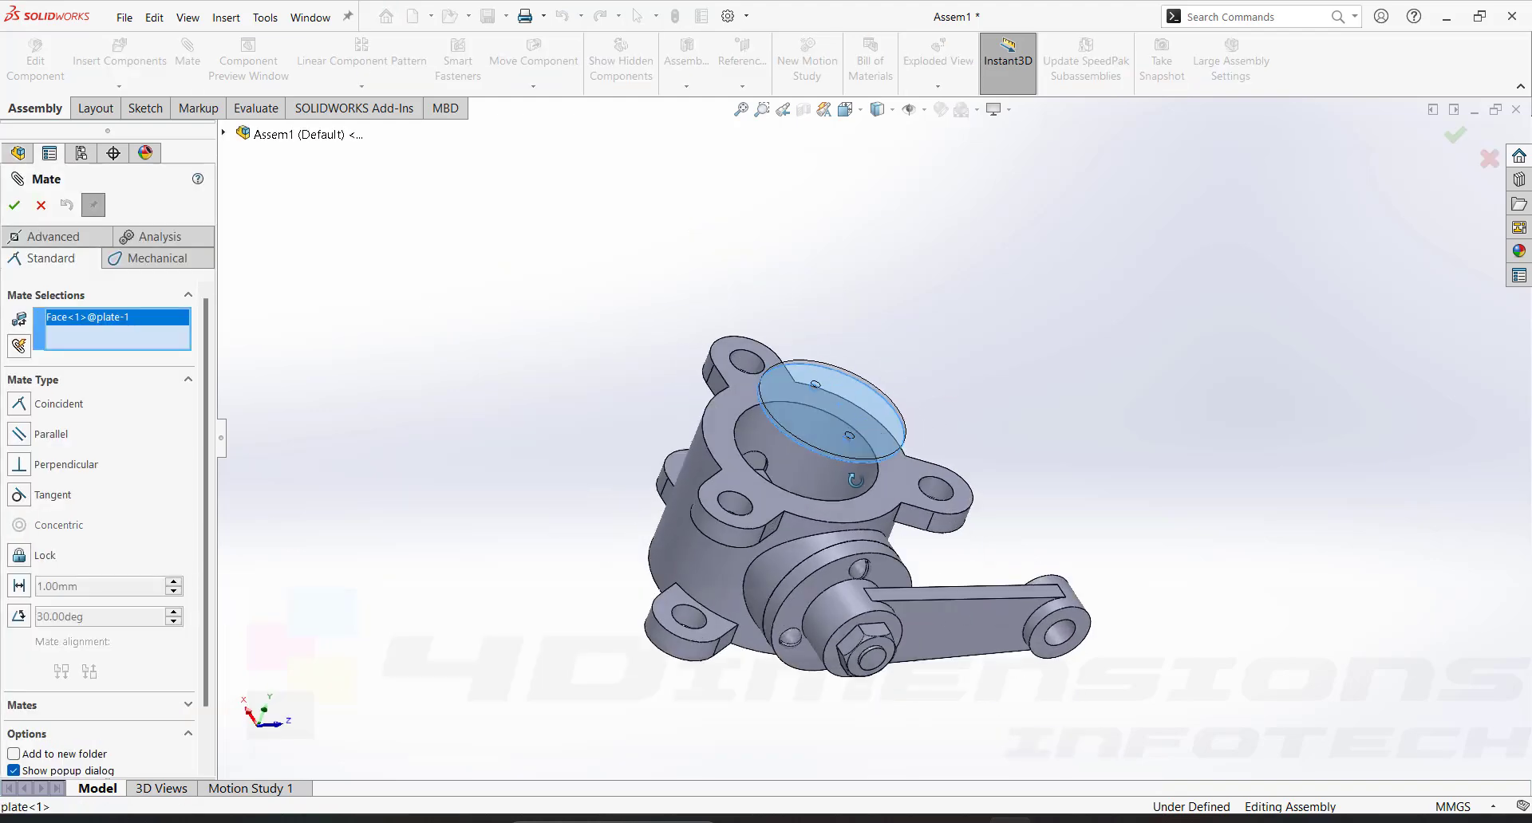
pyautogui.moveTo(830, 447); pyautogui.dragTo(814, 508, button='middle')
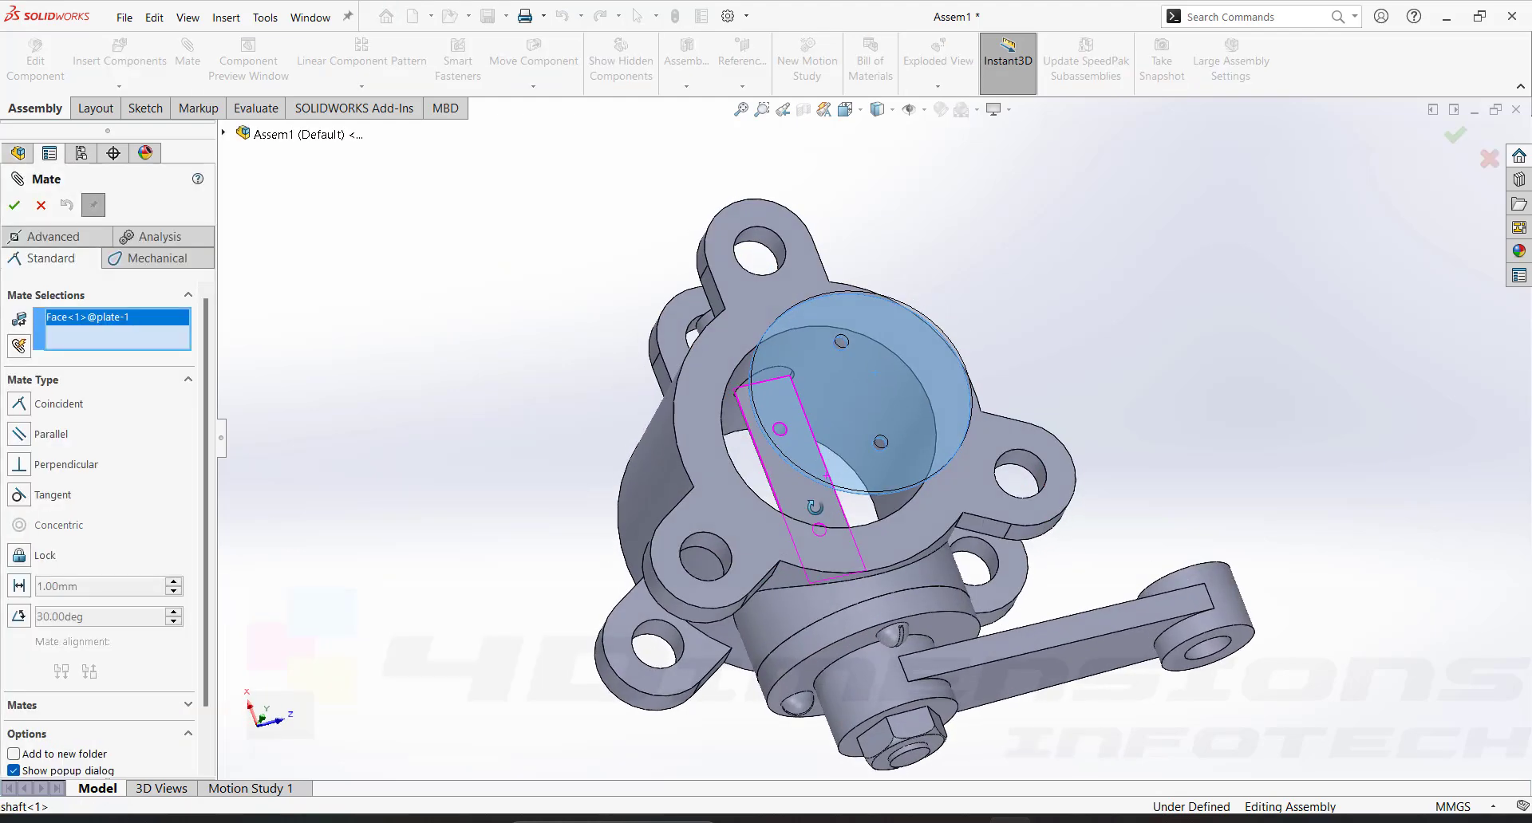
pyautogui.click(808, 496)
pyautogui.rightClick(808, 496)
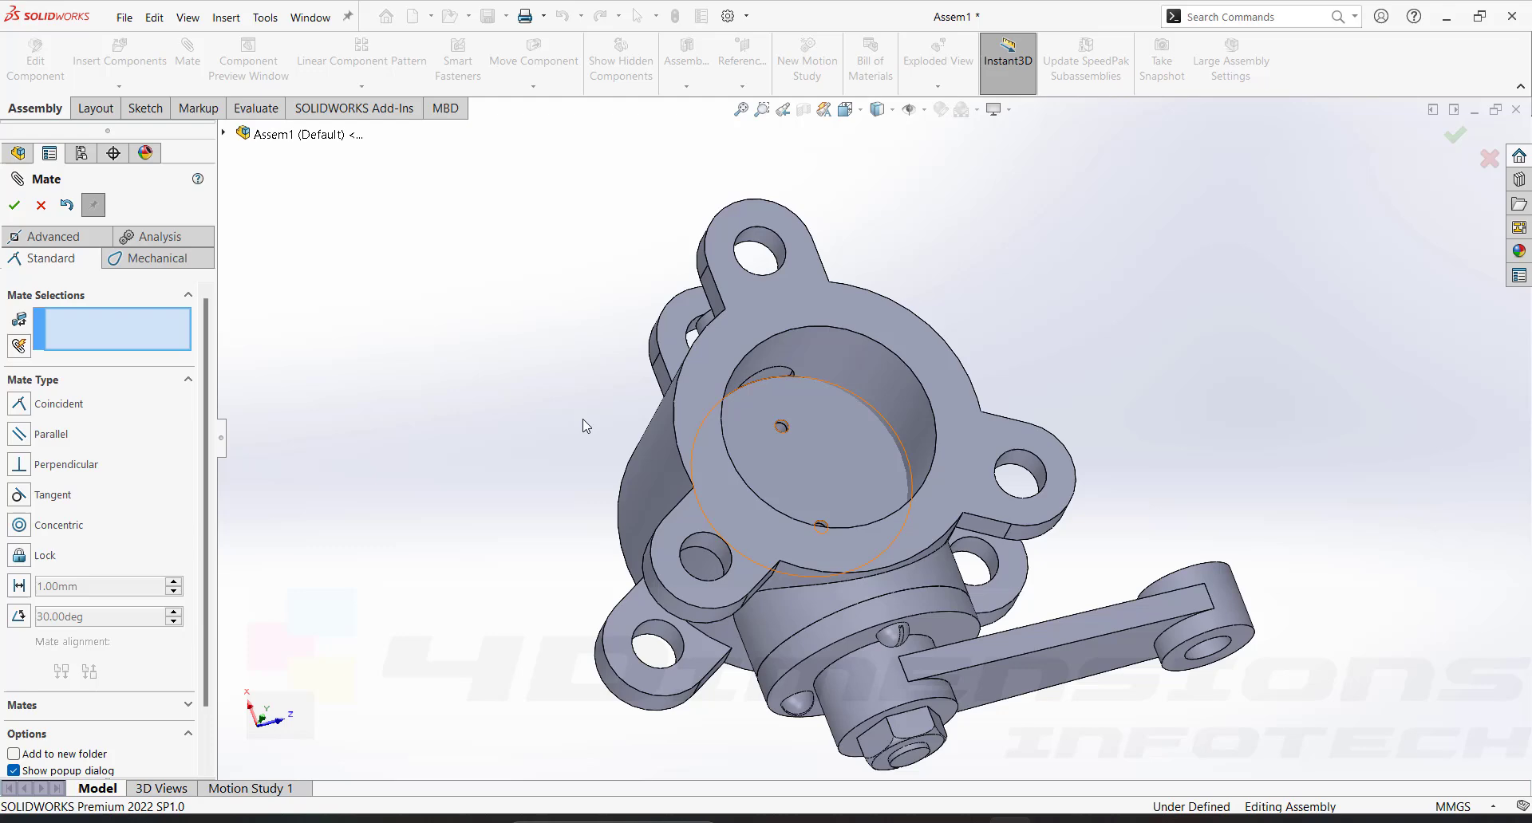
pyautogui.click(14, 205)
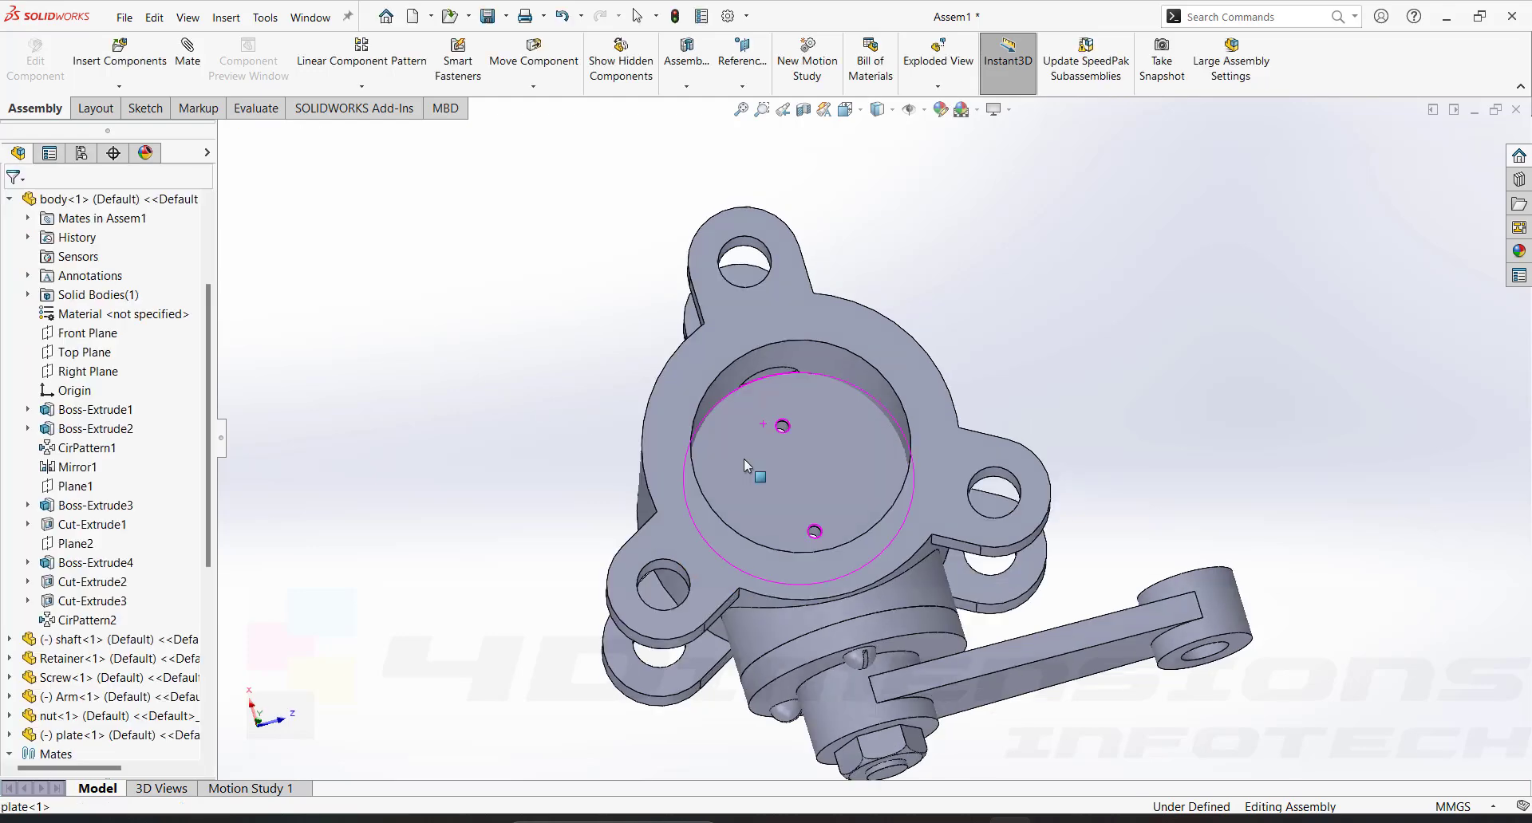
pyautogui.scroll(-5, 778, 455)
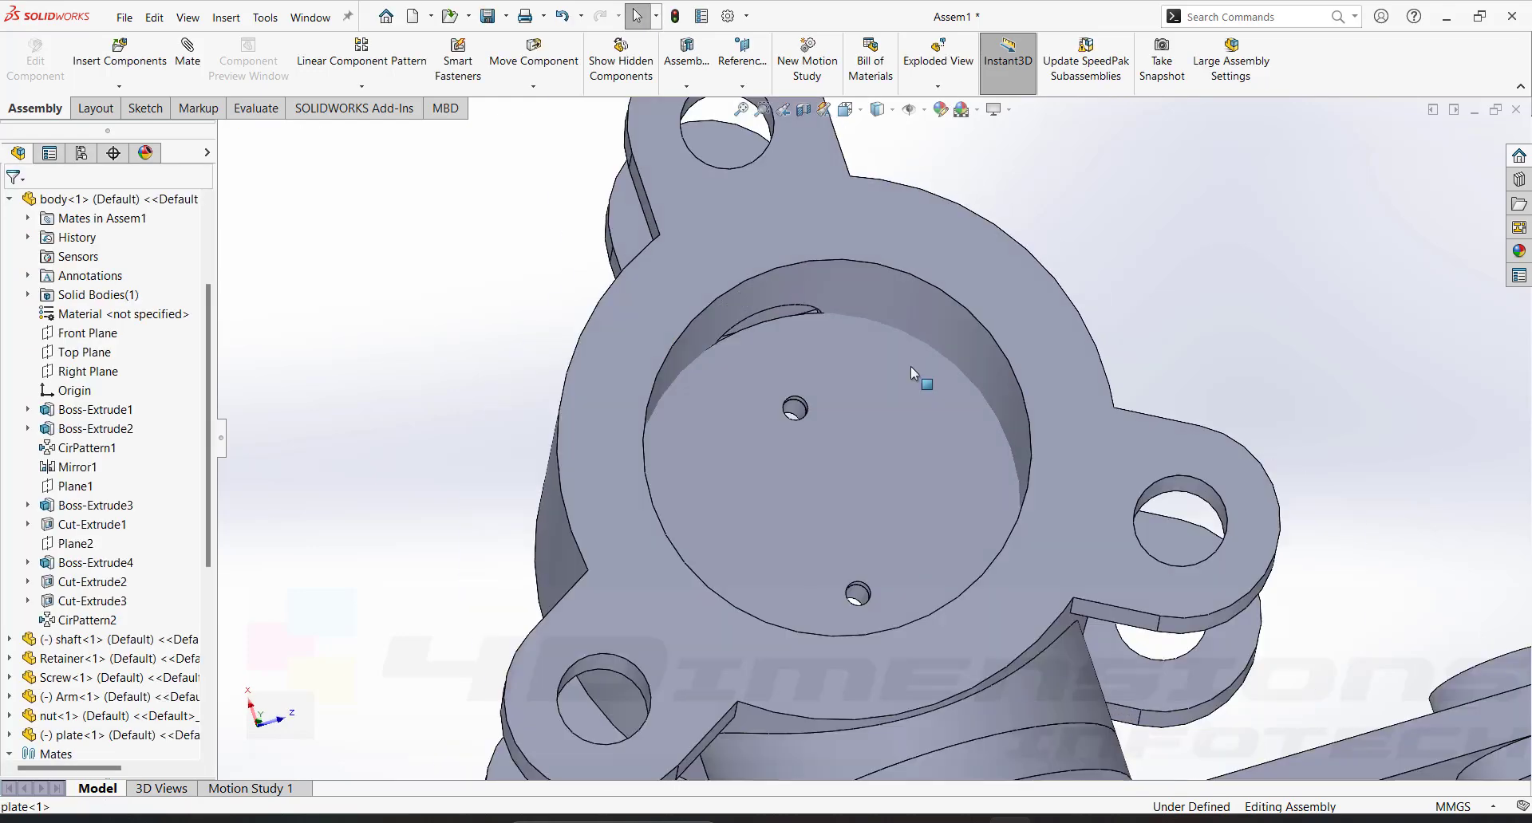
pyautogui.click(917, 366)
pyautogui.scroll(-3, 917, 366)
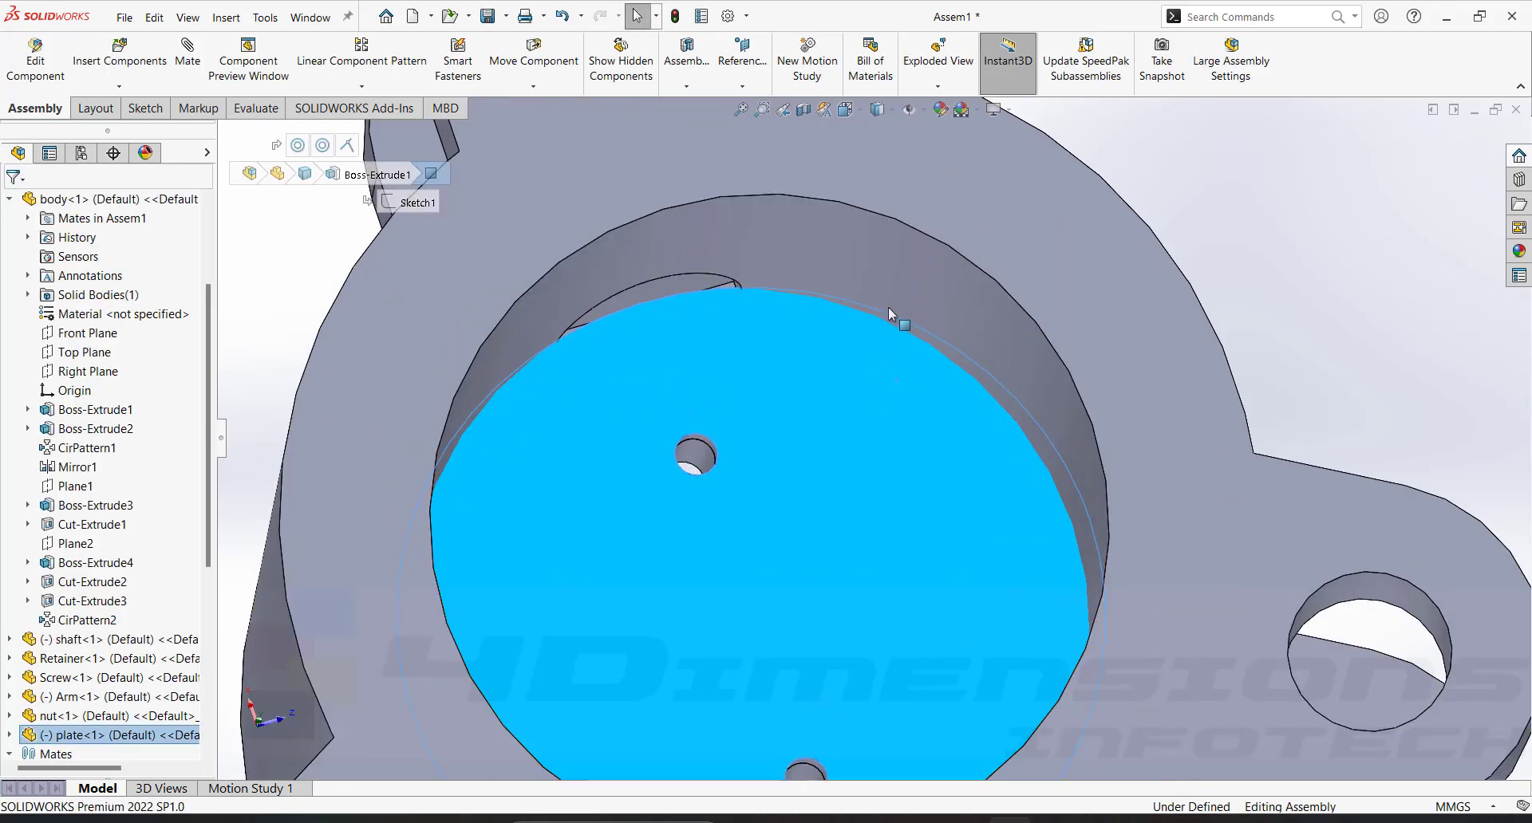
# Examine how the plate sits in the body's bore and display the plate's own sketch dimensions
pyautogui.press('Escape')
pyautogui.scroll(4, 891, 437)
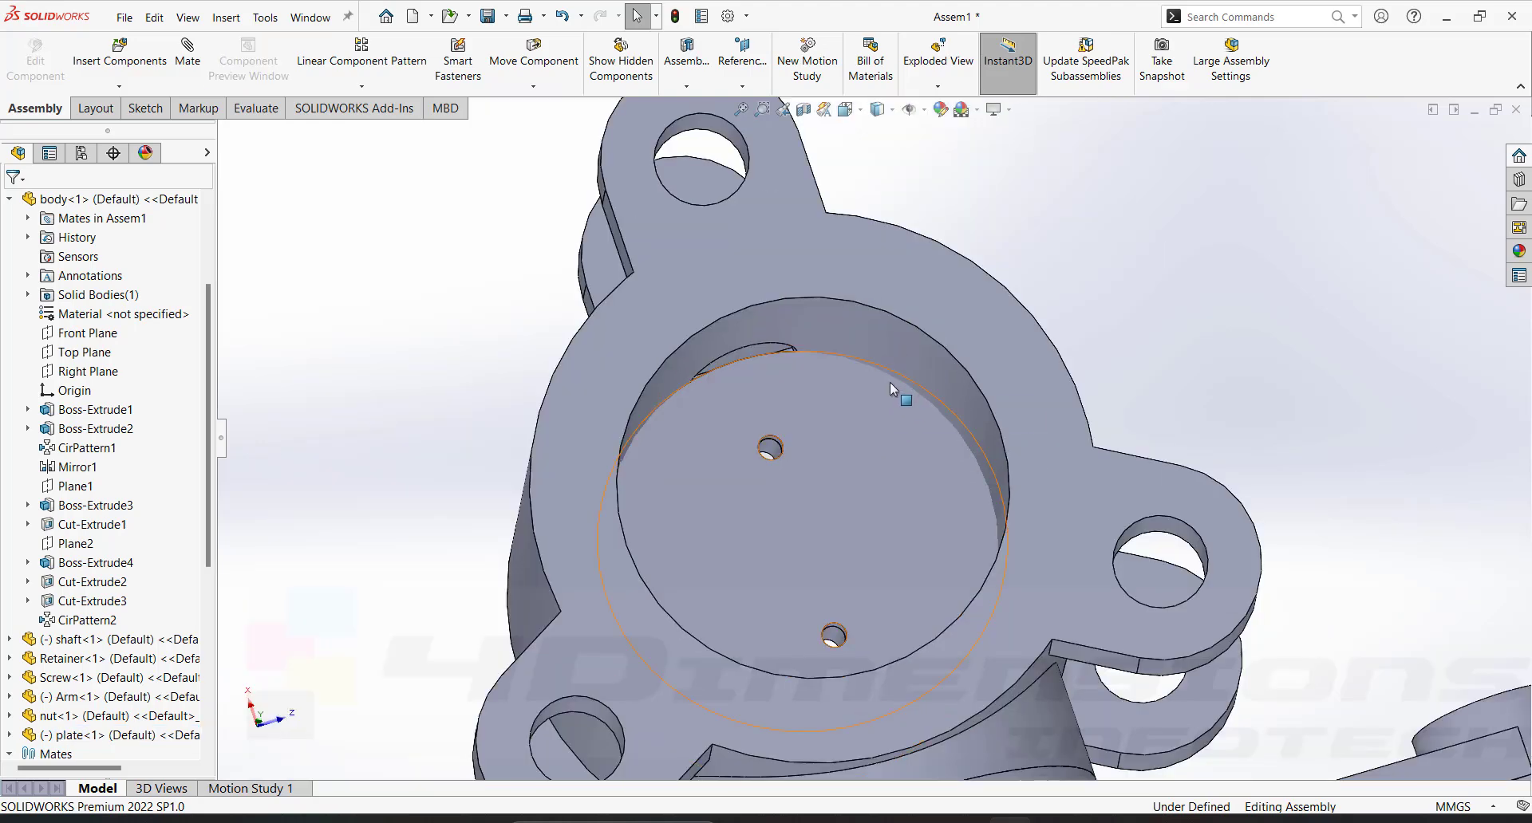
pyautogui.scroll(-2, 899, 393)
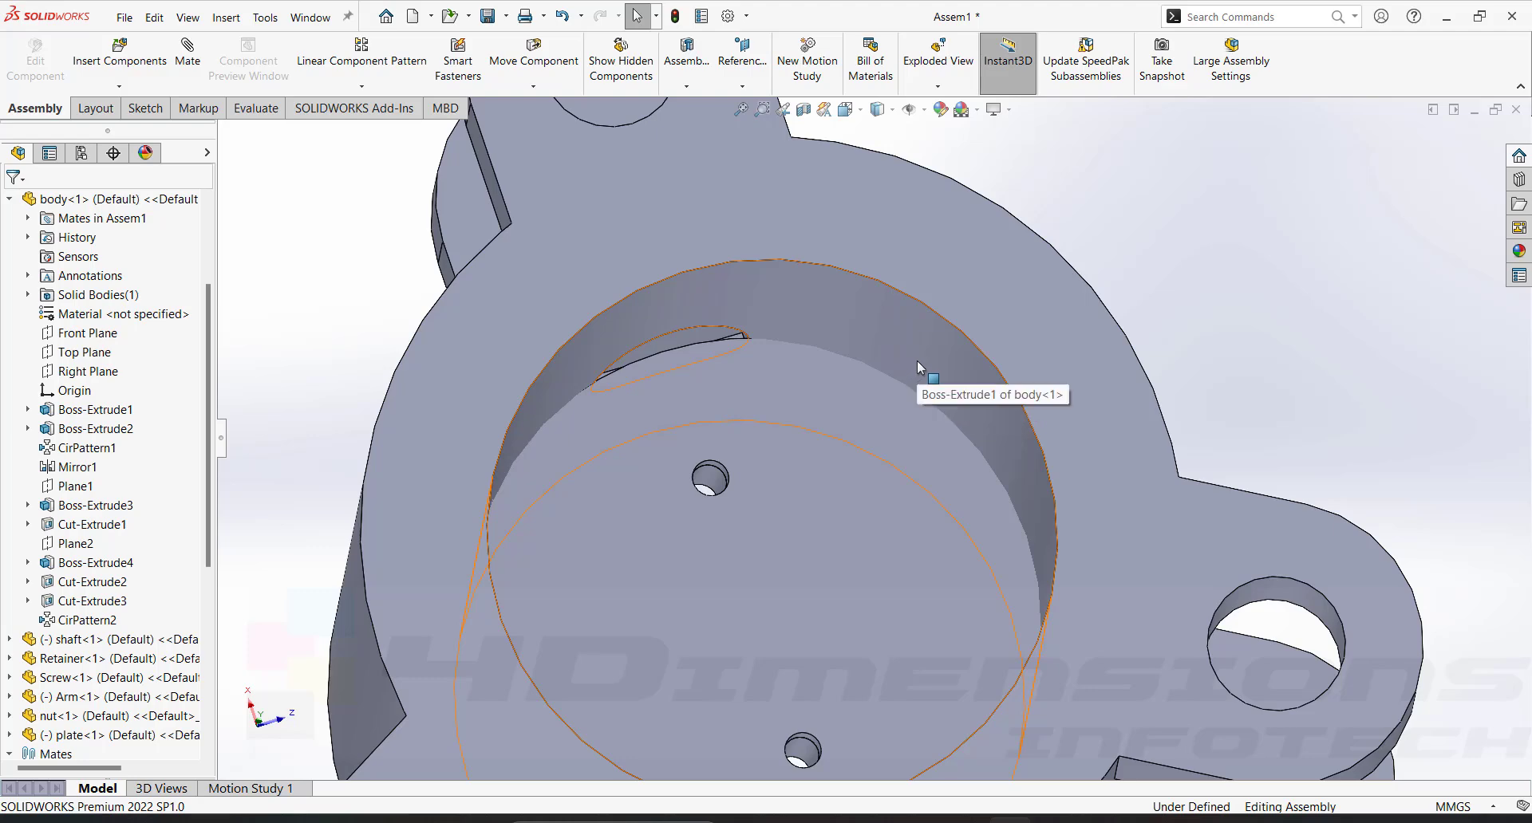
pyautogui.scroll(5, 785, 447)
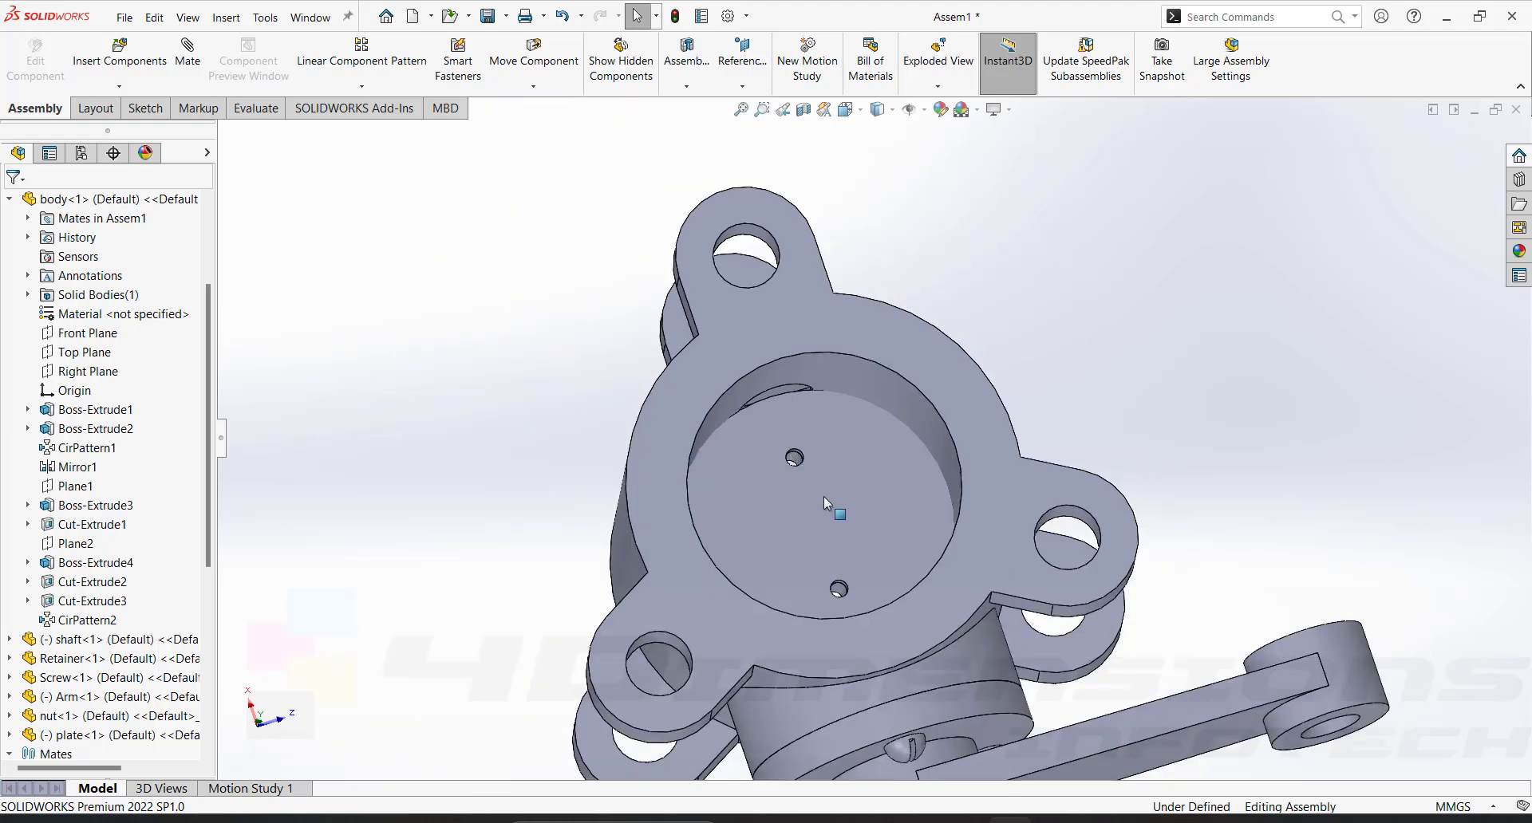
pyautogui.moveTo(824, 496); pyautogui.dragTo(862, 300, button='middle')
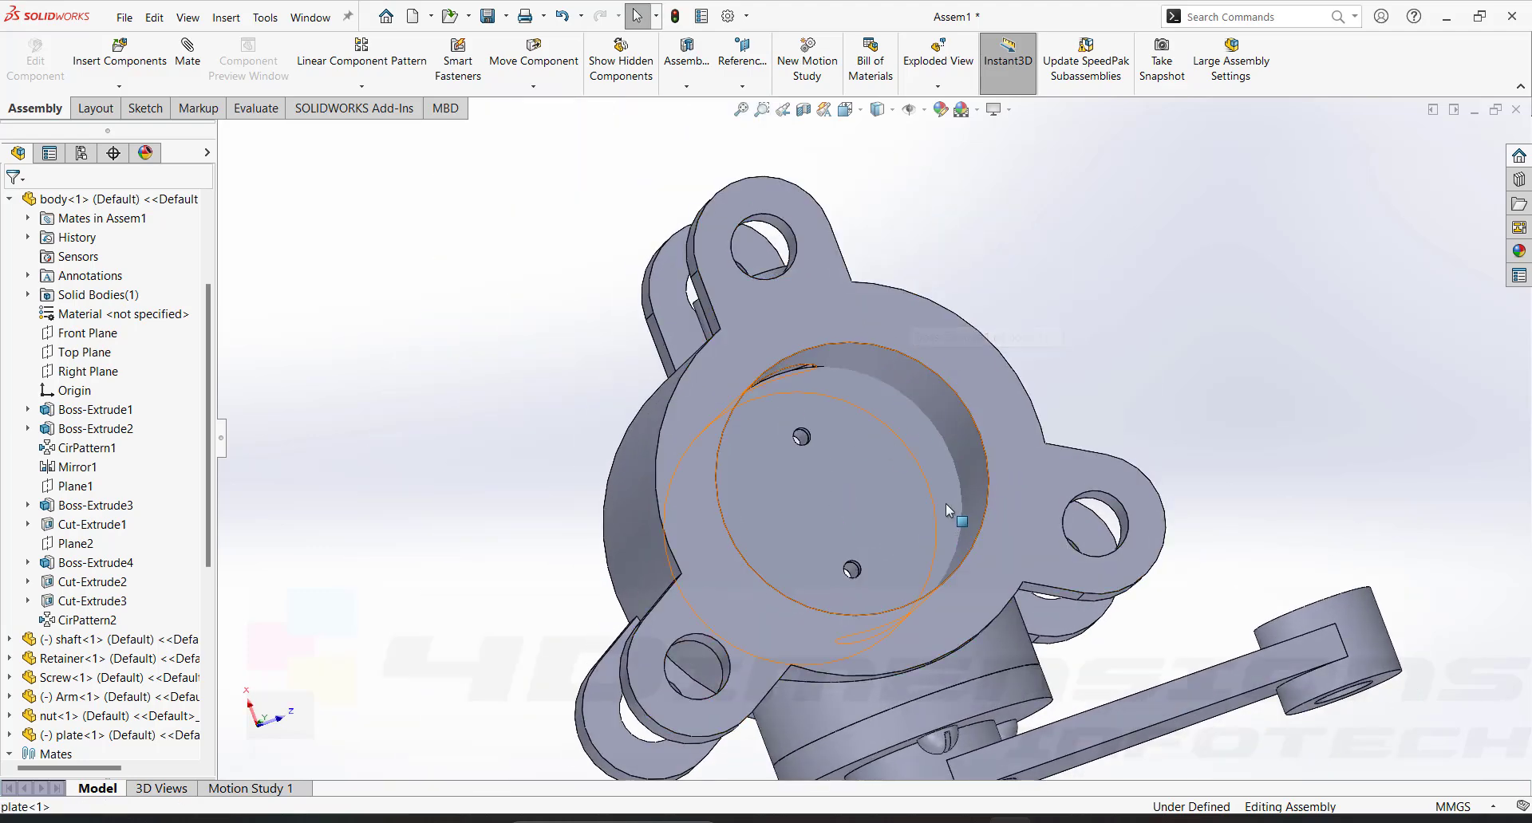
pyautogui.scroll(3, 877, 449)
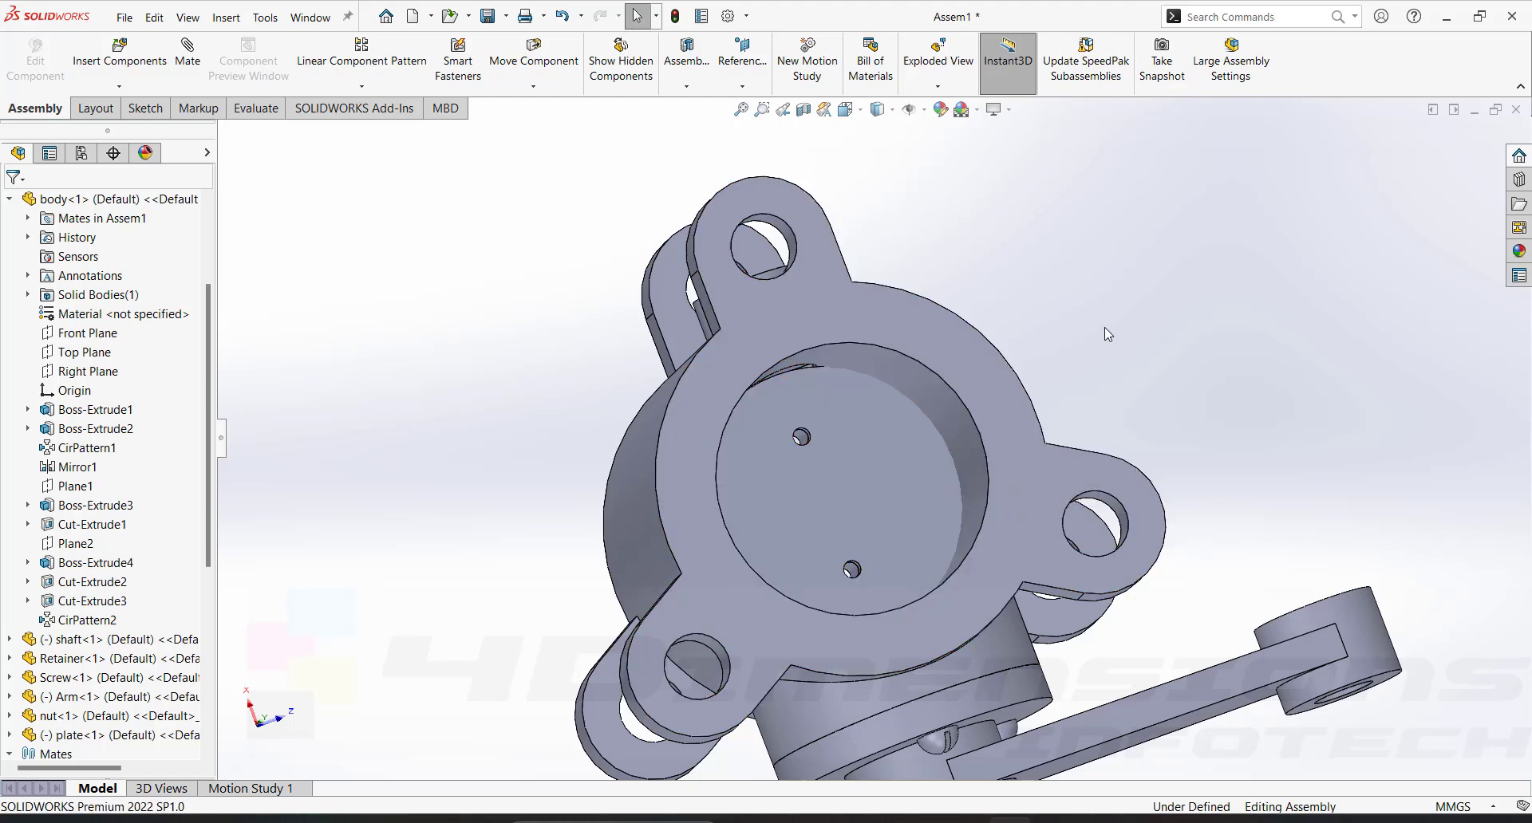
pyautogui.click(882, 452)
pyautogui.rightClick(872, 448)
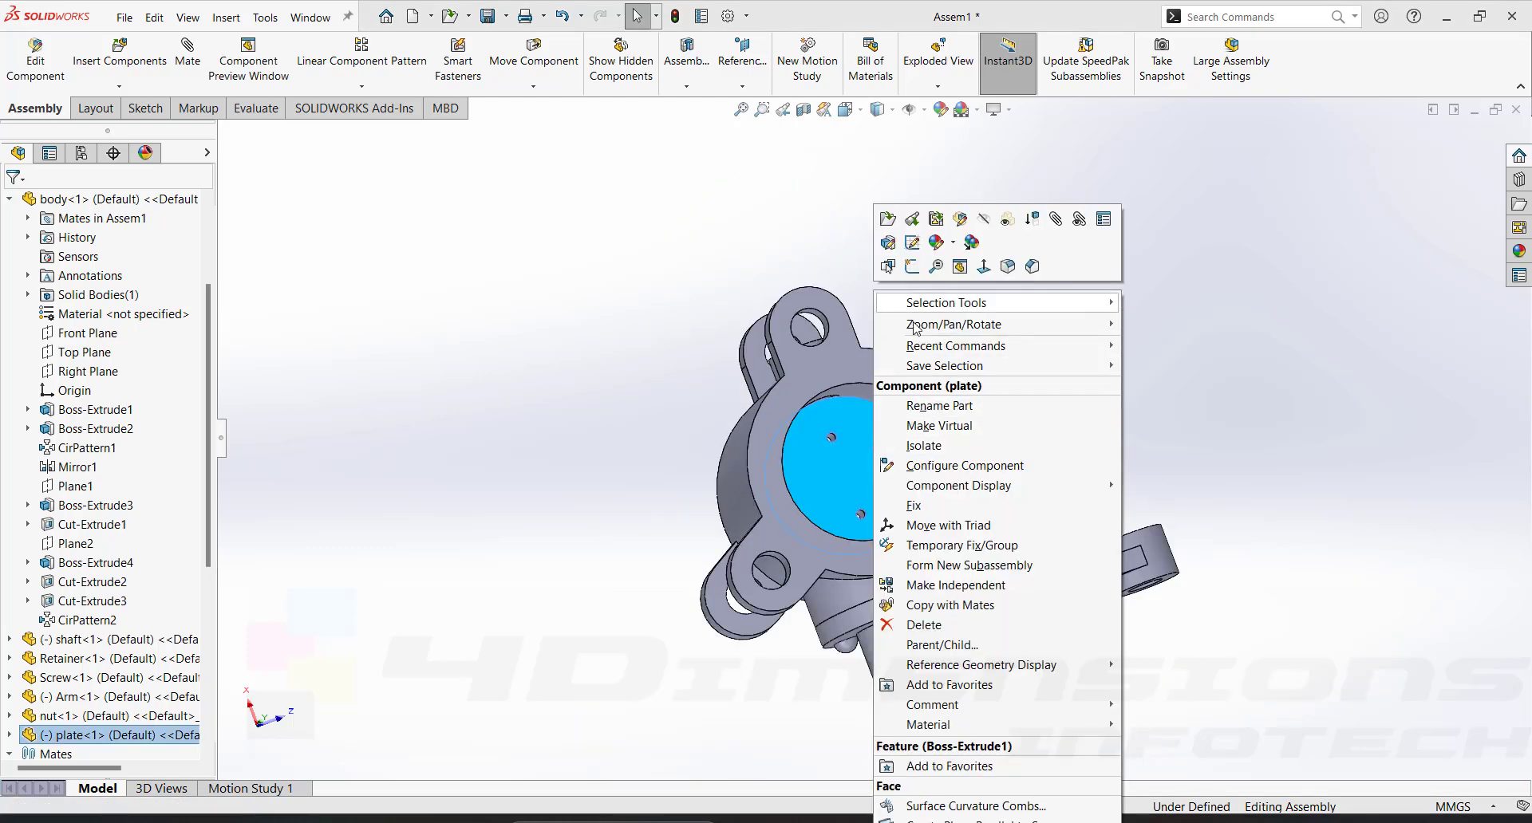
pyautogui.click(859, 438)
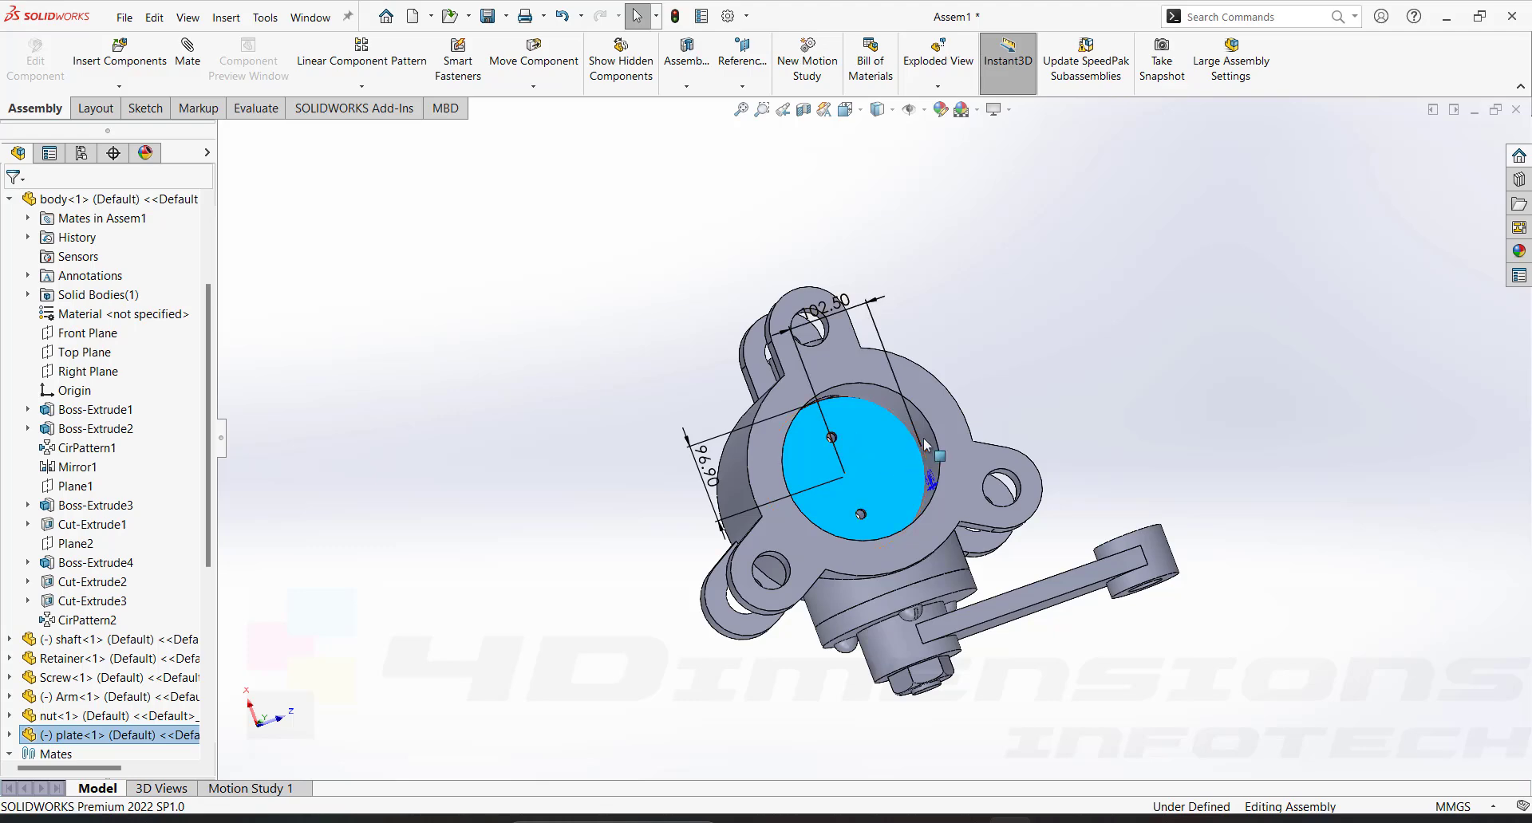
pyautogui.scroll(1, 917, 461)
pyautogui.moveTo(918, 462); pyautogui.dragTo(874, 399, button='middle')
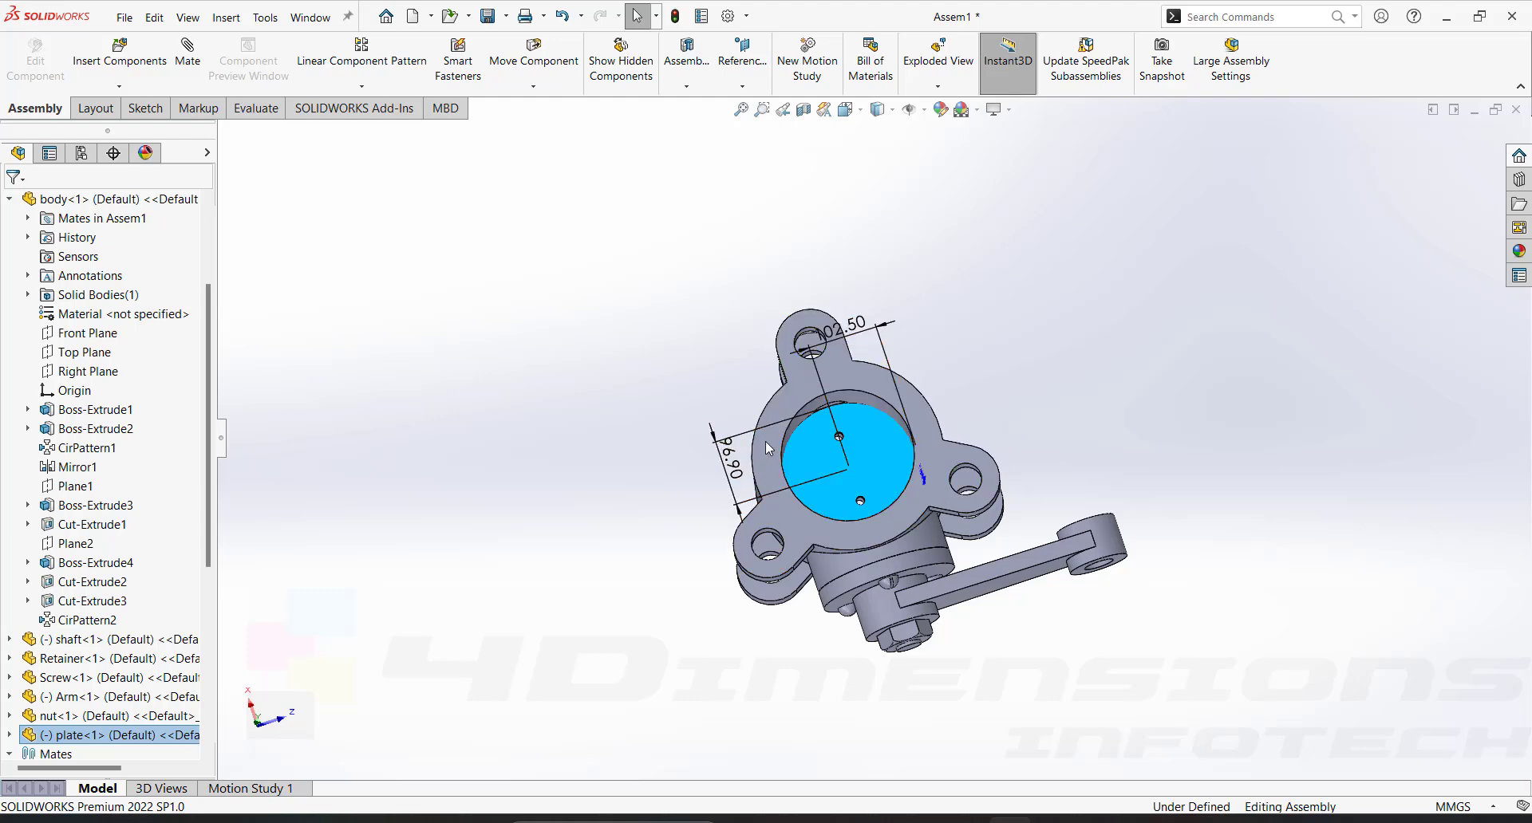
pyautogui.moveTo(768, 448); pyautogui.dragTo(864, 455, button='middle')
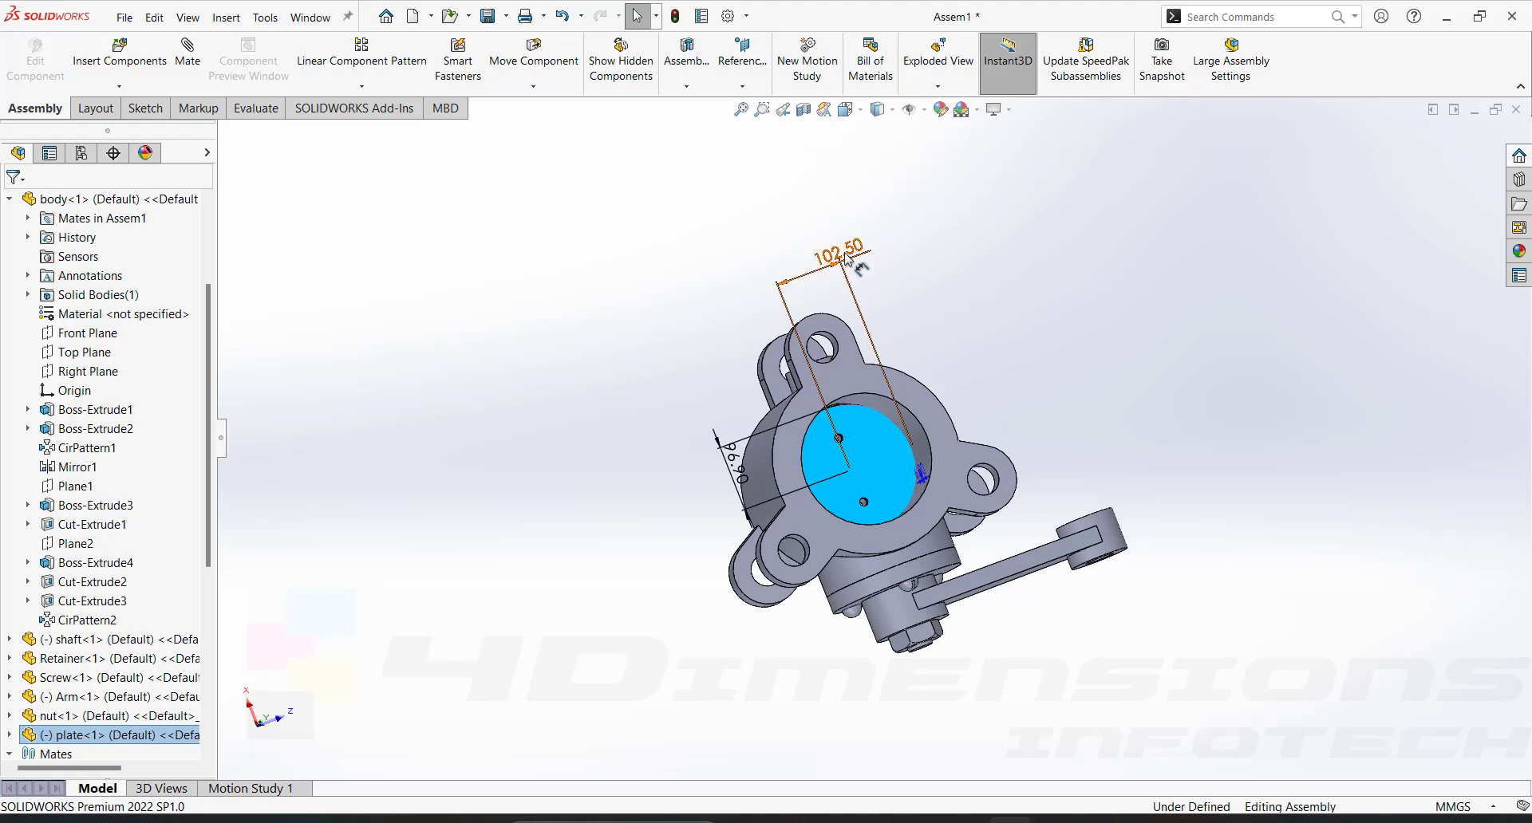
pyautogui.click(945, 302)
pyautogui.scroll(-2, 965, 300)
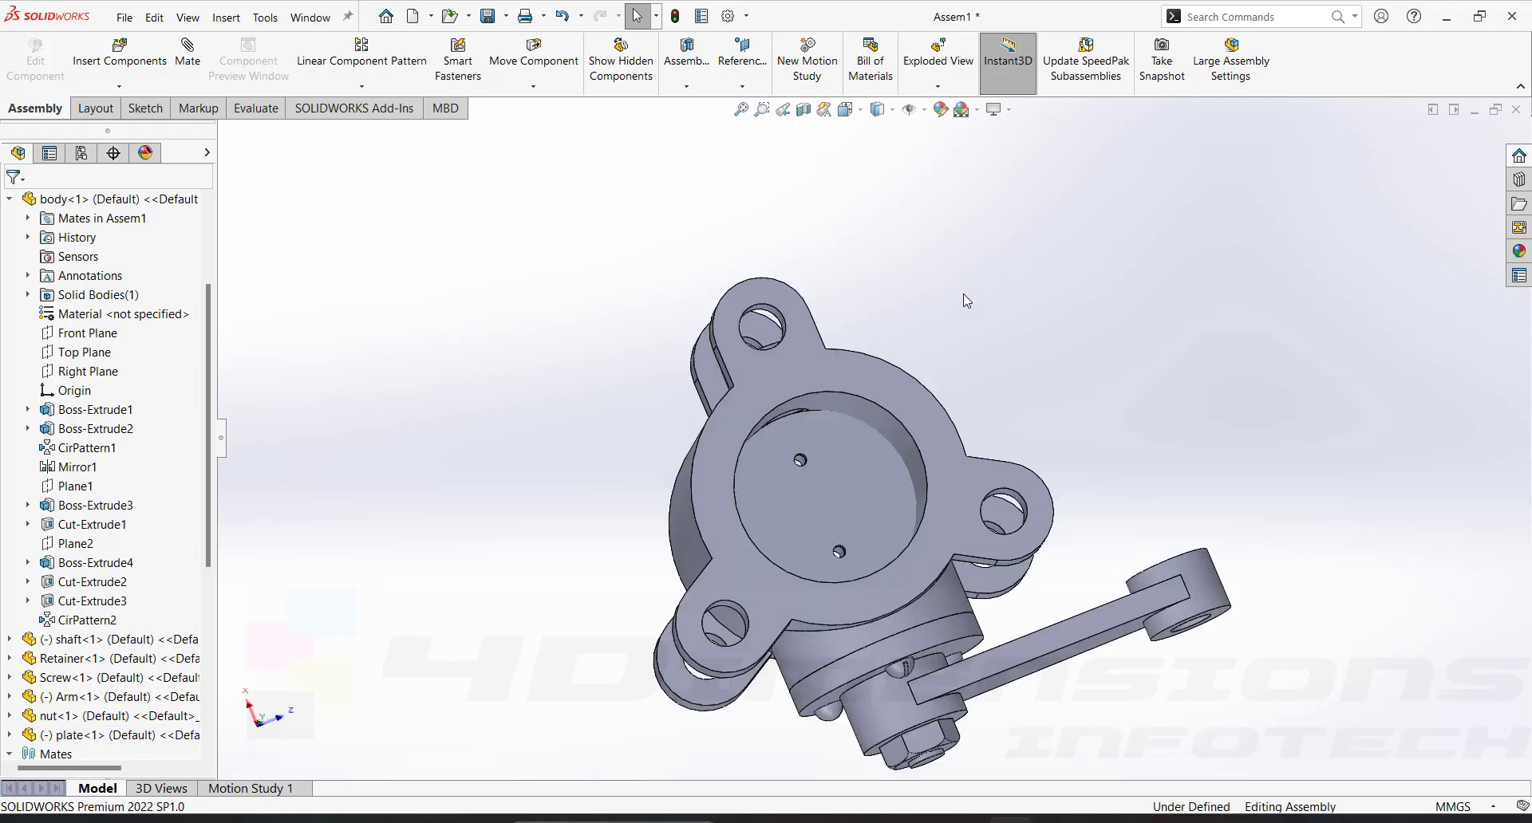
# Check the diameter of the body's circular bore edge against the plate
pyautogui.click(877, 406)
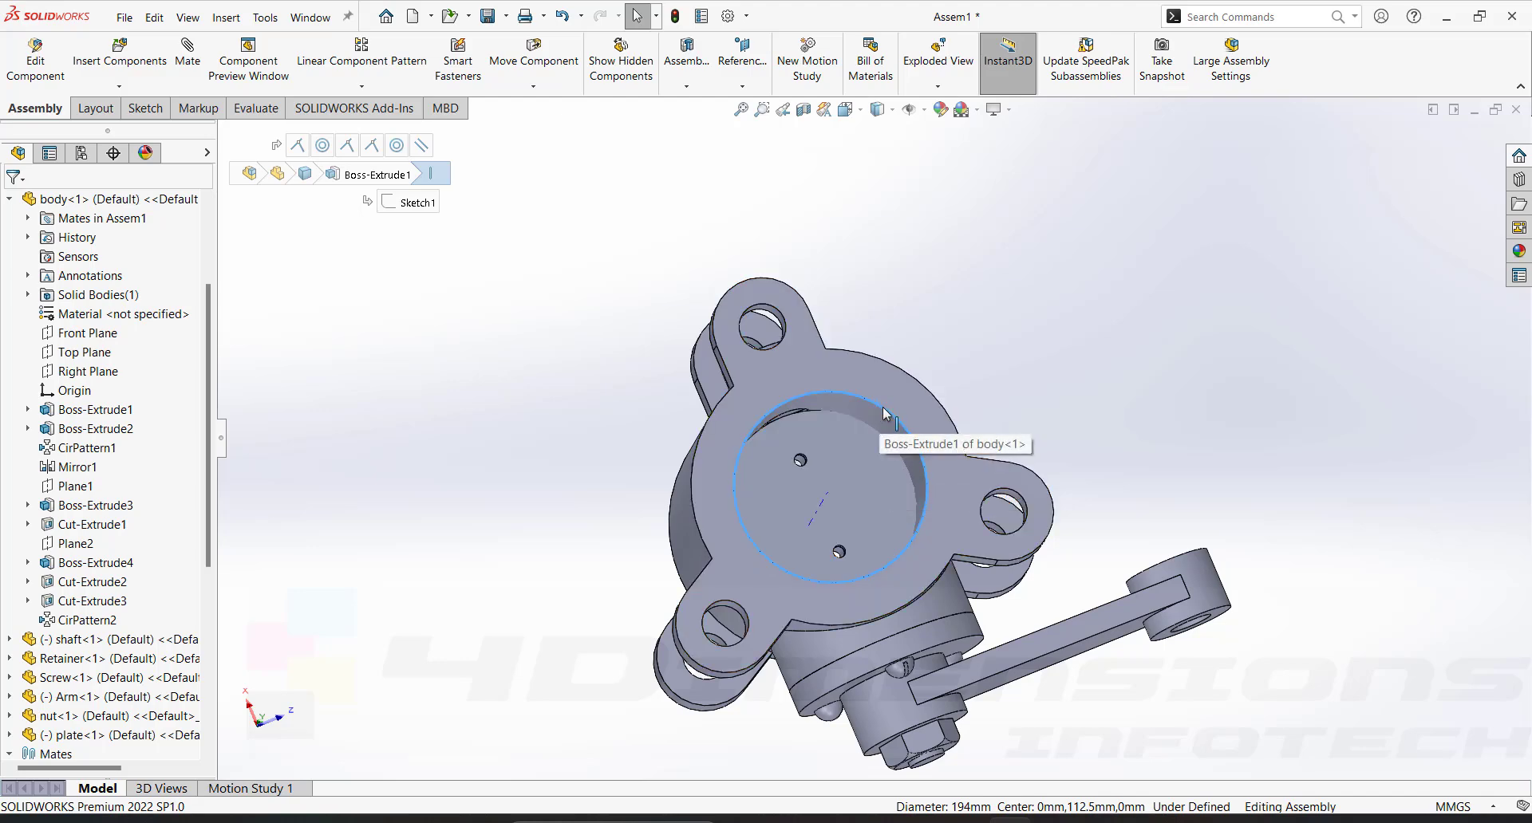
pyautogui.press('Escape')
pyautogui.scroll(-3, 873, 431)
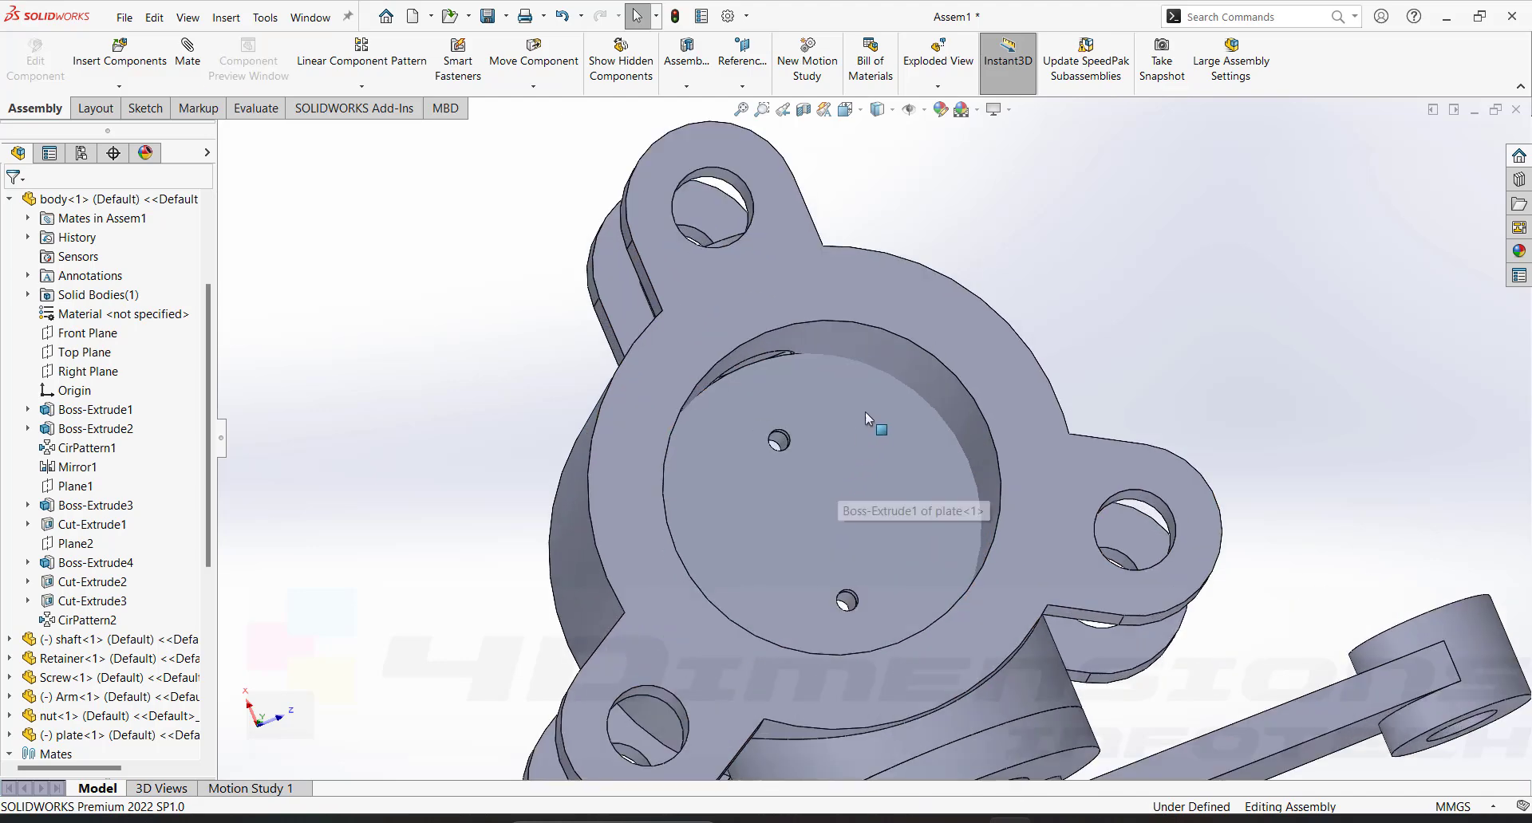
pyautogui.scroll(3, 841, 428)
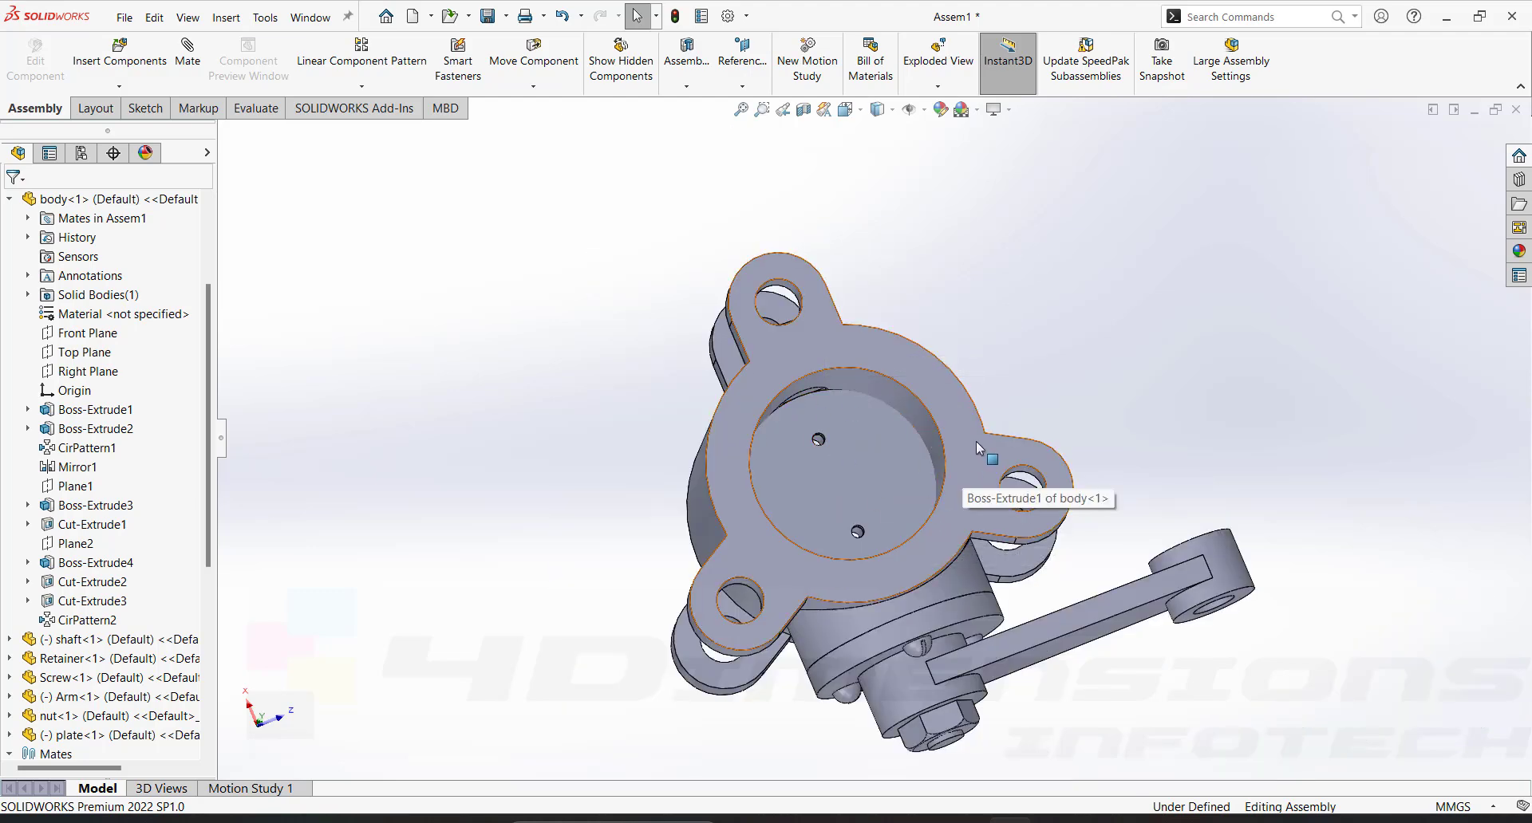
# Open the body part from the assembly in its own window and orient it towards the bore
pyautogui.click(951, 389)
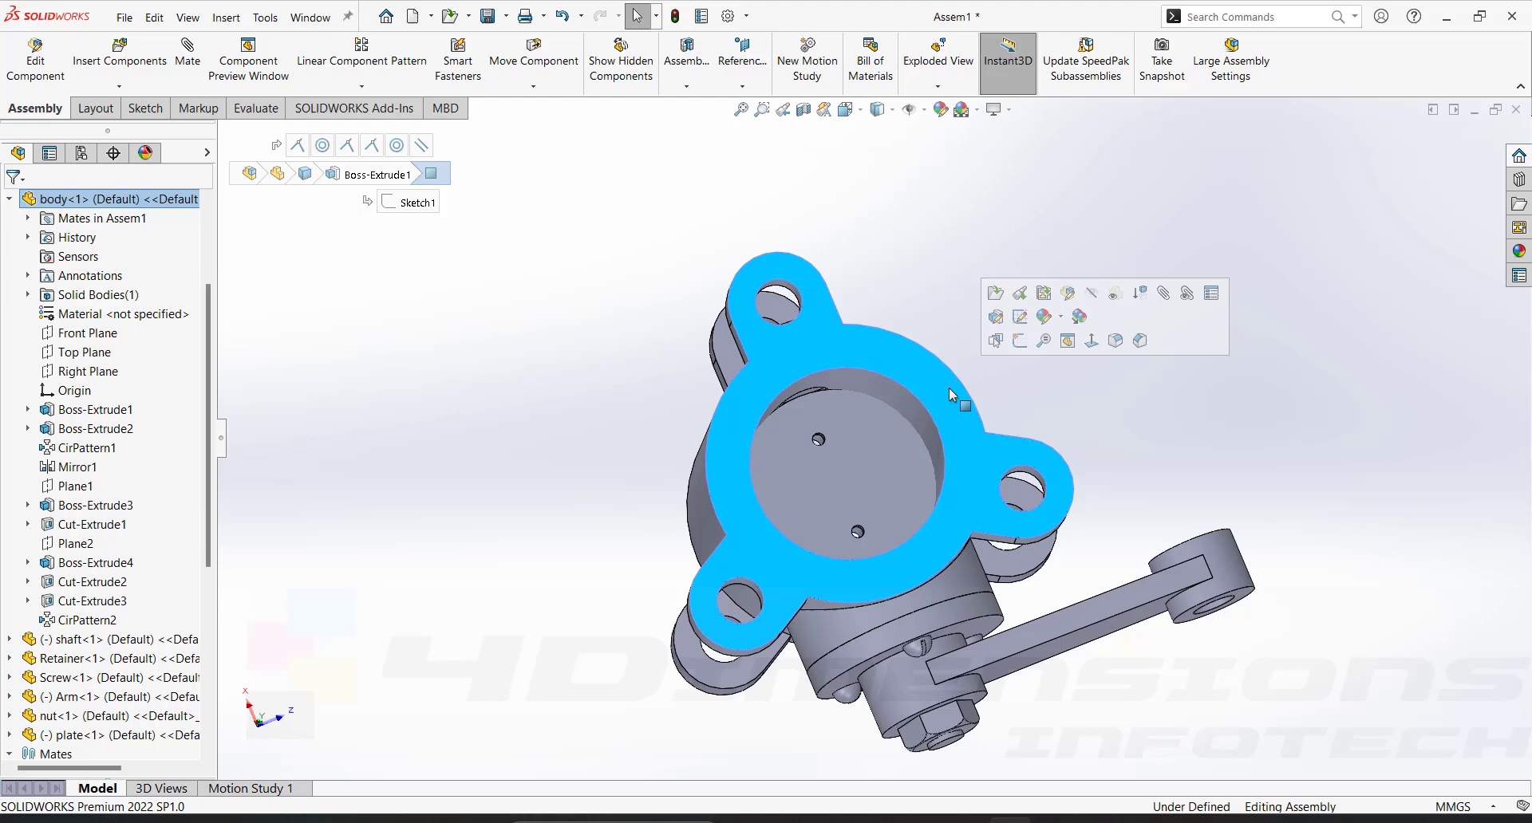
pyautogui.click(996, 295)
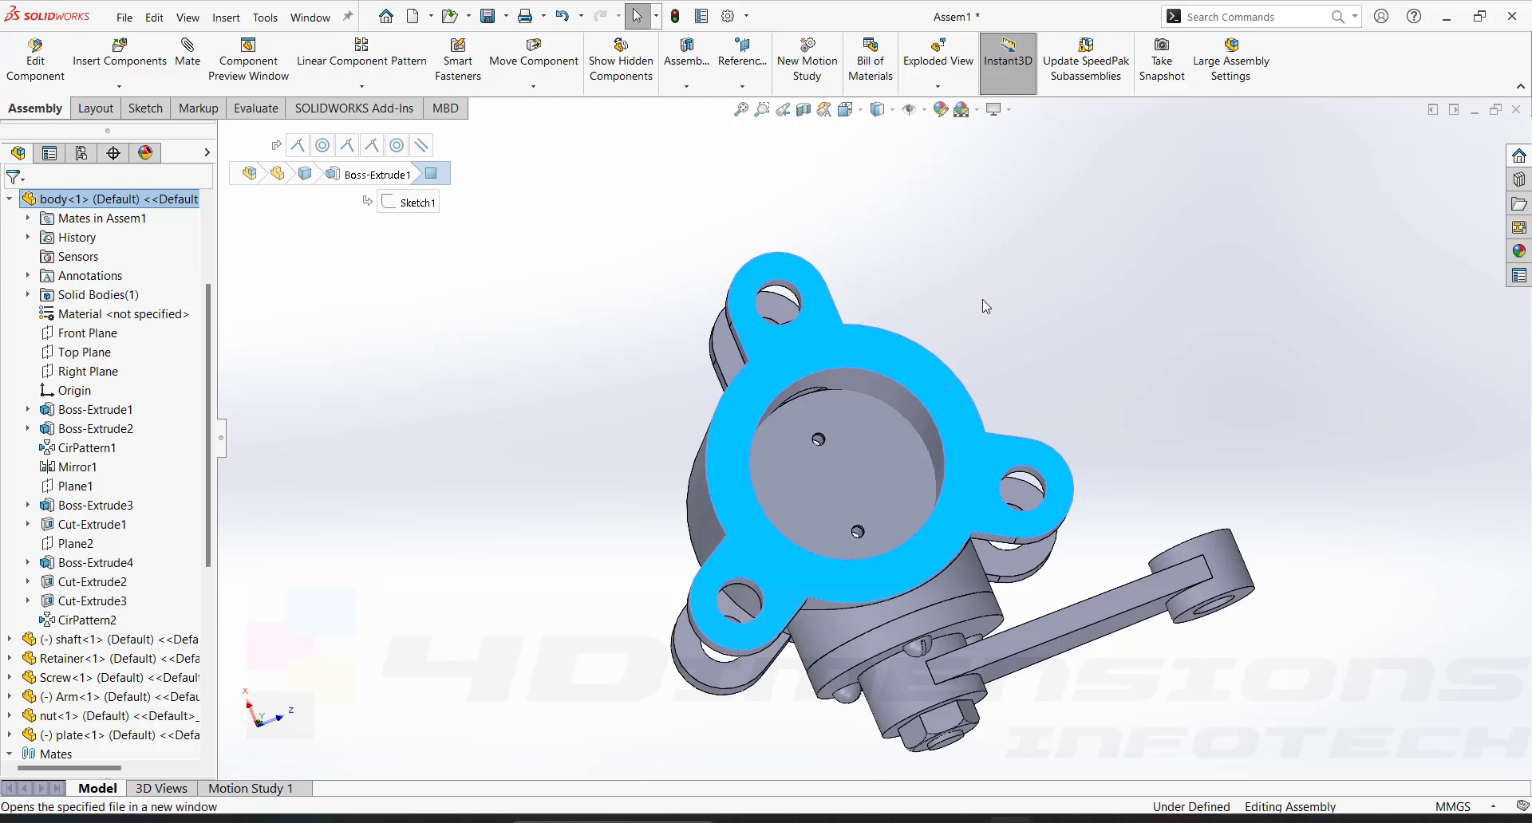
pyautogui.scroll(4, 923, 362)
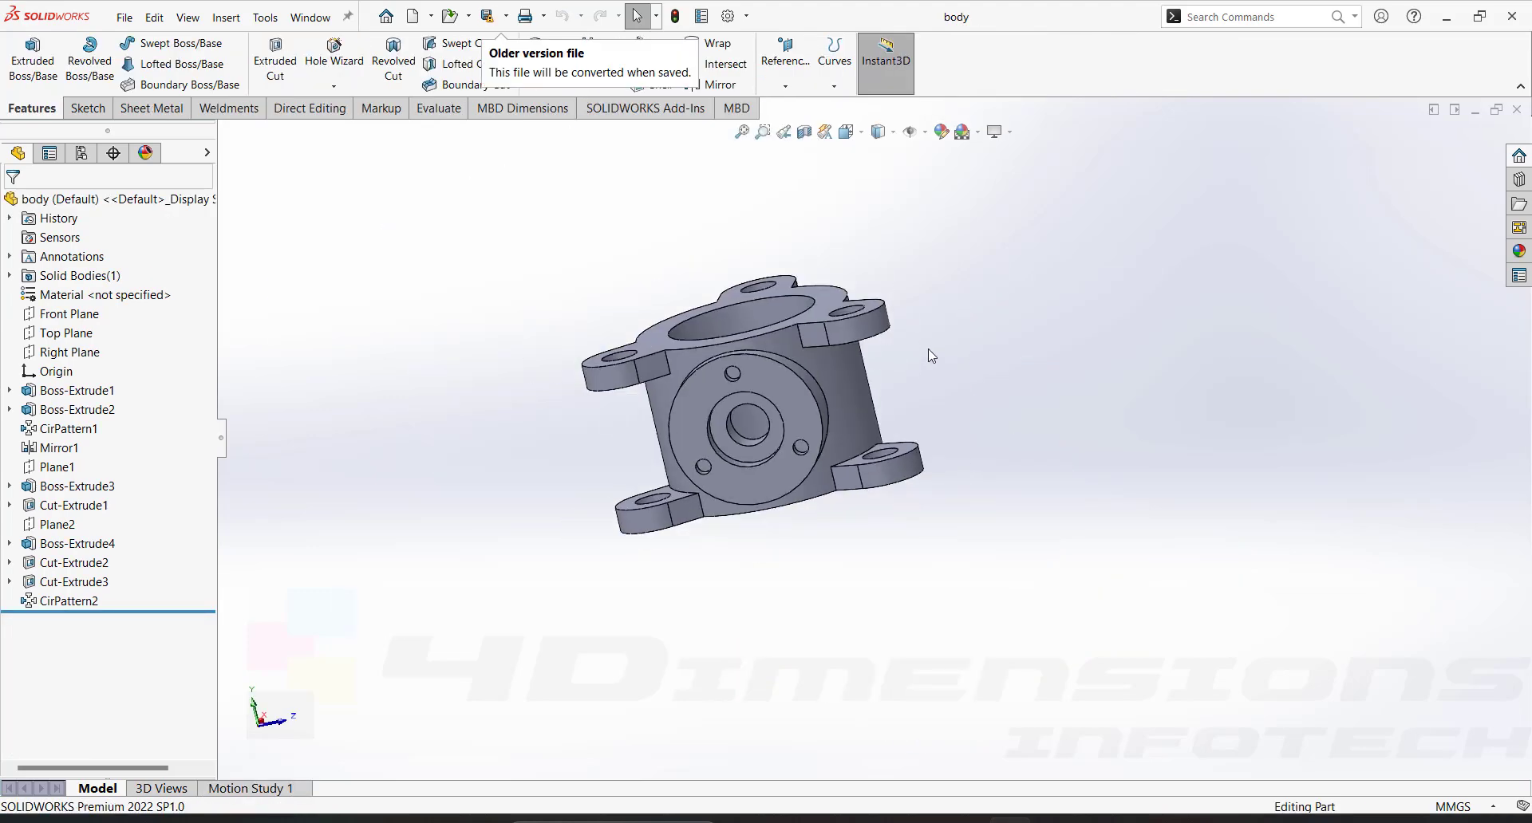
pyautogui.moveTo(928, 349); pyautogui.dragTo(936, 485, button='middle')
pyautogui.moveTo(718, 447); pyautogui.dragTo(722, 533, button='middle')
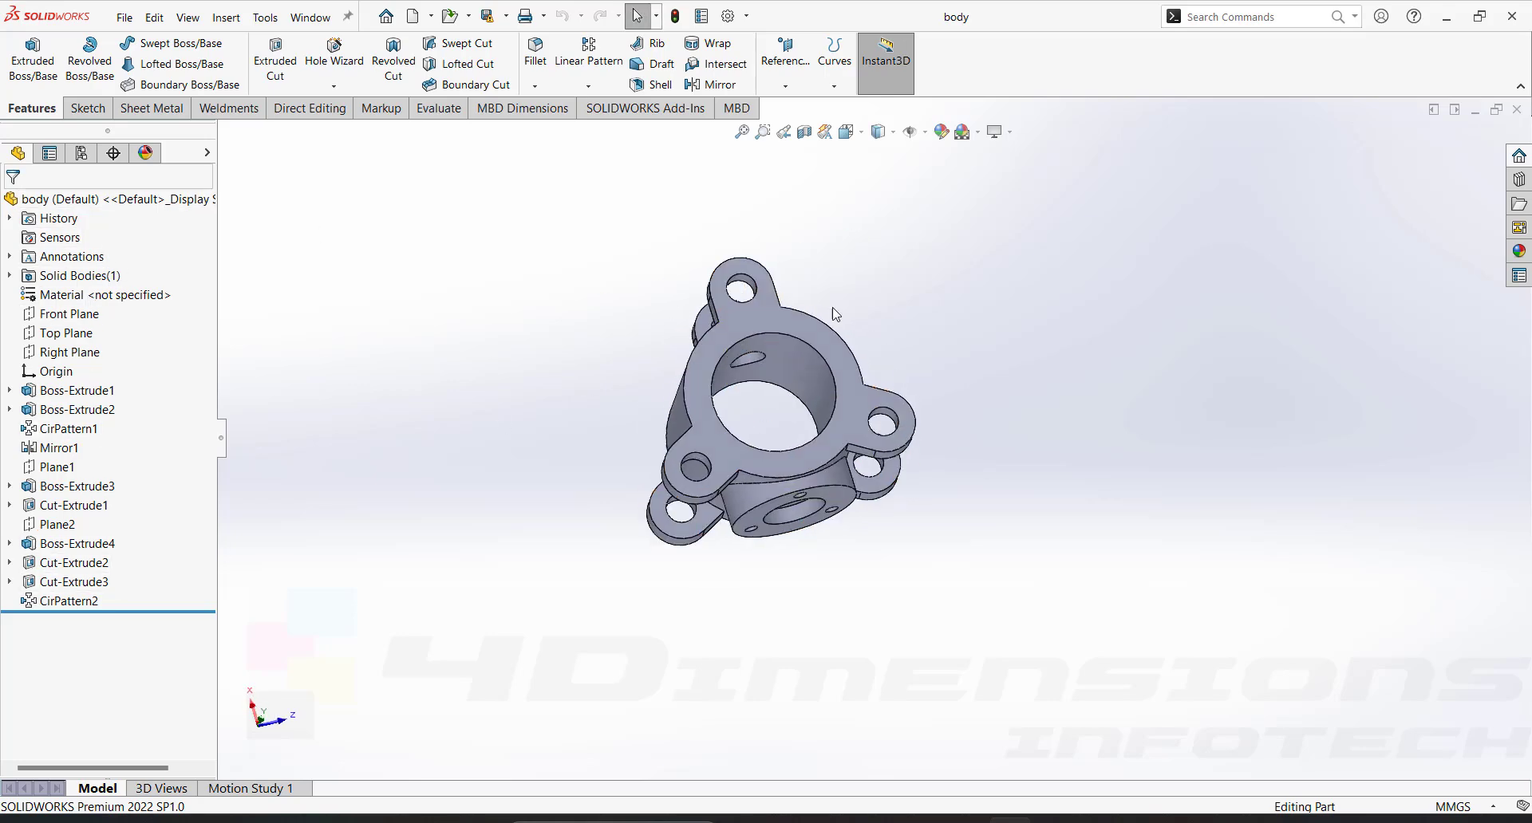
# Set the bore diameter in the sketch of the body's Boss-Extrude1 to 205.5 mm and rebuild the part
pyautogui.scroll(-3, 767, 390)
pyautogui.click(768, 382)
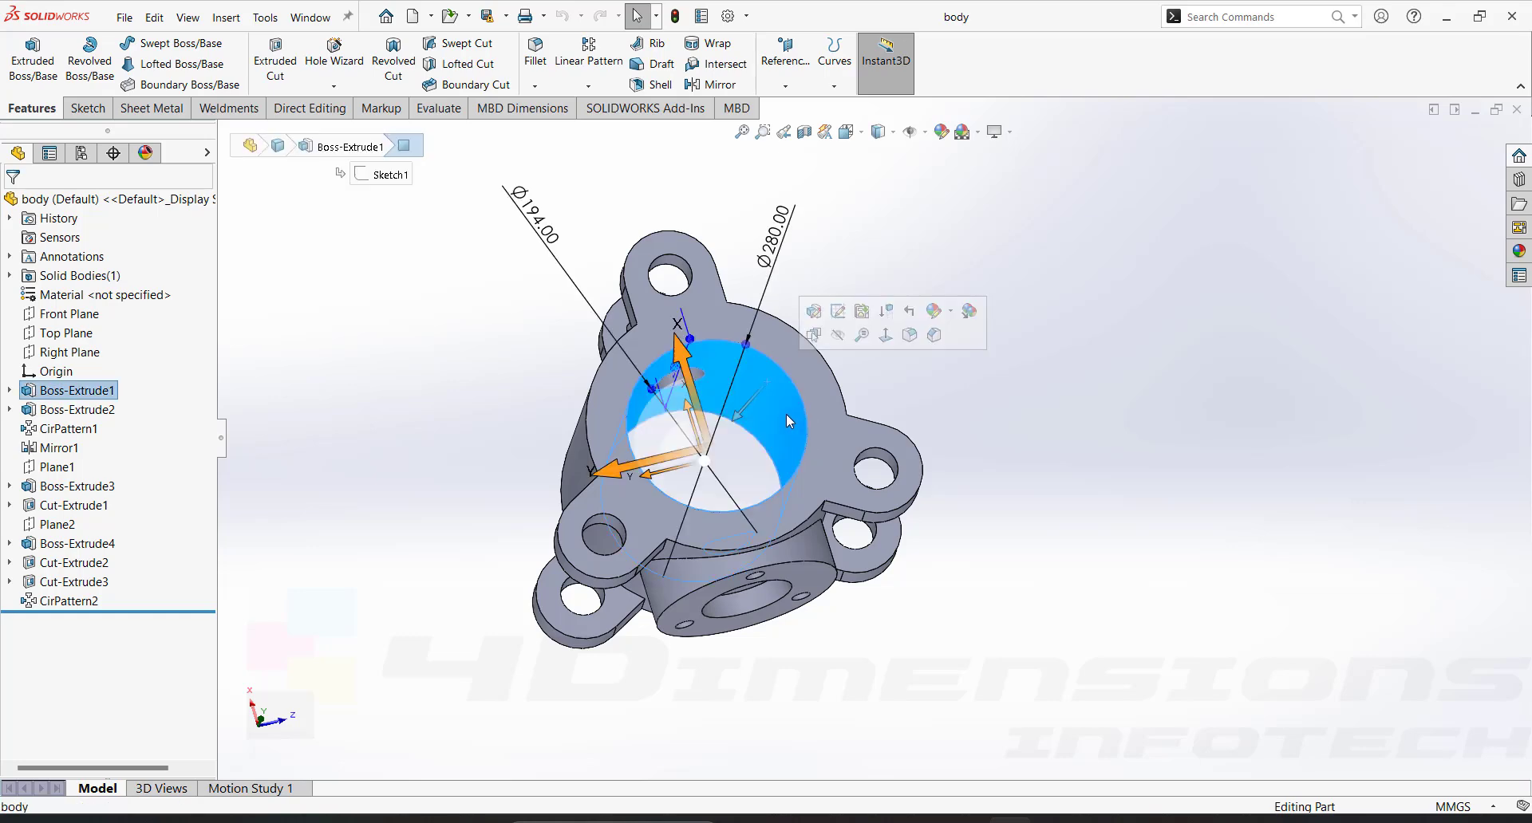
pyautogui.click(846, 307)
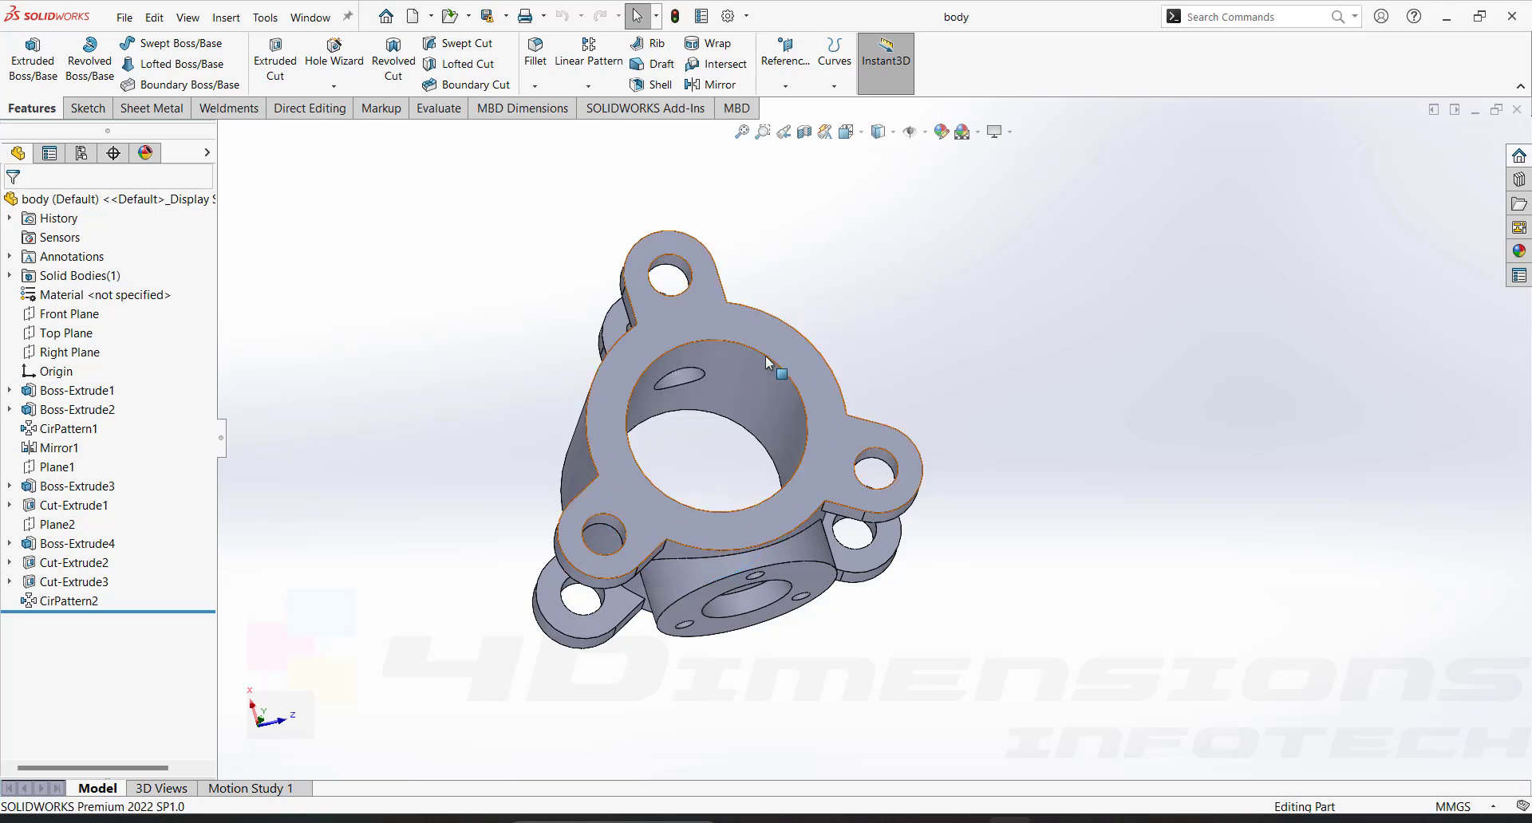
pyautogui.click(788, 325)
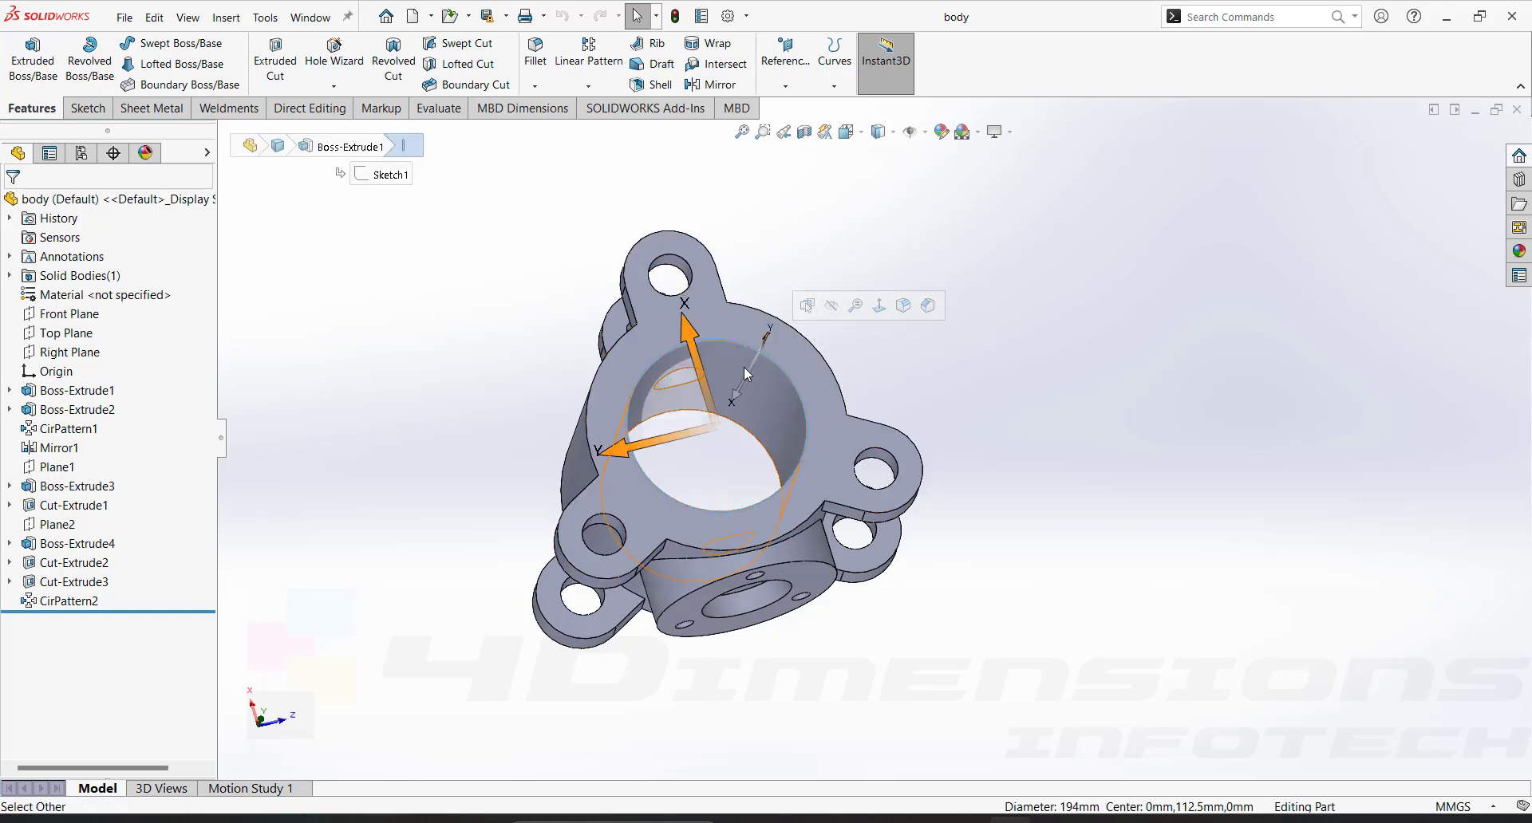
pyautogui.click(735, 332)
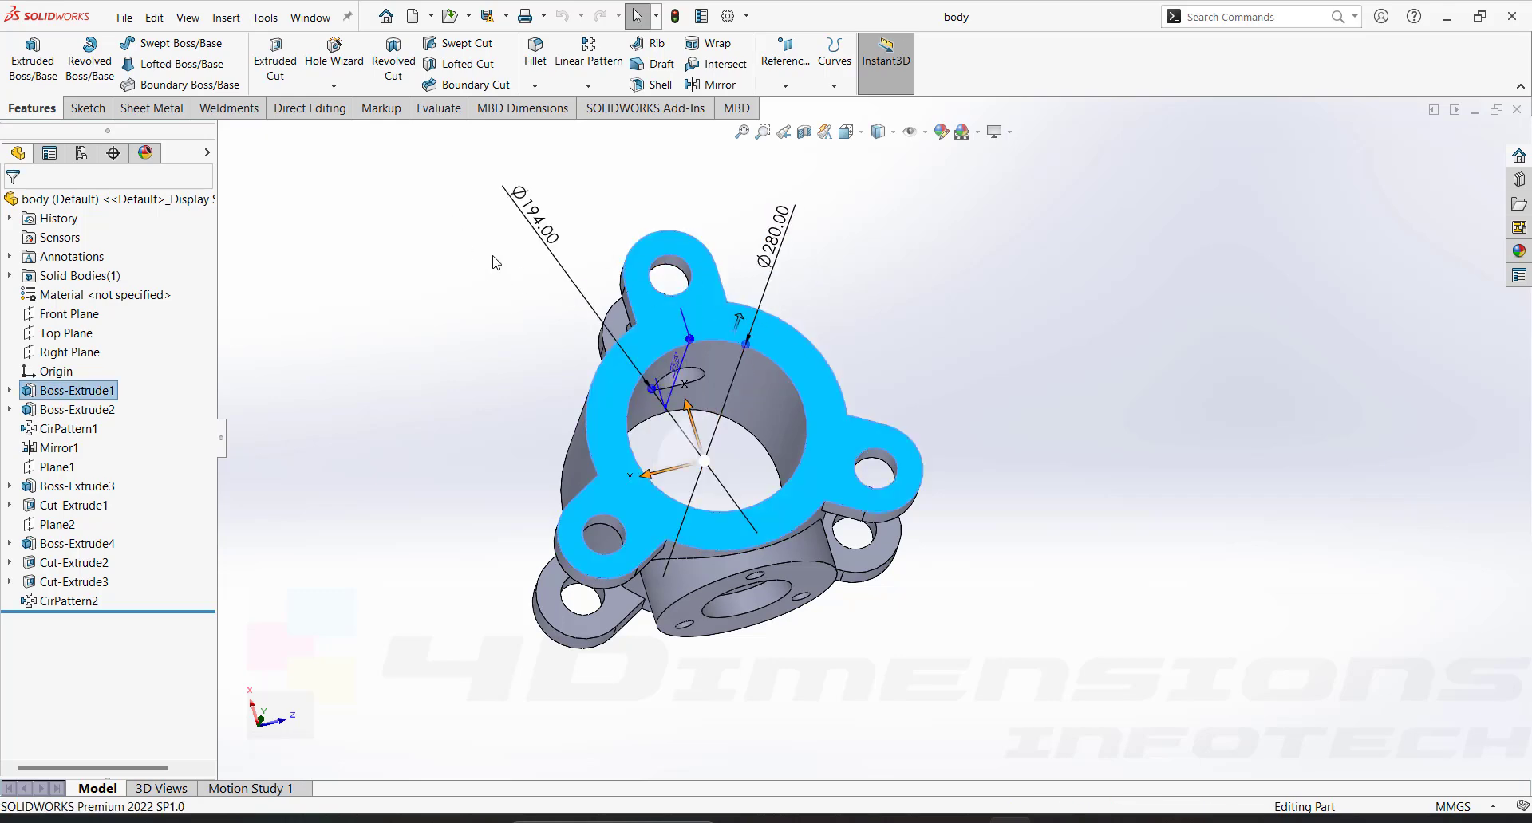
pyautogui.doubleClick(542, 224)
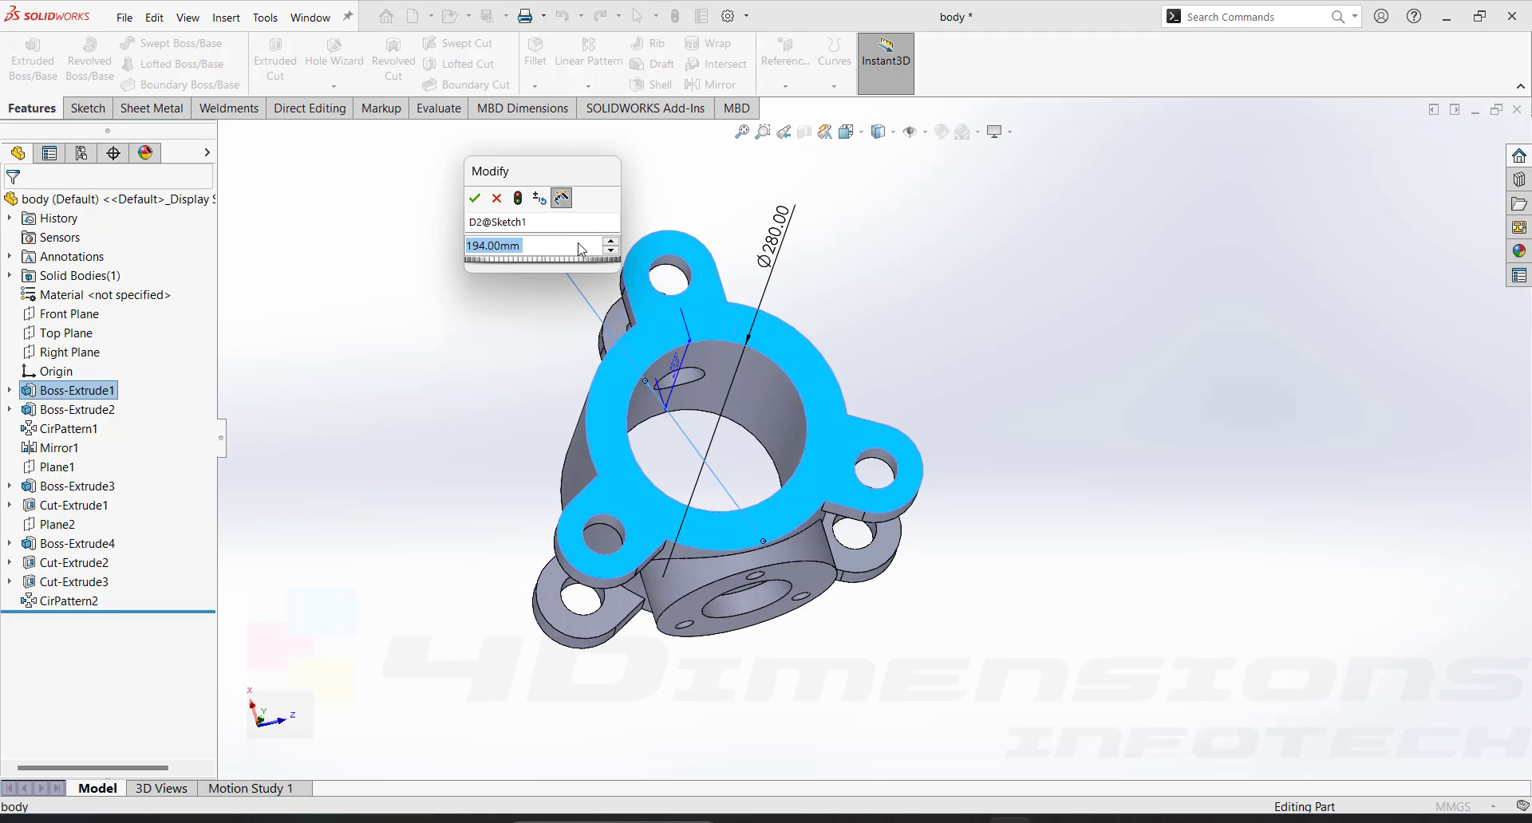
pyautogui.write('20.5')
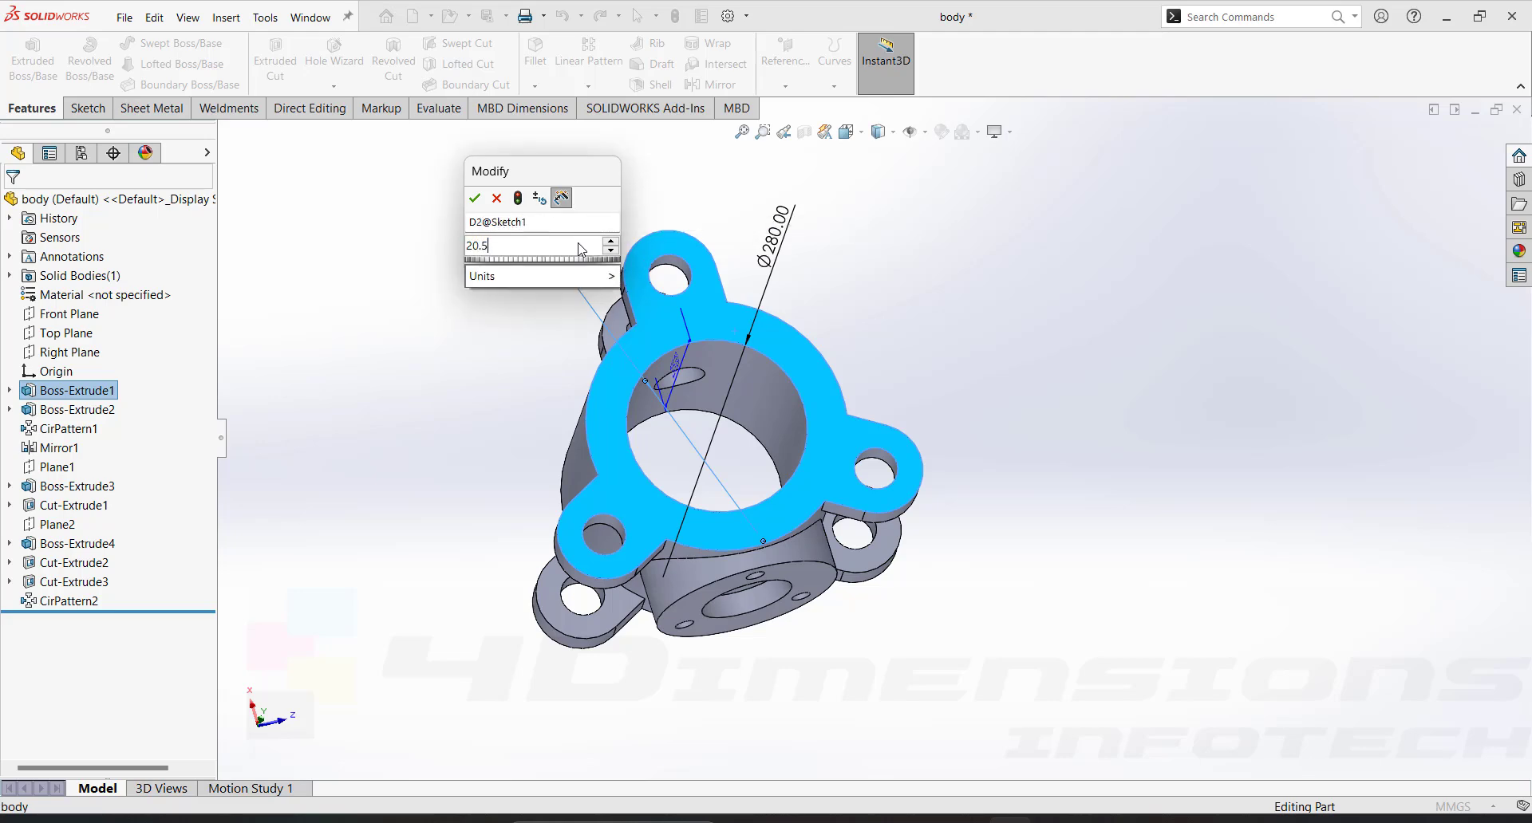
pyautogui.press('Return')
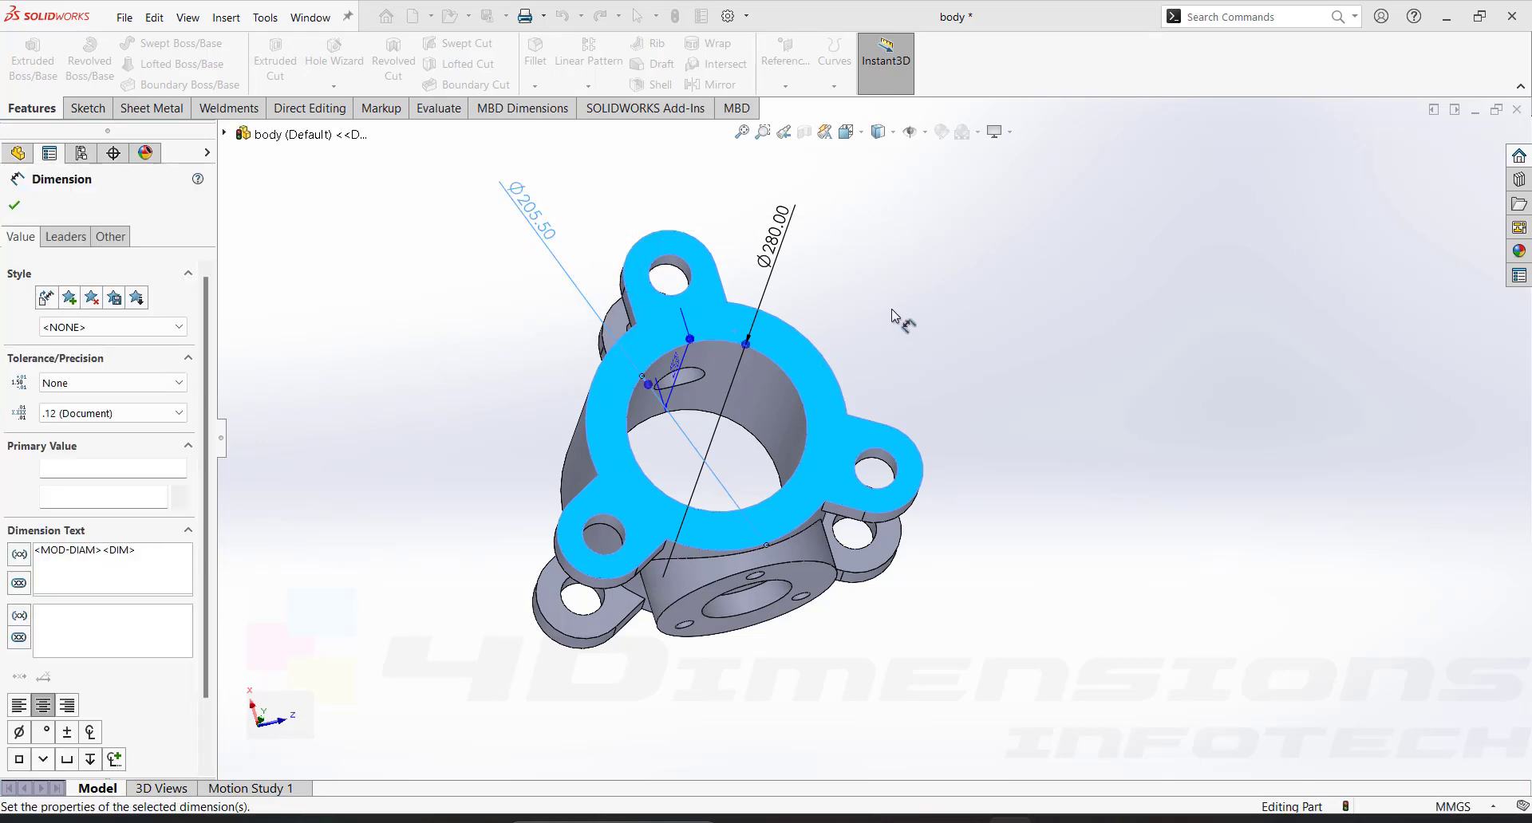
pyautogui.click(892, 309)
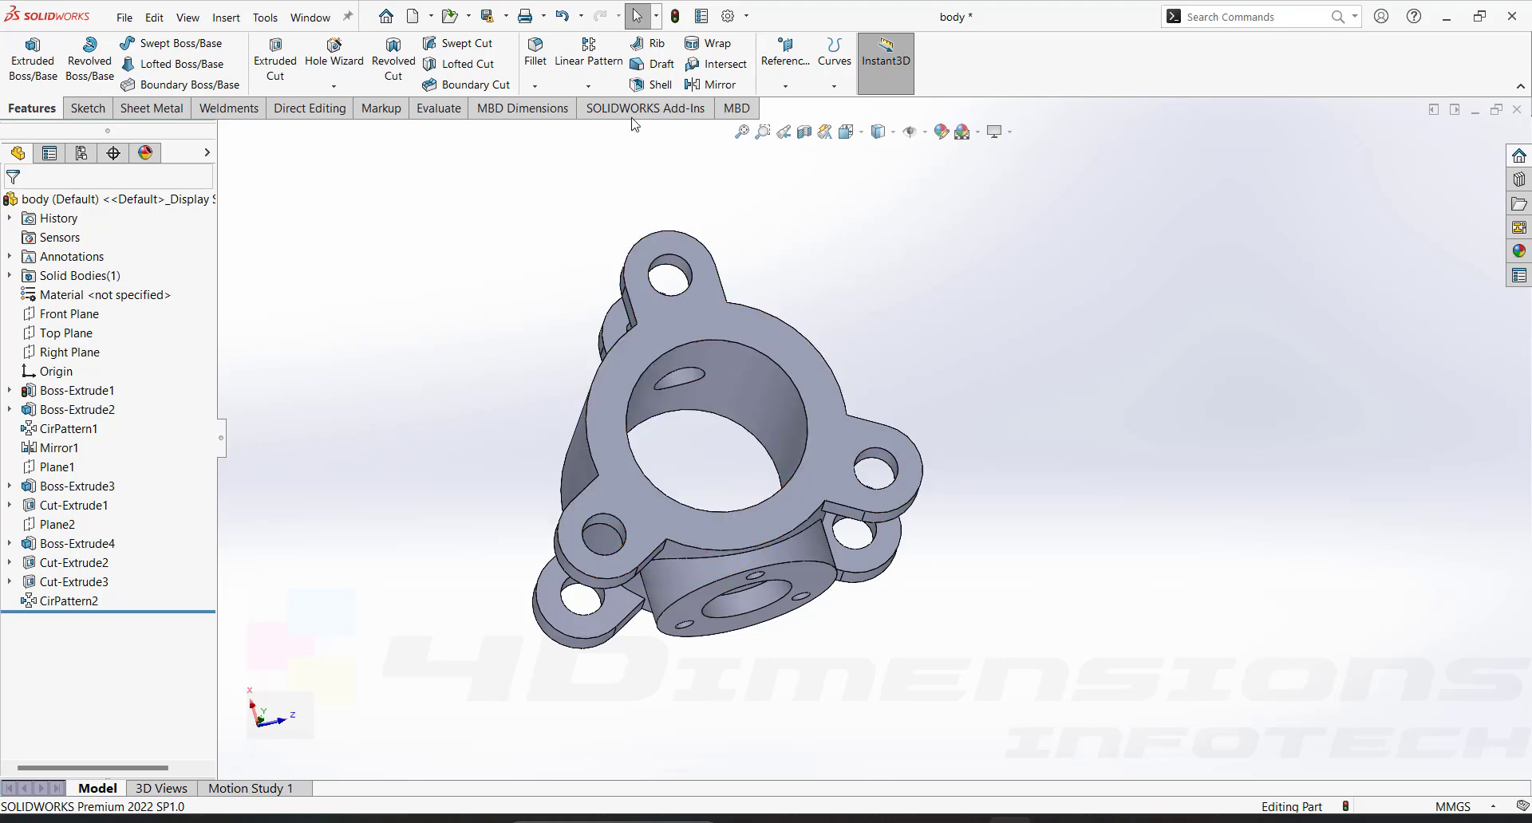
pyautogui.click(675, 17)
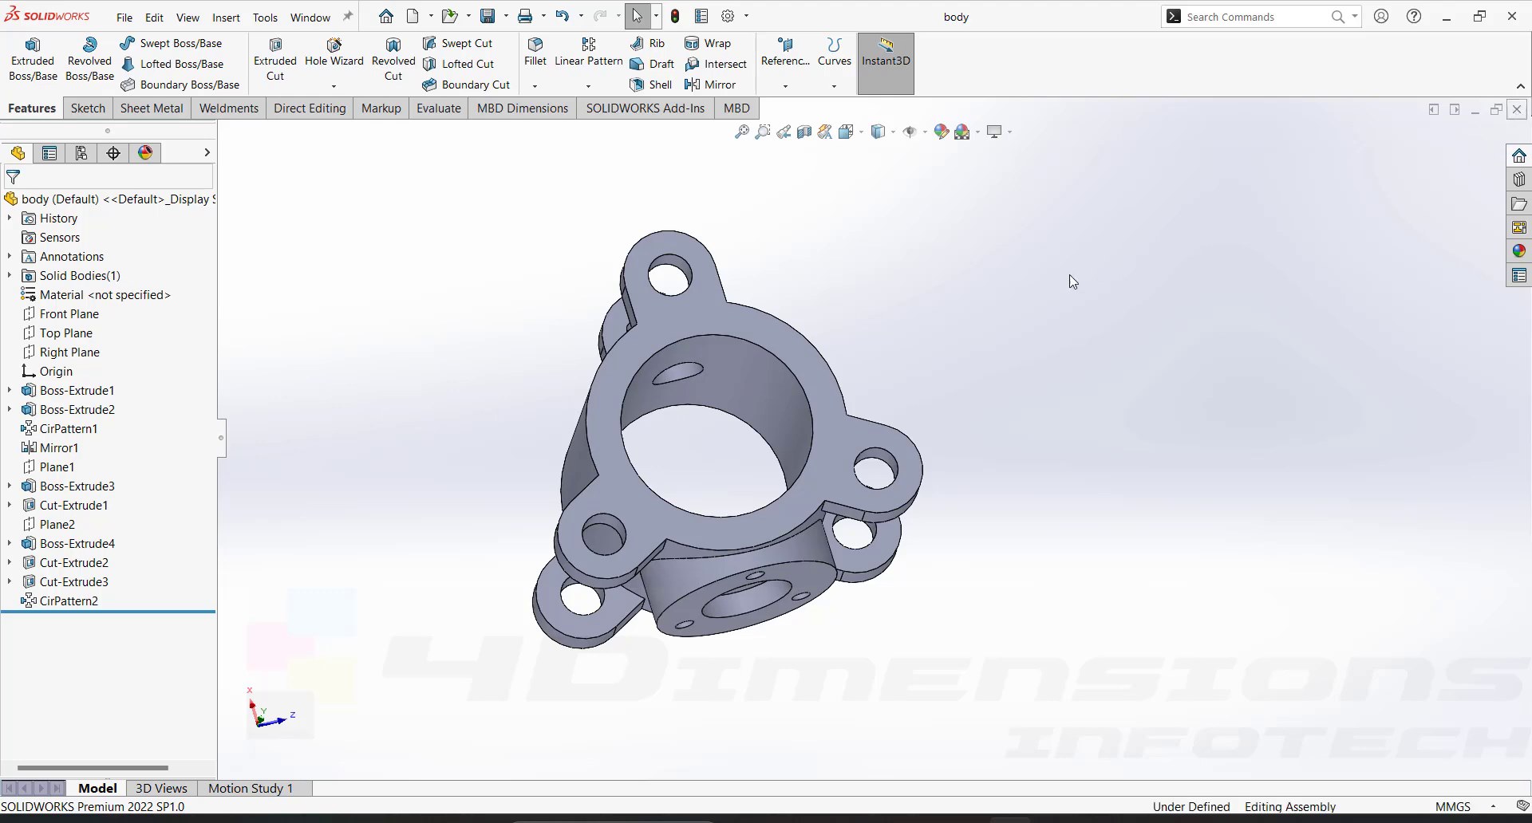
# Examine the plate's clearance inside the body's resized bore in the assembly
pyautogui.scroll(3, 865, 399)
pyautogui.moveTo(923, 452); pyautogui.dragTo(913, 414, button='middle')
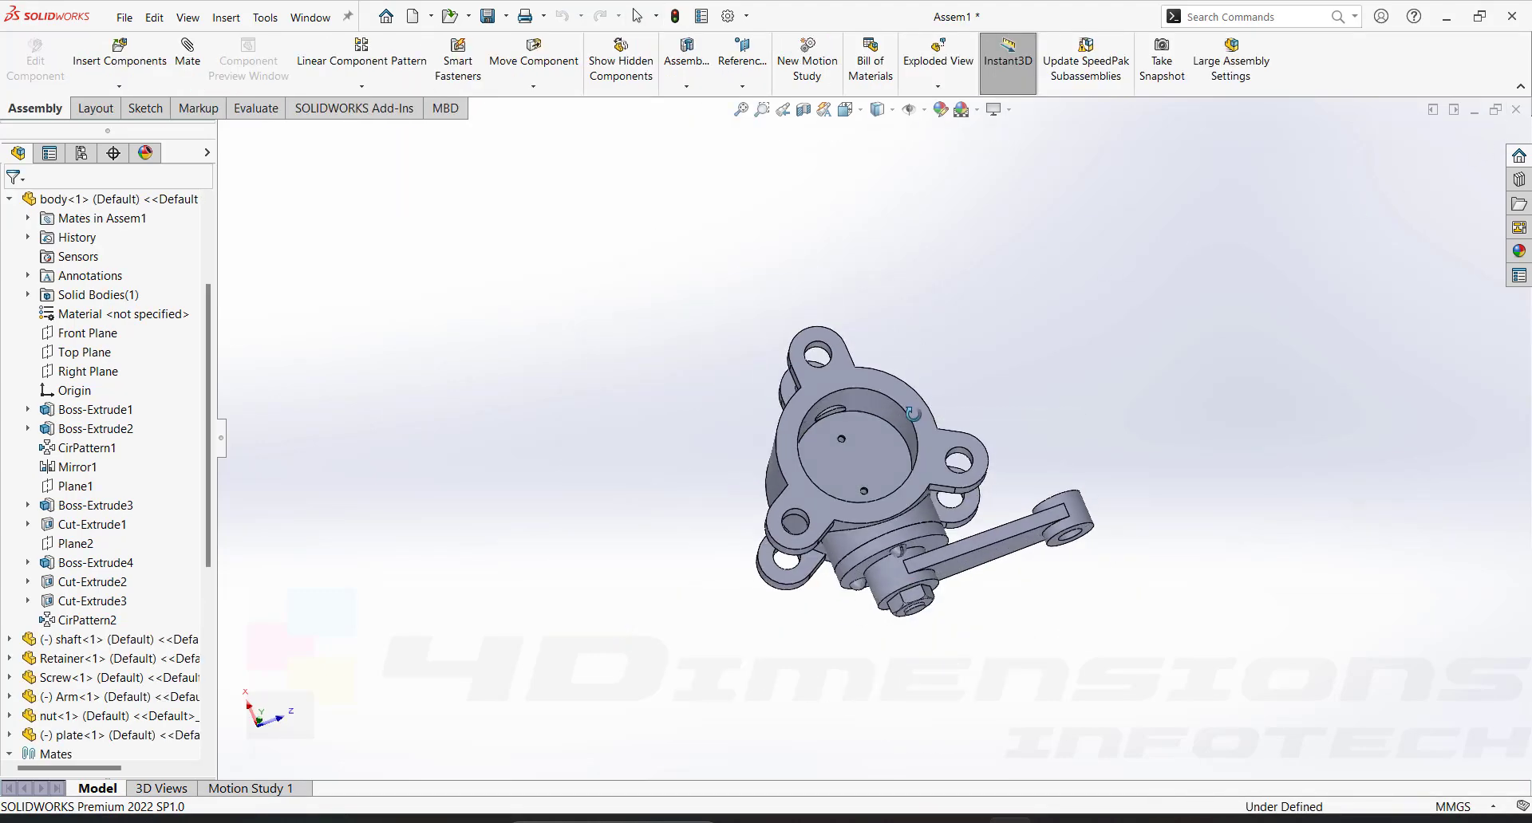
pyautogui.scroll(-2, 884, 431)
pyautogui.scroll(-2, 873, 428)
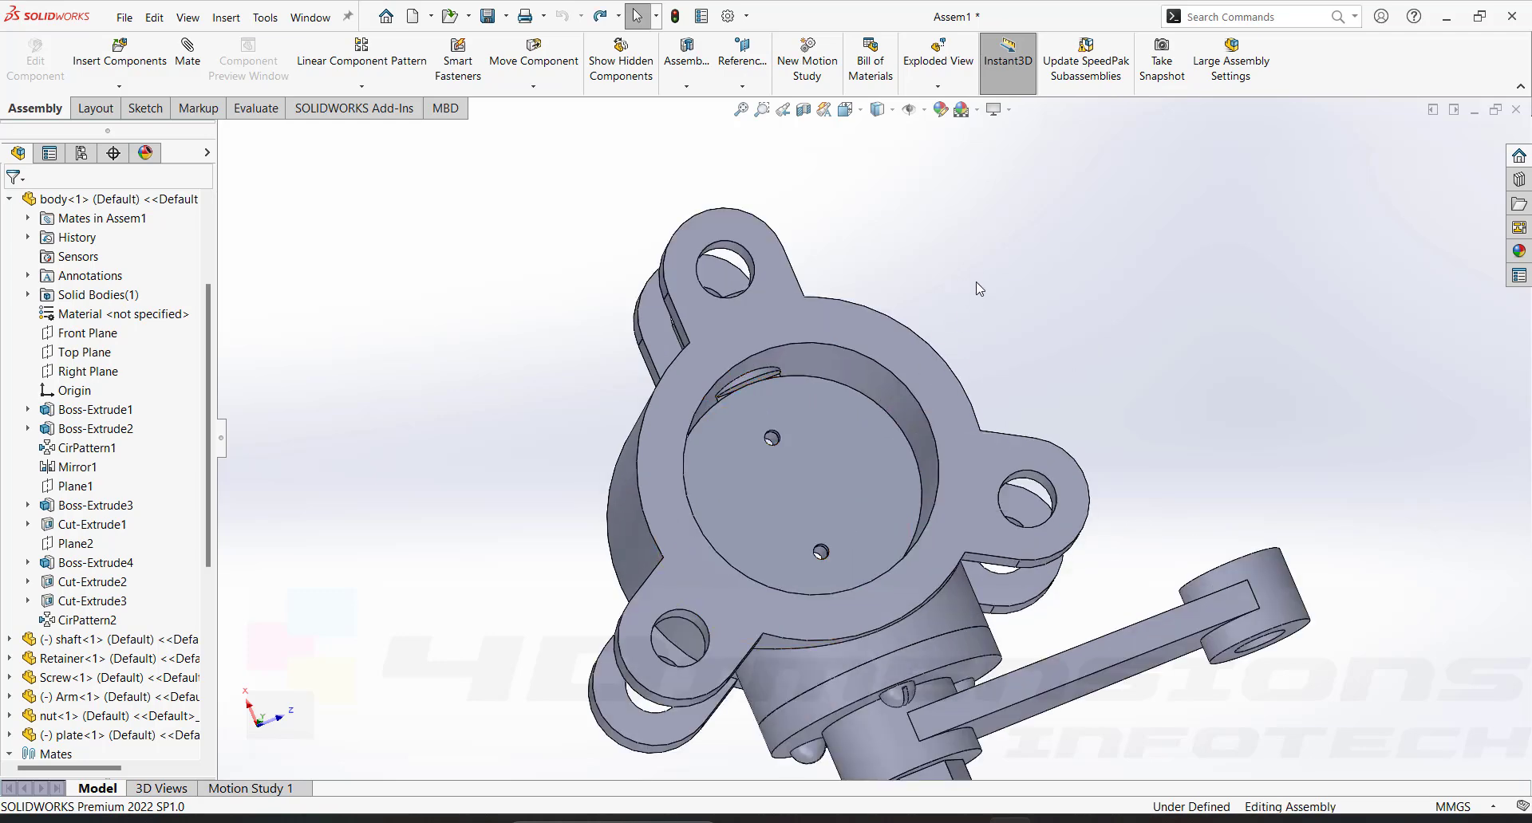
pyautogui.scroll(2, 966, 385)
pyautogui.moveTo(965, 385); pyautogui.dragTo(939, 267, button='middle')
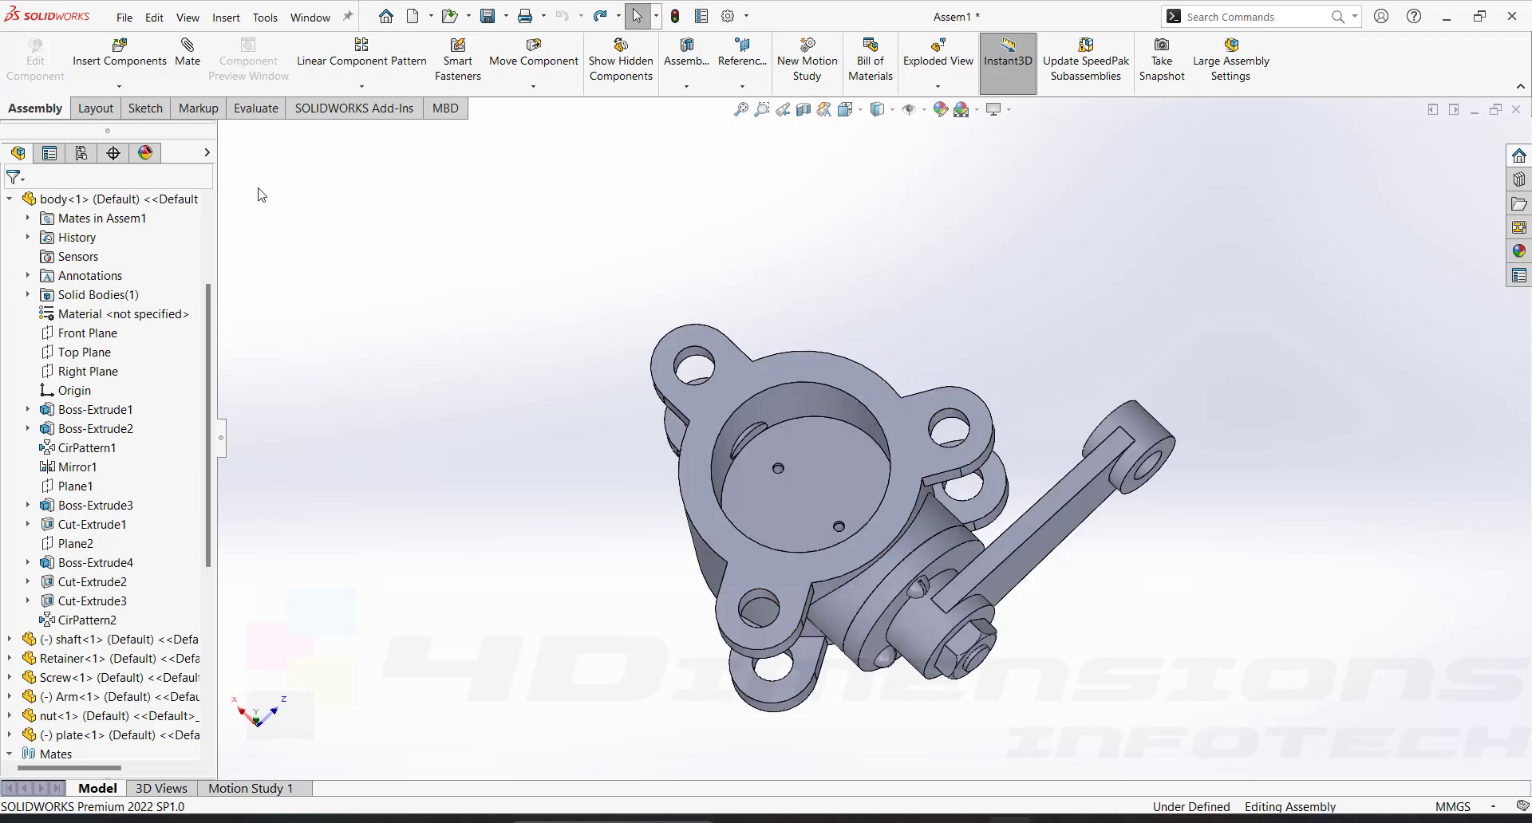
# Add a lock mate between the plate and the arm
pyautogui.click(189, 56)
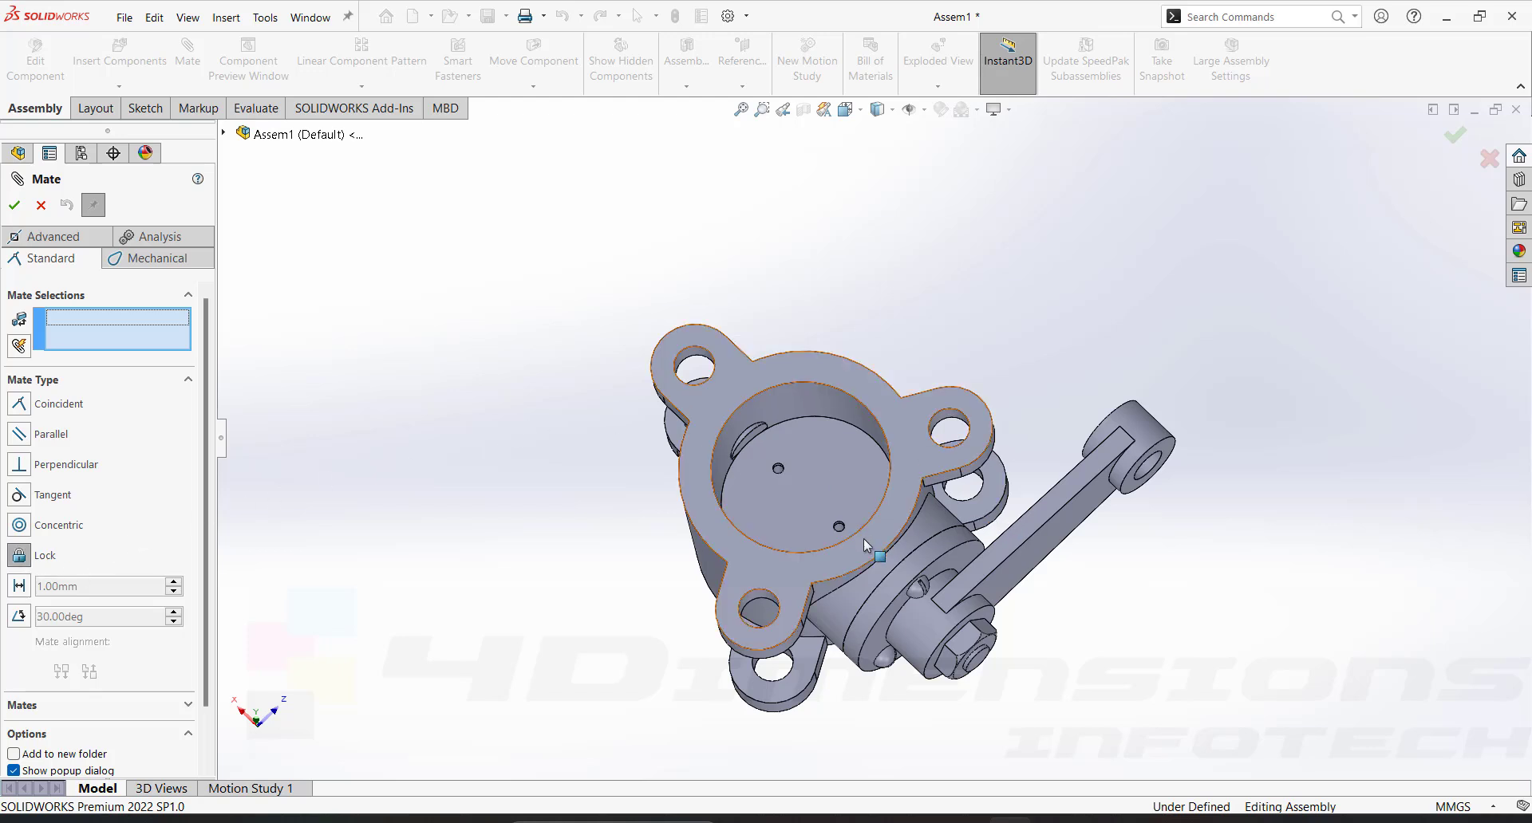
pyautogui.click(847, 472)
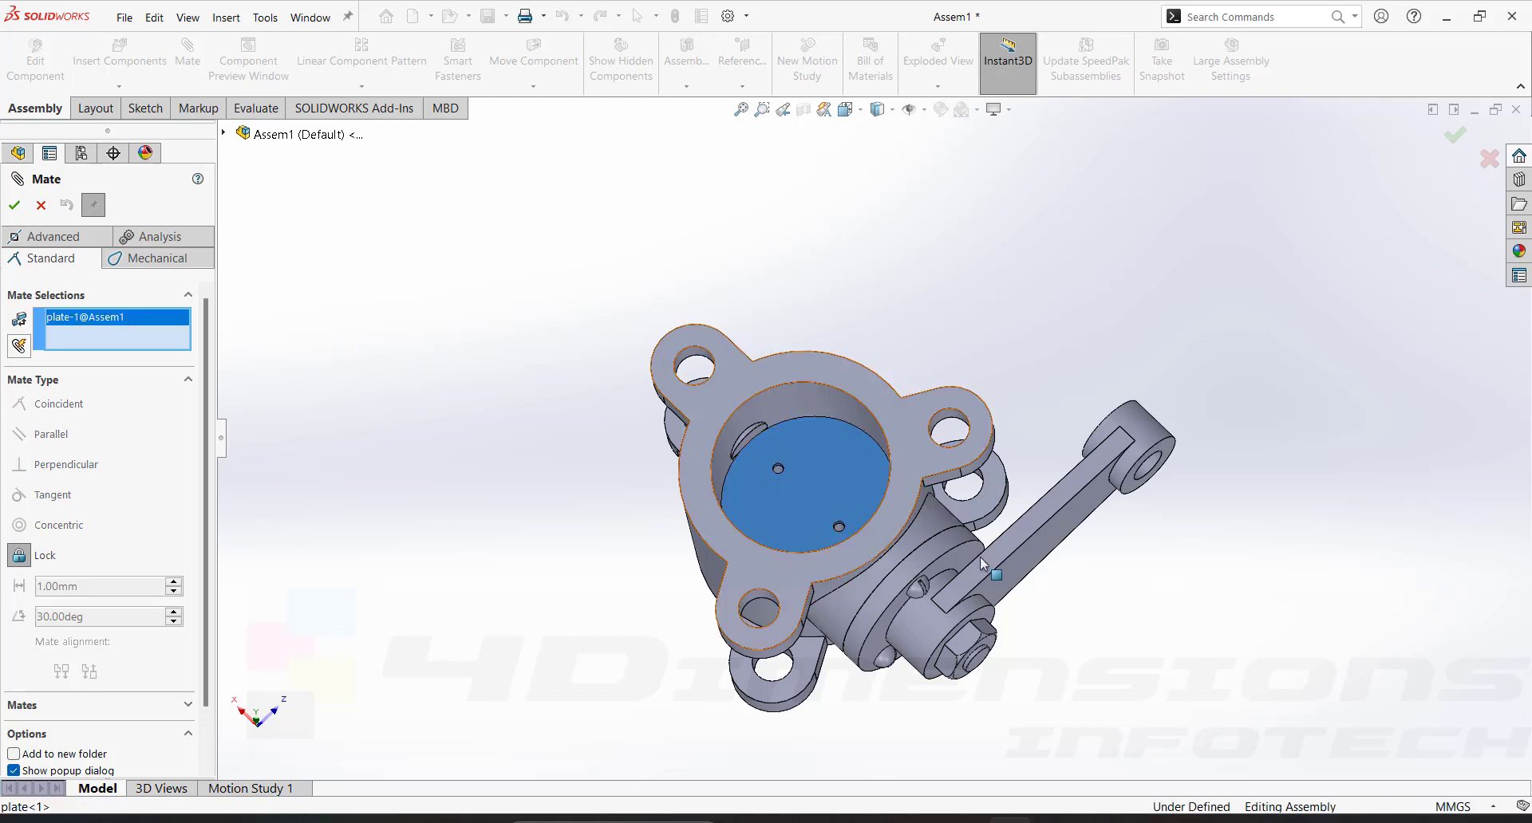
pyautogui.click(1032, 523)
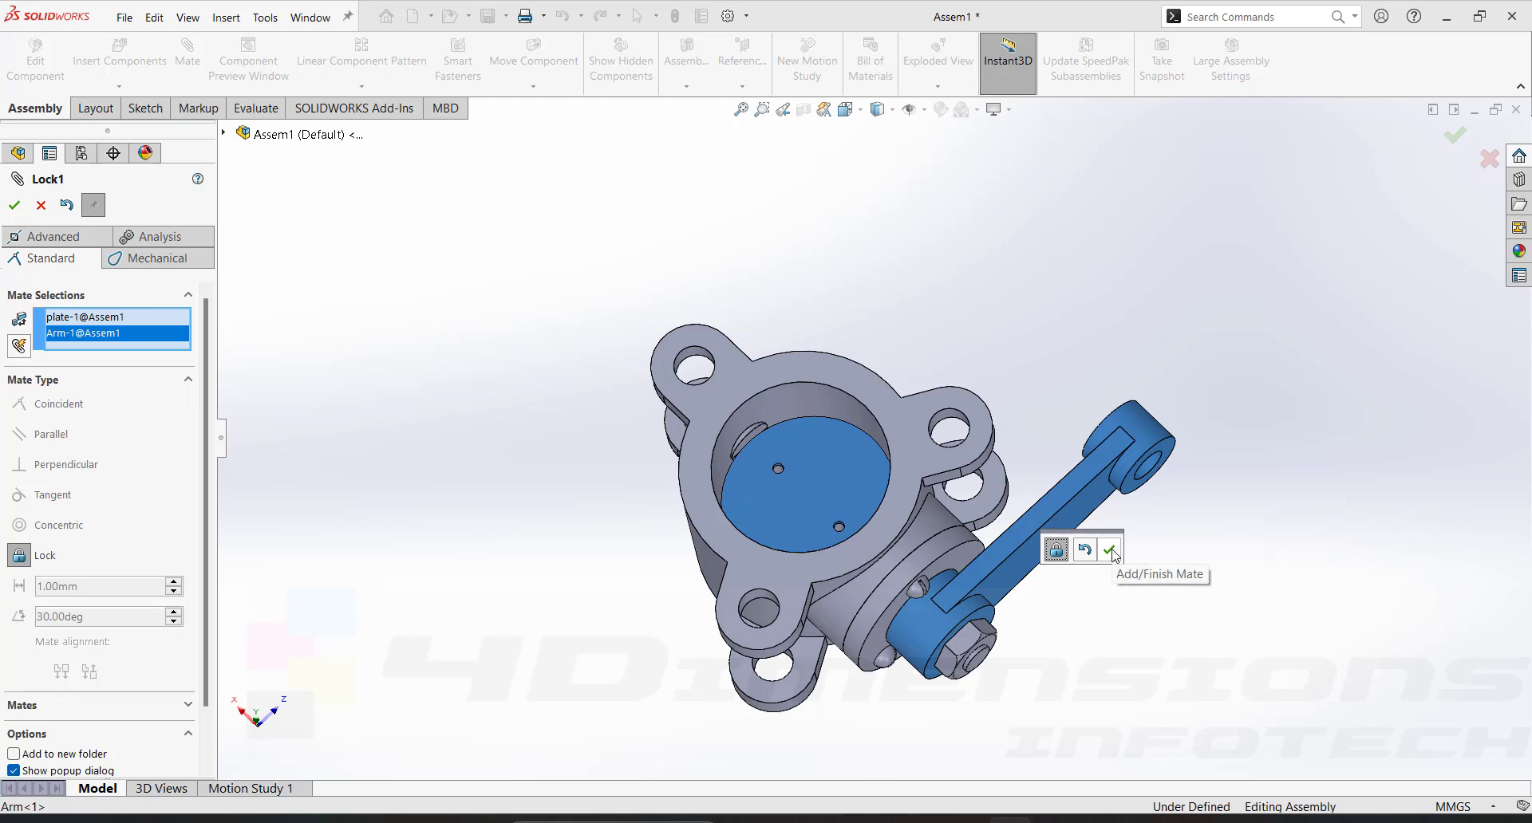
pyautogui.click(1110, 551)
# Swing the arm around the shaft axis and check that the plate turns with it inside the bore
pyautogui.moveTo(988, 391); pyautogui.dragTo(1044, 291)
pyautogui.moveTo(866, 299); pyautogui.dragTo(823, 250, button='middle')
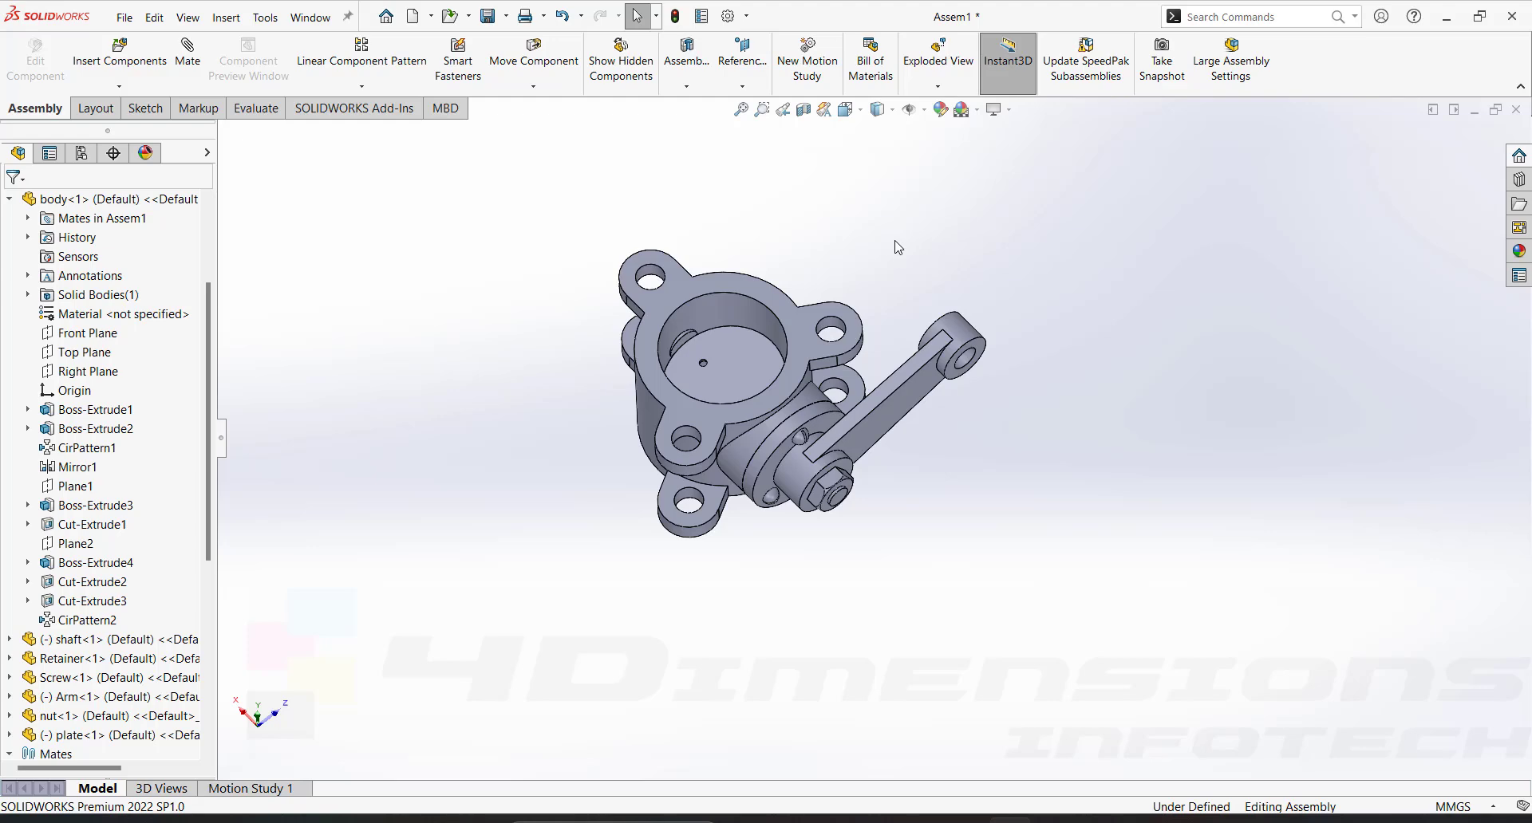
pyautogui.moveTo(937, 434); pyautogui.dragTo(917, 593, button='middle')
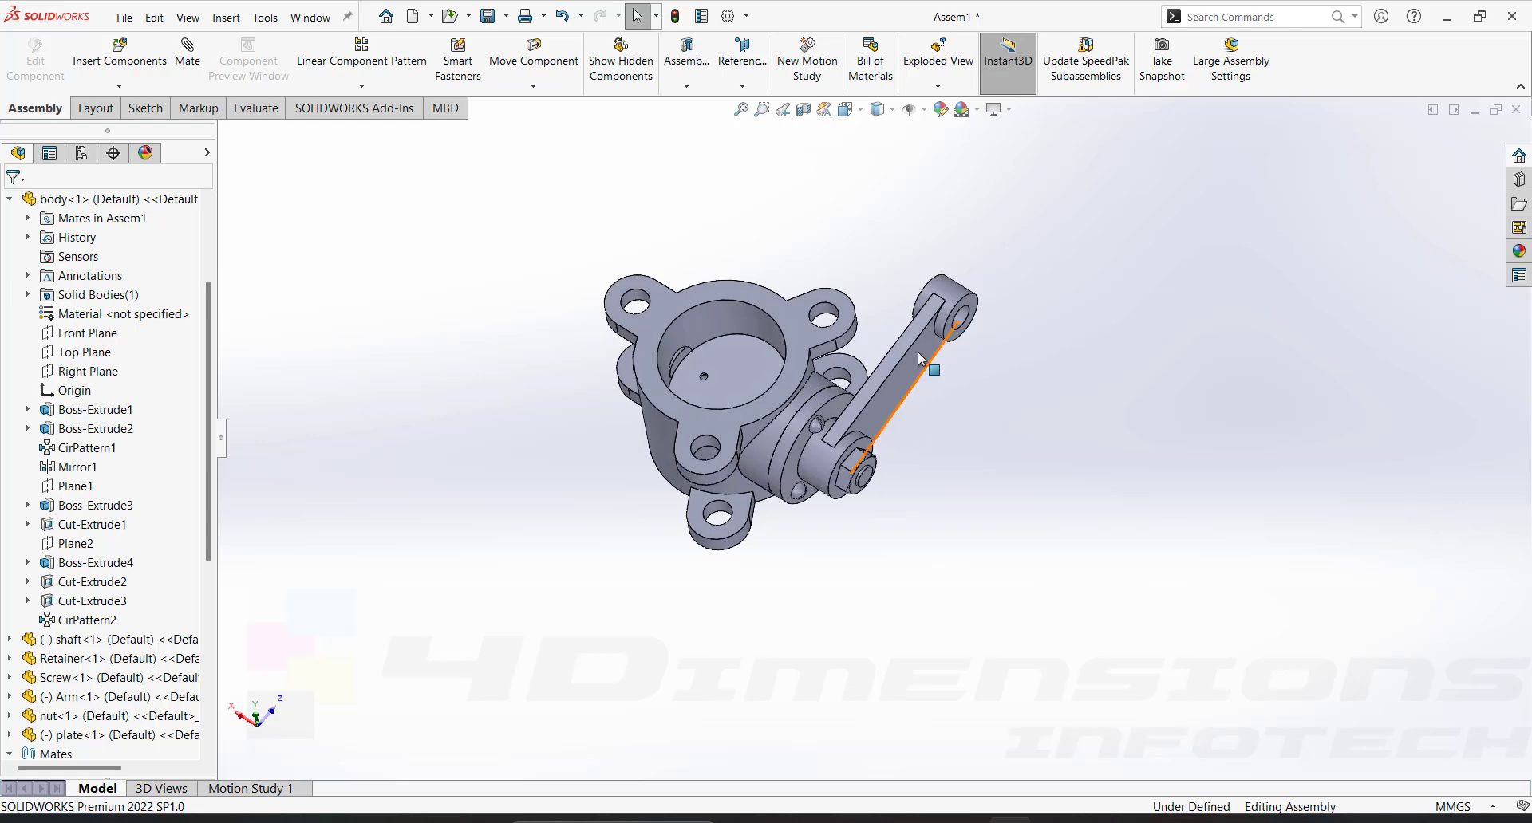
pyautogui.moveTo(930, 367); pyautogui.dragTo(869, 267)
pyautogui.moveTo(718, 542); pyautogui.dragTo(937, 502, button='middle')
pyautogui.scroll(3, 937, 502)
pyautogui.scroll(-3, 876, 254)
pyautogui.click(1050, 571)
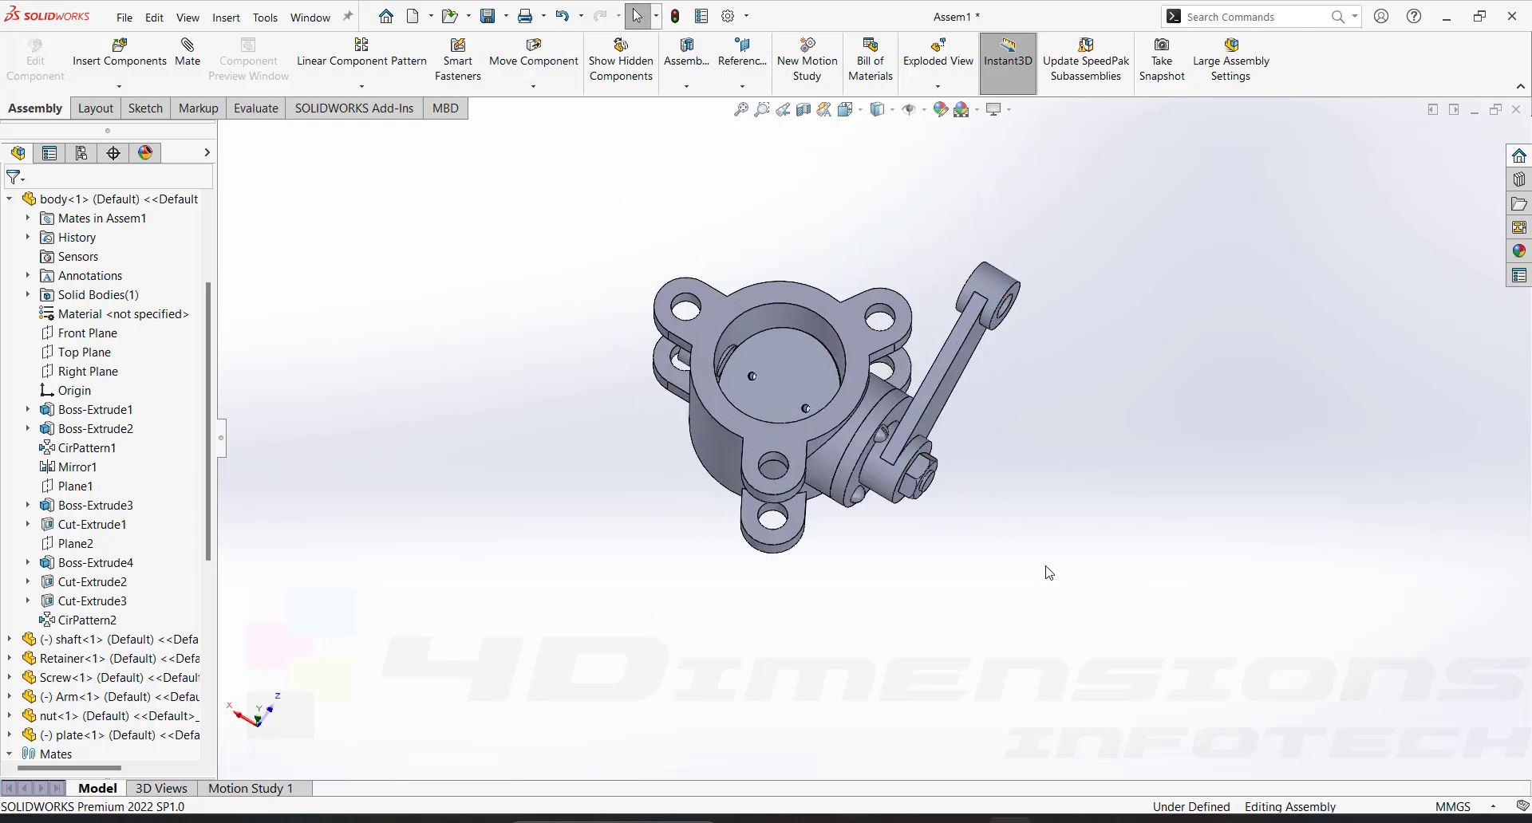
# Examine the completed press tool assembly with its bottom plate, guide pillars, guide bushes and top plate
pyautogui.moveTo(1050, 571); pyautogui.dragTo(1021, 591, button='middle')
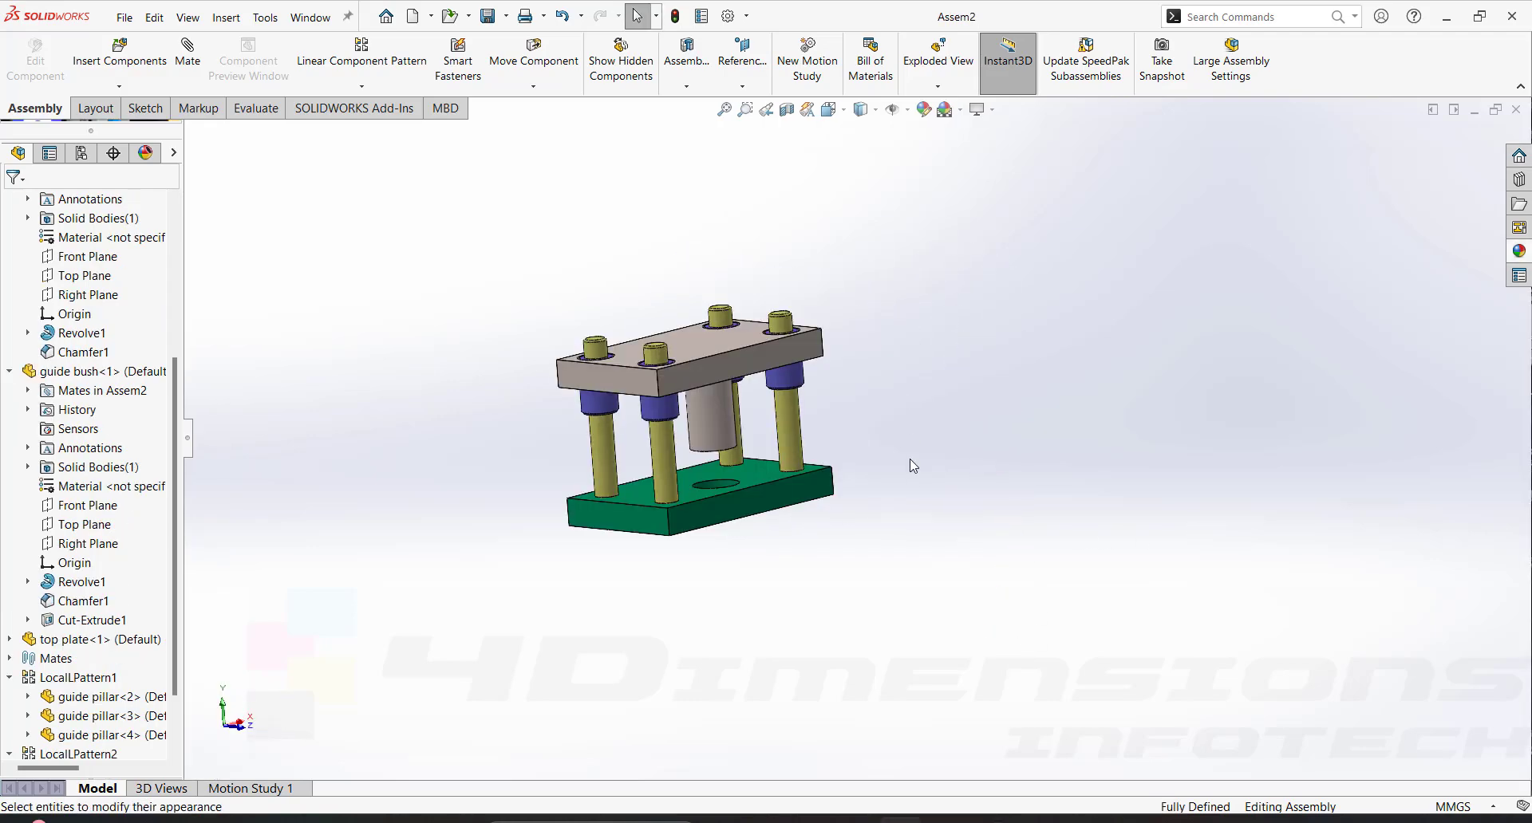
pyautogui.moveTo(908, 523); pyautogui.dragTo(851, 354, button='middle')
pyautogui.scroll(-3, 768, 308)
pyautogui.scroll(4, 928, 378)
pyautogui.moveTo(930, 381)
pyautogui.mouseDown(button='middle')
pyautogui.moveTo(1011, 458)
pyautogui.moveTo(928, 416)
pyautogui.moveTo(923, 396)
pyautogui.moveTo(940, 393)
pyautogui.mouseUp(button='middle')
pyautogui.scroll(-3, 981, 437)
pyautogui.scroll(1, 939, 392)
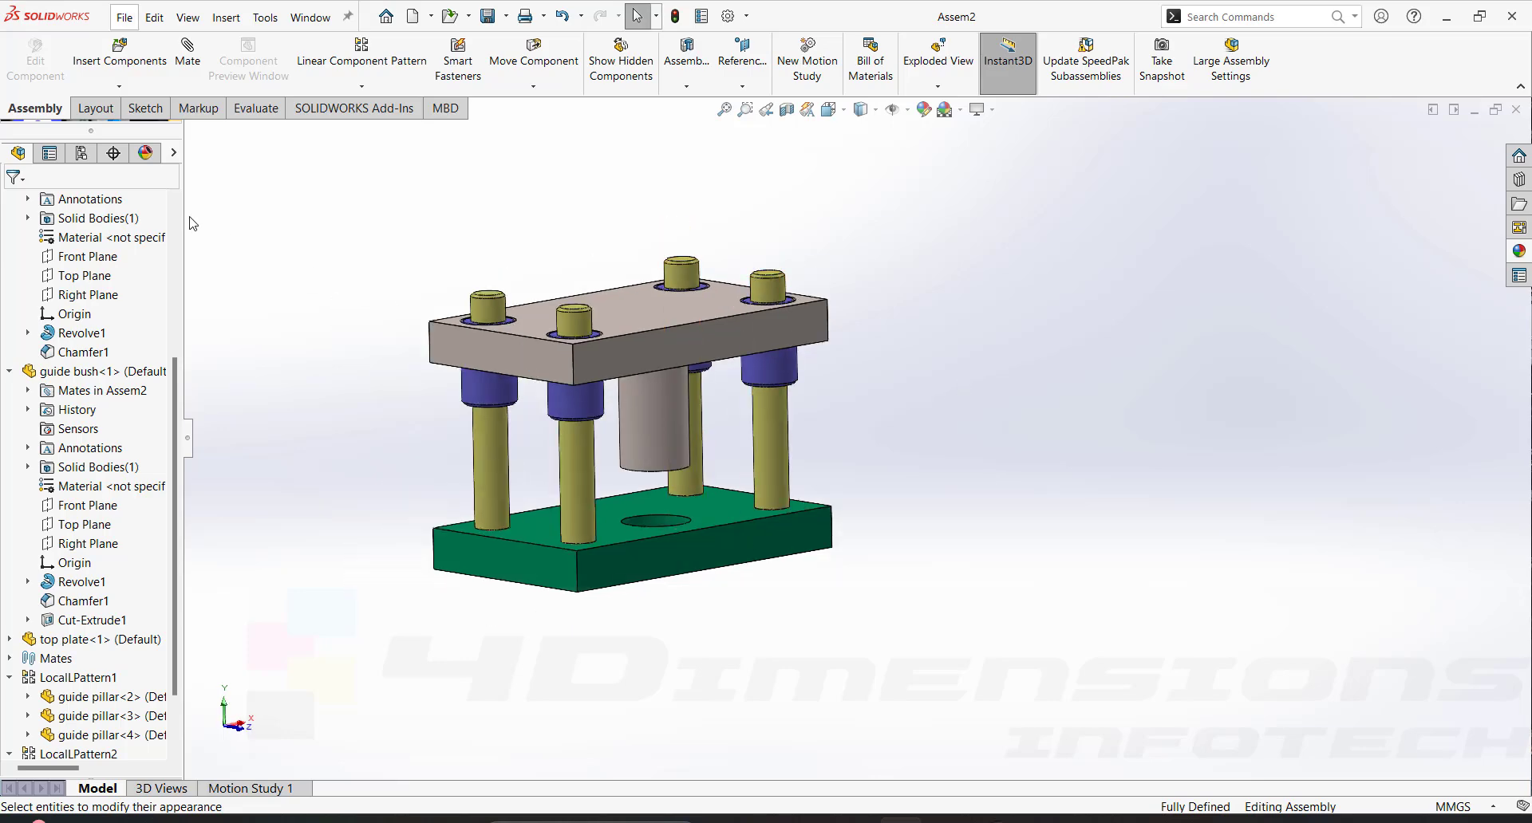
# Create a new assembly and place the bottom plate from the press tool folder as its first component
pyautogui.click(127, 17)
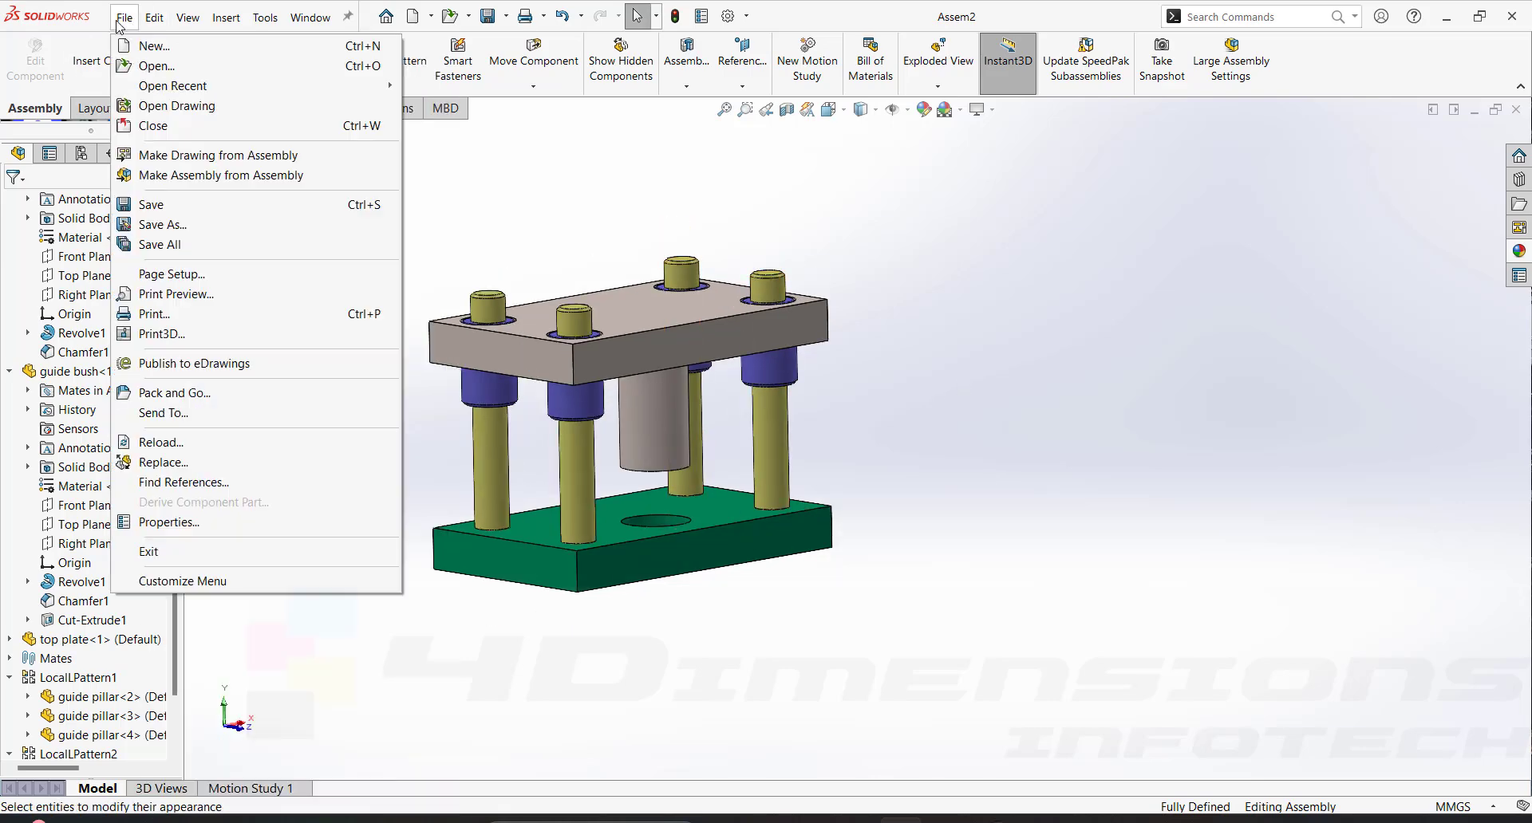
pyautogui.click(150, 37)
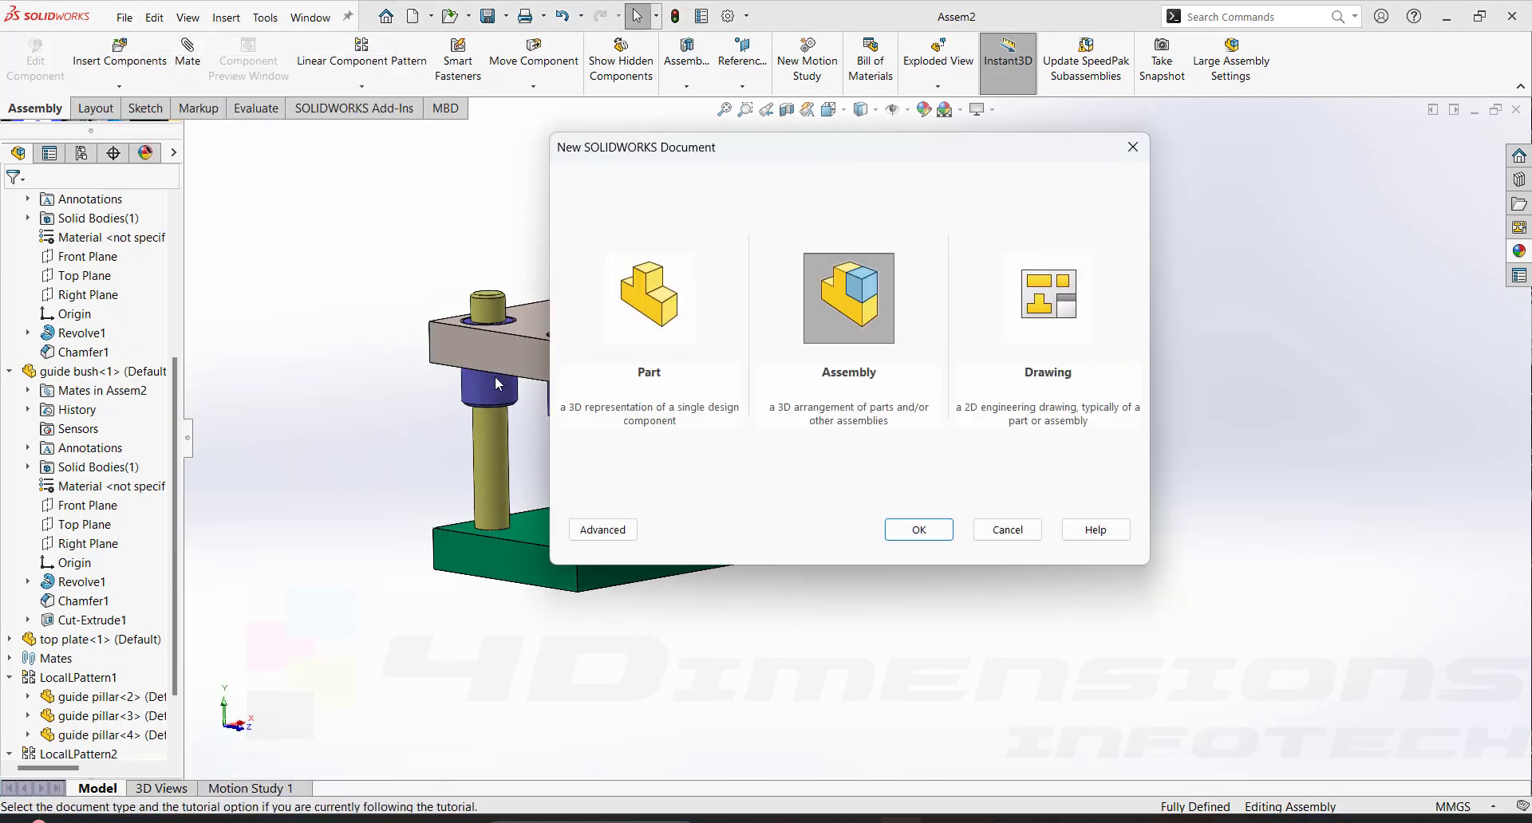
pyautogui.click(909, 529)
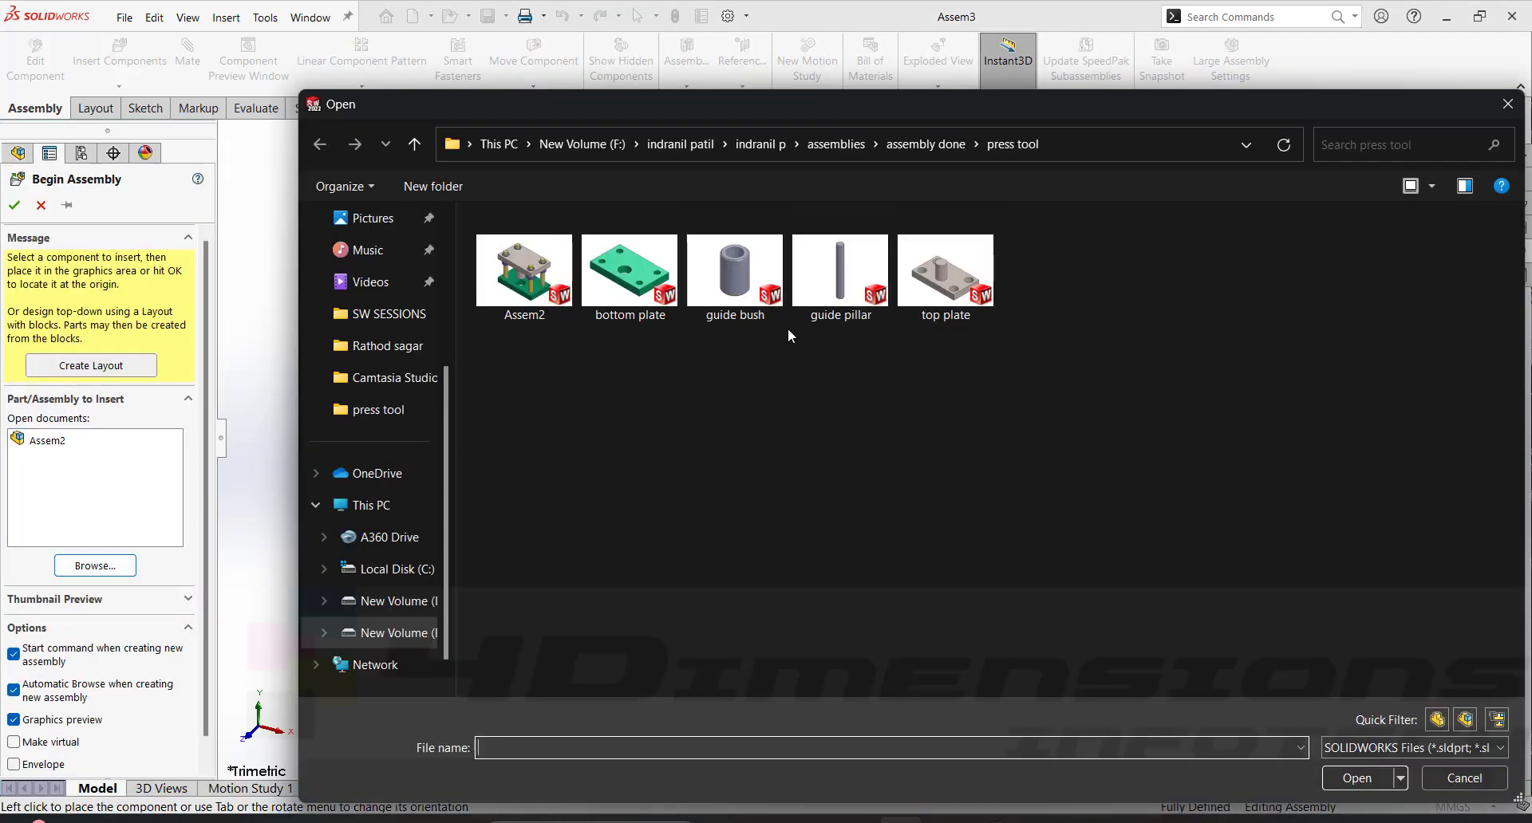
pyautogui.click(641, 279)
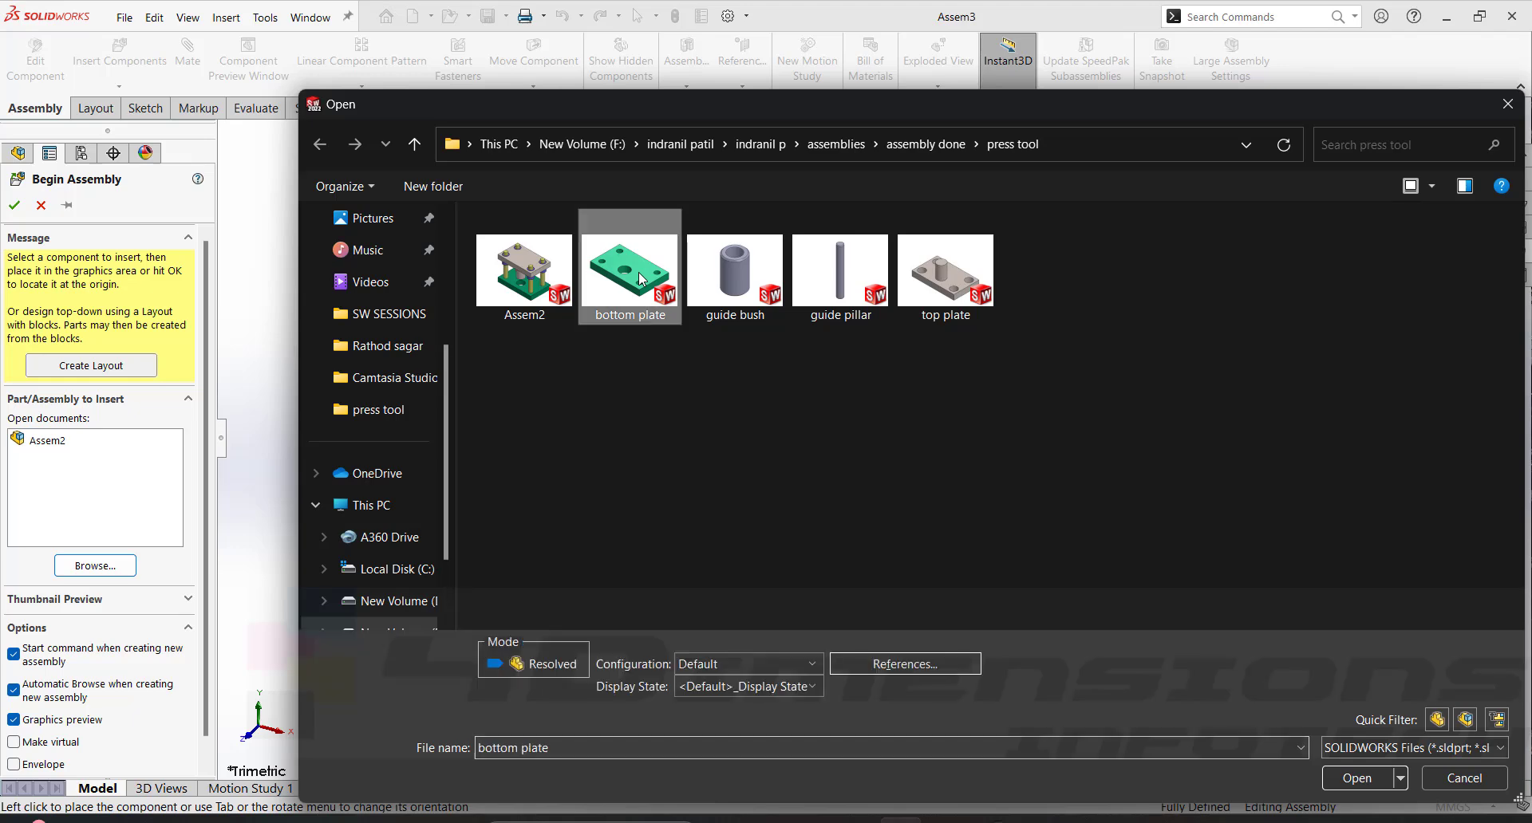
pyautogui.click(1347, 780)
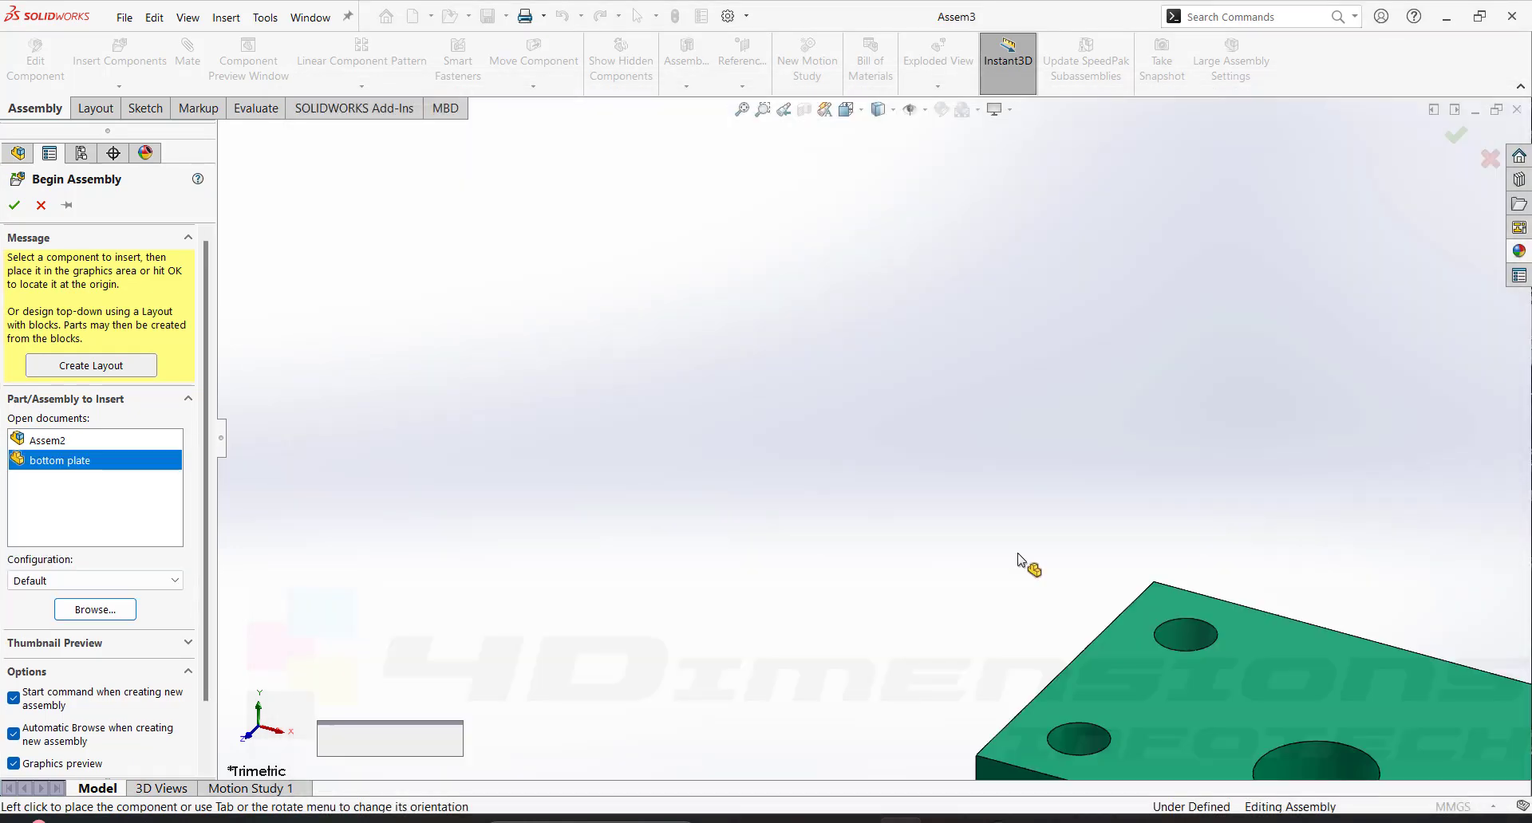
pyautogui.click(748, 472)
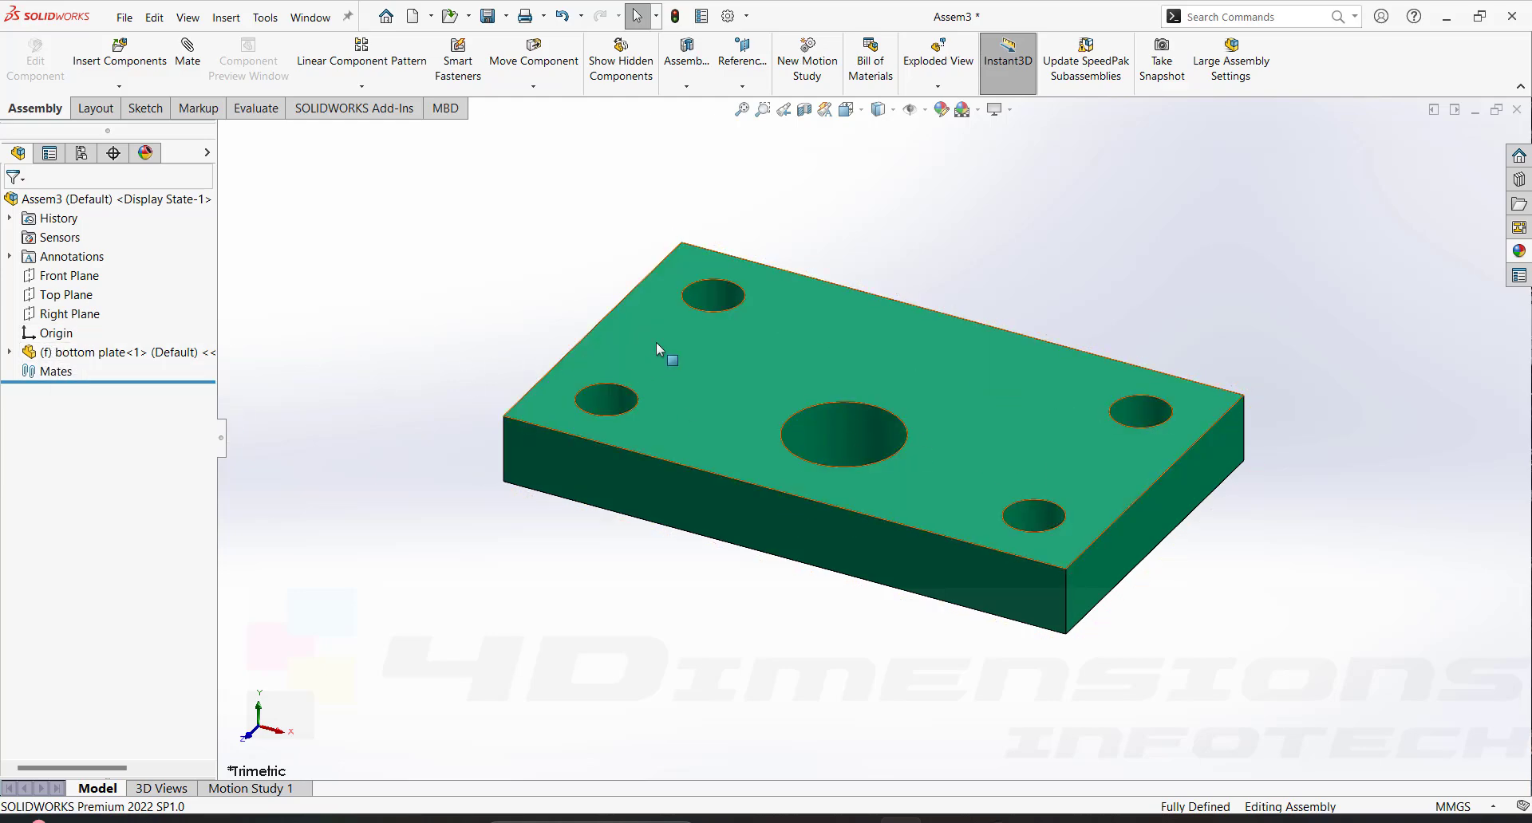
# Float the fixed bottom plate and move it freely in the assembly
pyautogui.scroll(3, 896, 413)
pyautogui.scroll(-3, 894, 415)
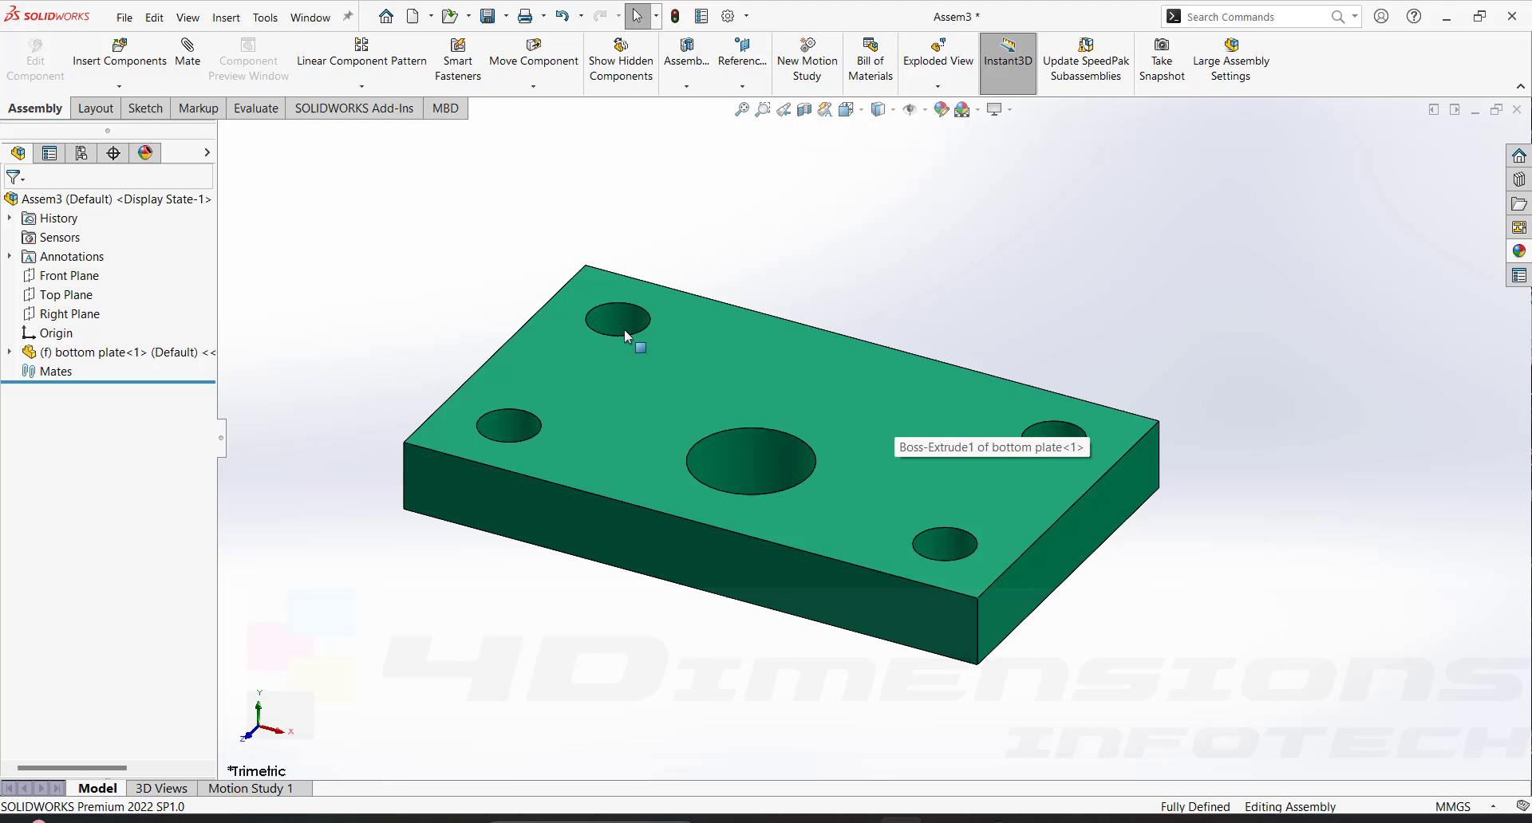
pyautogui.click(911, 385)
pyautogui.rightClick(911, 385)
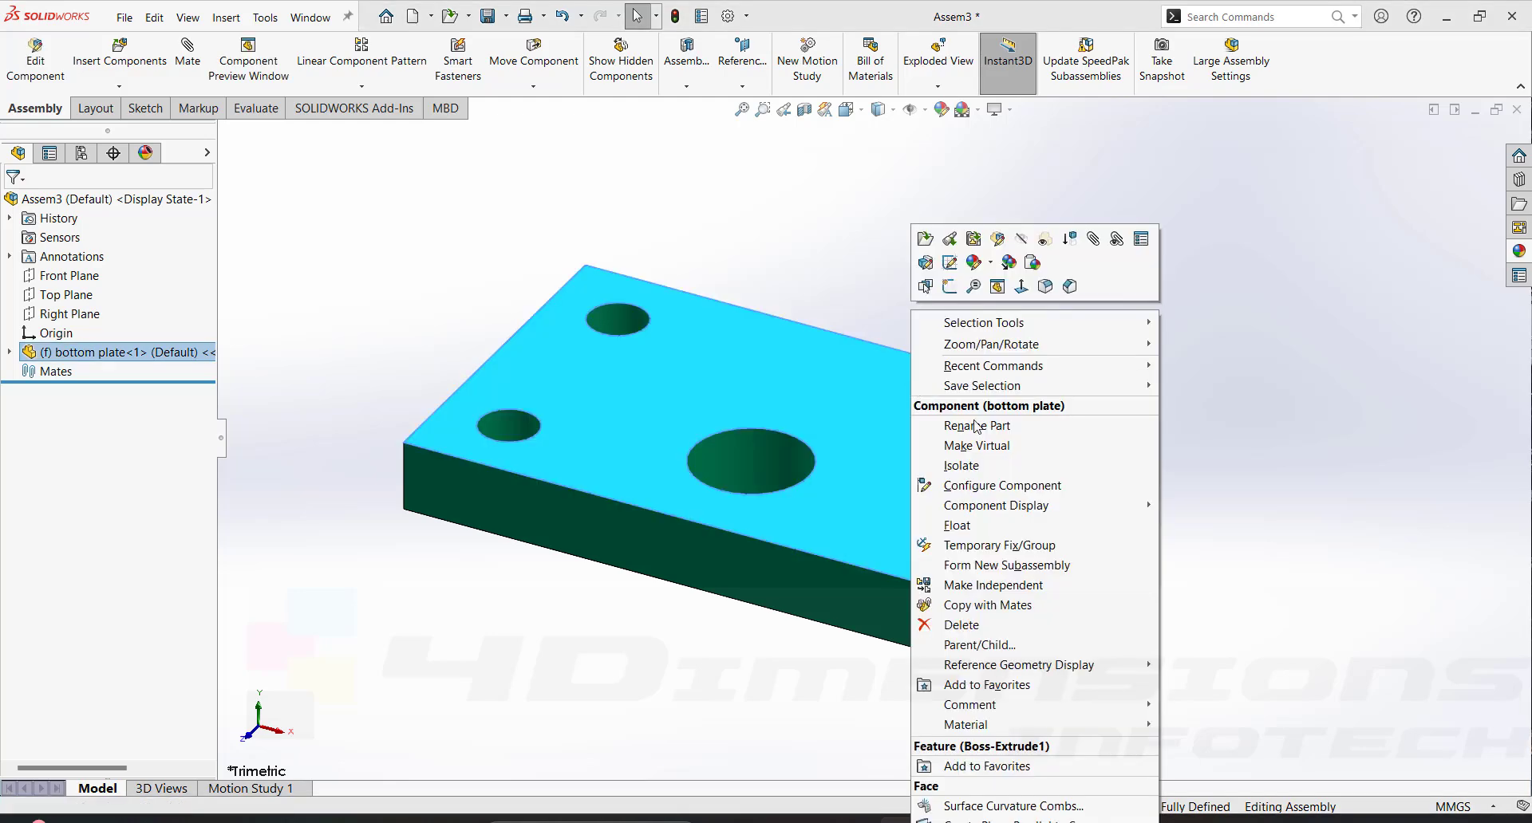
pyautogui.click(969, 527)
pyautogui.moveTo(972, 529); pyautogui.dragTo(840, 394)
pyautogui.click(917, 259)
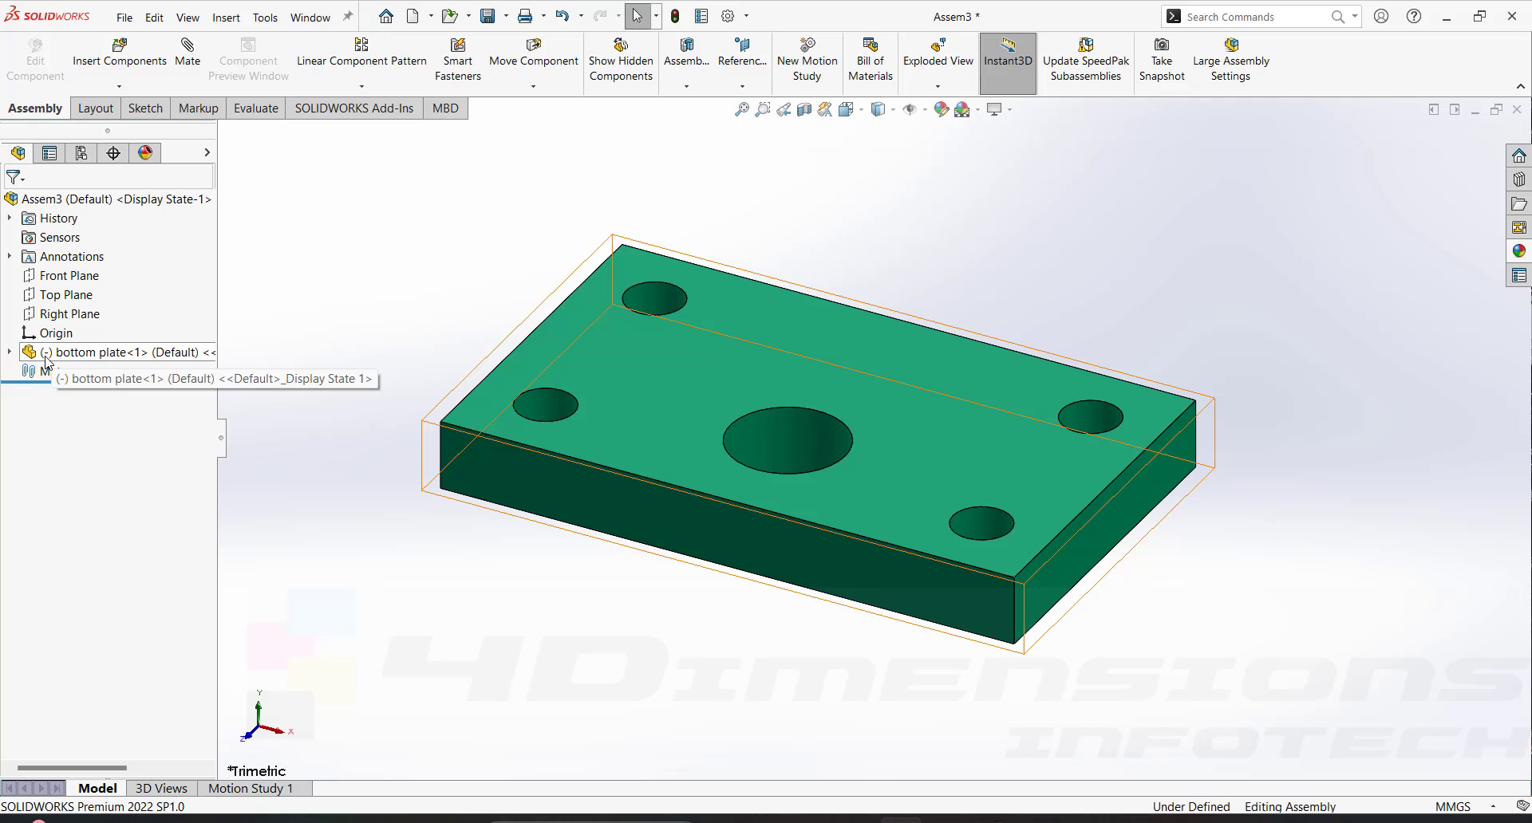
pyautogui.moveTo(761, 419); pyautogui.dragTo(755, 457)
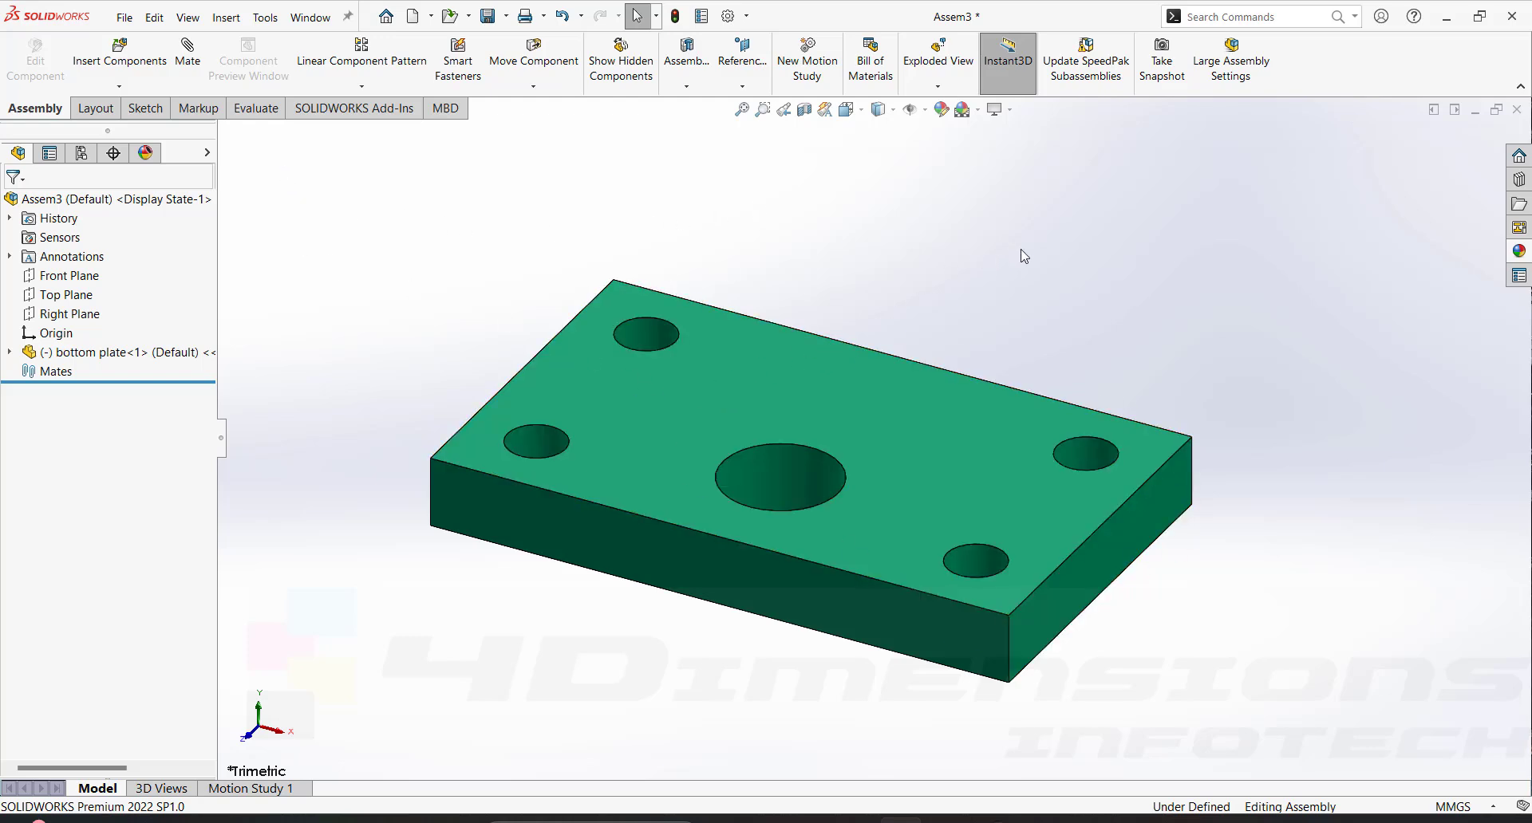
# Add a coincident mate with aligned axes between the assembly origin and the bottom plate's origin
pyautogui.click(189, 56)
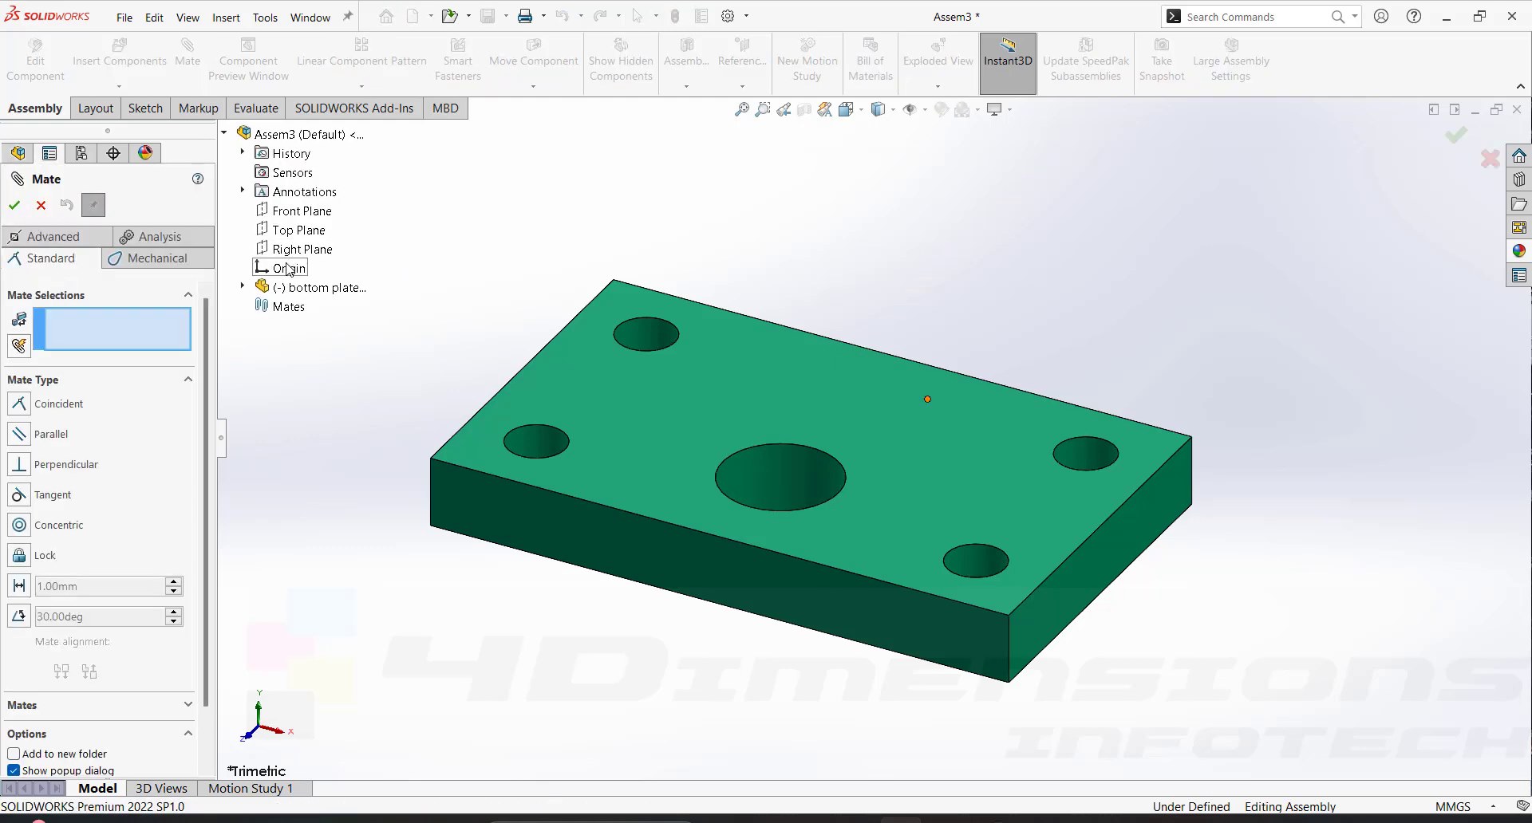
pyautogui.click(283, 268)
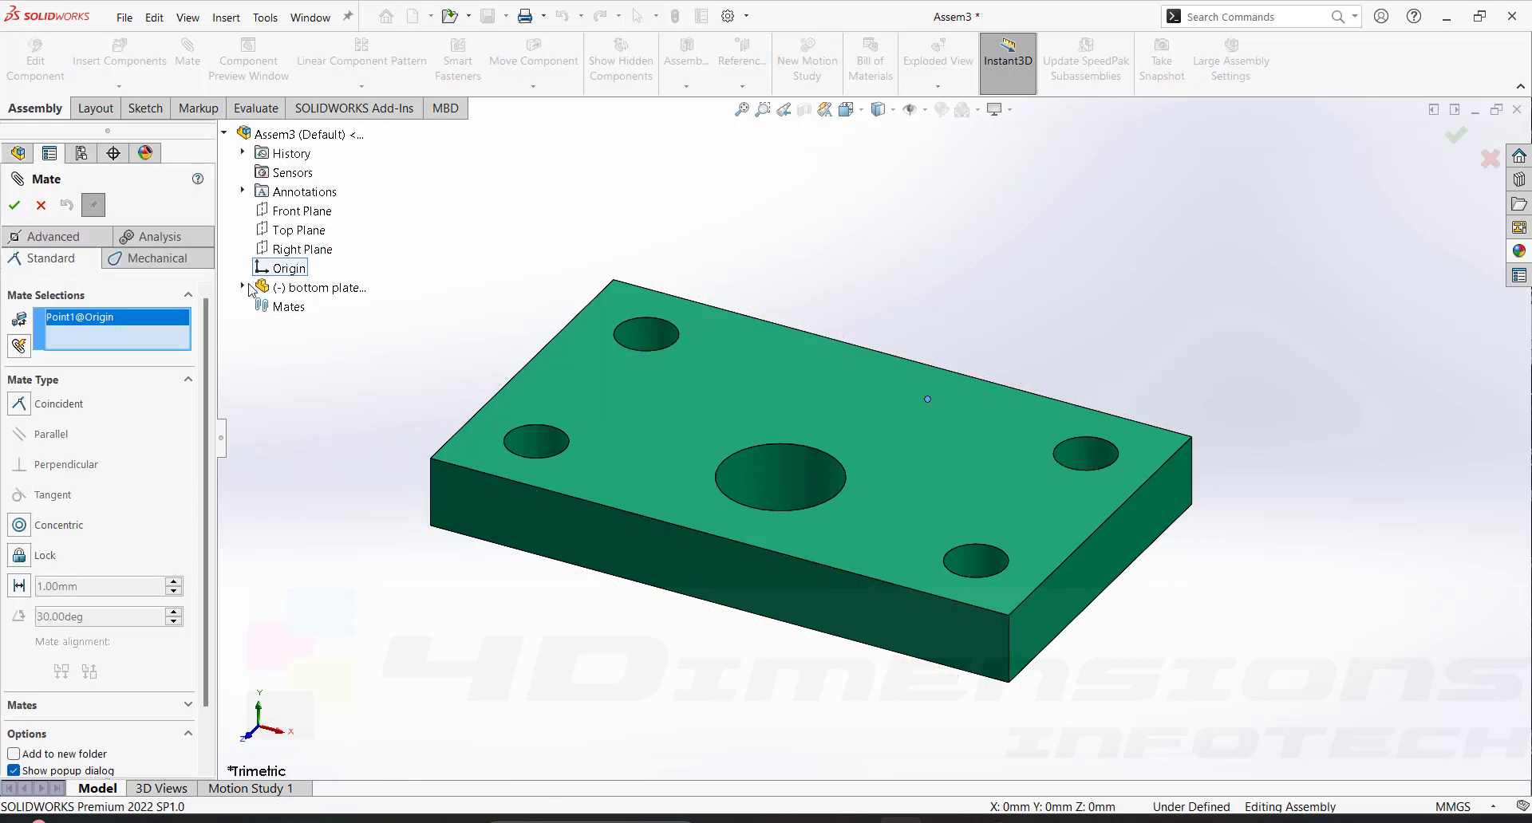
pyautogui.click(243, 288)
pyautogui.click(307, 461)
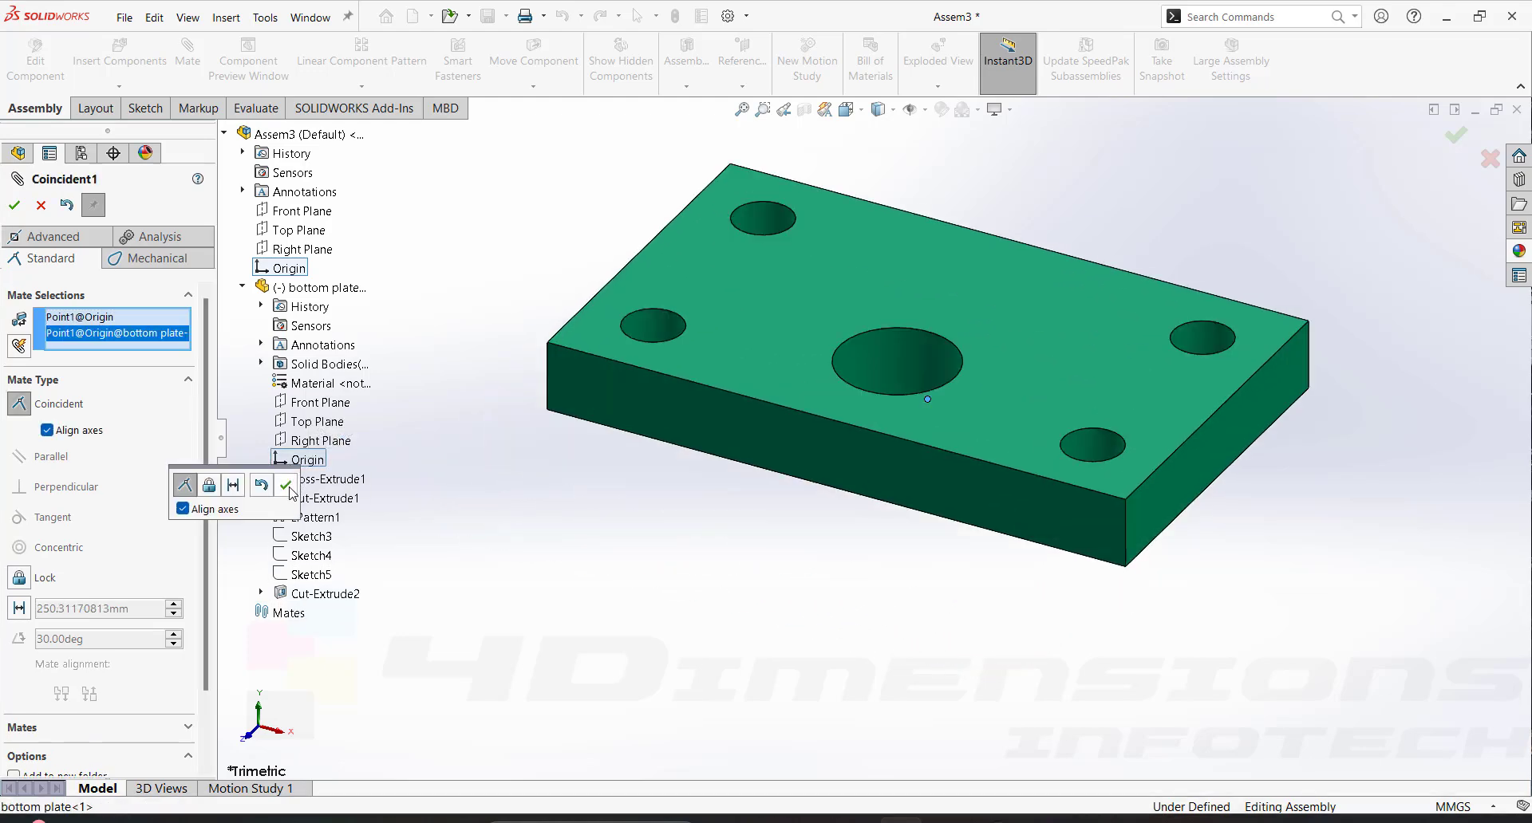
pyautogui.click(287, 485)
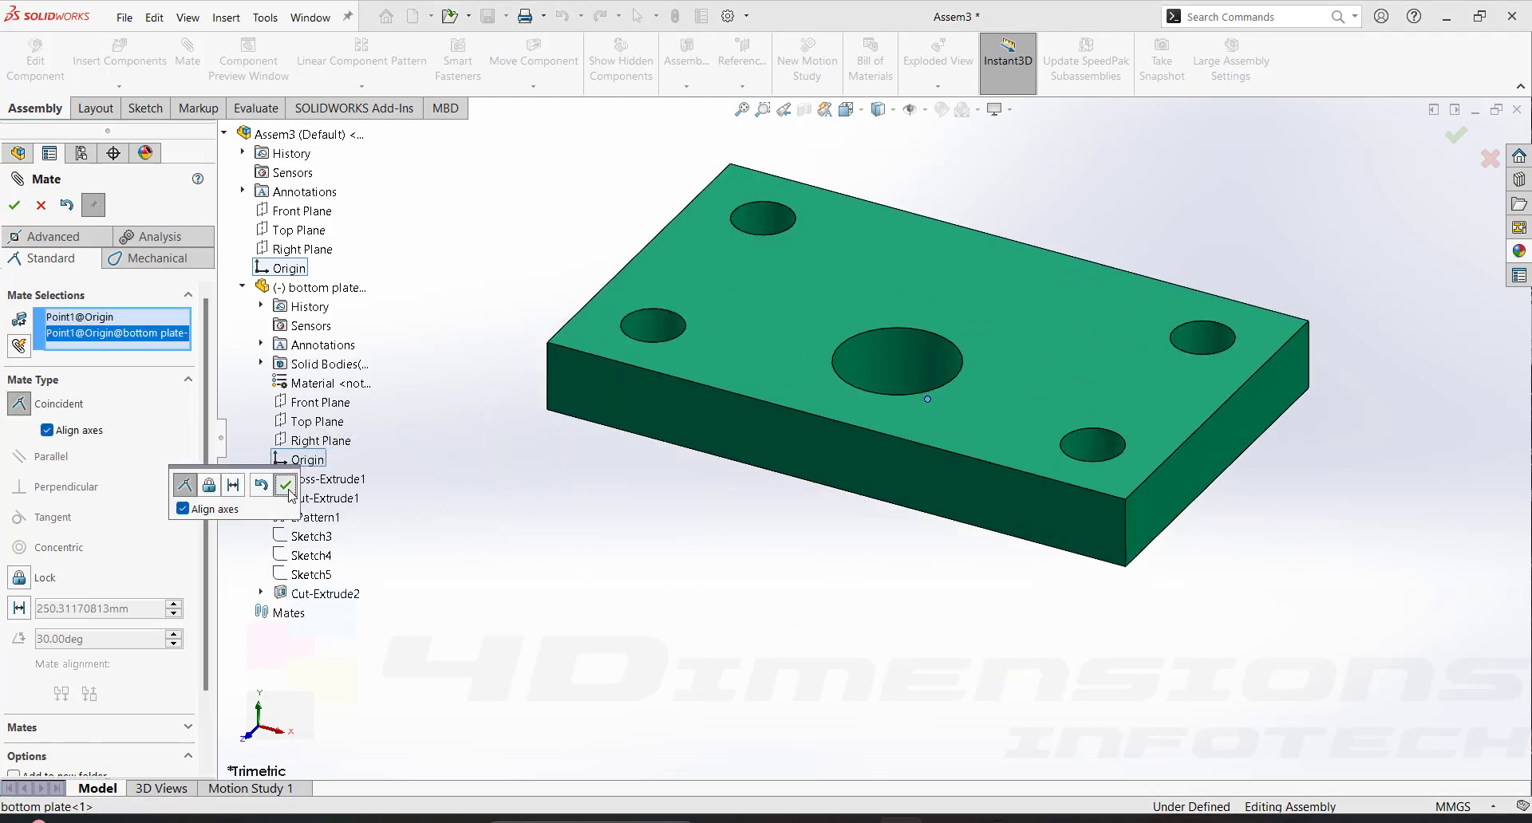
pyautogui.click(14, 207)
# Compare the assembly's Front, Top and Right planes with the bottom plate's corresponding planes to check their alignment
pyautogui.scroll(5, 718, 455)
pyautogui.click(69, 275)
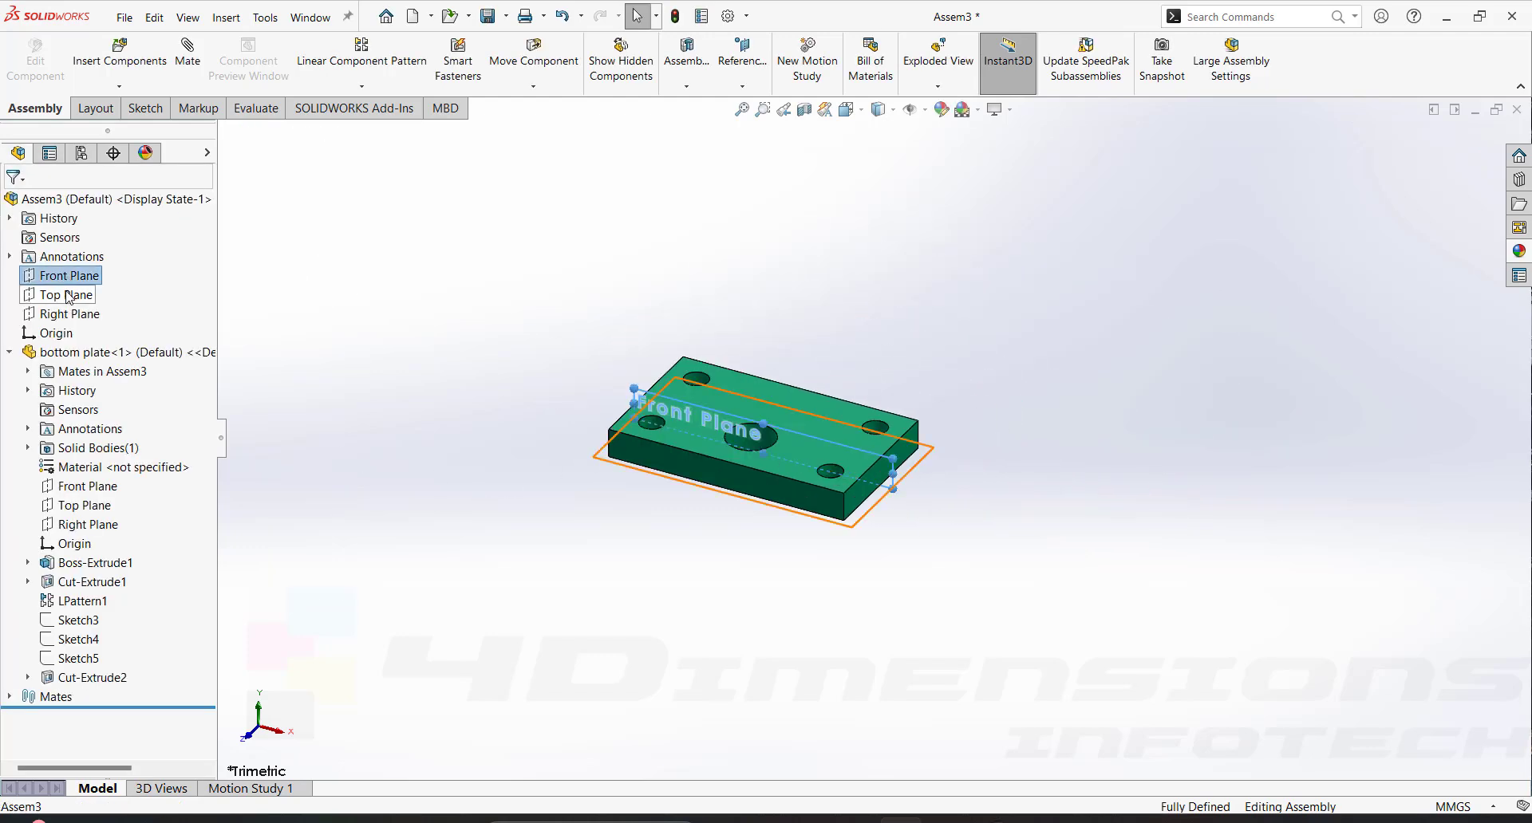
pyautogui.keyDown('ctrl'); pyautogui.click(67, 295); pyautogui.keyUp('ctrl')
pyautogui.keyDown('ctrl'); pyautogui.click(69, 314); pyautogui.keyUp('ctrl')
pyautogui.keyDown('ctrl'); pyautogui.click(84, 486); pyautogui.keyUp('ctrl')
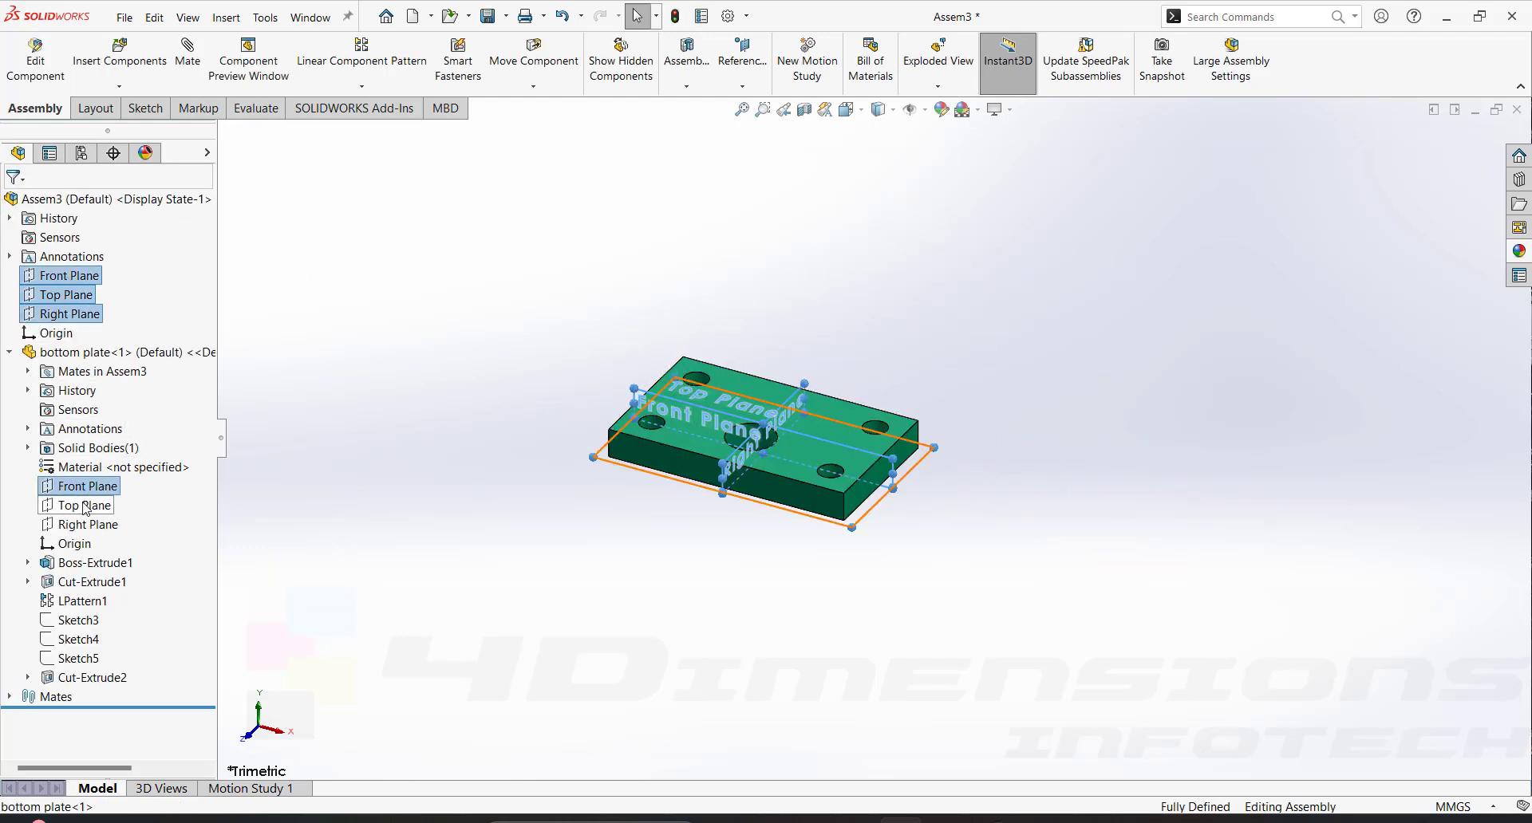
pyautogui.keyDown('ctrl'); pyautogui.click(83, 506); pyautogui.keyUp('ctrl')
pyautogui.keyDown('ctrl'); pyautogui.click(86, 525); pyautogui.keyUp('ctrl')
pyautogui.click(956, 312)
pyautogui.scroll(3, 807, 375)
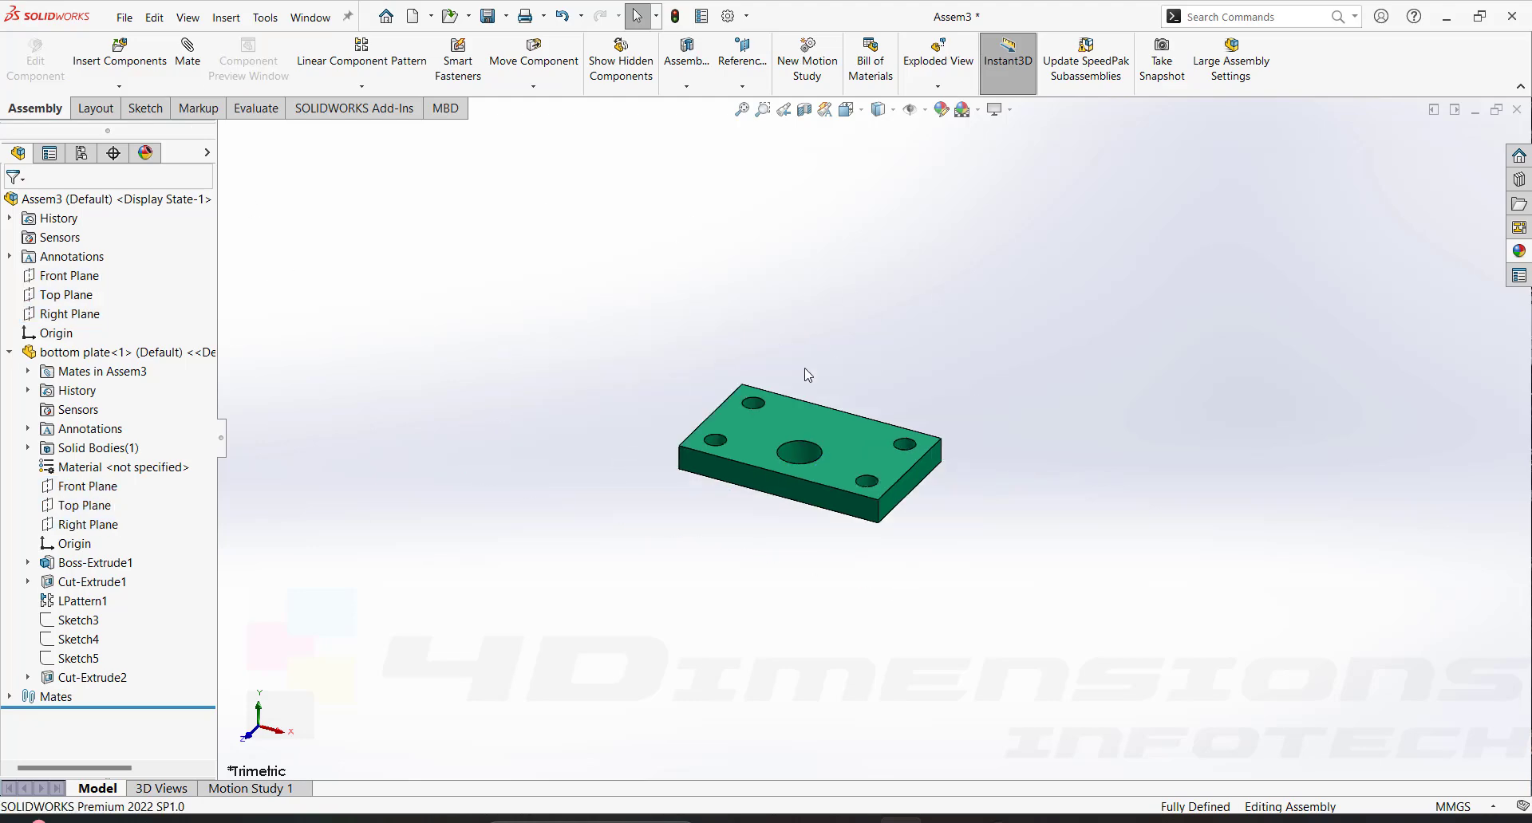
# Insert the guide pillar component and place it above the bottom plate
pyautogui.scroll(-1, 981, 406)
pyautogui.click(119, 85)
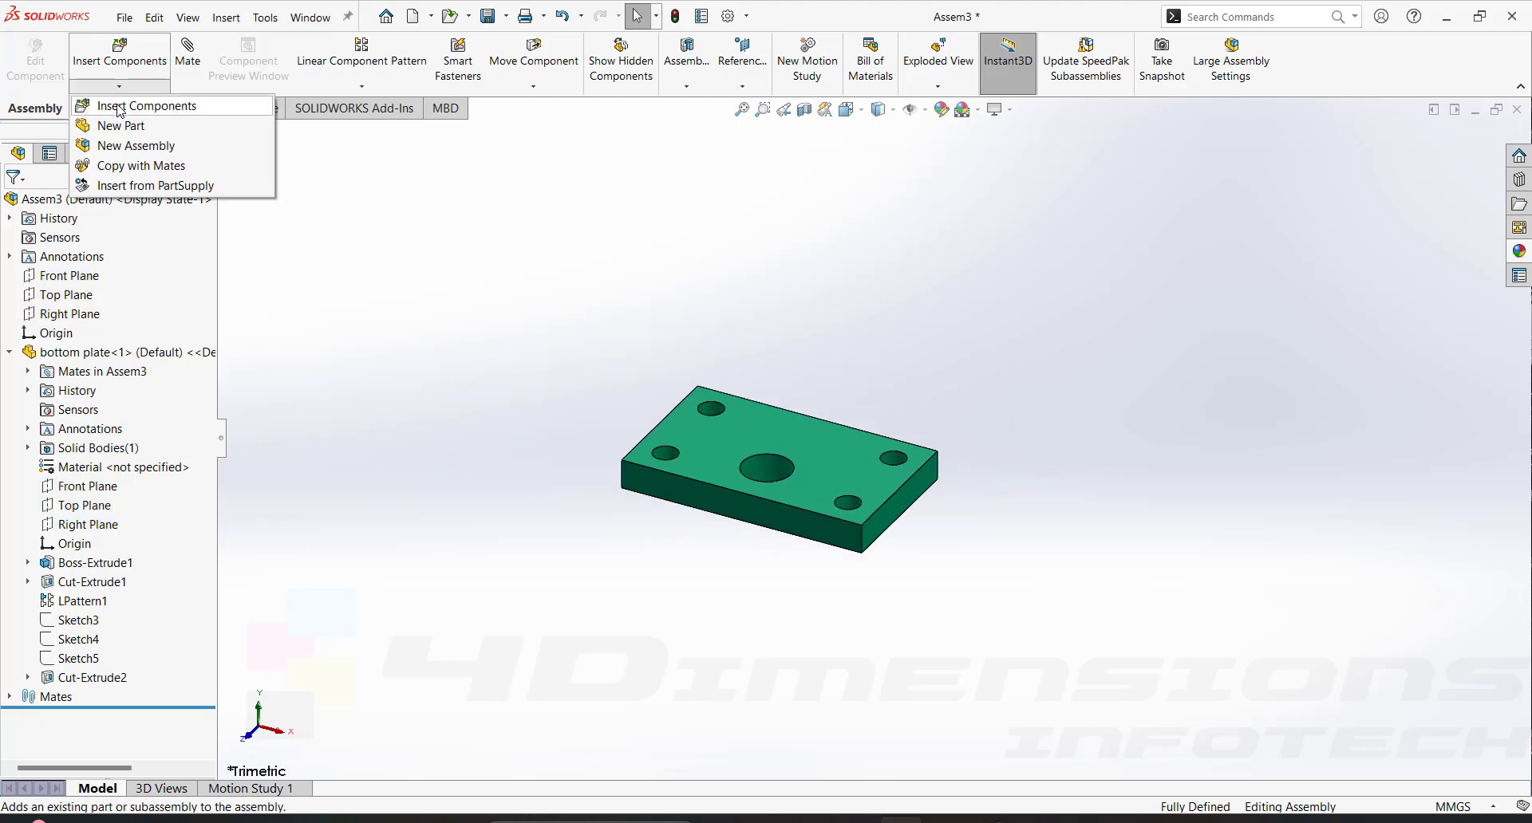
pyautogui.click(118, 106)
pyautogui.click(95, 549)
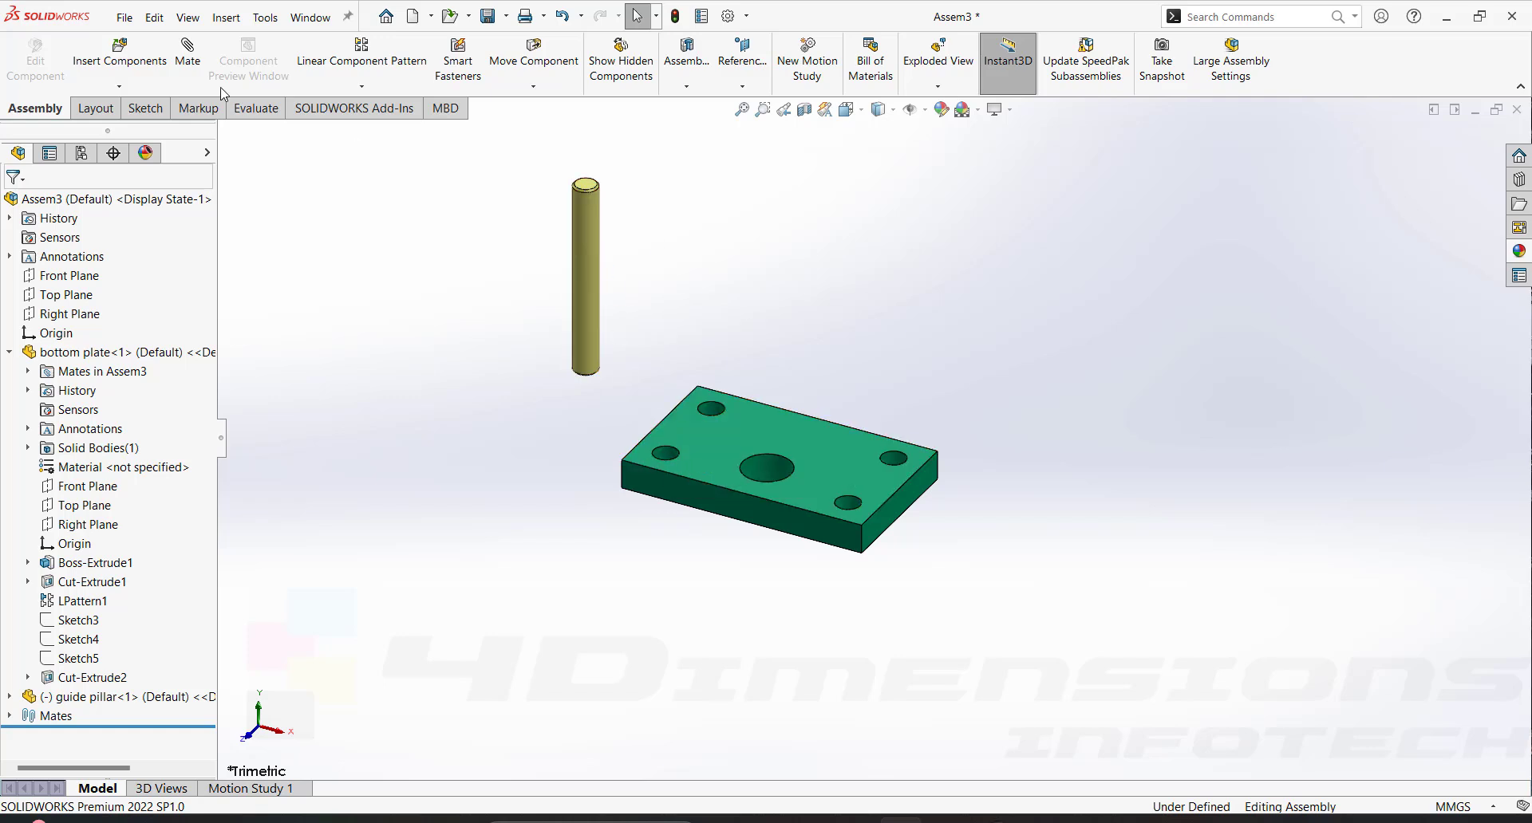
# Add a concentric mate between the guide pillar's cylindrical face and a corner hole of the bottom plate
pyautogui.click(187, 52)
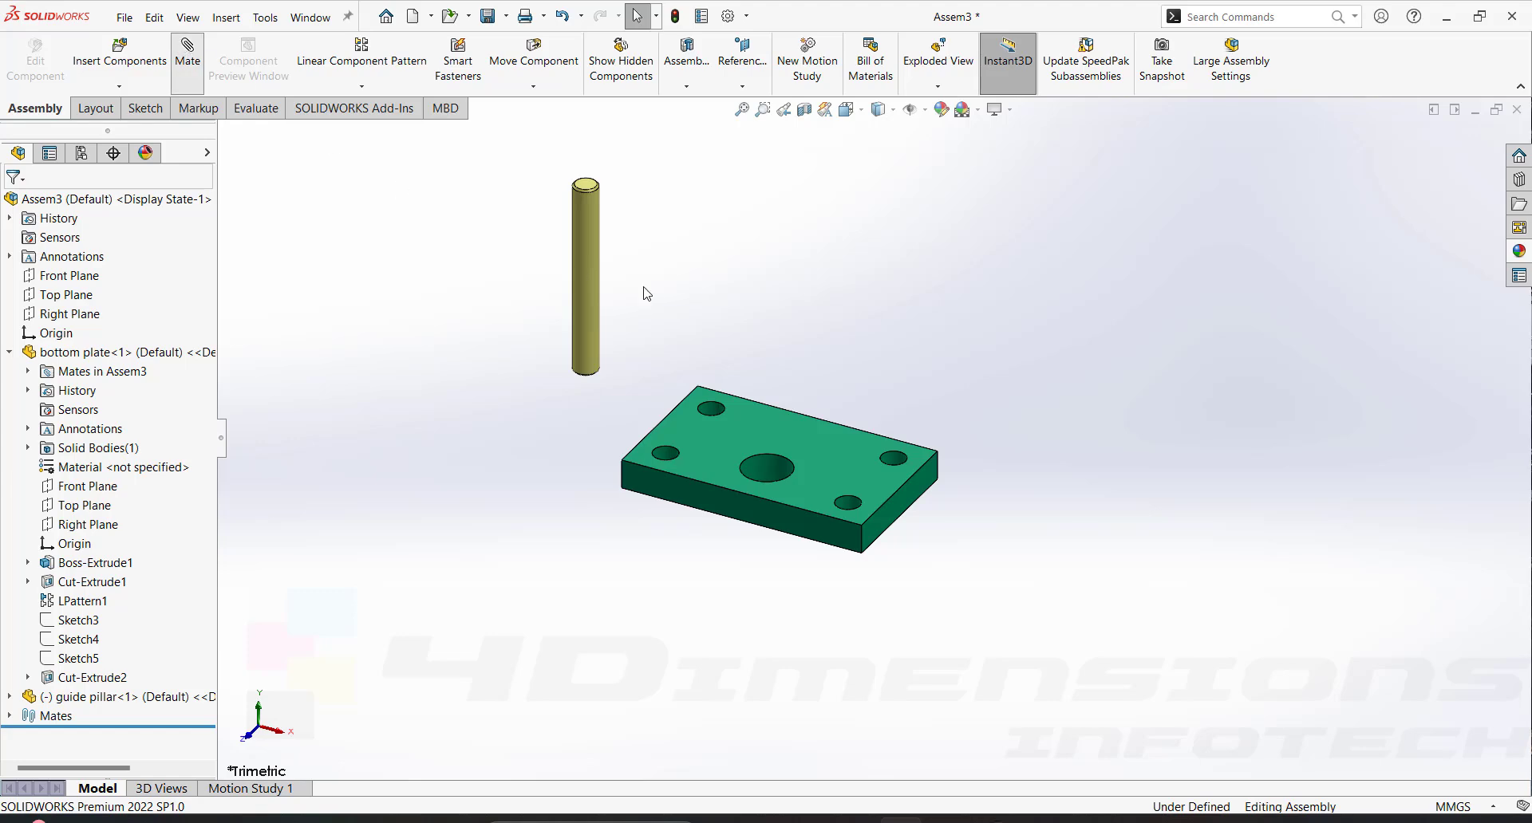
pyautogui.click(592, 242)
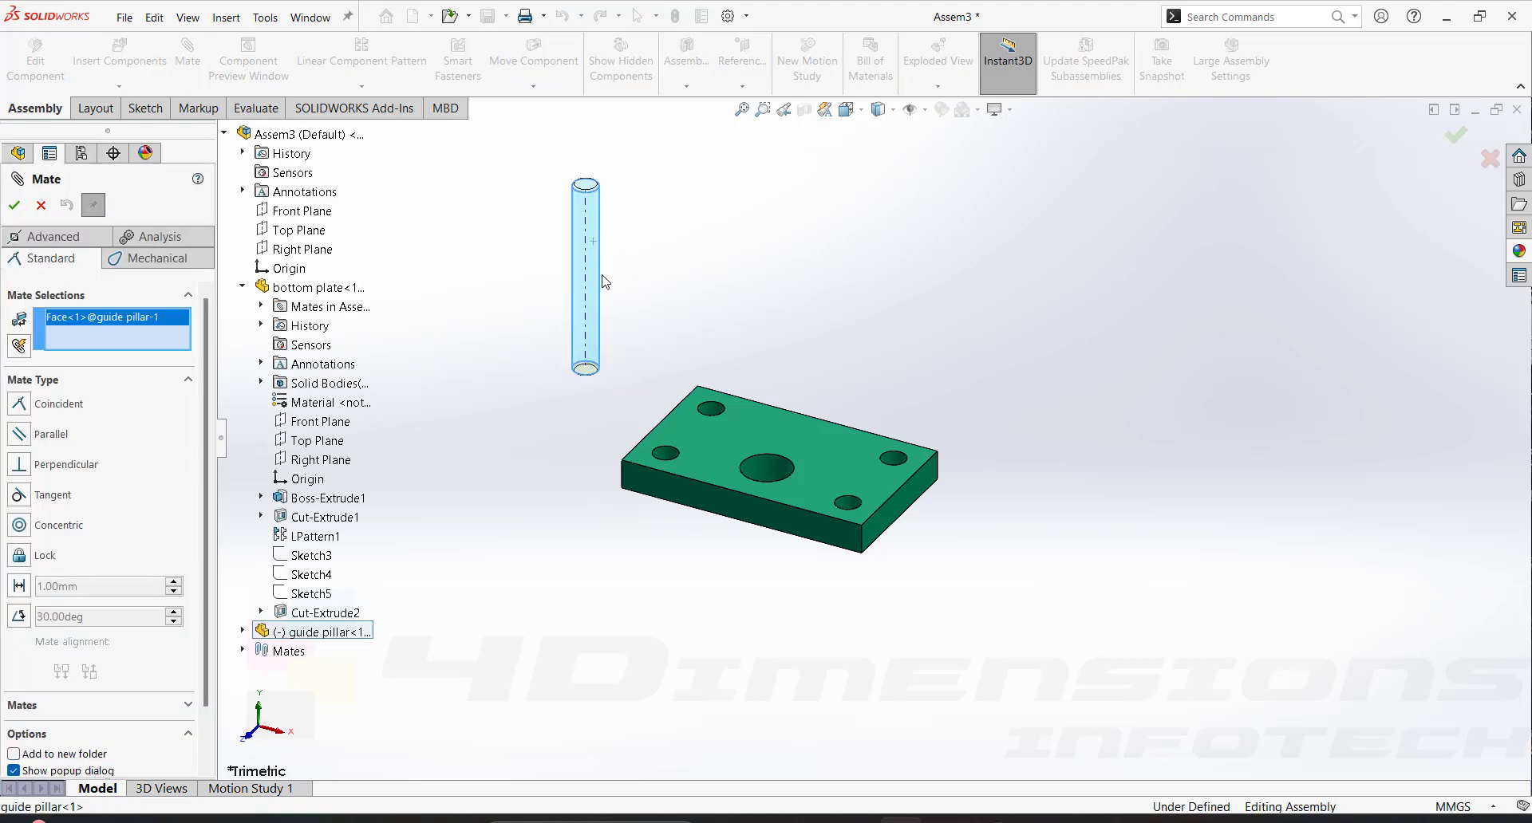
pyautogui.scroll(-2, 688, 471)
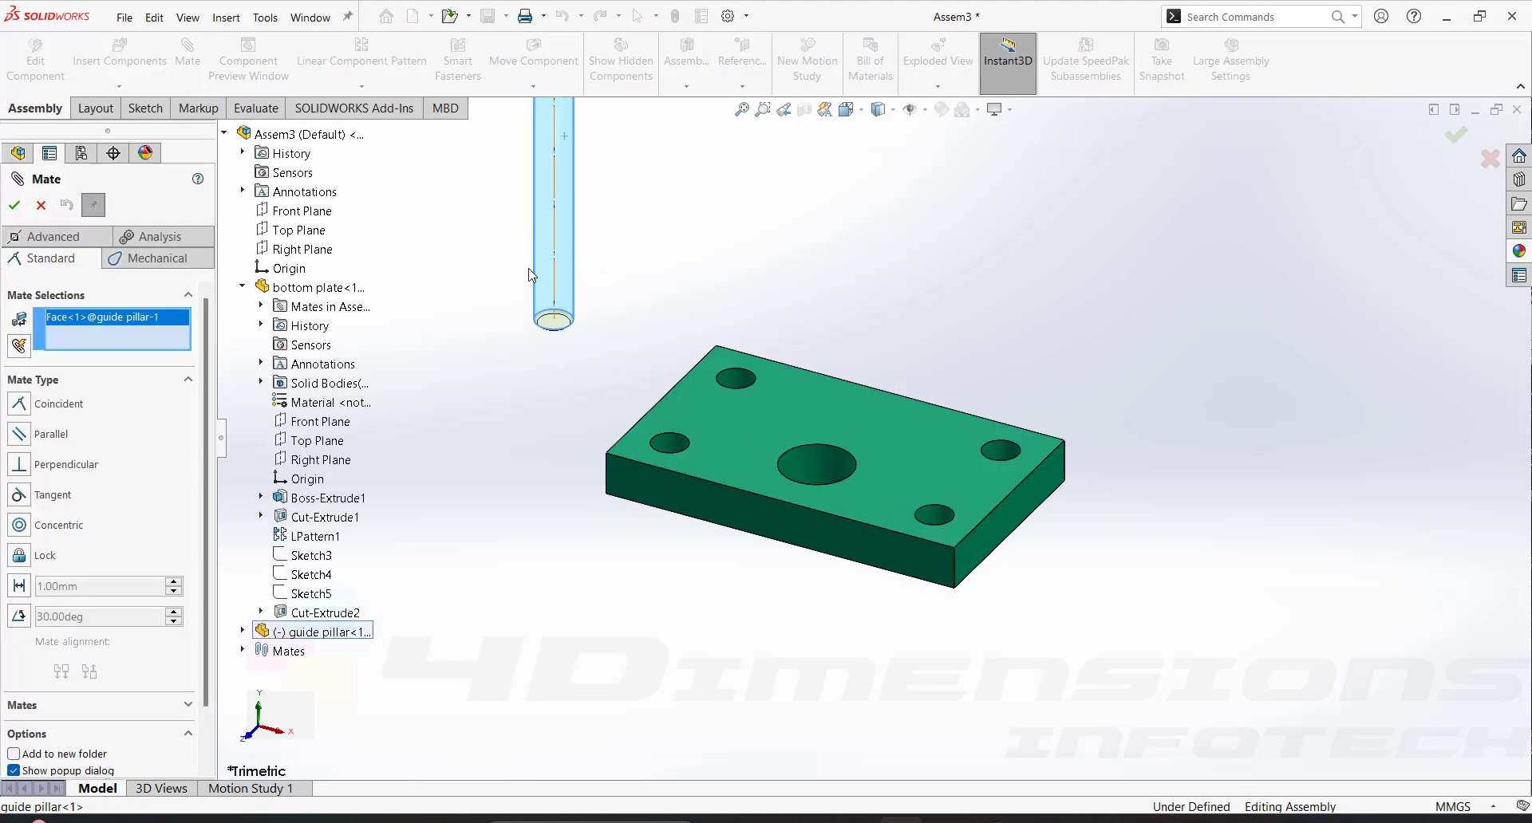
pyautogui.click(679, 449)
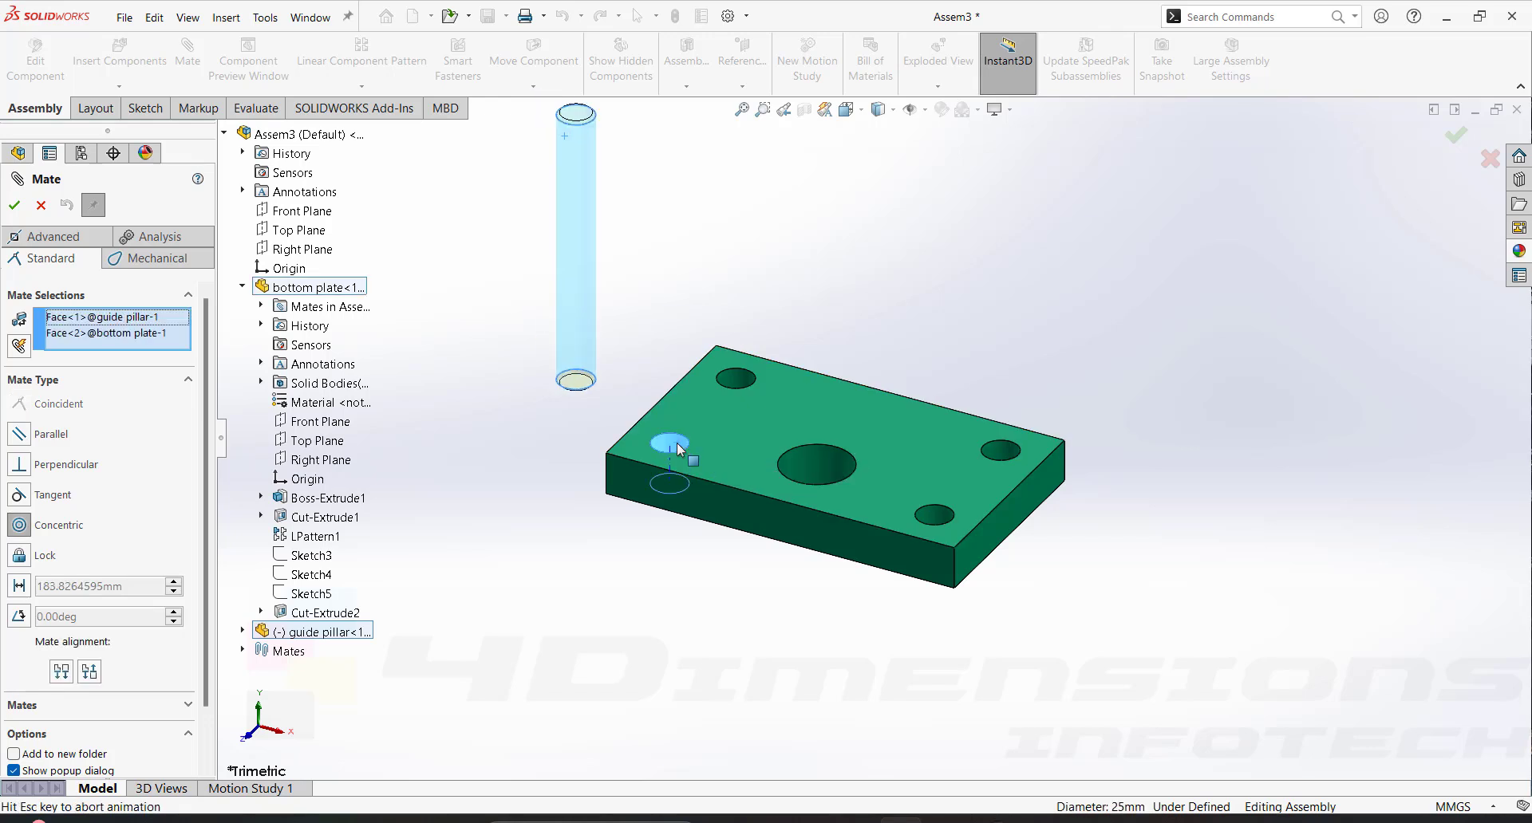
pyautogui.click(651, 490)
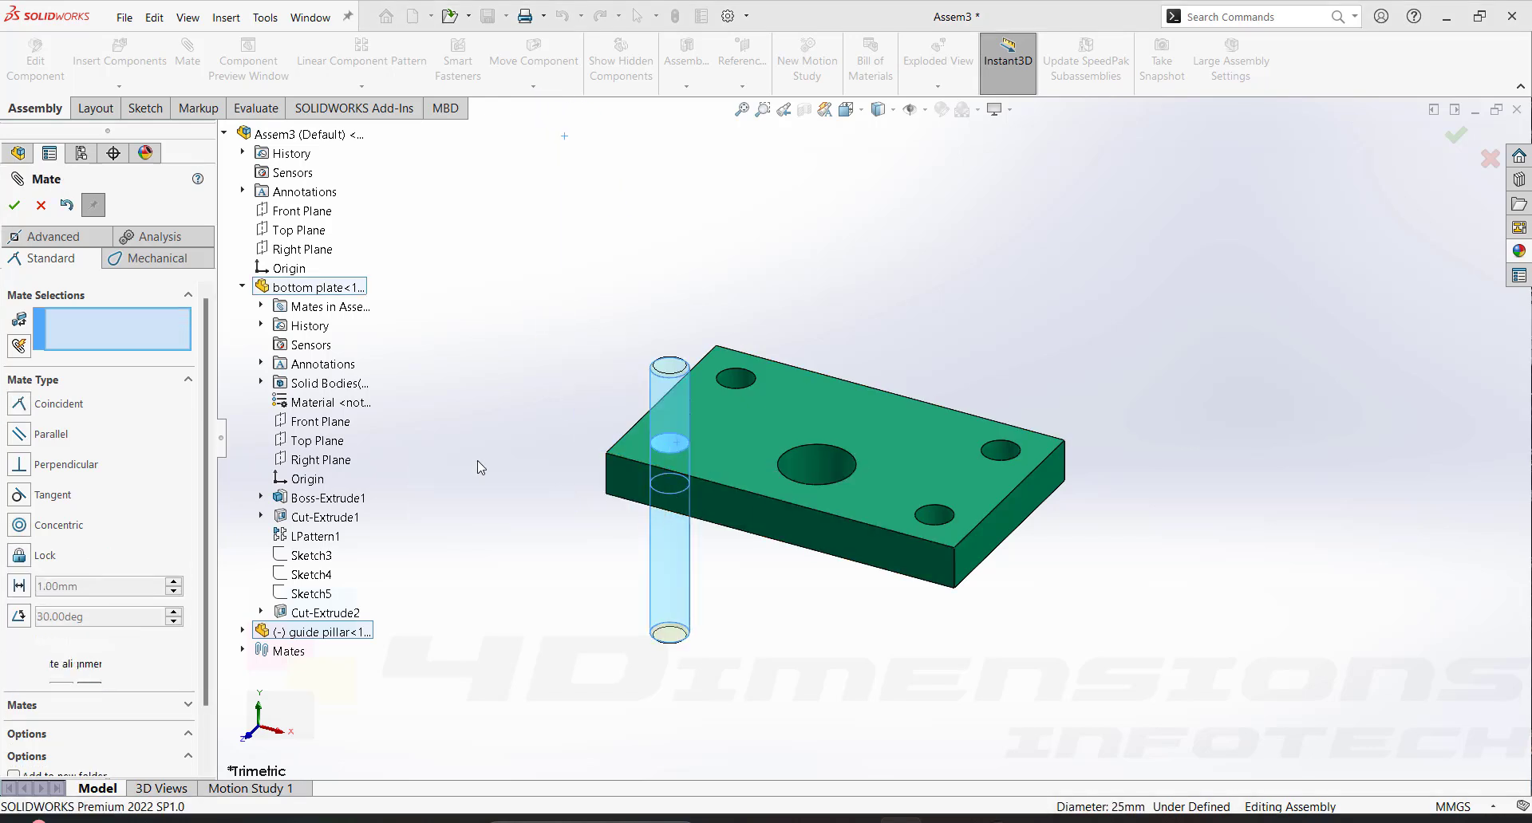
pyautogui.click(15, 206)
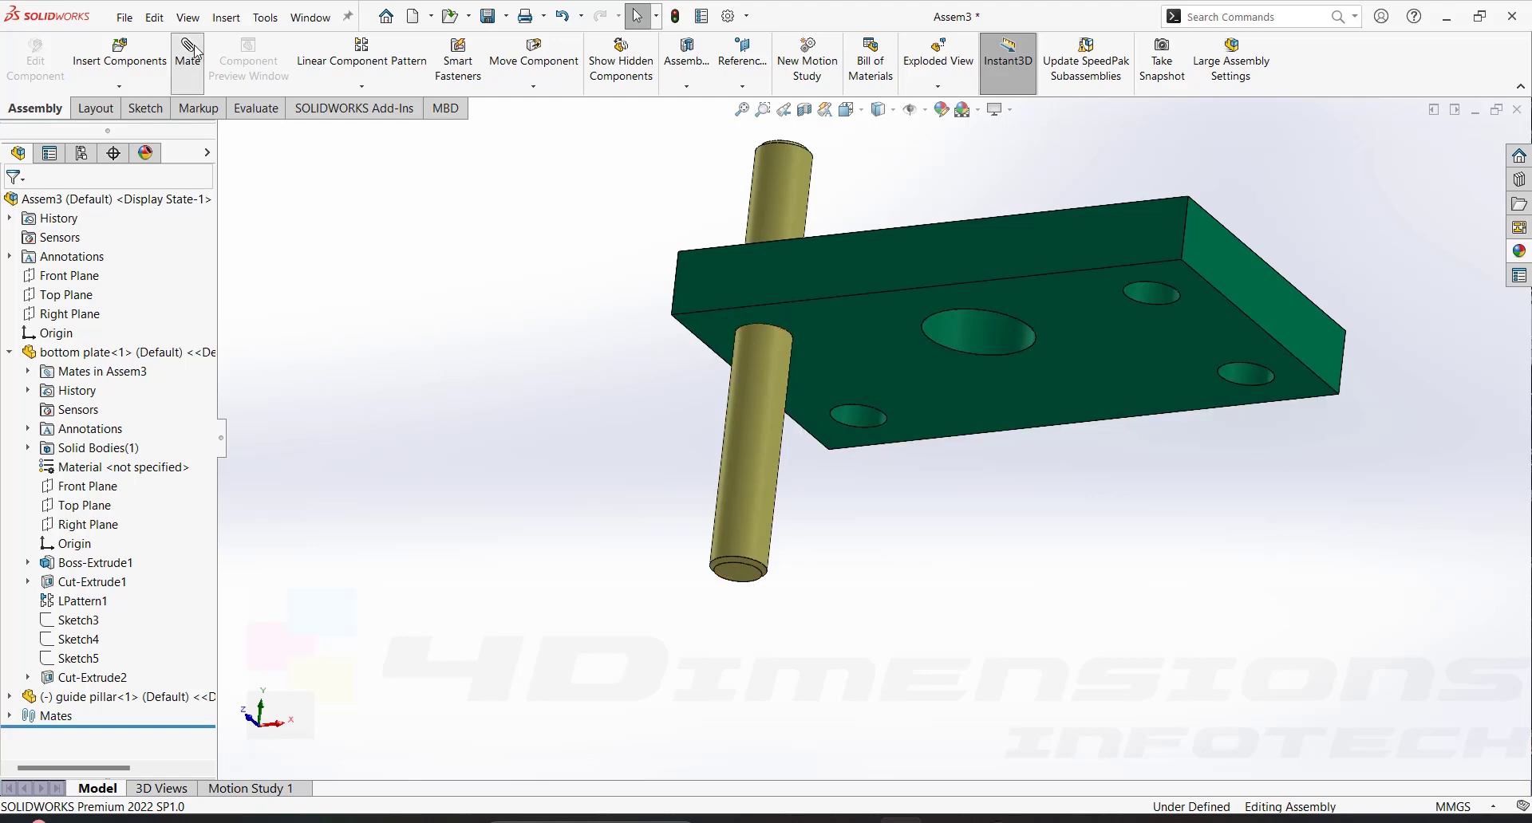
# Add a coincident mate between the guide pillar's lower end face and the underside of the bottom plate
pyautogui.click(752, 583)
pyautogui.click(851, 338)
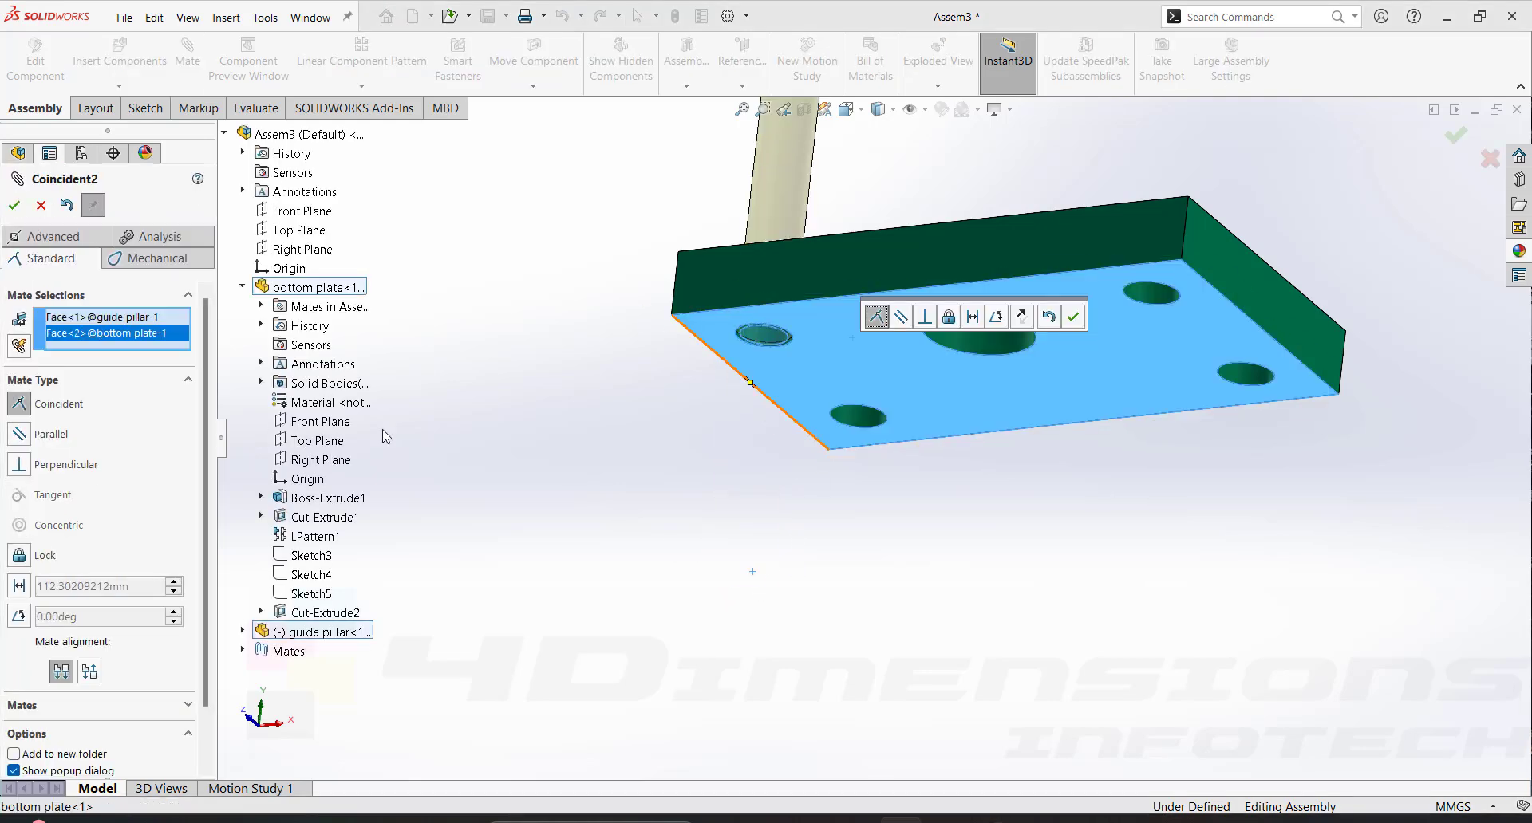
pyautogui.click(14, 206)
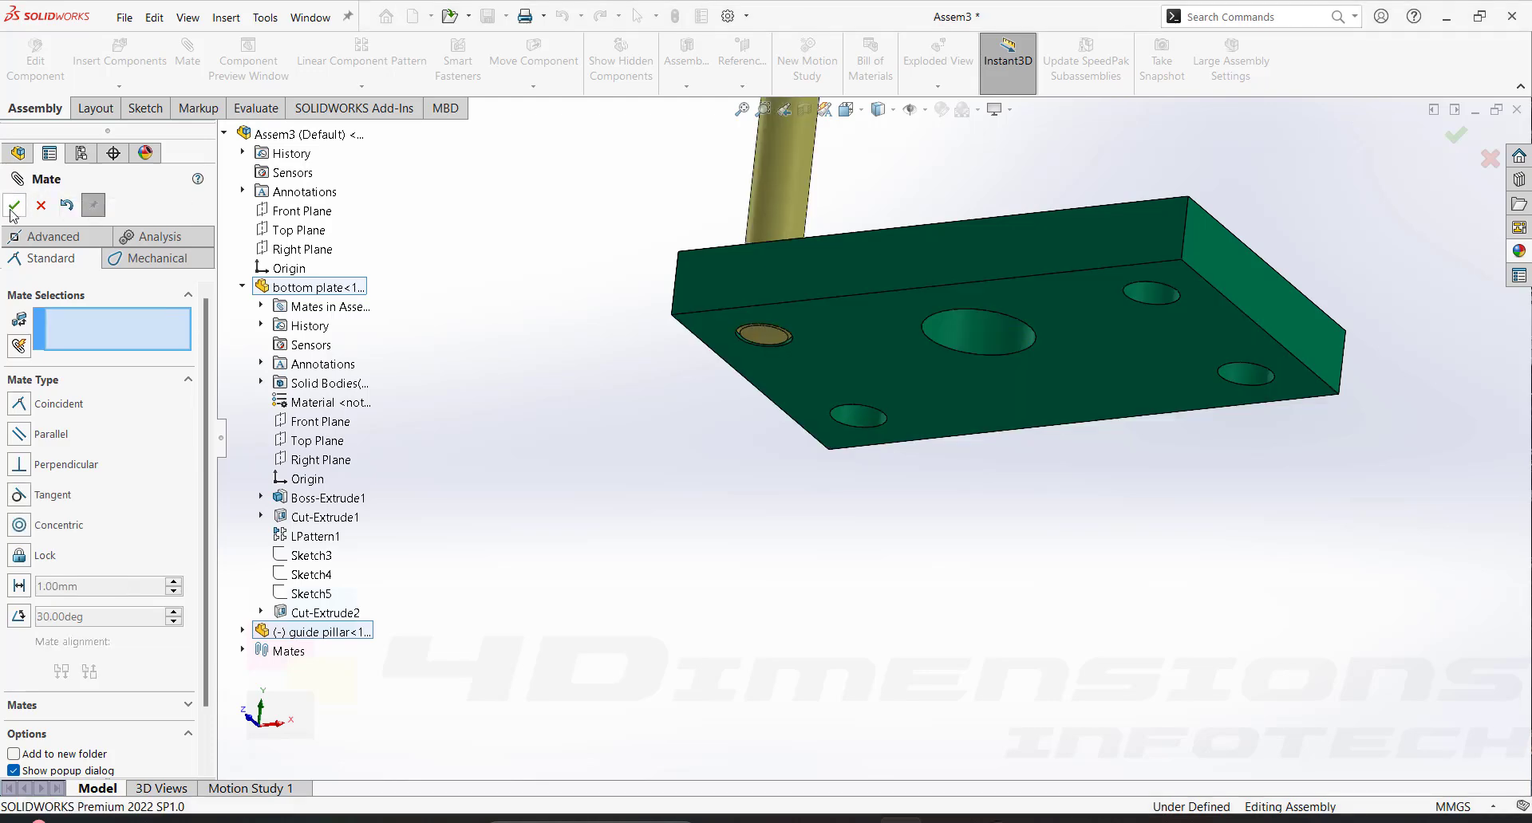
pyautogui.click(11, 213)
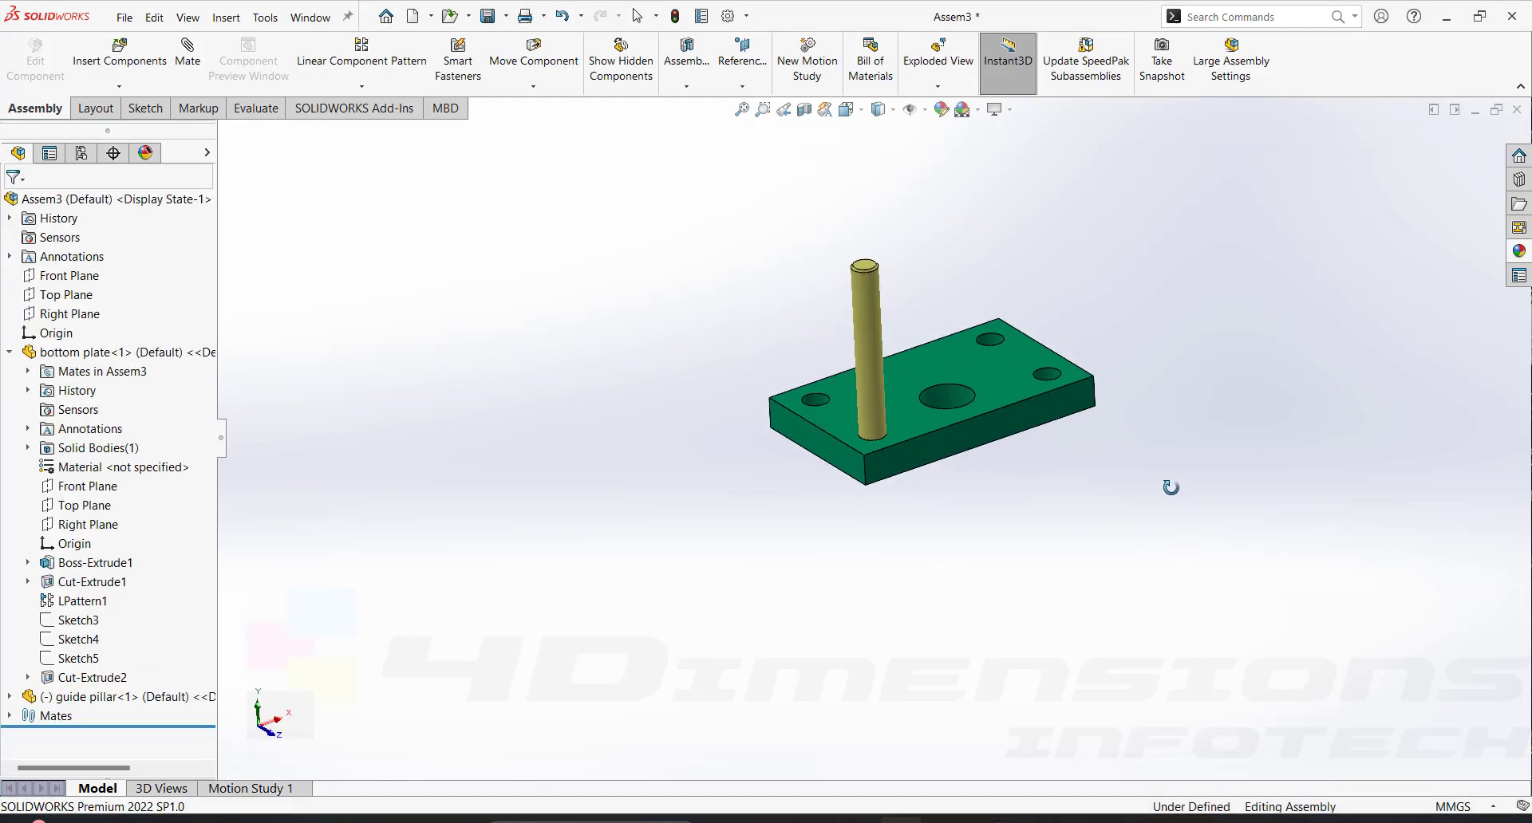
# Examine the seated guide pillar up close and try turning it about its axis to check its remaining freedom
pyautogui.moveTo(1170, 489); pyautogui.dragTo(1164, 510, button='middle')
pyautogui.scroll(-2, 1020, 391)
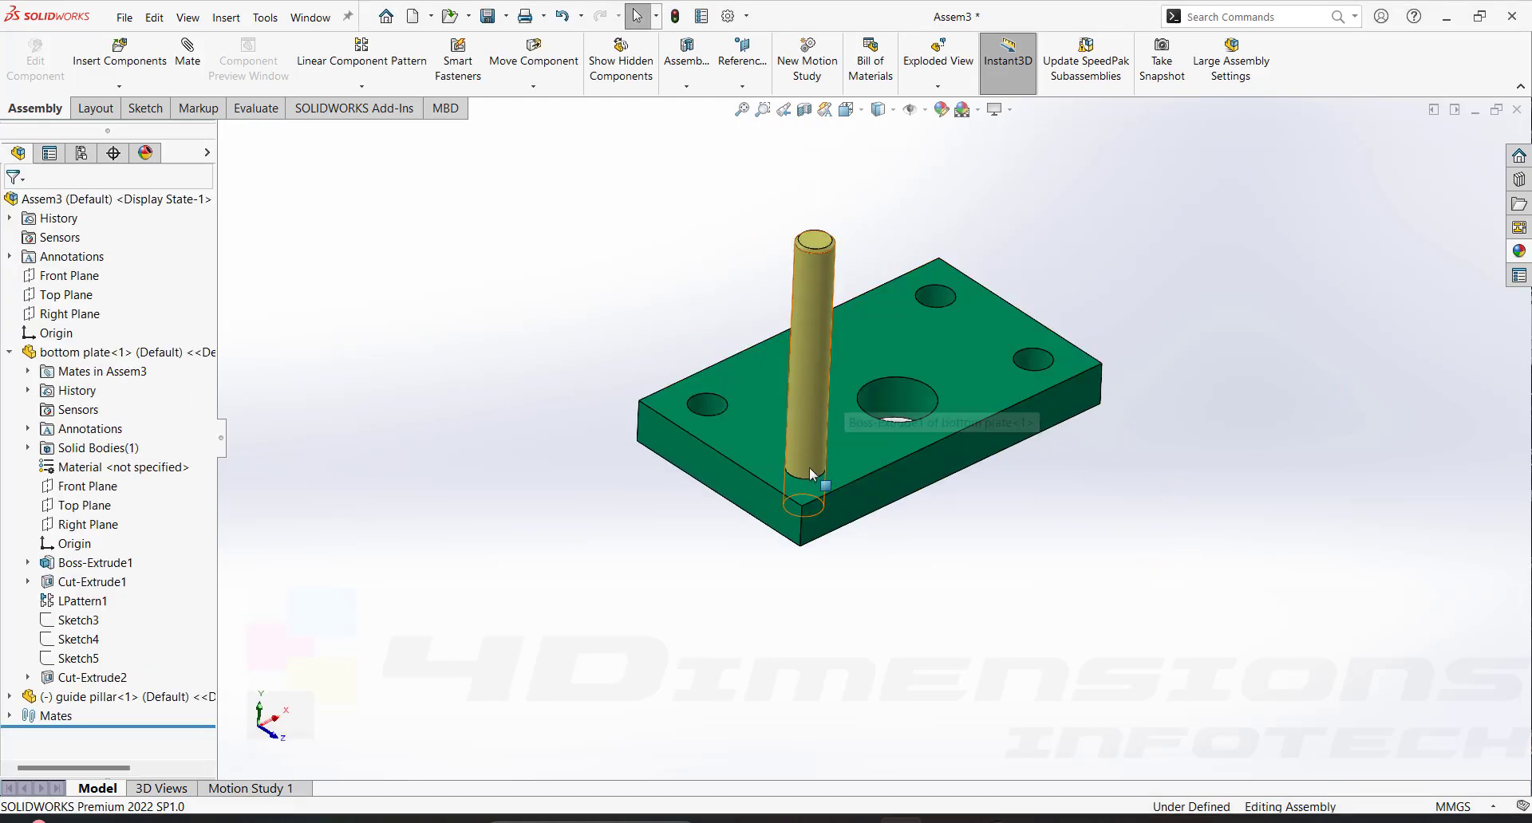
pyautogui.moveTo(941, 522); pyautogui.dragTo(915, 430, button='middle')
pyautogui.scroll(-2, 840, 434)
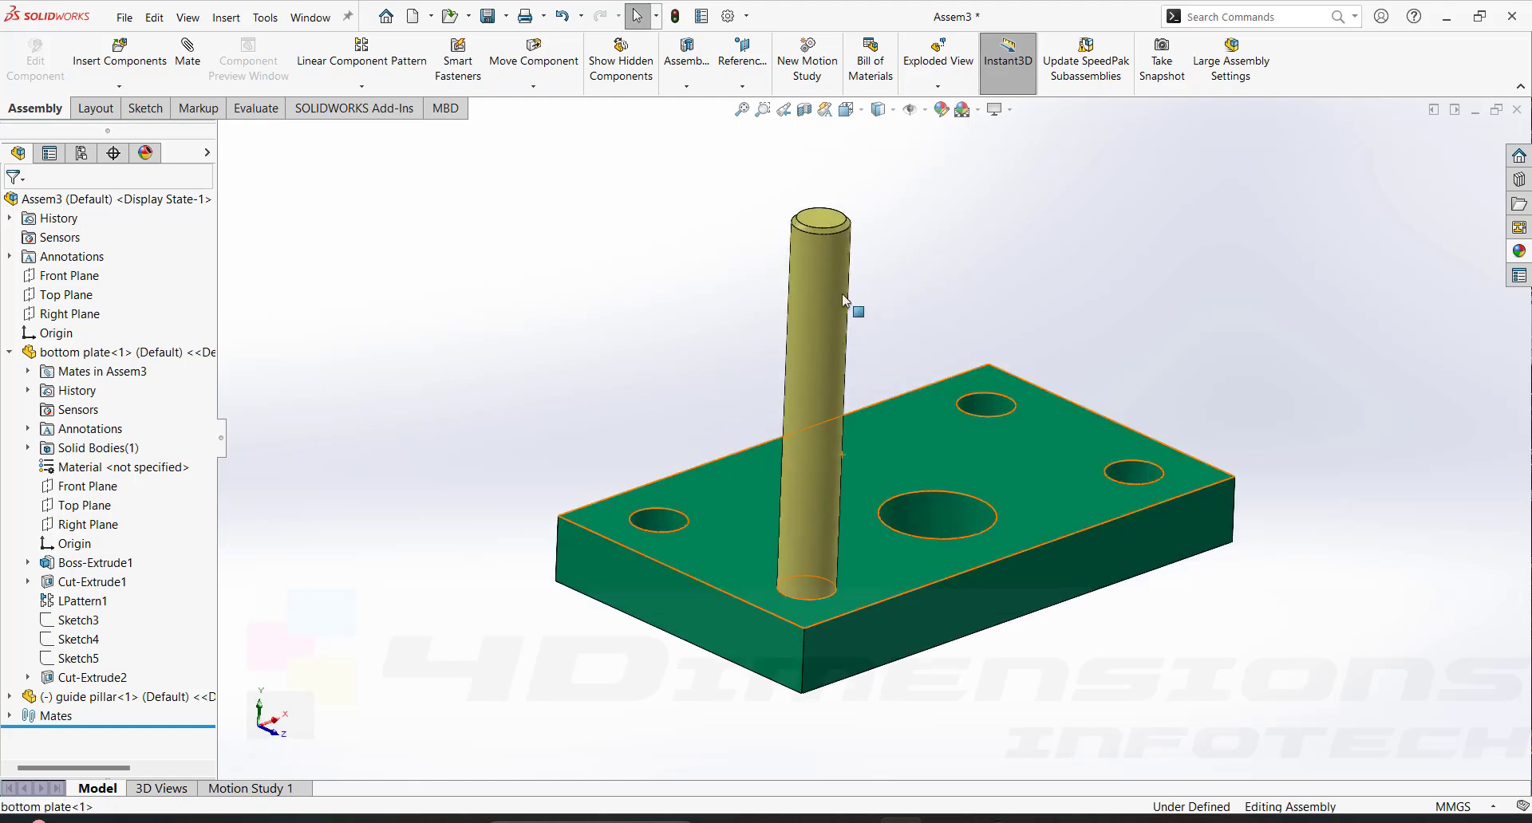
pyautogui.scroll(-2, 831, 265)
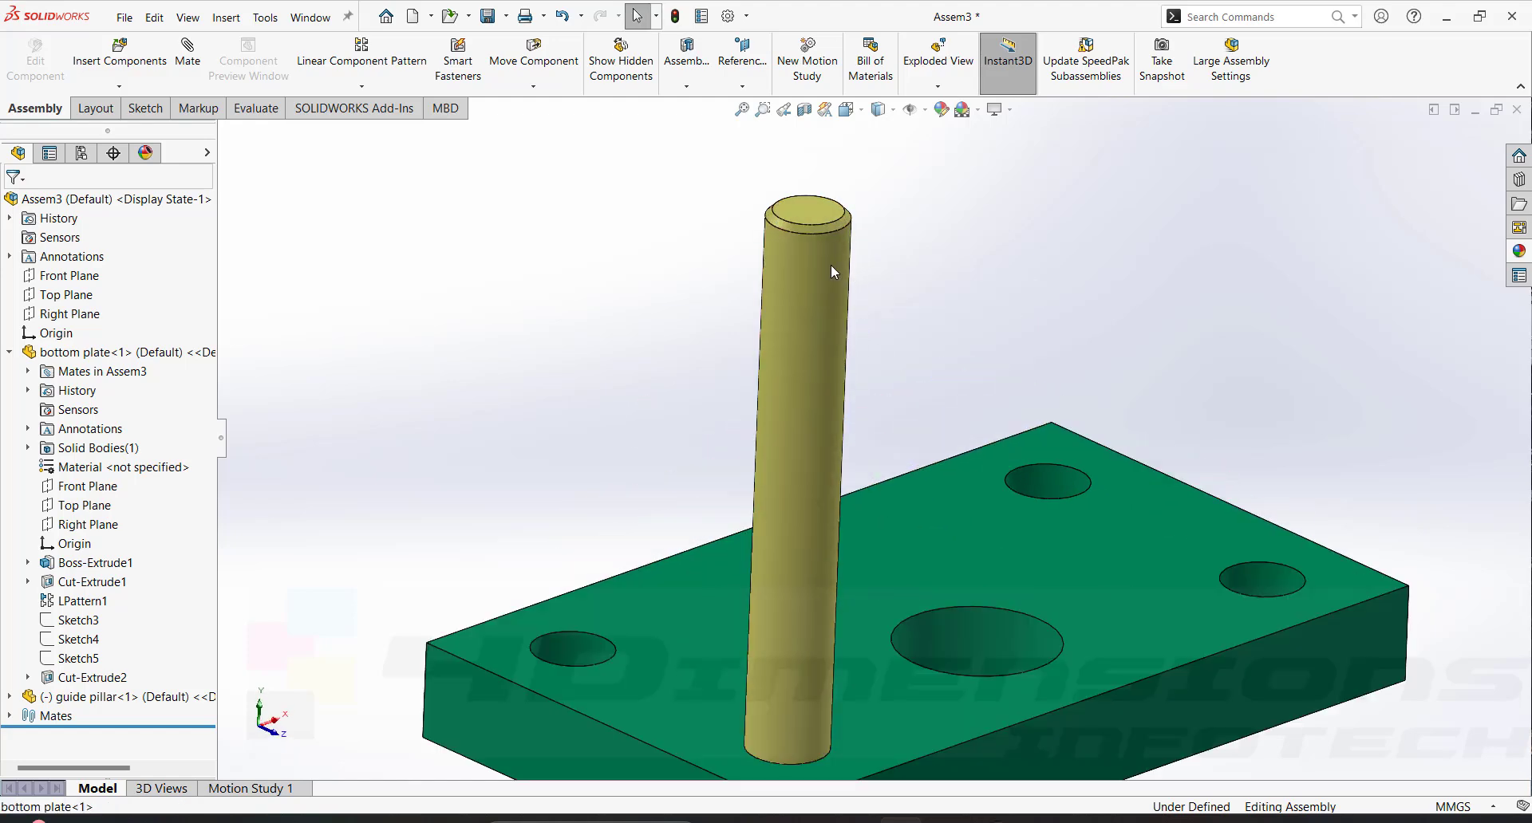
pyautogui.scroll(-1, 830, 265)
pyautogui.click(836, 262)
pyautogui.scroll(-3, 794, 196)
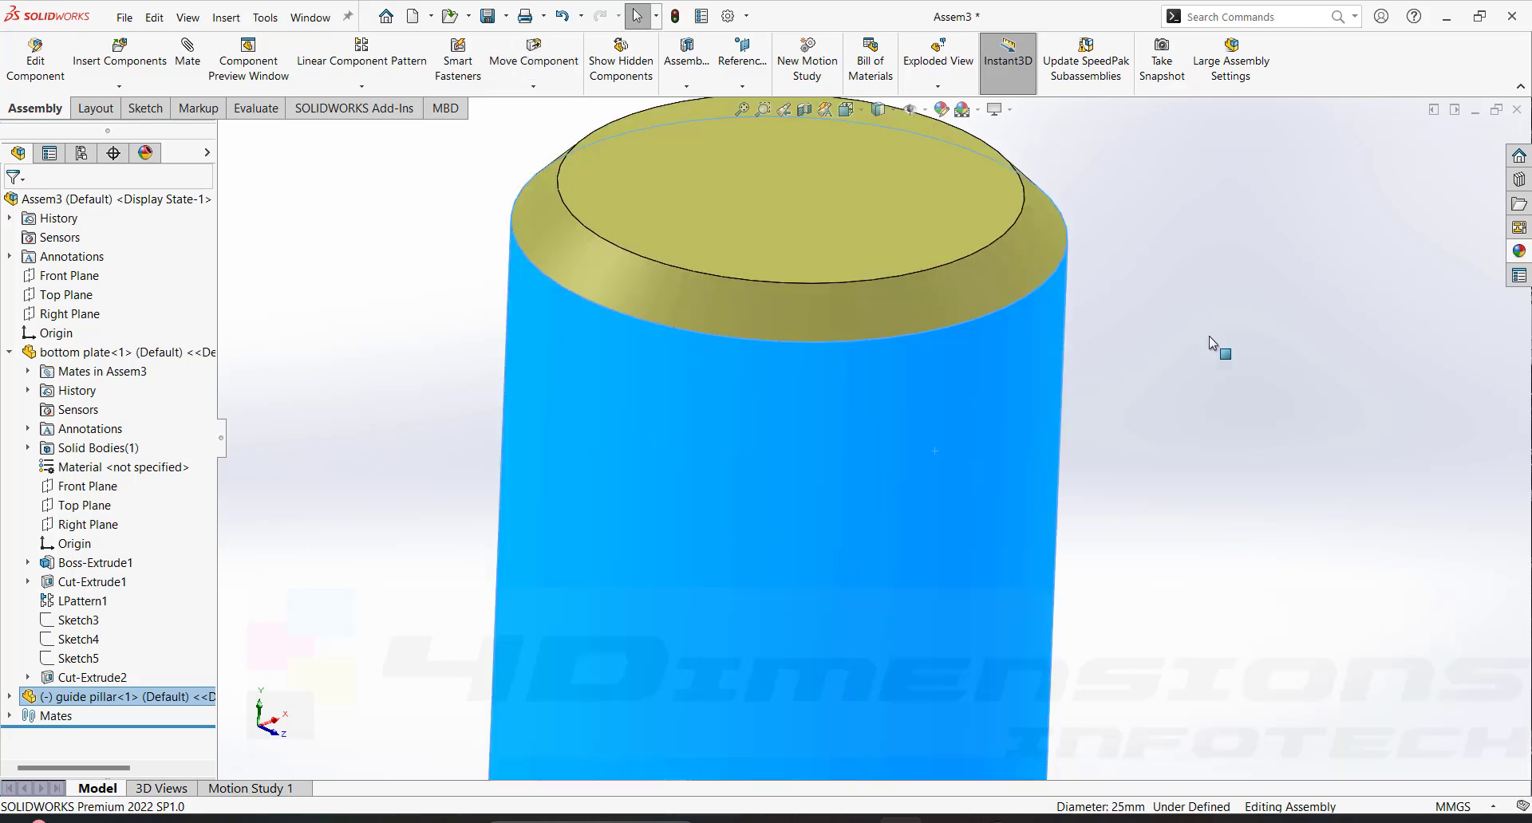
pyautogui.click(1209, 337)
pyautogui.click(1031, 276)
pyautogui.moveTo(880, 464); pyautogui.dragTo(837, 481)
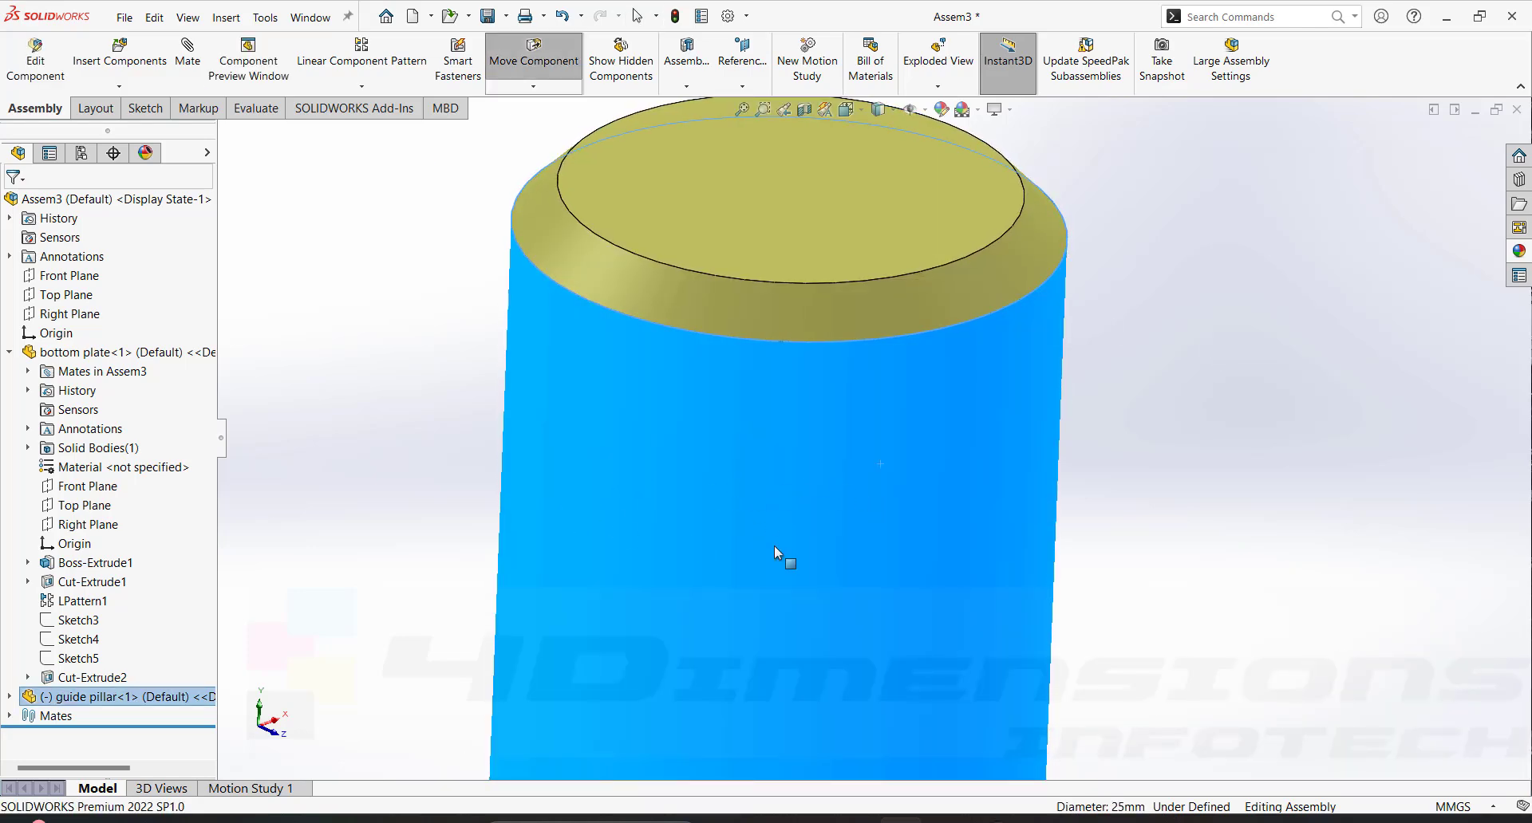
# Add a parallel mate between the guide pillar's Right Plane and the short end face of the bottom plate
pyautogui.press('Escape')
pyautogui.click(1165, 370)
pyautogui.scroll(15, 1038, 414)
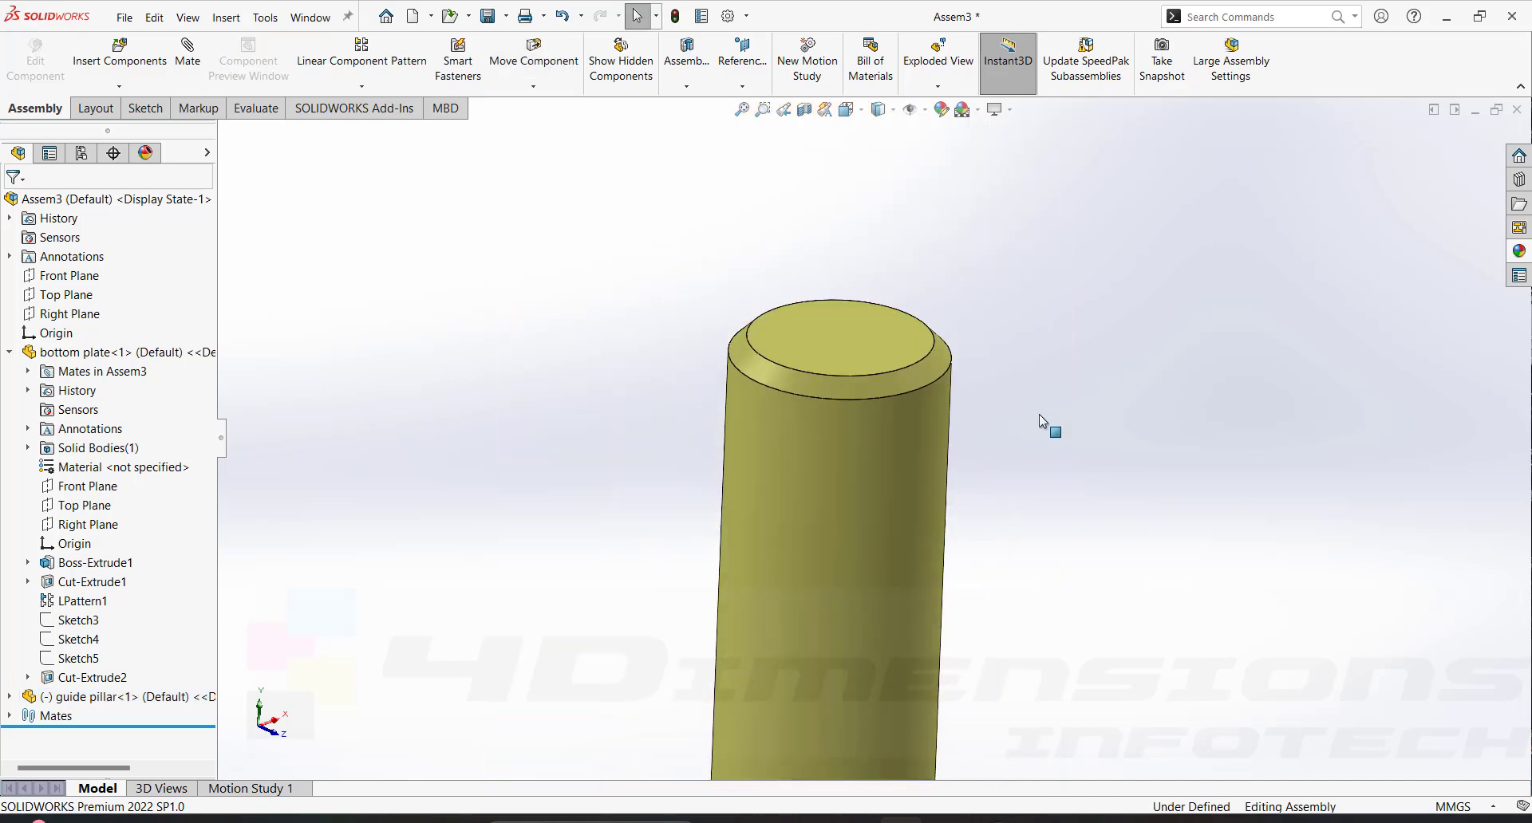
pyautogui.scroll(-4, 907, 571)
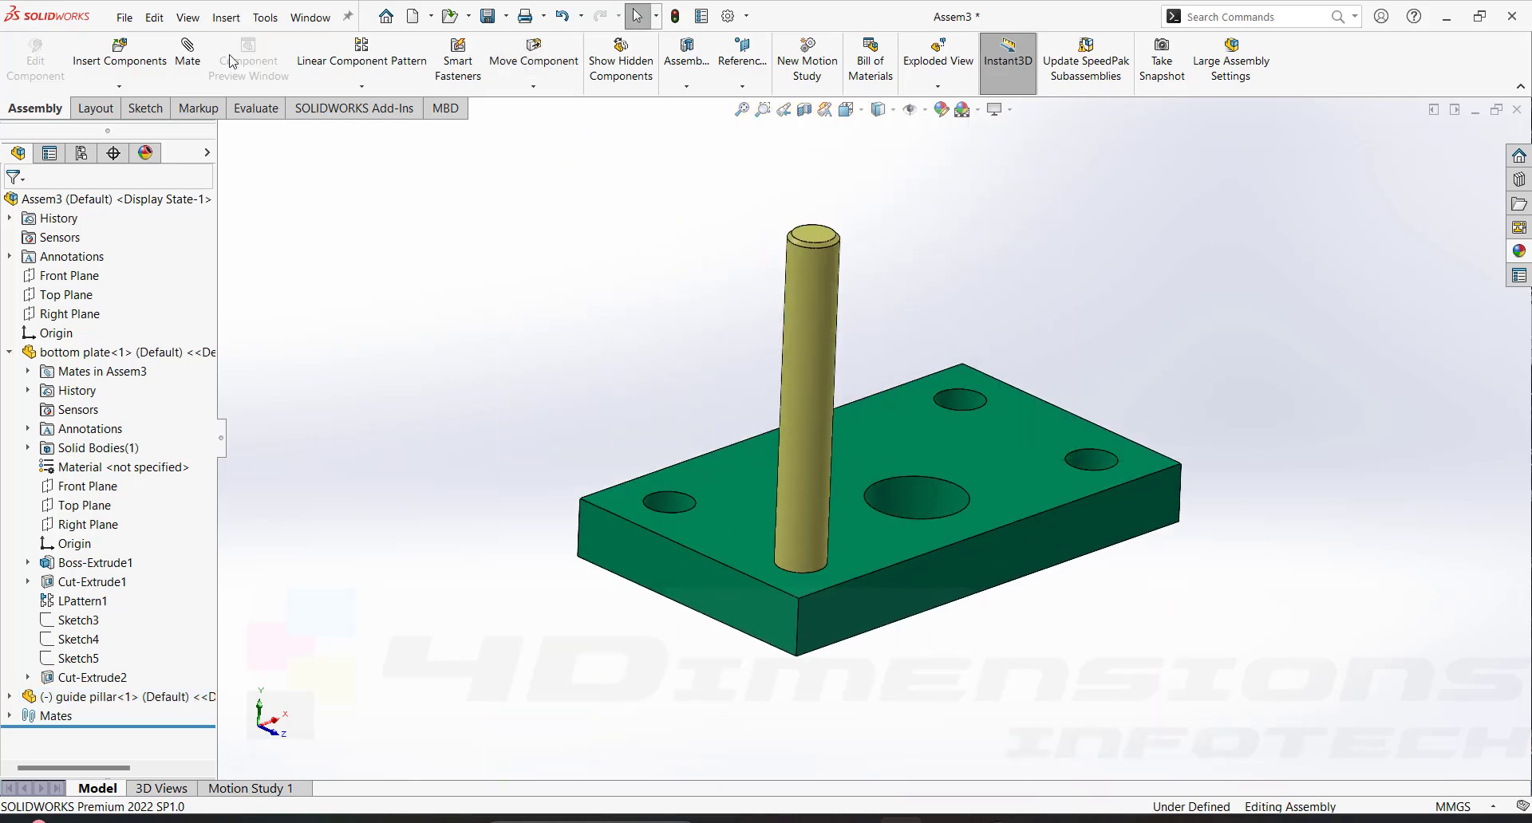
pyautogui.click(187, 53)
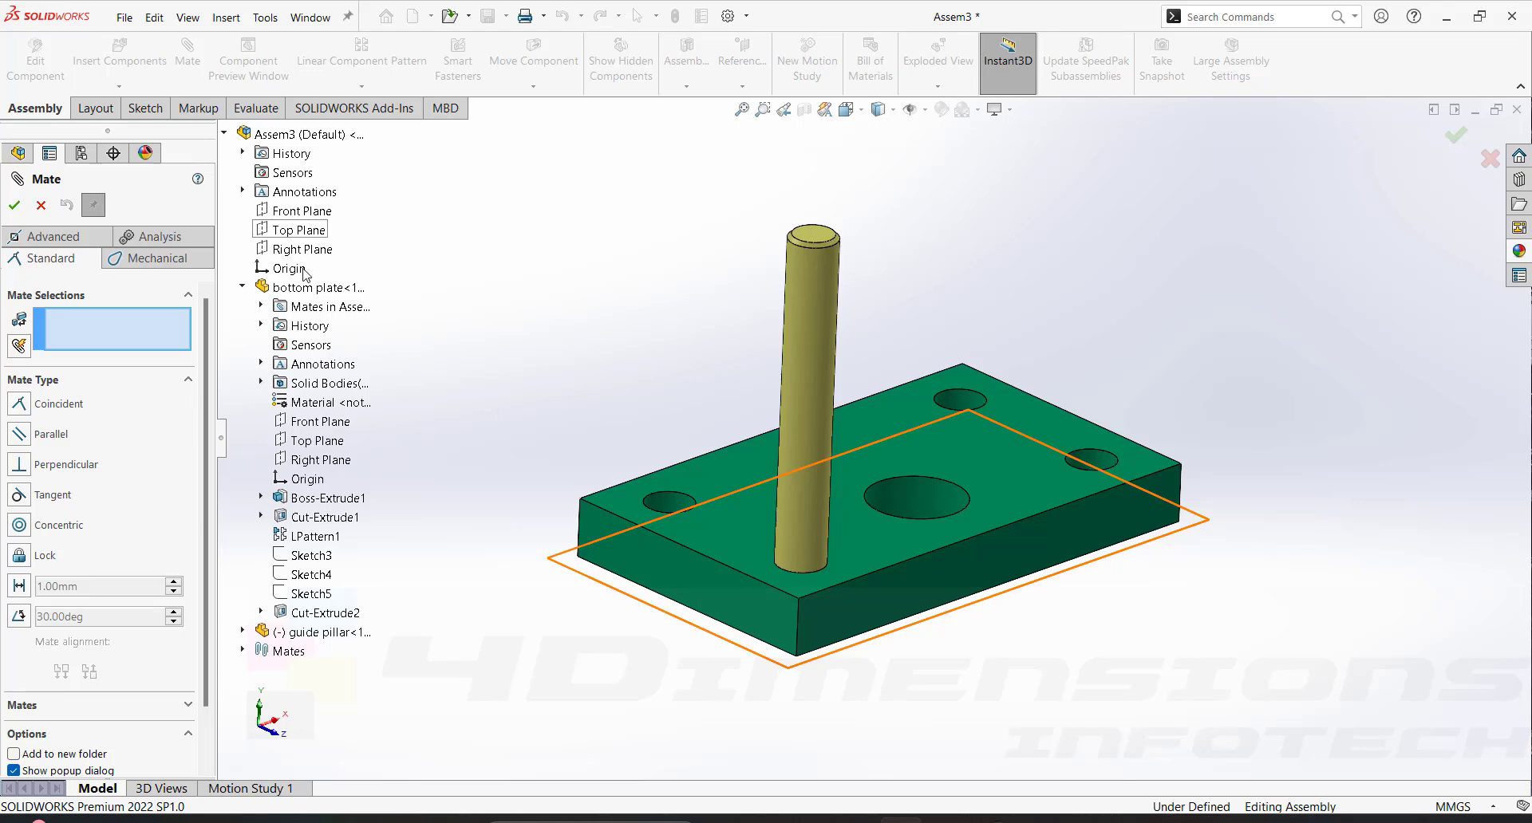
pyautogui.click(241, 287)
pyautogui.click(242, 307)
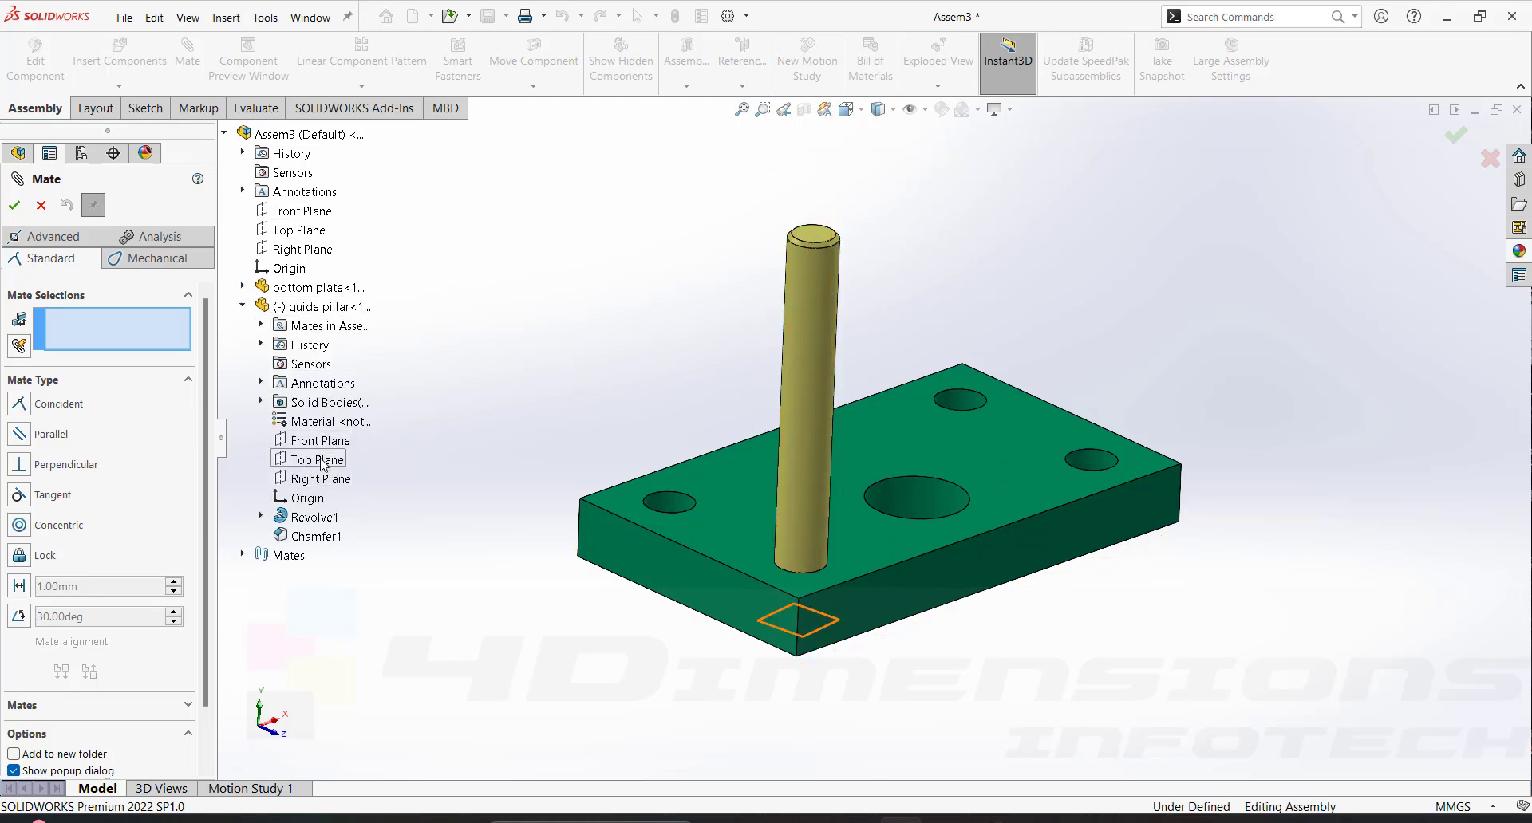
pyautogui.click(323, 481)
pyautogui.moveTo(708, 576); pyautogui.dragTo(673, 588, button='middle')
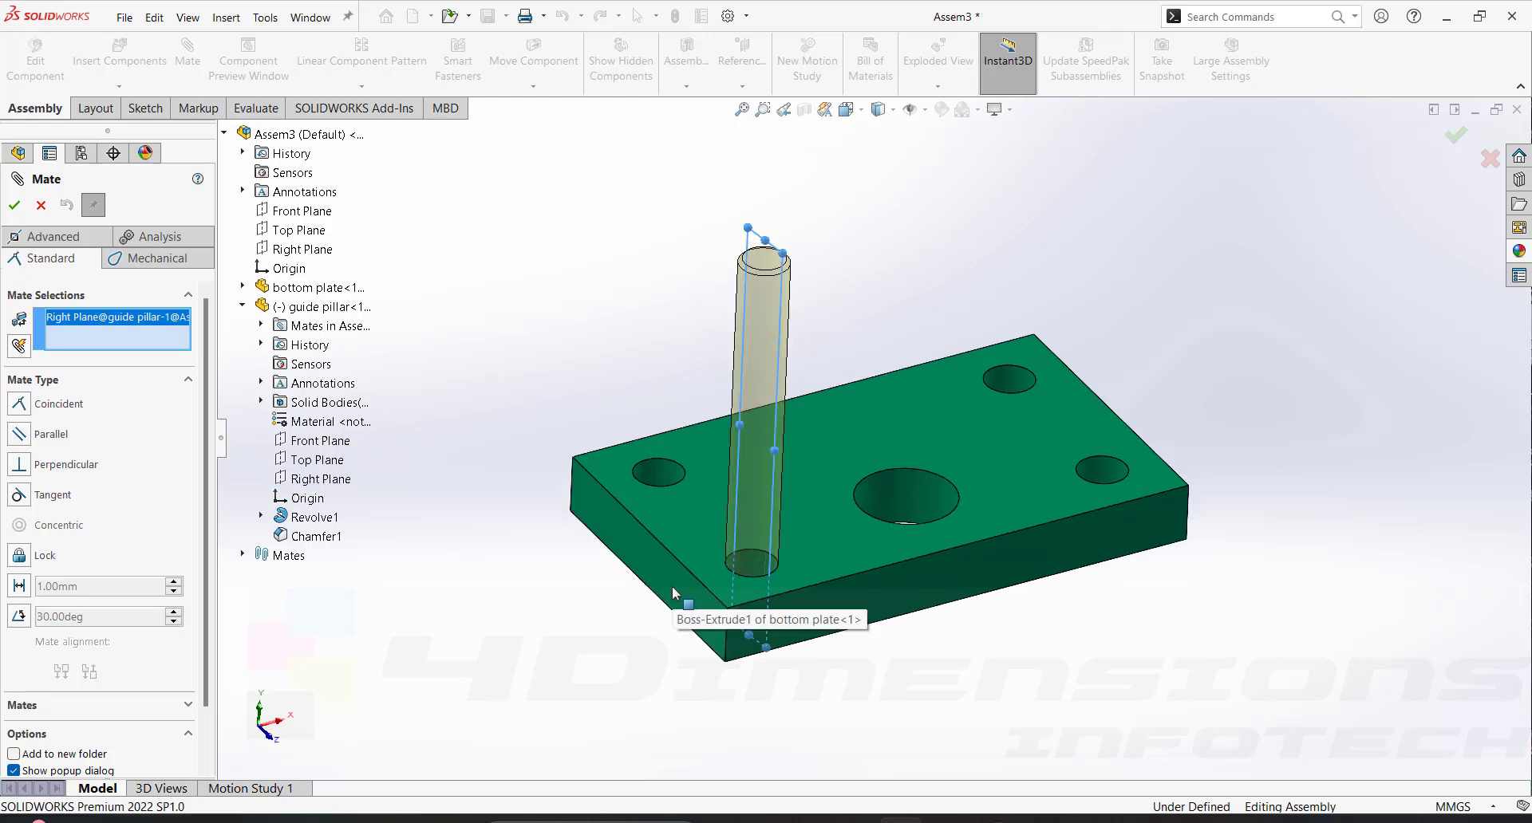
pyautogui.click(673, 588)
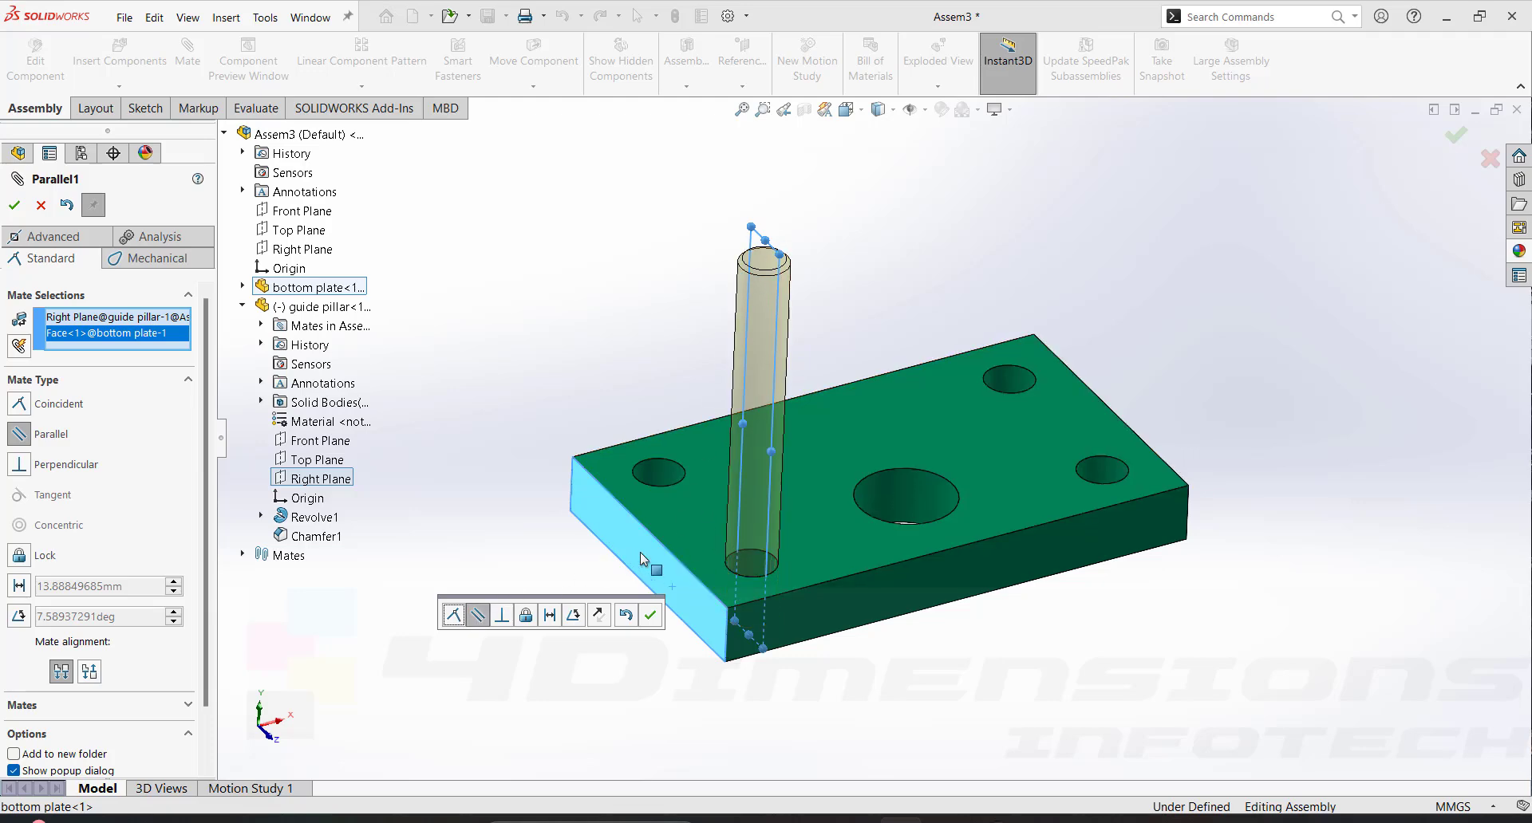
pyautogui.click(650, 614)
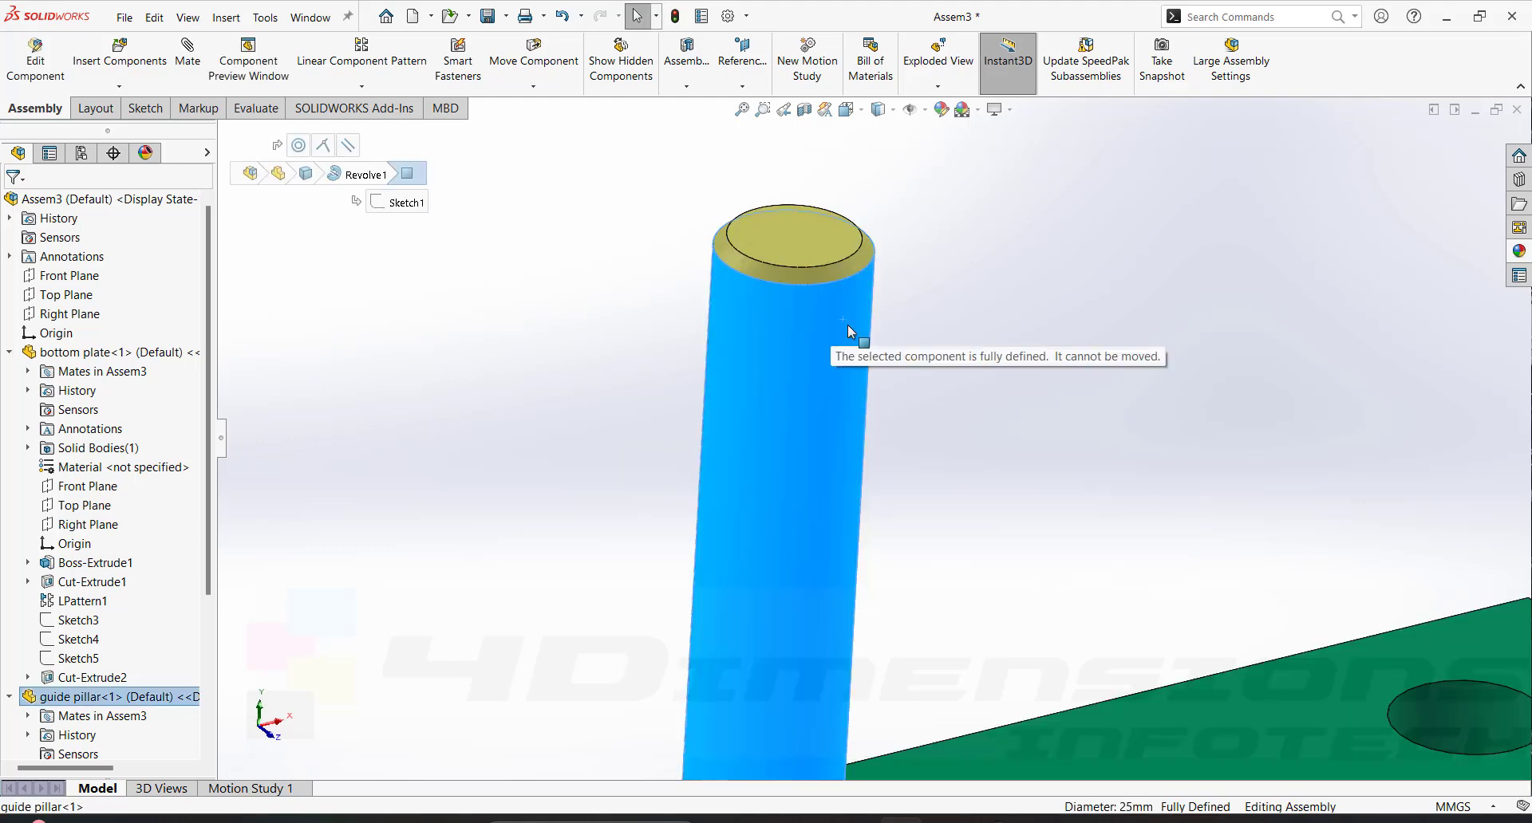
# Try moving the guide pillar up close to check whether any freedom remains
pyautogui.click(878, 276)
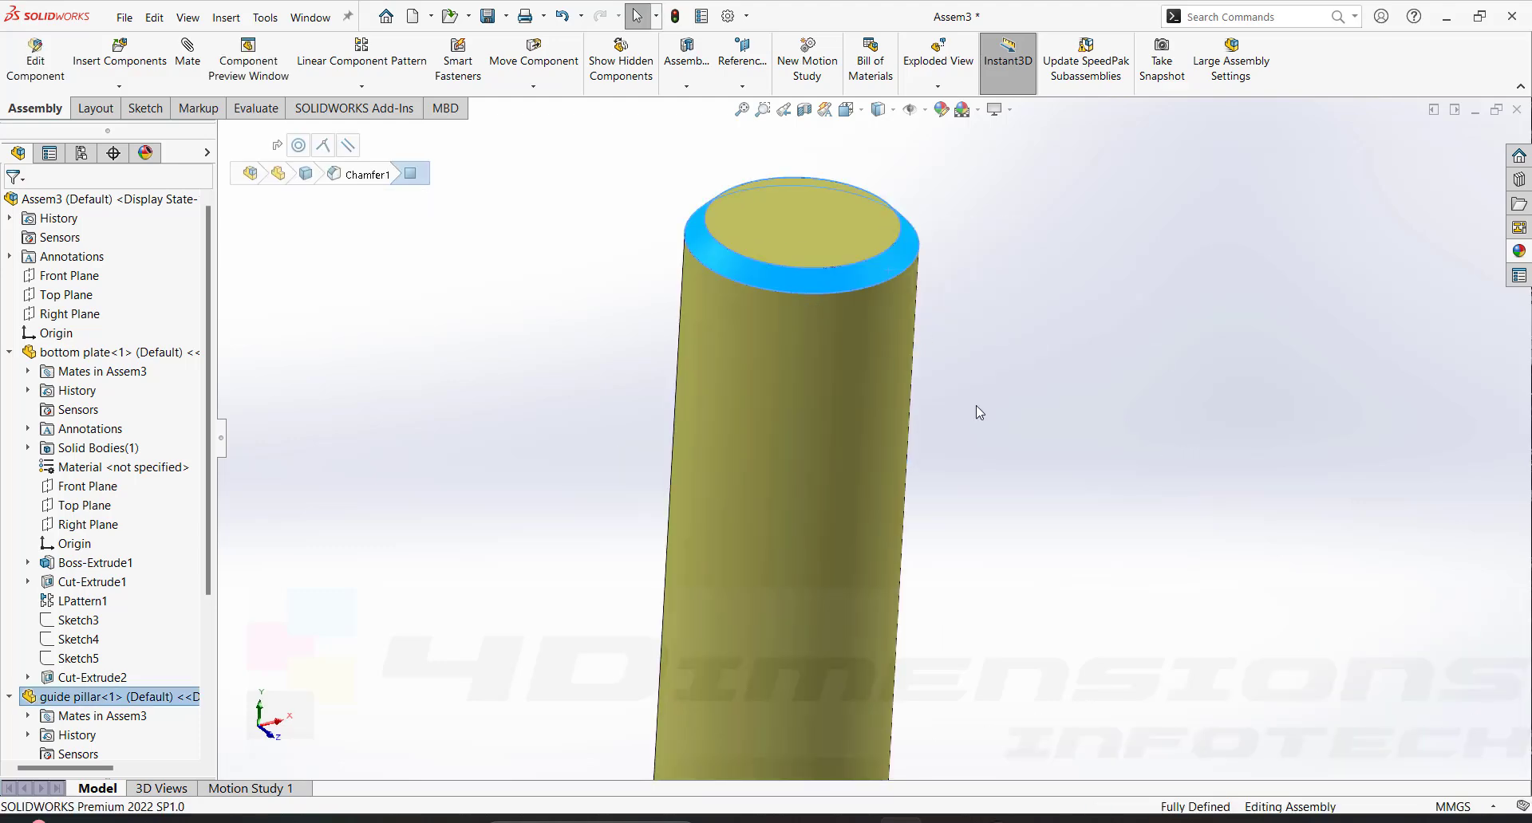
pyautogui.scroll(3, 989, 412)
pyautogui.scroll(2, 989, 412)
pyautogui.scroll(-5, 88, 719)
# Suppress the guide pillar's parallel mate and unsuppress it again to compare the pillar's definition status
pyautogui.click(84, 735)
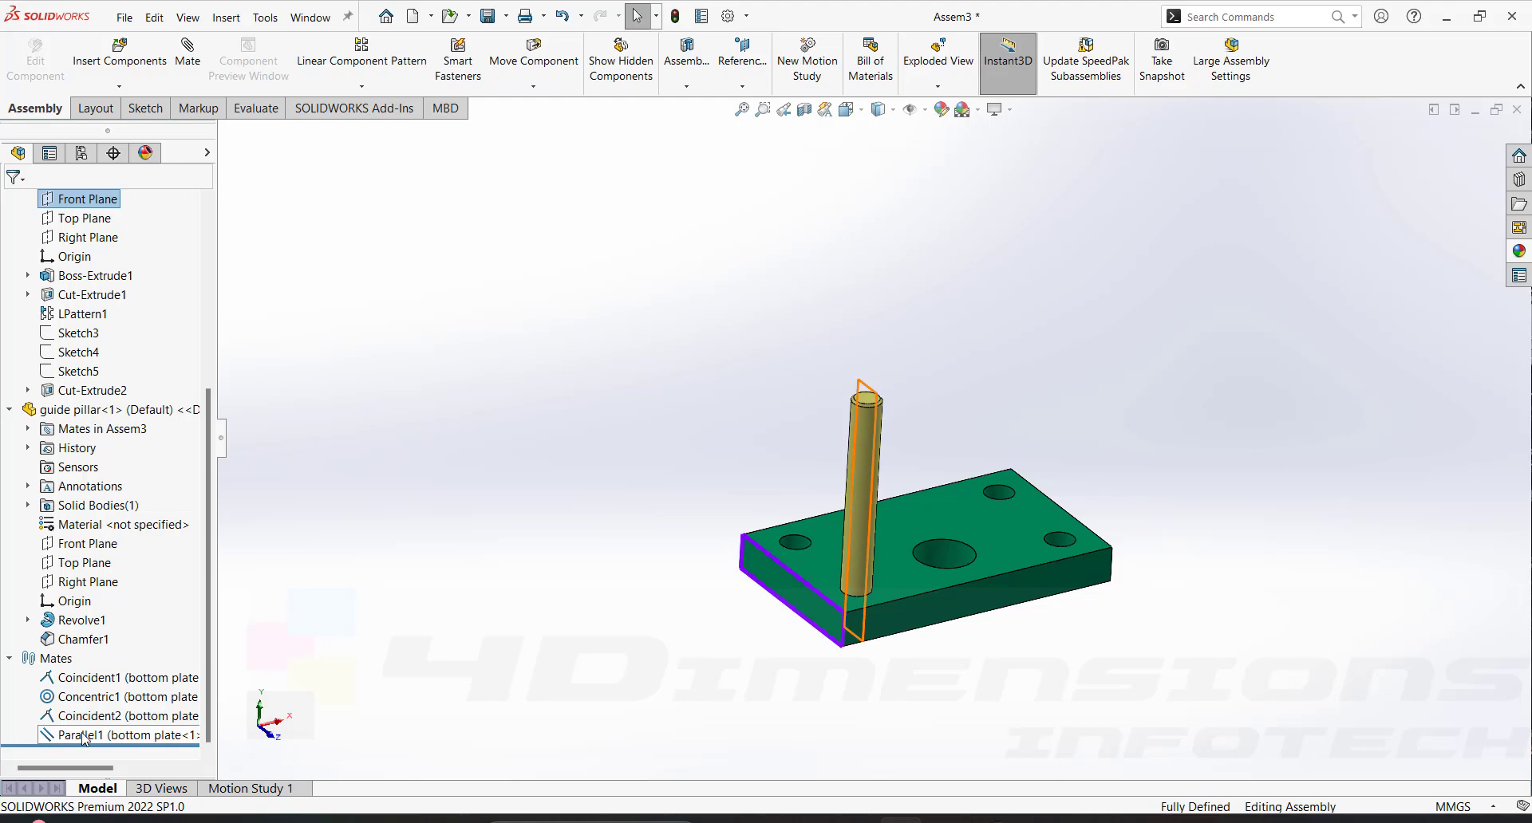
pyautogui.click(122, 688)
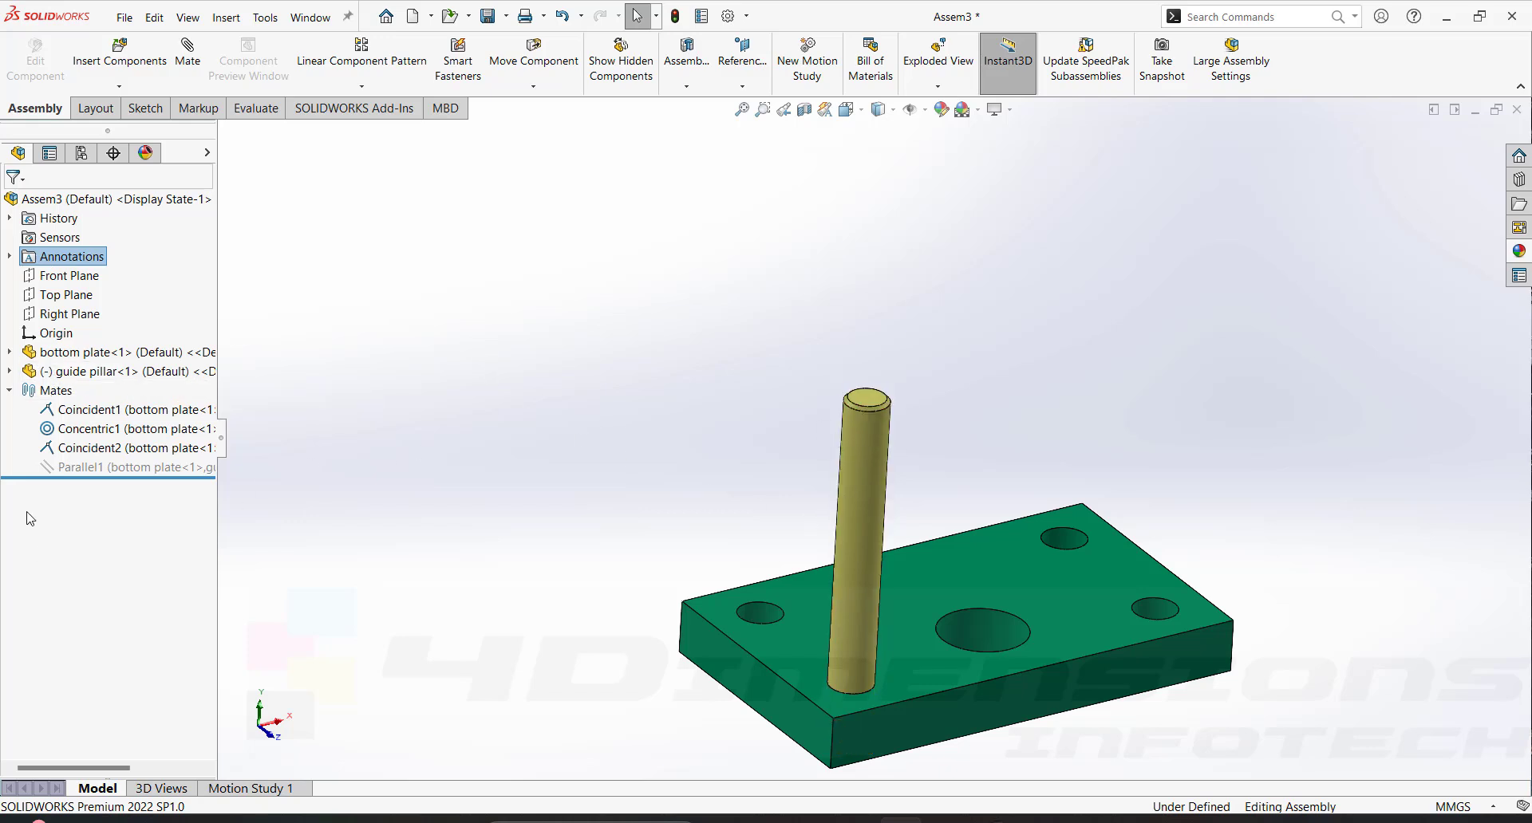
pyautogui.click(79, 468)
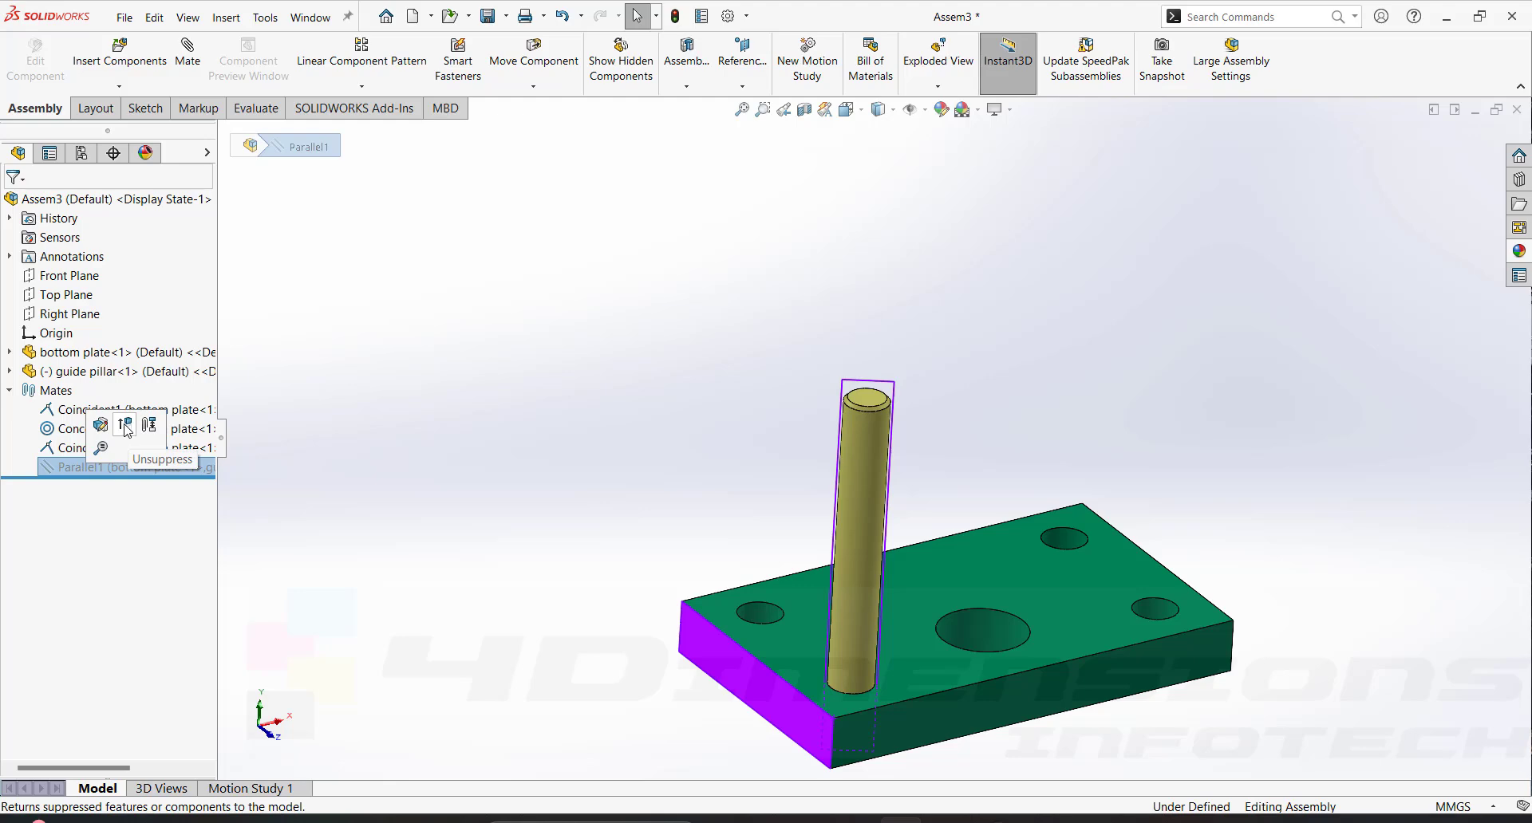
pyautogui.click(126, 429)
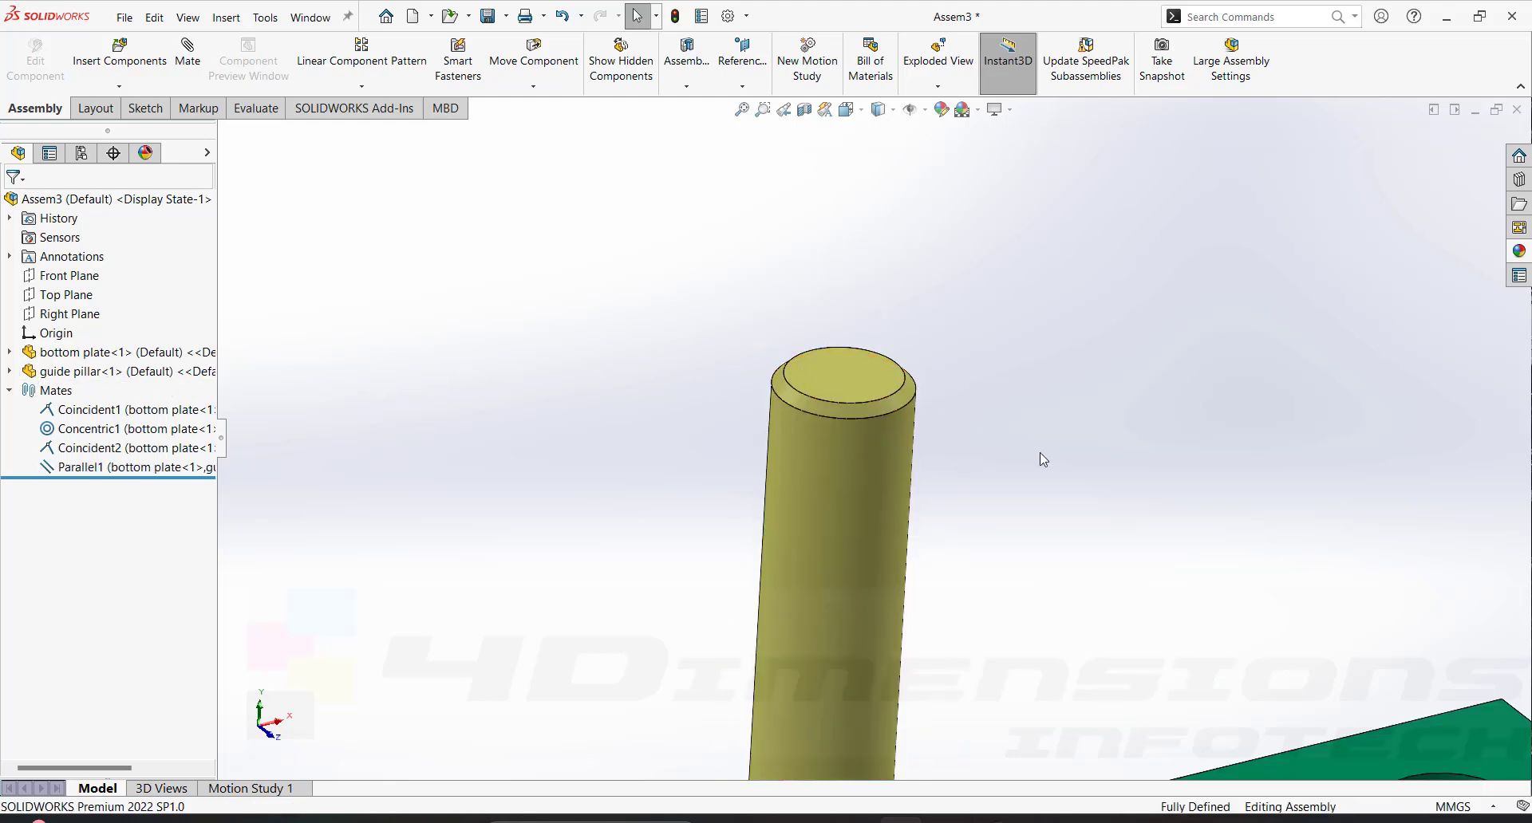
# Highlight the parallel mate to review which pillar plane and plate face it references
pyautogui.scroll(3, 1037, 463)
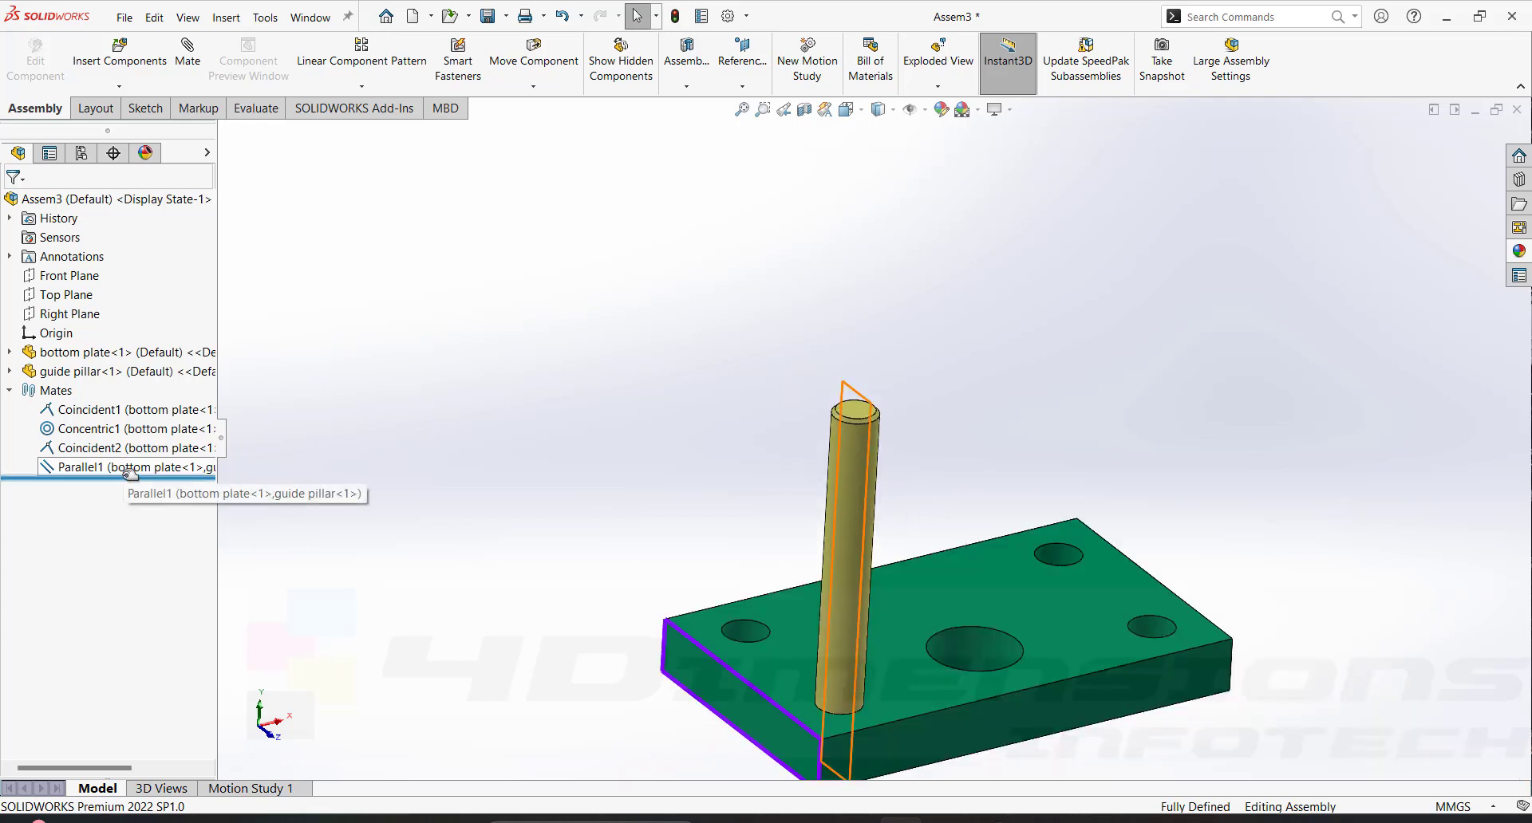
pyautogui.click(129, 469)
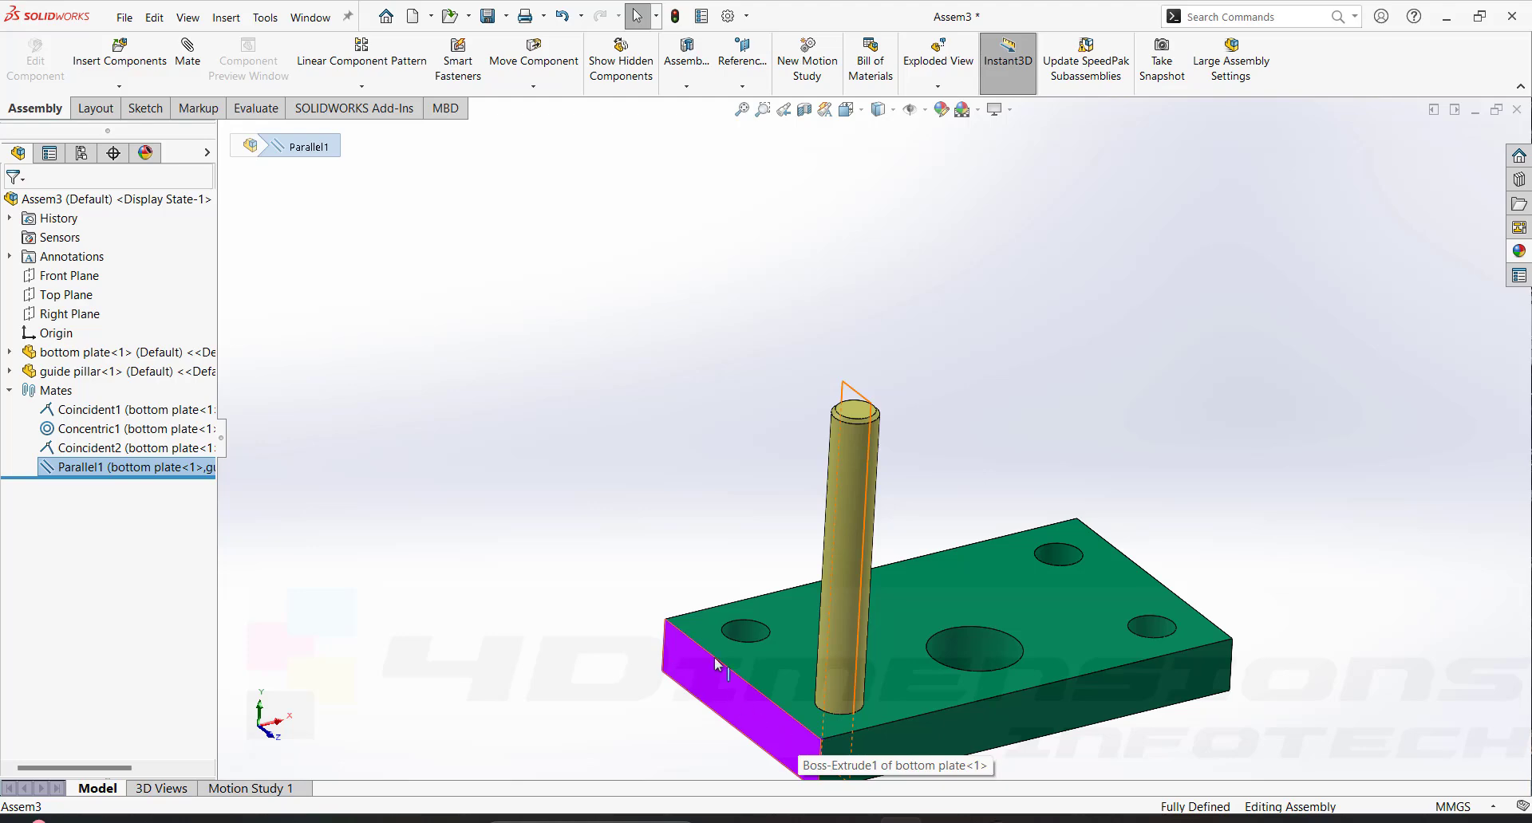
pyautogui.click(124, 471)
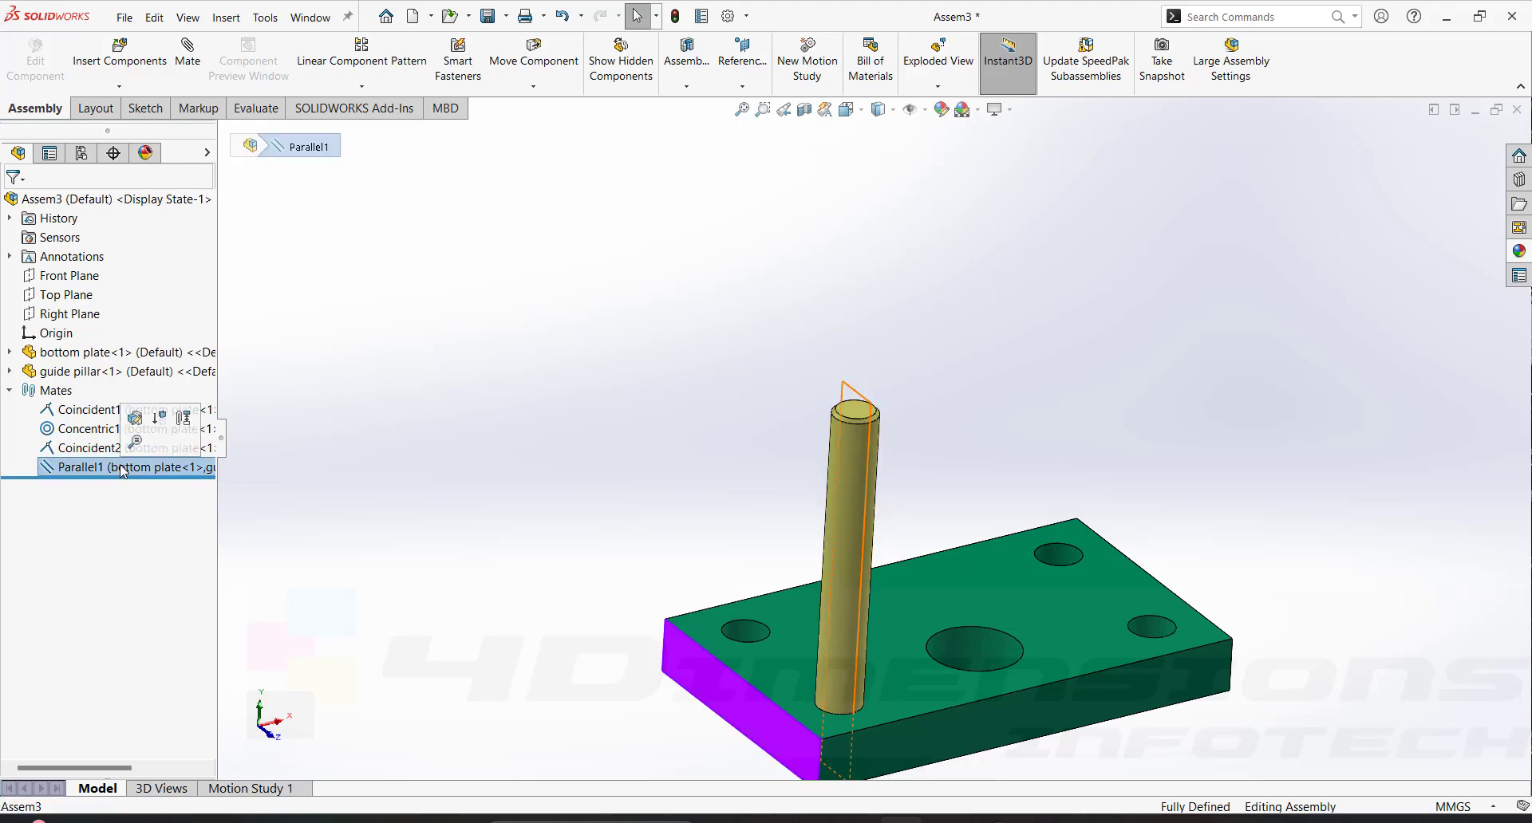
pyautogui.scroll(4, 937, 415)
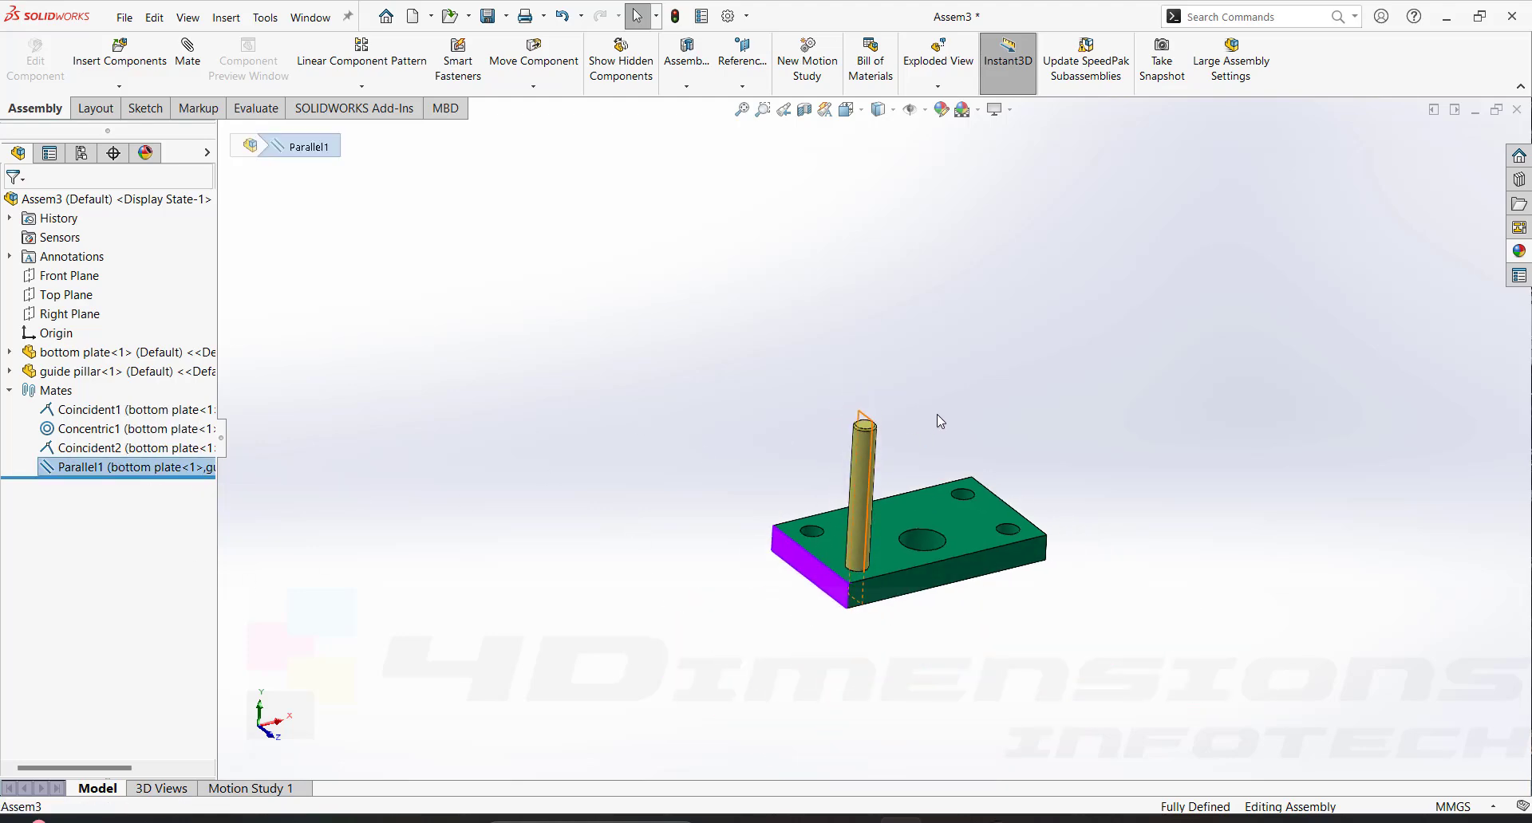
pyautogui.scroll(-4, 866, 515)
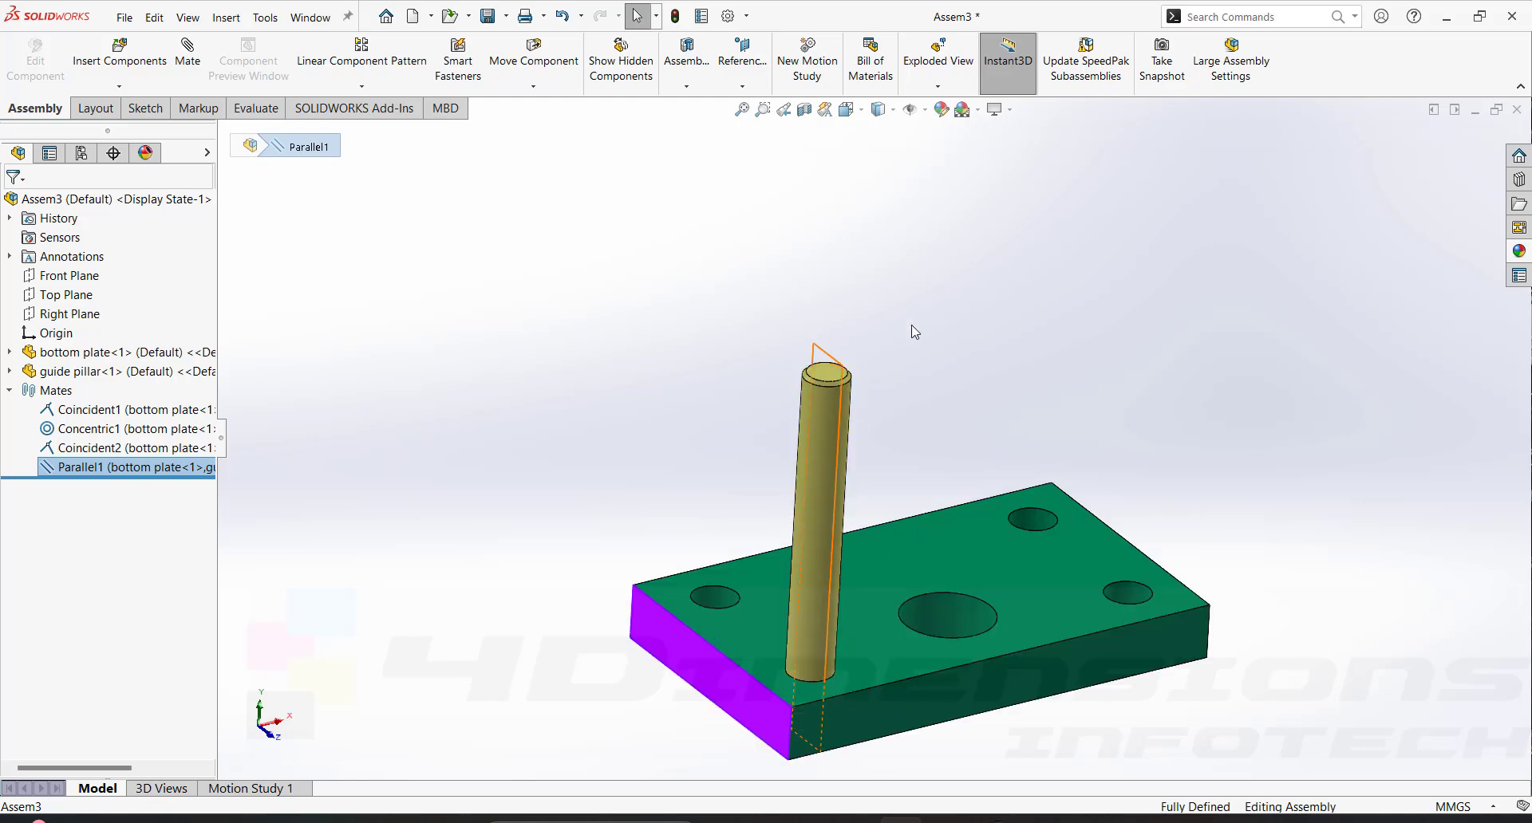
pyautogui.click(968, 344)
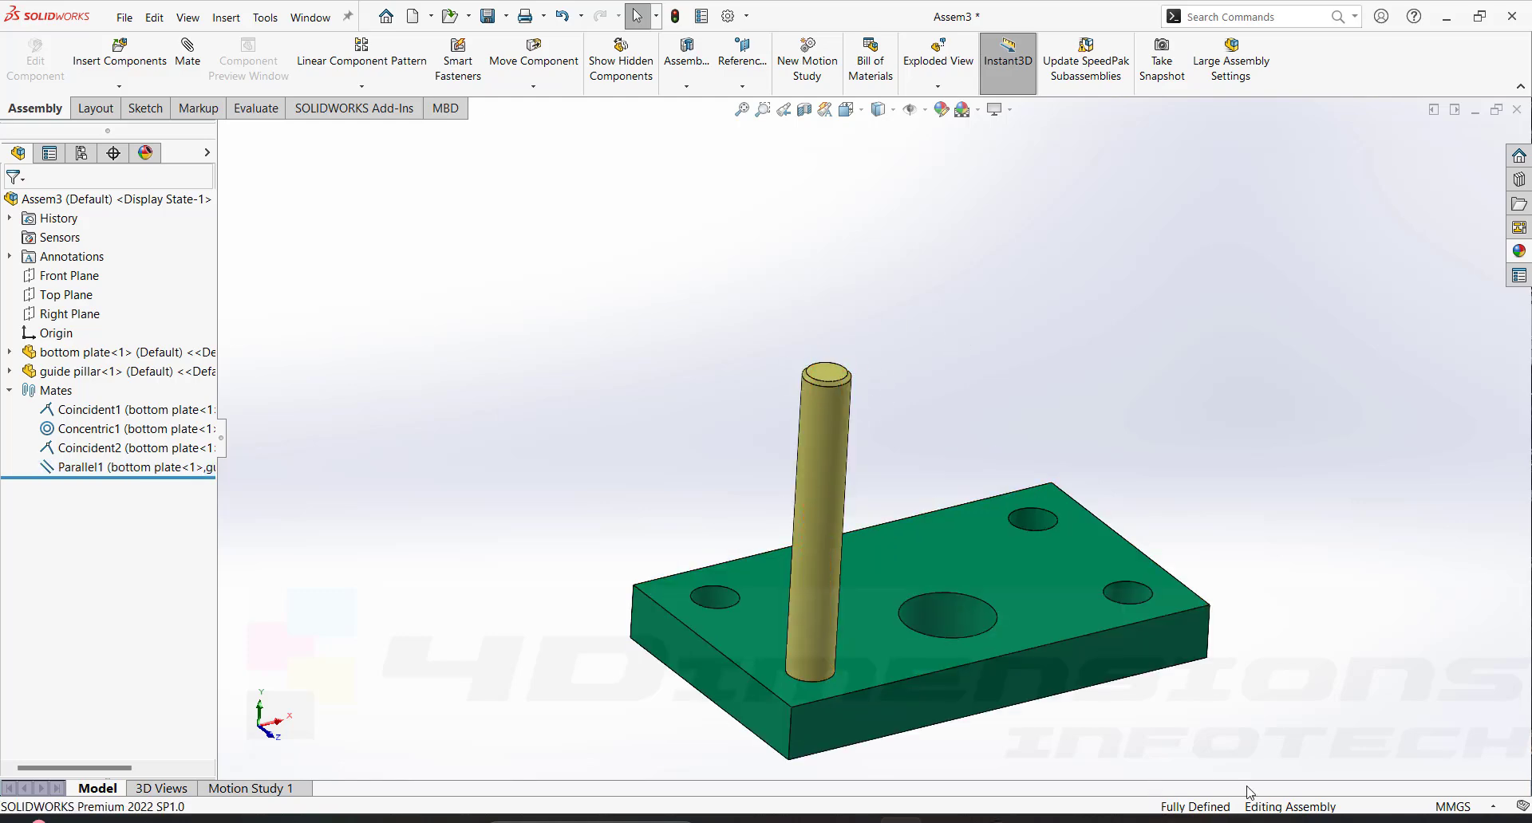
# Examine the mated guide pillar and the empty corner holes of the bottom plate from several angles
pyautogui.scroll(1, 1233, 526)
pyautogui.moveTo(1229, 522); pyautogui.dragTo(1248, 544, button='middle')
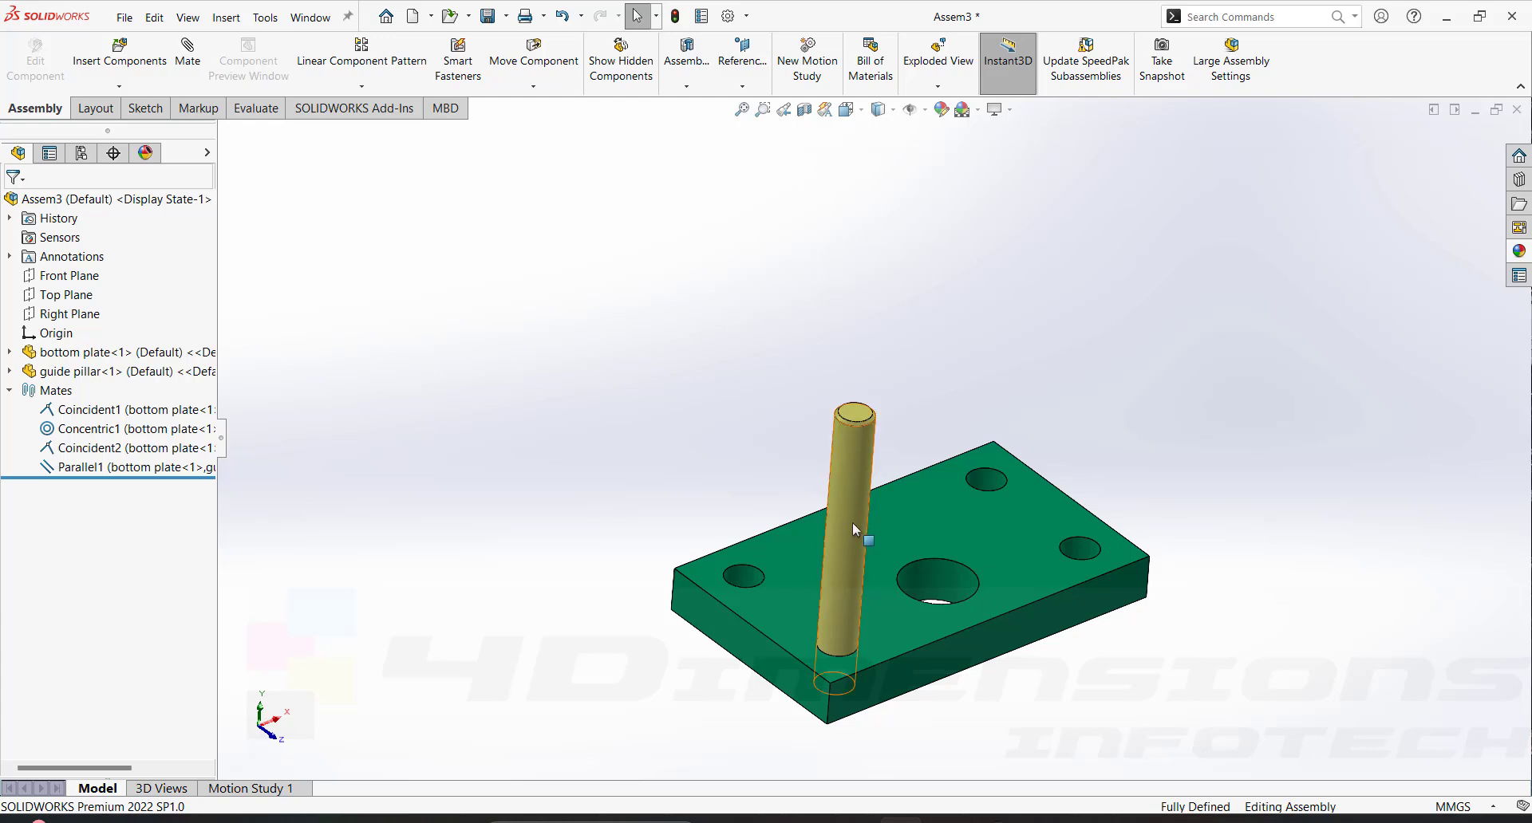
pyautogui.scroll(1, 760, 409)
pyautogui.moveTo(760, 409); pyautogui.dragTo(866, 416, button='middle')
pyautogui.scroll(1, 798, 393)
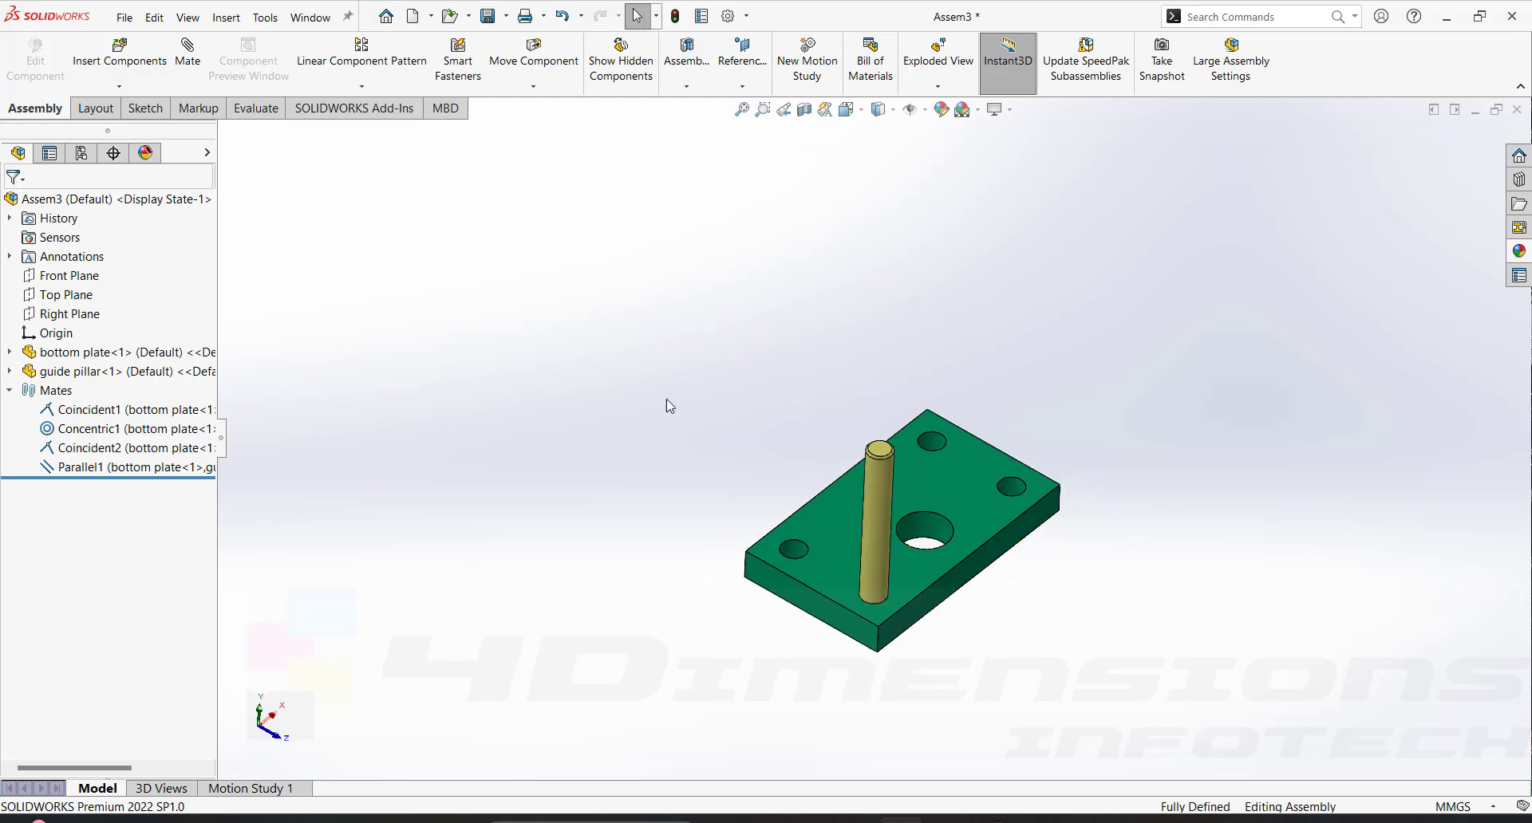
pyautogui.scroll(-2, 790, 494)
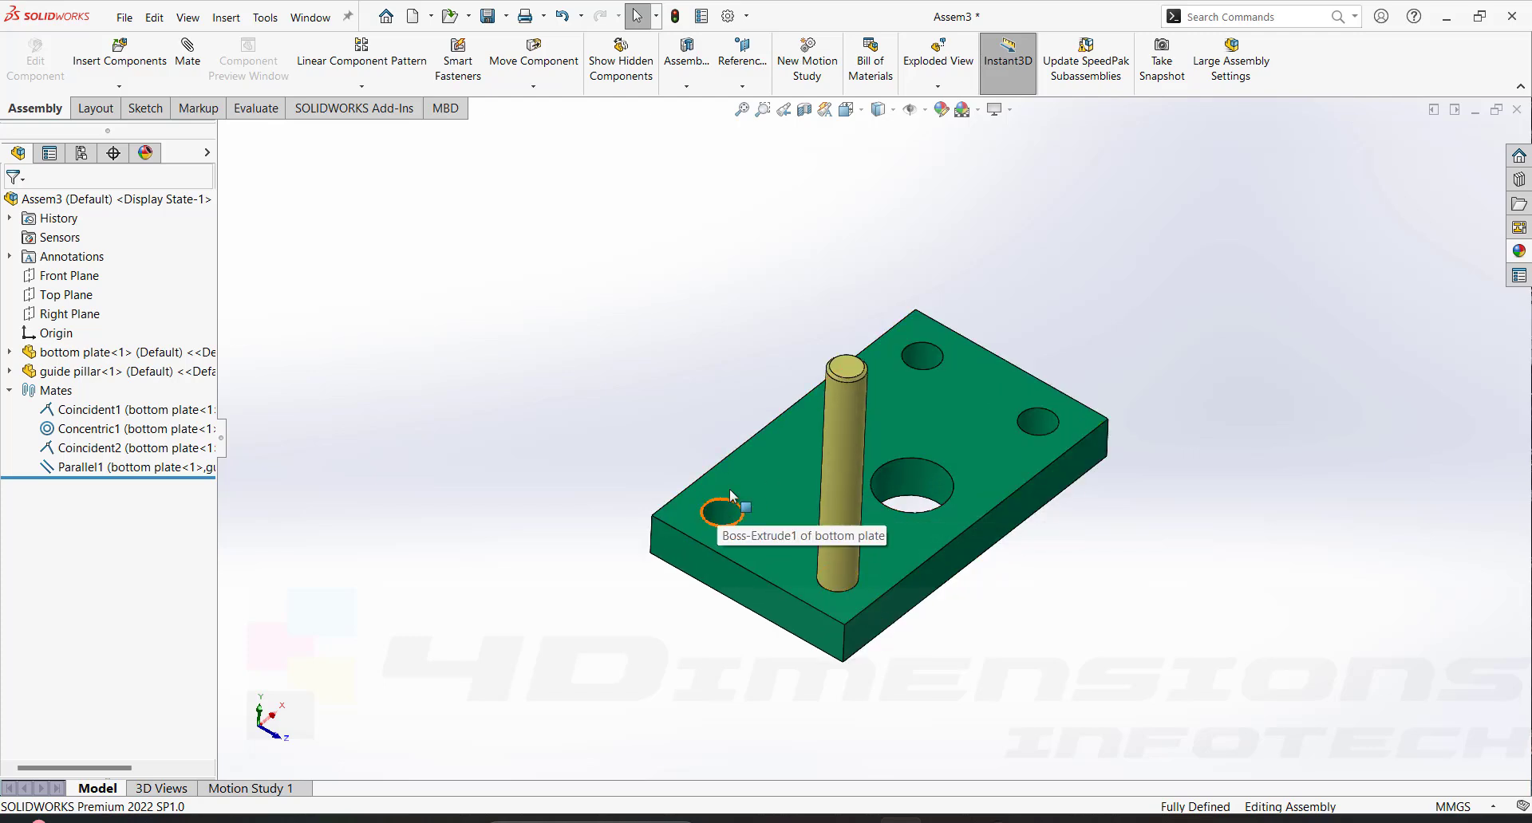
pyautogui.moveTo(1092, 609); pyautogui.dragTo(1117, 587, button='middle')
pyautogui.scroll(-3, 1068, 507)
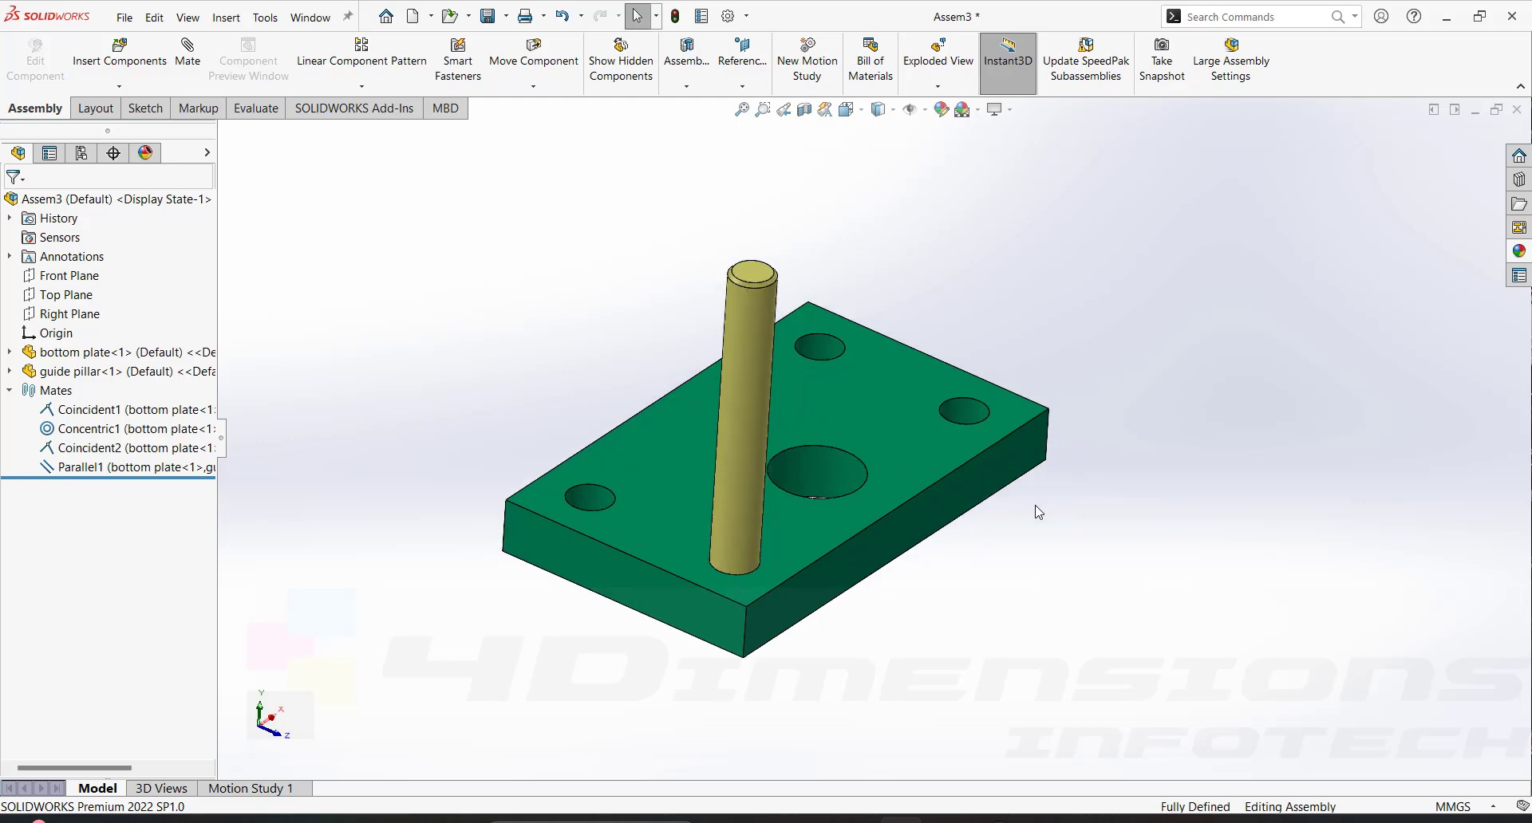
# Start a linear component pattern with the bottom plate's short and long top edges as directions, each pointing toward the empty holes
pyautogui.click(361, 54)
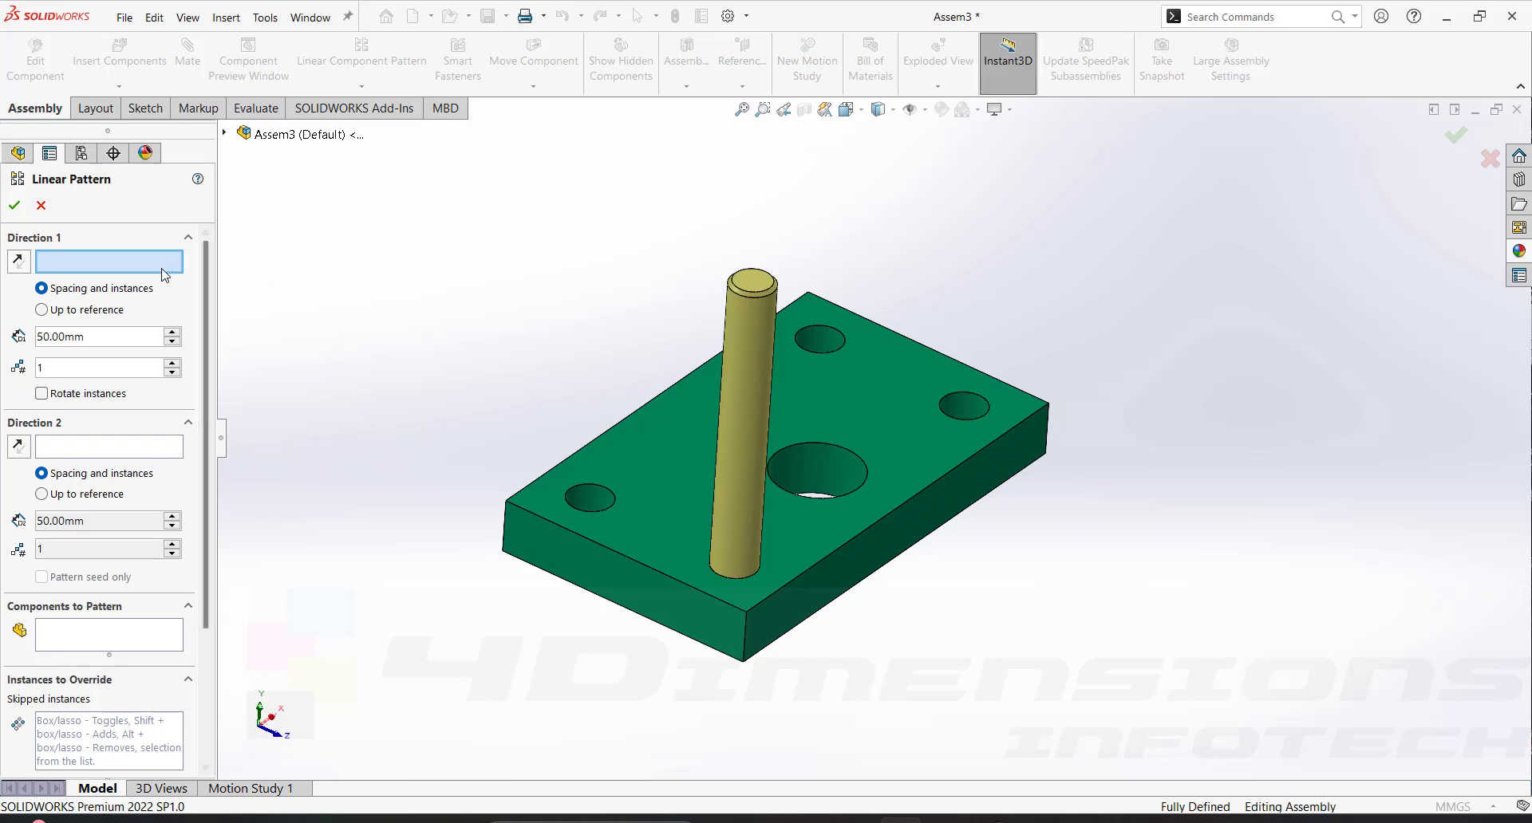
pyautogui.click(574, 533)
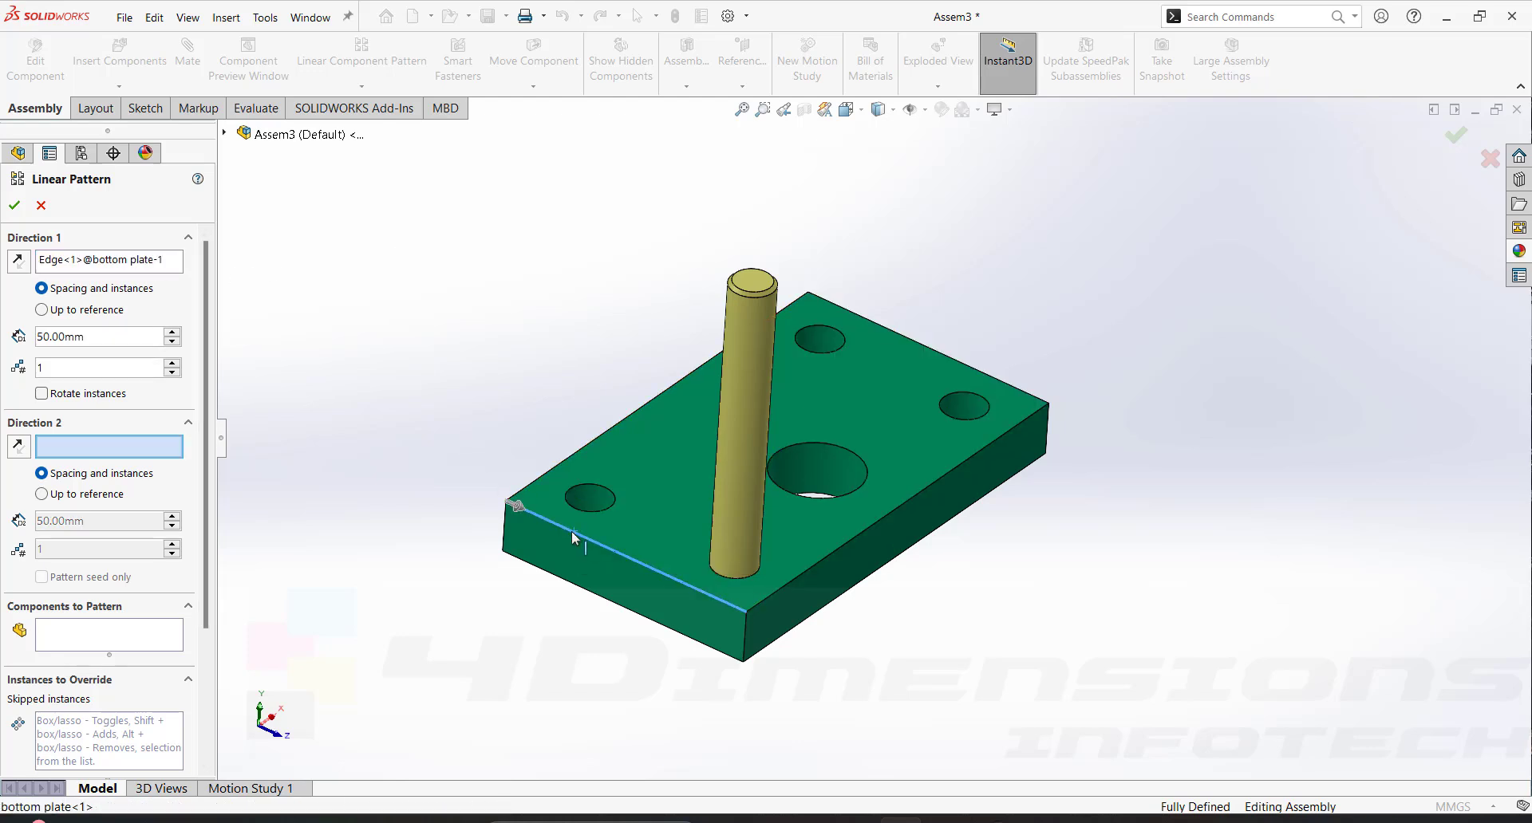
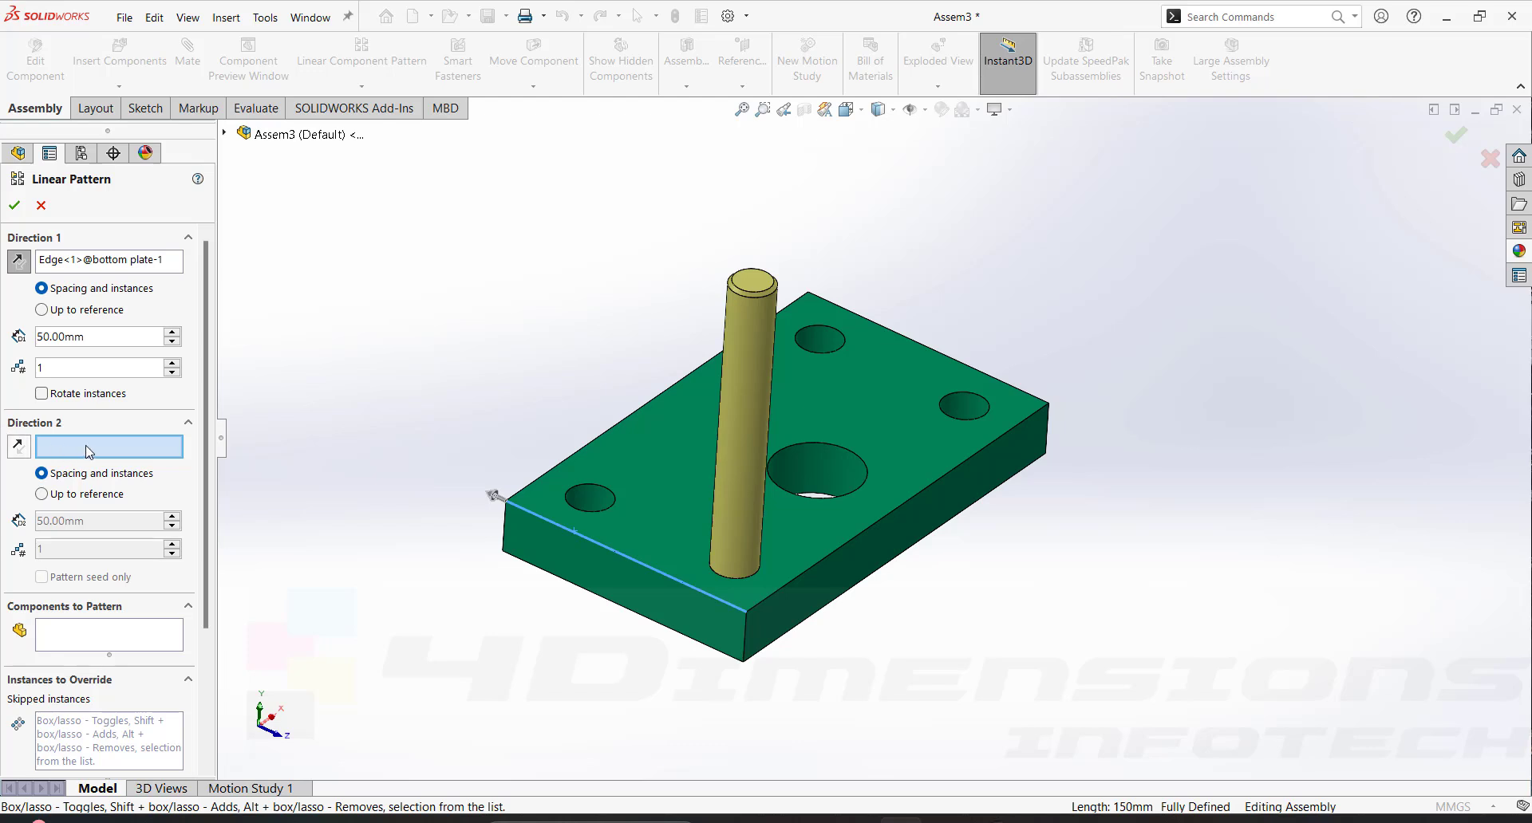
pyautogui.click(569, 460)
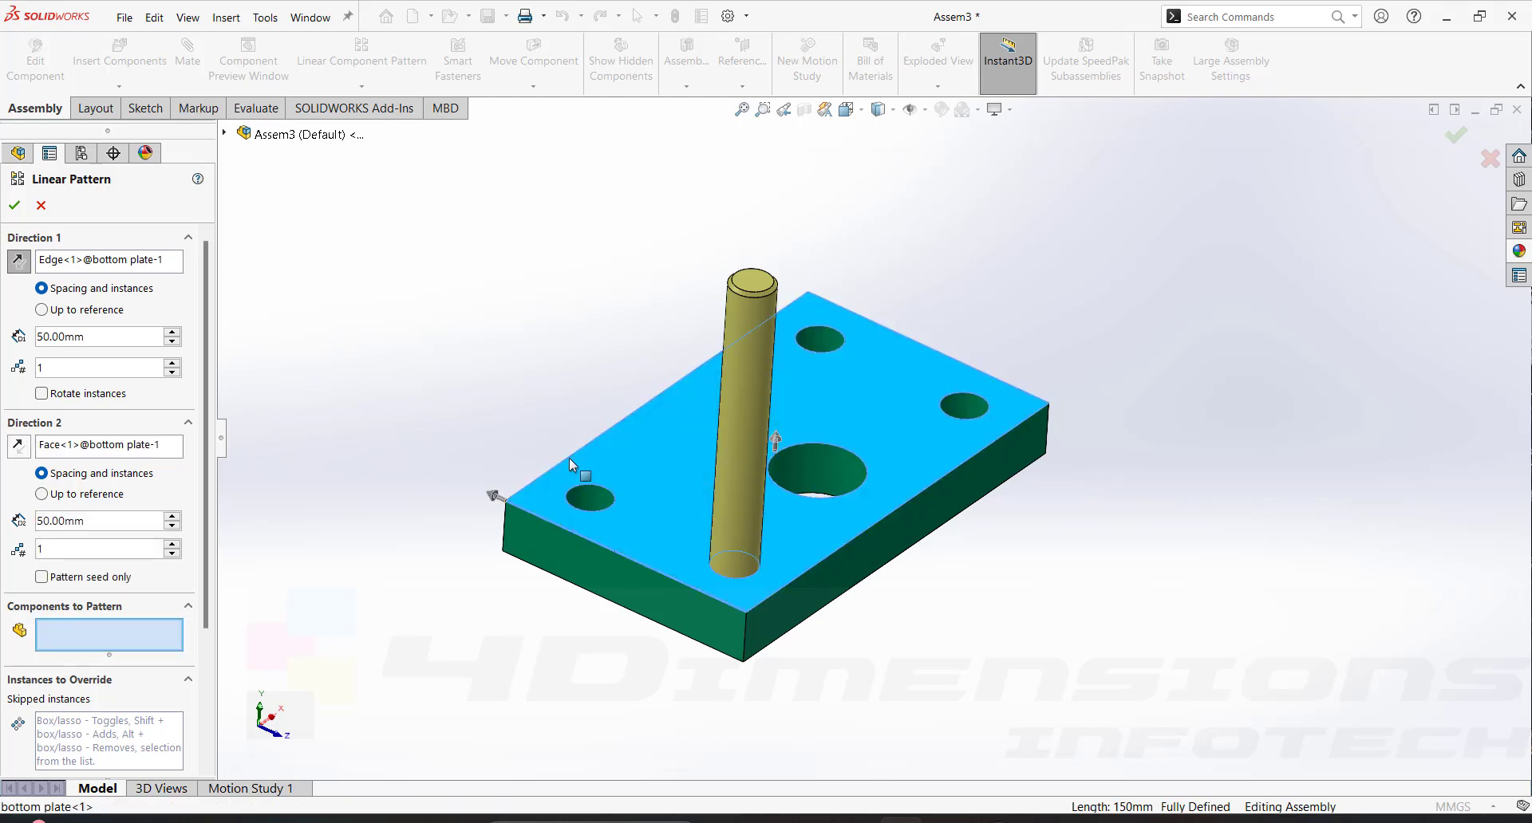
pyautogui.rightClick(77, 443)
pyautogui.click(128, 471)
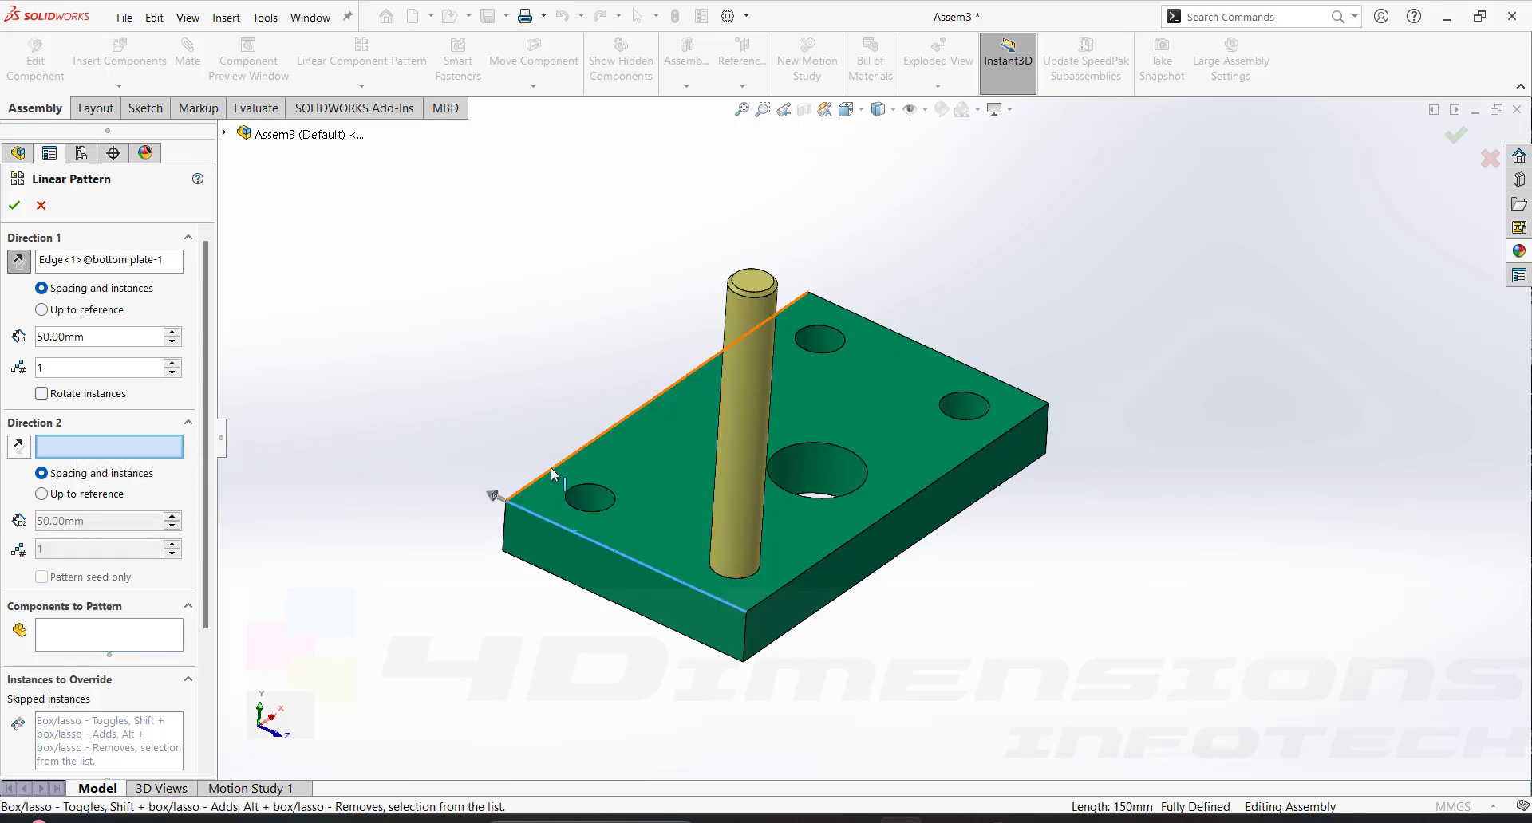
pyautogui.click(559, 463)
# Choose the guide pillar as the component to pattern, with 2 instances in each direction
pyautogui.click(112, 639)
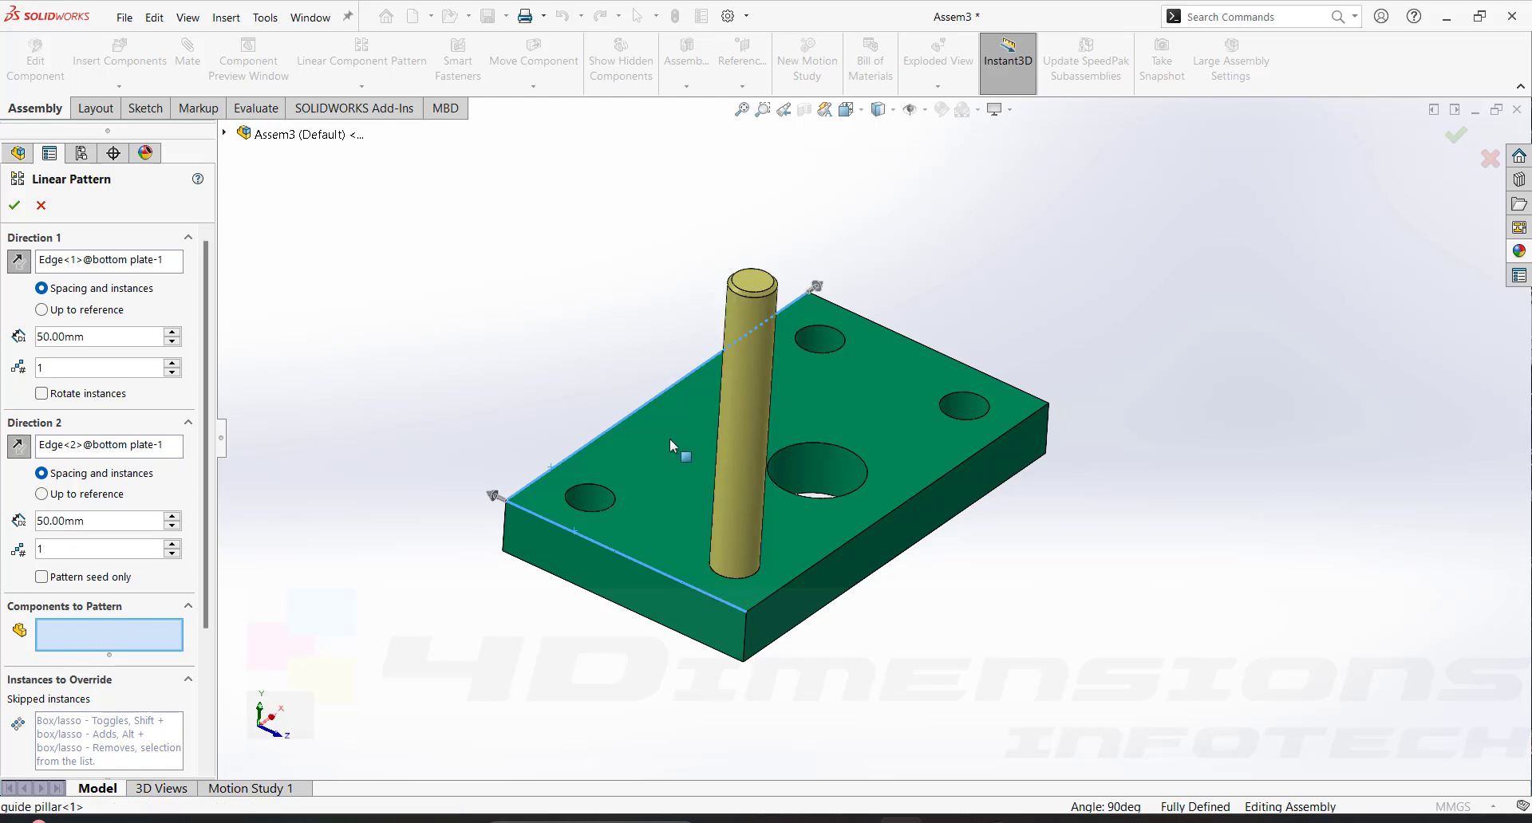
pyautogui.click(738, 443)
pyautogui.click(171, 545)
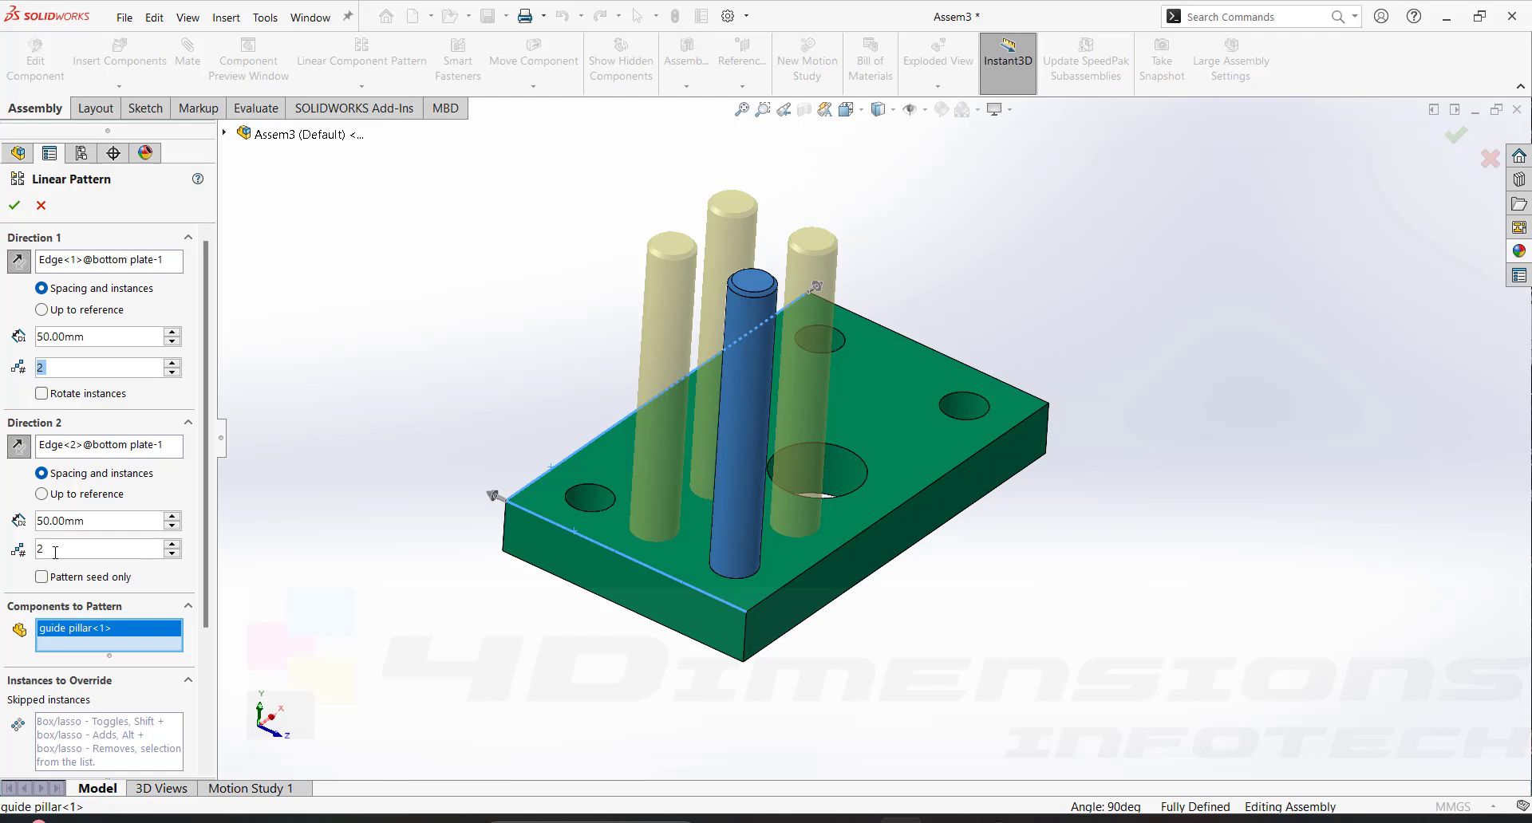
# Set the pattern spacing to 90 mm along the short edge and 190 mm along the long edge, and create the pattern
pyautogui.click(114, 336)
pyautogui.doubleClick(114, 336)
pyautogui.write('90')
pyautogui.press('Return')
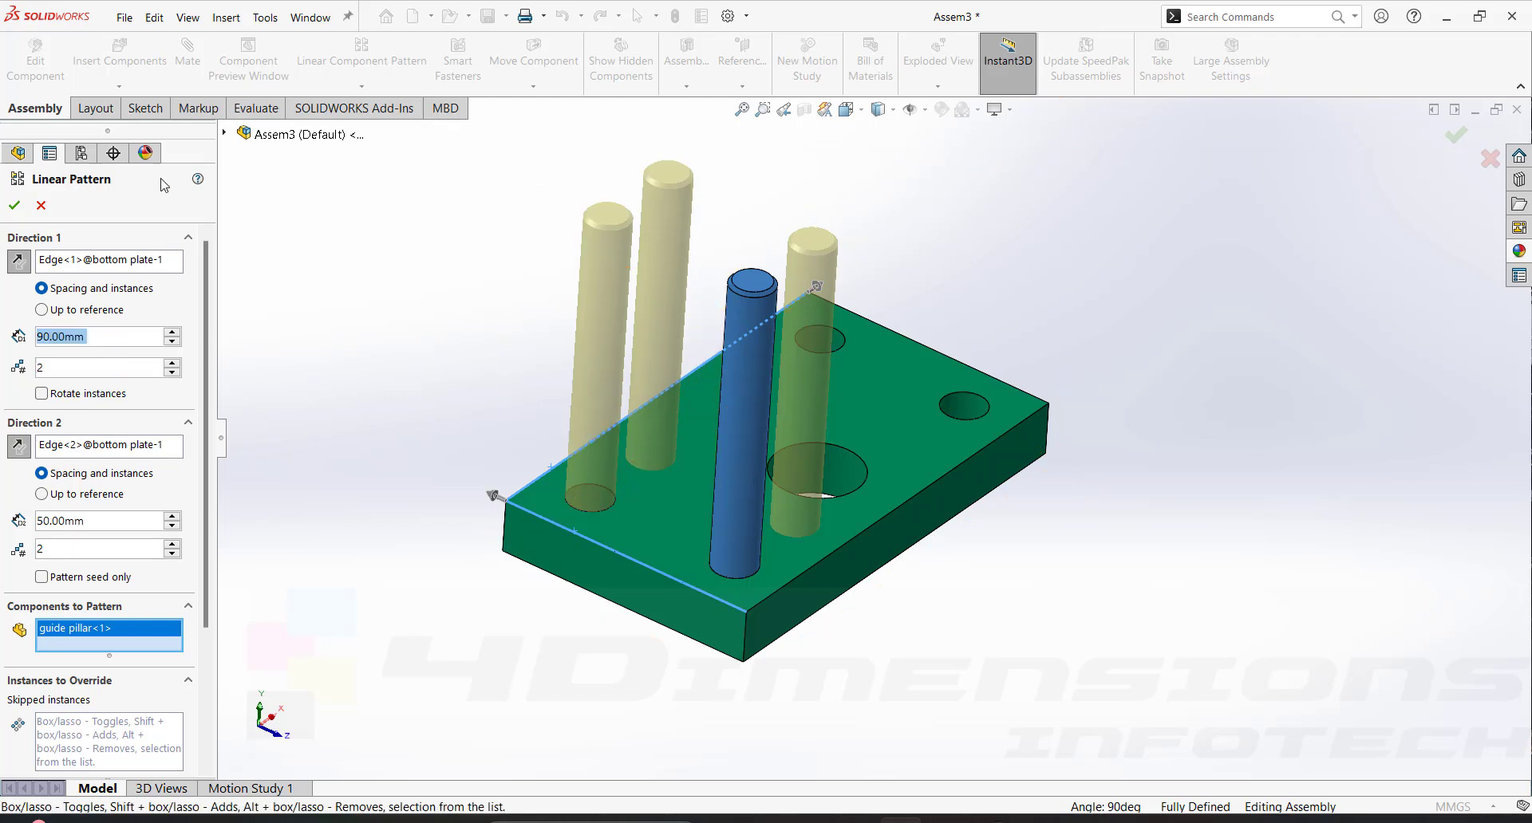
pyautogui.doubleClick(105, 521)
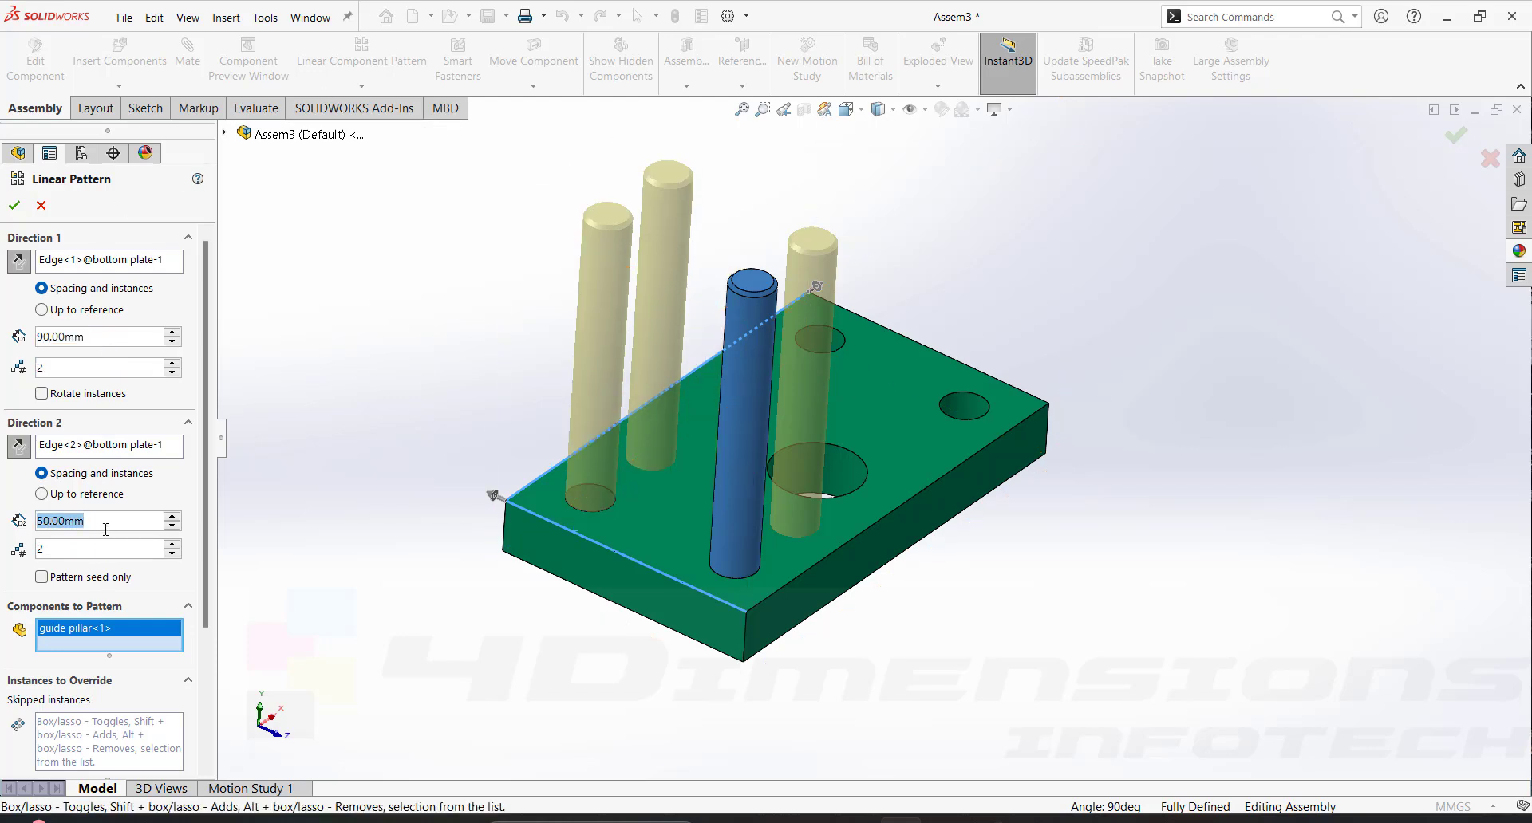
pyautogui.write('190')
pyautogui.press('Return')
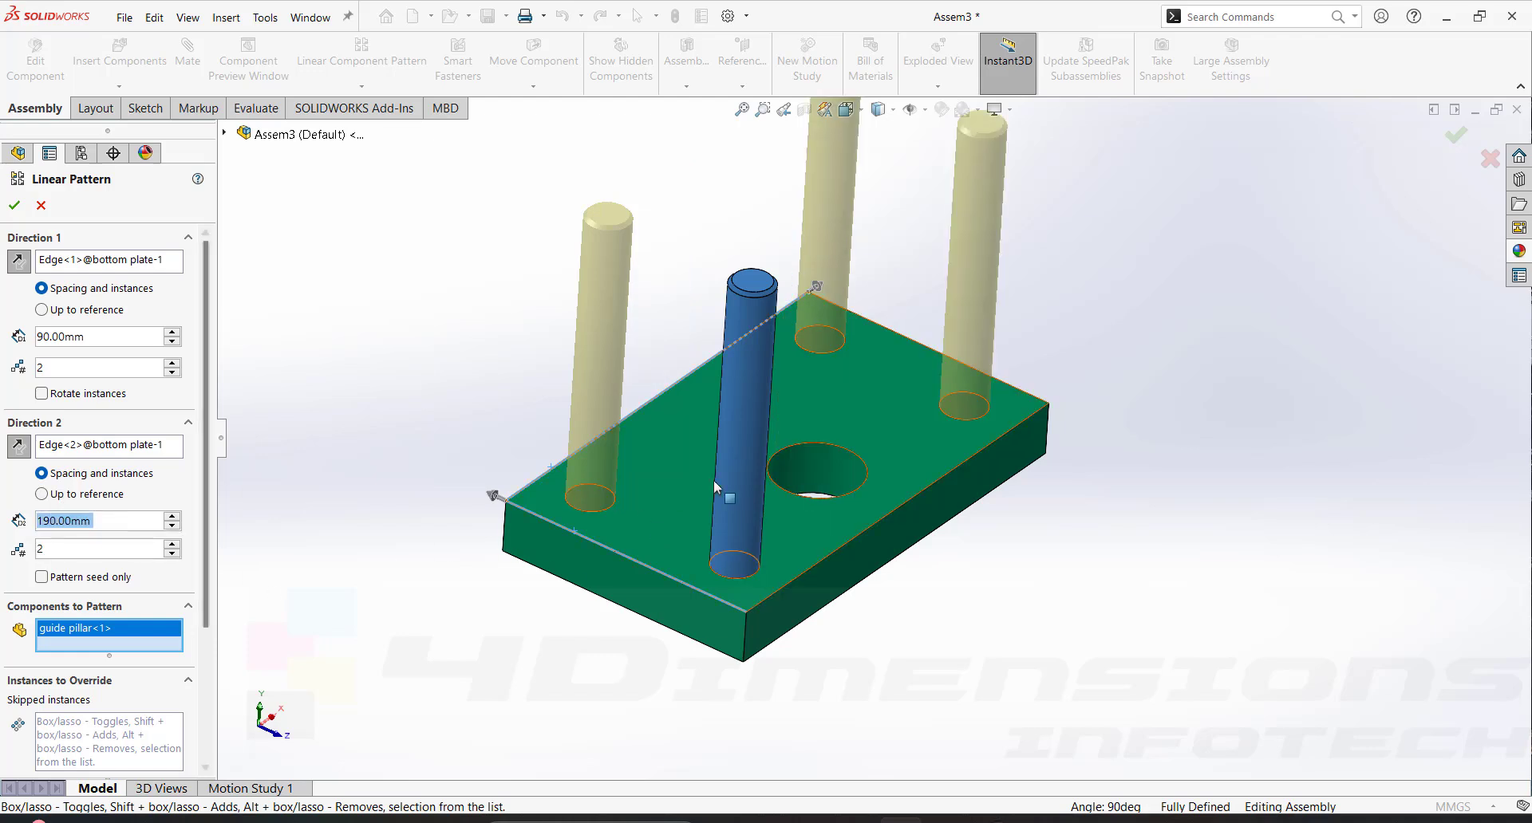
pyautogui.scroll(5, 786, 470)
pyautogui.scroll(-2, 988, 441)
pyautogui.moveTo(918, 436); pyautogui.dragTo(902, 438, button='middle')
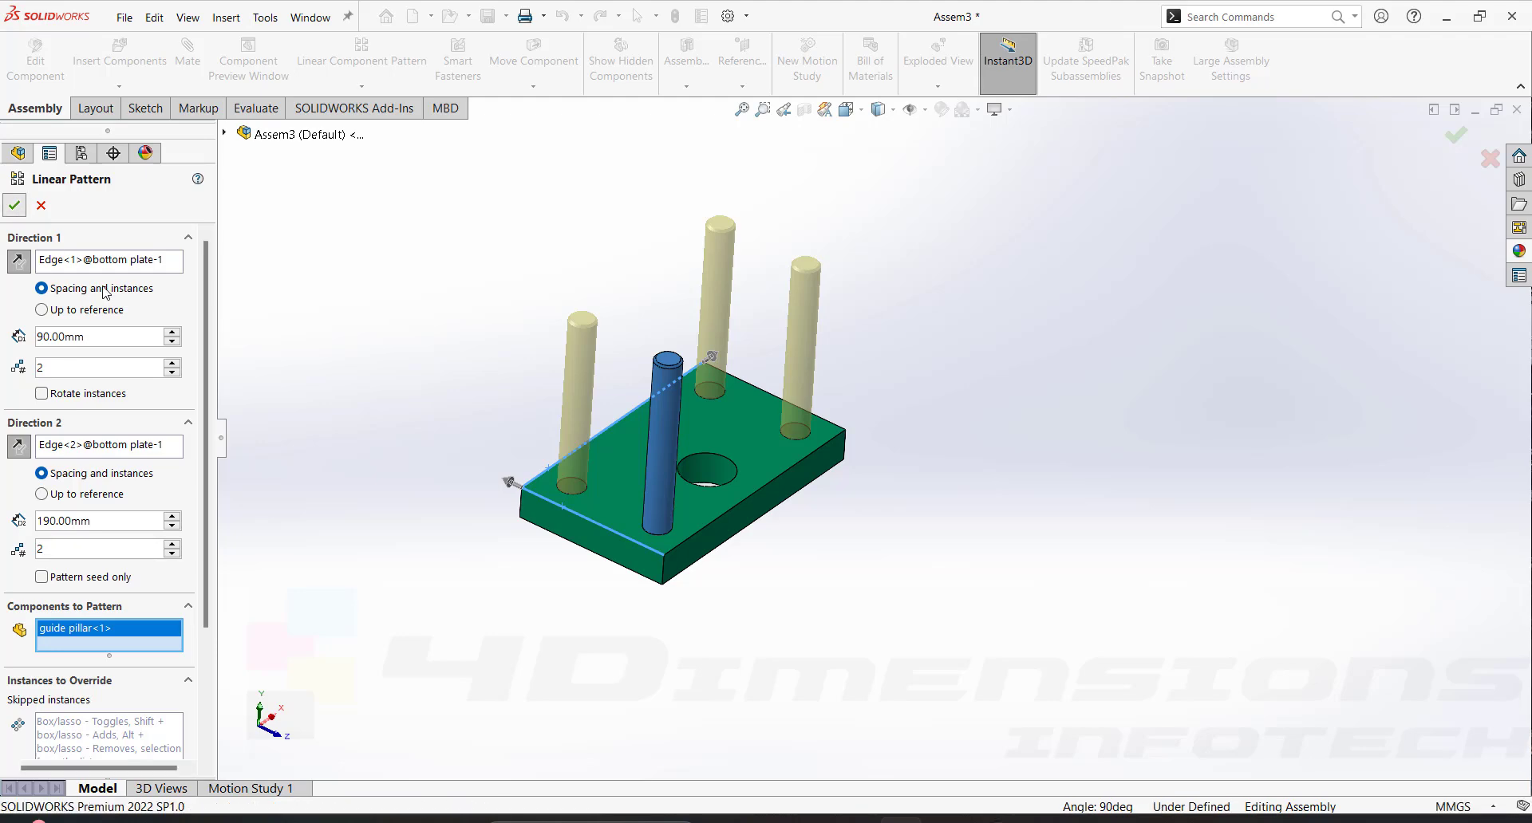
pyautogui.click(14, 206)
# Insert the guide bush part from the press tool folder and place it near the top of the guide pillars
pyautogui.click(117, 86)
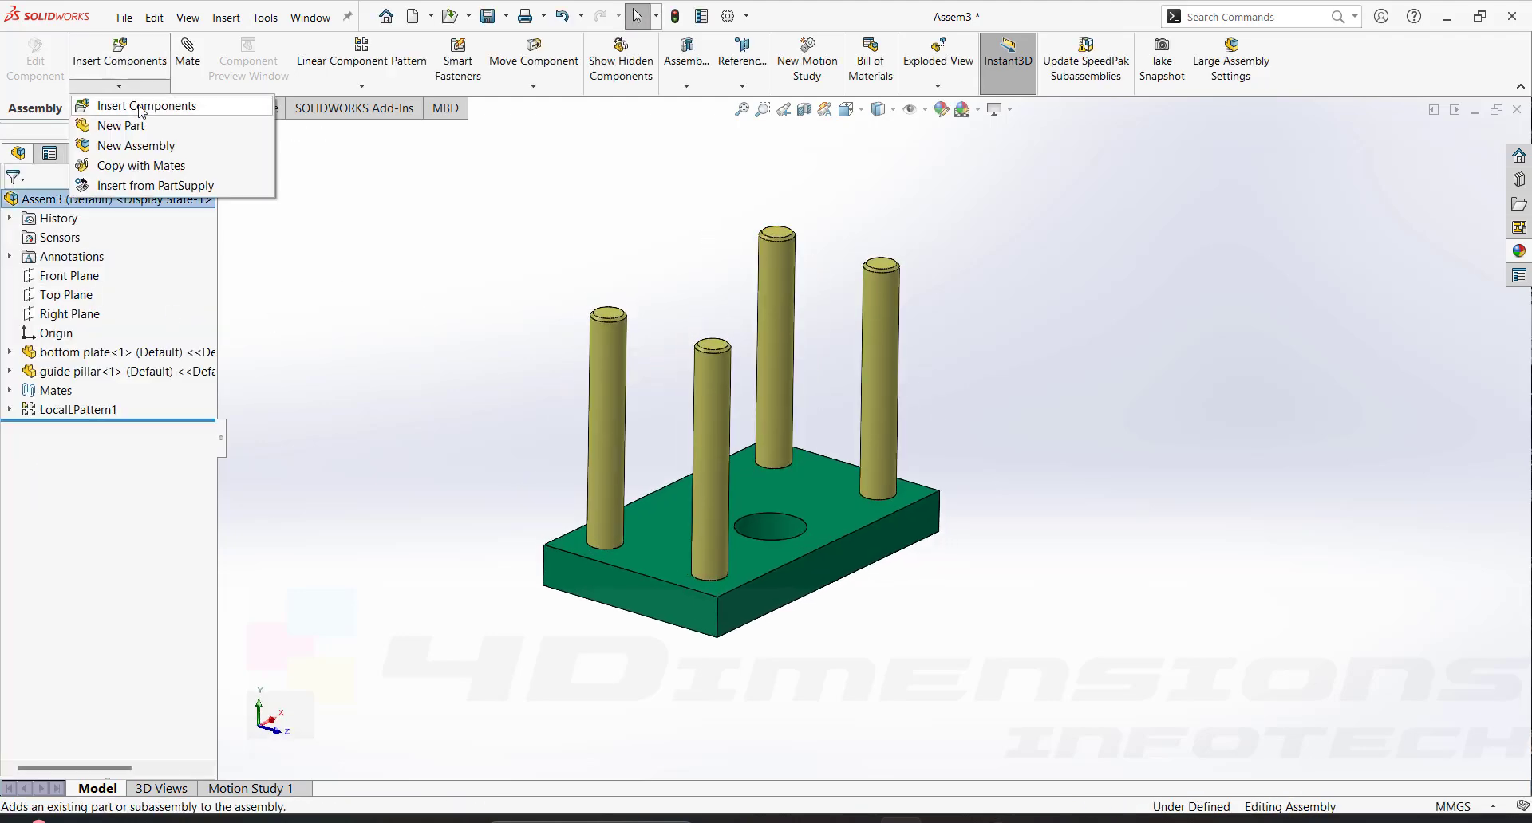
pyautogui.click(142, 111)
pyautogui.click(95, 549)
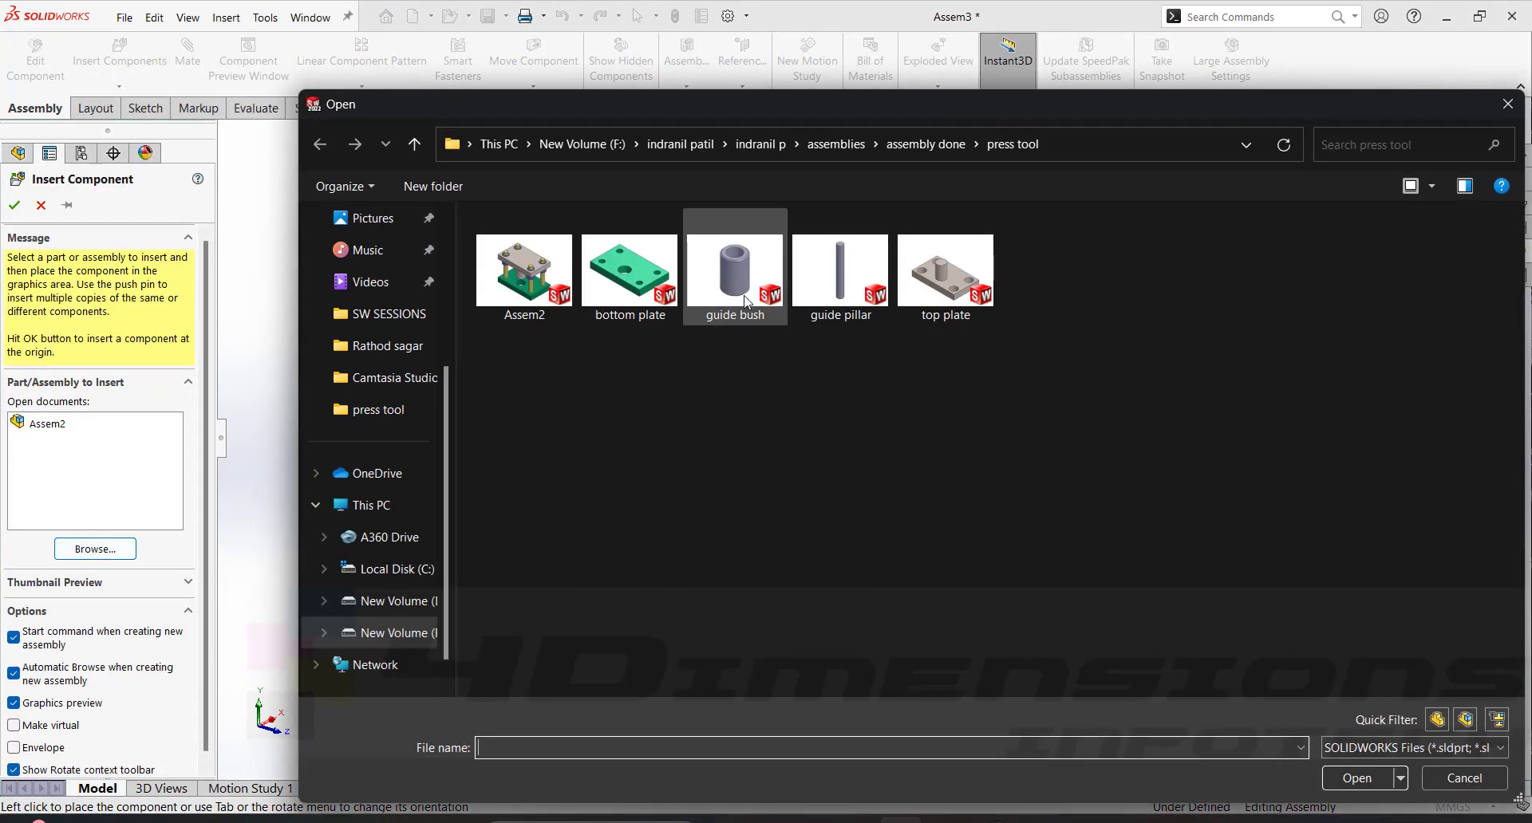
pyautogui.click(746, 299)
pyautogui.click(1356, 778)
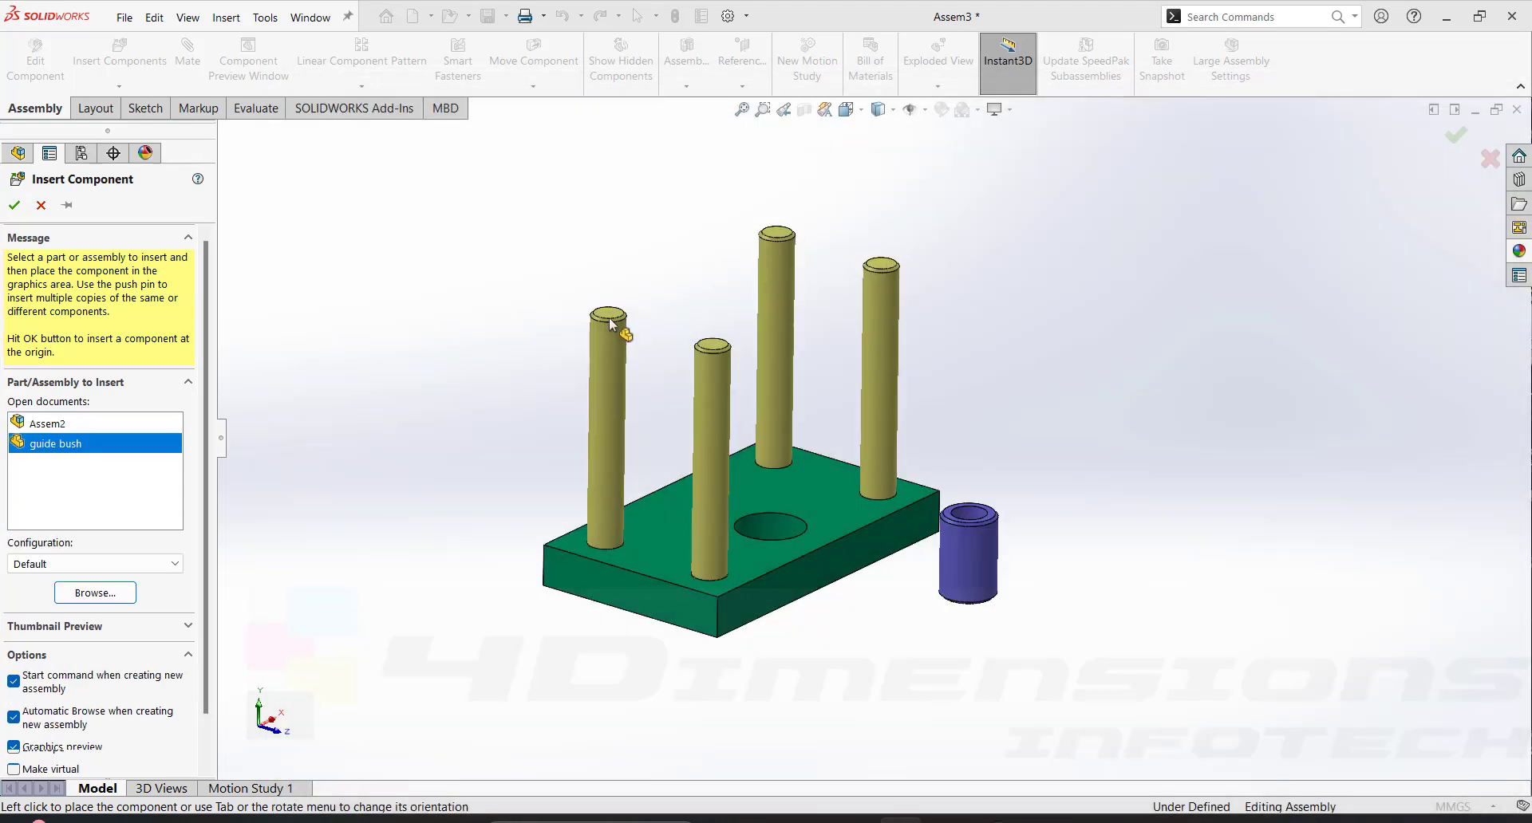
pyautogui.click(601, 222)
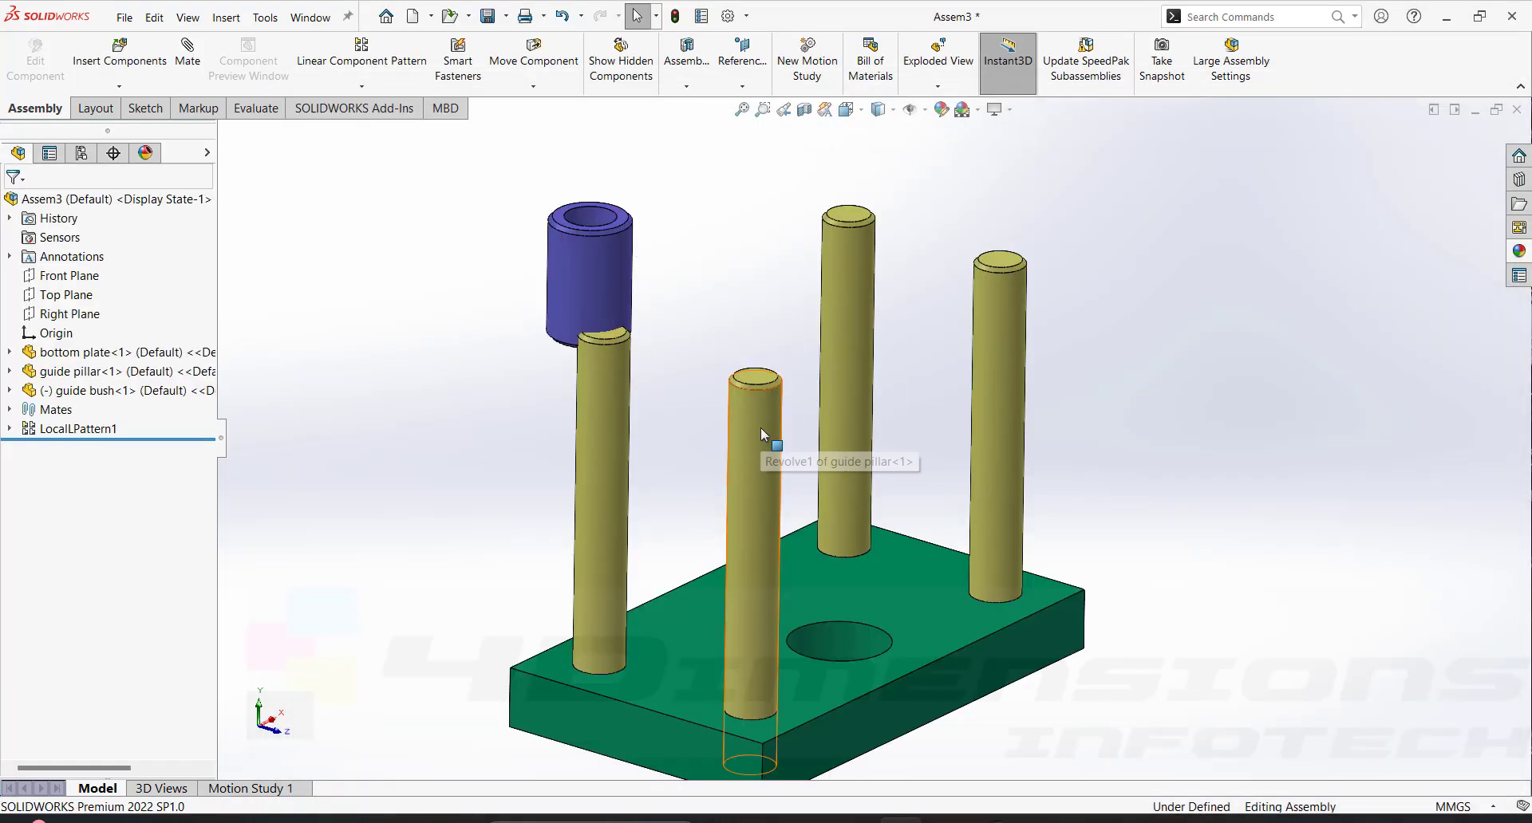
# Add a concentric mate between the guide bush's bore and the cylindrical face of the original guide pillar
pyautogui.press('t')
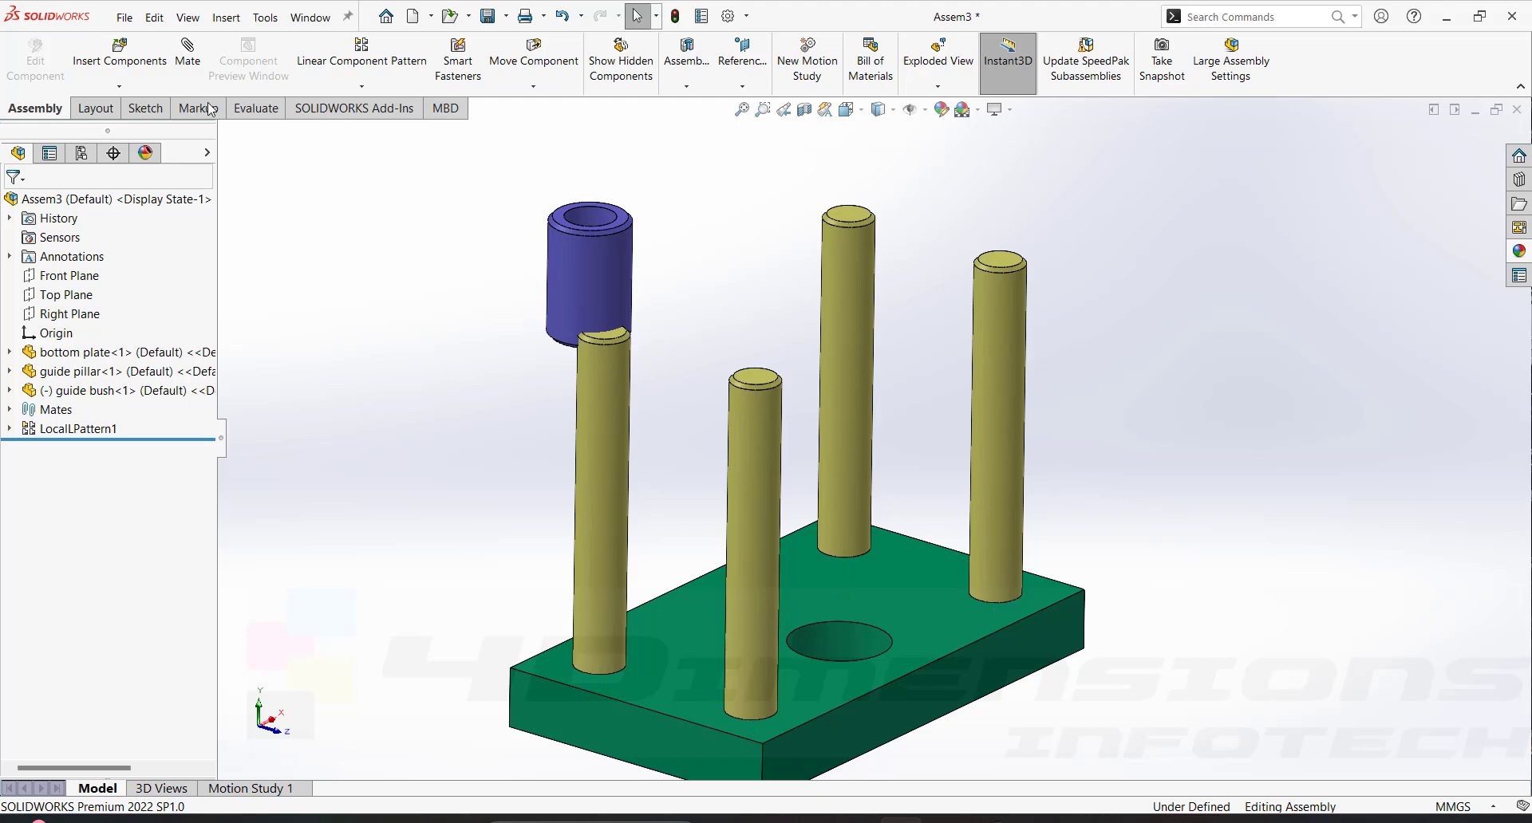
pyautogui.click(599, 215)
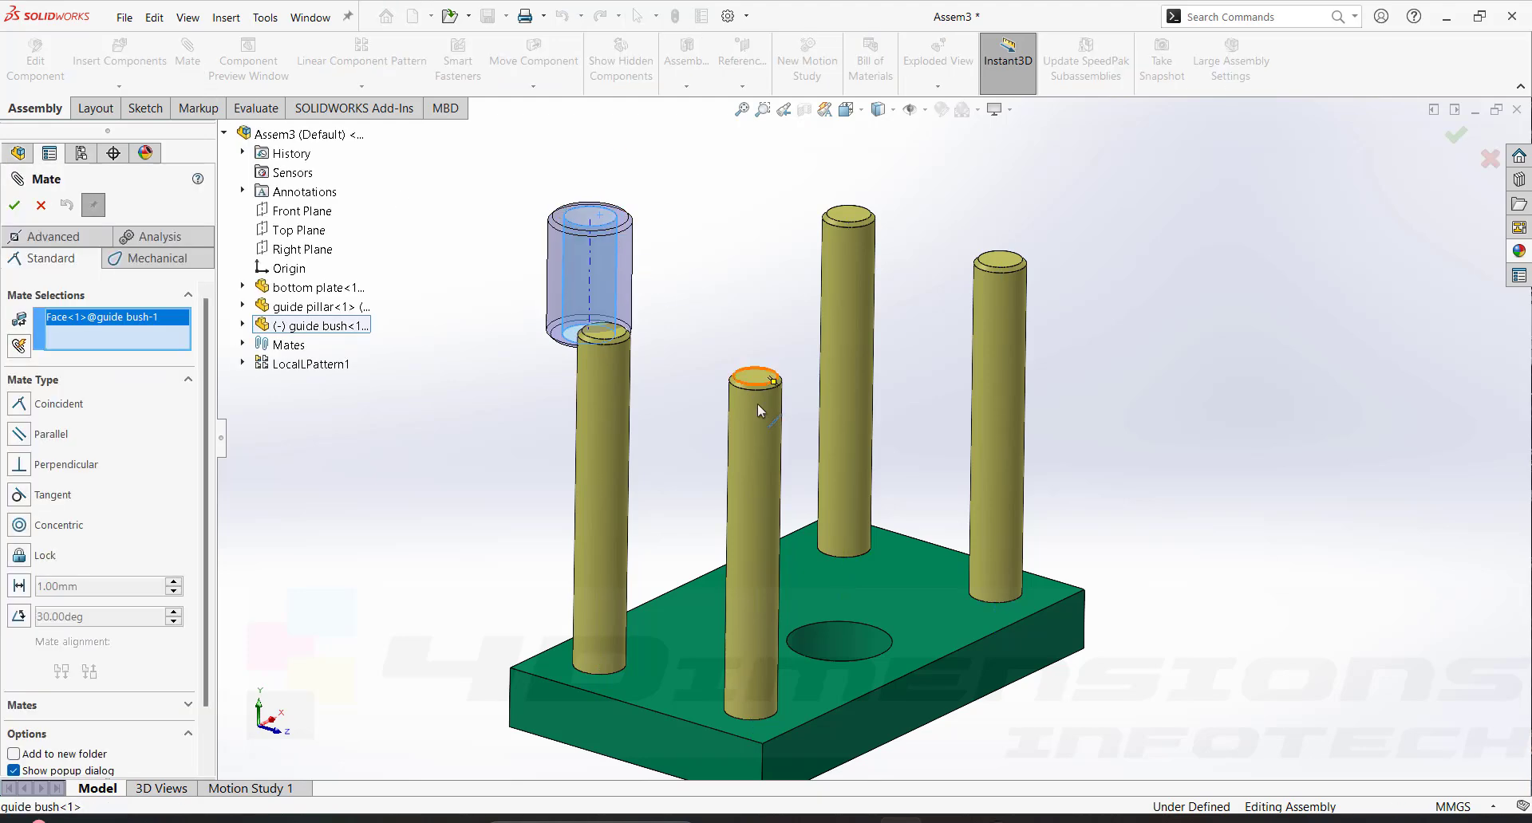
pyautogui.click(769, 432)
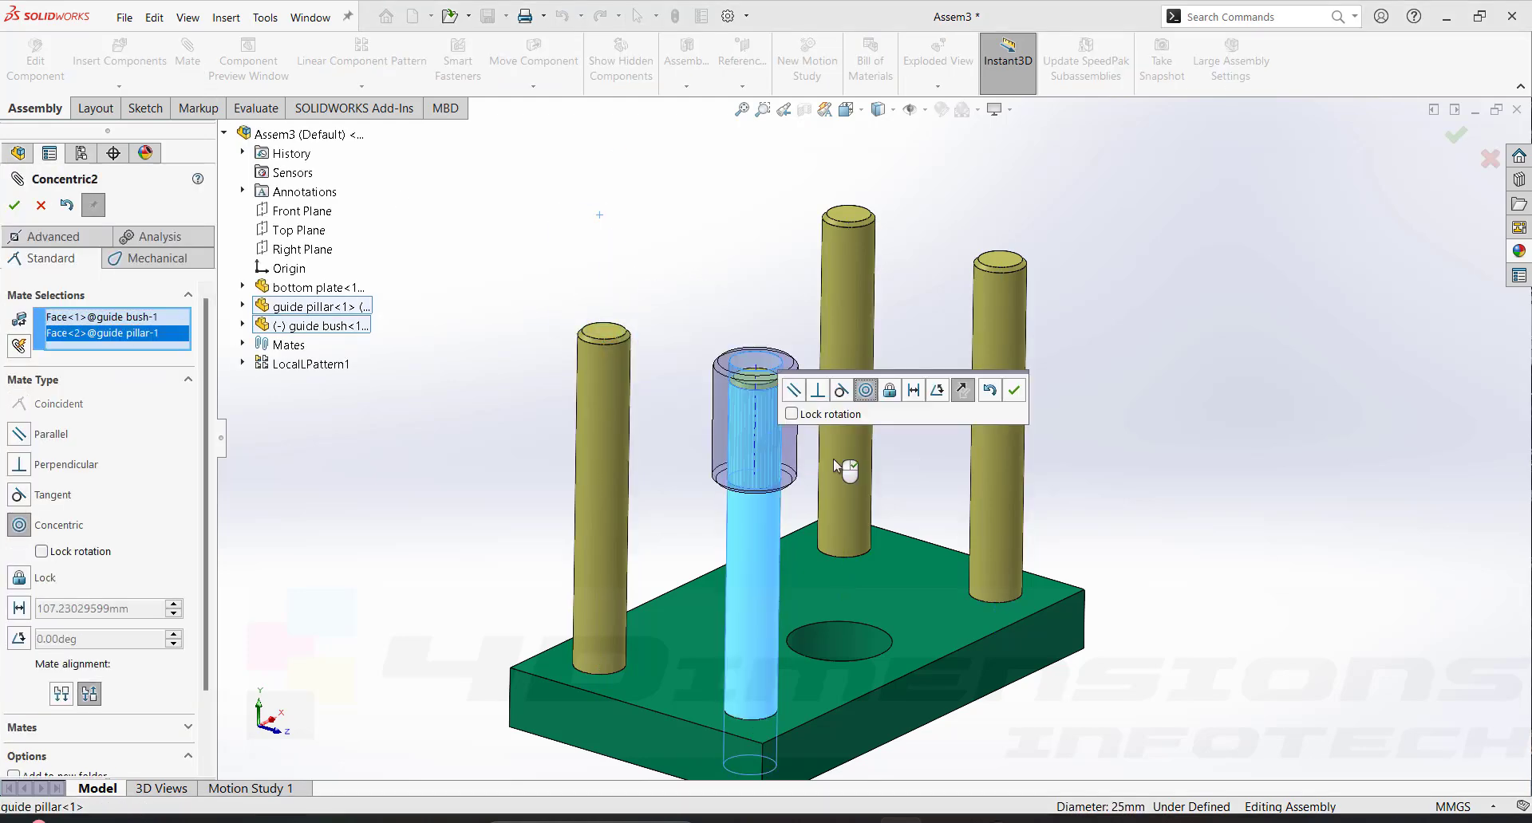
pyautogui.click(15, 206)
pyautogui.click(14, 206)
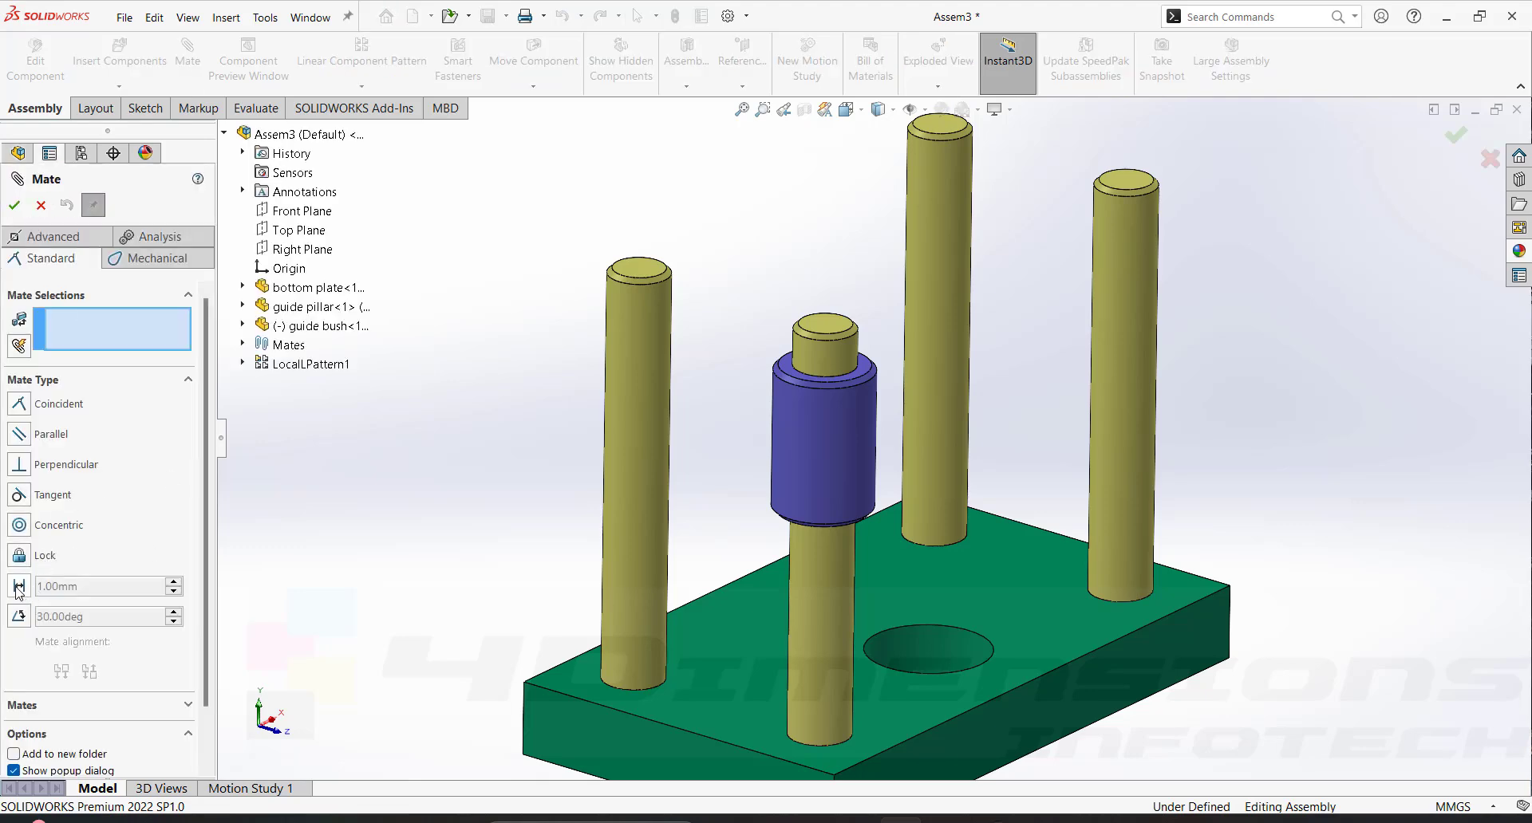
# Add a 20 mm distance mate between the top faces of the guide pillar and guide bush, keeping the bush below the pillar's top
pyautogui.click(19, 587)
pyautogui.click(835, 334)
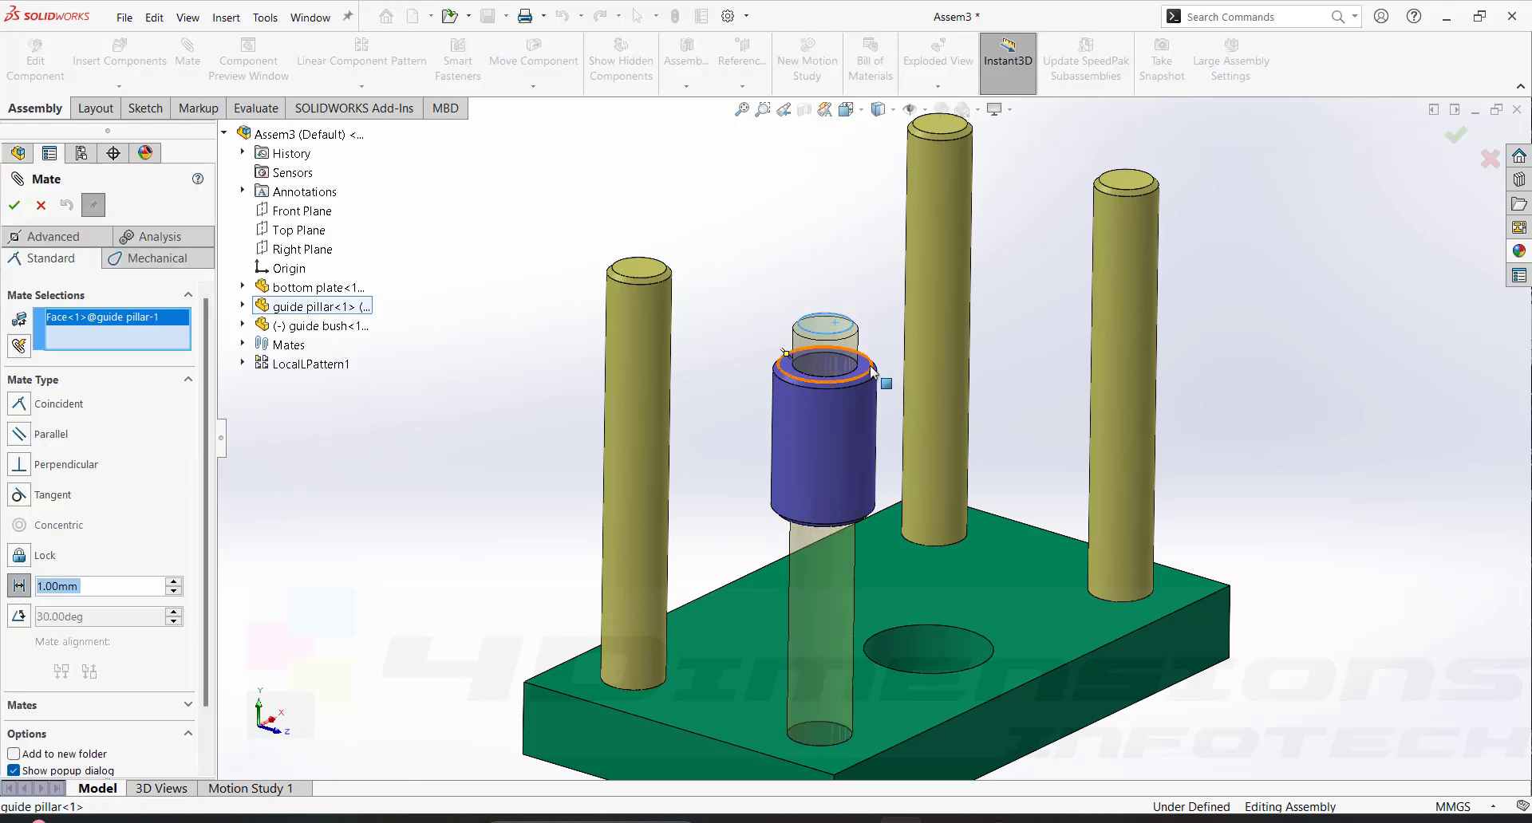
pyautogui.click(841, 389)
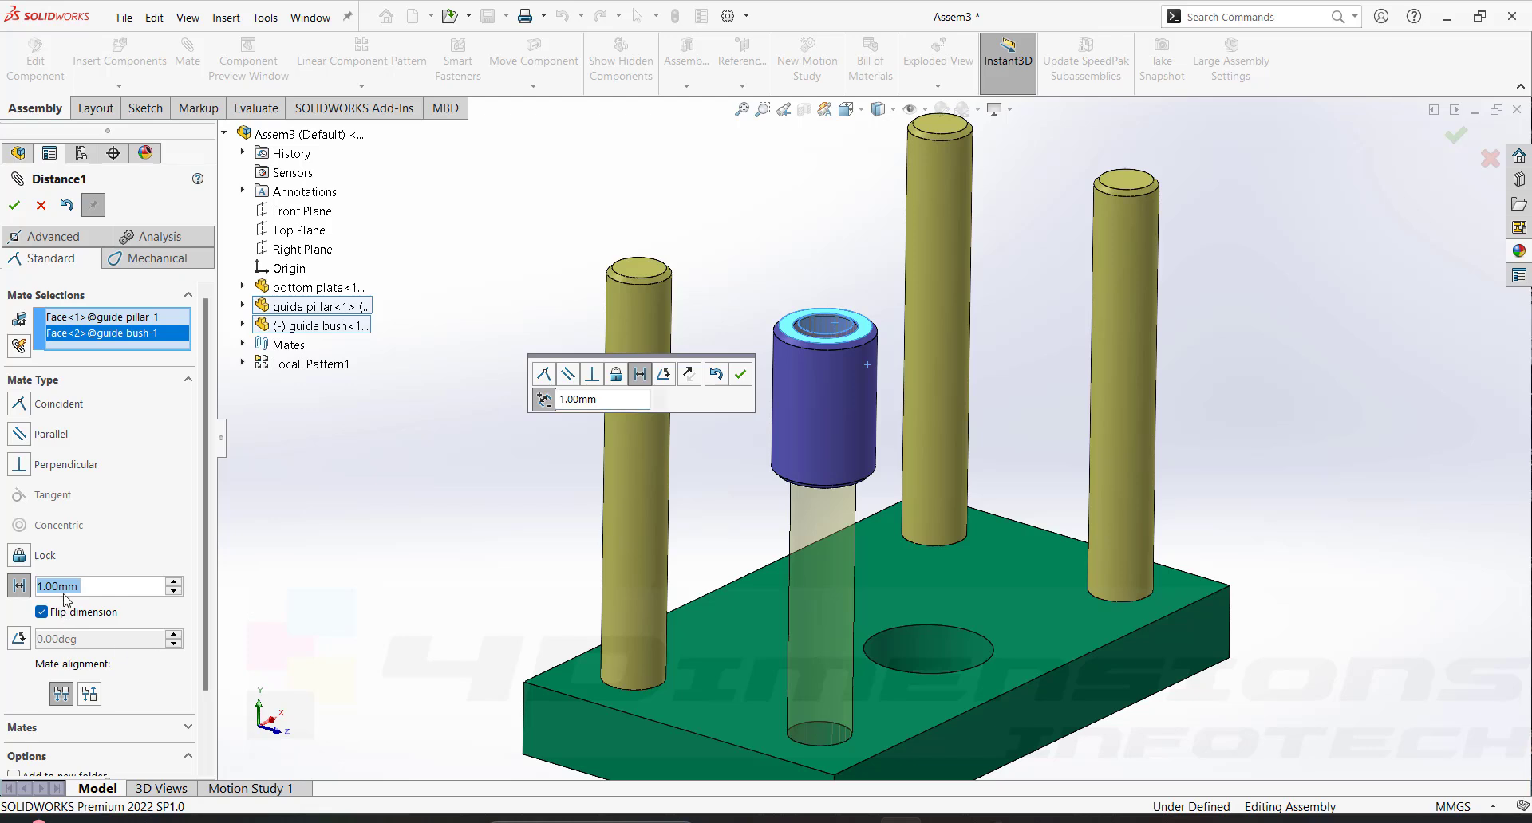
pyautogui.write('20')
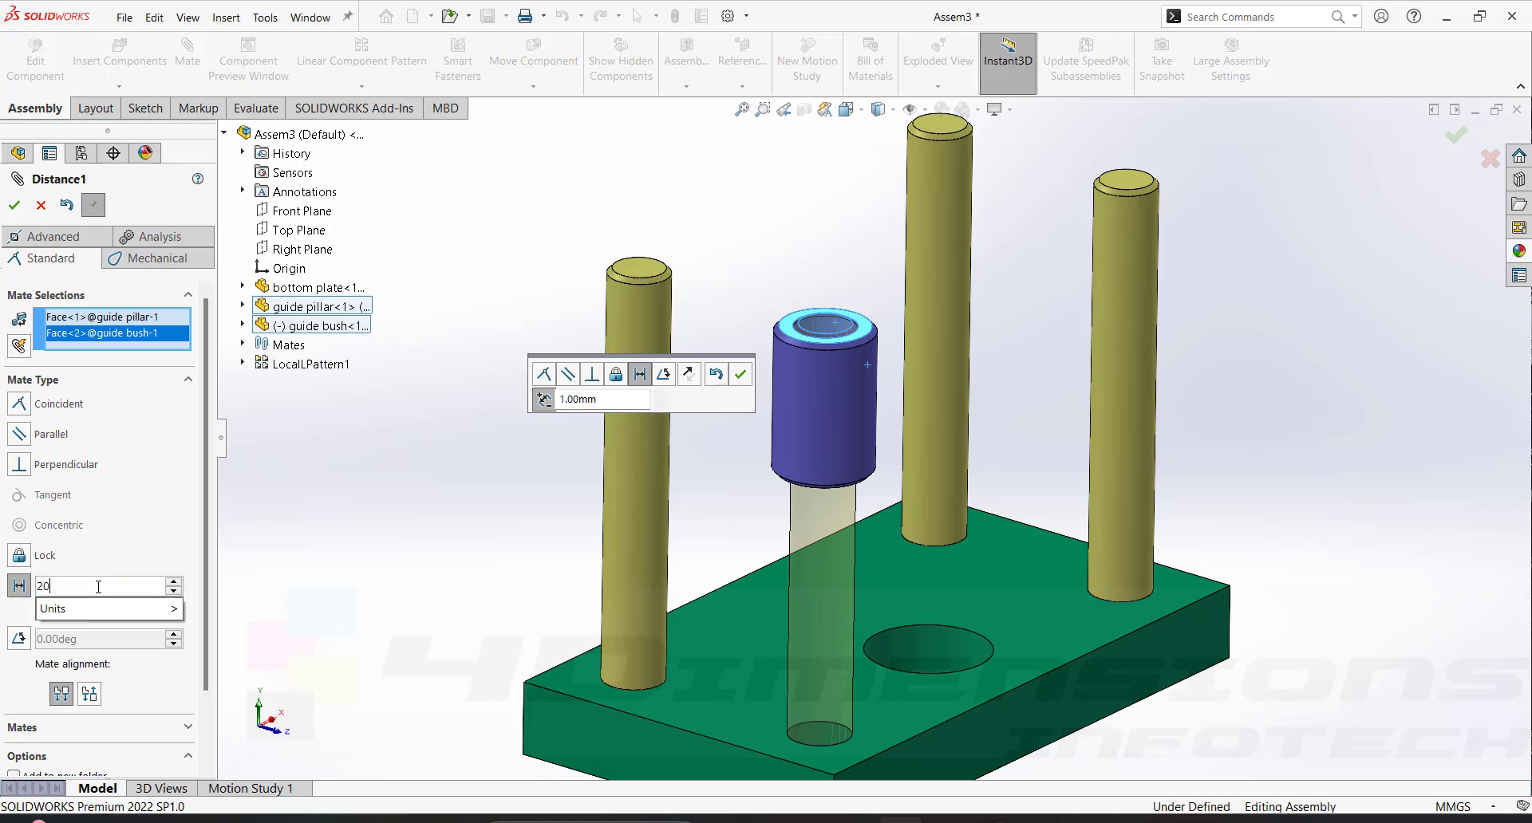
pyautogui.press('Return')
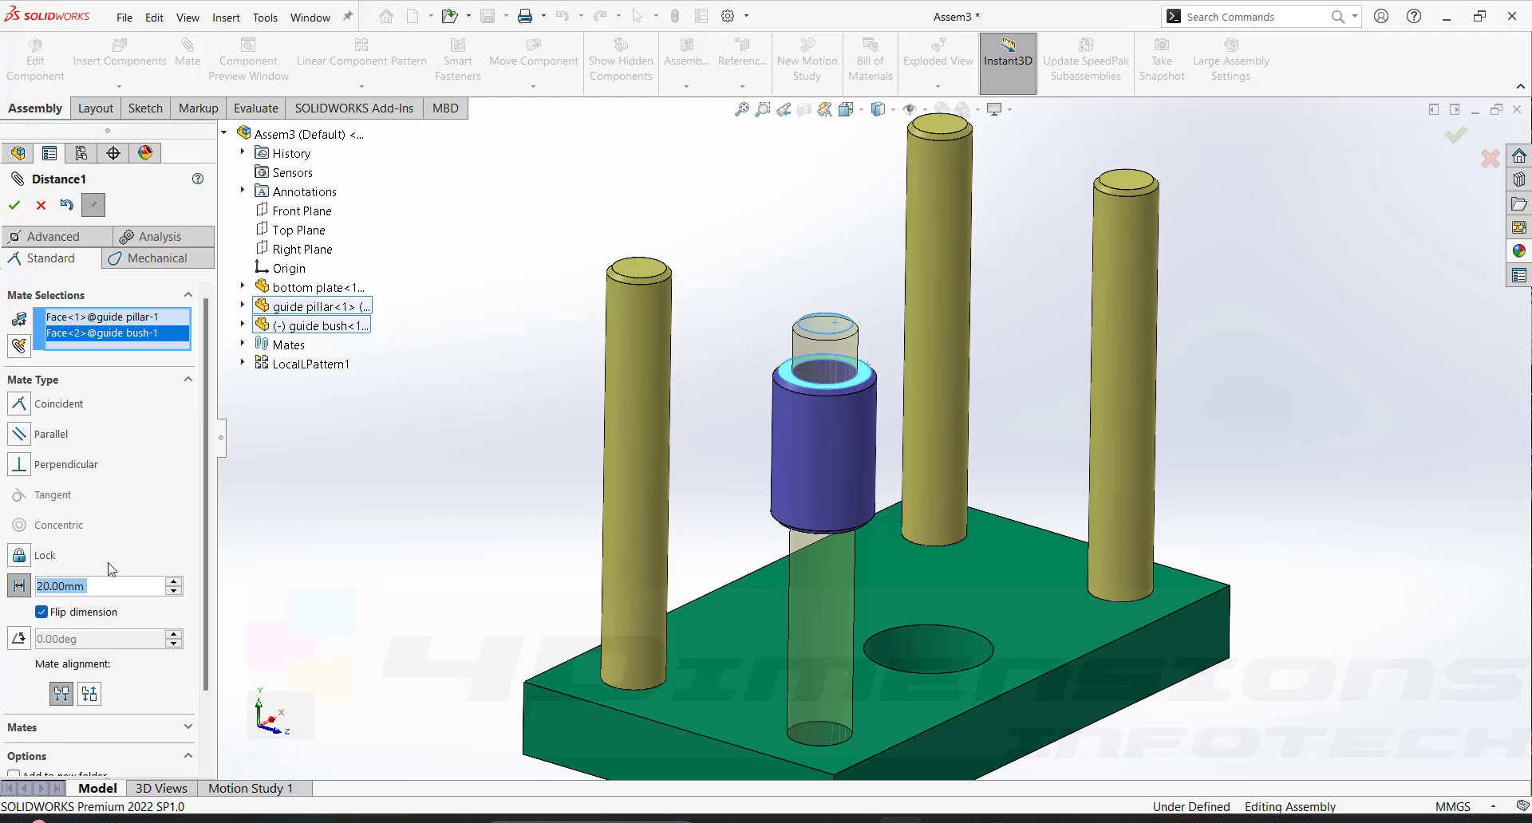
pyautogui.click(42, 613)
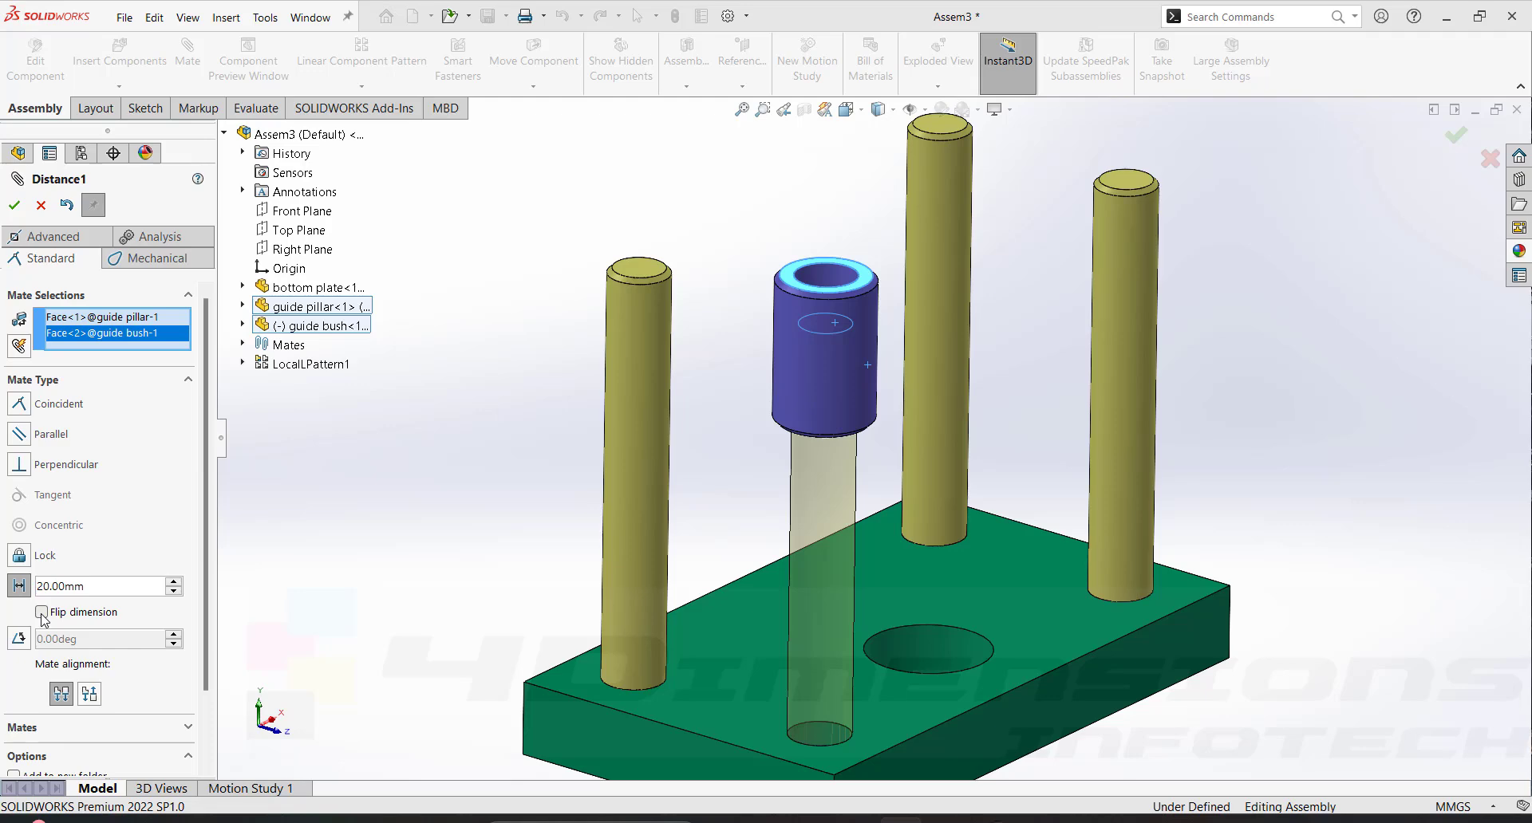
pyautogui.click(42, 613)
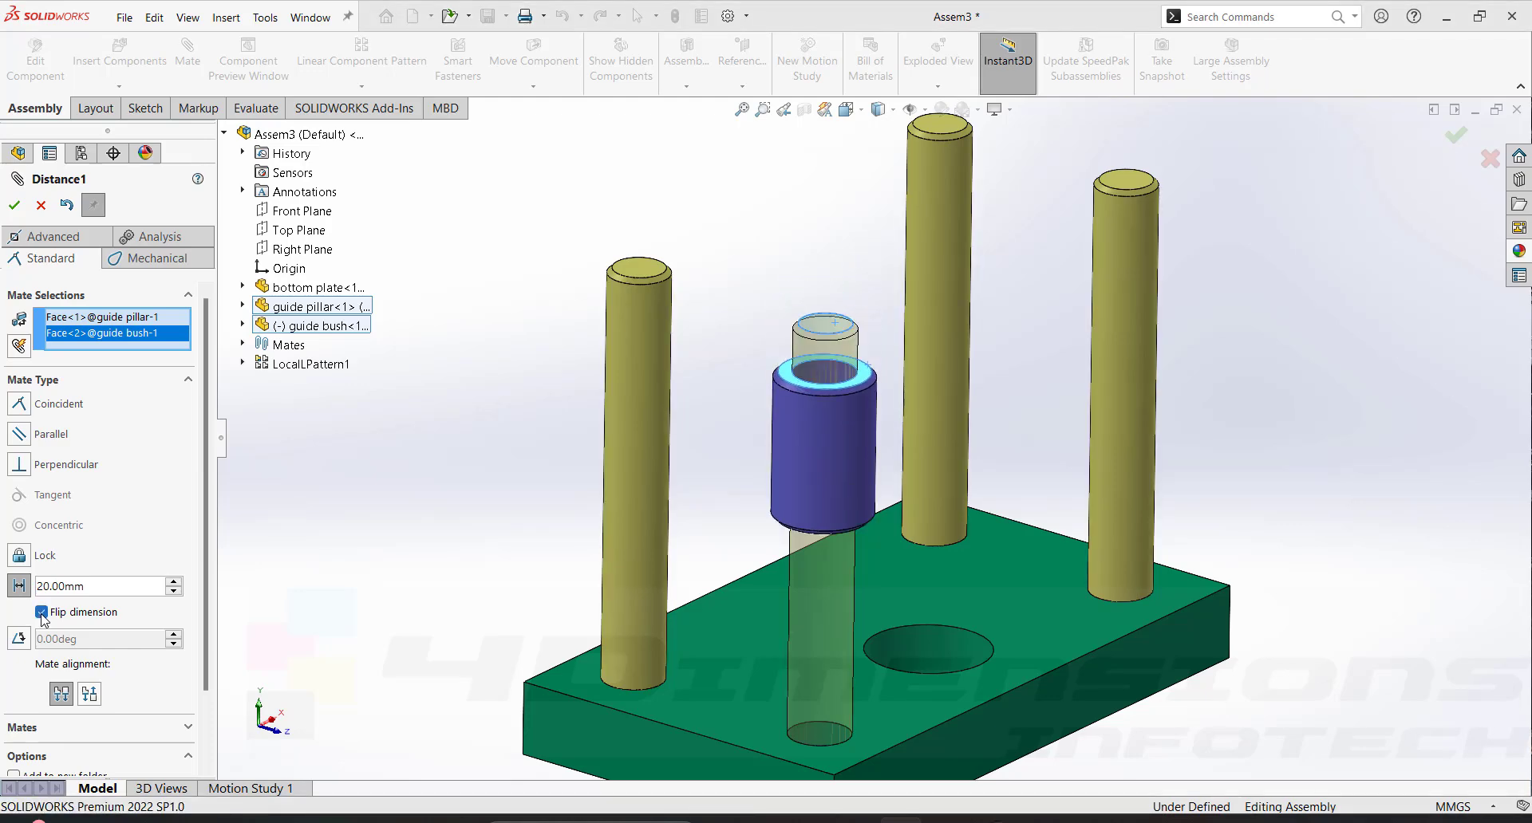
pyautogui.click(13, 208)
pyautogui.click(13, 208)
# Examine the guide bush's fit on the pillar, including its outer face and top chamfer, from close up and several angles
pyautogui.scroll(-6, 866, 395)
pyautogui.scroll(7, 745, 496)
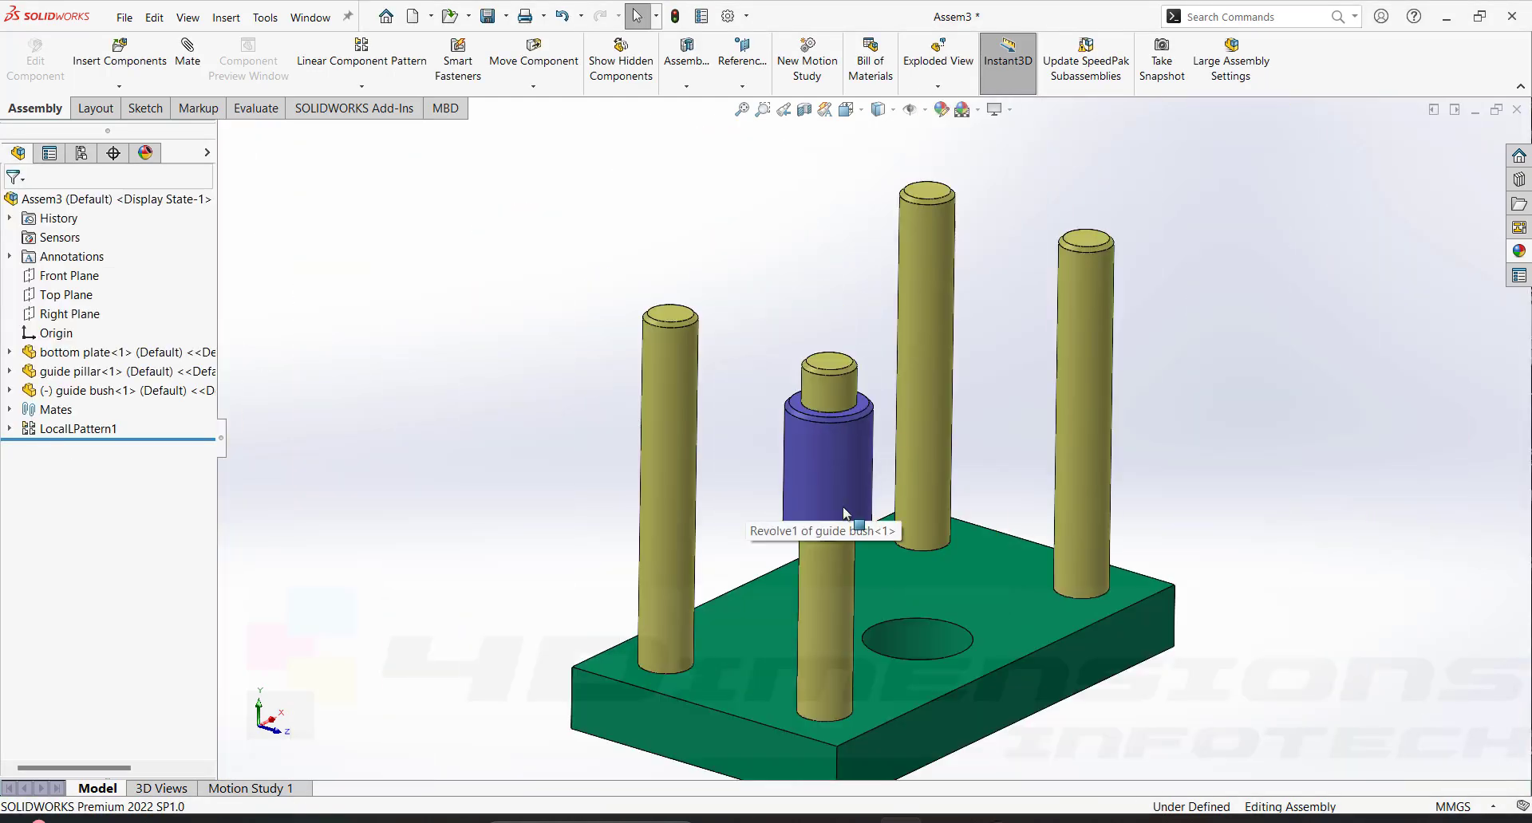
pyautogui.scroll(-1, 851, 521)
pyautogui.scroll(-4, 868, 437)
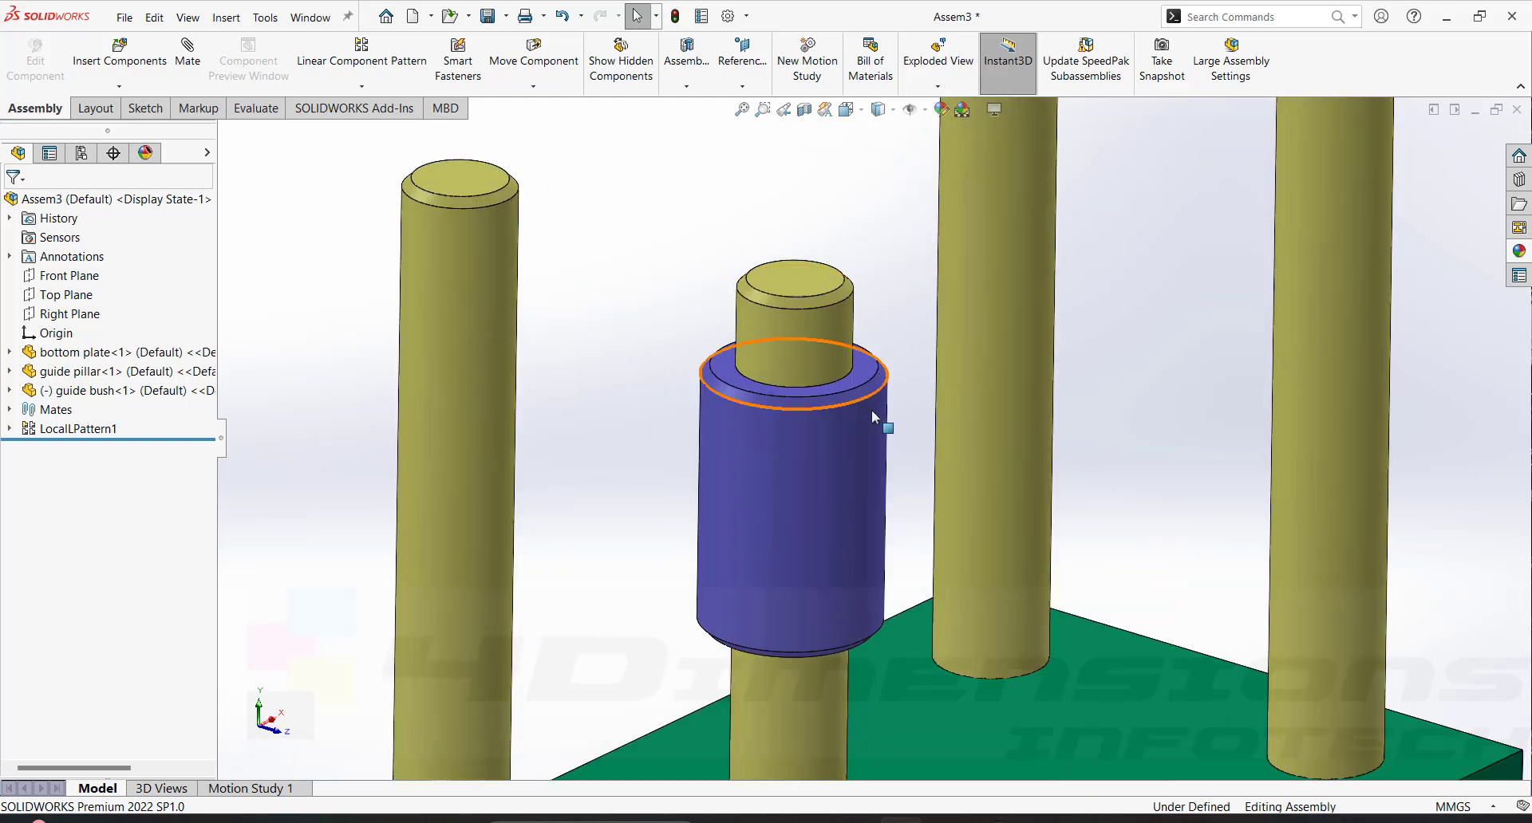
pyautogui.click(822, 443)
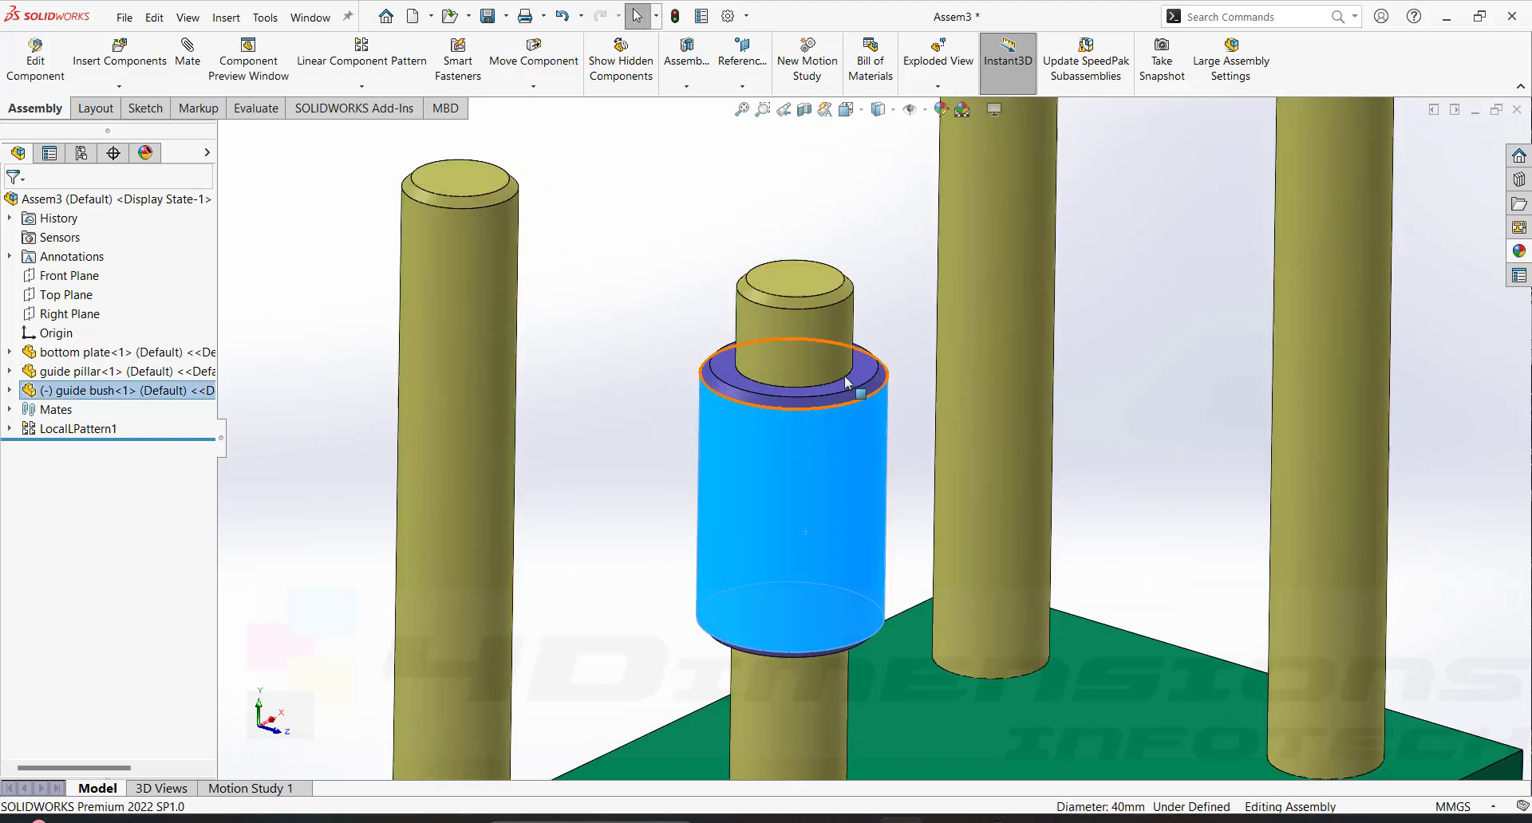
pyautogui.click(707, 200)
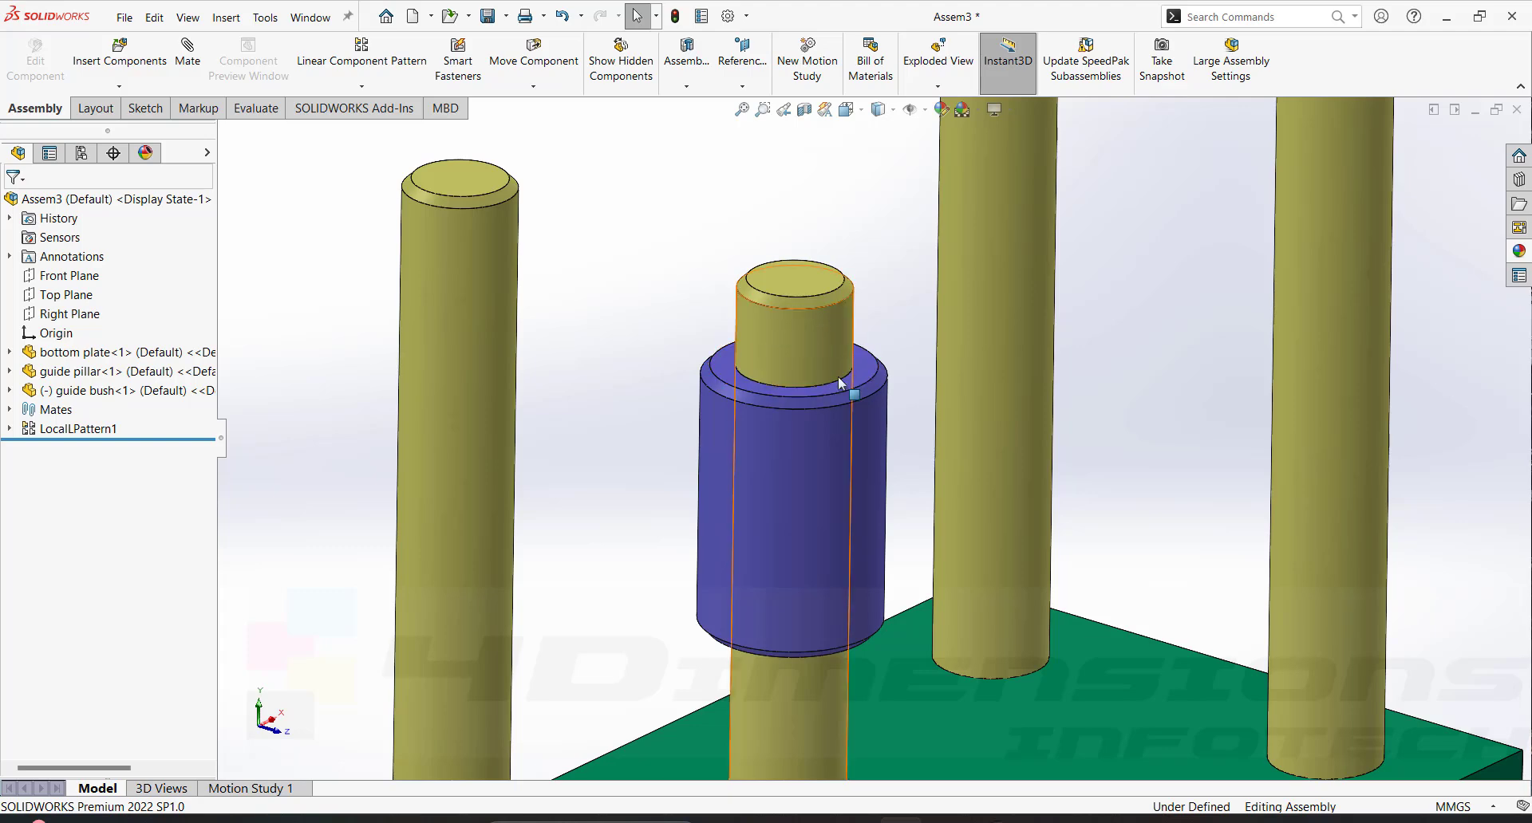
pyautogui.scroll(-5, 881, 450)
pyautogui.click(872, 415)
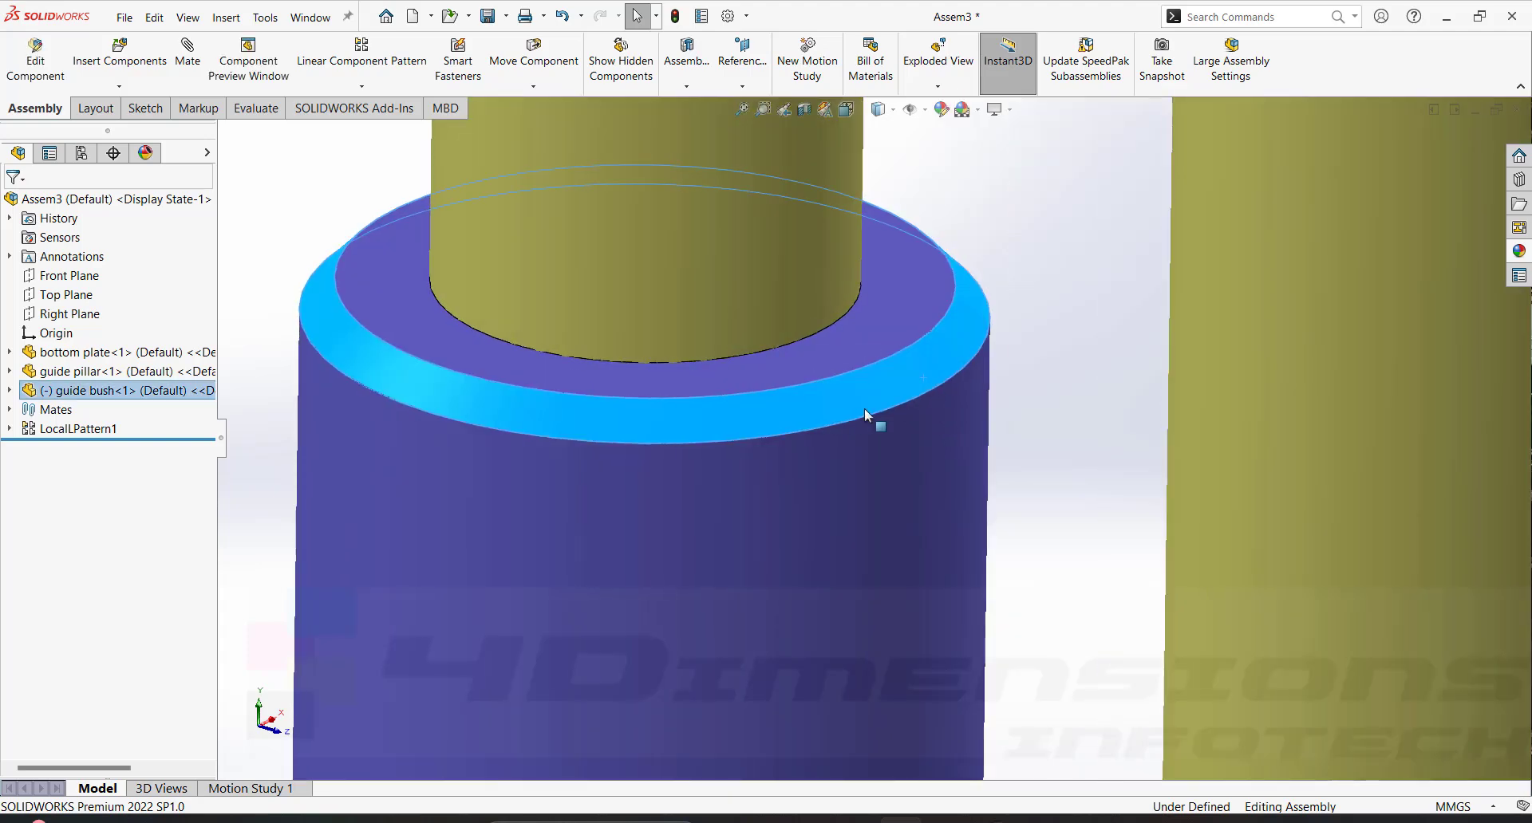
pyautogui.scroll(5, 847, 447)
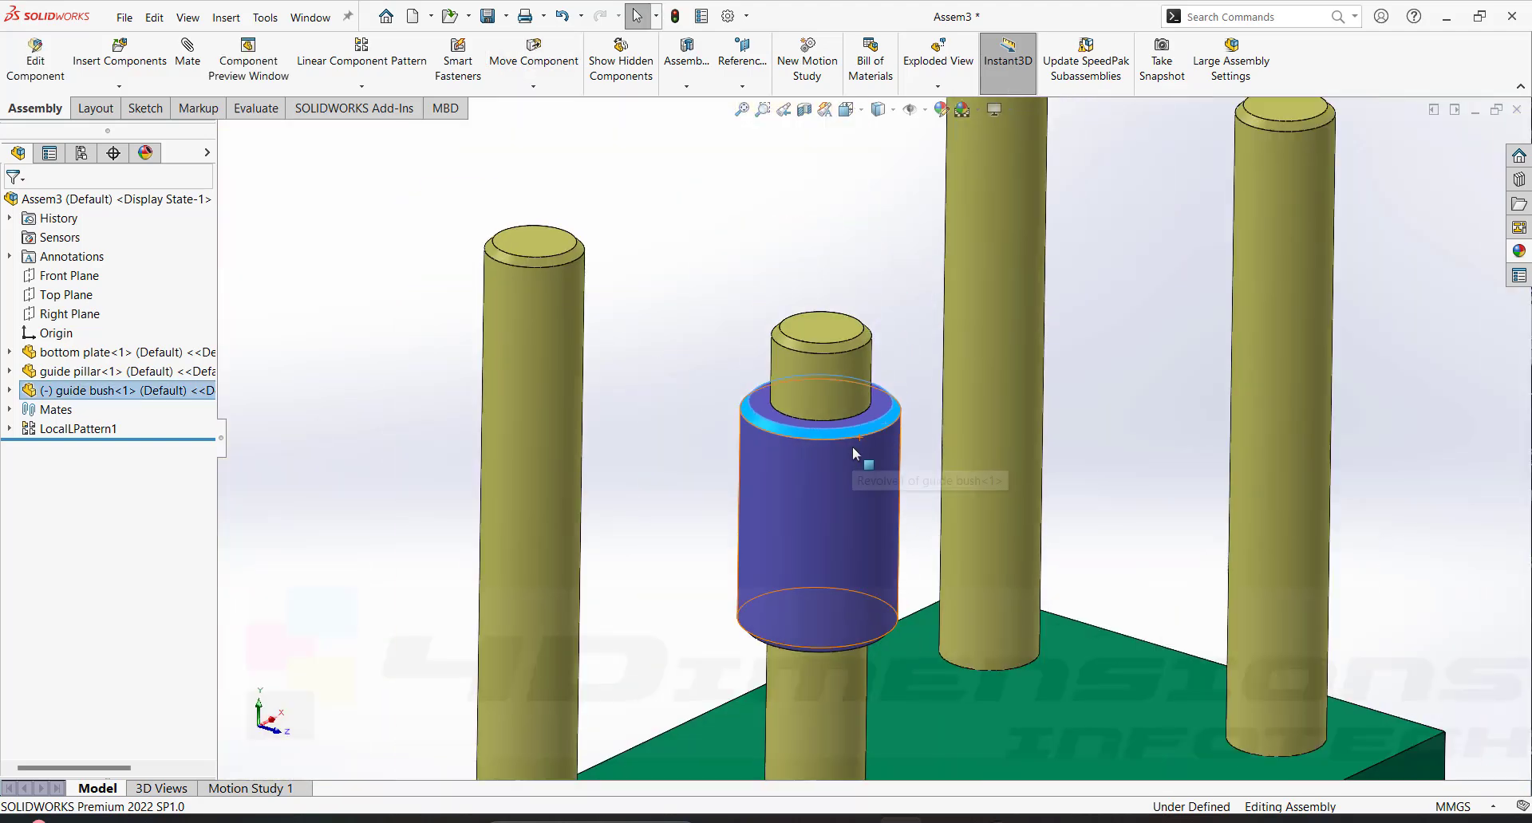
pyautogui.click(1043, 773)
pyautogui.keyDown('ctrl'); pyautogui.moveTo(1042, 766); pyautogui.dragTo(1032, 720, button='middle'); pyautogui.keyUp('ctrl')
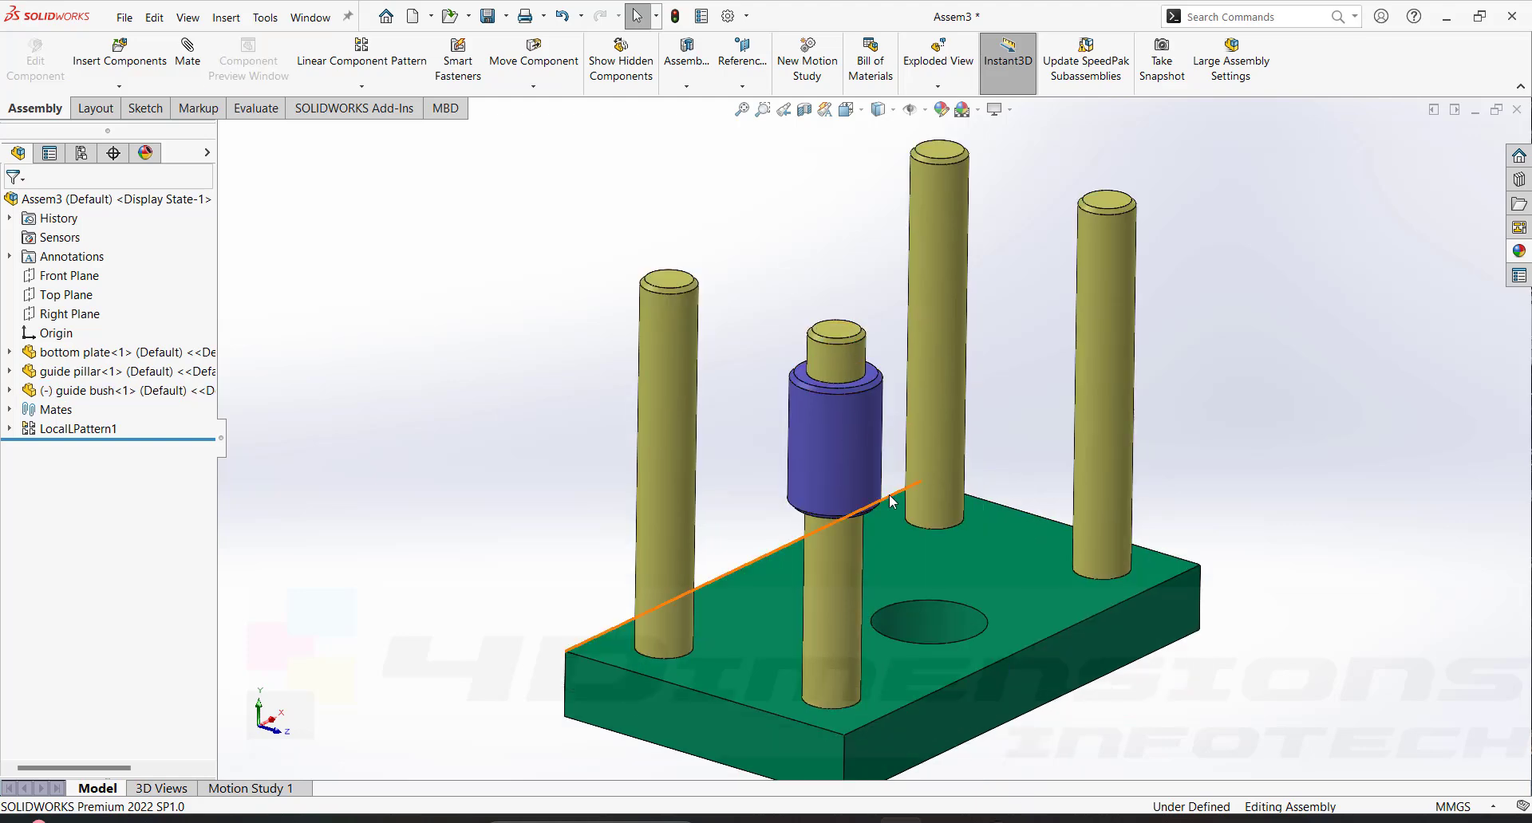
pyautogui.scroll(1, 896, 504)
pyautogui.moveTo(896, 510); pyautogui.dragTo(830, 479, button='middle')
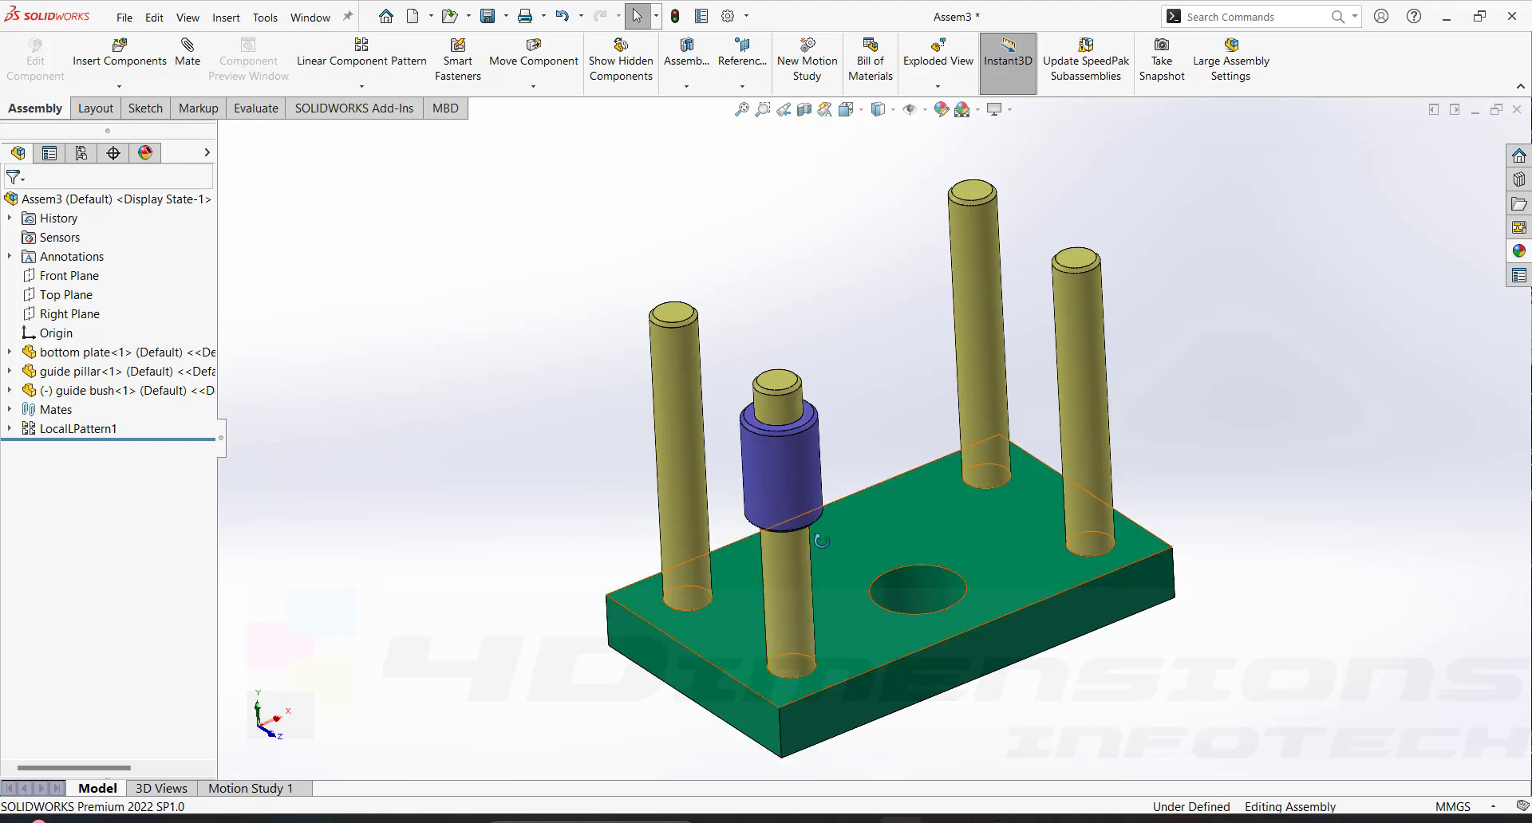
pyautogui.moveTo(834, 523); pyautogui.dragTo(845, 479, button='middle')
pyautogui.scroll(1, 845, 450)
# Lock the rotation in the guide bush's concentric mate from its list of mates
pyautogui.click(815, 429)
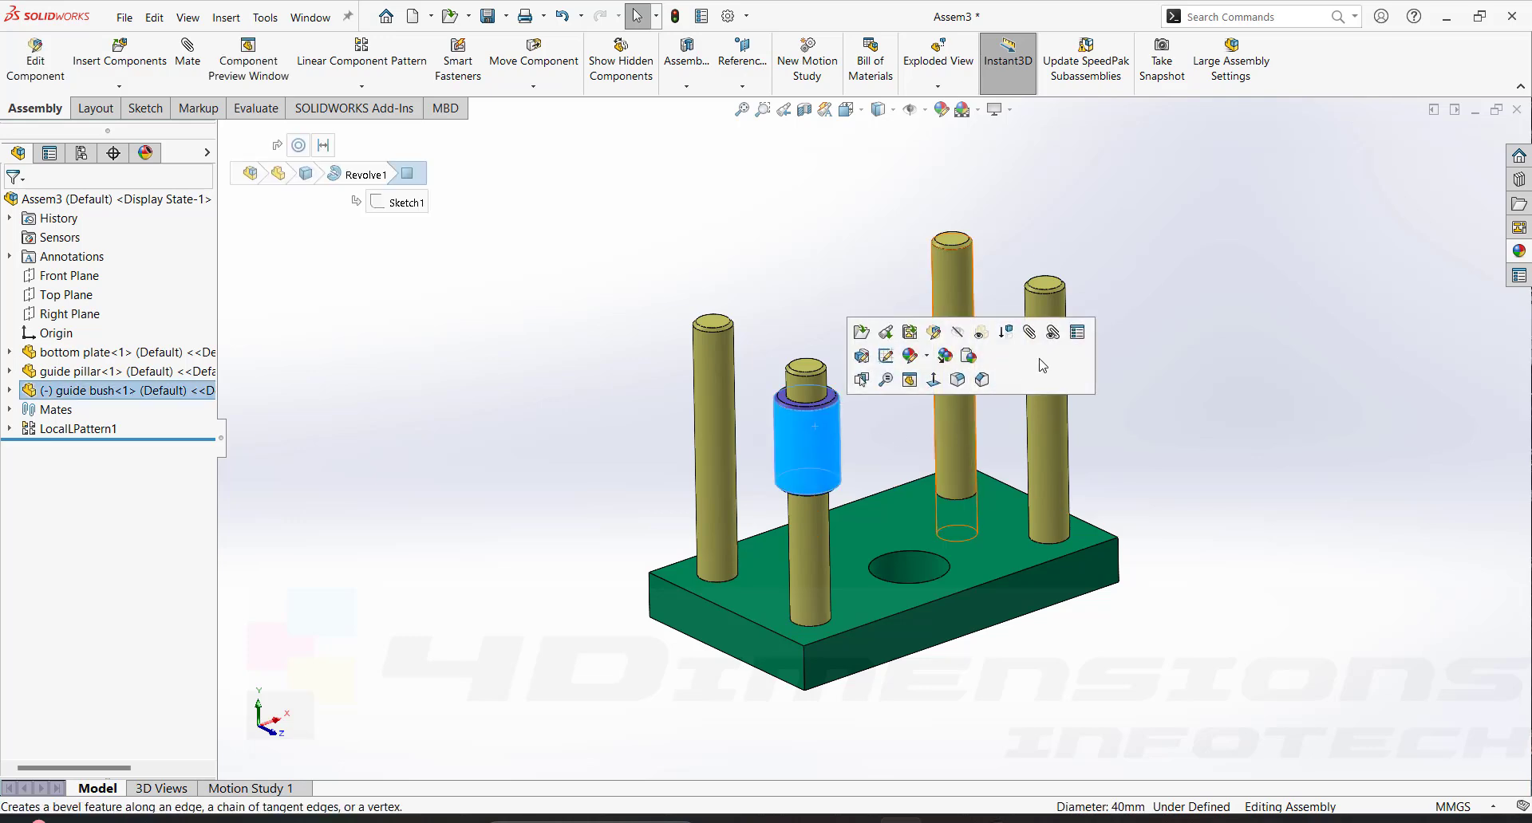
pyautogui.click(1053, 333)
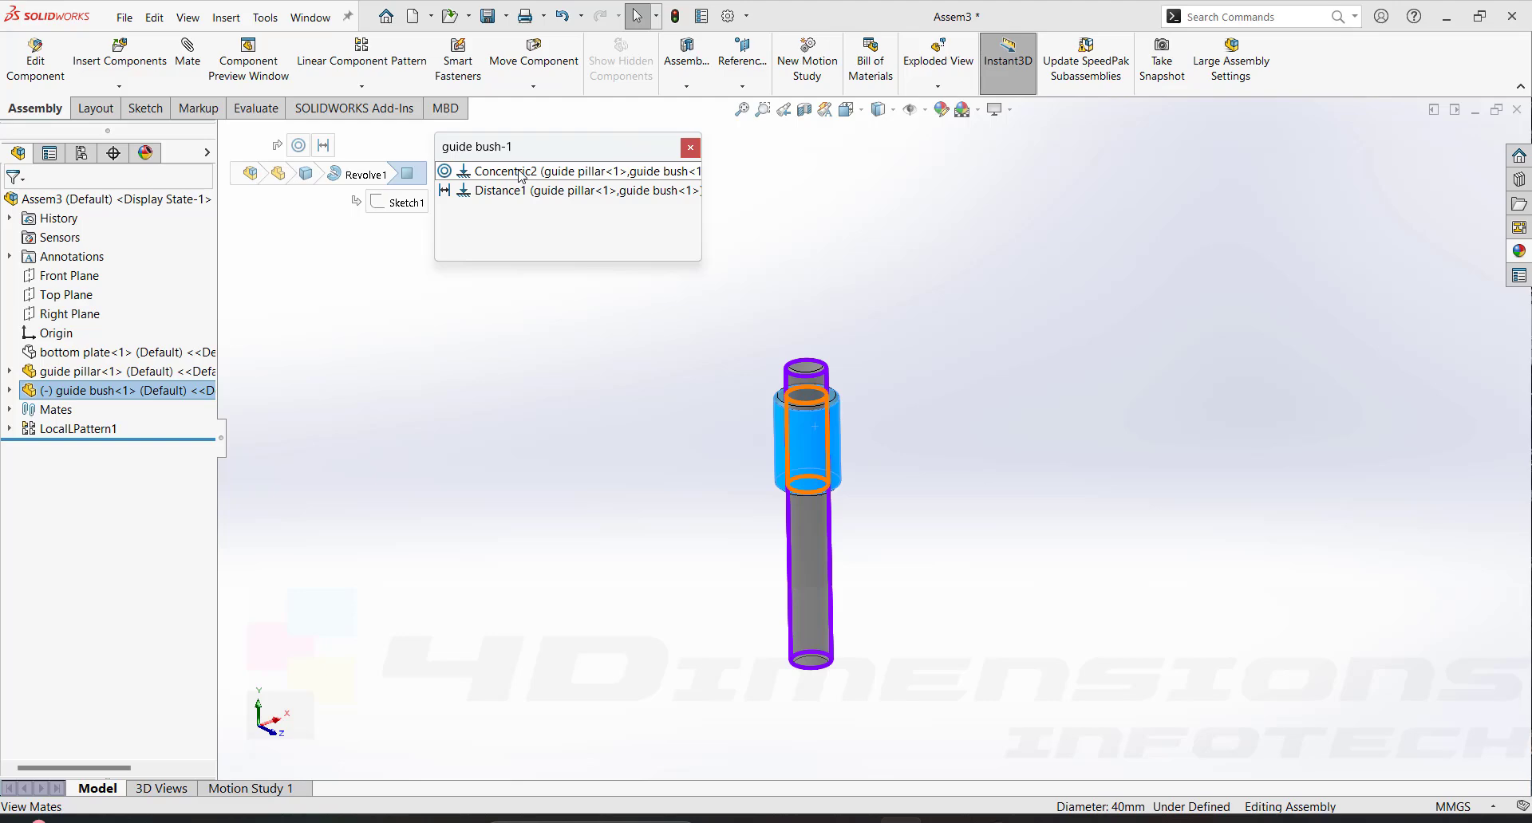
pyautogui.rightClick(521, 174)
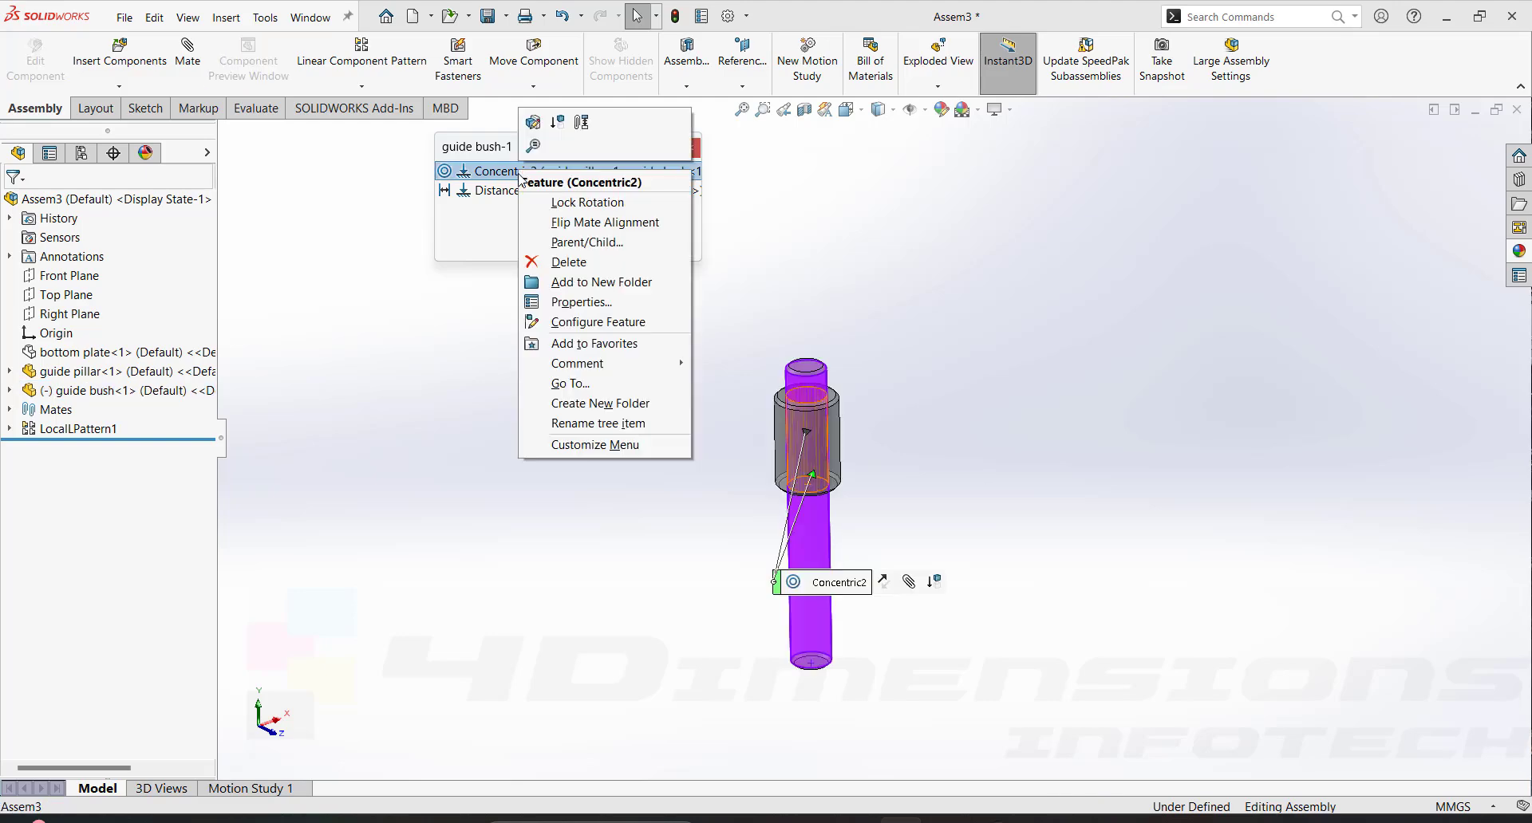
pyautogui.click(589, 203)
pyautogui.click(748, 280)
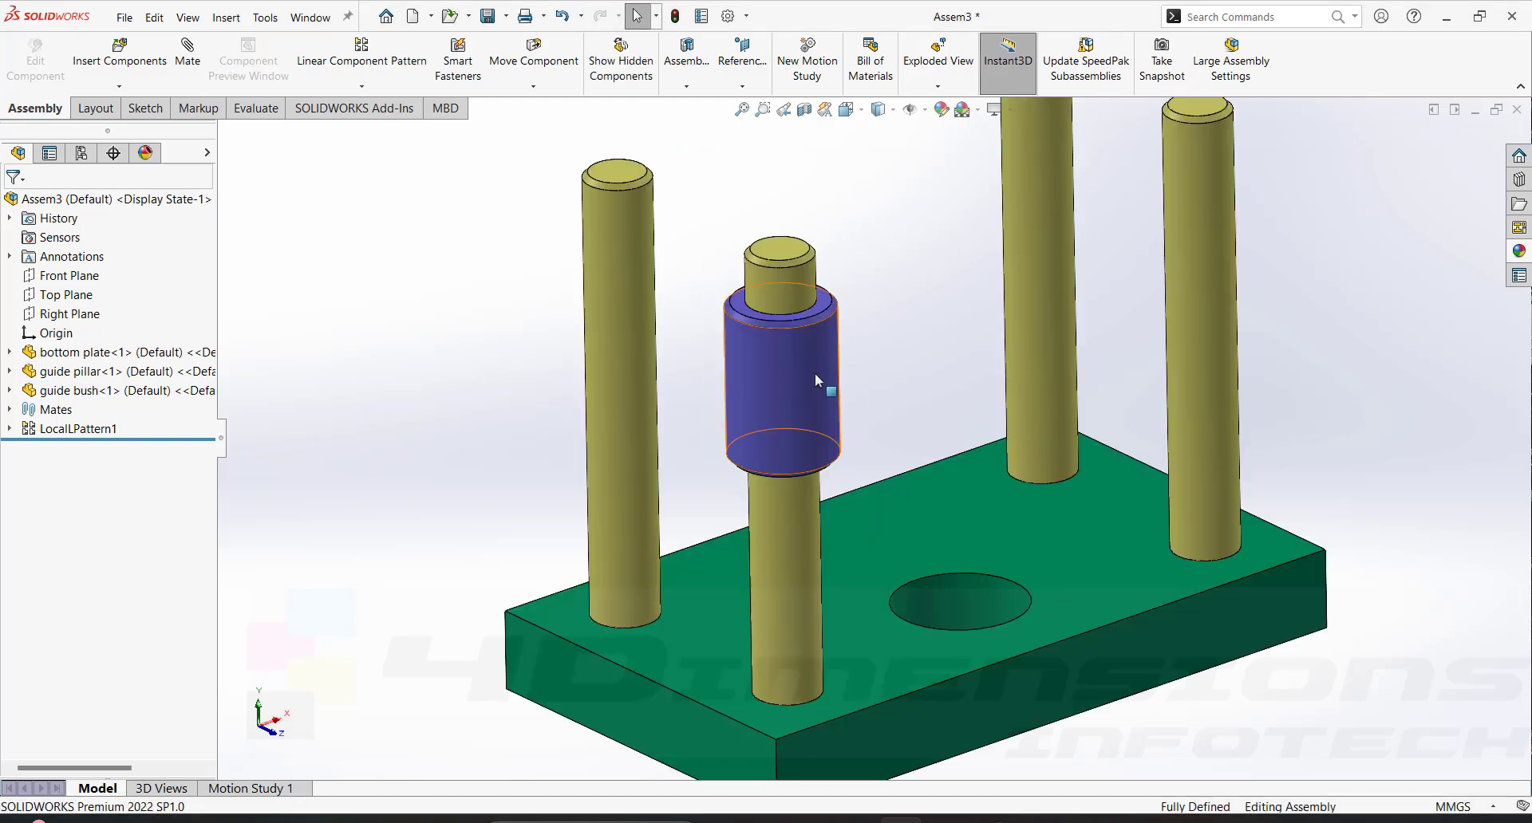
pyautogui.click(806, 375)
pyautogui.press('Escape')
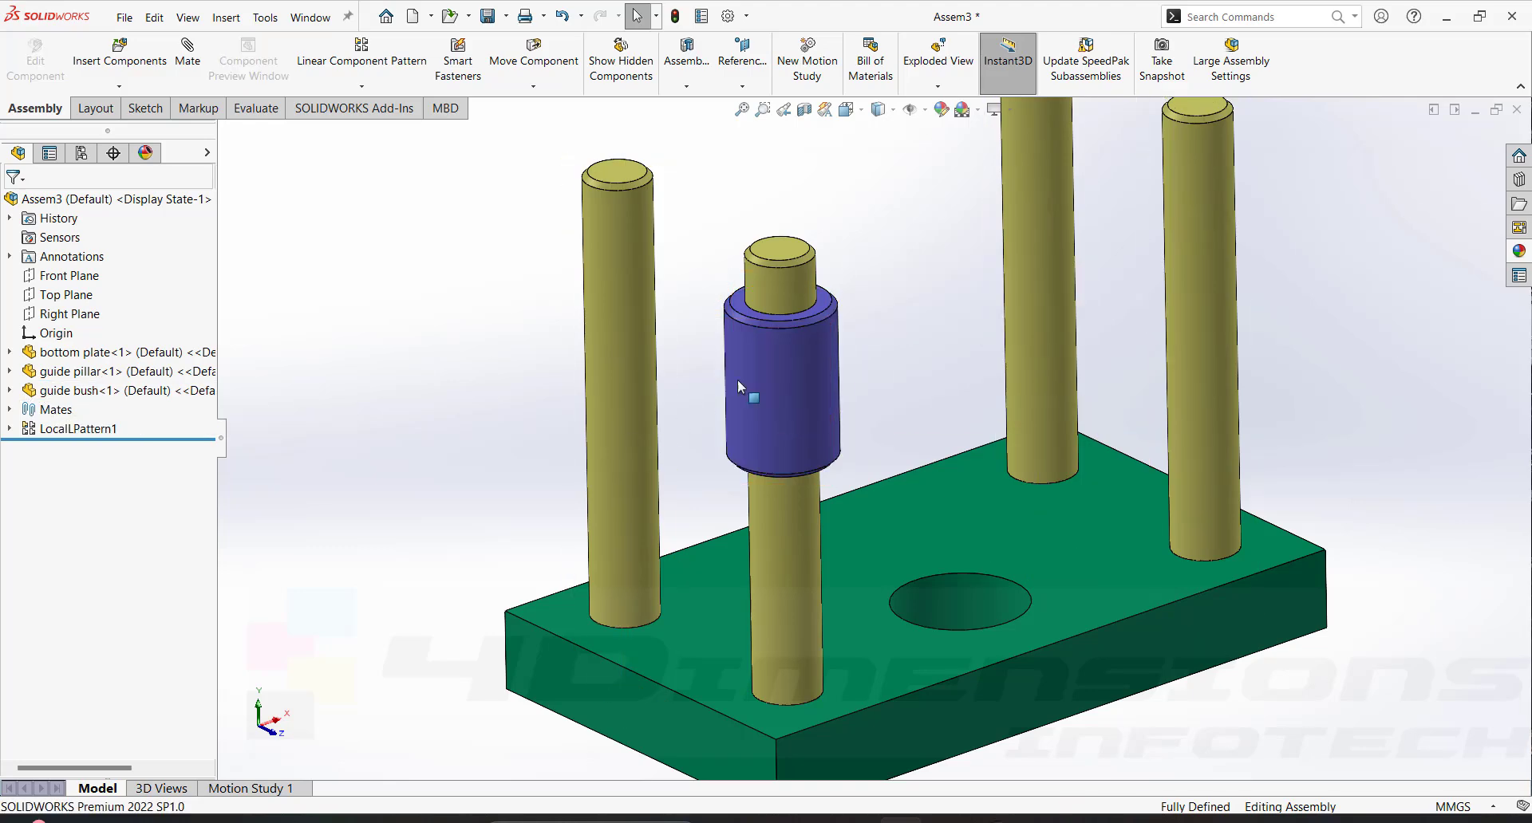
# Unlock the rotation in the guide bush's concentric mate
pyautogui.click(769, 362)
pyautogui.click(828, 356)
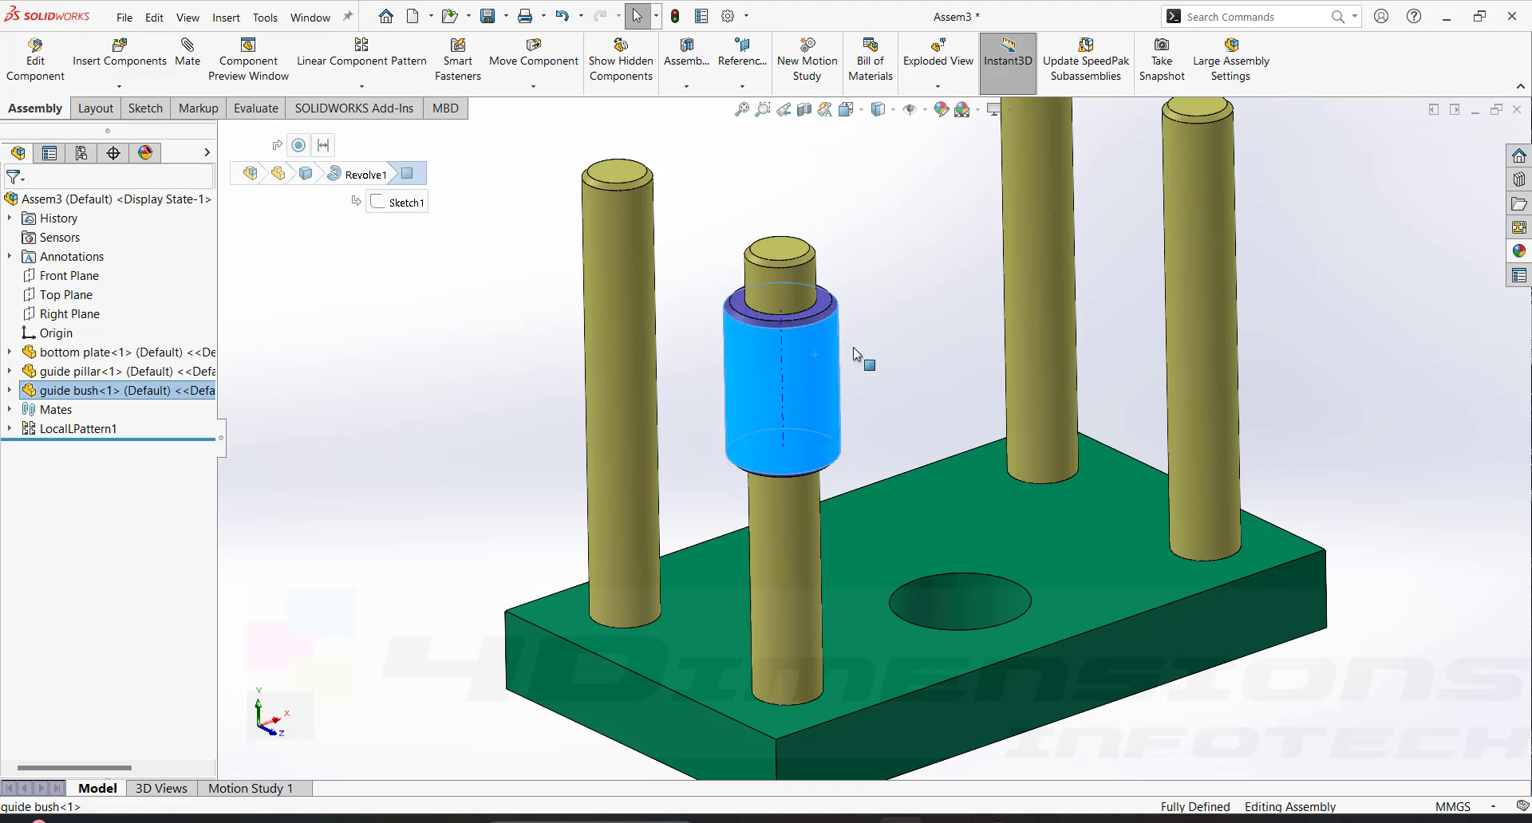
pyautogui.click(1042, 263)
pyautogui.rightClick(550, 175)
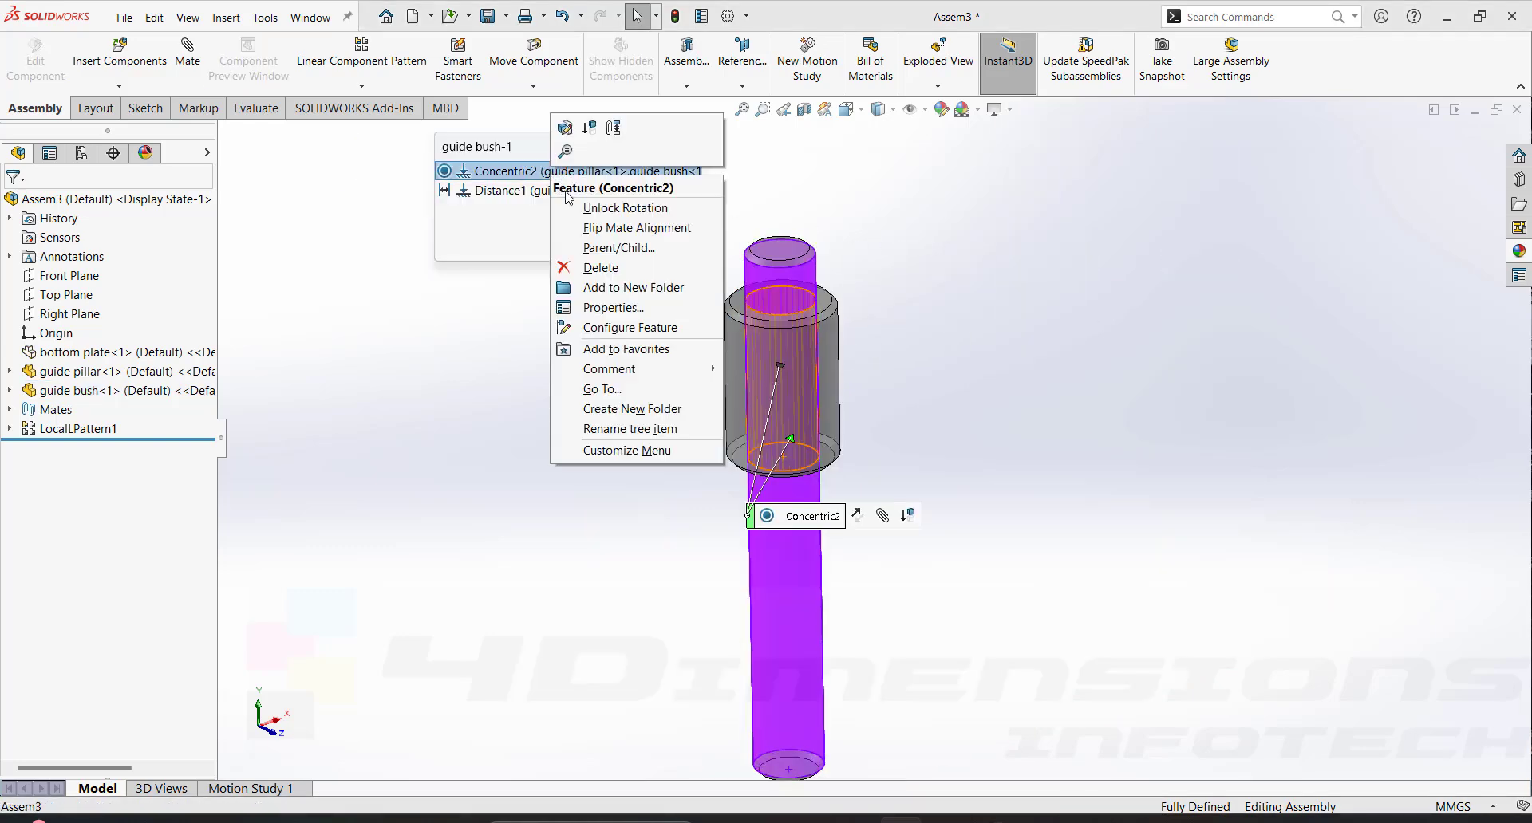
pyautogui.click(604, 211)
pyautogui.click(467, 405)
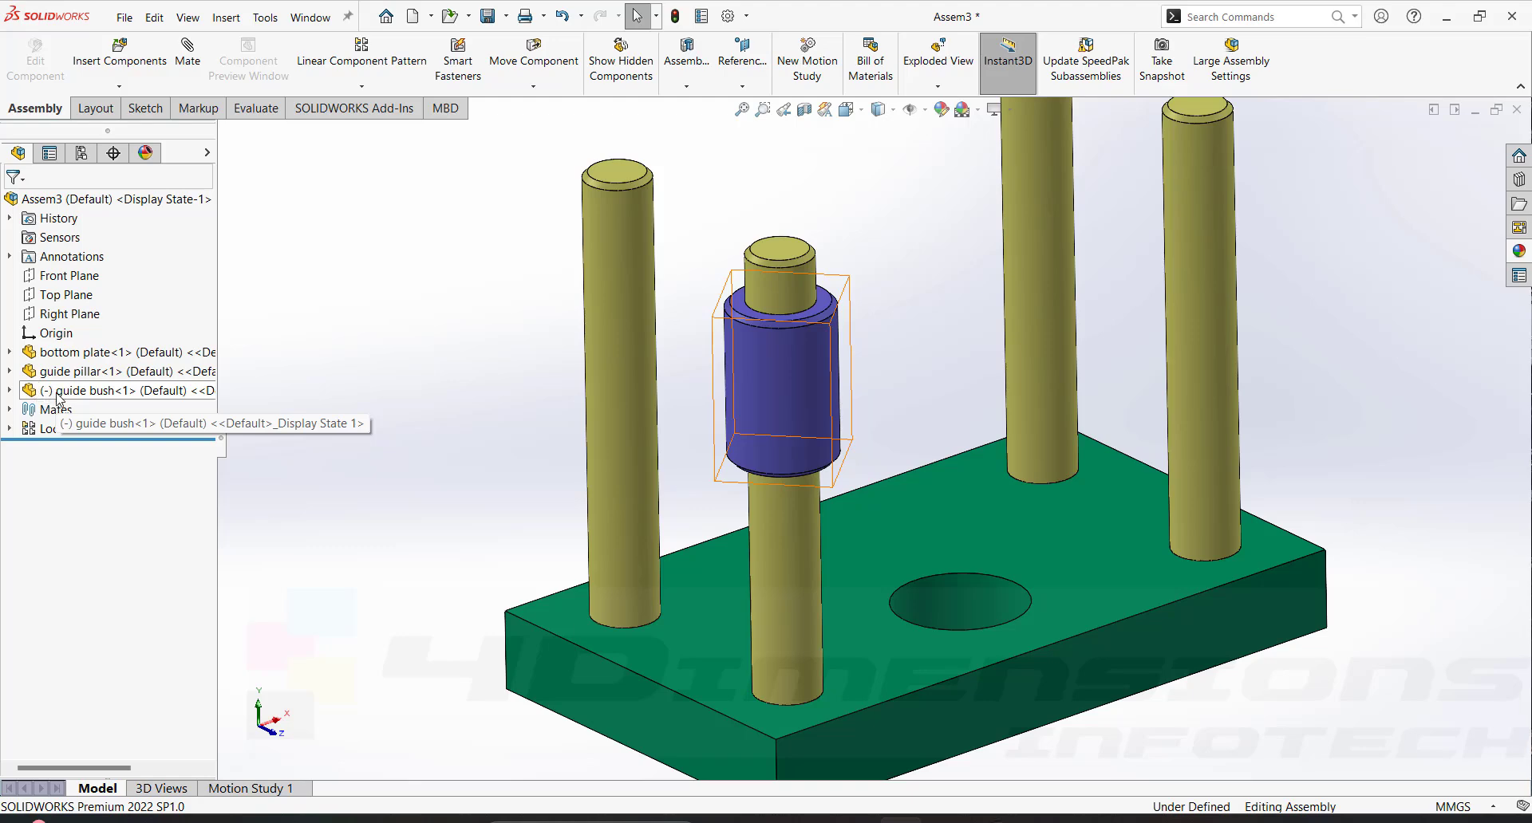
# Lock the rotation again in the concentric mate between the guide bush and guide pillar, and close the mate list
pyautogui.click(300, 389)
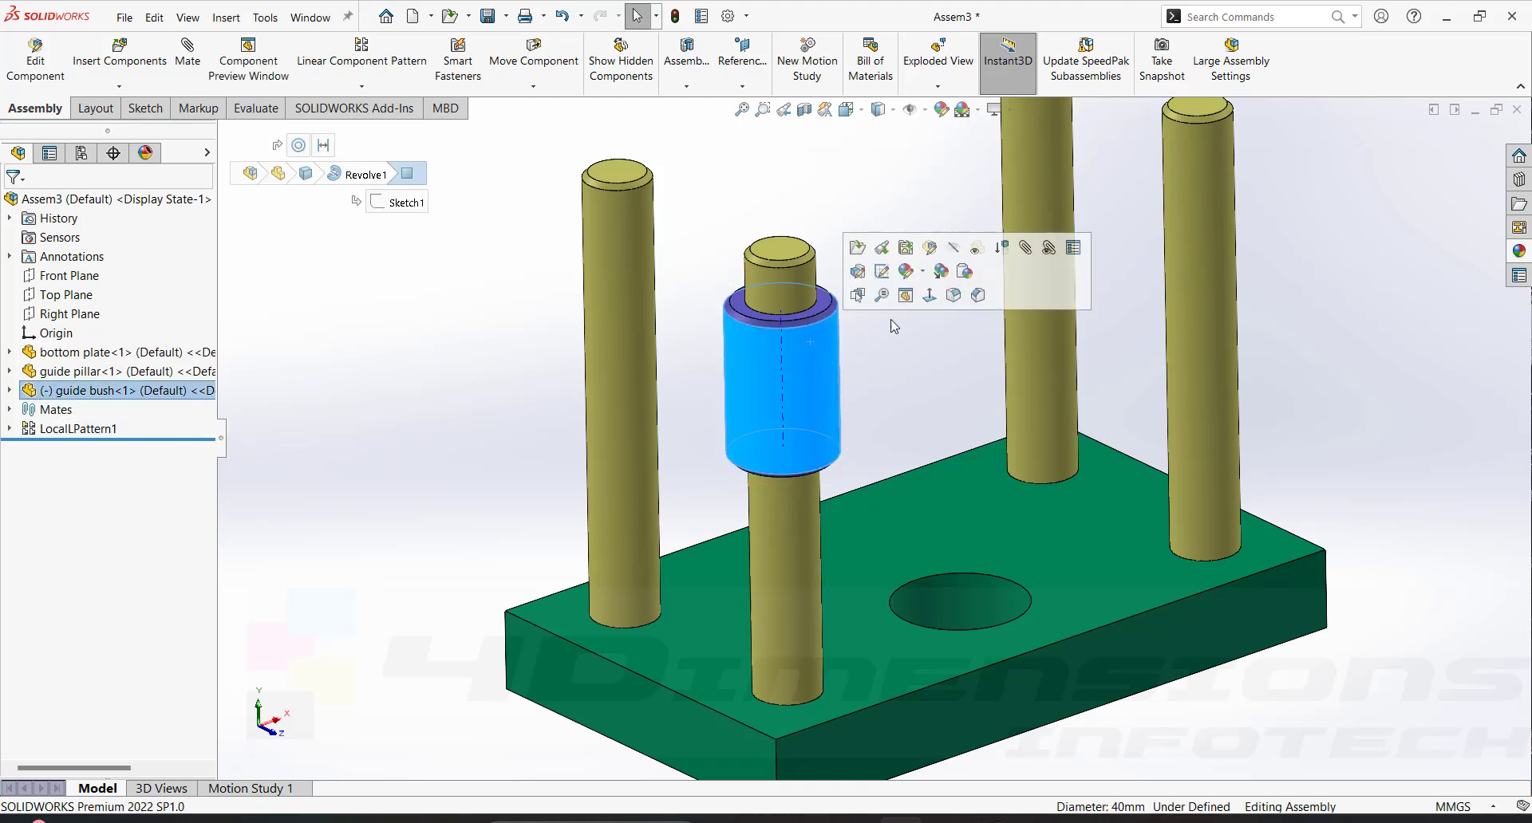
pyautogui.click(1048, 256)
pyautogui.rightClick(519, 171)
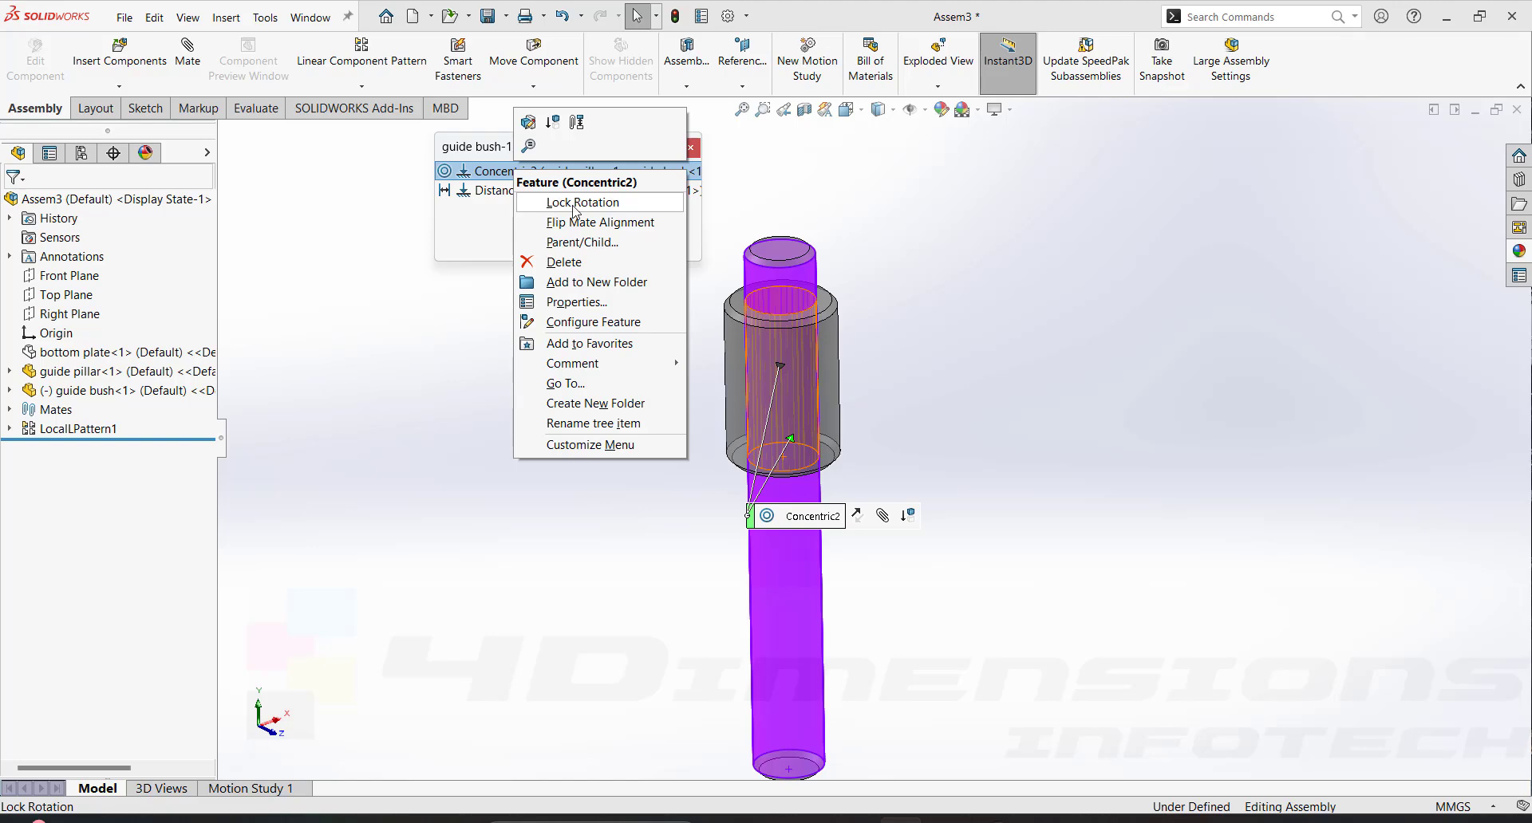
pyautogui.click(580, 203)
pyautogui.click(691, 147)
pyautogui.click(600, 351)
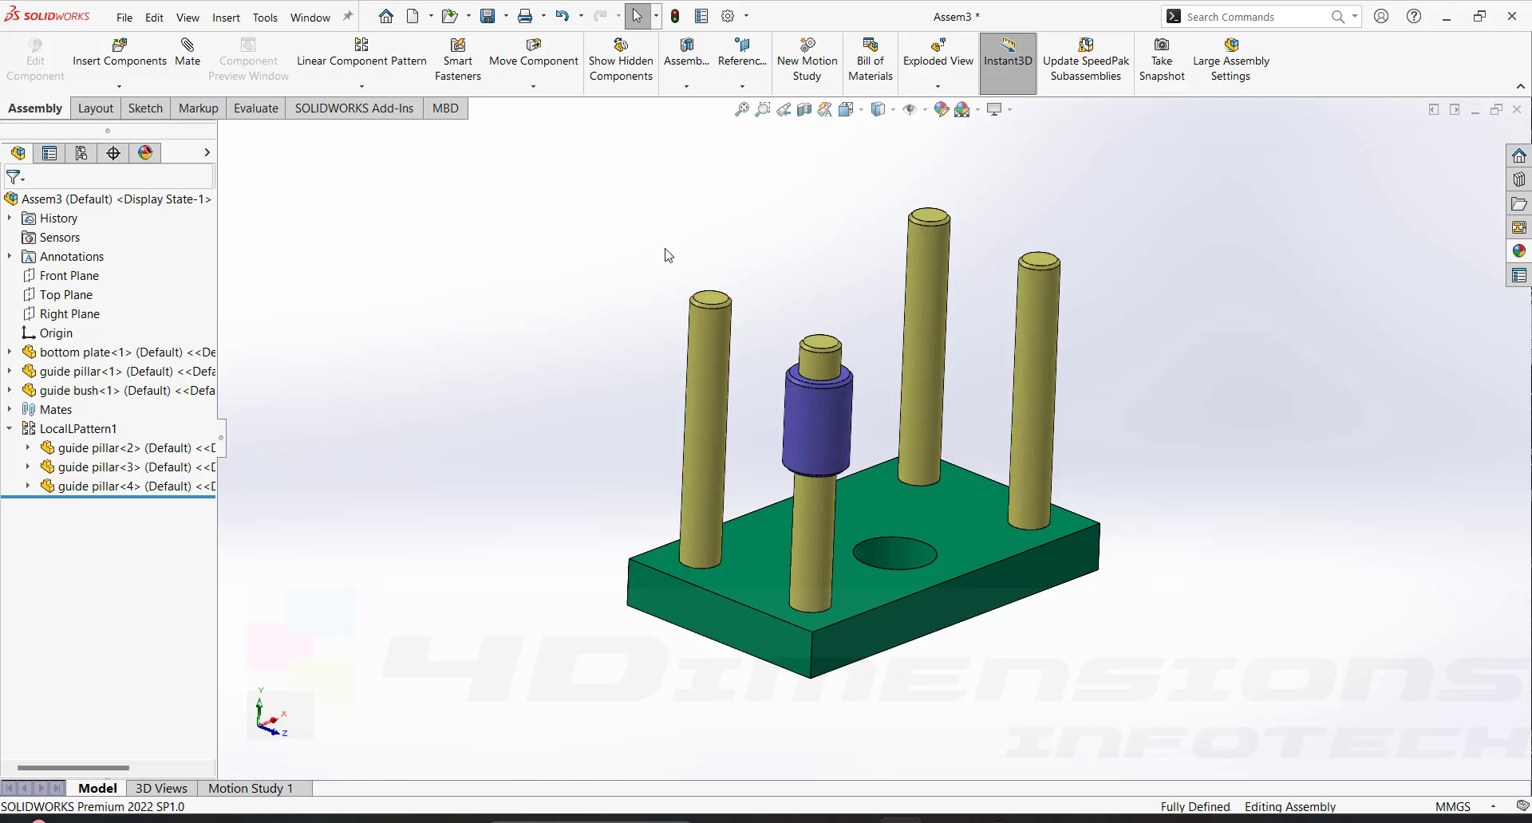
# Start a linear component pattern for the guide bush, using the bottom plate's short and long top edges as its two directions
pyautogui.click(362, 86)
pyautogui.click(351, 103)
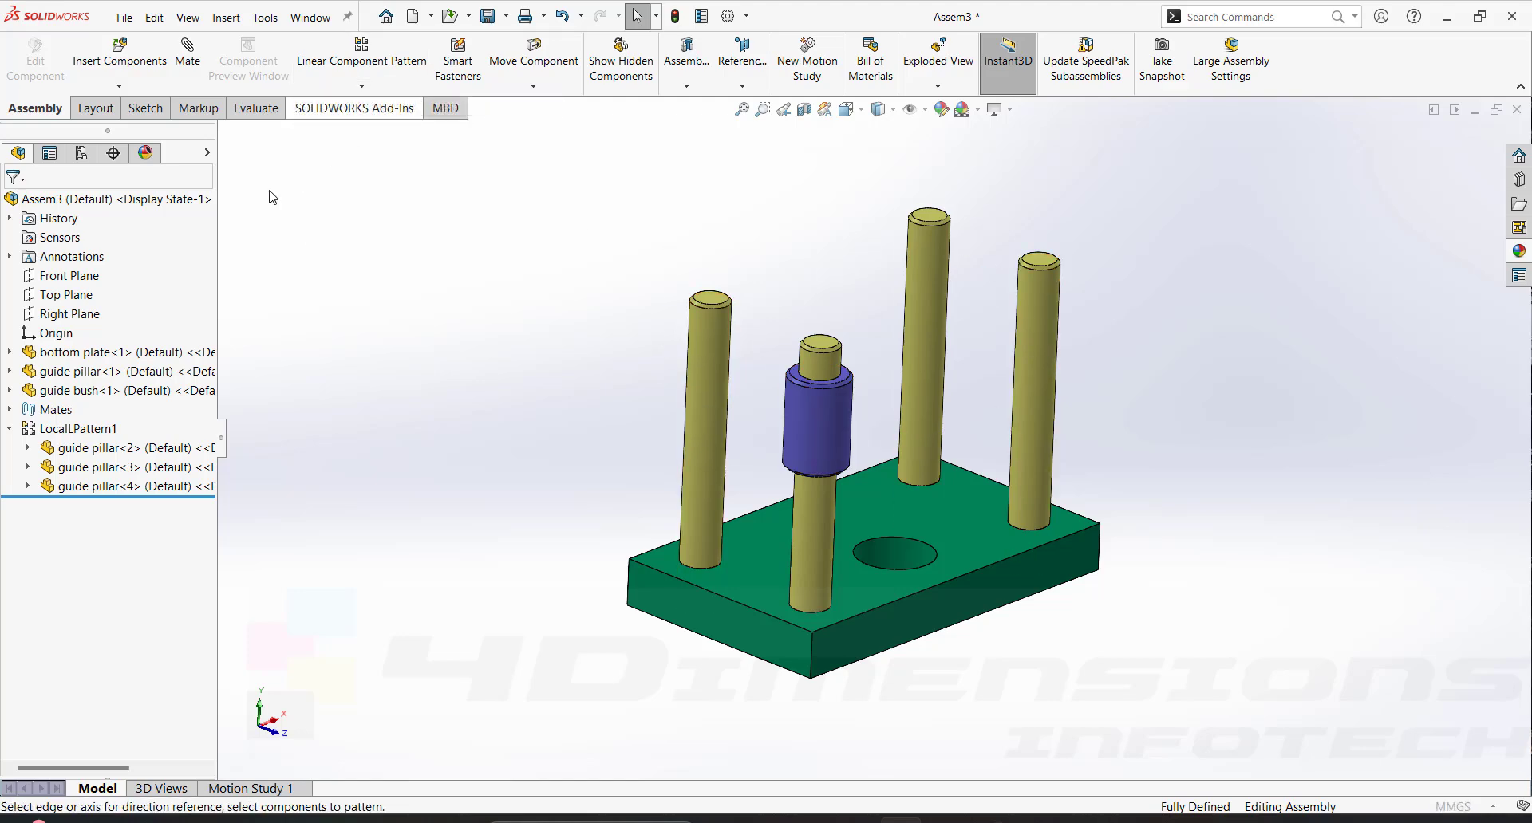
pyautogui.click(749, 605)
pyautogui.click(741, 514)
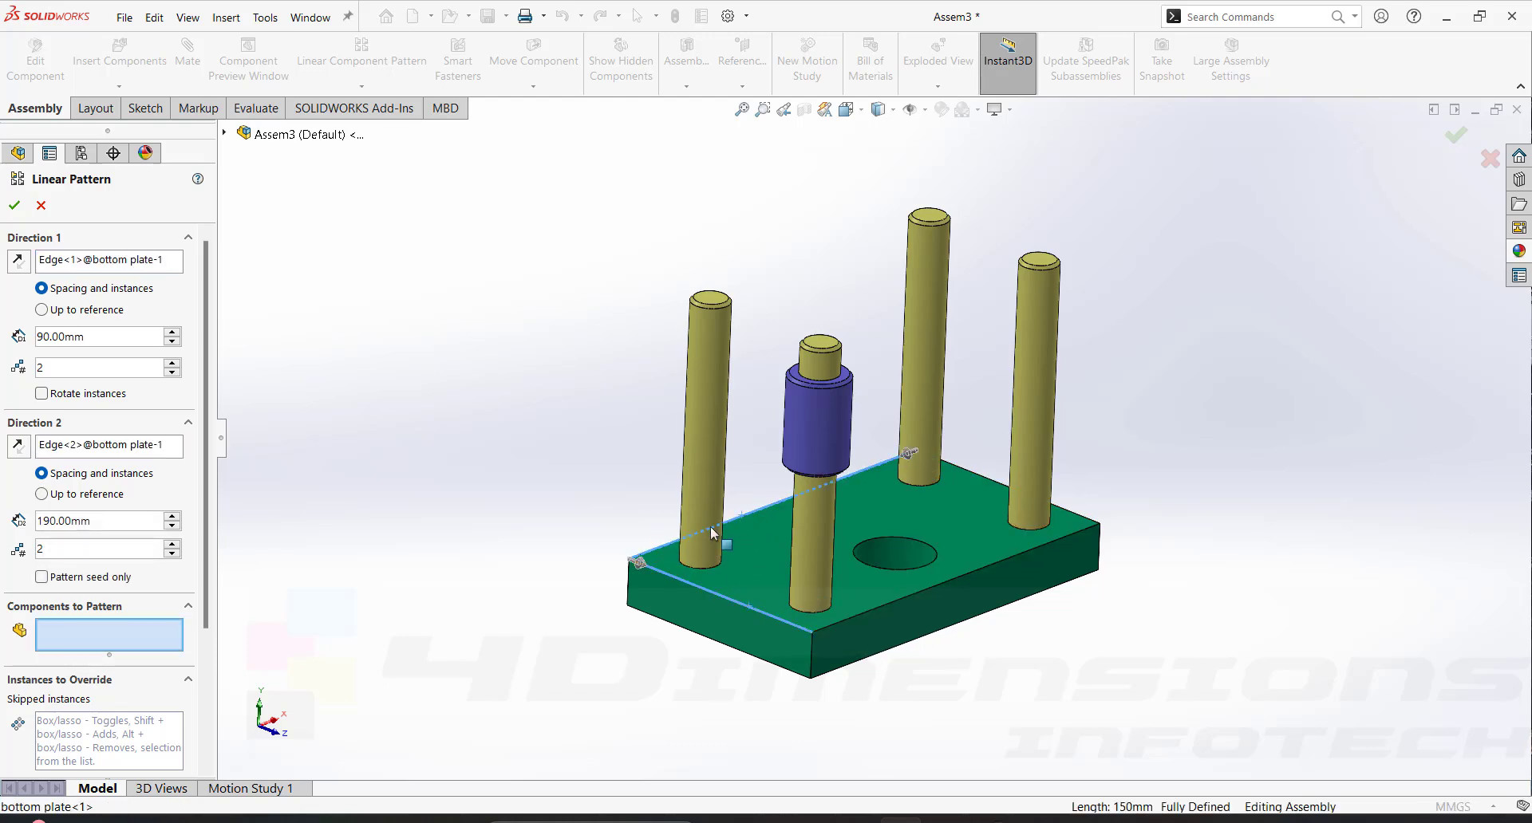
# Reverse both pattern directions and pattern the guide bush onto all four pillars, two instances each at 90 mm and 190 mm spacing
pyautogui.click(638, 564)
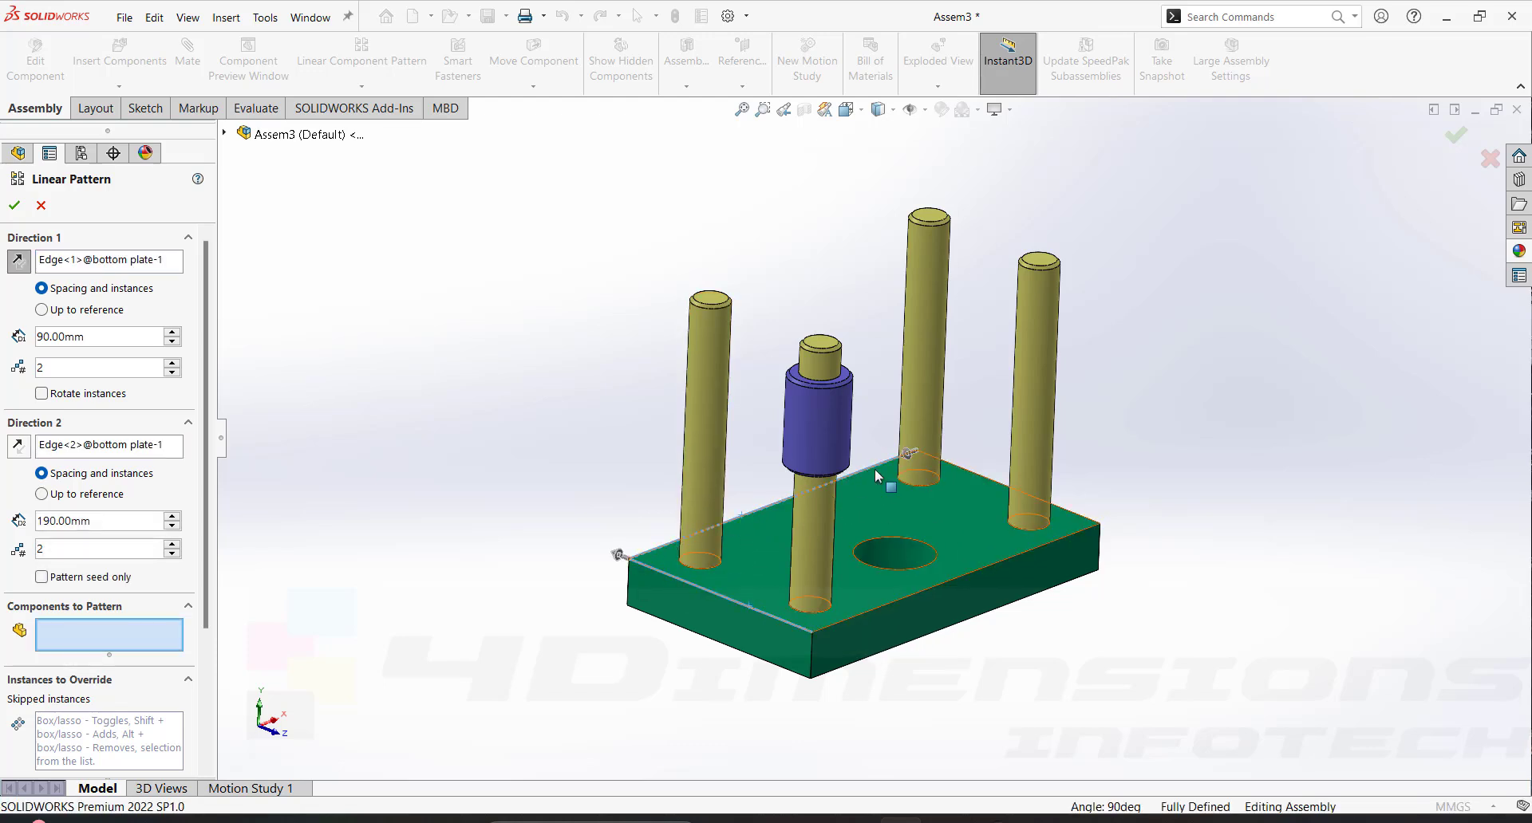
pyautogui.click(907, 457)
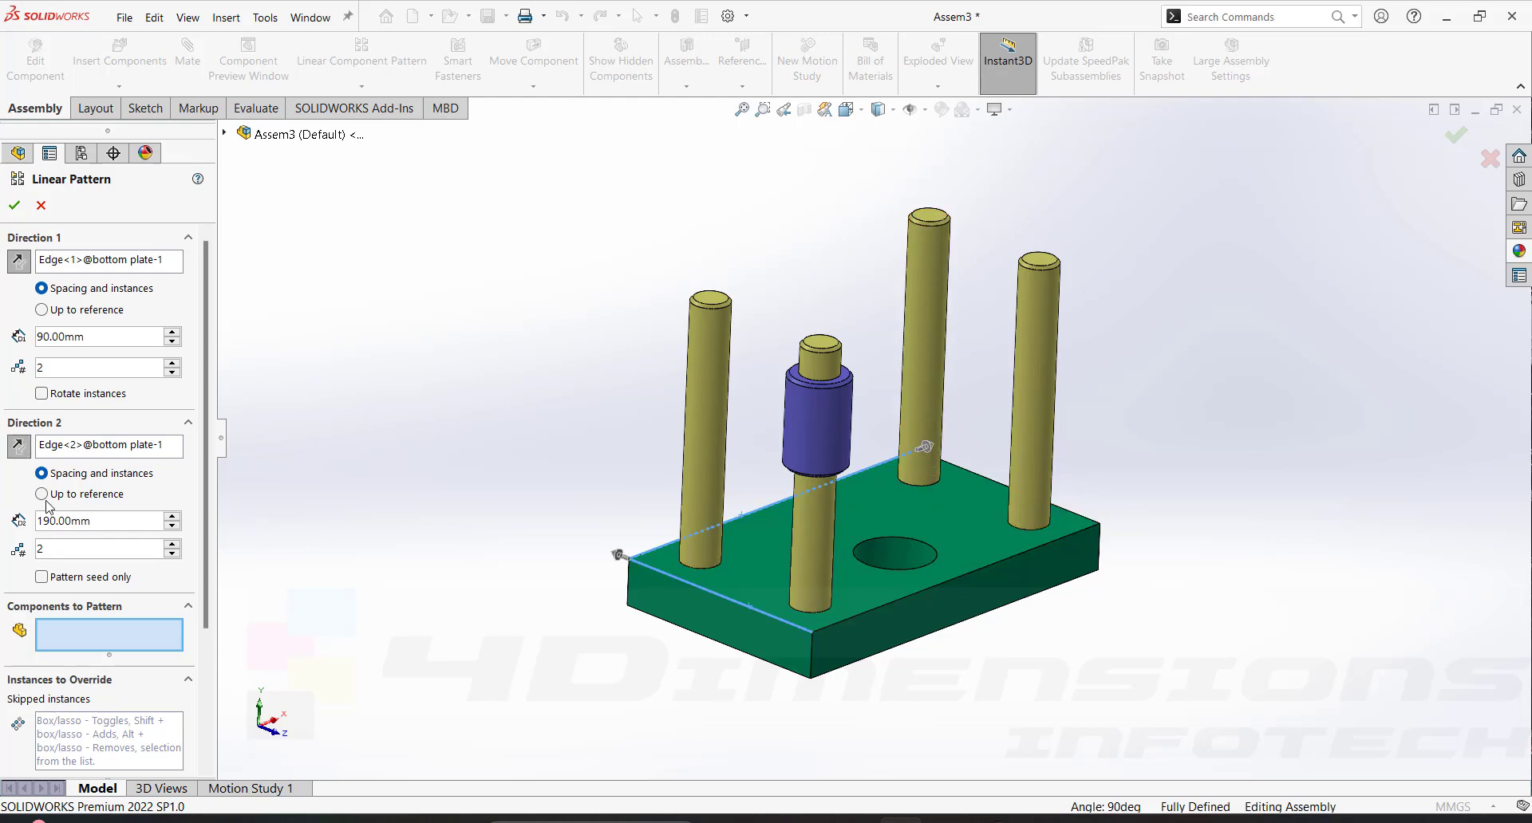
pyautogui.click(841, 415)
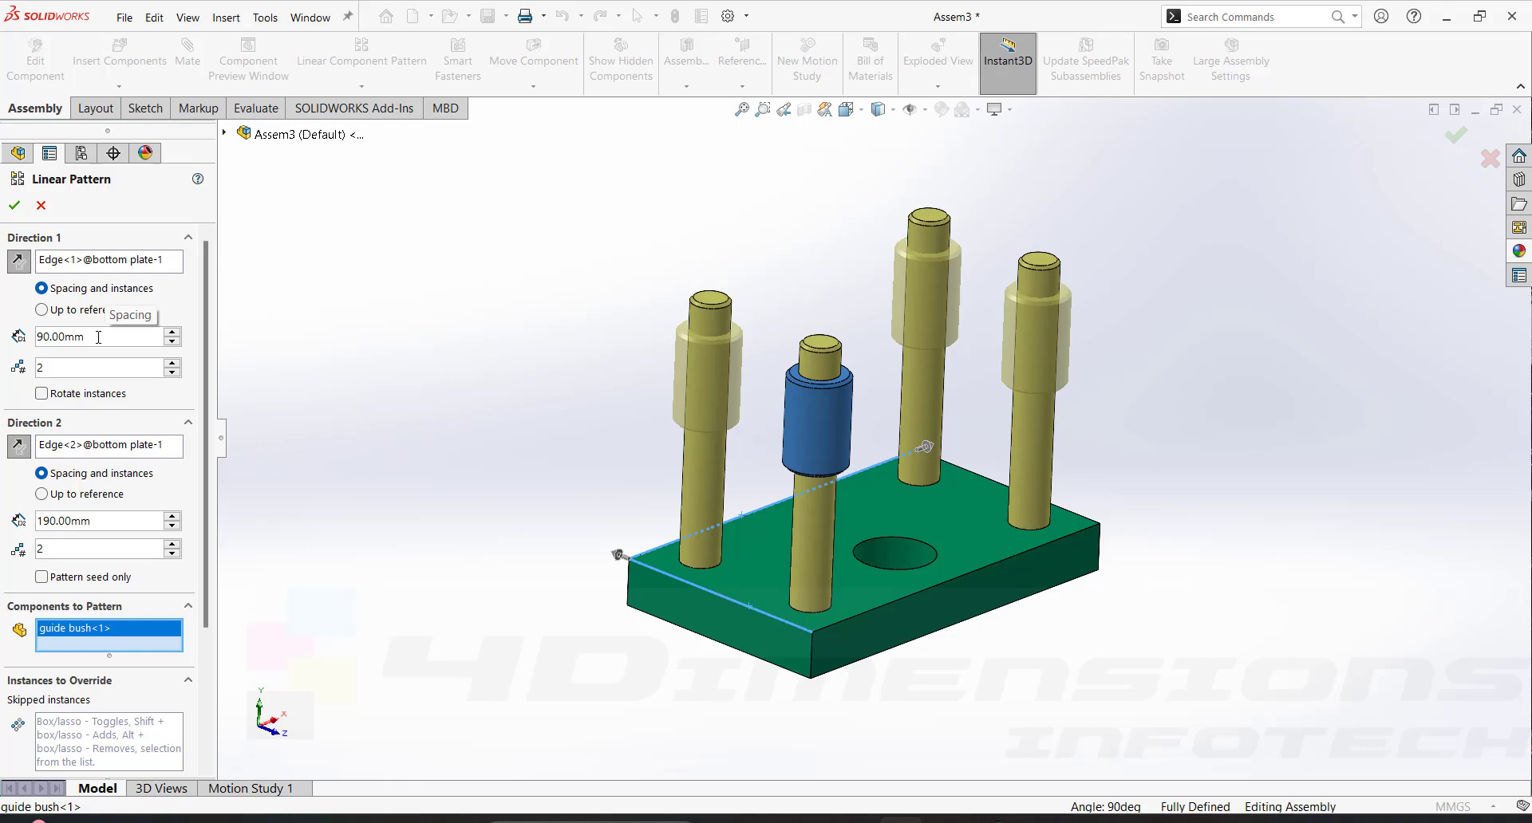
pyautogui.click(15, 209)
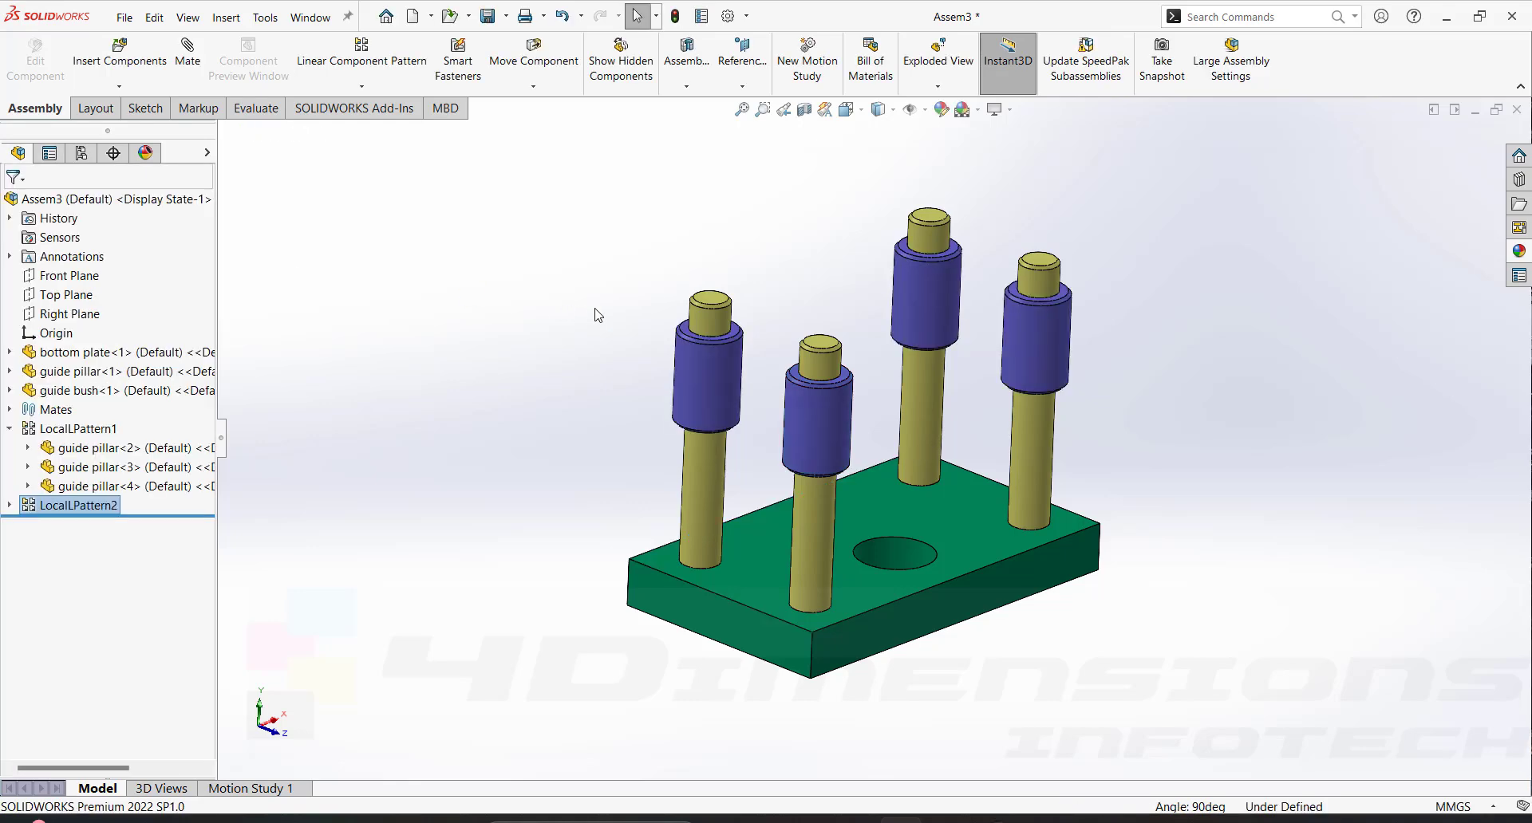
pyautogui.click(596, 314)
# Insert the top plate part from the press tool folder and place it above the bottom plate
pyautogui.scroll(3, 830, 415)
pyautogui.moveTo(1113, 467); pyautogui.dragTo(1094, 449, button='middle')
pyautogui.scroll(-3, 1094, 449)
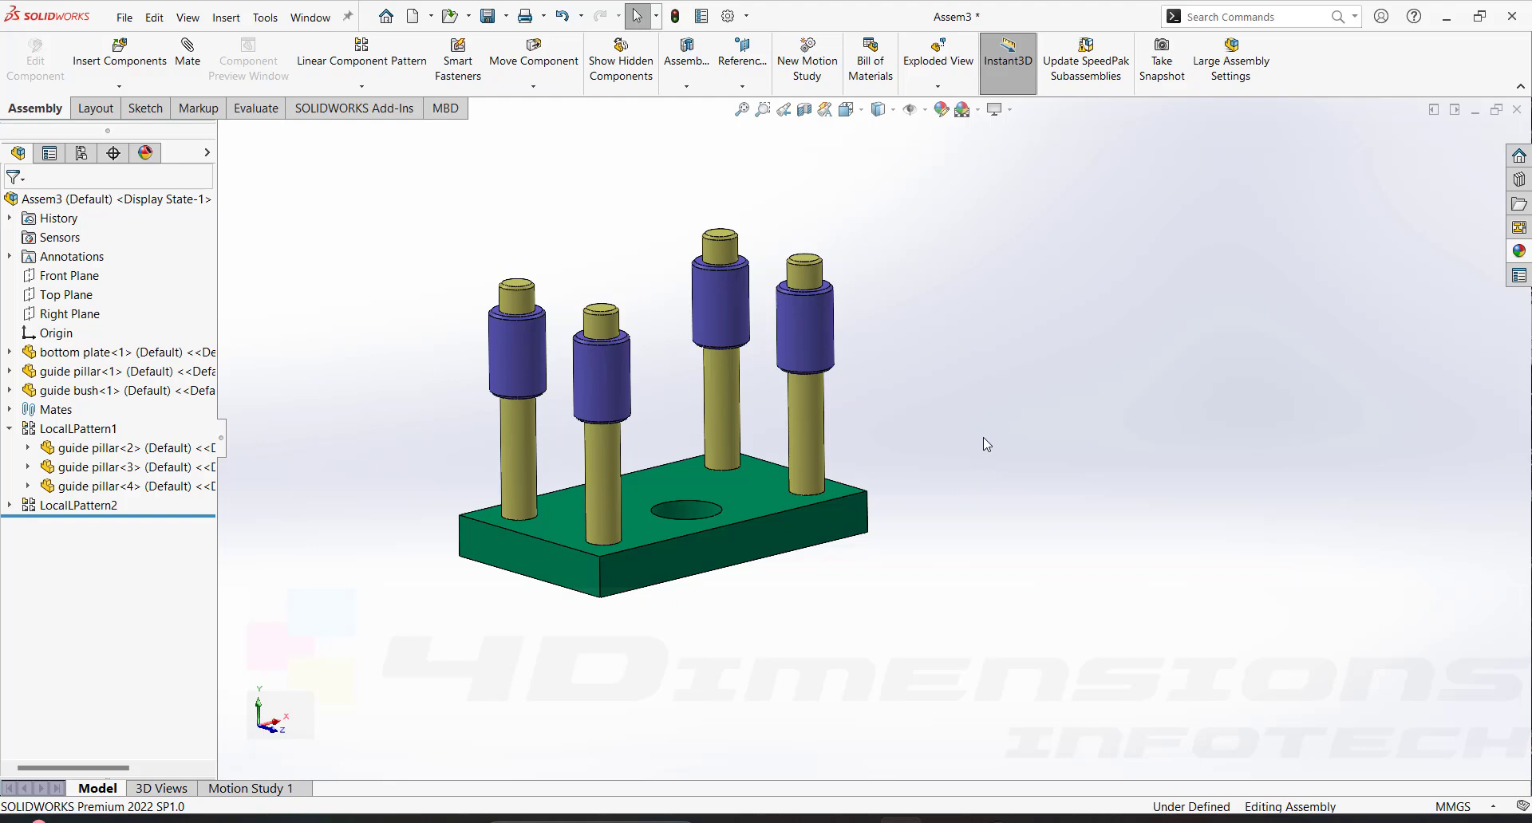
pyautogui.click(119, 86)
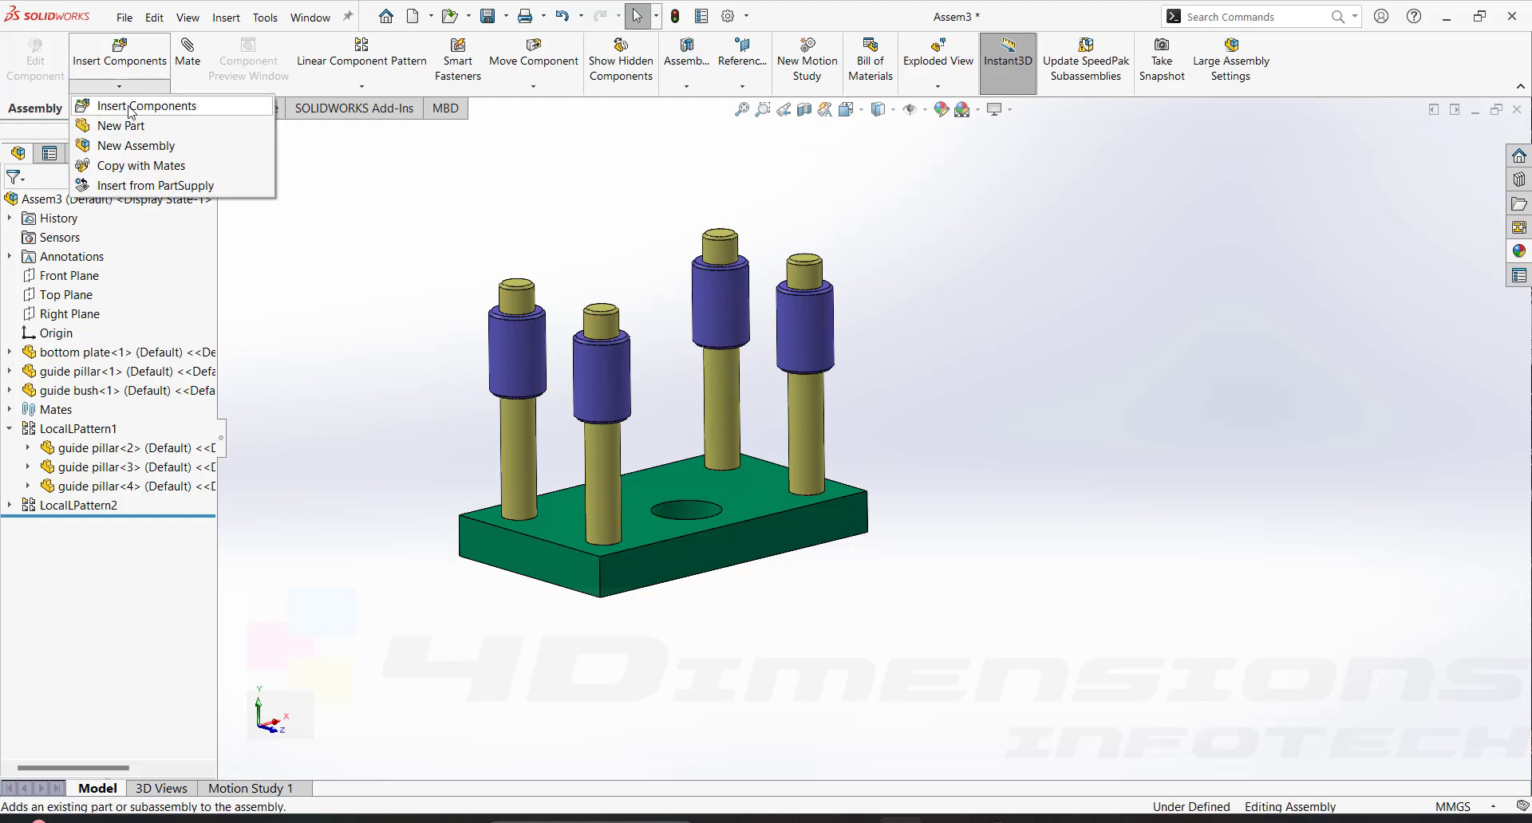
pyautogui.click(112, 106)
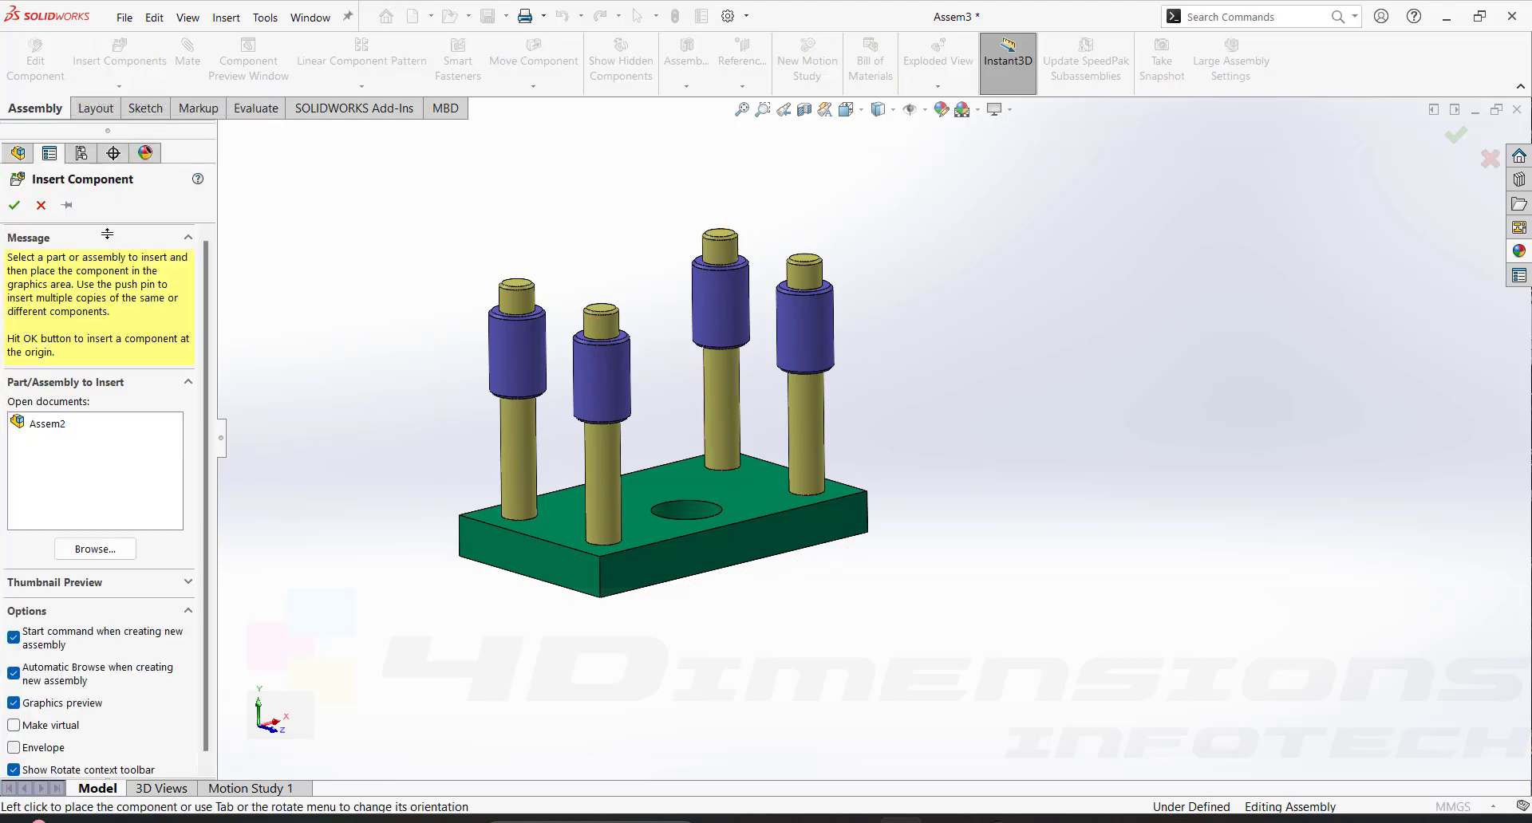
pyautogui.click(94, 554)
pyautogui.click(944, 277)
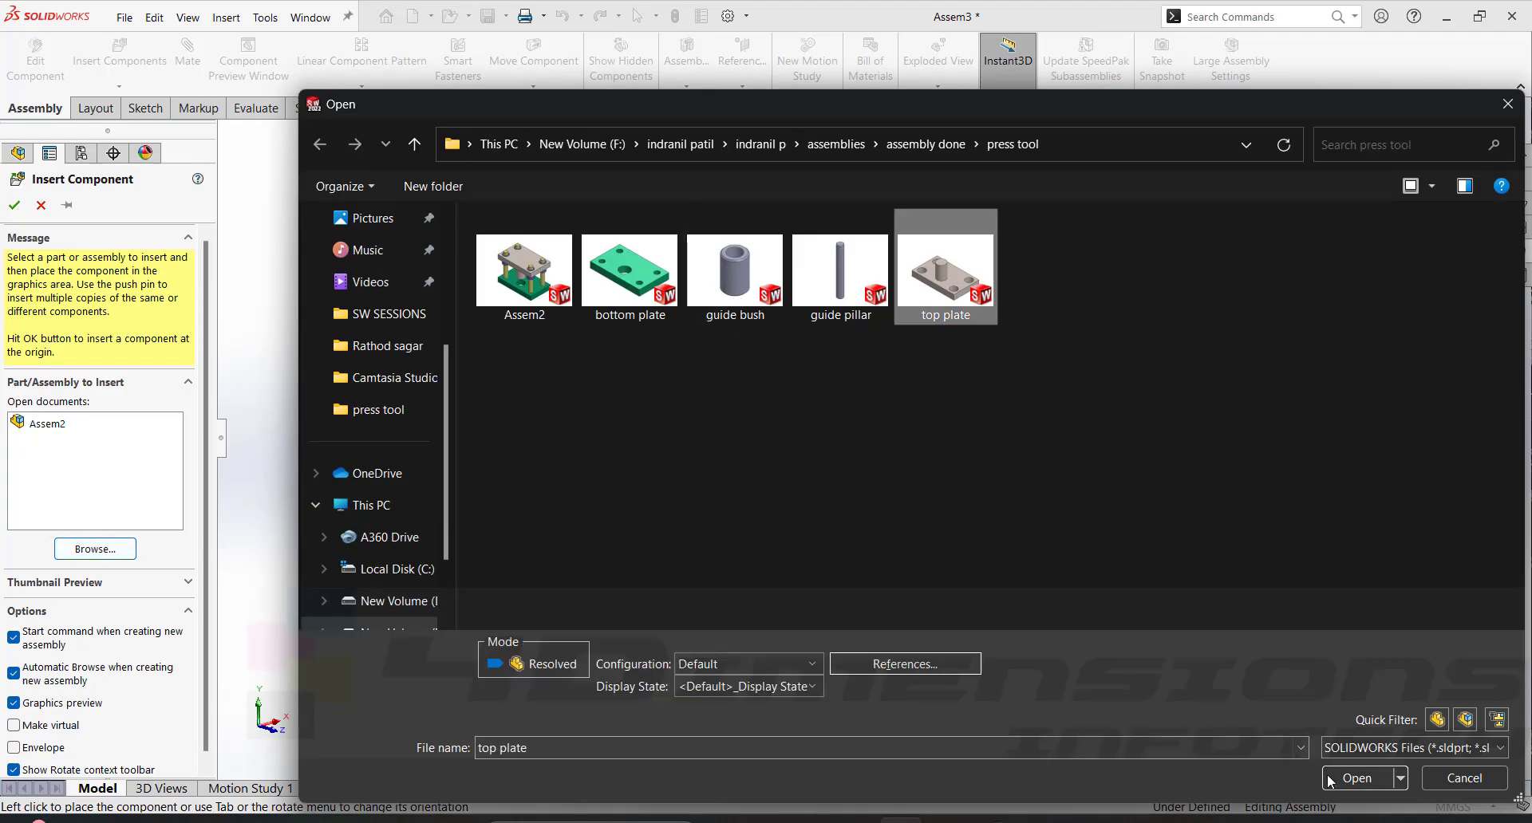
pyautogui.click(1341, 766)
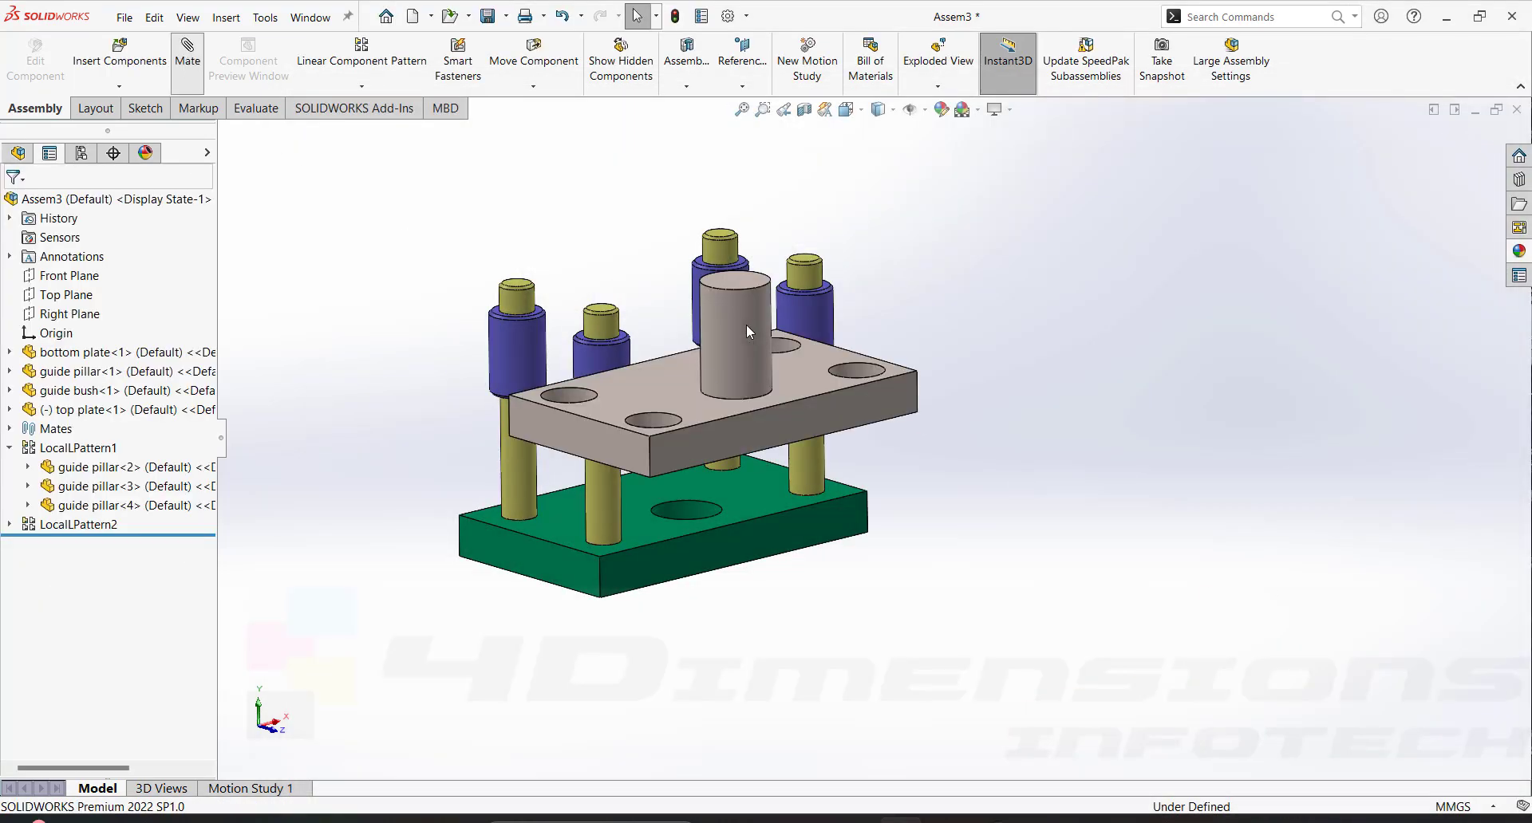
# Mate the top plate's central cylinder concentric with the bottom plate's centre hole, flipping the alignment so the cylinder points down
pyautogui.click(743, 327)
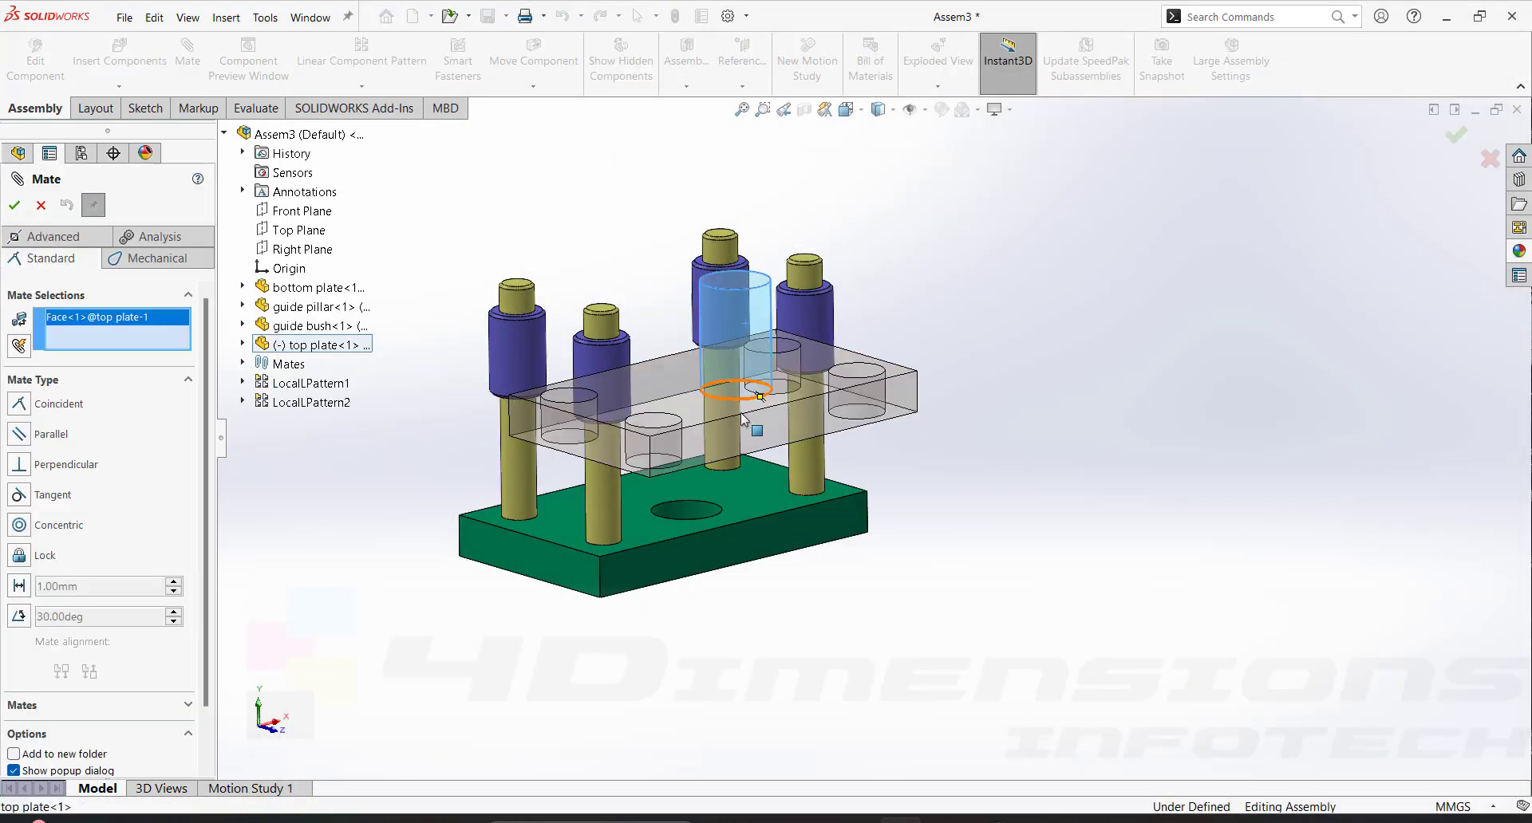
pyautogui.click(691, 510)
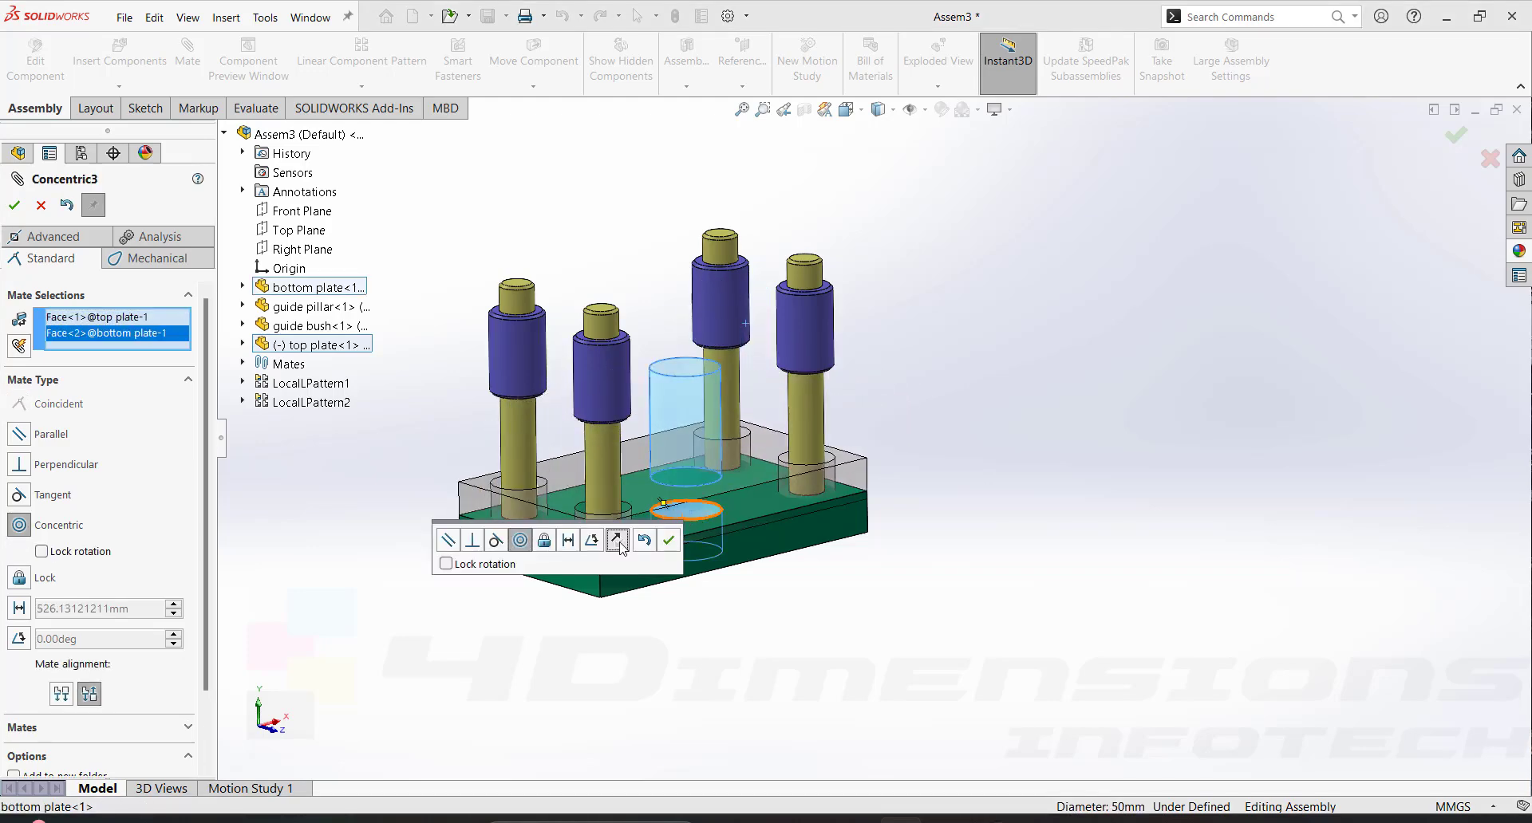
pyautogui.click(620, 546)
pyautogui.click(668, 541)
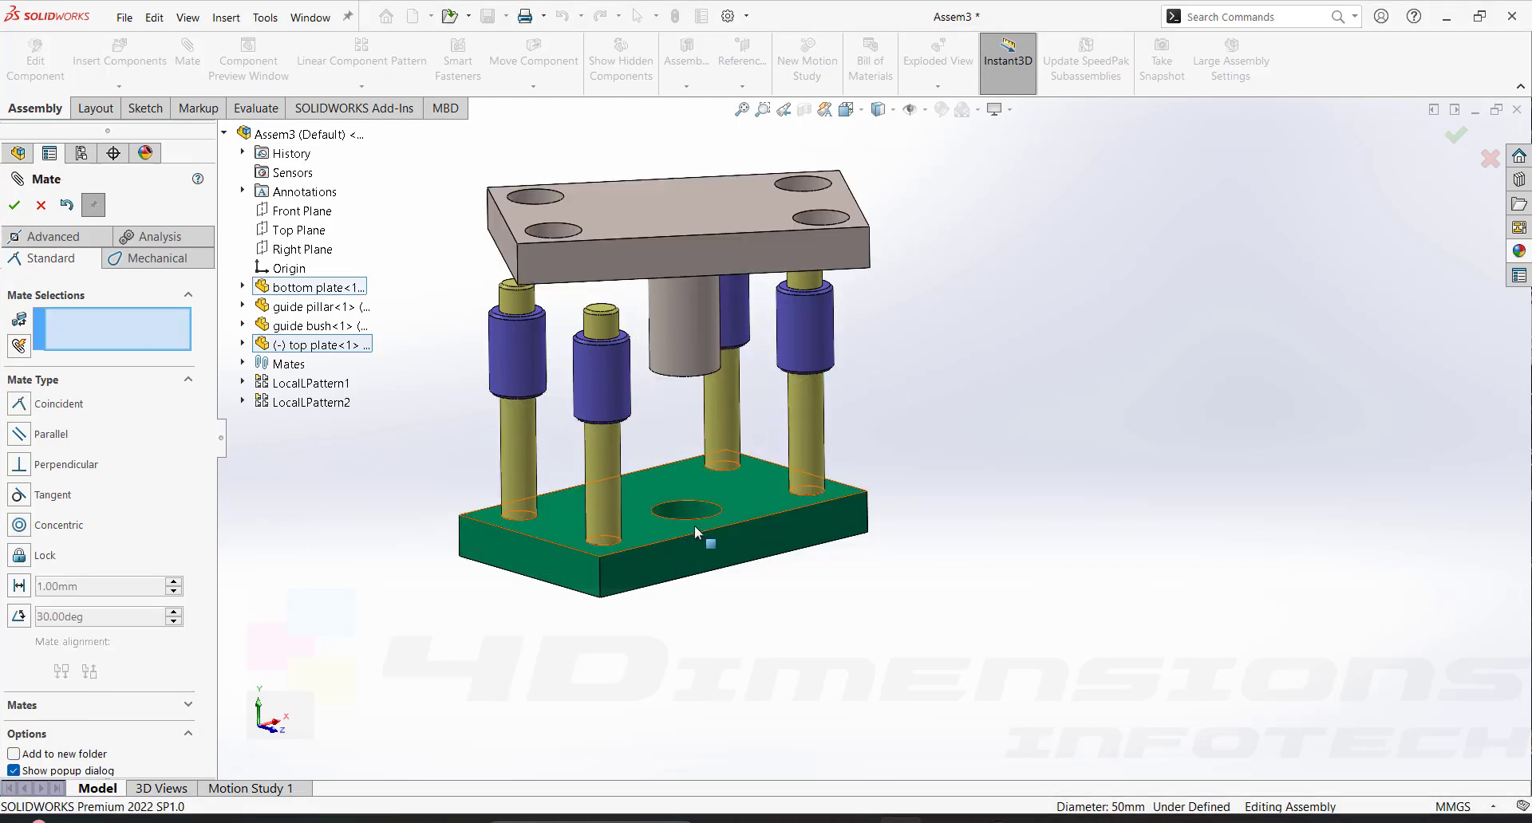
pyautogui.click(14, 205)
# Mate a corner hole of the top plate concentric with the guide bush below it, and slide the plate down onto the bushes
pyautogui.scroll(-1, 638, 379)
pyautogui.moveTo(646, 363); pyautogui.dragTo(730, 415, button='middle')
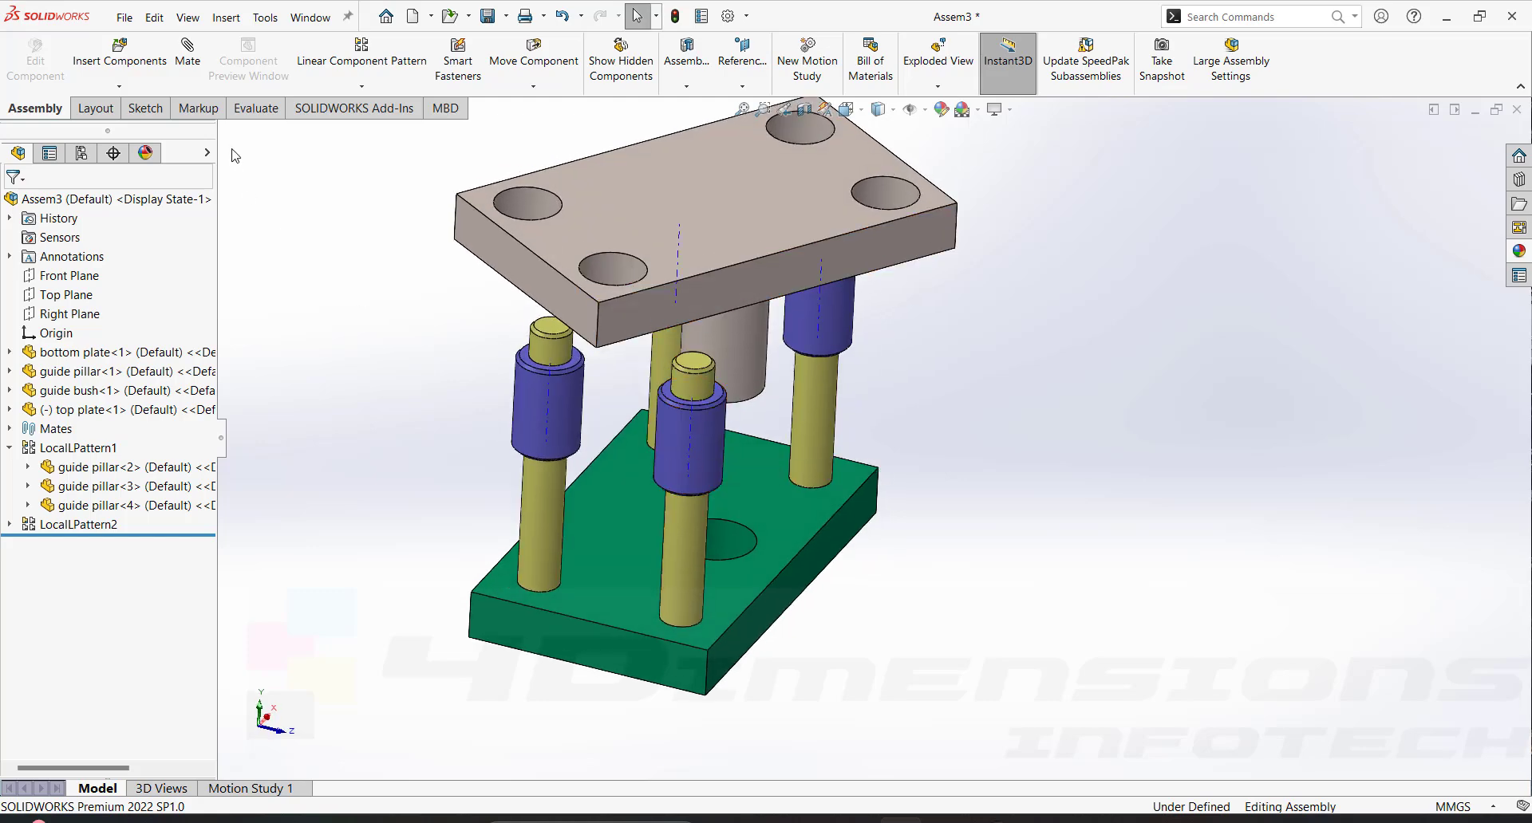
pyautogui.click(188, 52)
pyautogui.click(597, 265)
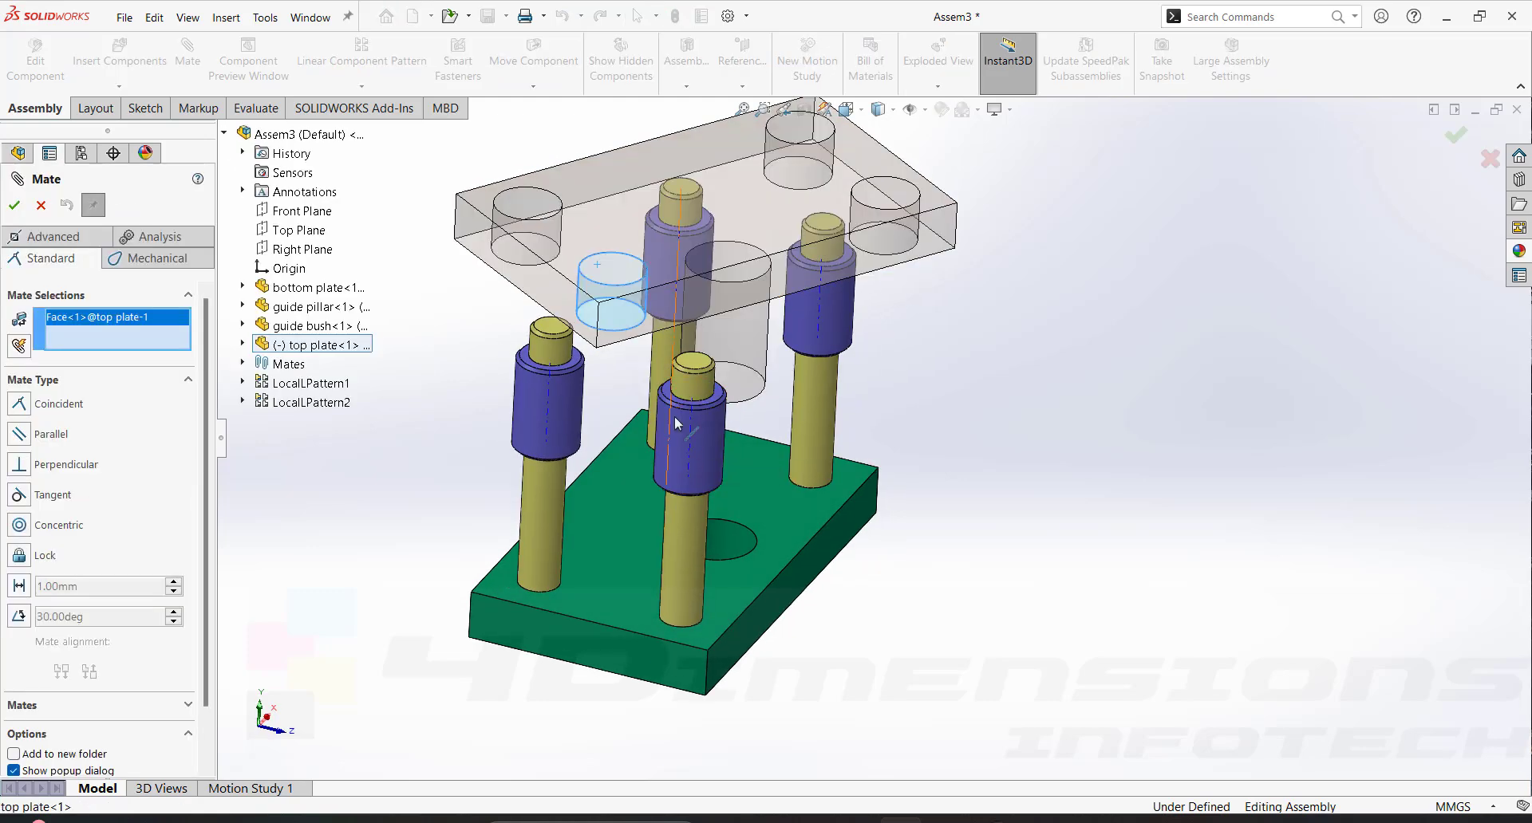
pyautogui.click(716, 431)
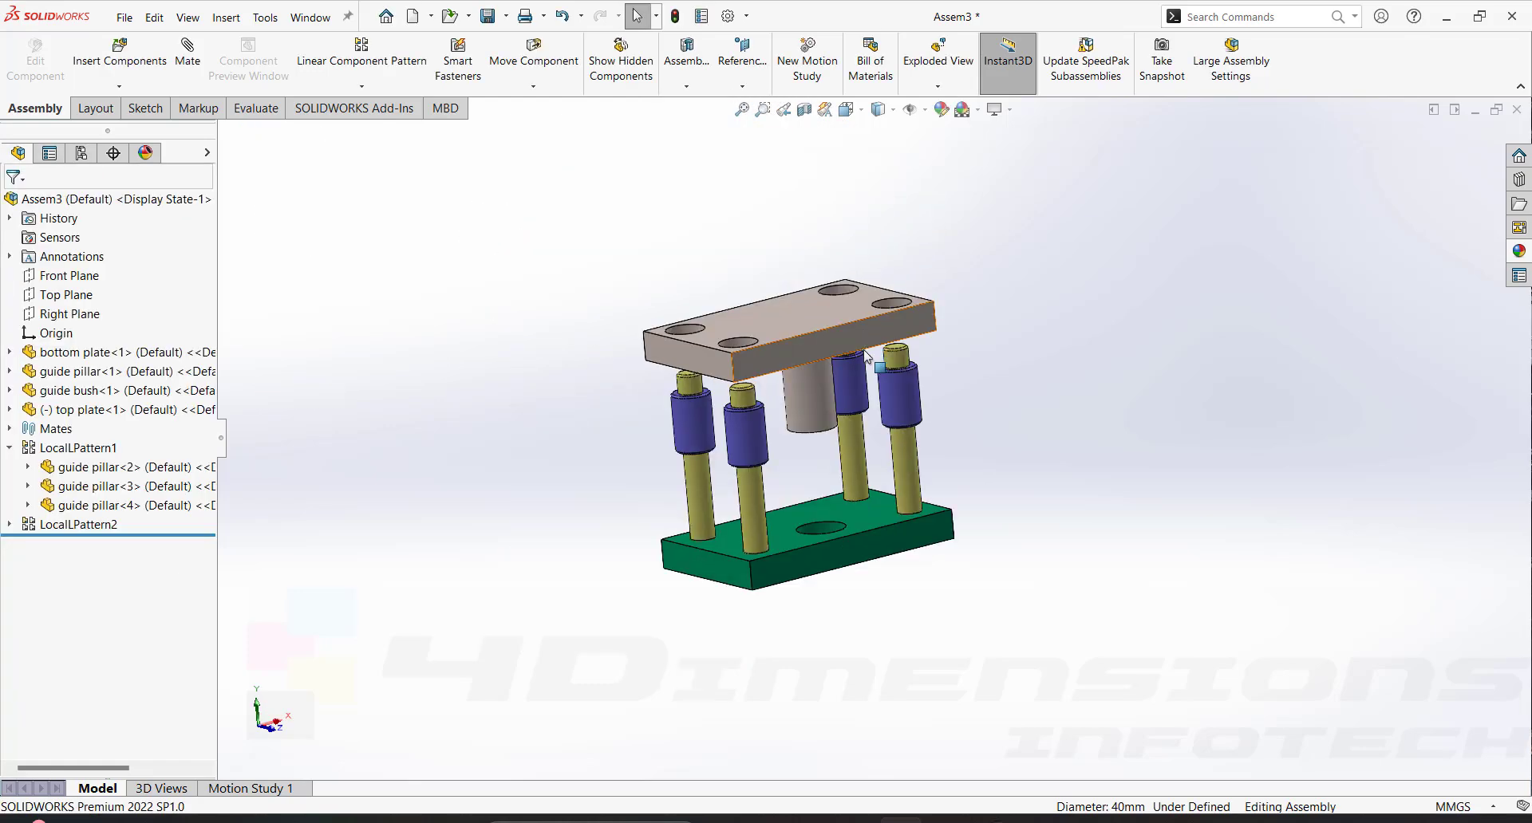
pyautogui.moveTo(862, 335); pyautogui.dragTo(869, 431)
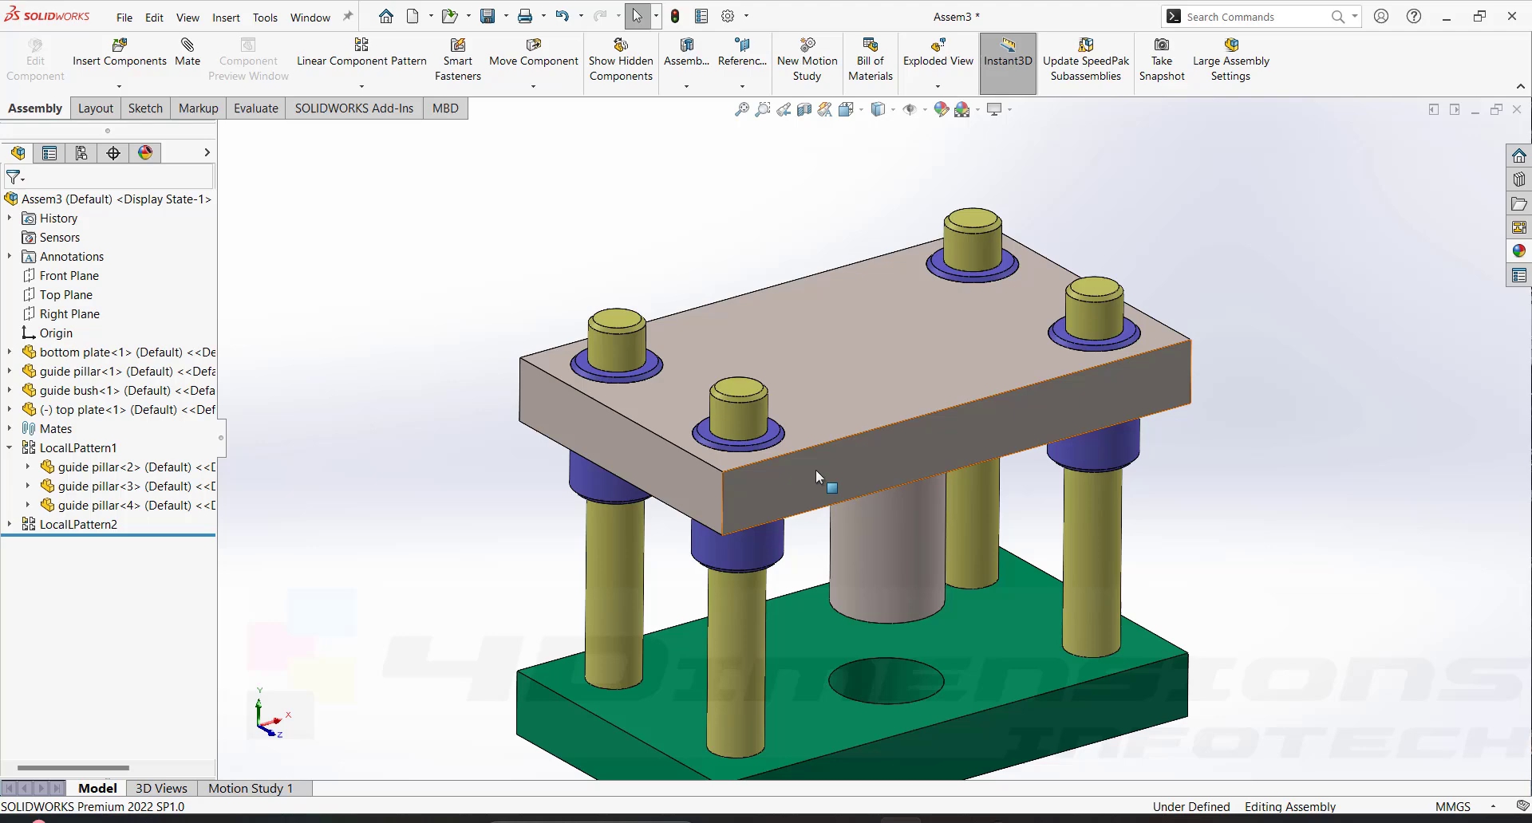
# Make the top plate's upper face coincident with the top face of the guide bush
pyautogui.scroll(-3, 812, 471)
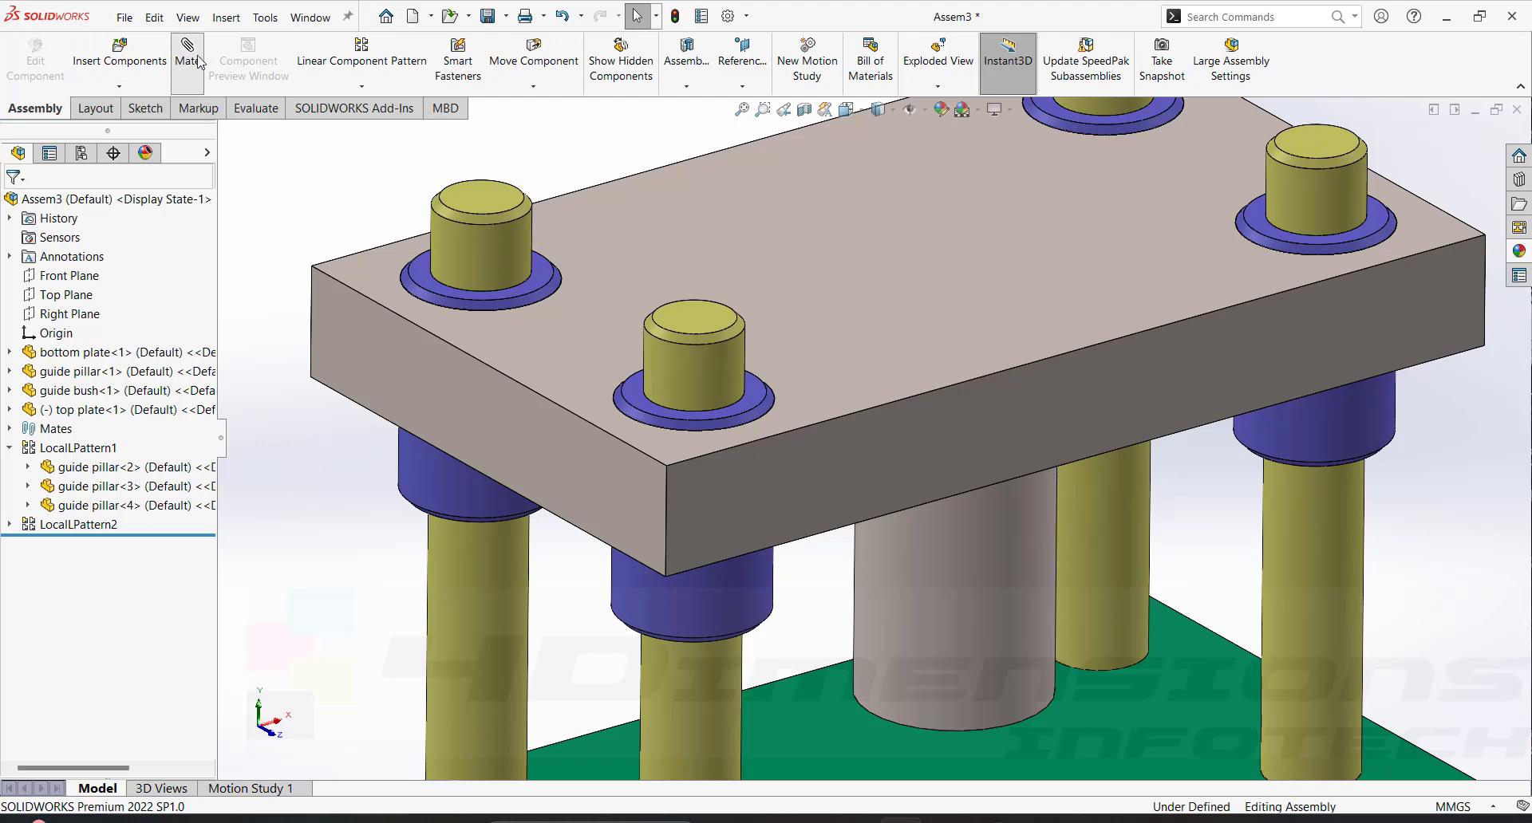
pyautogui.click(849, 351)
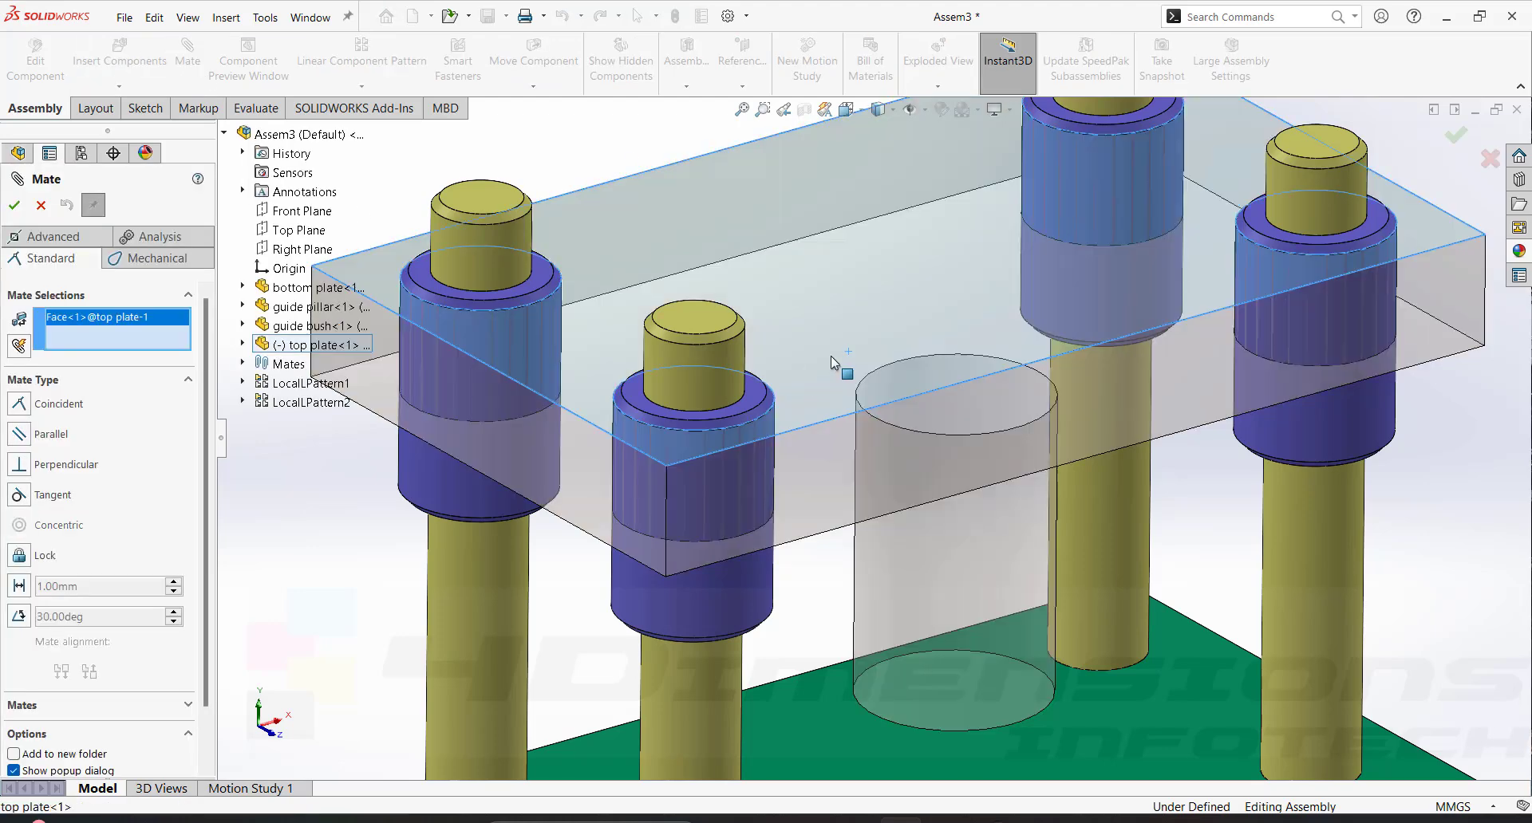
pyautogui.click(761, 397)
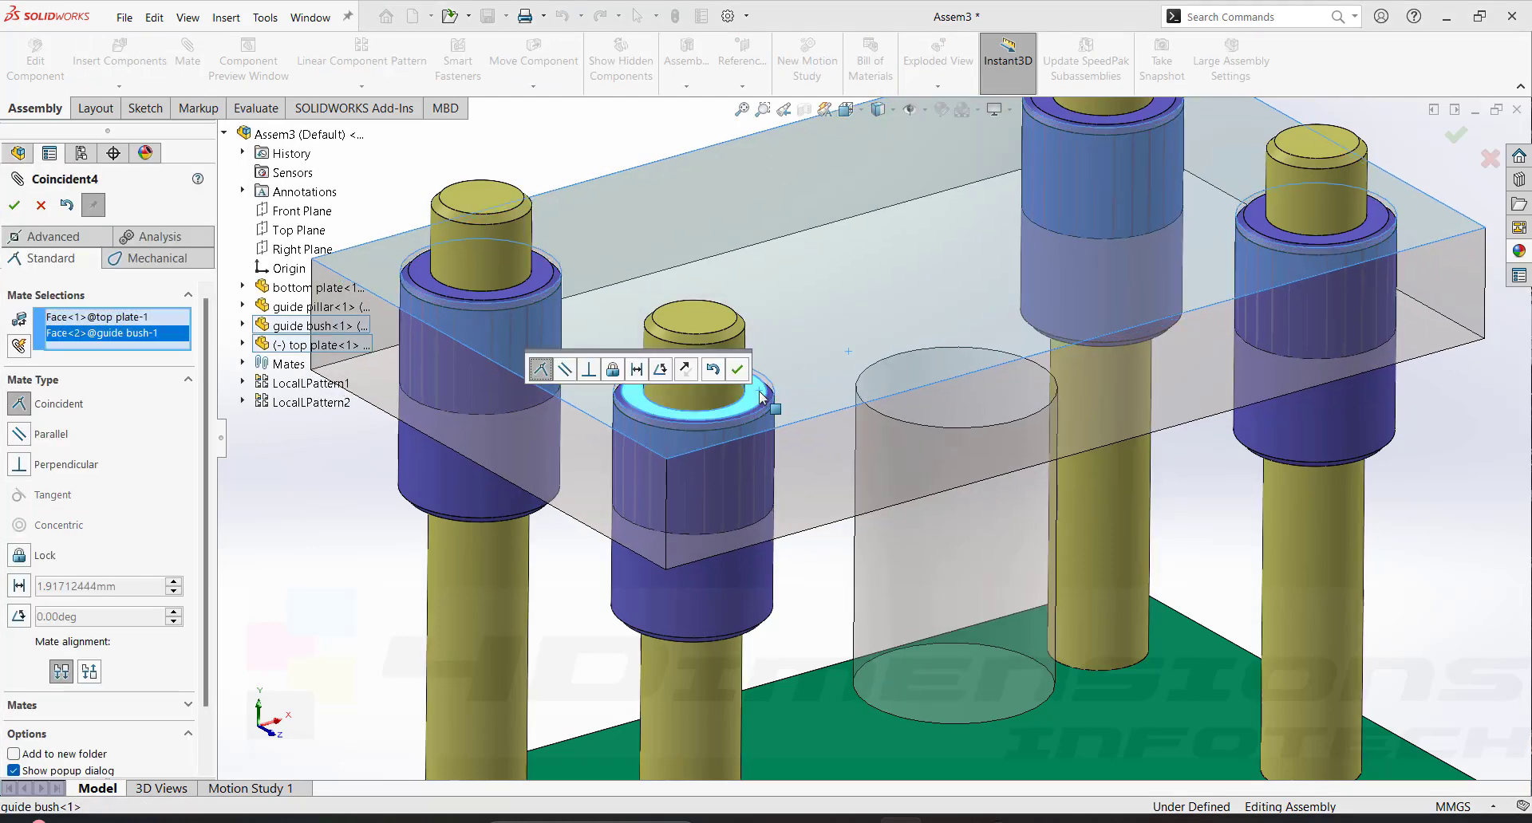
pyautogui.click(14, 206)
pyautogui.click(14, 206)
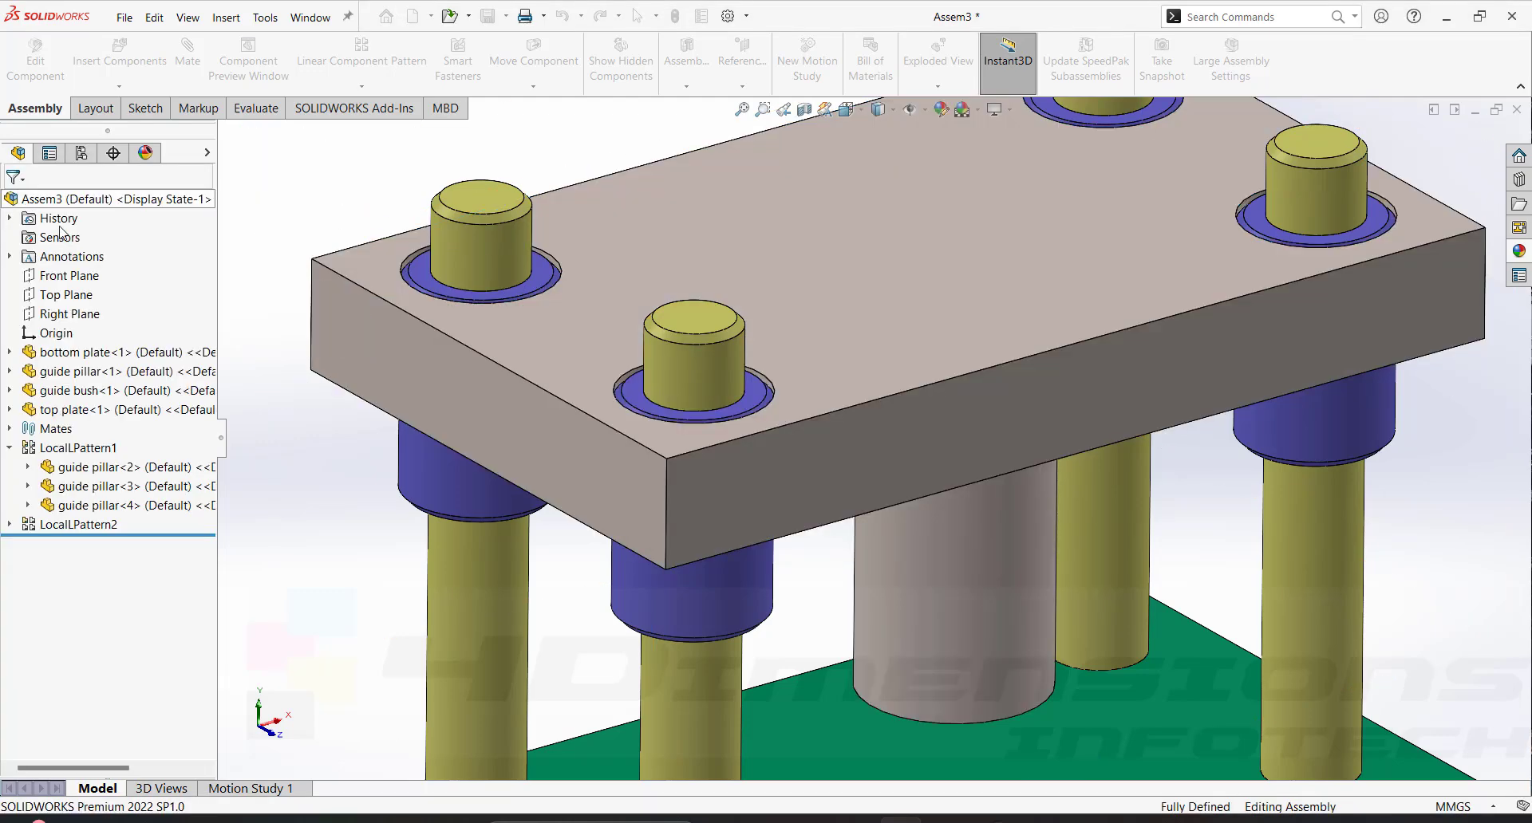
# Delete the top plate from the assembly
pyautogui.press('f')
pyautogui.moveTo(1044, 444); pyautogui.dragTo(567, 563, button='middle')
pyautogui.moveTo(970, 376); pyautogui.dragTo(803, 449, button='middle')
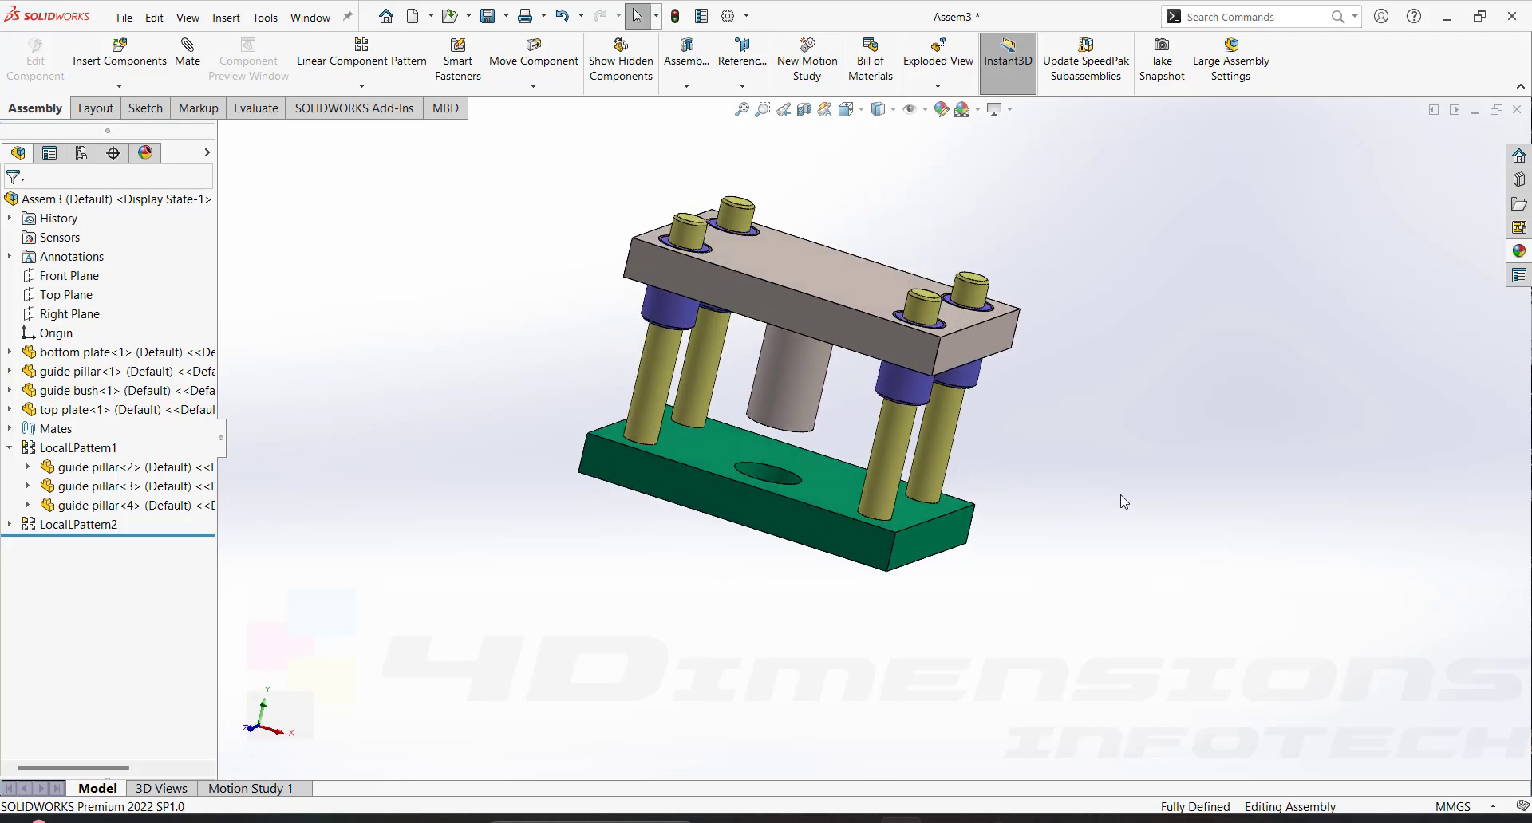
pyautogui.hotkey('ctrl', '7')
pyautogui.scroll(3, 910, 221)
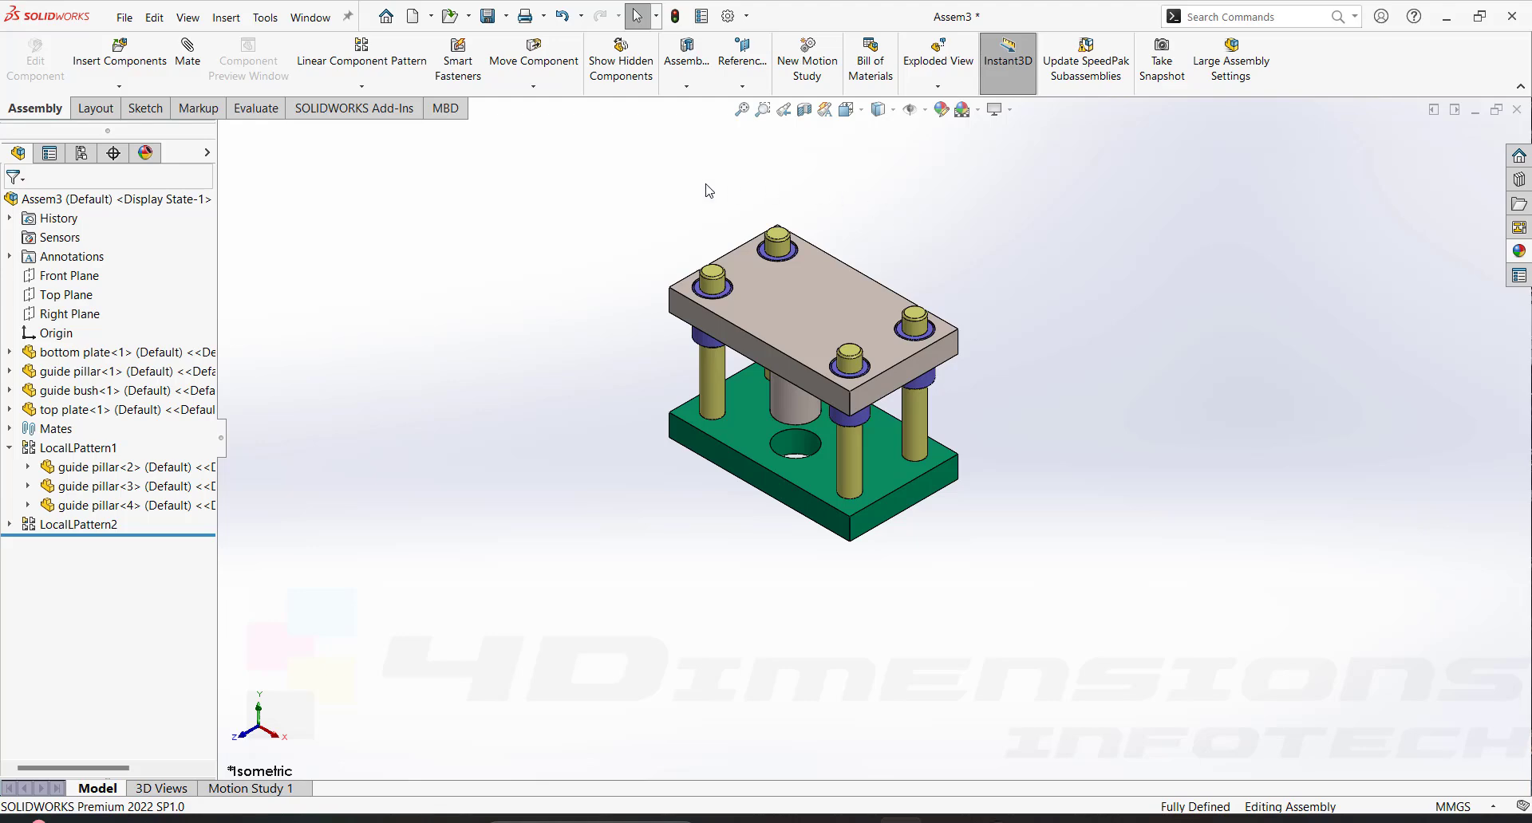
pyautogui.scroll(-2, 1101, 526)
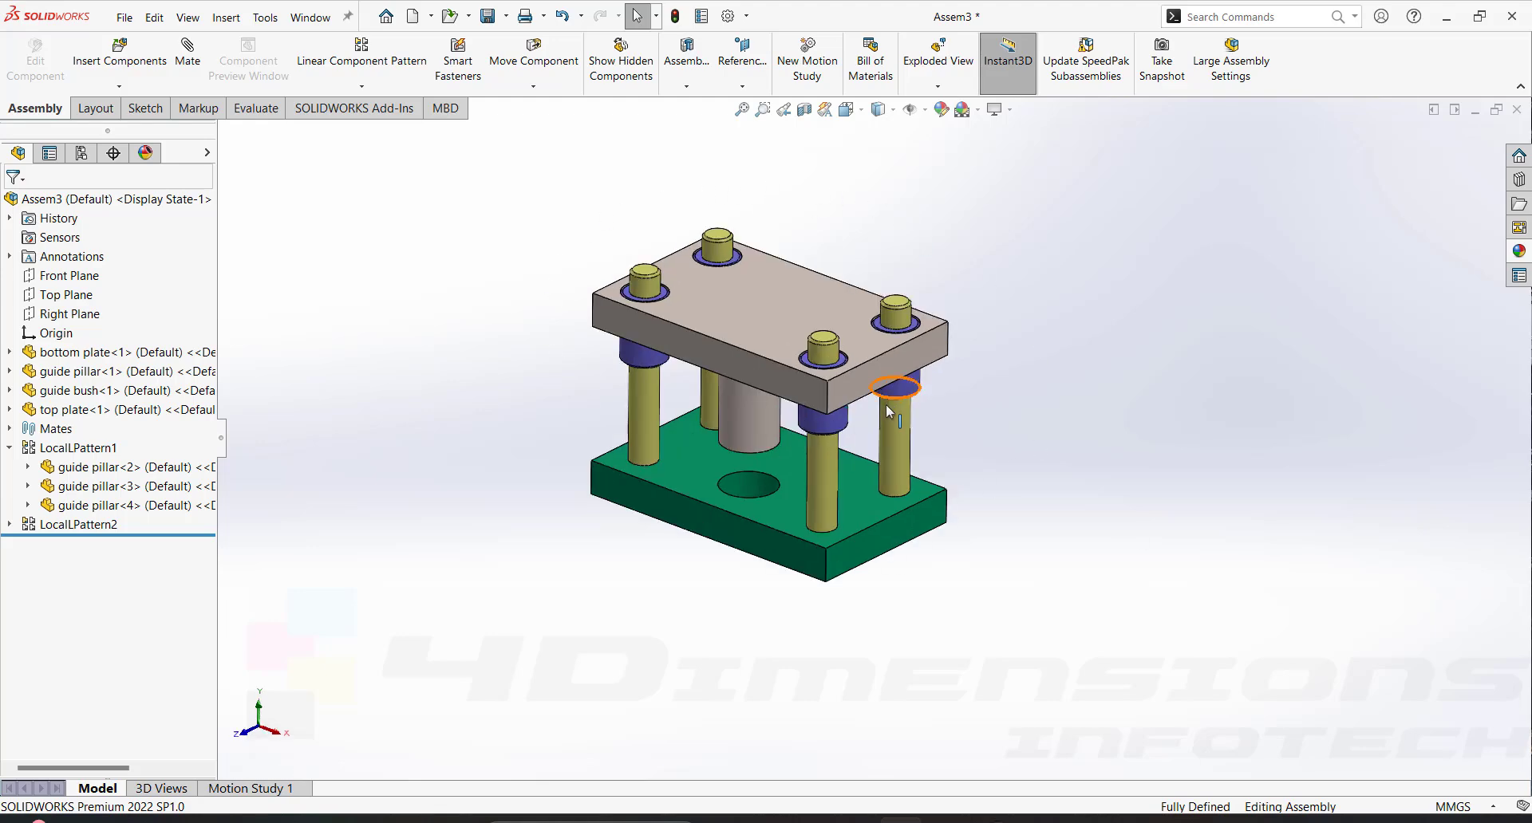
pyautogui.click(716, 318)
pyautogui.rightClick(717, 316)
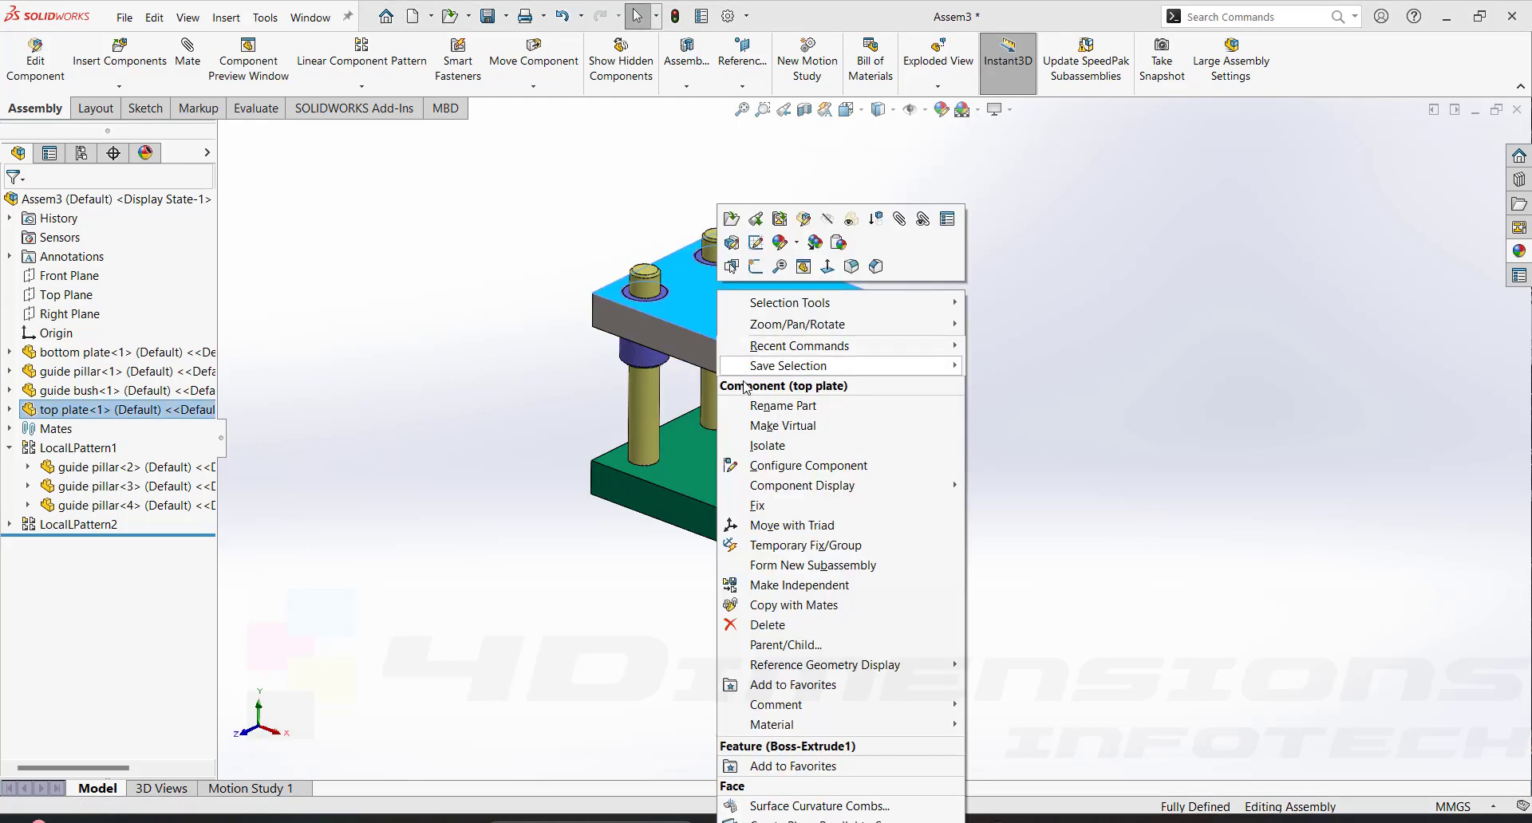
pyautogui.click(754, 566)
pyautogui.click(895, 319)
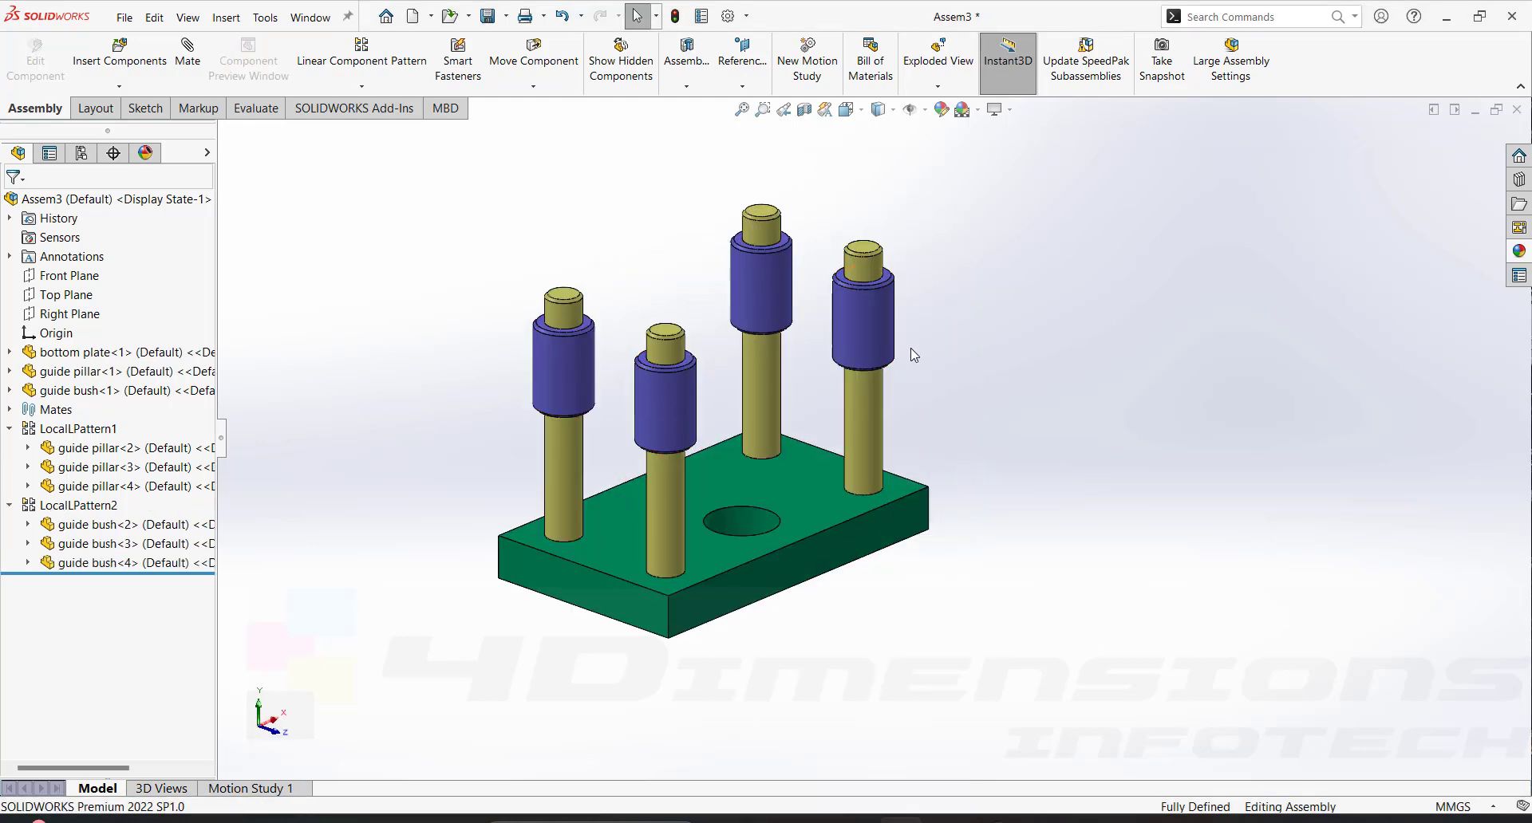
# Delete the three patterned guide bushes, leaving only the original one on its pillar
pyautogui.click(563, 357)
pyautogui.keyDown('ctrl'); pyautogui.click(776, 302); pyautogui.keyUp('ctrl')
pyautogui.keyDown('ctrl'); pyautogui.click(860, 334); pyautogui.keyUp('ctrl')
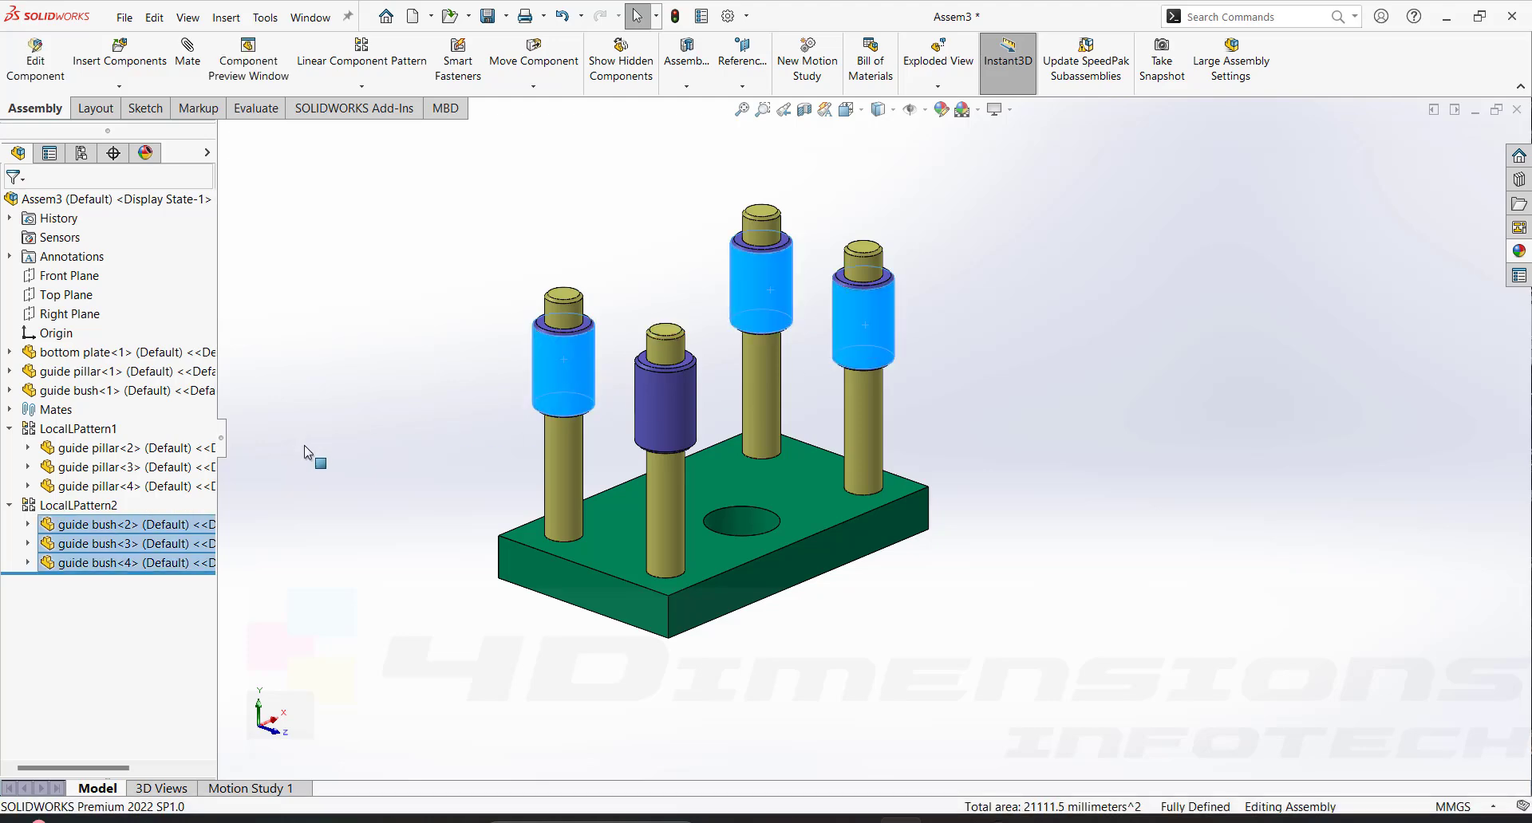
pyautogui.press('Delete')
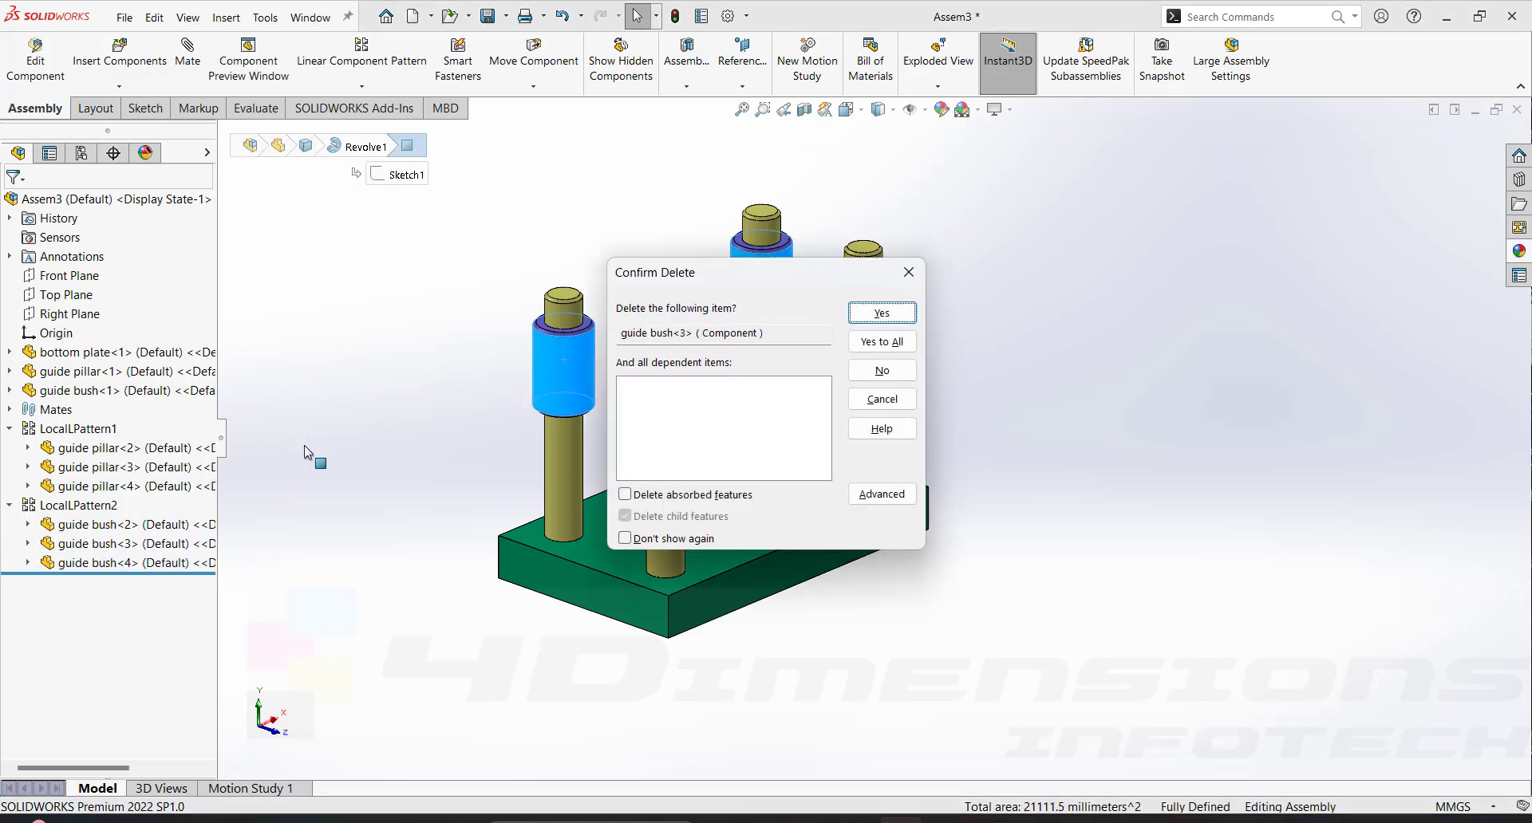
pyautogui.click(873, 343)
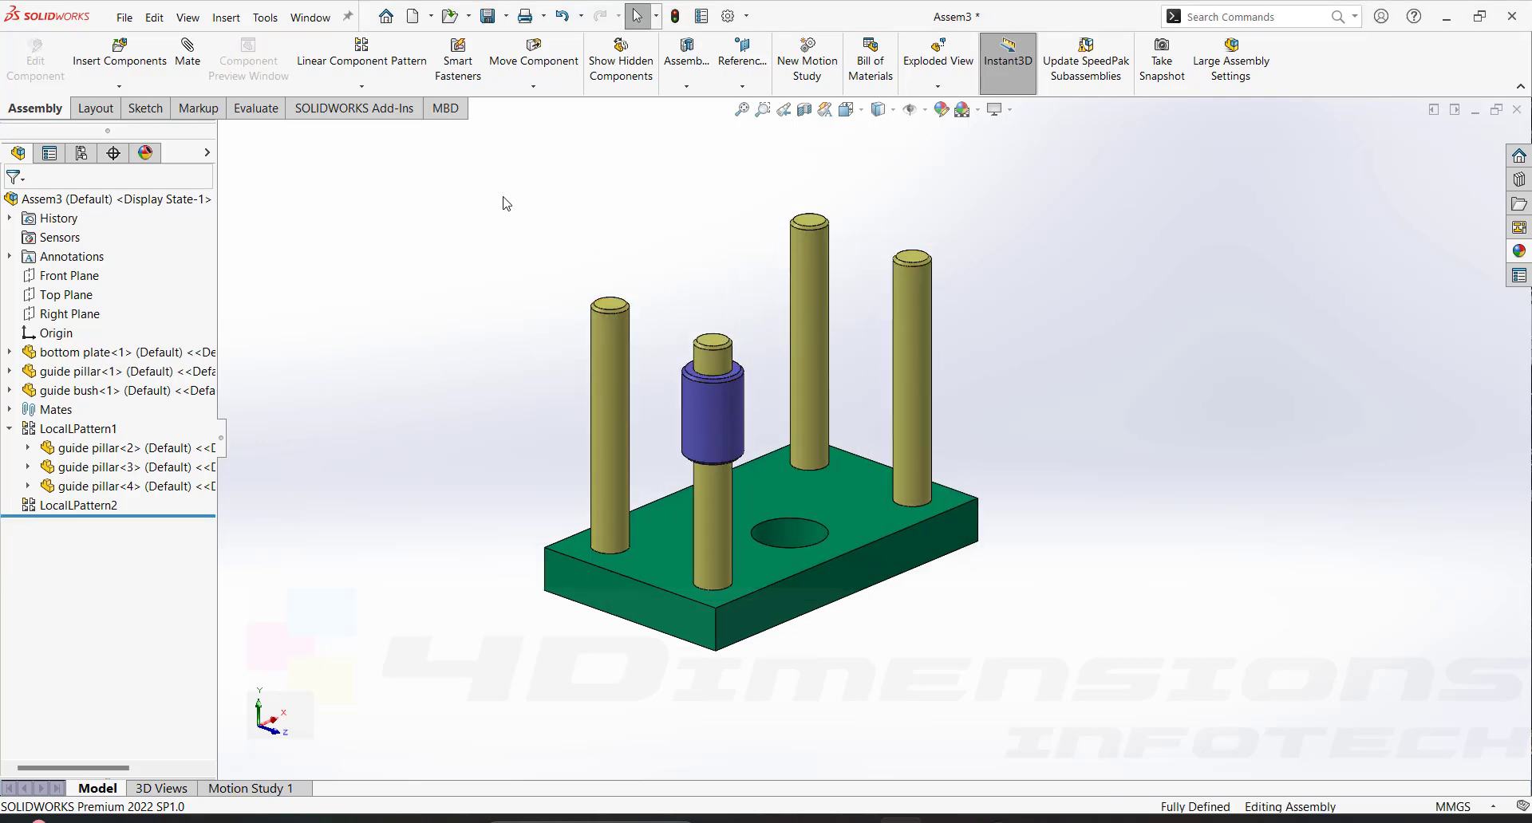
# Copy the guide bush with its mates onto the pillar at the same short end, concentric and 20 mm from that pillar's top face
pyautogui.click(119, 86)
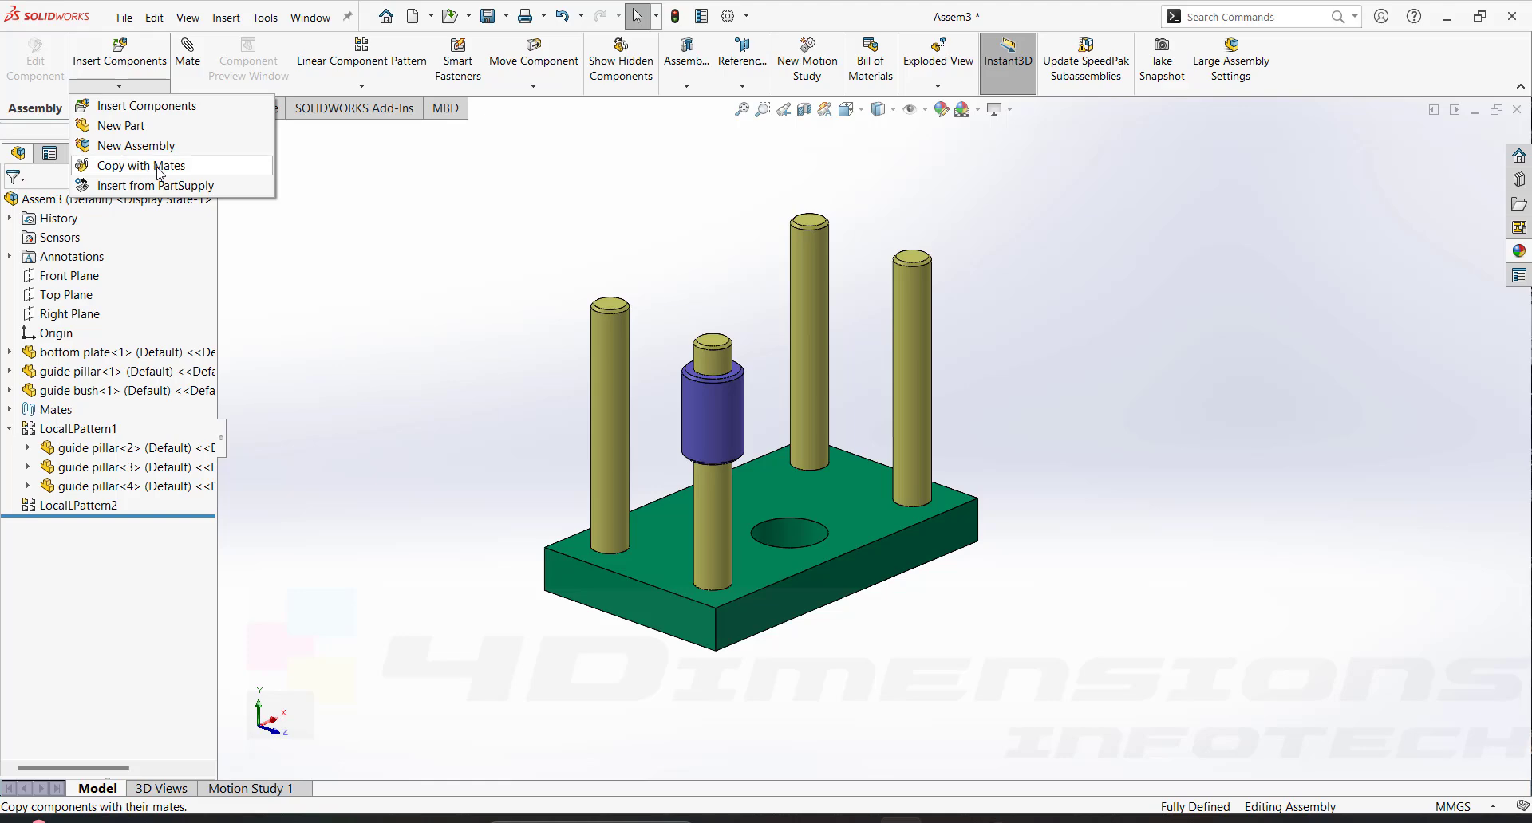
pyautogui.click(159, 170)
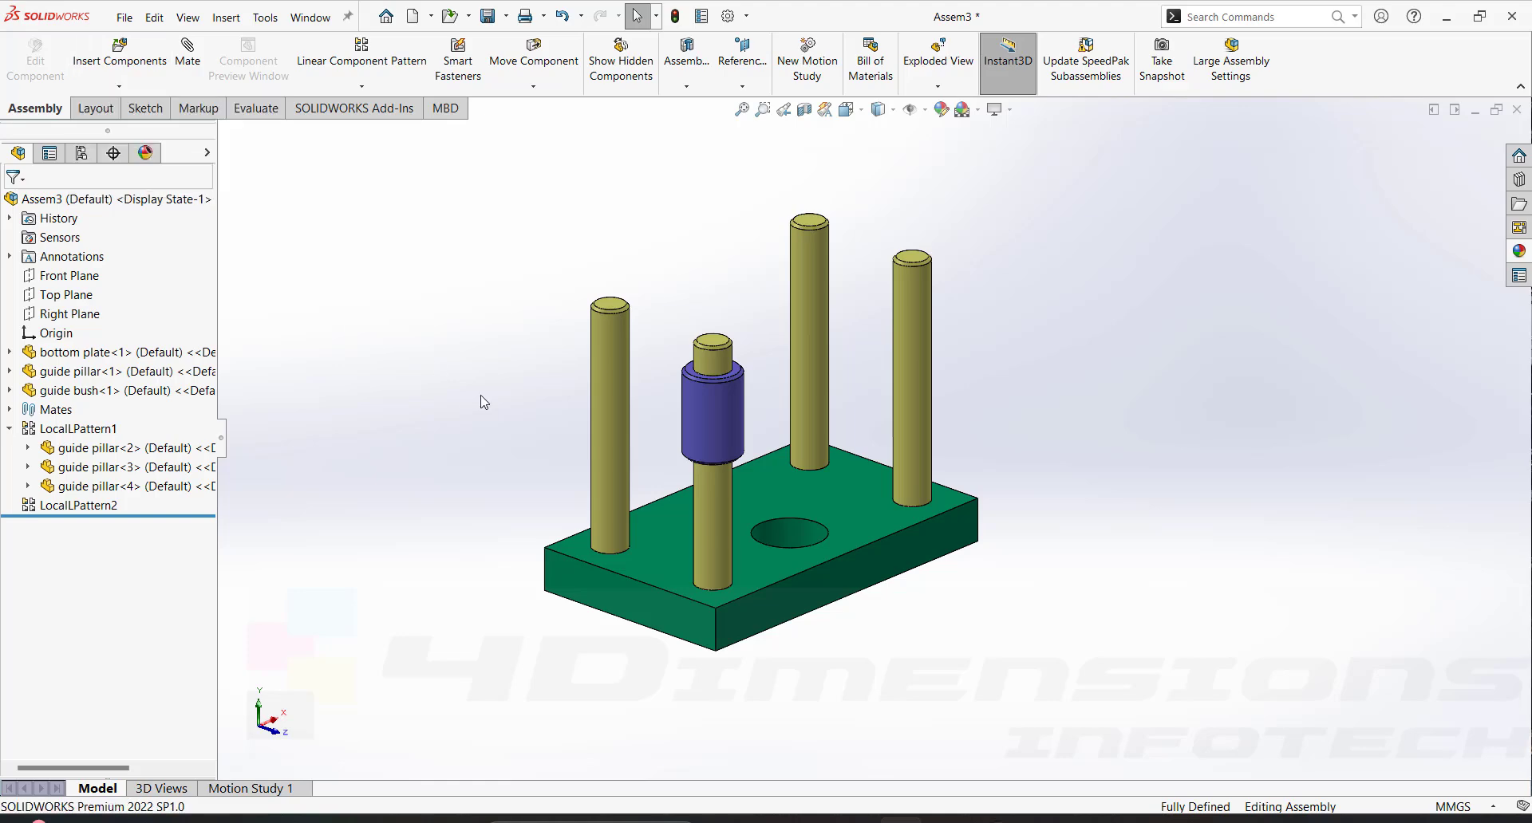
pyautogui.click(119, 86)
pyautogui.click(135, 166)
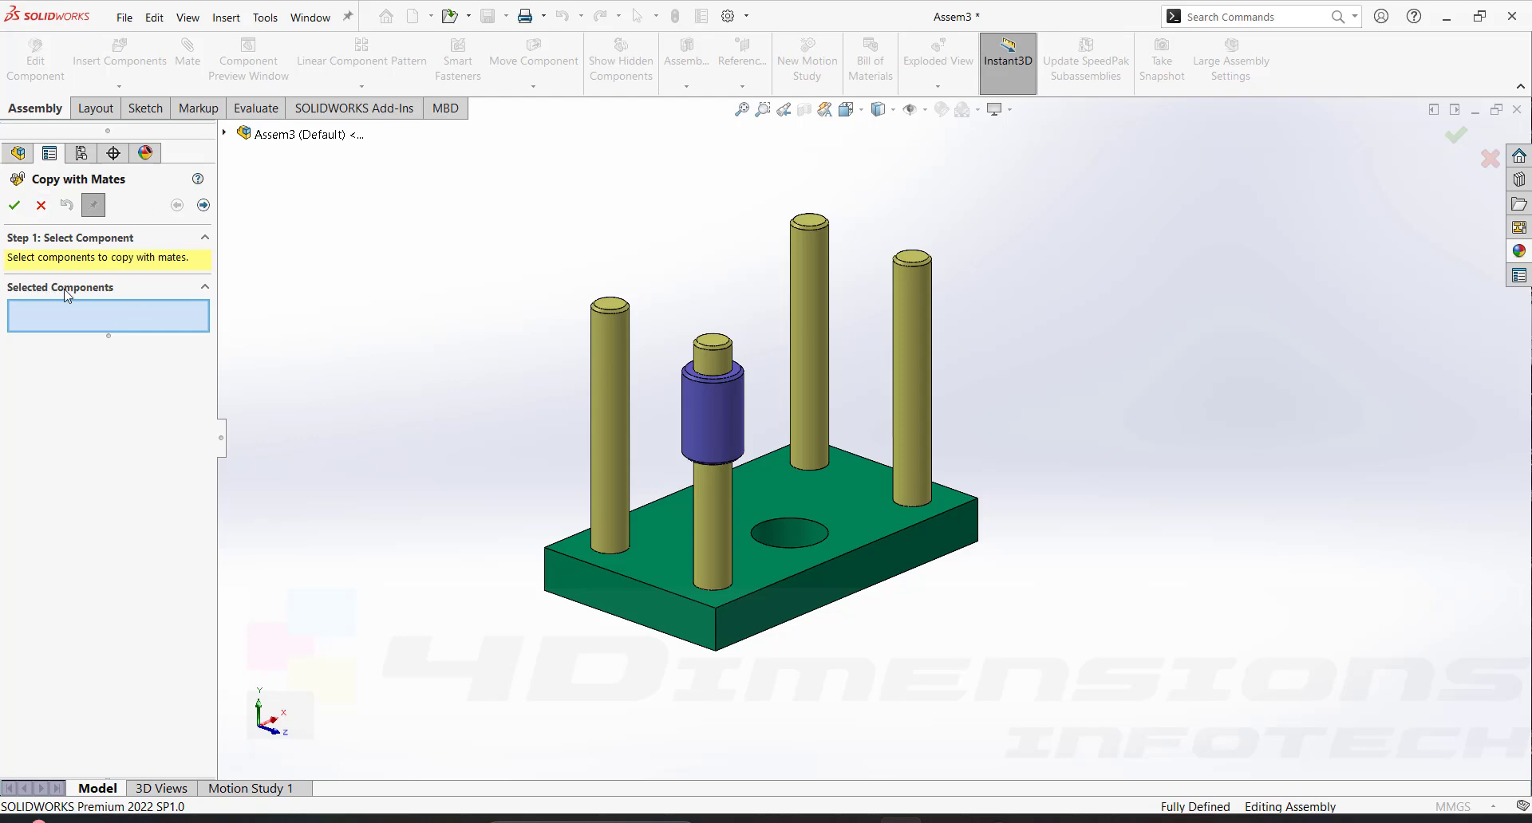
pyautogui.click(728, 438)
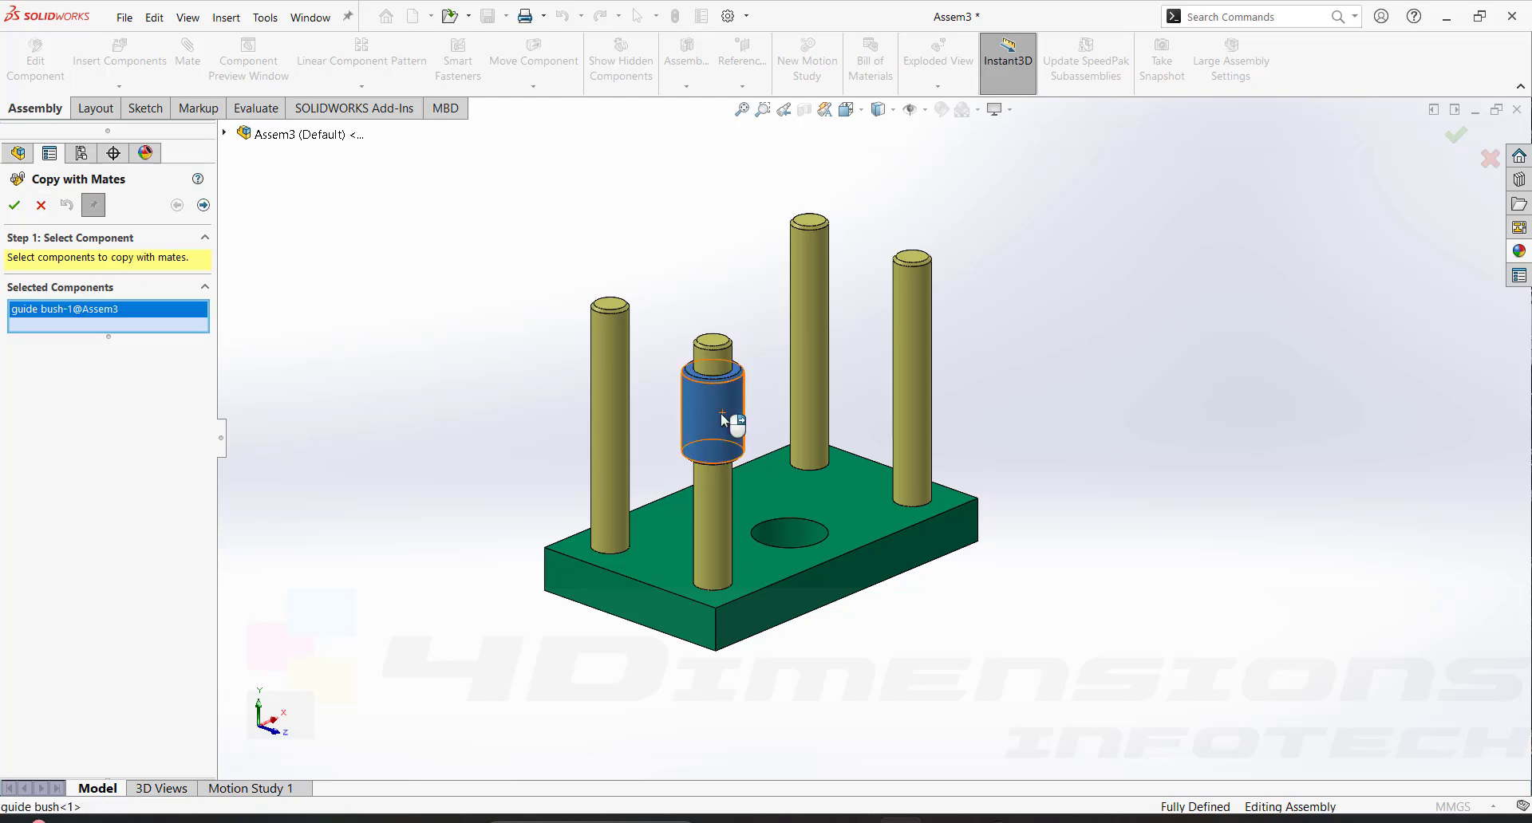
pyautogui.click(204, 206)
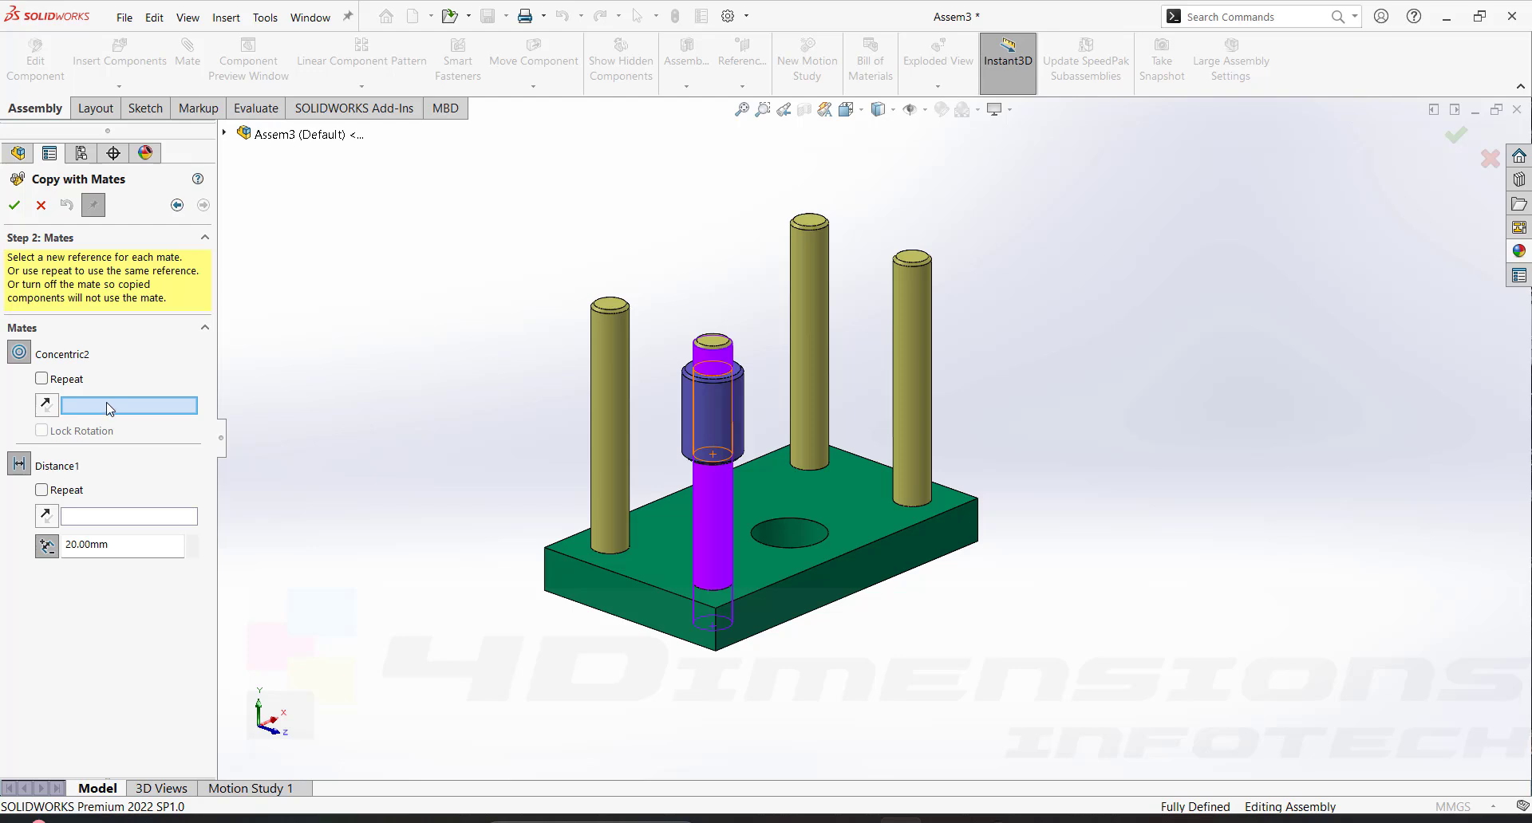
pyautogui.click(611, 347)
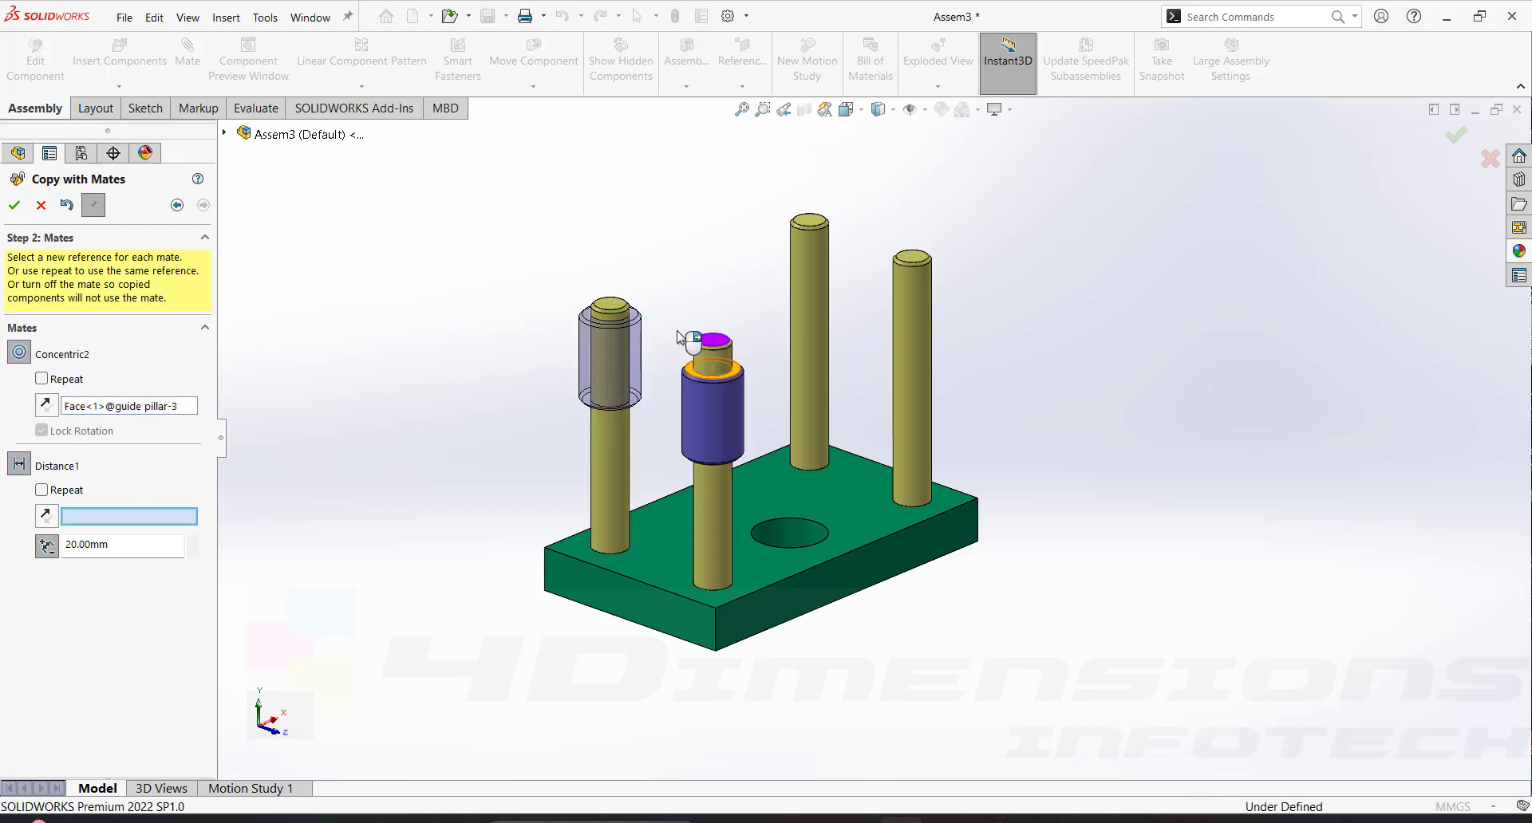
pyautogui.scroll(-3, 718, 339)
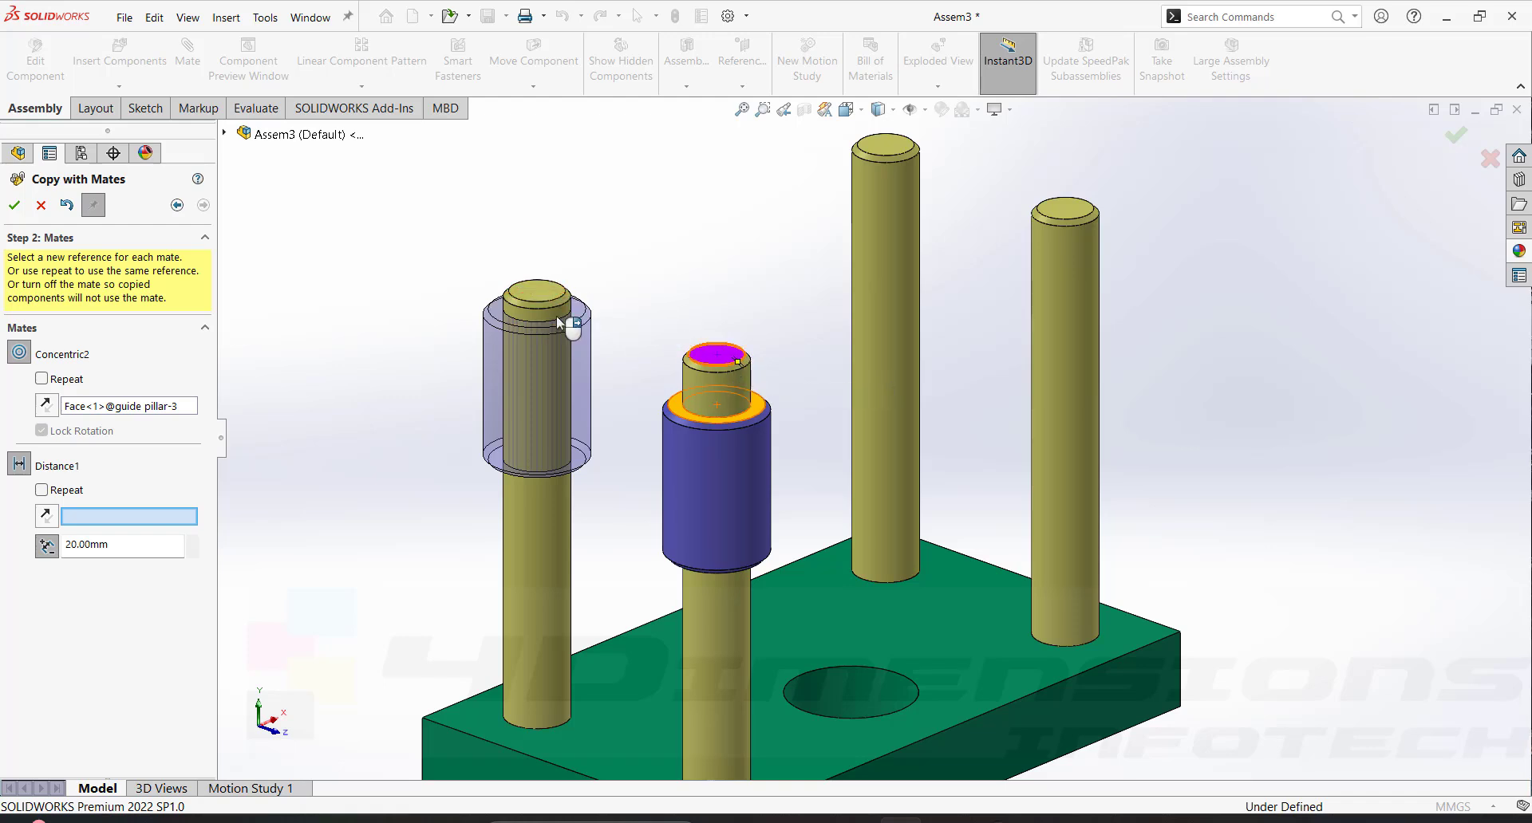
pyautogui.click(539, 297)
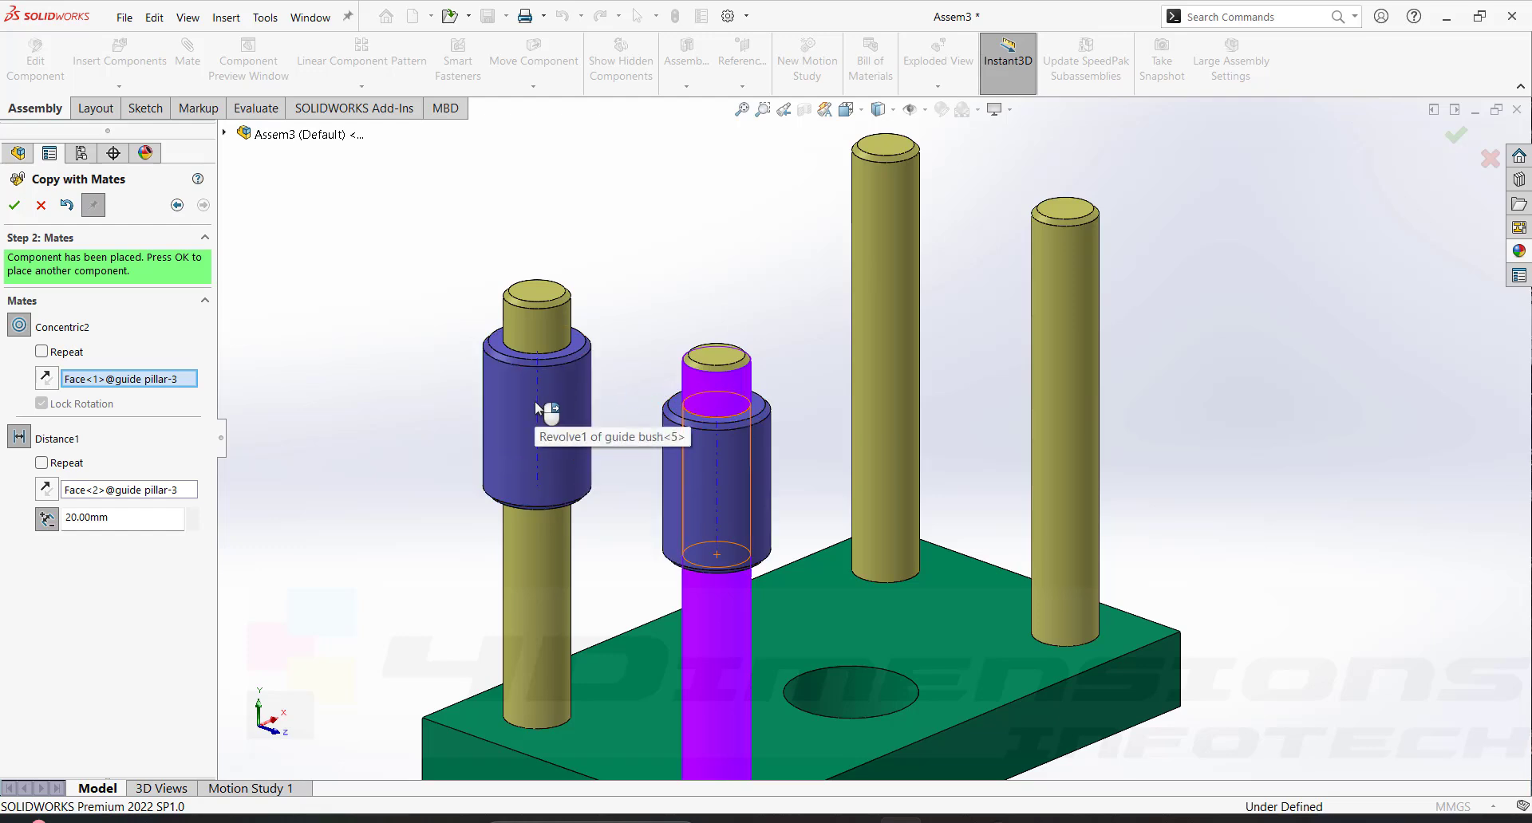
pyautogui.click(14, 205)
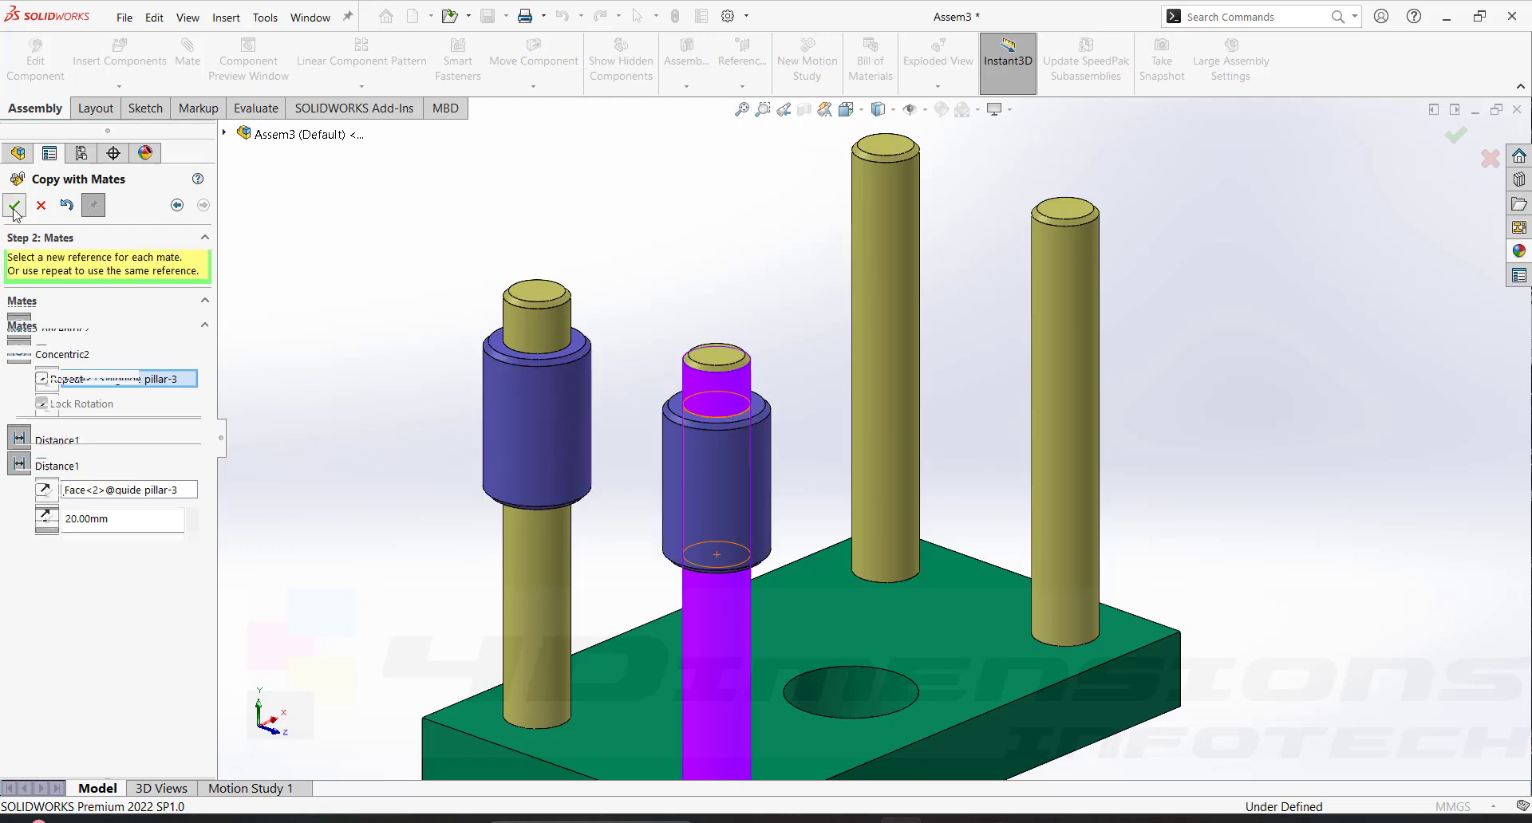
# Place another guide bush copy on the diagonally opposite pillar, concentric with it and 20 mm from its top face
pyautogui.scroll(4, 147, 451)
pyautogui.scroll(-2, 921, 413)
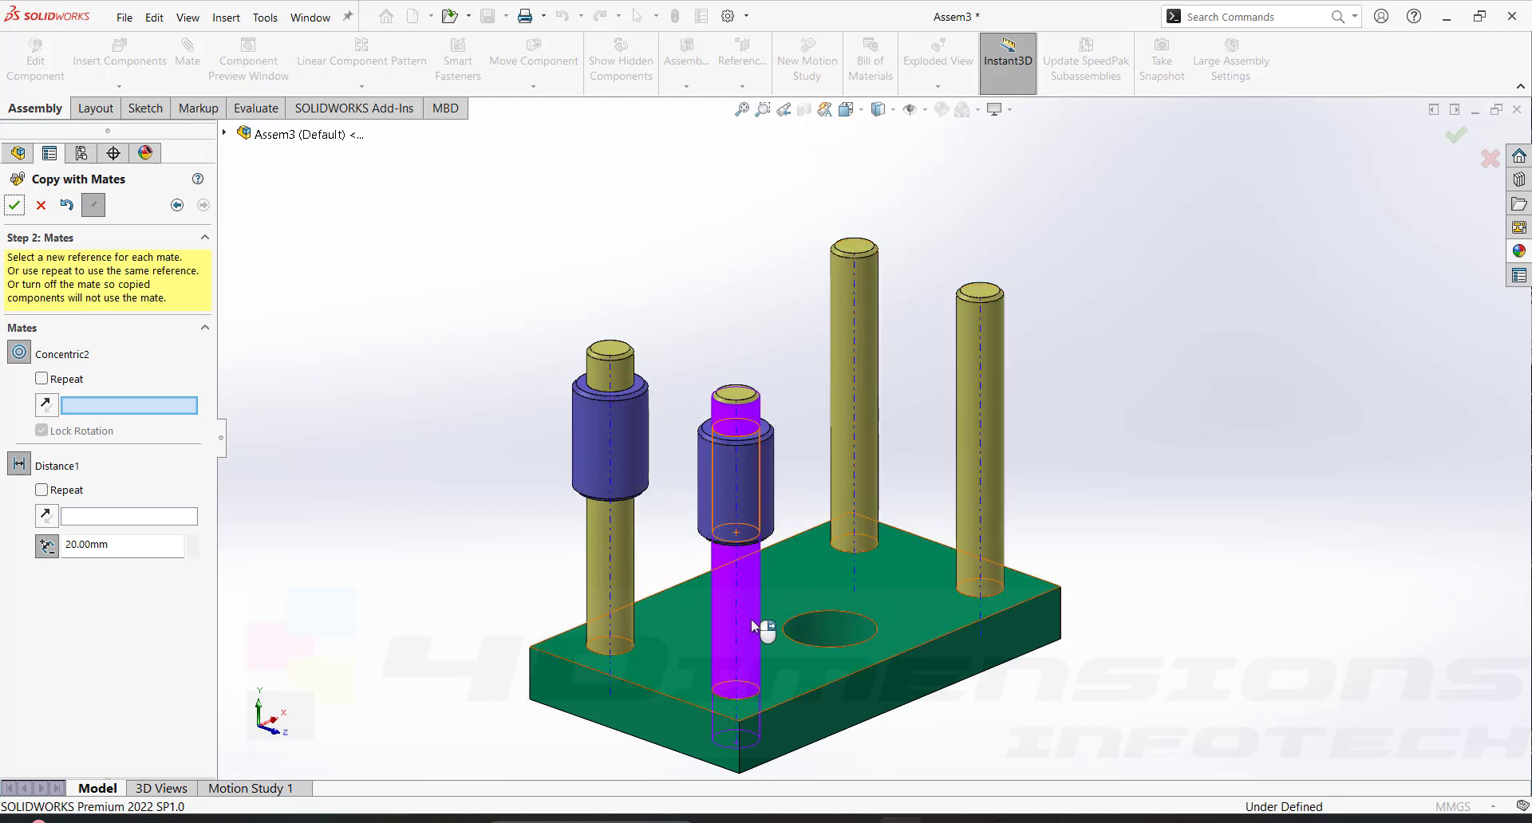
pyautogui.click(868, 285)
pyautogui.scroll(-3, 821, 317)
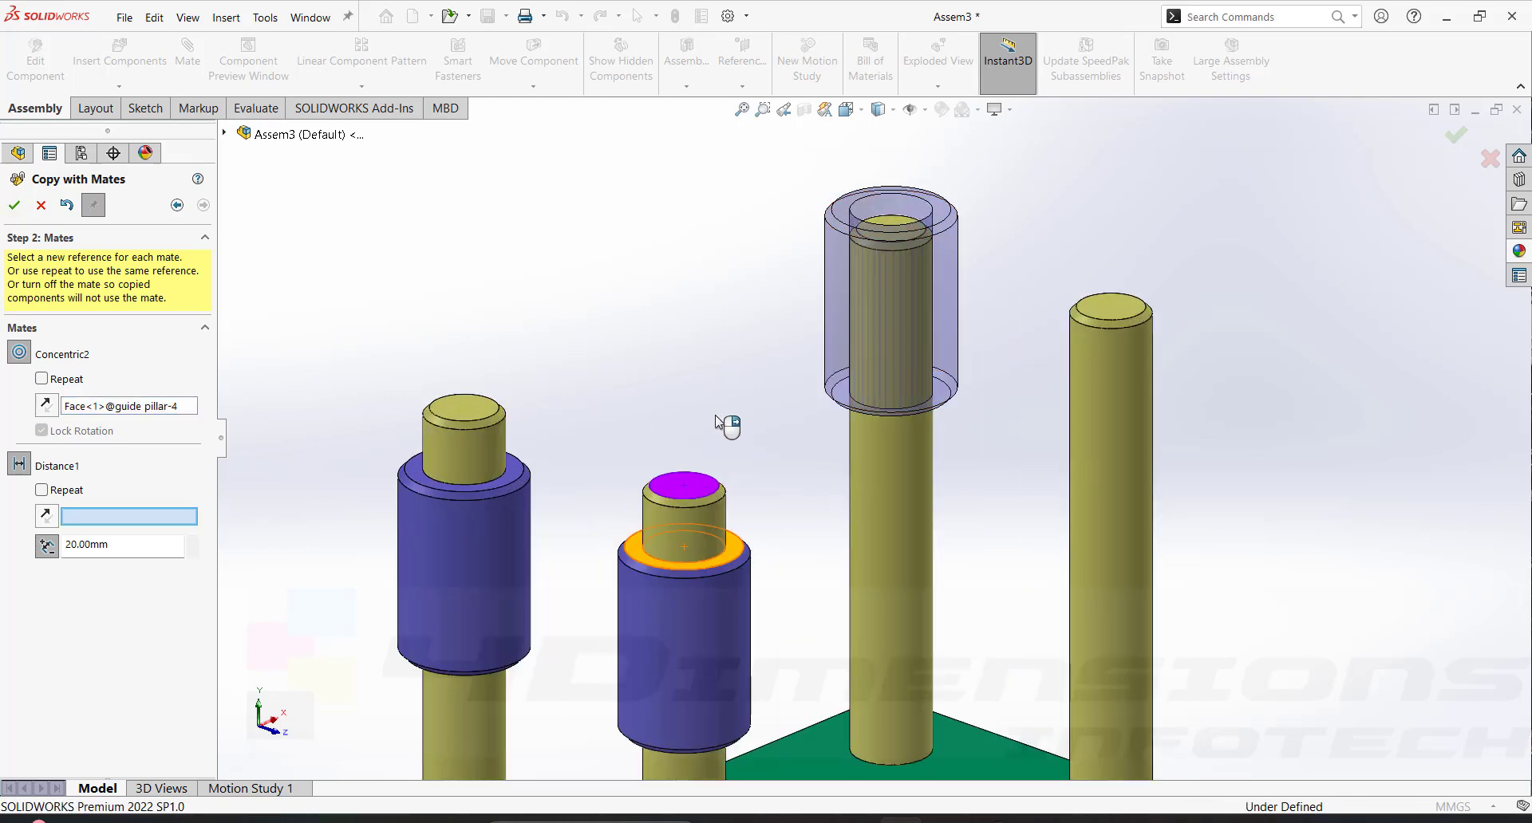
pyautogui.click(893, 230)
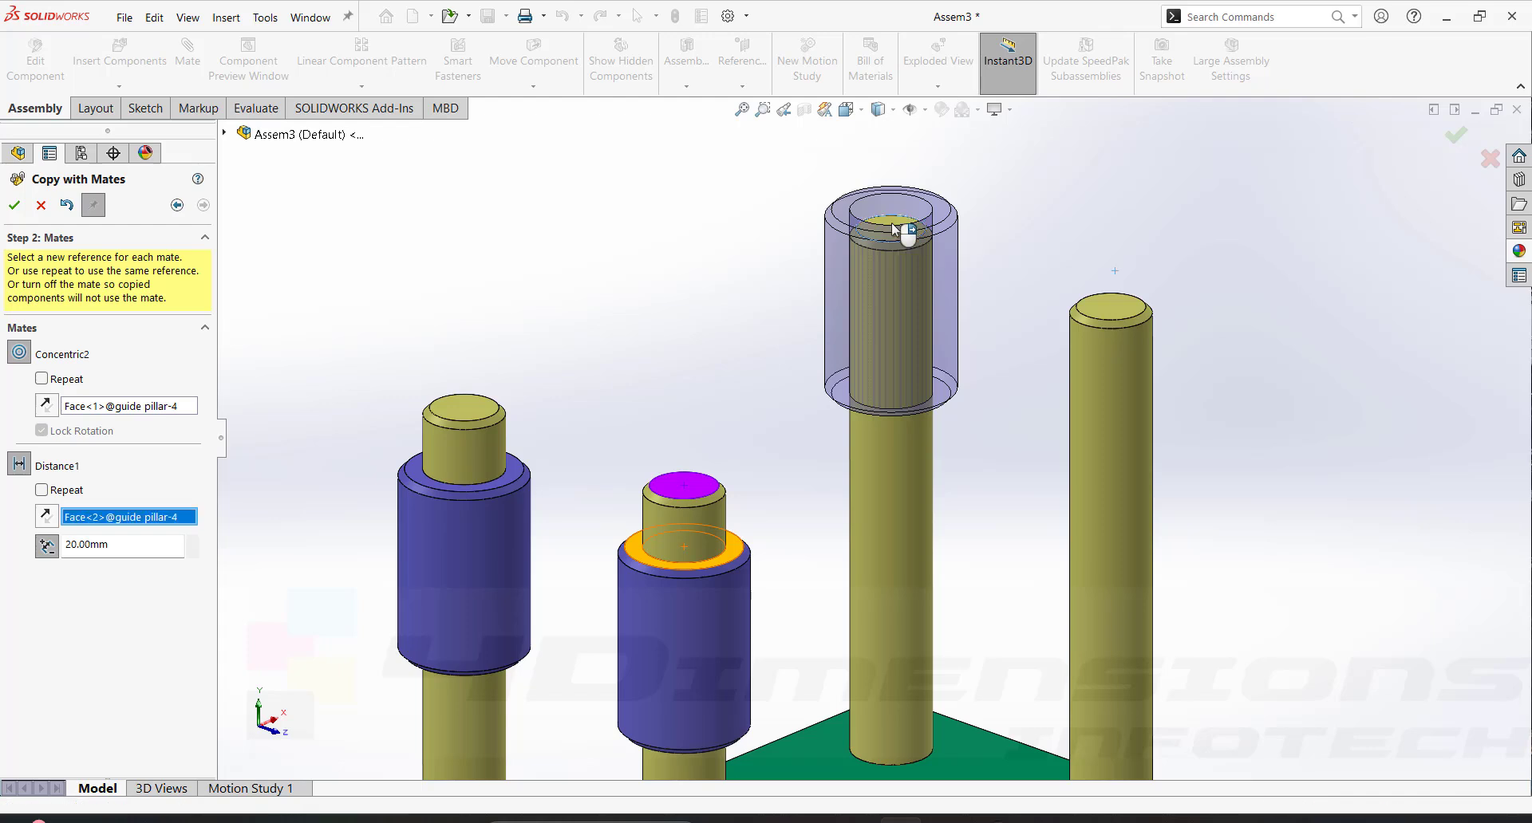
pyautogui.click(16, 205)
# Place a guide bush copy on the last bare pillar, concentric and 20 mm from its top face, and finish Copy with Mates
pyautogui.scroll(5, 1173, 430)
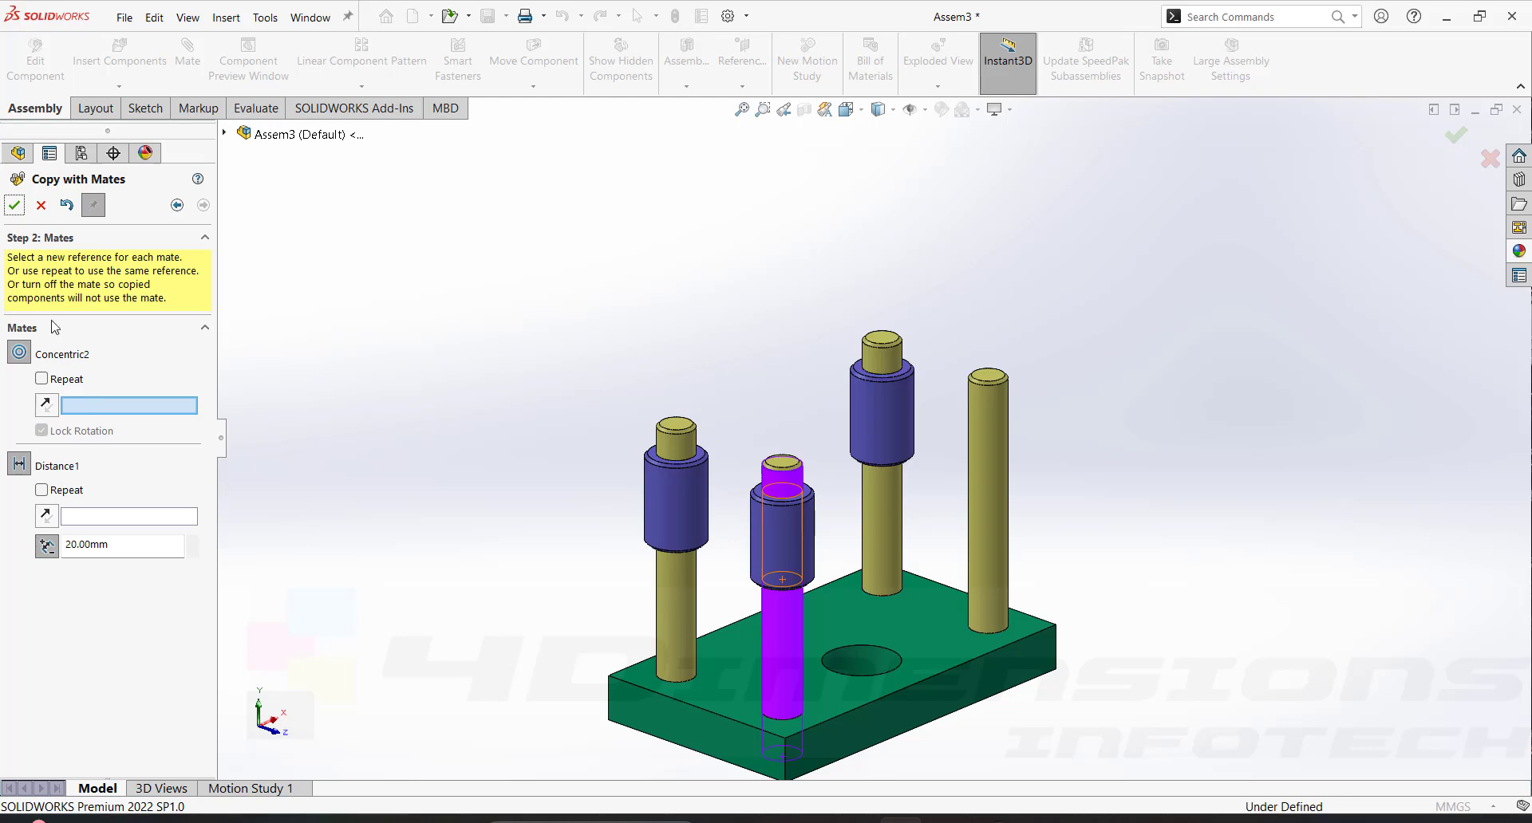
pyautogui.click(989, 423)
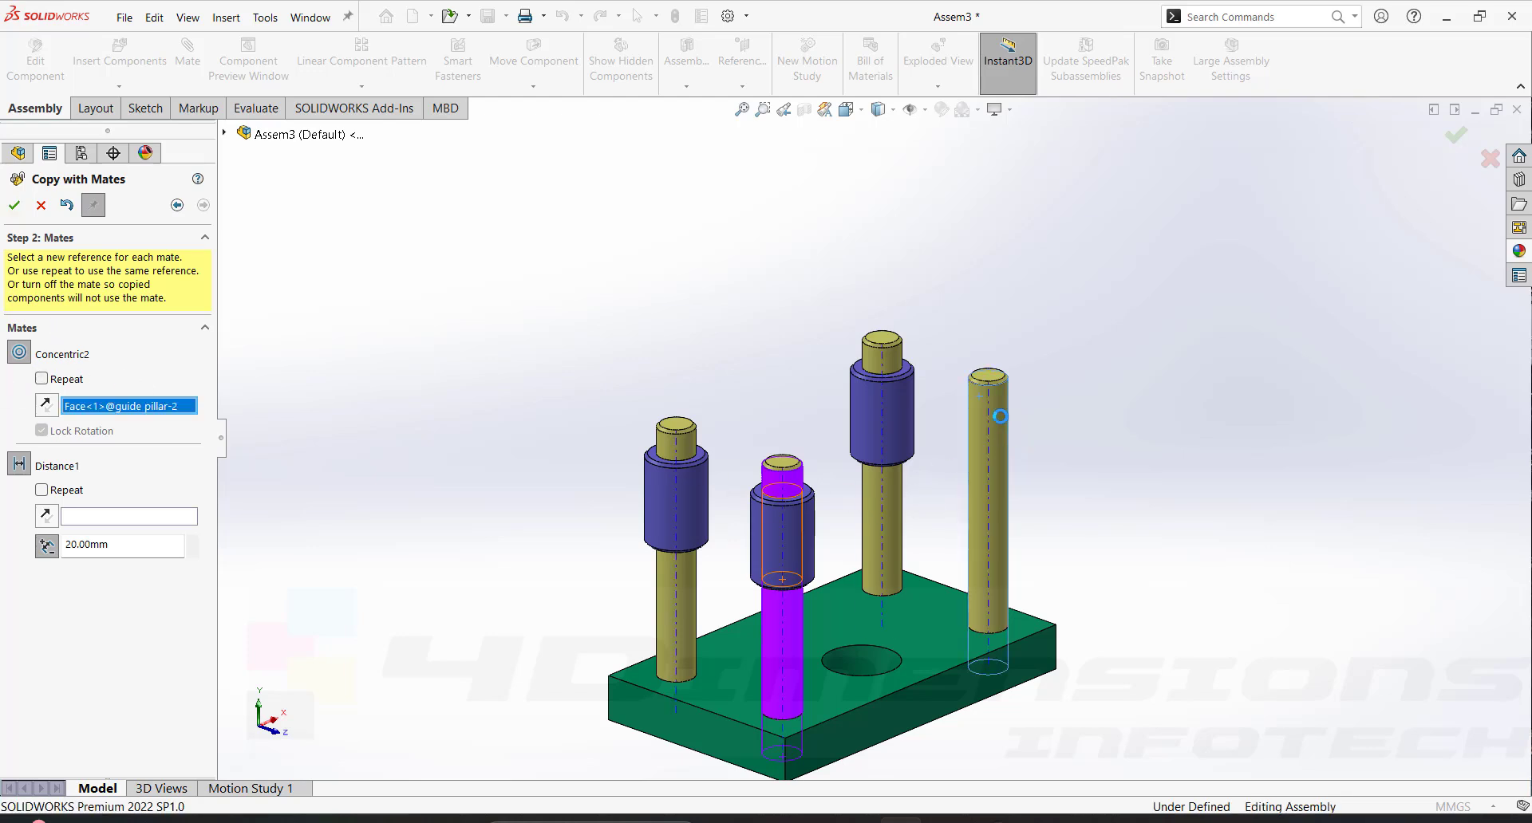
pyautogui.scroll(-5, 998, 387)
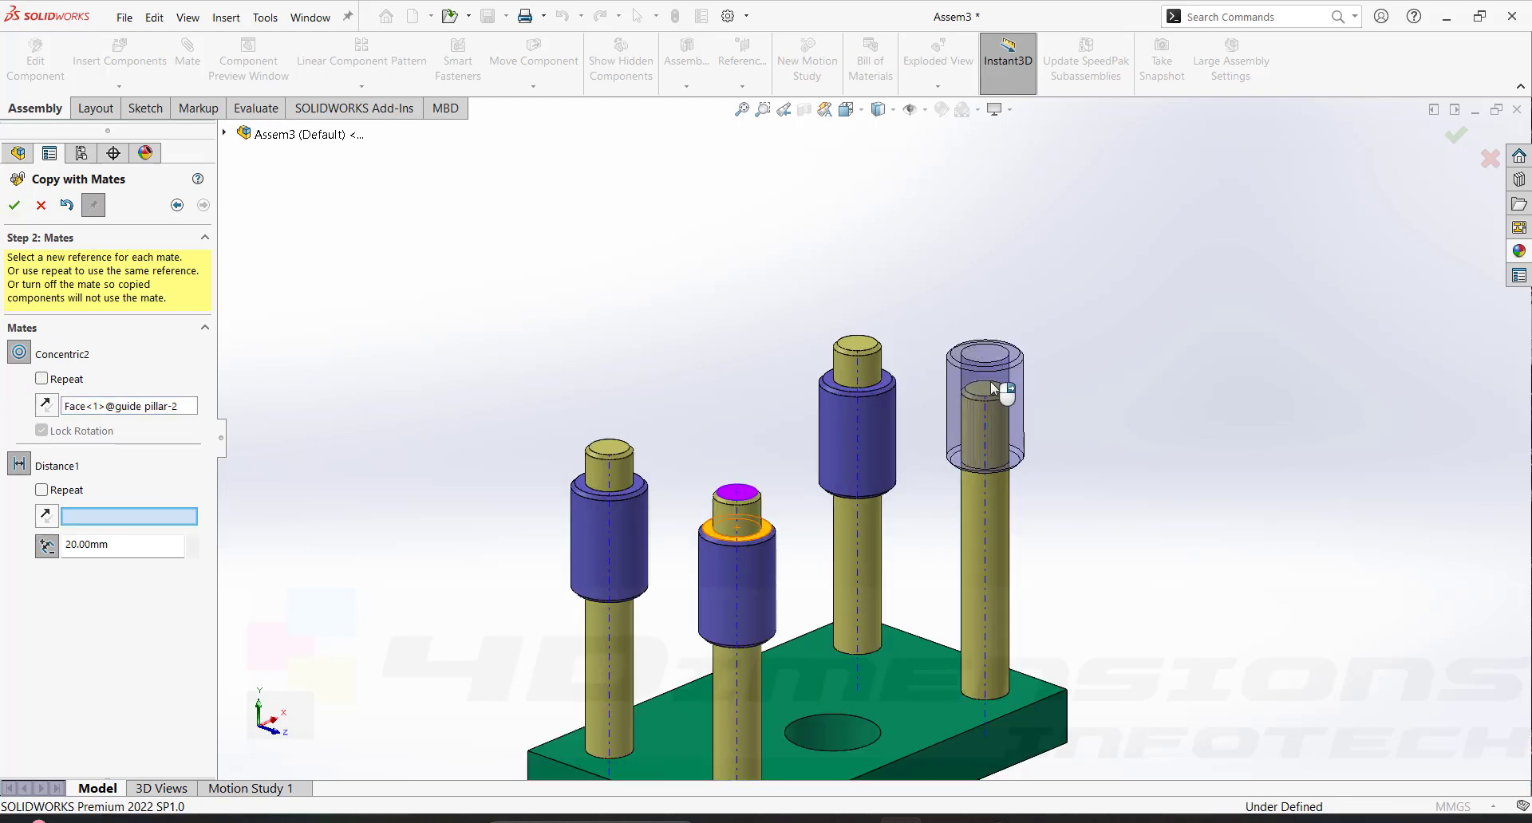
pyautogui.click(977, 381)
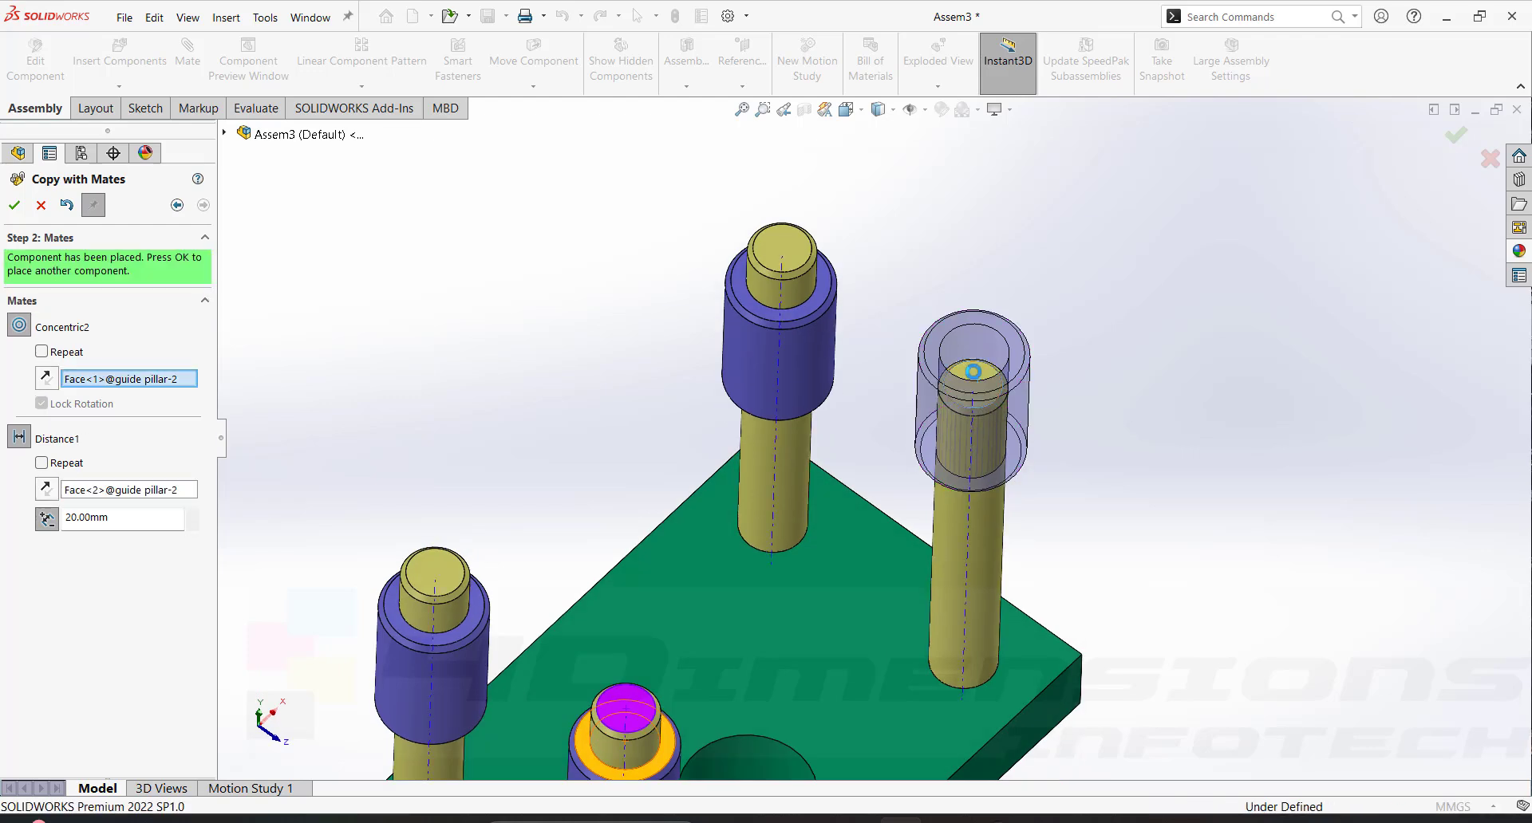
pyautogui.scroll(5, 1067, 332)
pyautogui.scroll(-1, 930, 526)
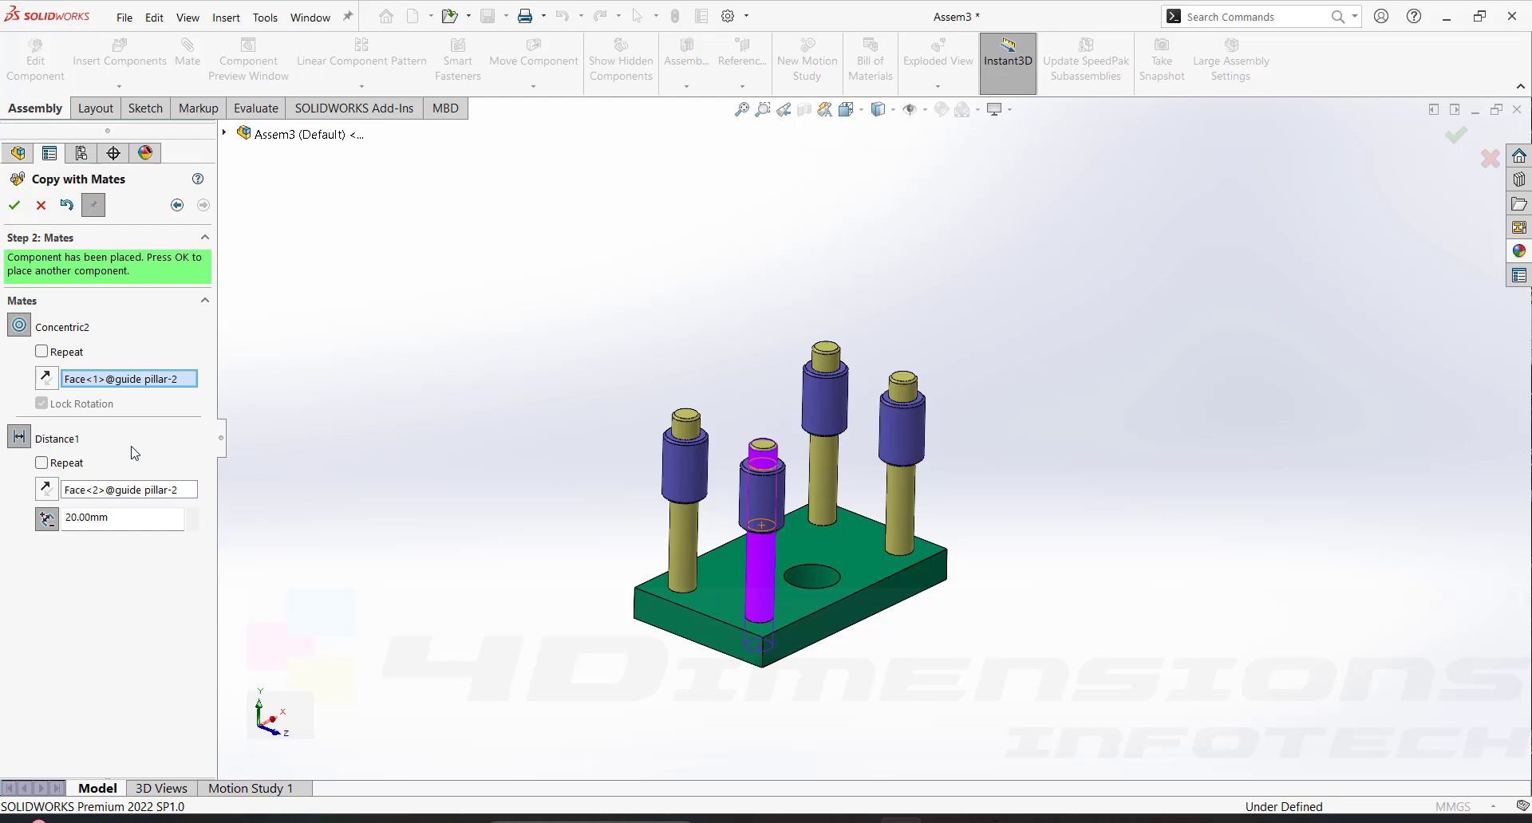
pyautogui.click(14, 207)
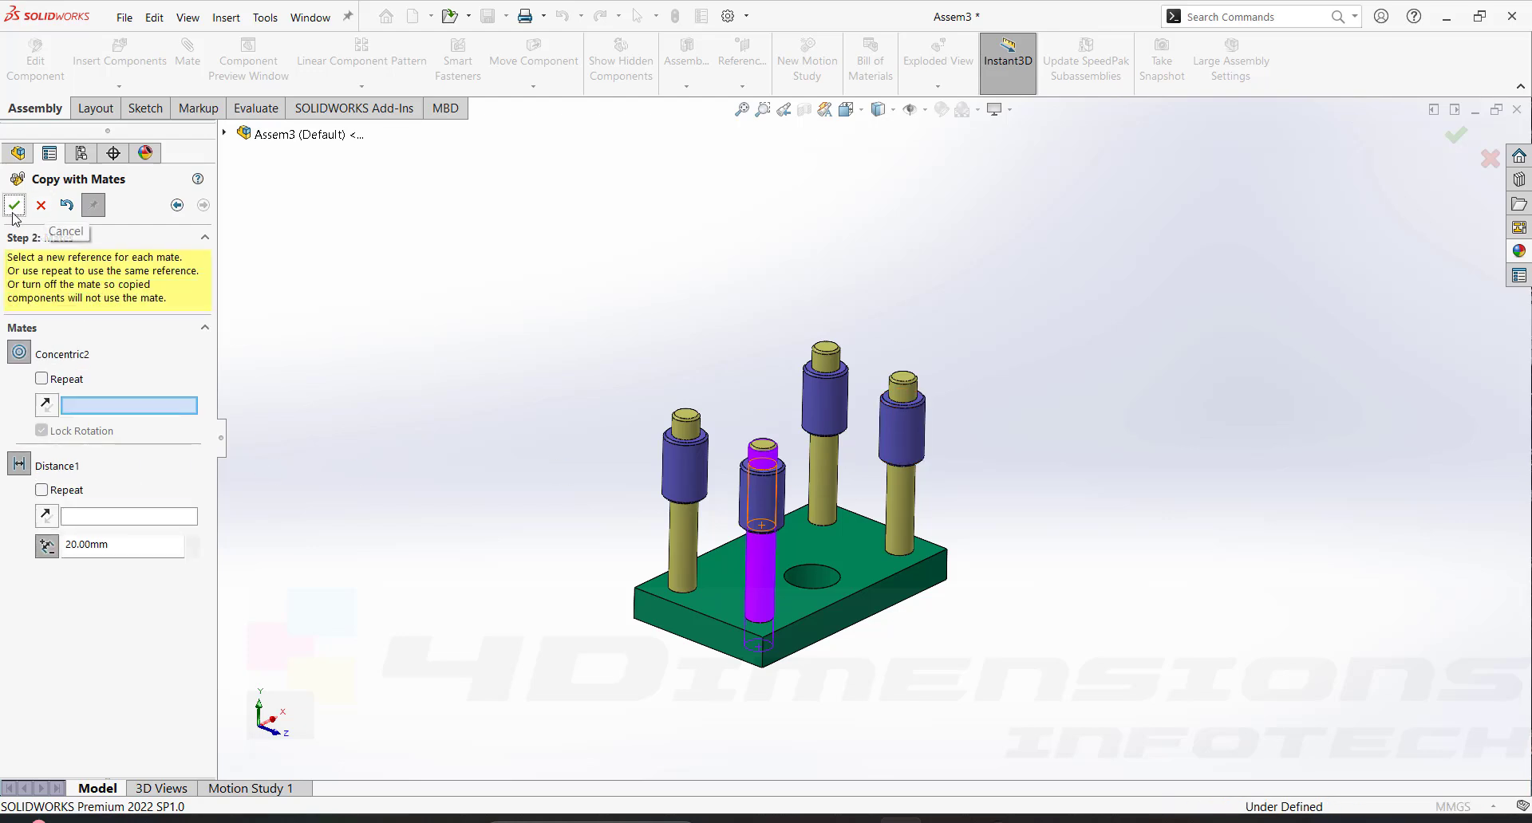
pyautogui.click(41, 206)
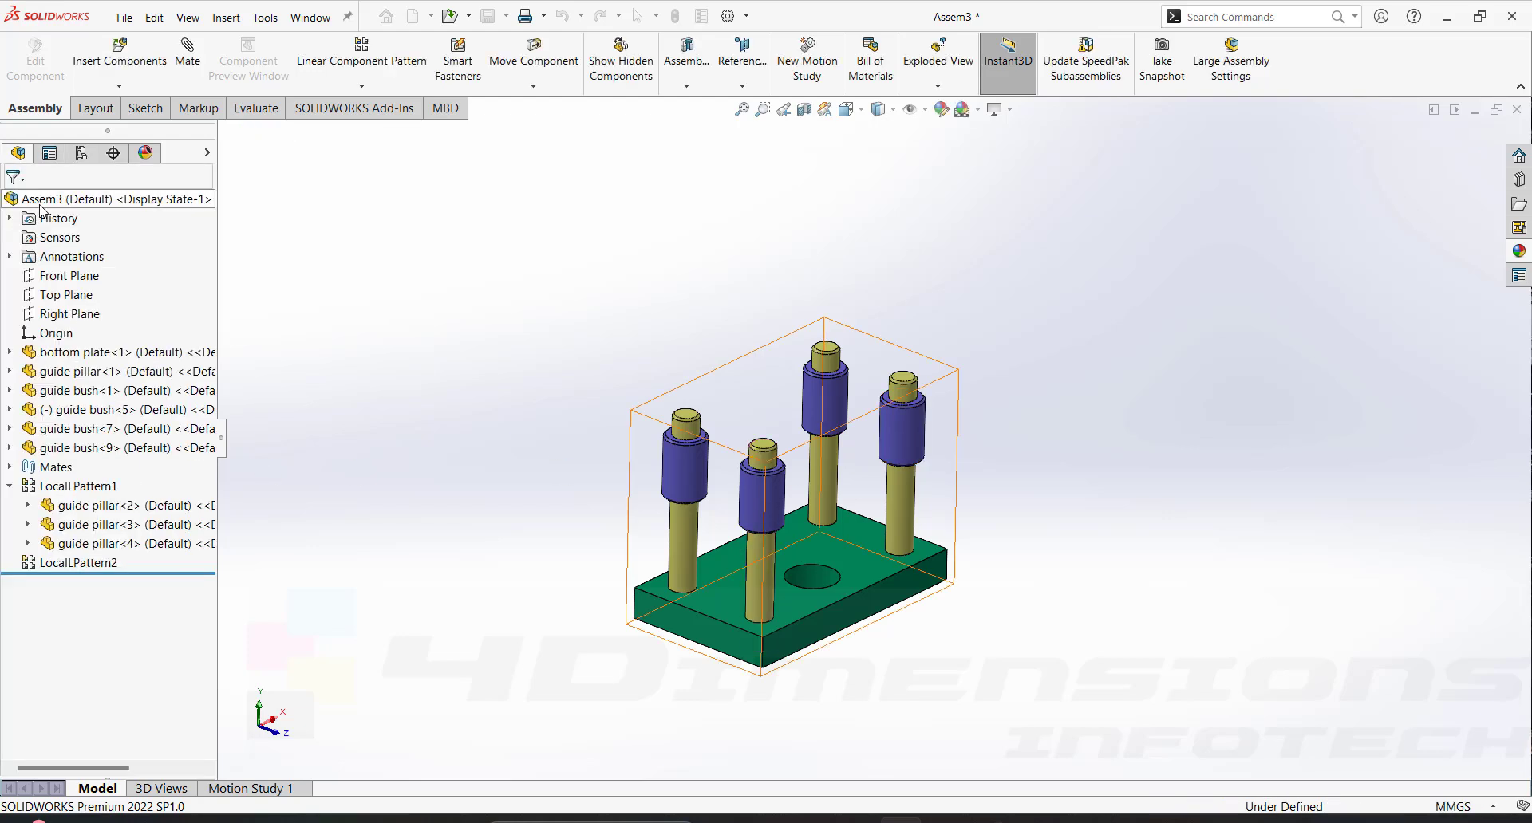
pyautogui.scroll(1, 908, 505)
pyautogui.scroll(-4, 836, 420)
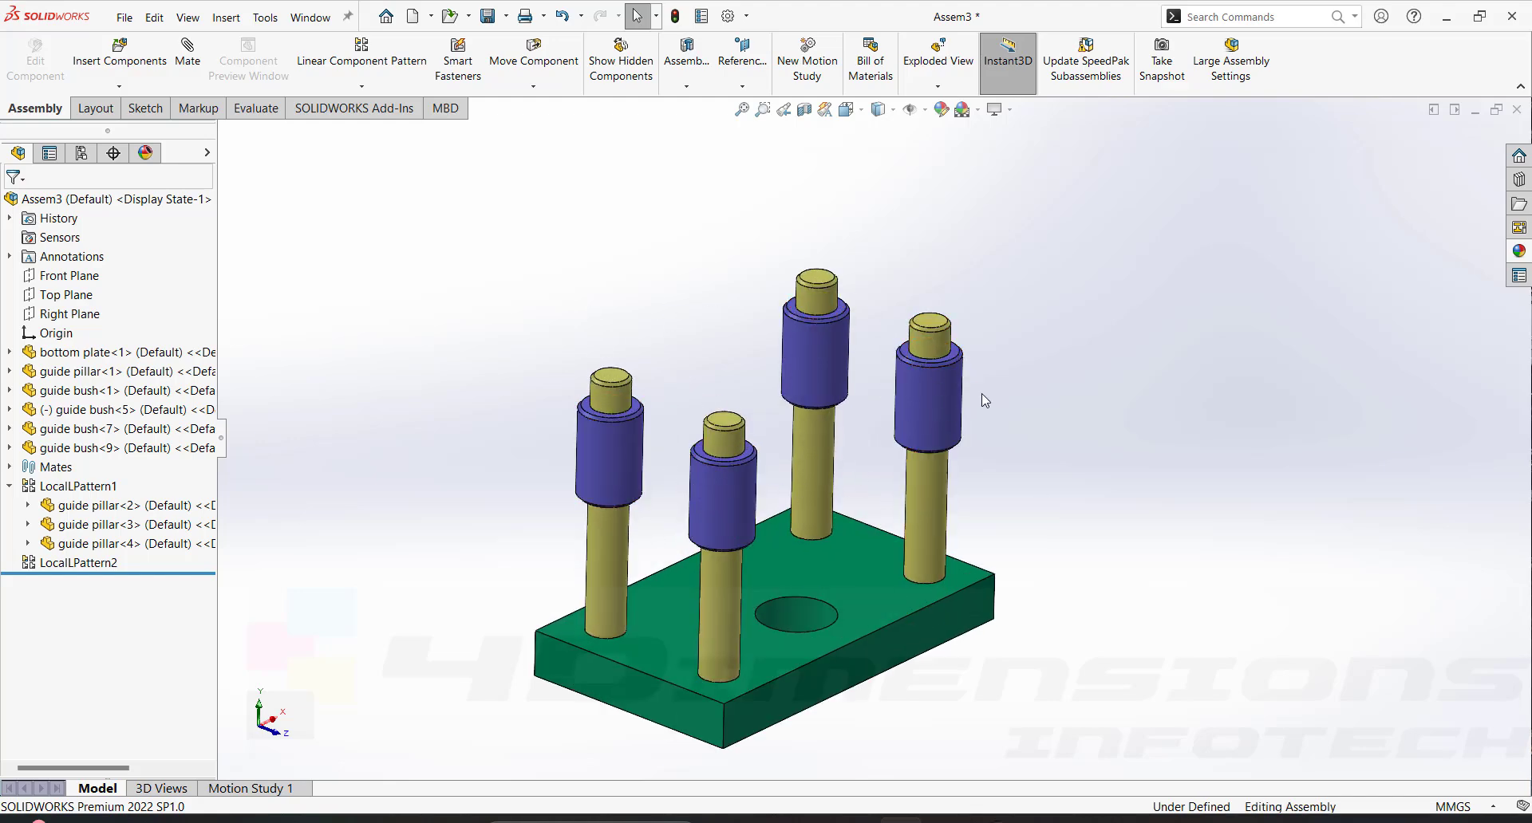
pyautogui.scroll(3, 1045, 451)
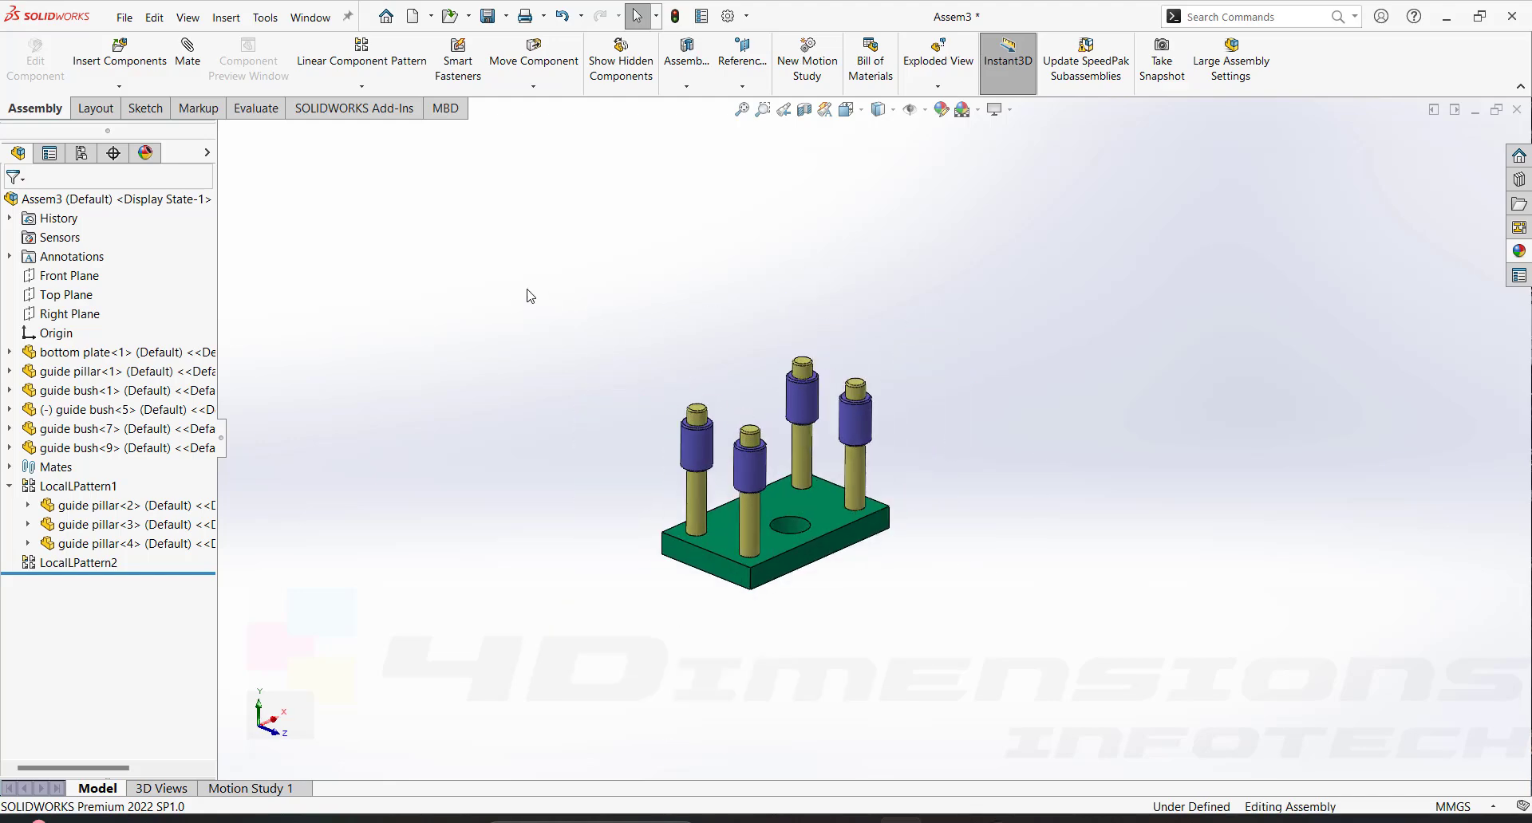
pyautogui.click(119, 86)
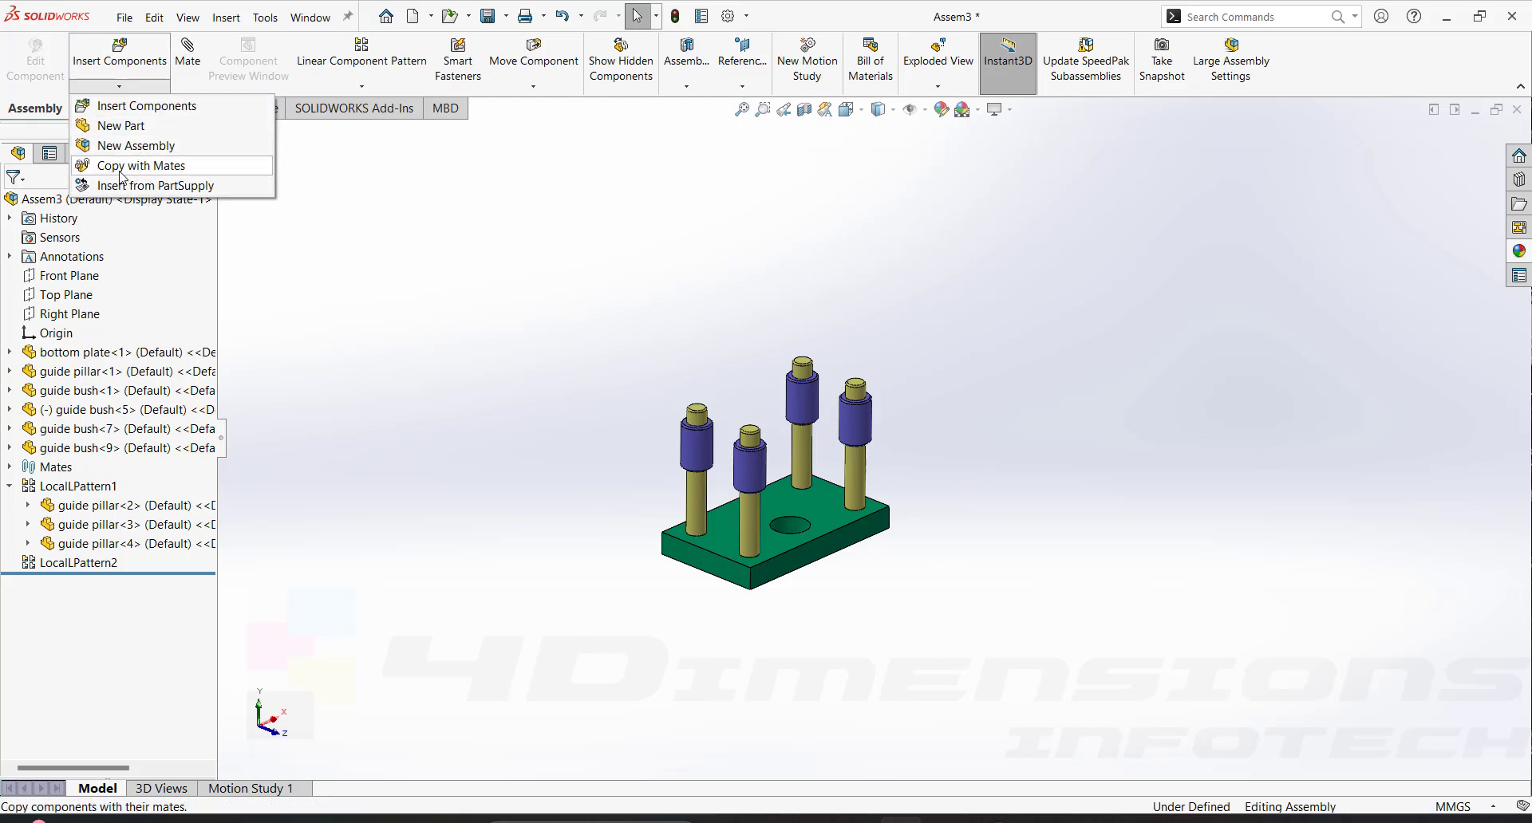
pyautogui.click(467, 309)
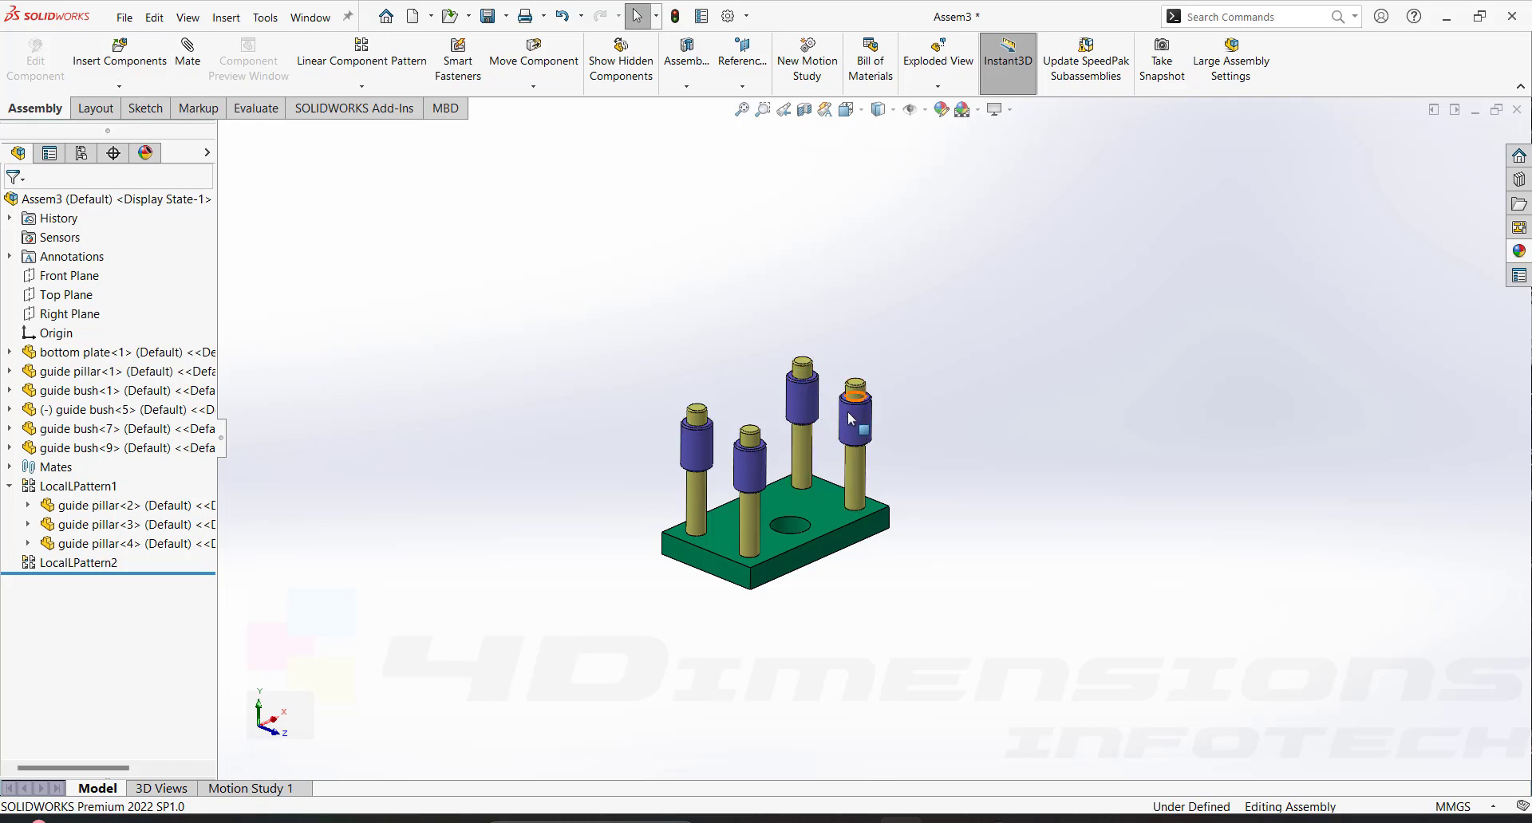
pyautogui.scroll(-3, 754, 459)
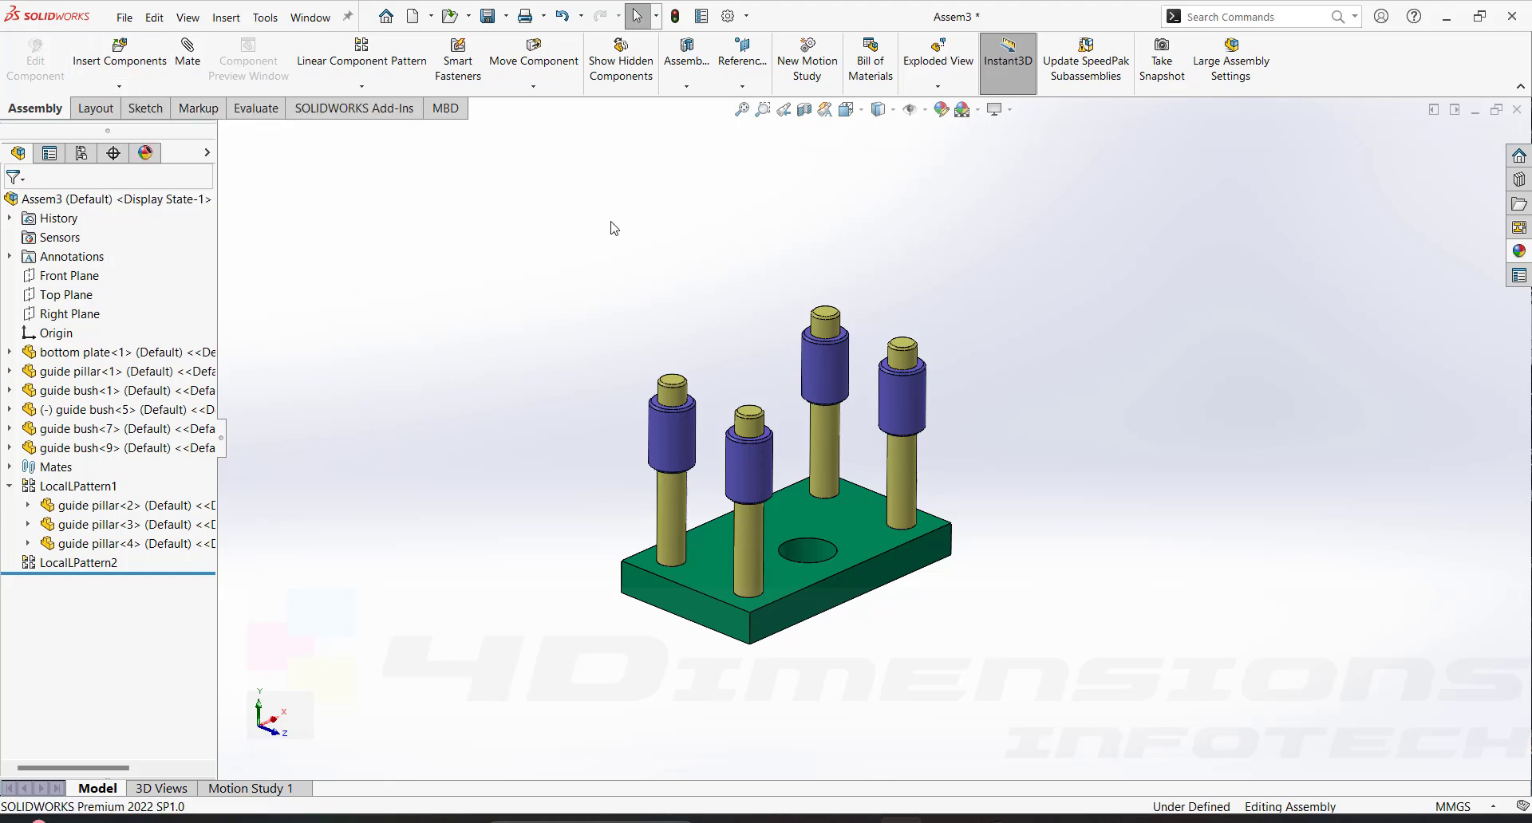
pyautogui.moveTo(887, 478); pyautogui.dragTo(871, 477, button='middle')
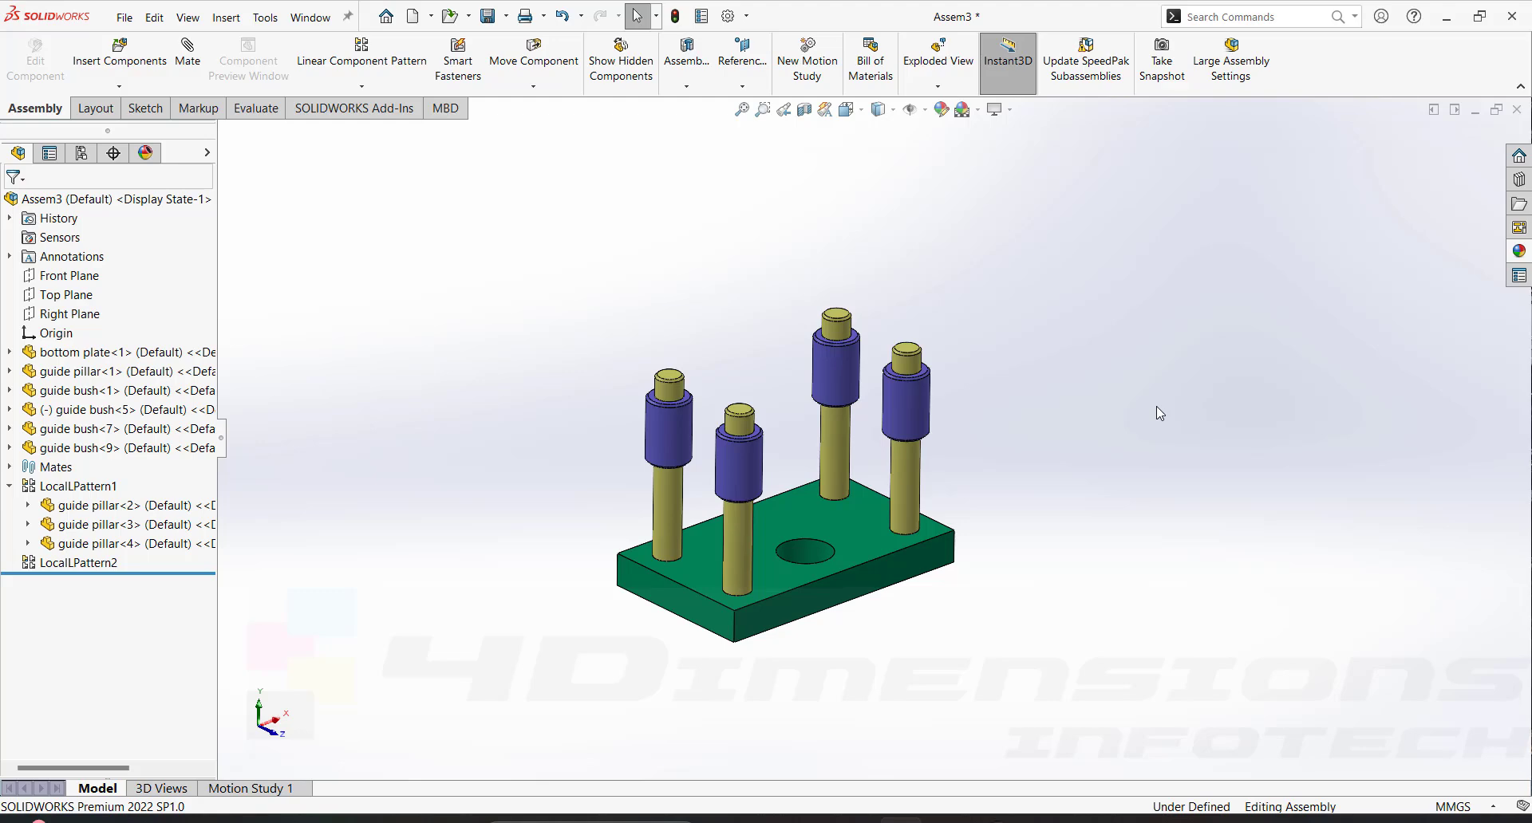
pyautogui.scroll(-1, 1037, 570)
pyautogui.moveTo(1100, 561); pyautogui.dragTo(1108, 549, button='middle')
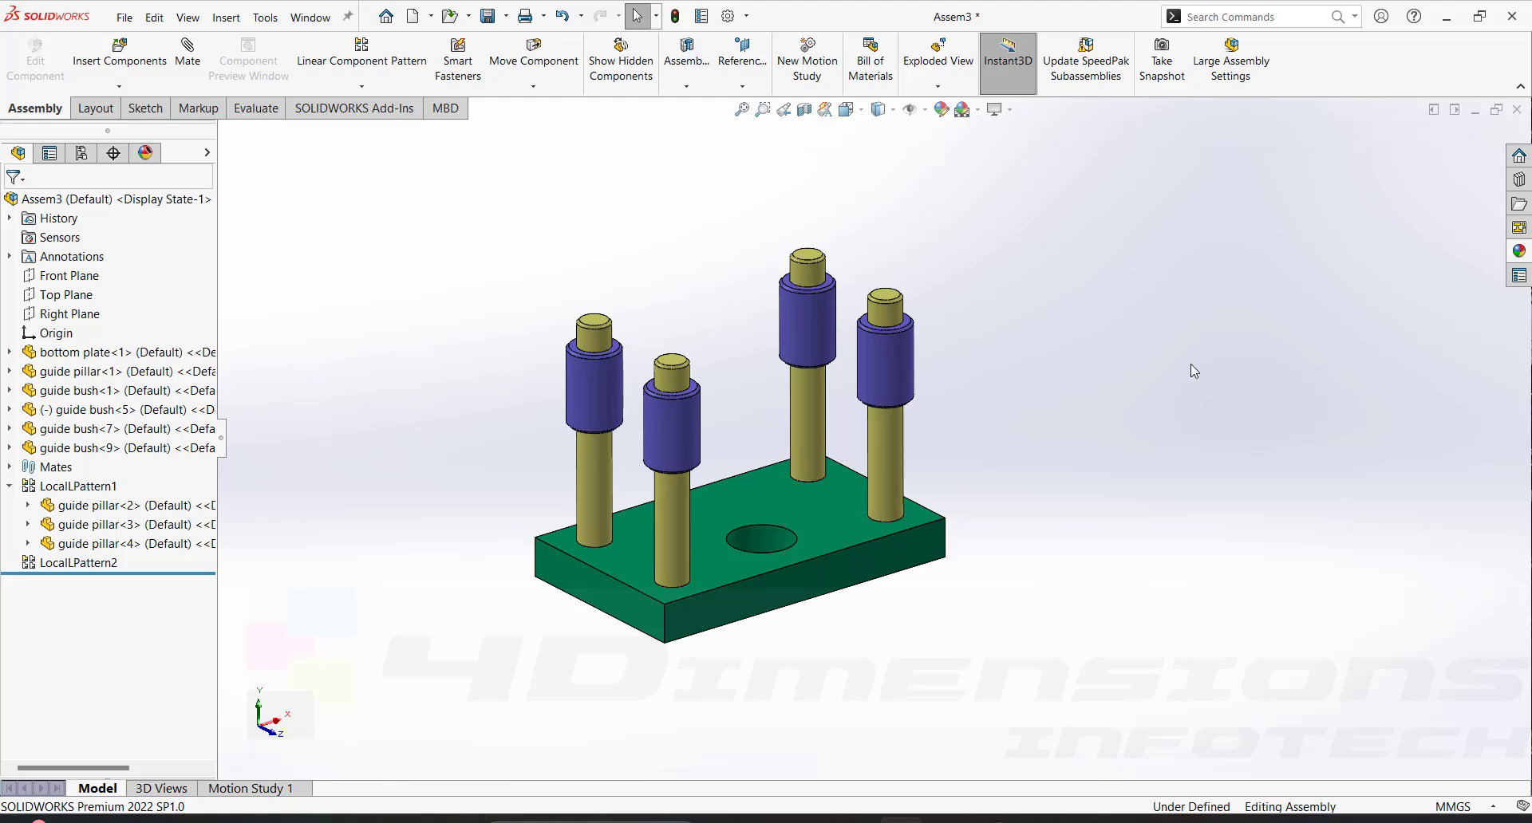